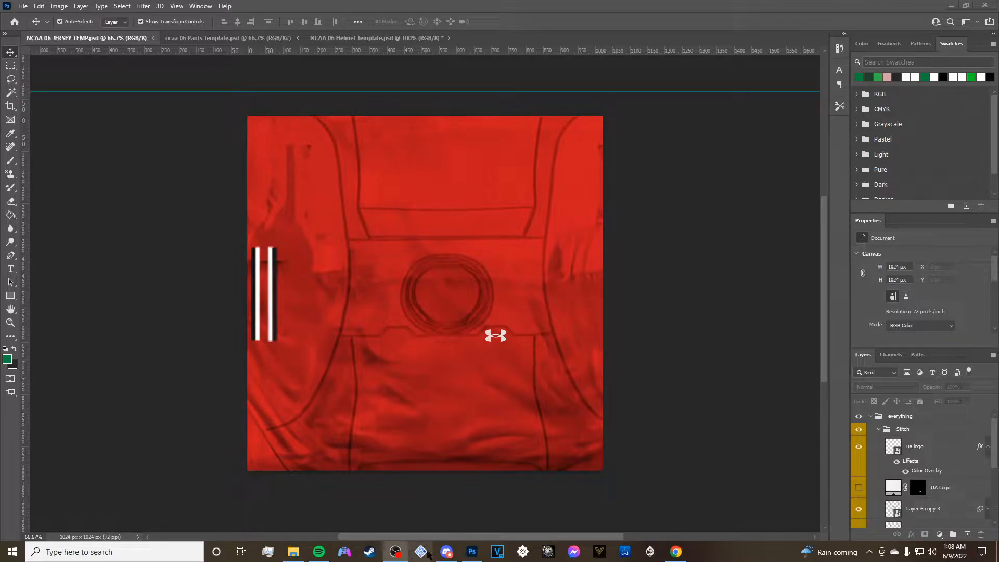
Switch to PCSX2, skipping the offered update, and launch NCAA Football 2006.
left_click(421, 551)
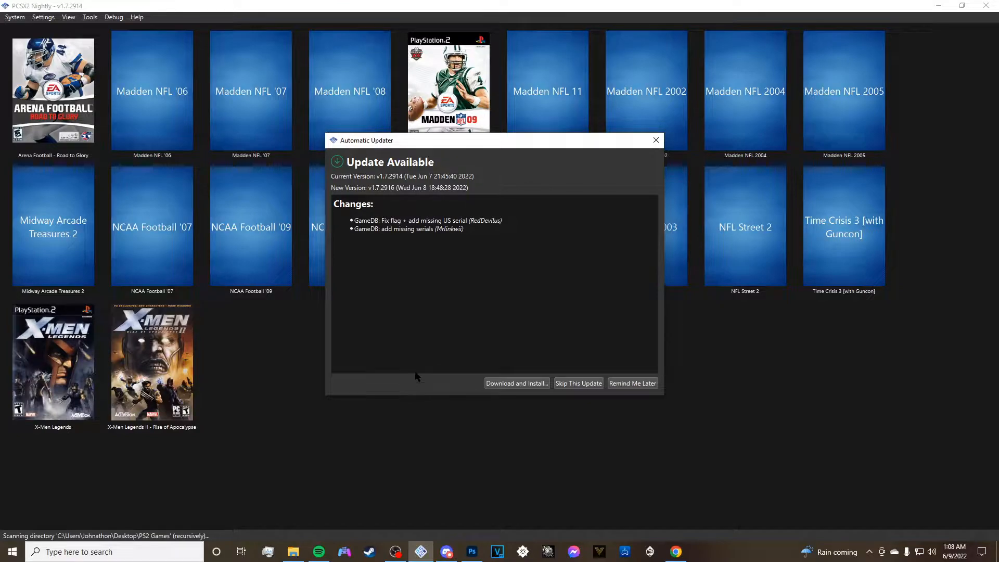
left_click(573, 384)
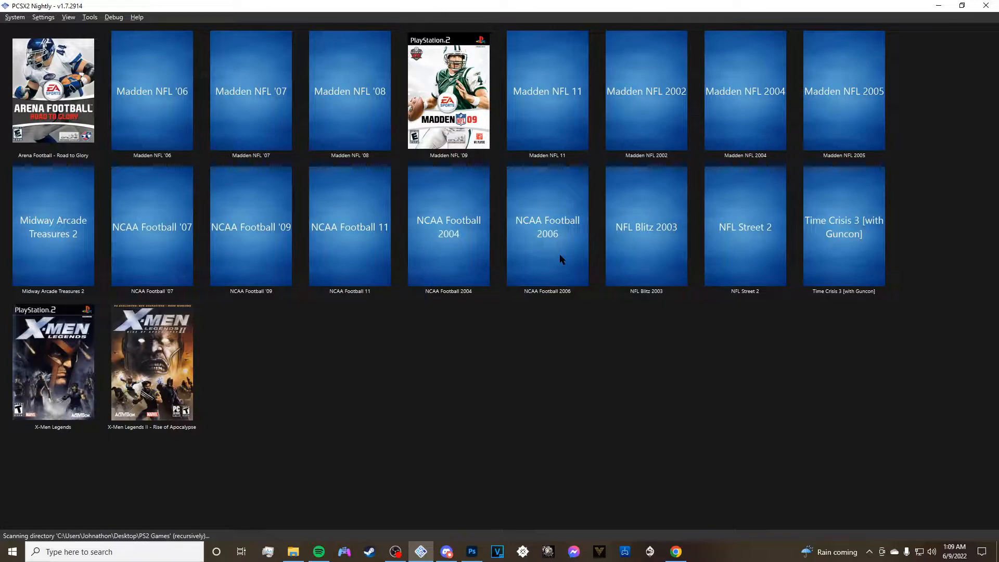
double_click(560, 254)
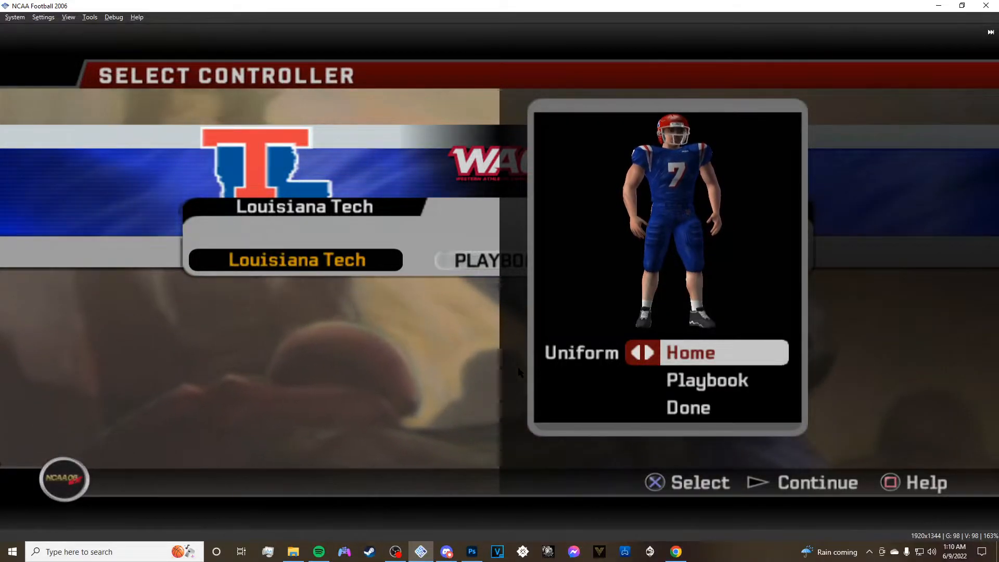
Cycle repeatedly through Louisiana Tech's Home, Away and Alternate #1 uniforms to compare their previews on the player model.
key("Right")
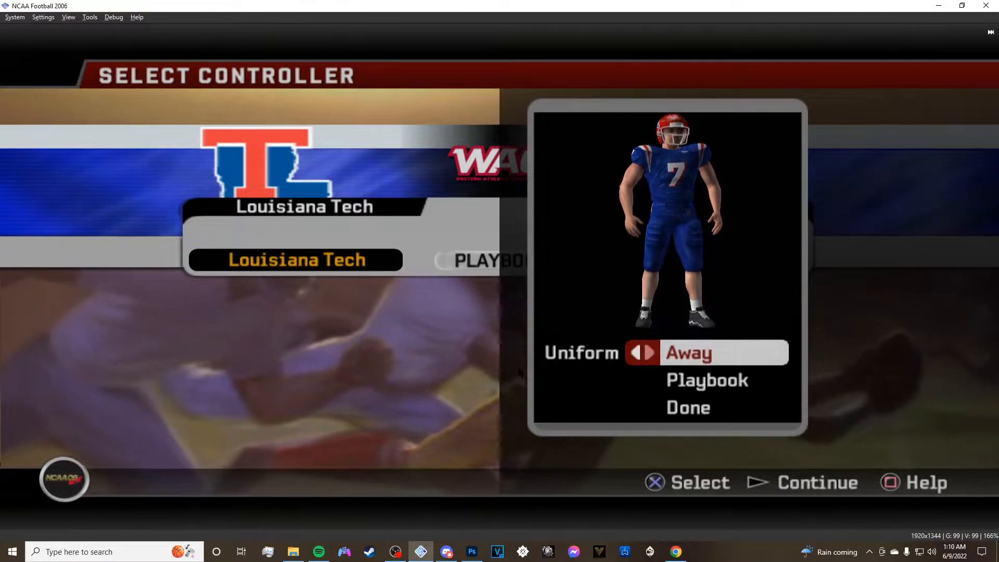
key("Right")
key("Right")
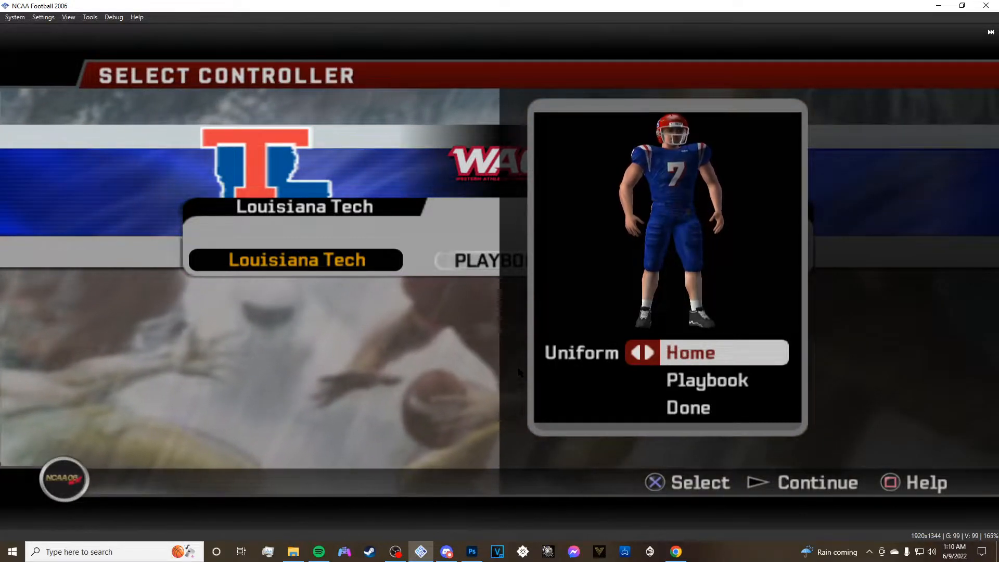
key("Right")
key("Right")
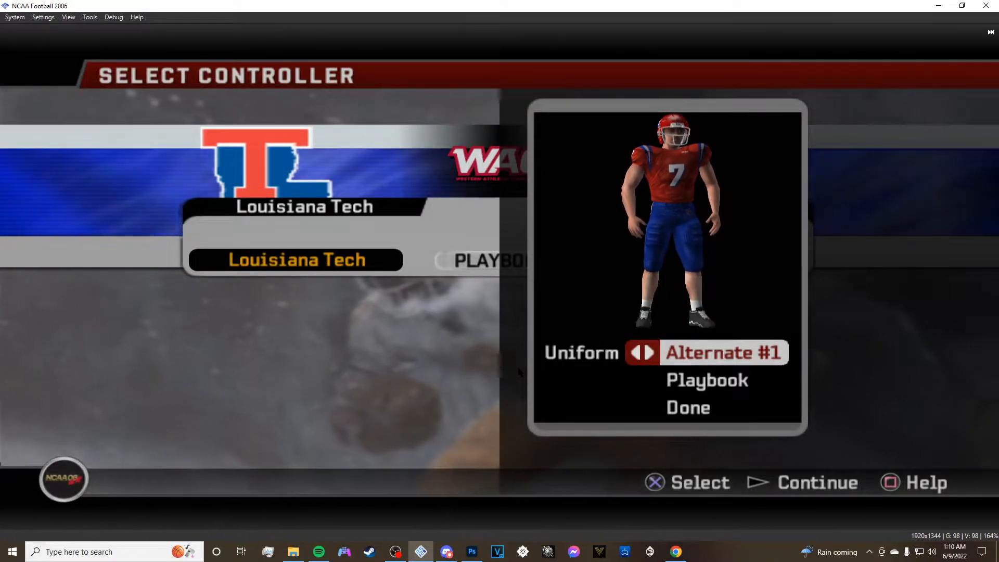
key("Left")
key("Left")
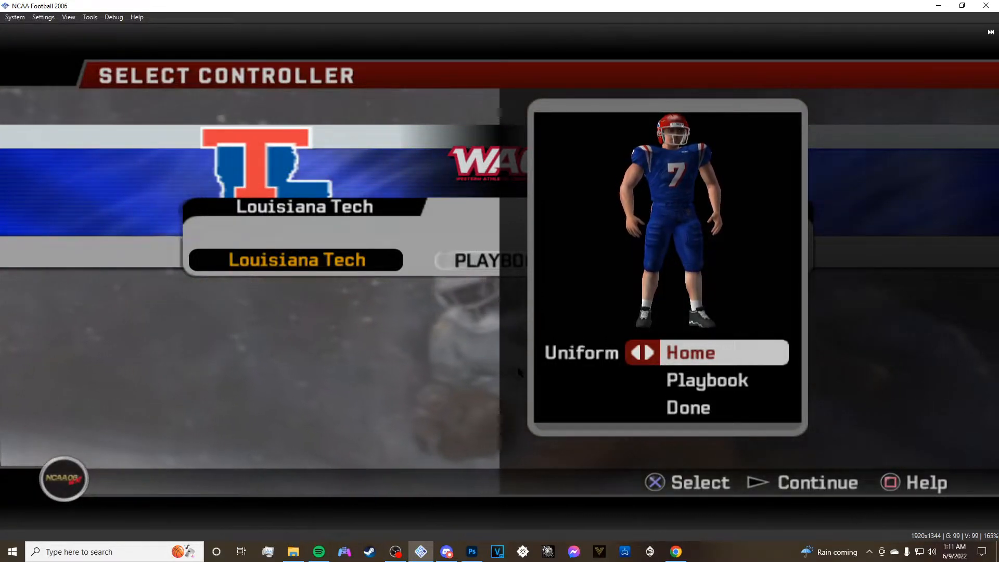
key("Right")
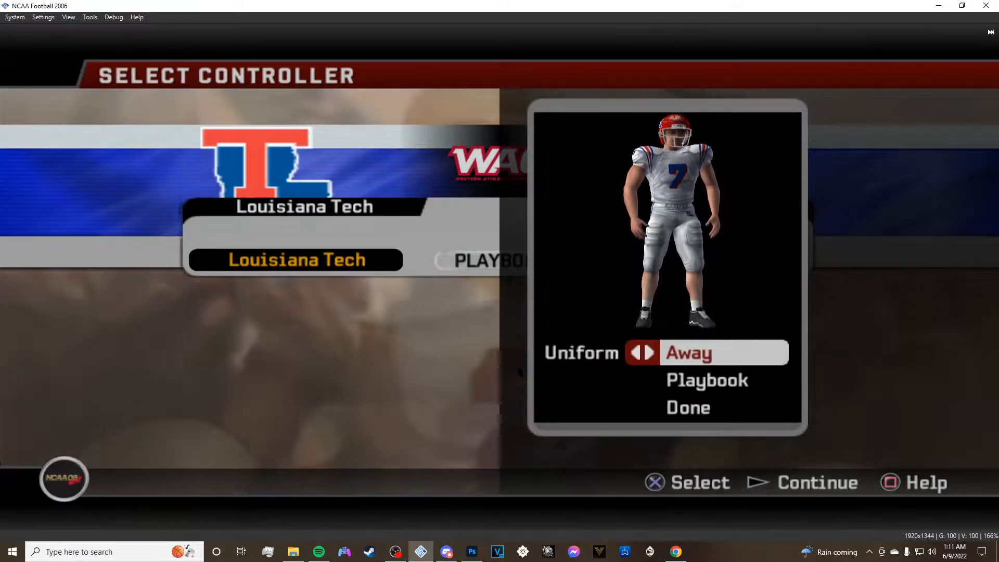
key("Right")
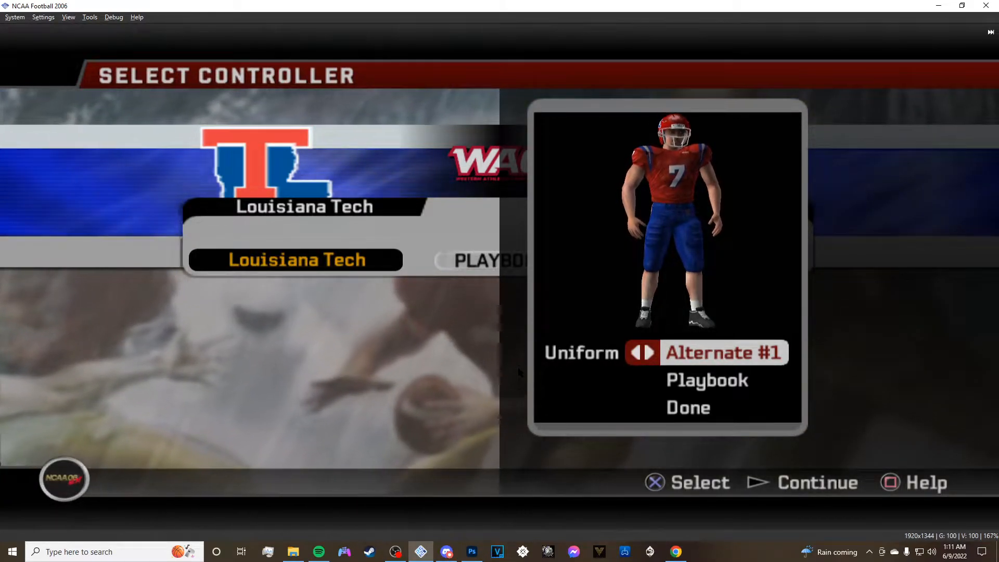
key("Right")
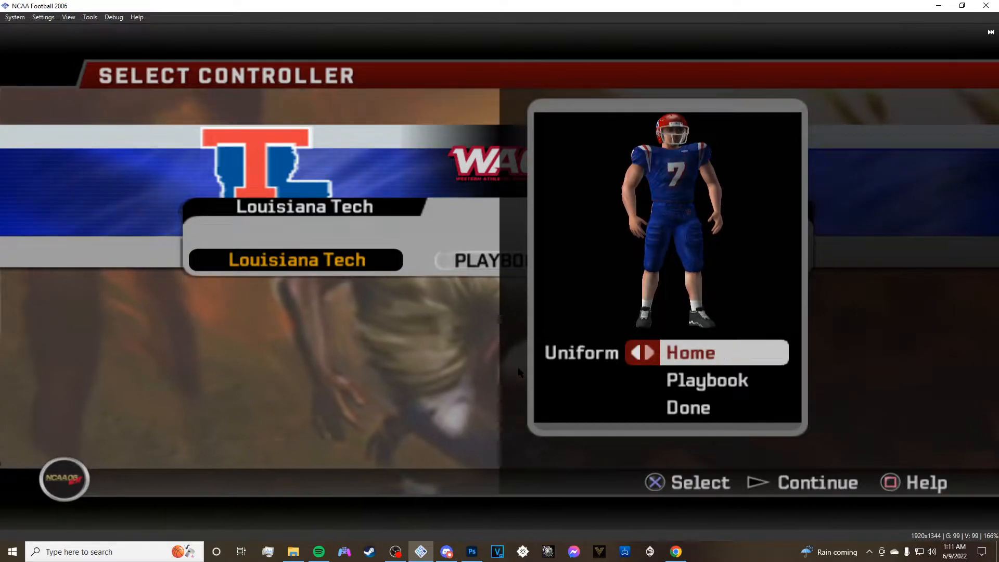
key("Right")
key("Right")
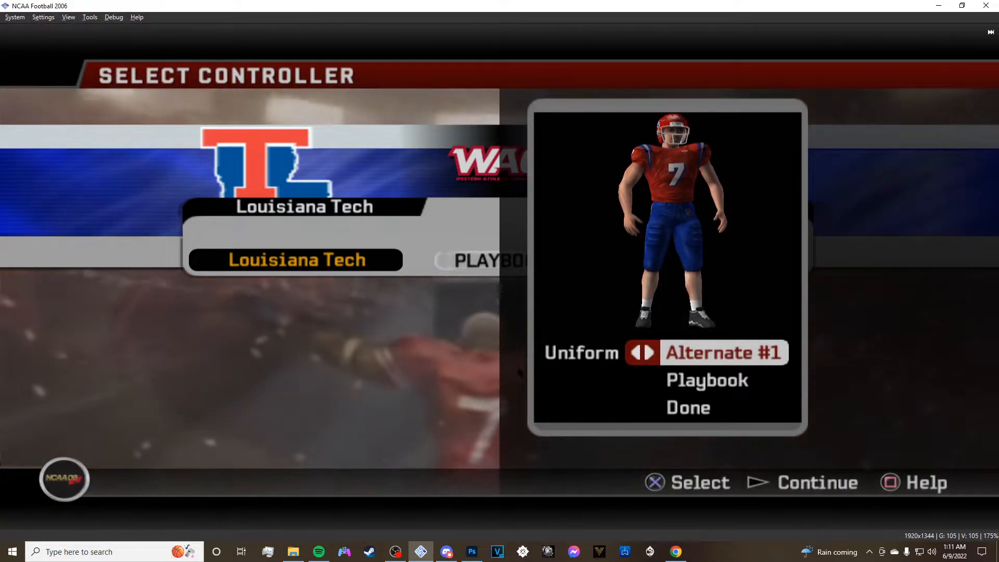
key("Left")
key("Left")
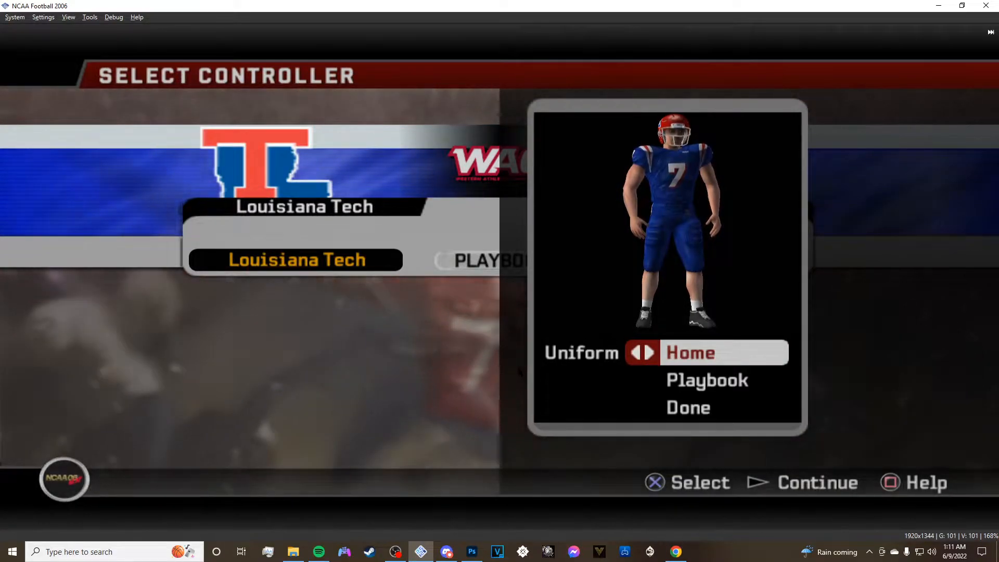
key("Right")
key("Right")
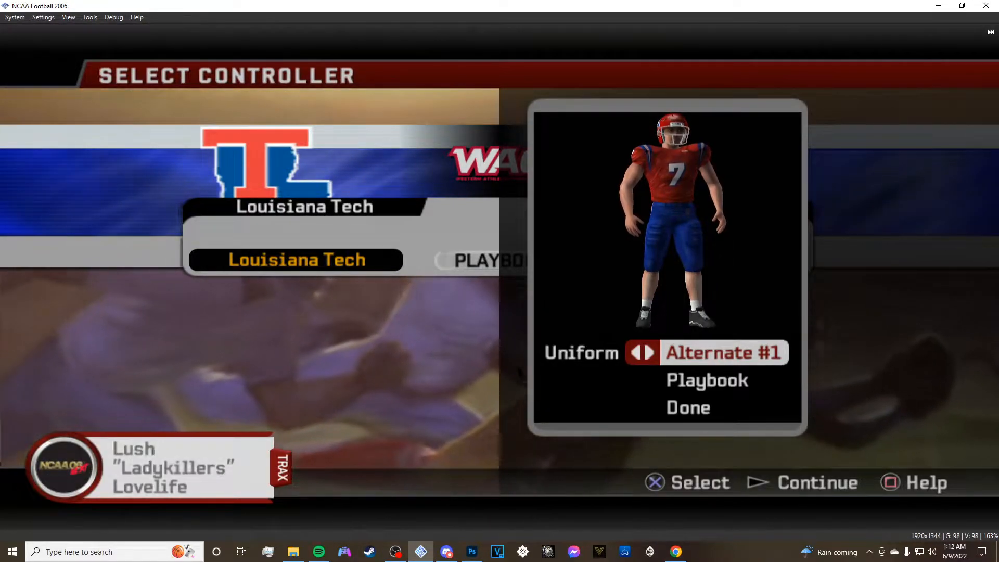
key("Left")
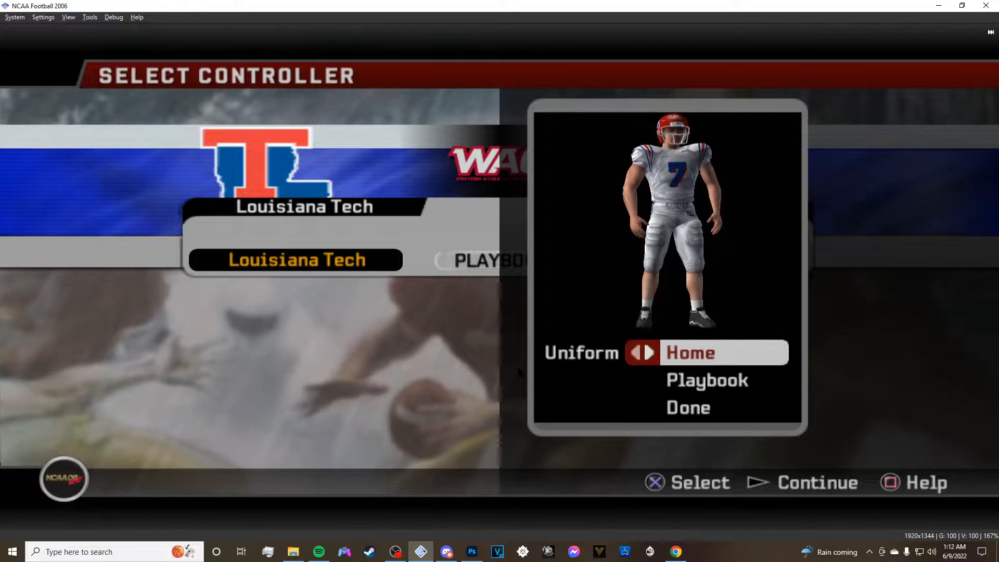
key("Right")
key("Right")
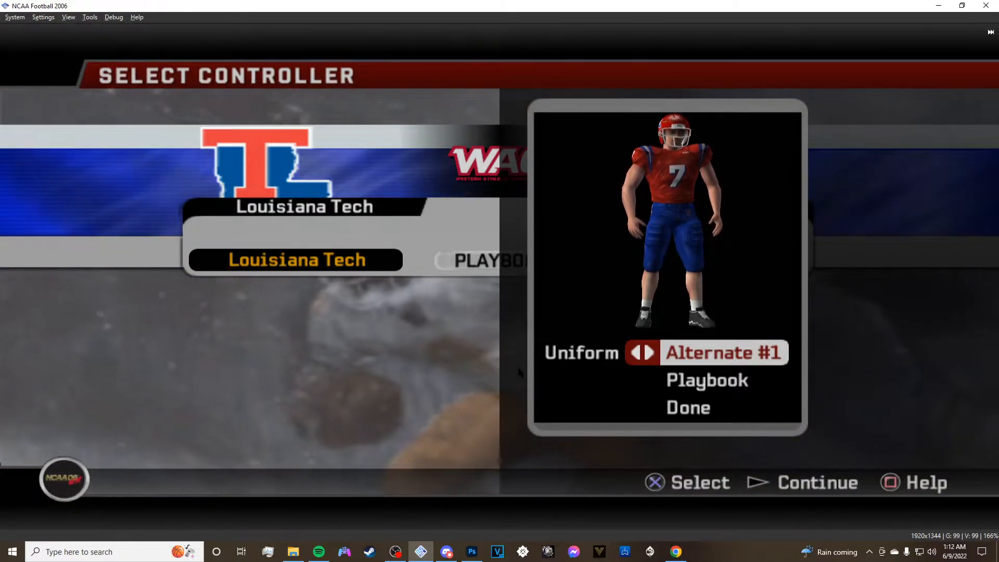
key("Left")
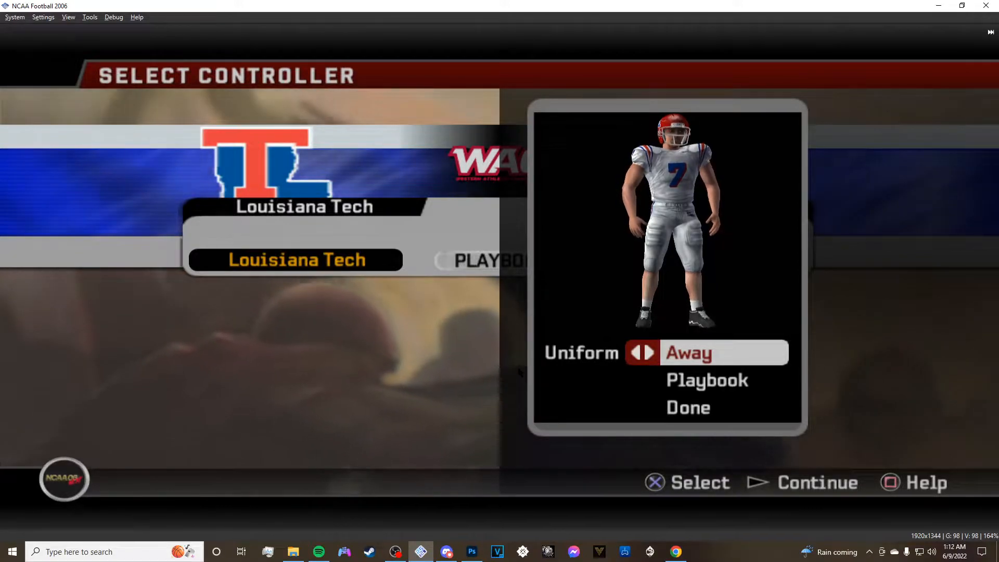
key("Right")
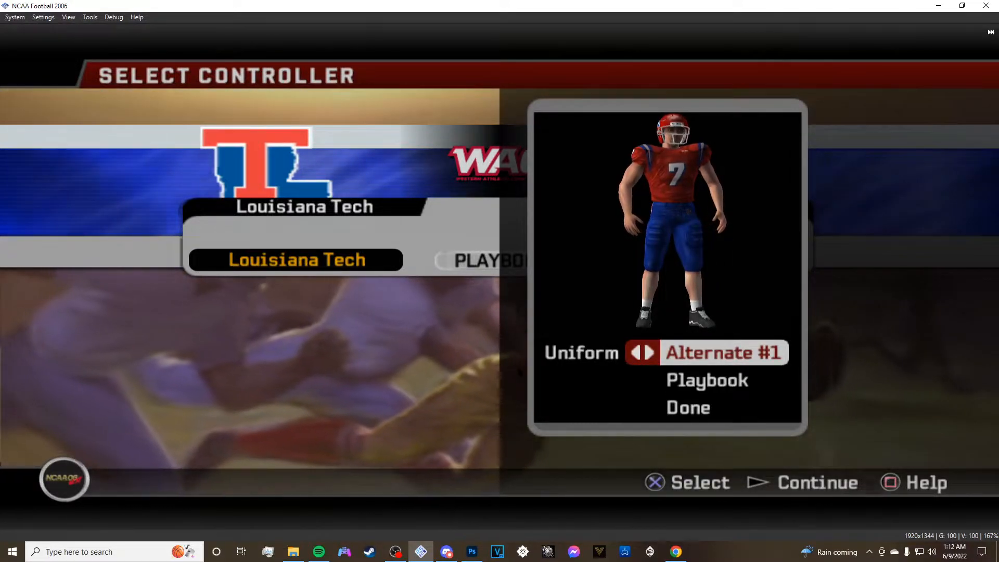
key("Right")
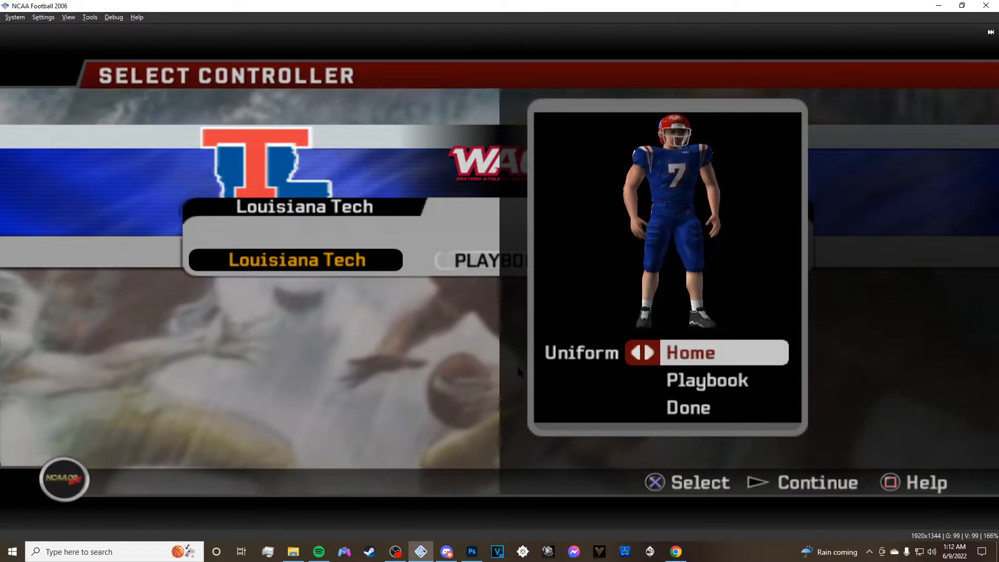
key("Right")
key("Right")
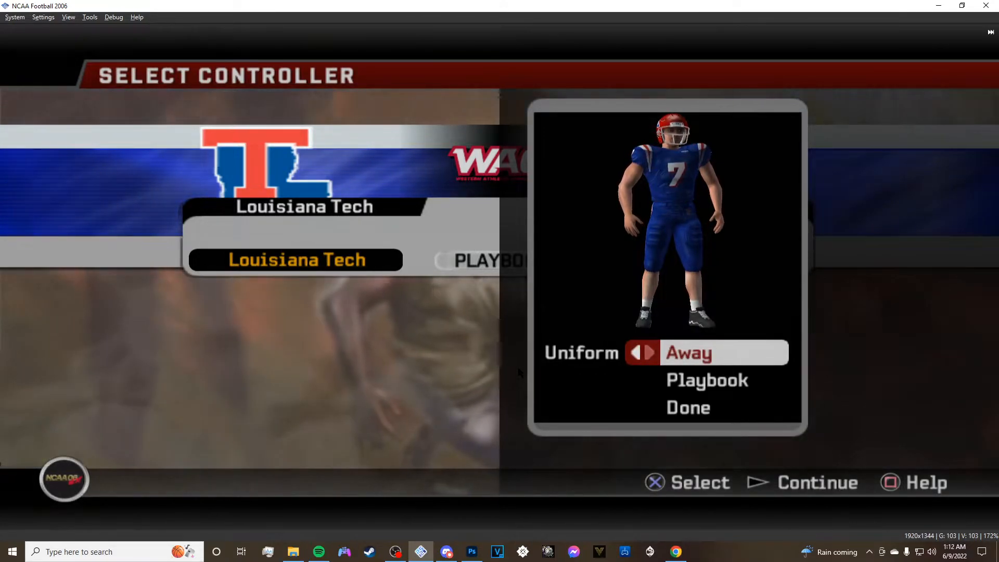
key("Left")
key("Left")
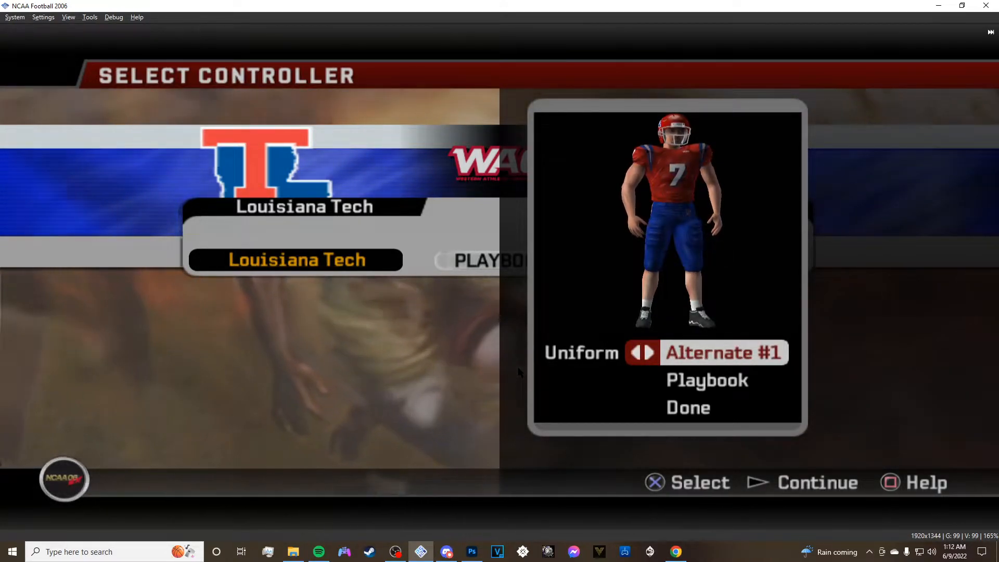
key("Right")
key("Right")
key("Left")
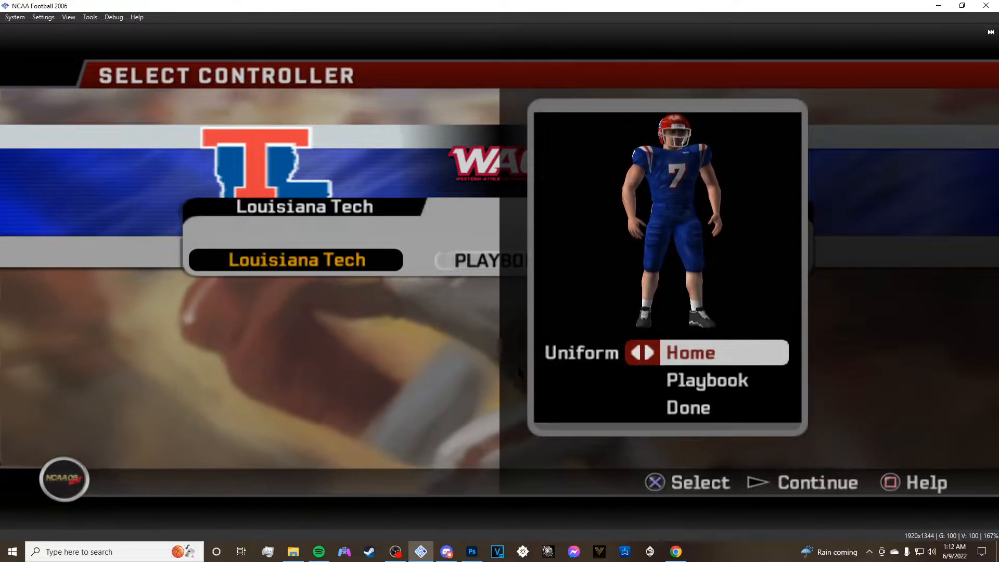
key("Left")
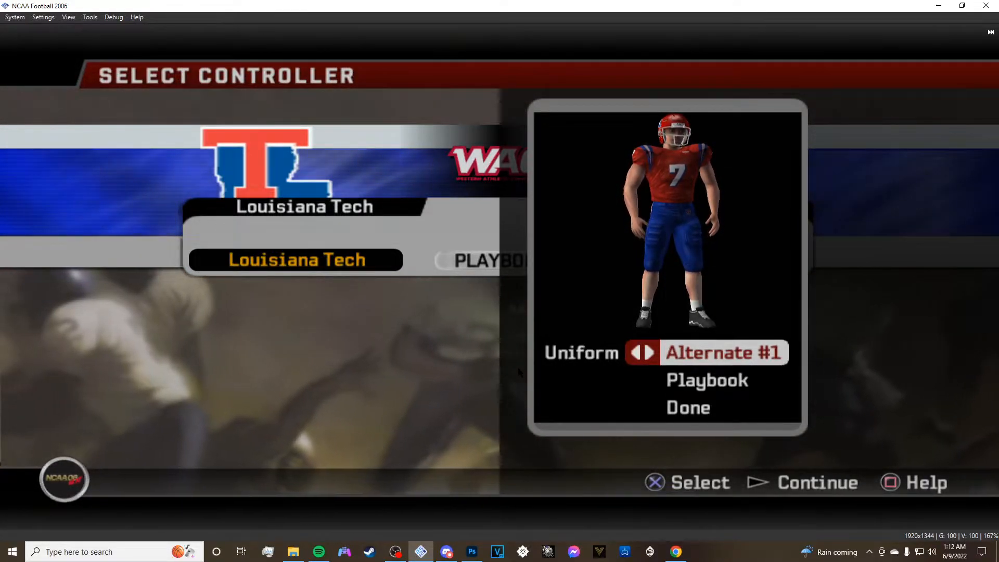
key("Right")
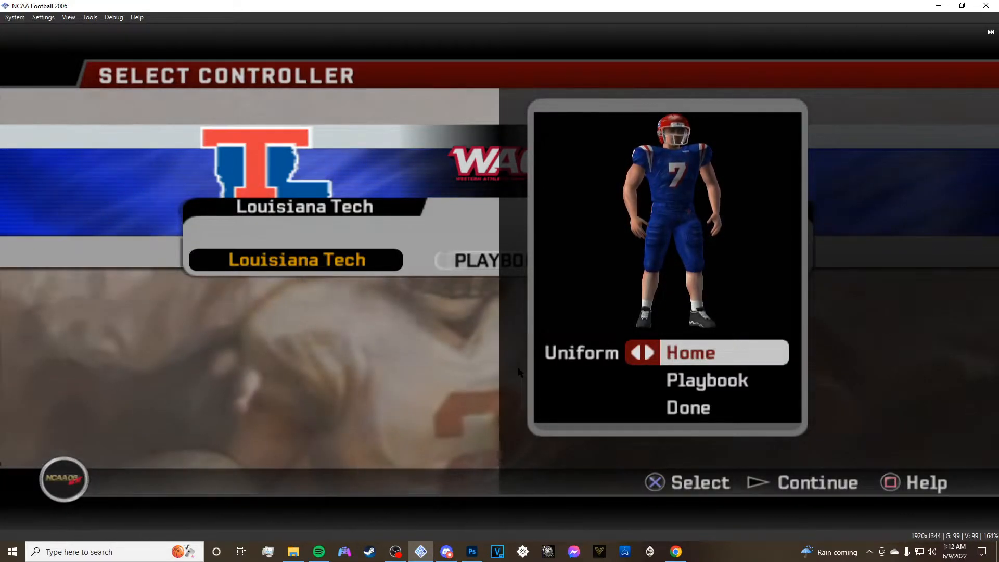
key("Right")
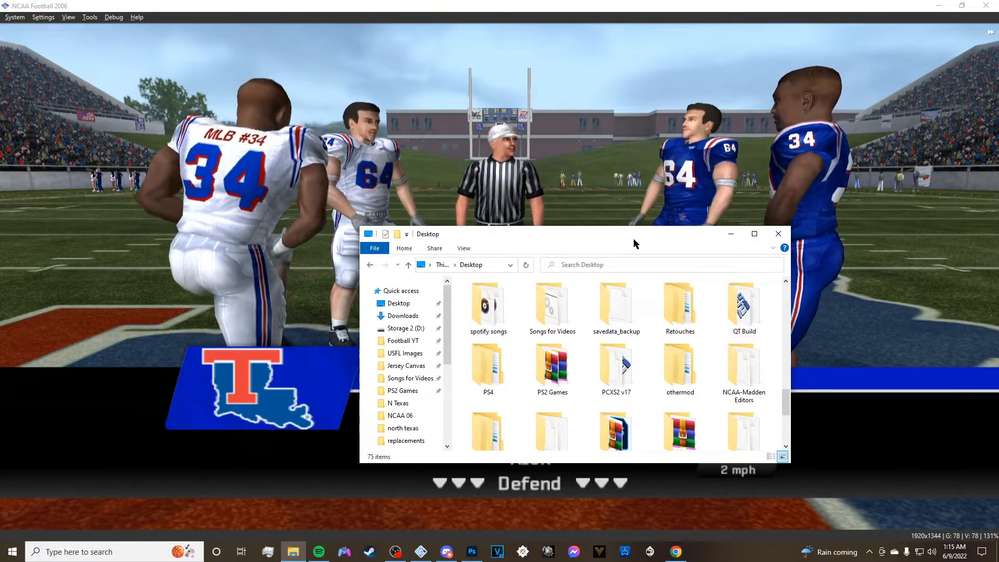
Open the textures folder inside the QT Build folder on the desktop in File Explorer.
left_click_drag(633, 238, 612, 132)
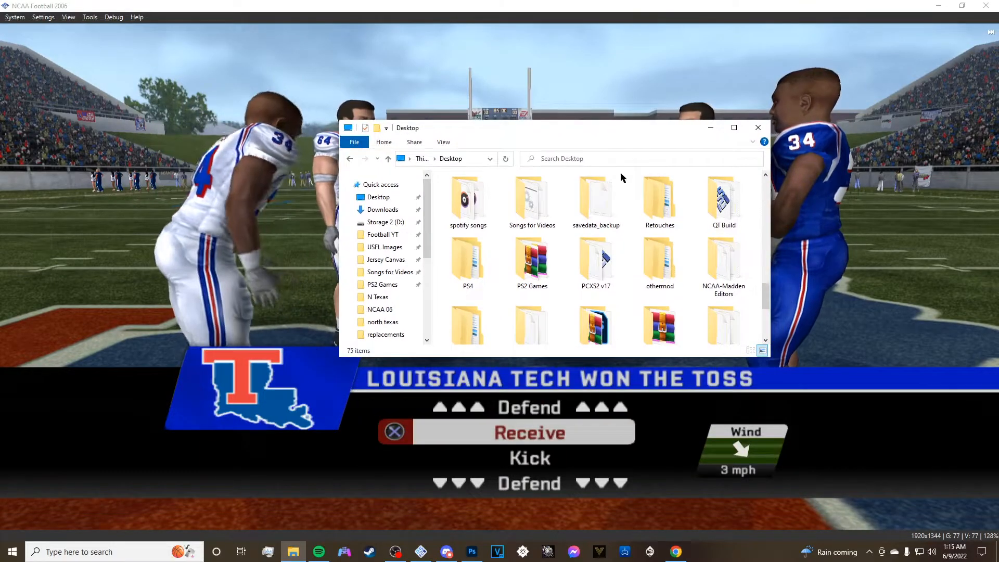
double_click(588, 268)
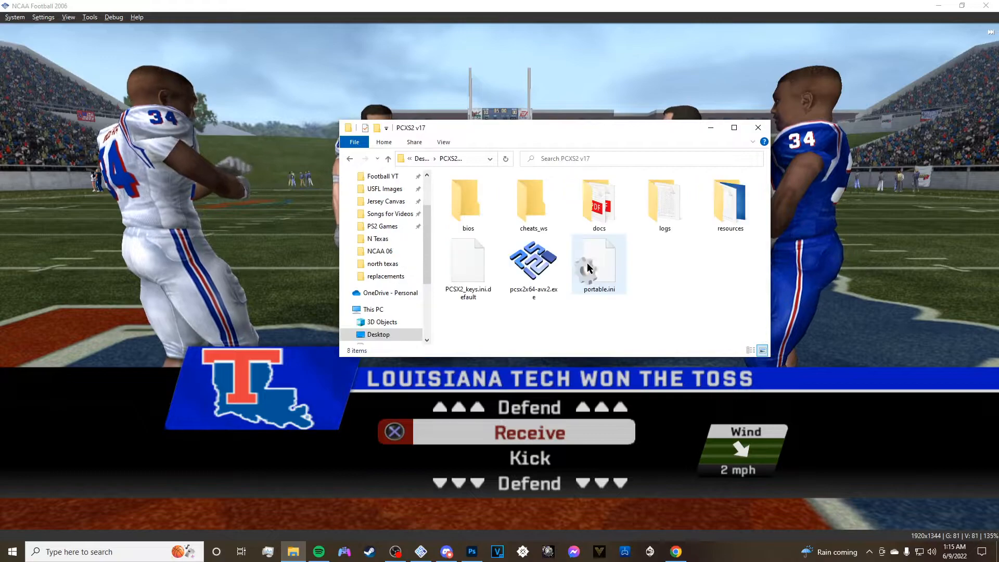
key("alt+Left")
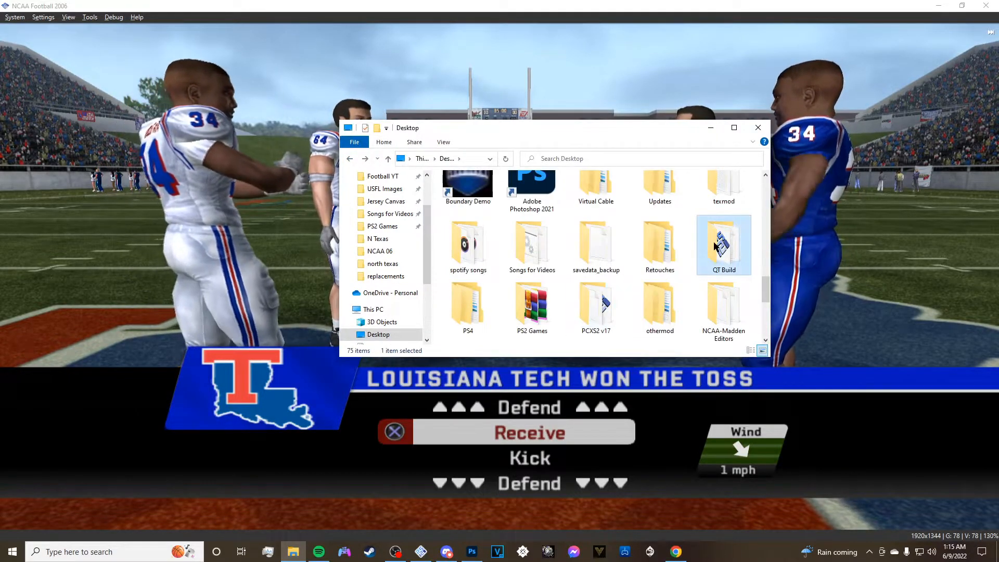
double_click(699, 252)
scroll(713, 312, "down", 4)
scroll(728, 307, "up", 2)
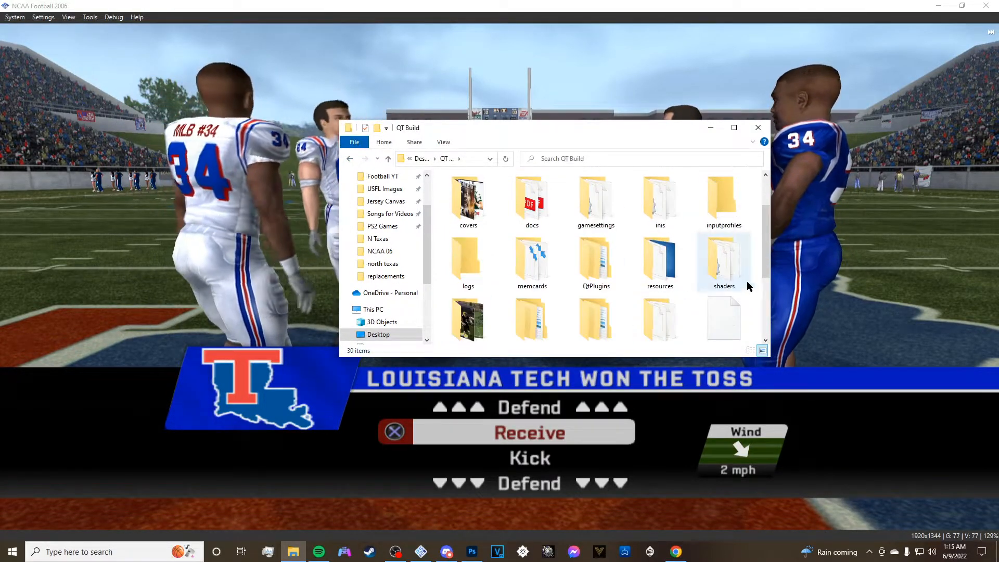
scroll(629, 251, "down", 4)
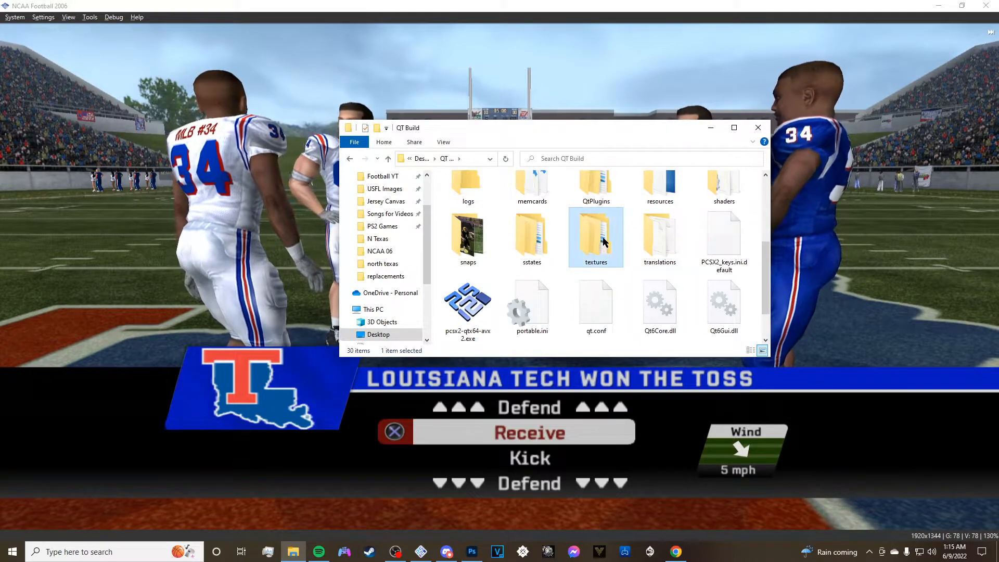
double_click(593, 190)
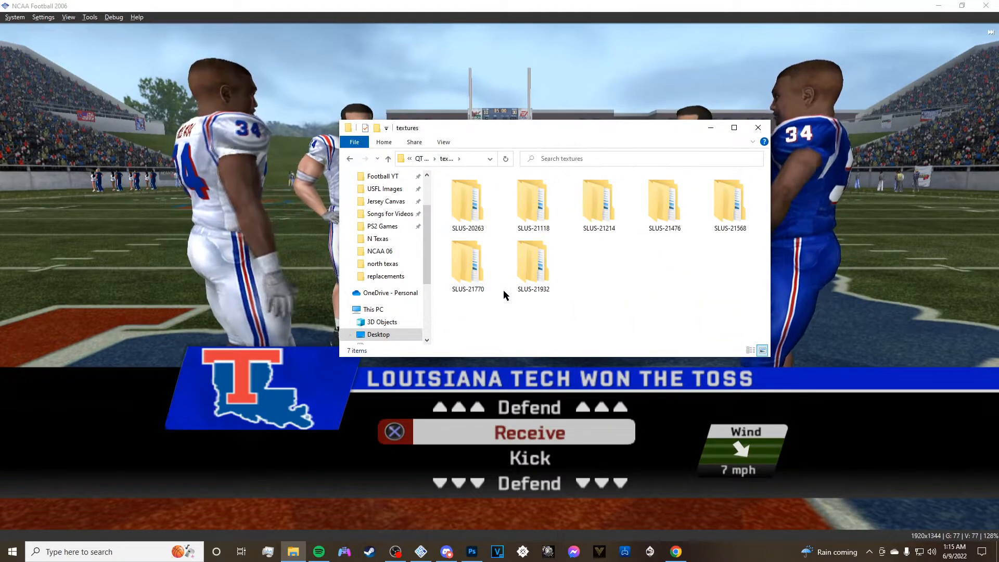
Open the dumps folder inside SLUS-21214 and maximize the window to view the dumped textures.
double_click(608, 222)
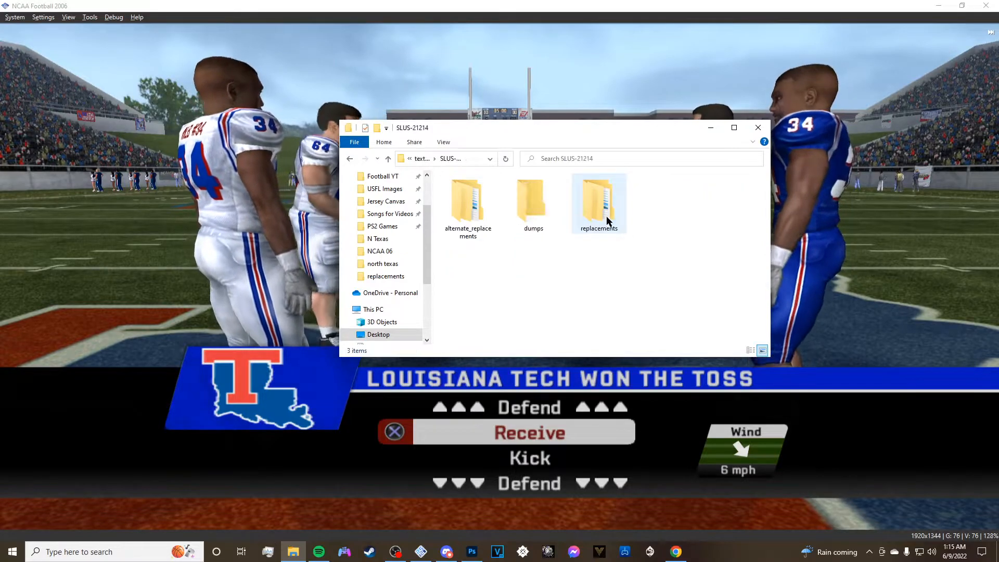
double_click(528, 218)
left_click(733, 127)
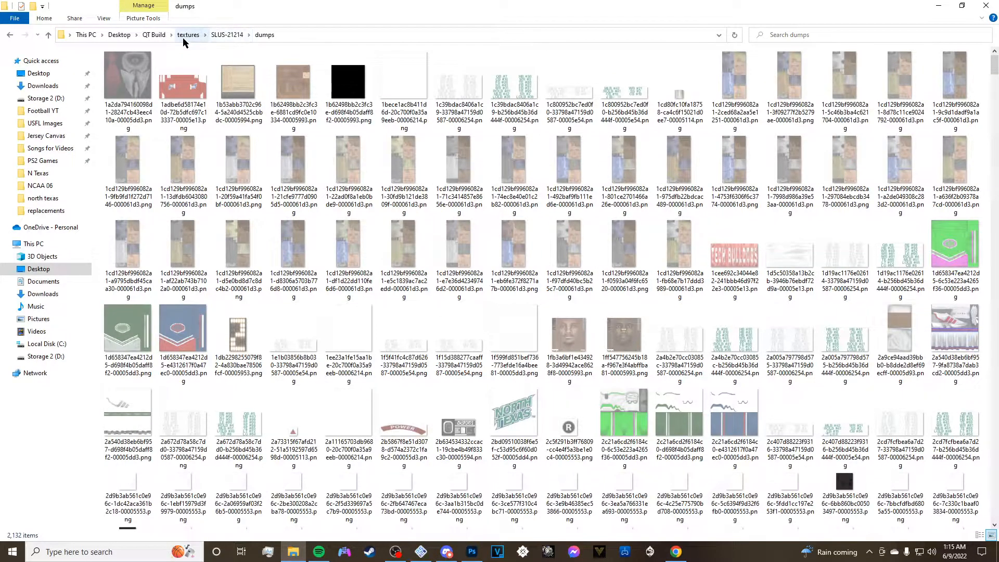
Delete the dumps folder from the SLUS-21214 textures folder.
left_click(188, 35)
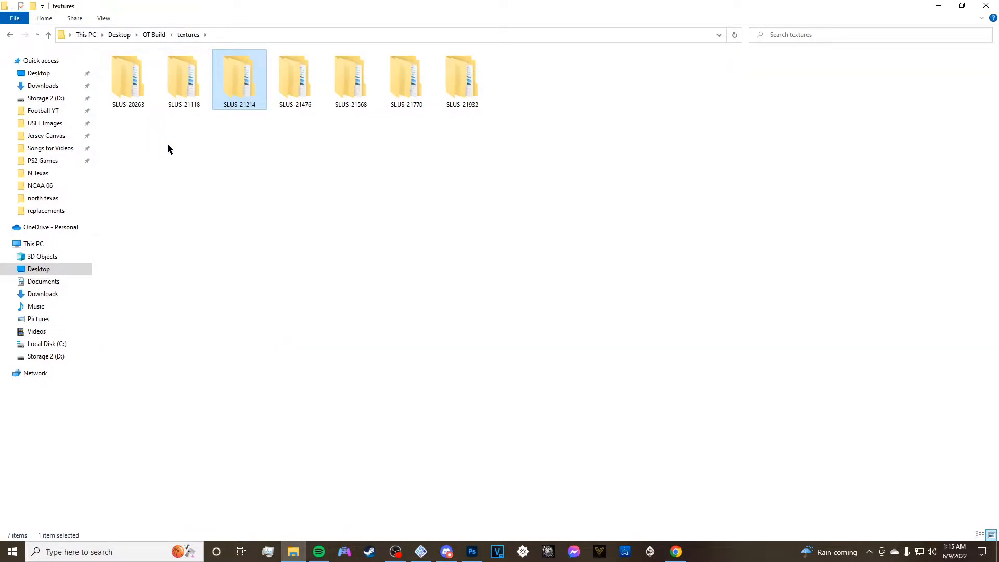
double_click(255, 92)
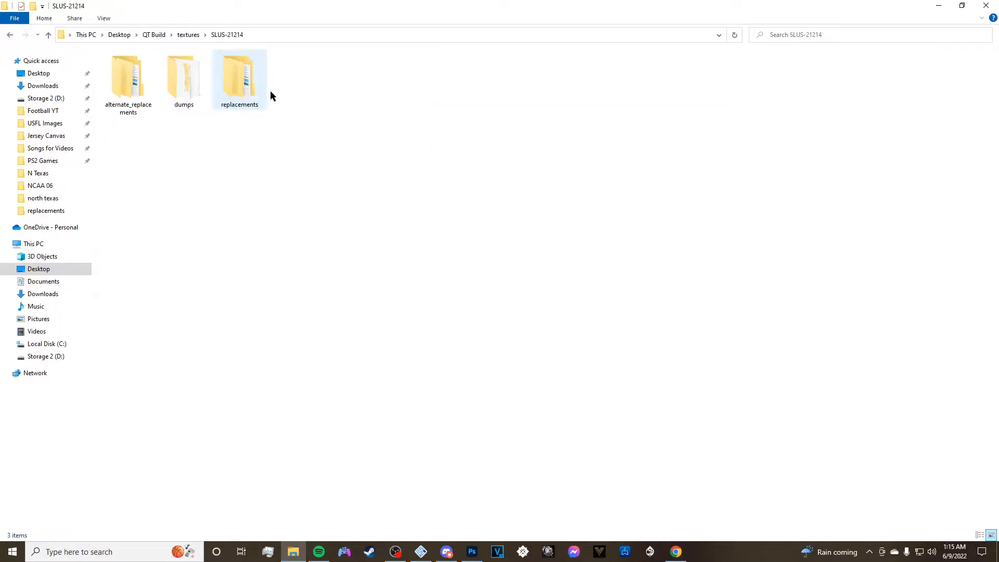
right_click(187, 81)
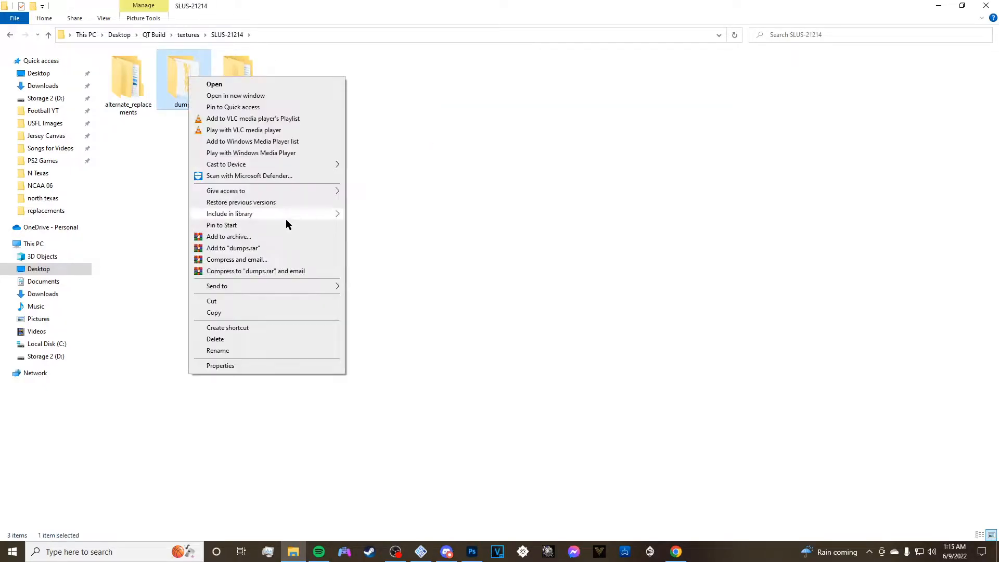
left_click(240, 338)
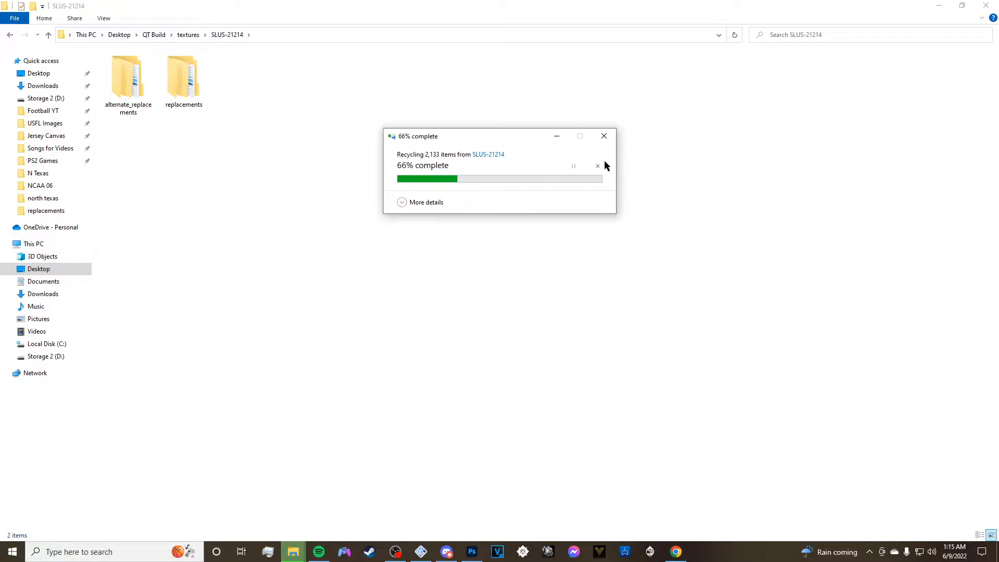
Create a new folder named dumps inside SLUS-21214.
right_click(340, 183)
mouse_move(388, 307)
left_click(508, 306)
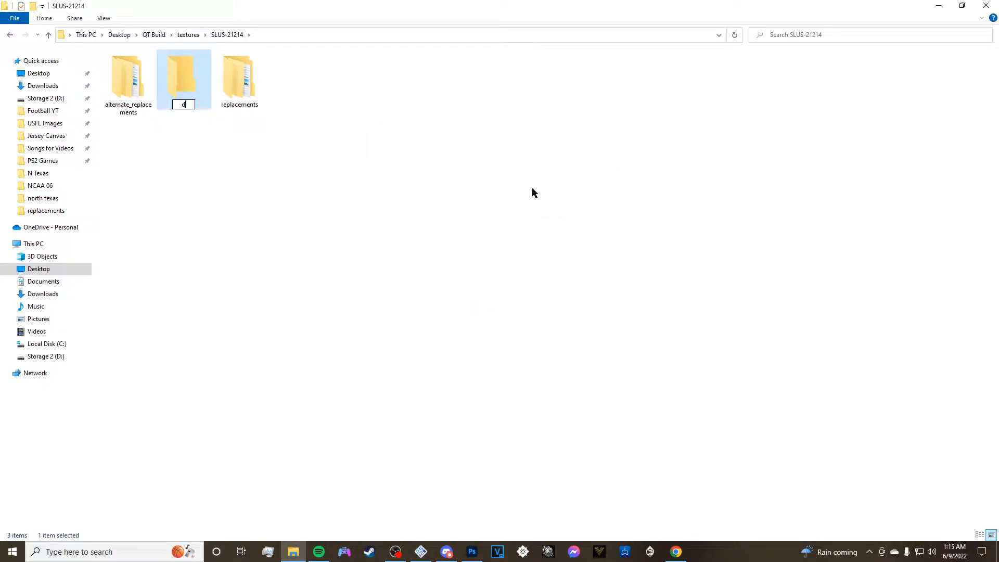
type("dumps")
key("Return")
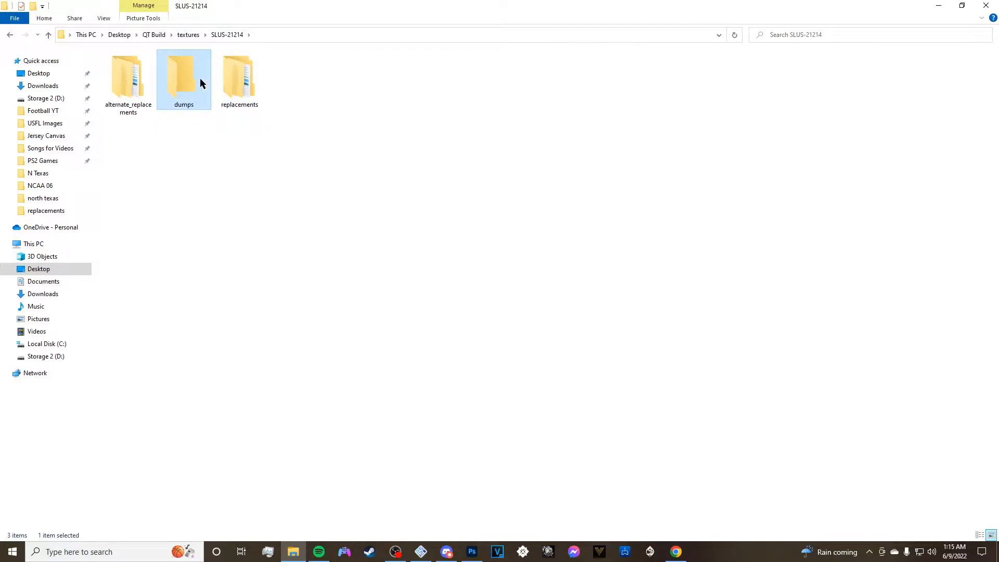
Return to the running game at the coin toss and toggle its renderer to dump the textures afresh.
left_click_drag(653, 14, 445, 298)
left_click(743, 201)
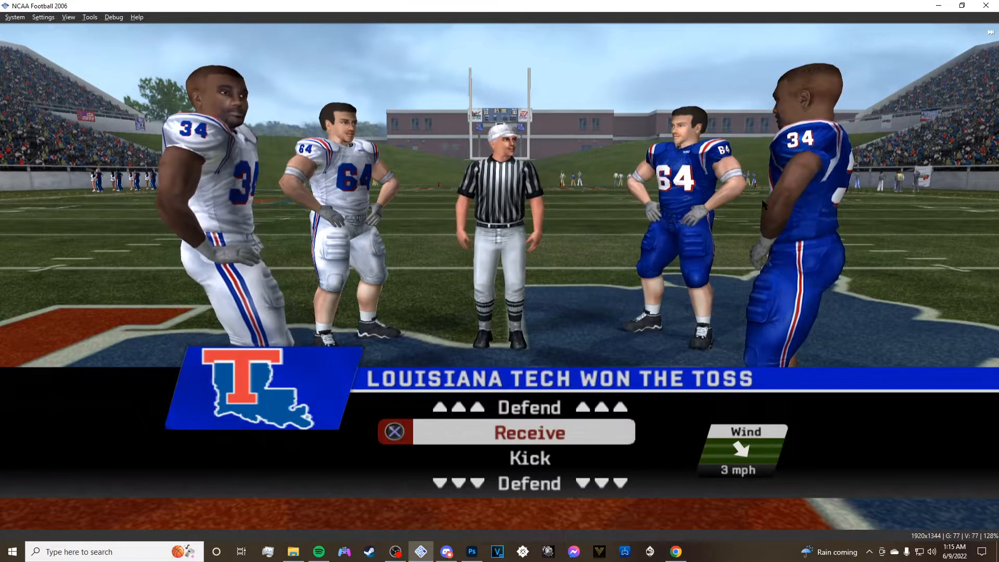
key("F9")
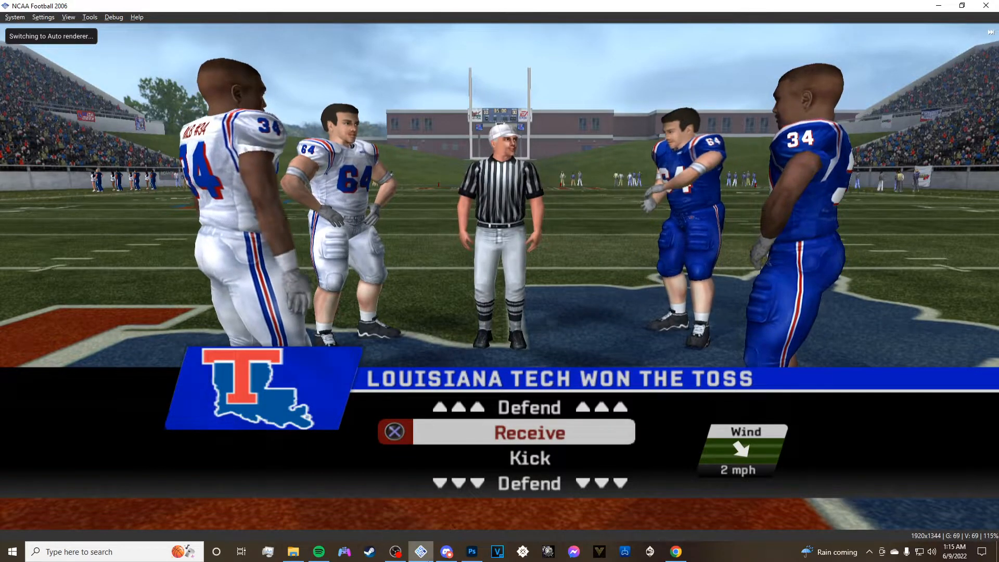
Examine the freshly dumped textures in a maximized dumps folder window, then minimize it to return to the game.
left_click(294, 553)
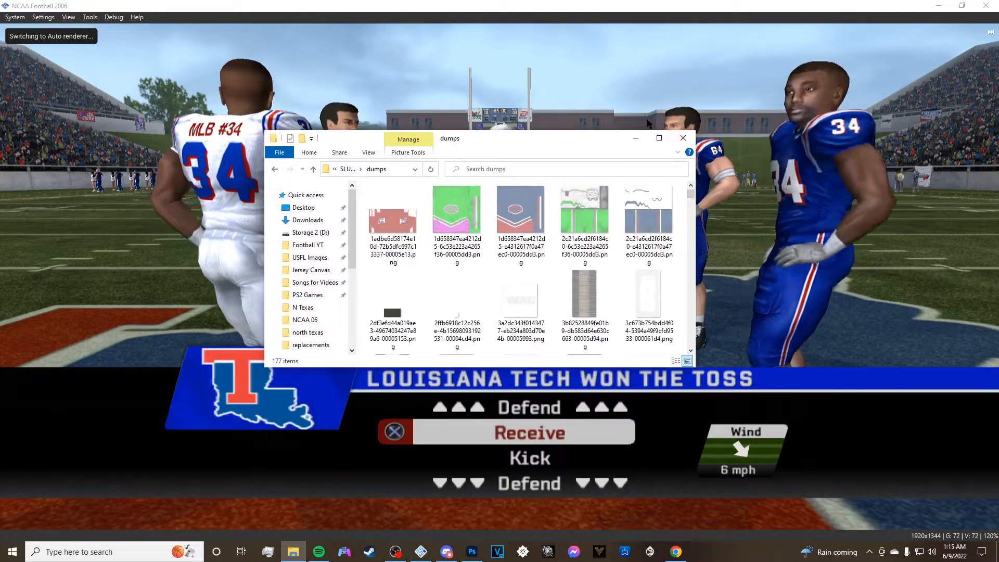
double_click(547, 219)
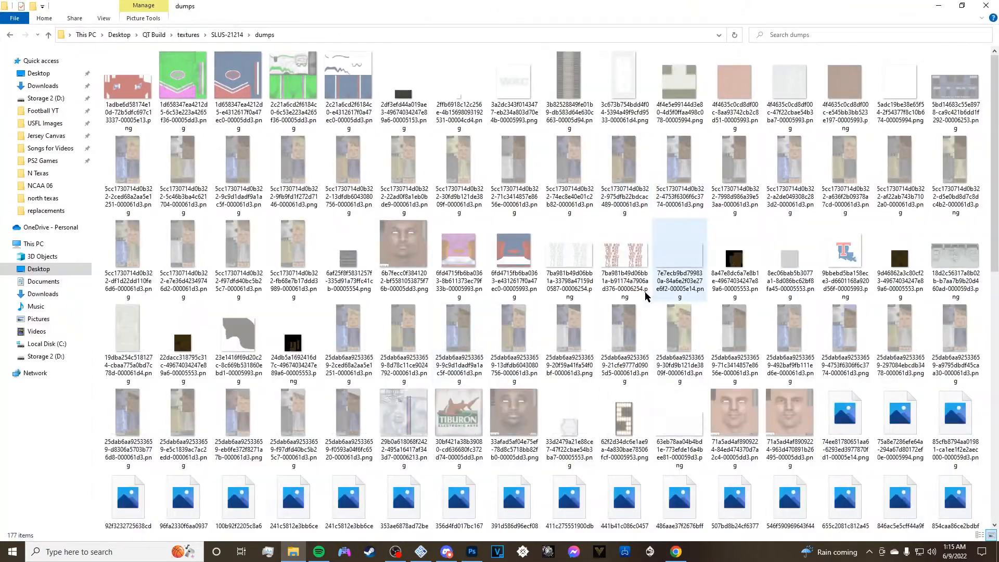
scroll(764, 312, "down", 5)
scroll(734, 309, "up", 5)
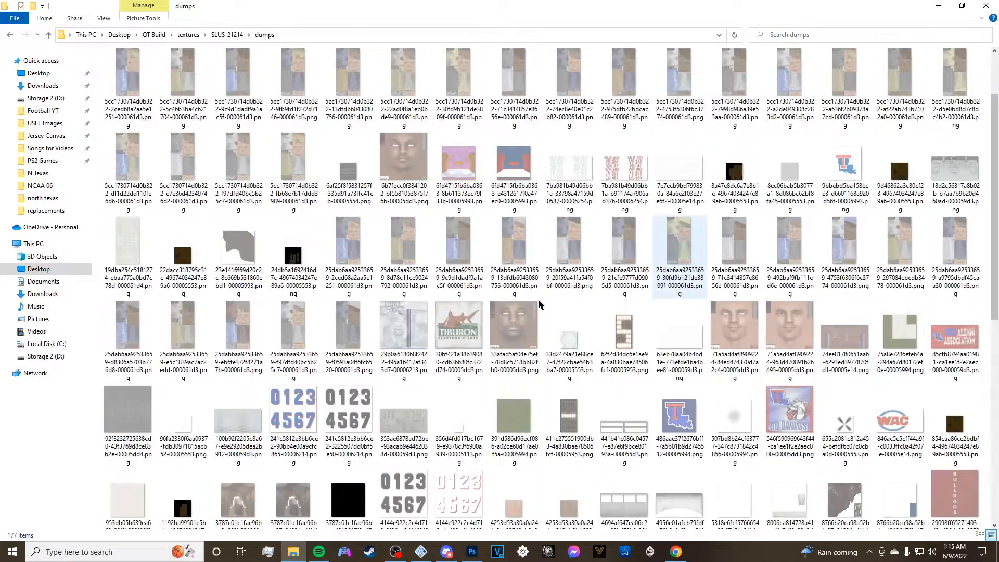
scroll(432, 330, "down", 2)
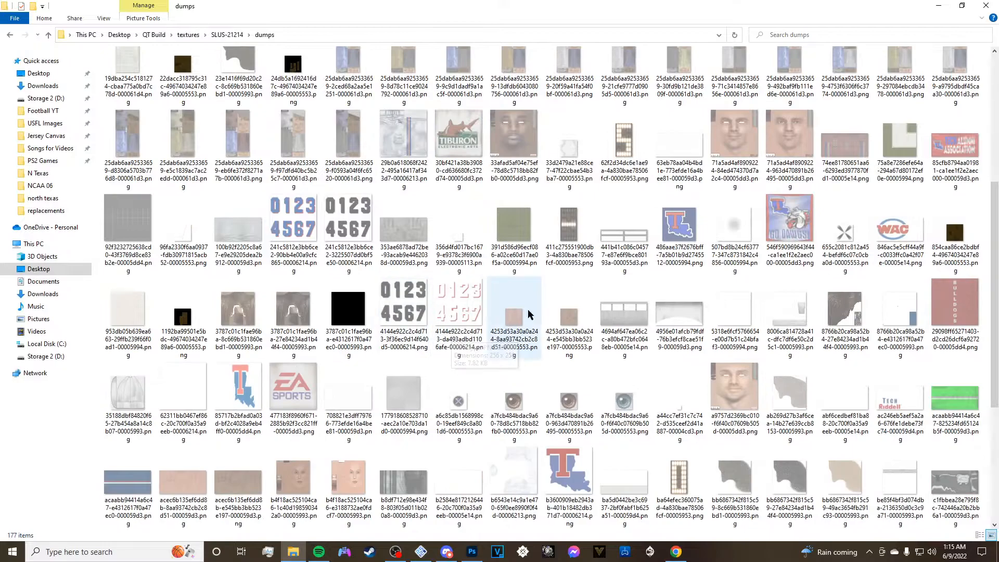
left_click(946, 8)
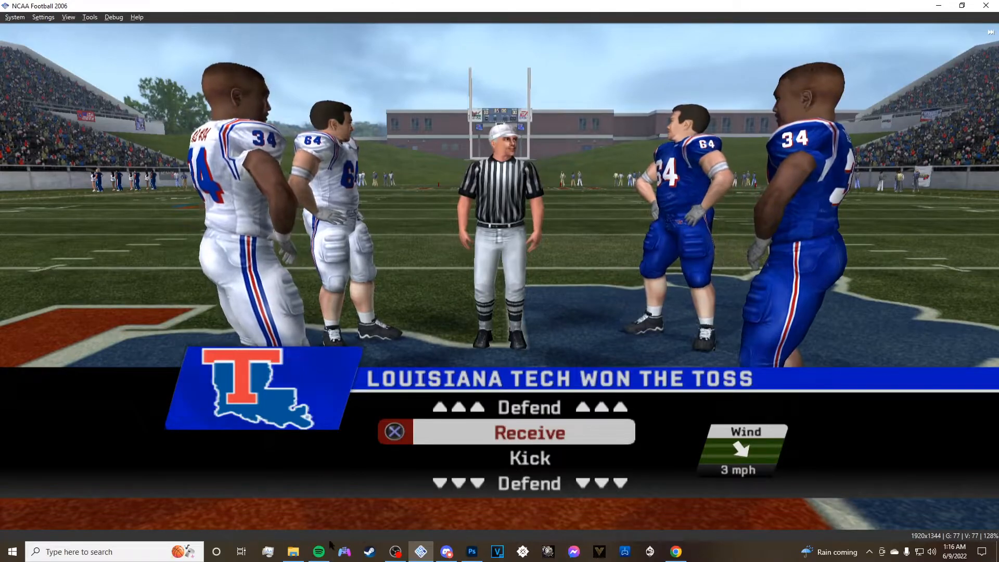
Look into the replacements folder beside dumps in a reduced File Explorer window, then go back up to SLUS-21214.
left_click(292, 556)
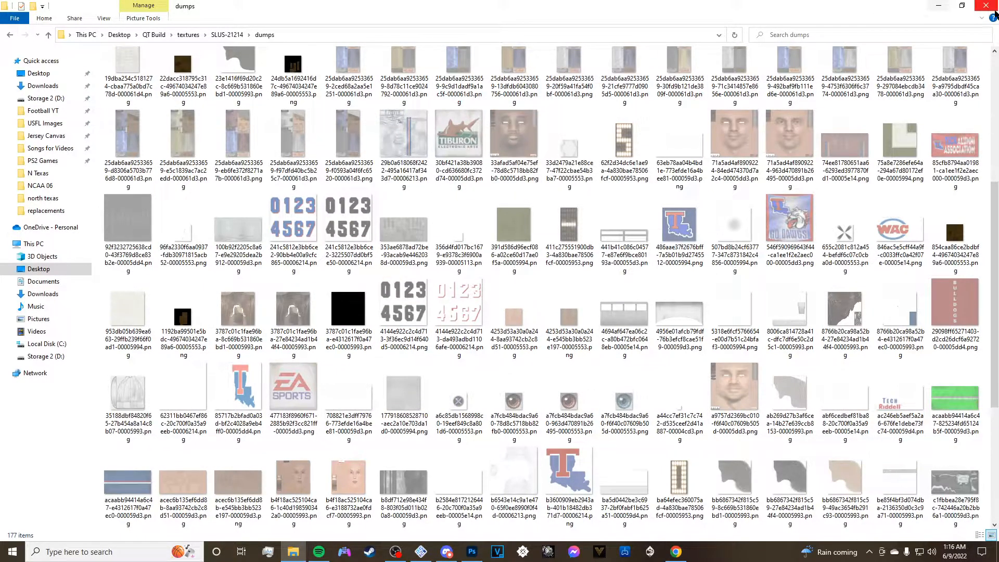
left_click_drag(742, 14, 689, 189)
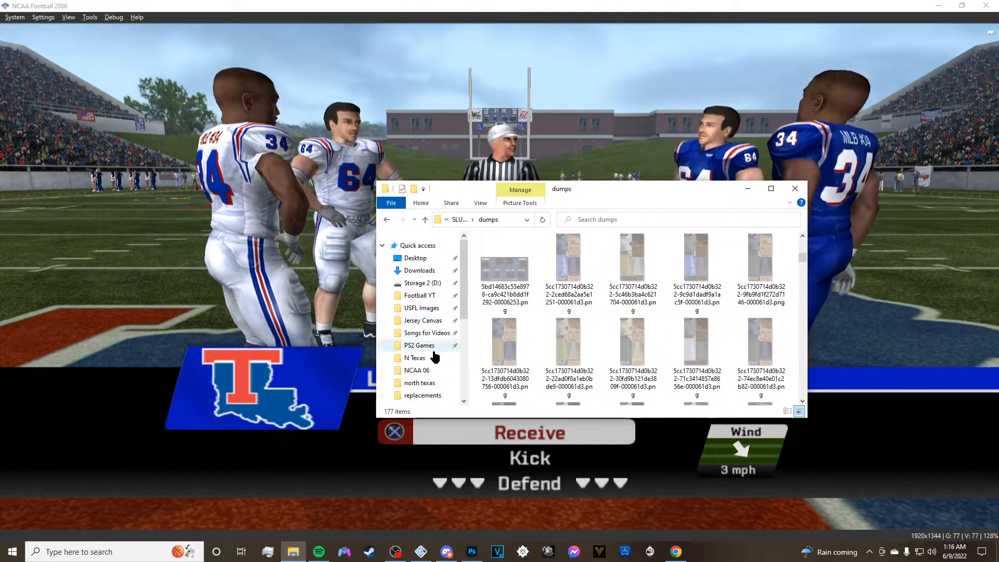
scroll(430, 348, "down", 1)
left_click(431, 362)
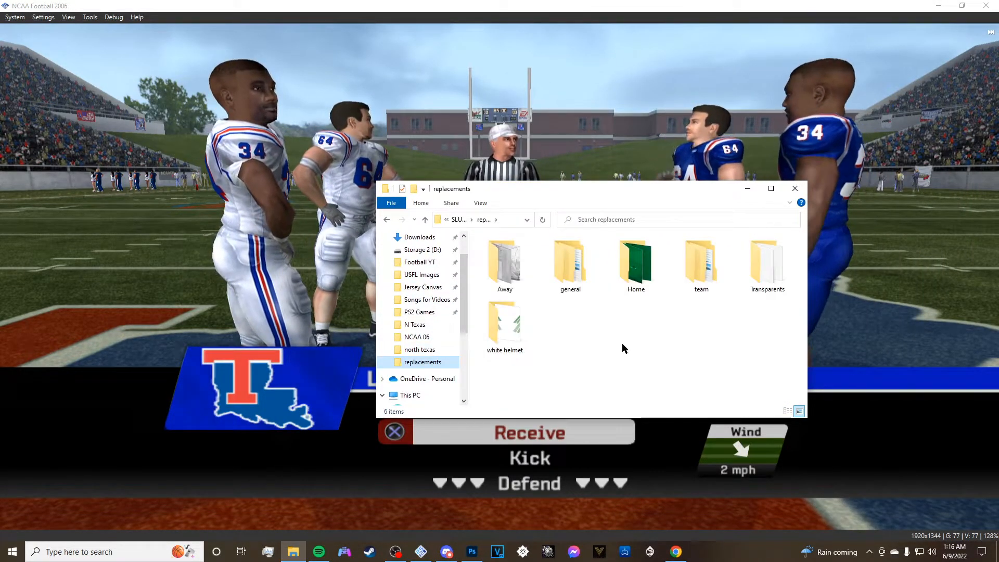
left_click(467, 220)
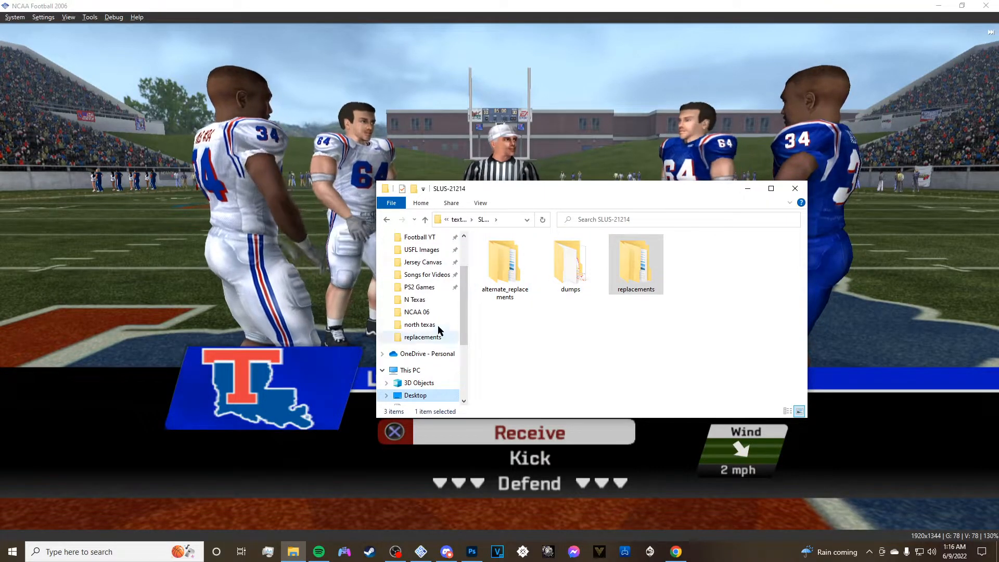
Open the NCAA 06 folder in a maximized window and copy its Transparents Template folder.
left_click(417, 311)
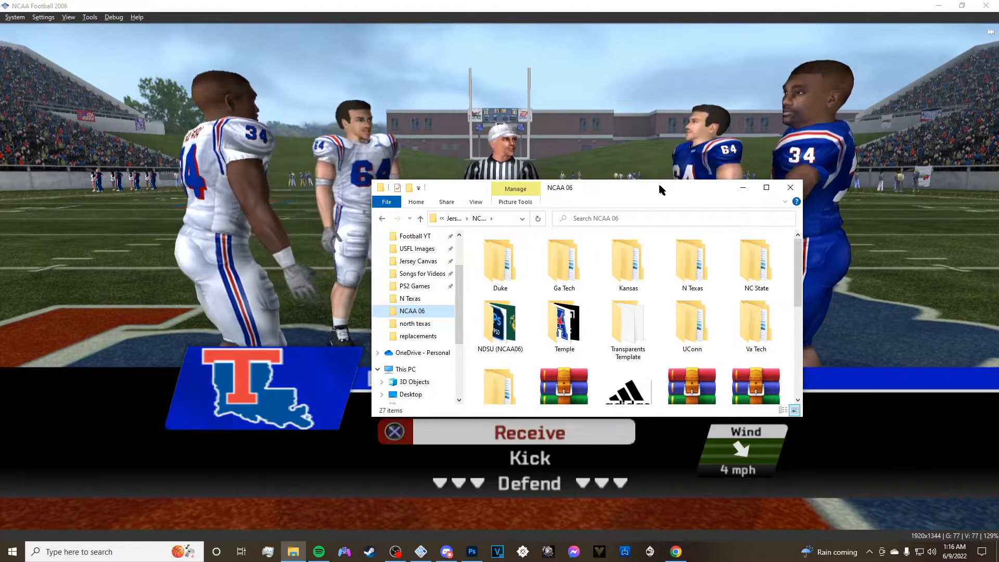
double_click(661, 185)
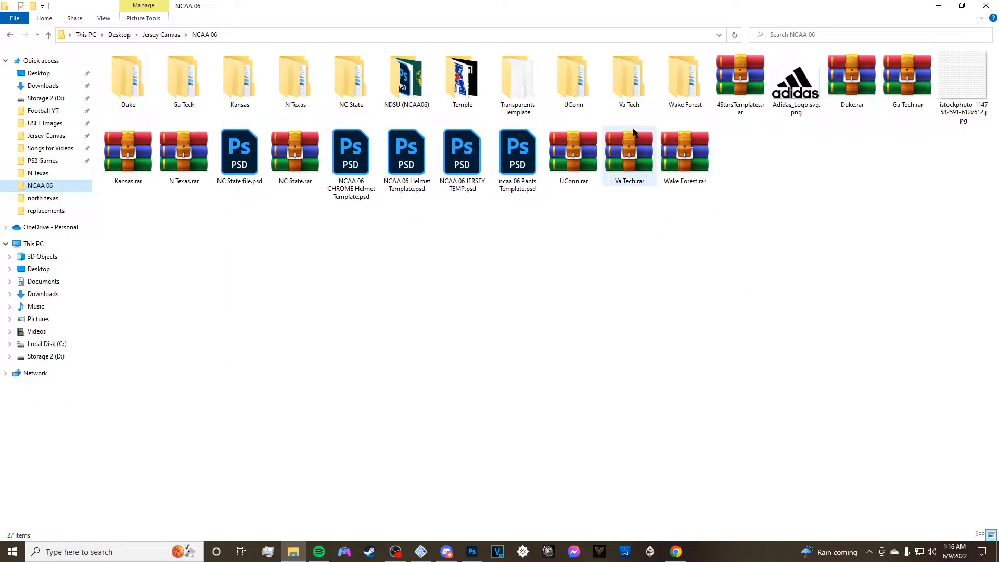
right_click(518, 92)
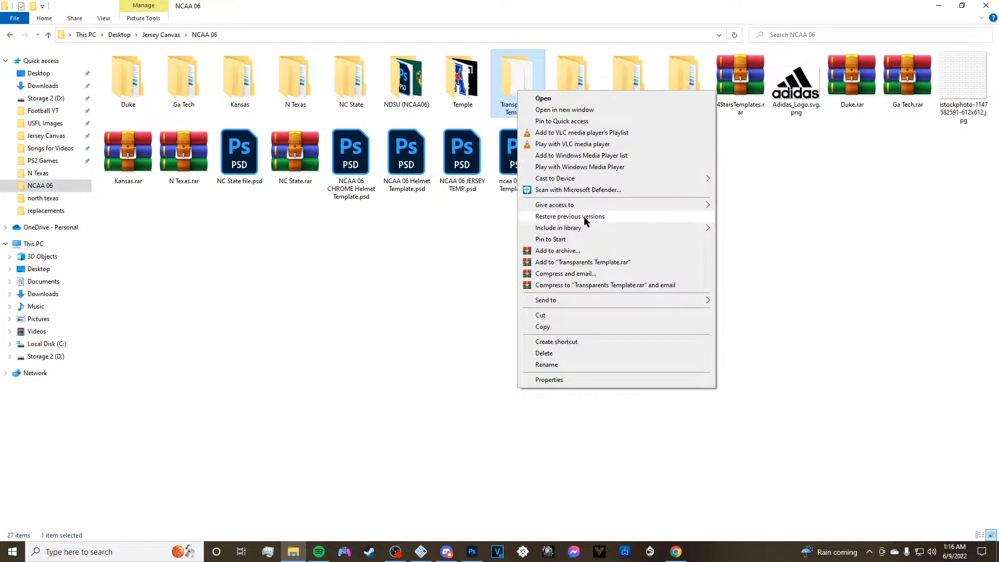
left_click(542, 327)
Create a new folder named La Tech inside NCAA 06.
right_click(686, 320)
mouse_move(700, 444)
left_click(830, 446)
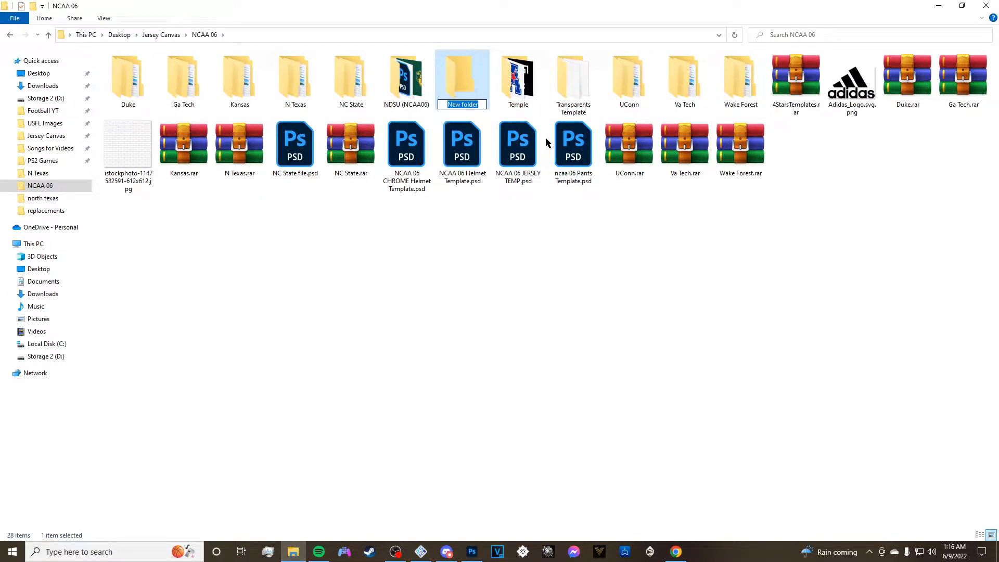
type("La Tech")
key("Return")
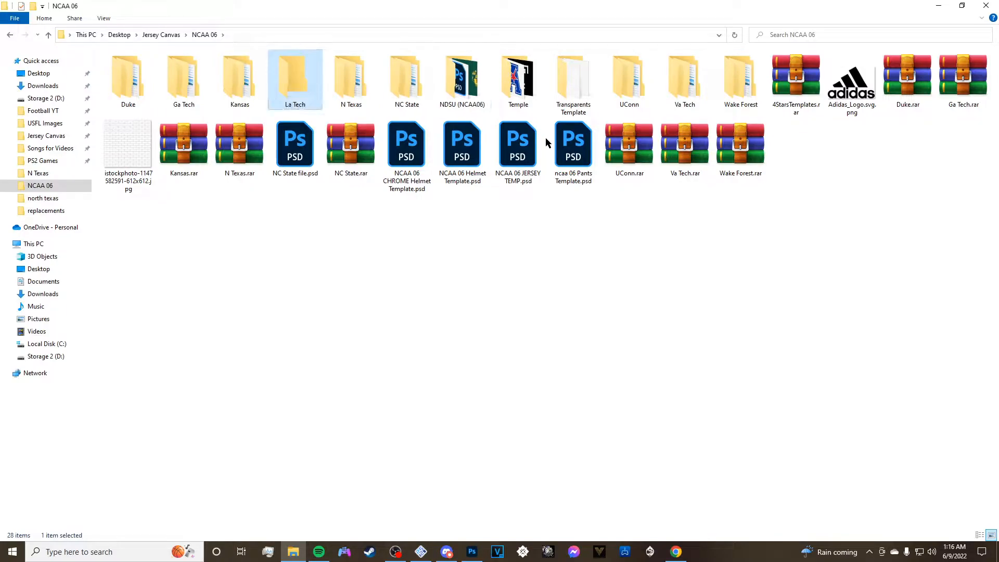
Paste the copied Transparents Template folder into the La Tech folder.
double_click(319, 76)
right_click(290, 217)
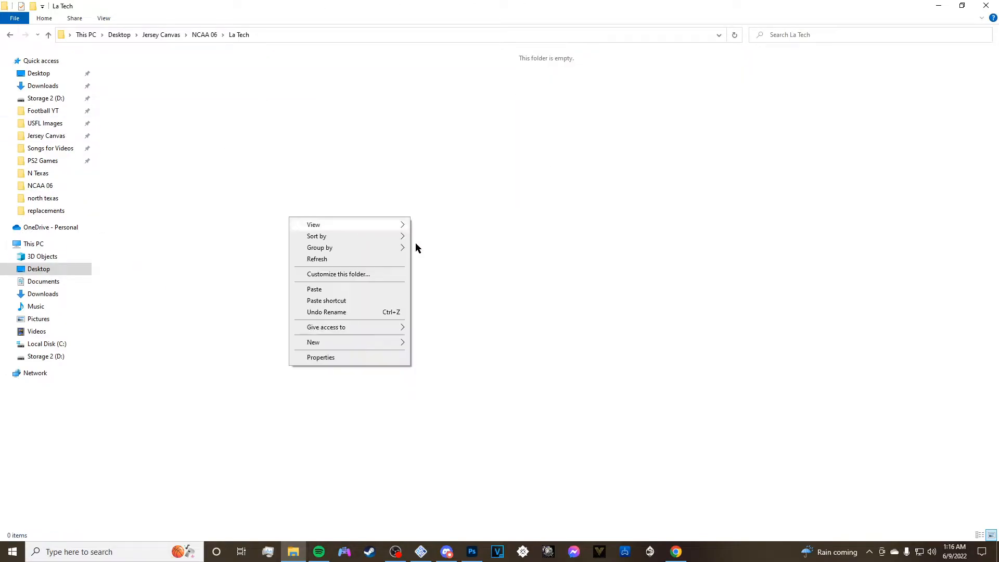
right_click(287, 240)
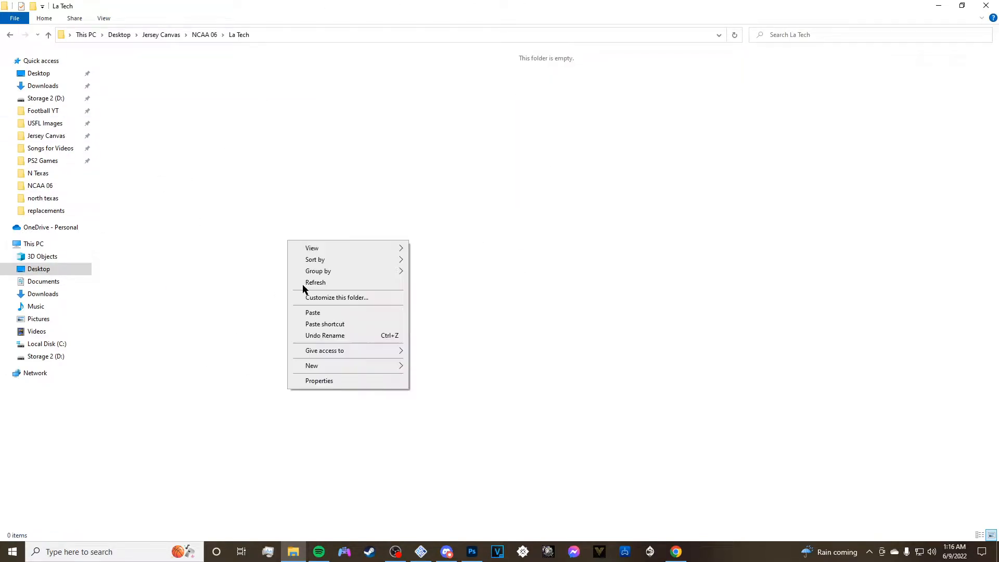
left_click(334, 314)
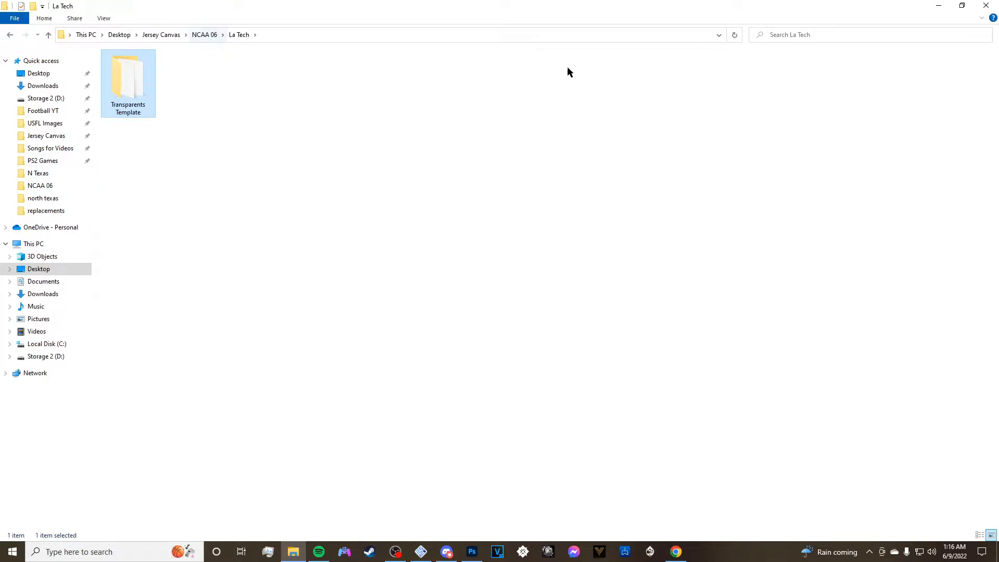
Reduce the La Tech window over the game and open the Transparents Template folder in it.
left_click_drag(718, 15, 710, 116)
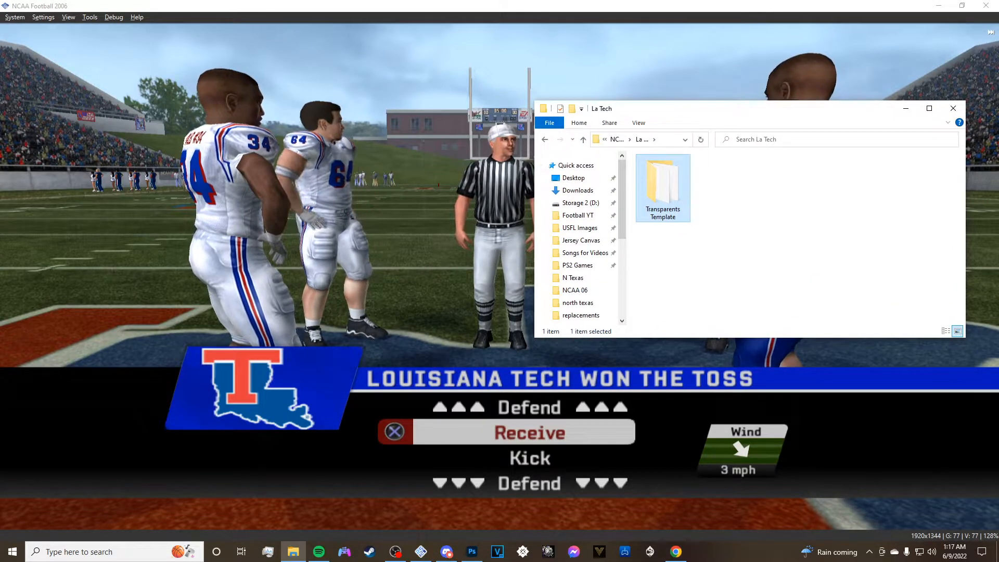
scroll(555, 244, "down", 1)
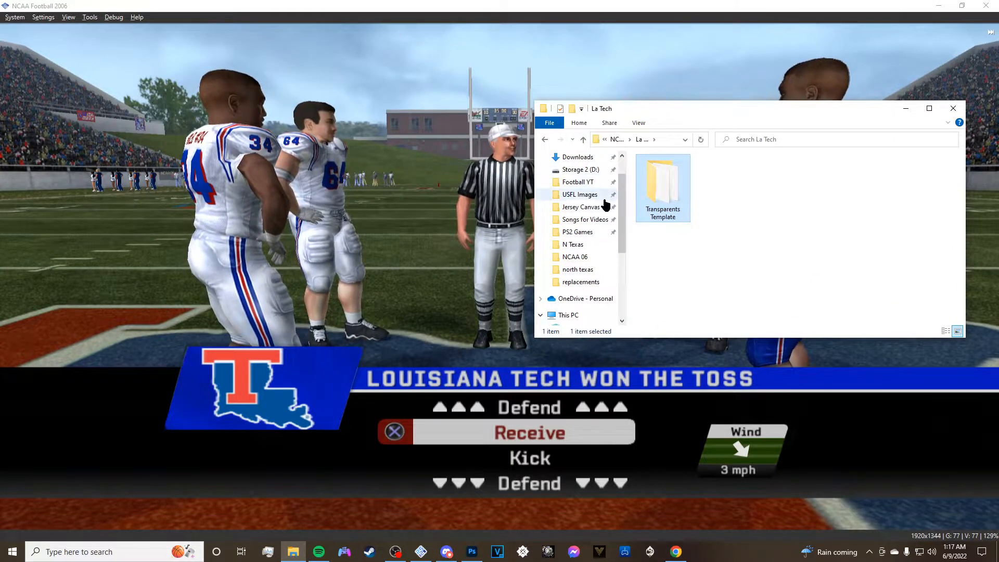
scroll(600, 203, "up", 1)
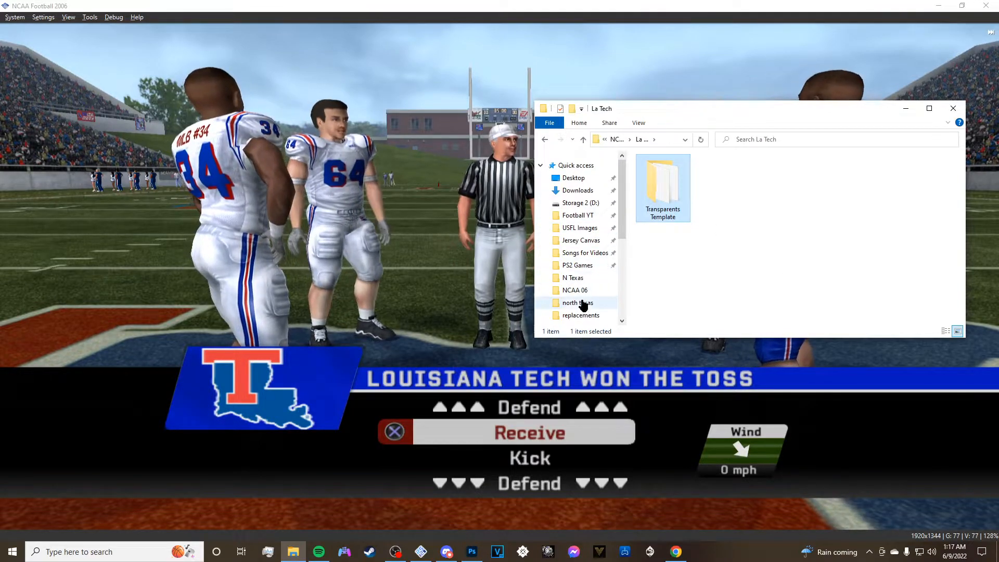
double_click(656, 191)
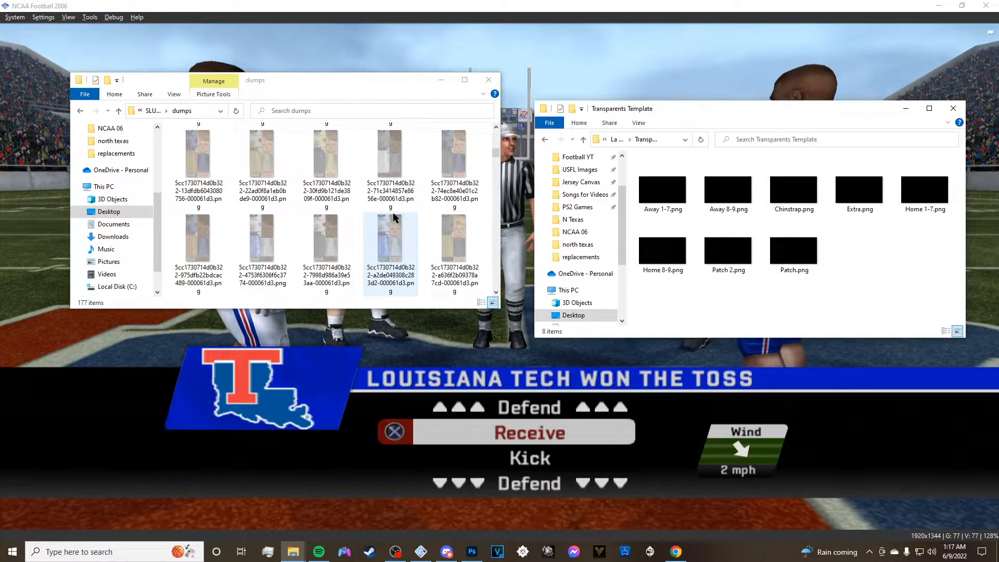
Arrange the dumps and Transparents Template windows side by side, each filling half of the screen.
scroll(388, 209, "up", 3)
left_click_drag(321, 78, 318, 103)
scroll(282, 228, "down", 2)
scroll(300, 241, "up", 2)
scroll(319, 223, "down", 3)
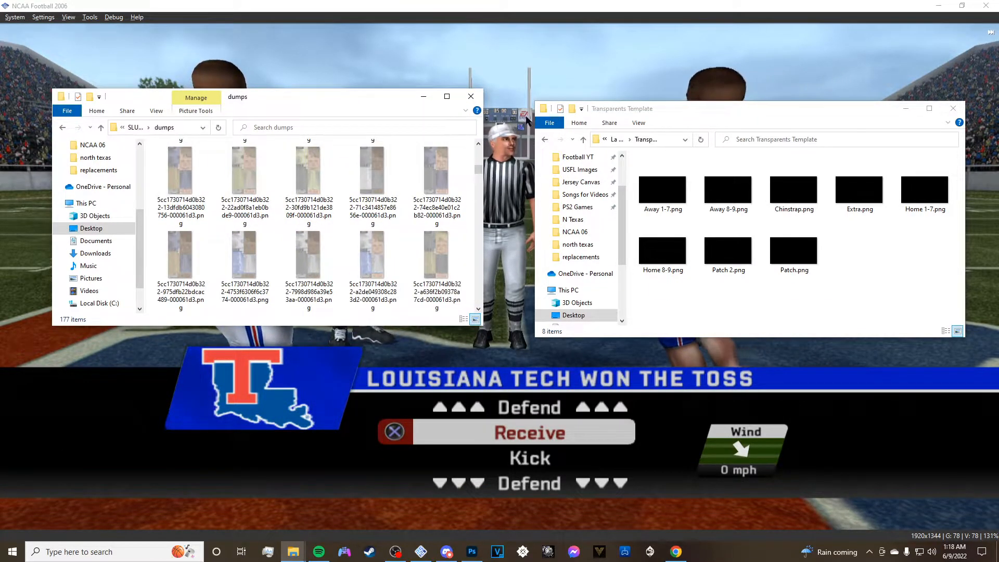
left_click_drag(702, 110, 998, 125)
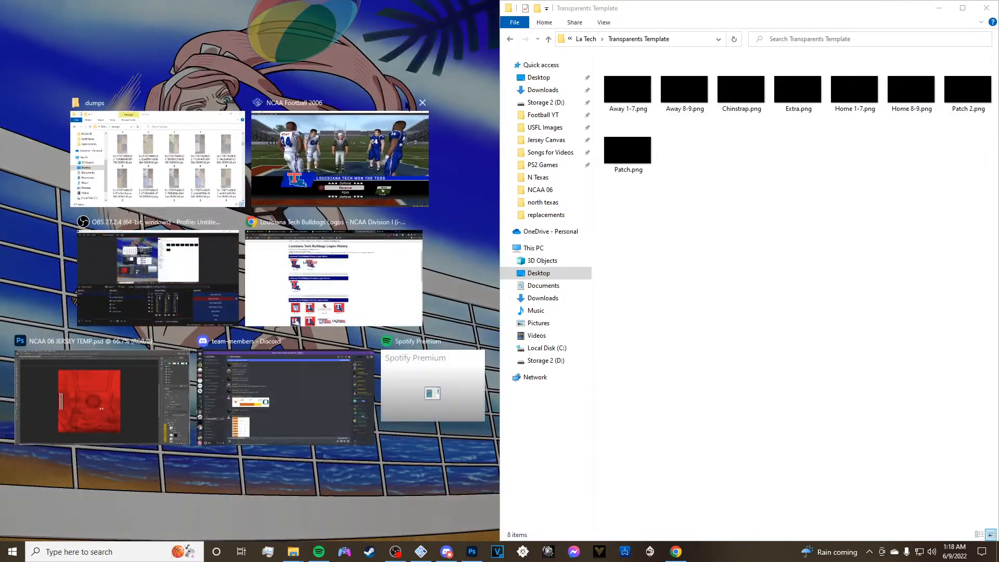
left_click(201, 149)
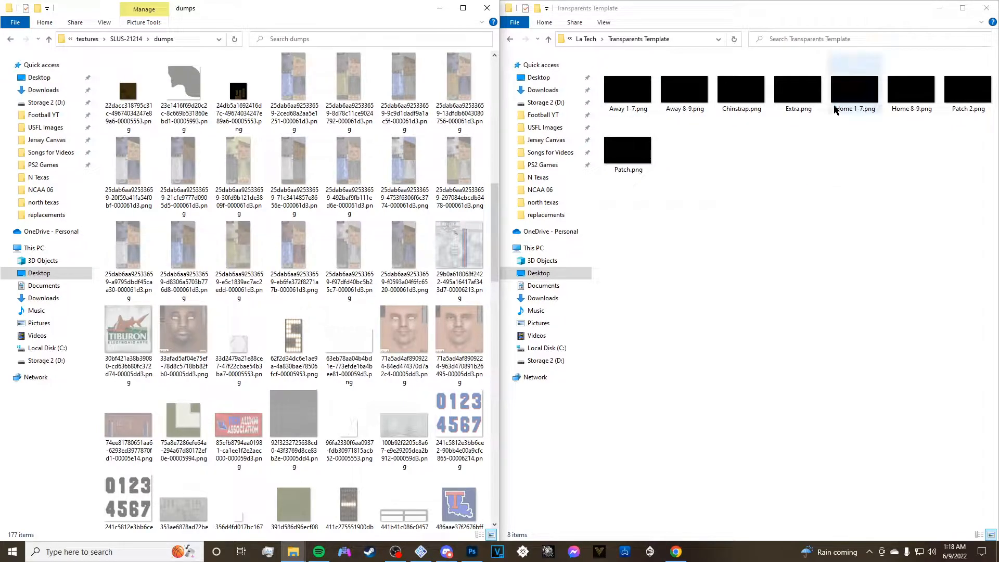
scroll(312, 375, "down", 6)
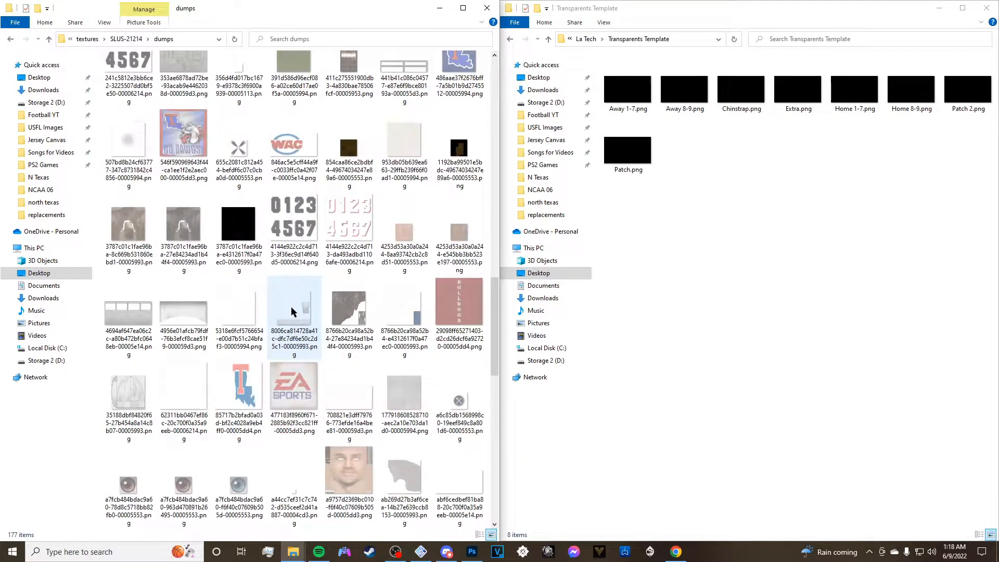
scroll(291, 312, "up", 3)
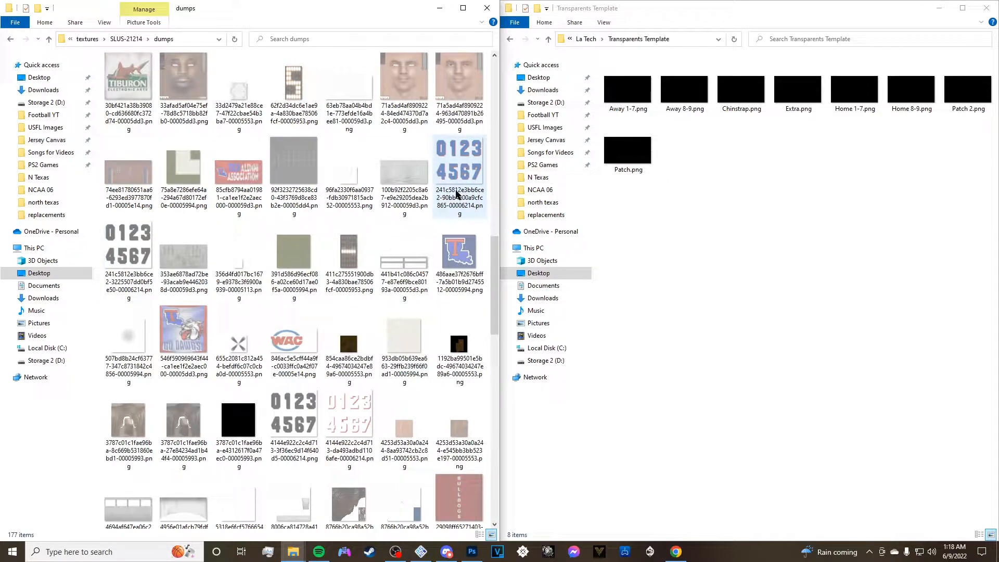
left_click(119, 287)
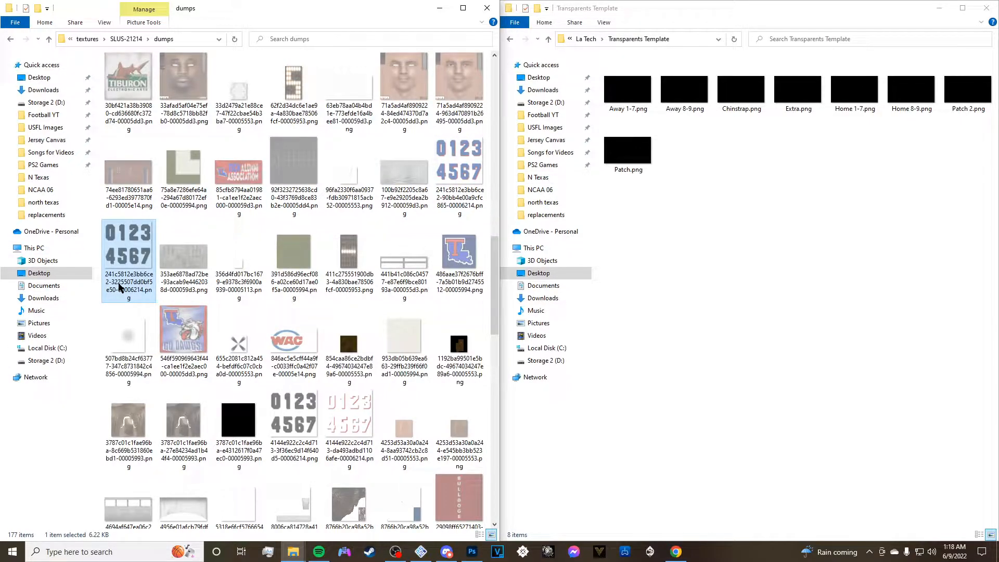
right_click(118, 283)
left_click(136, 316)
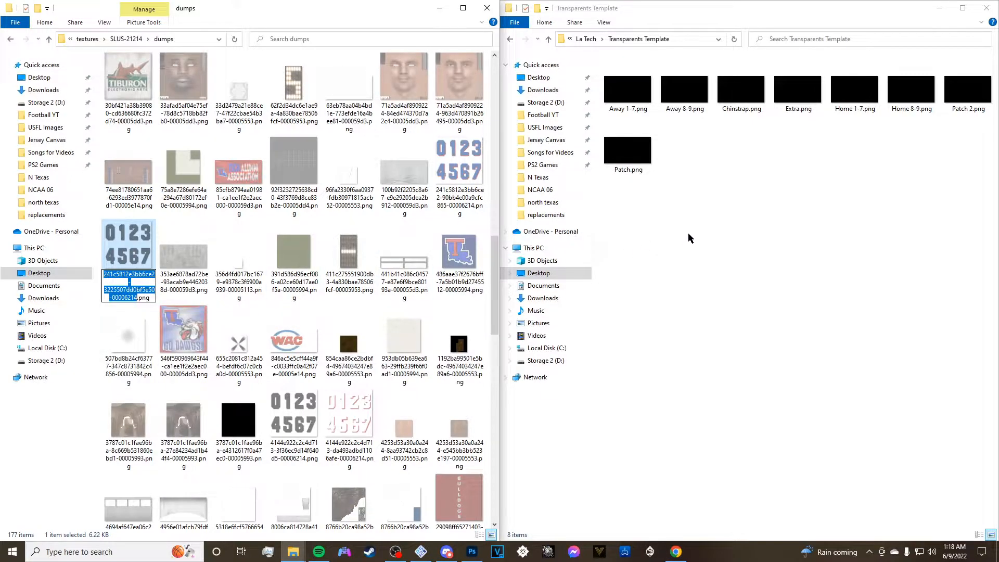
left_click(795, 189)
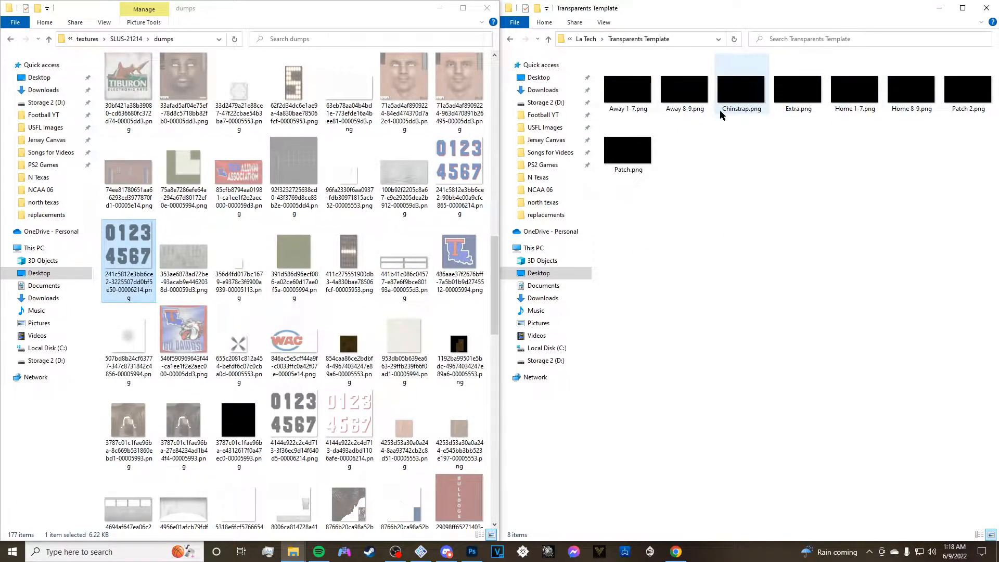
left_click(630, 113)
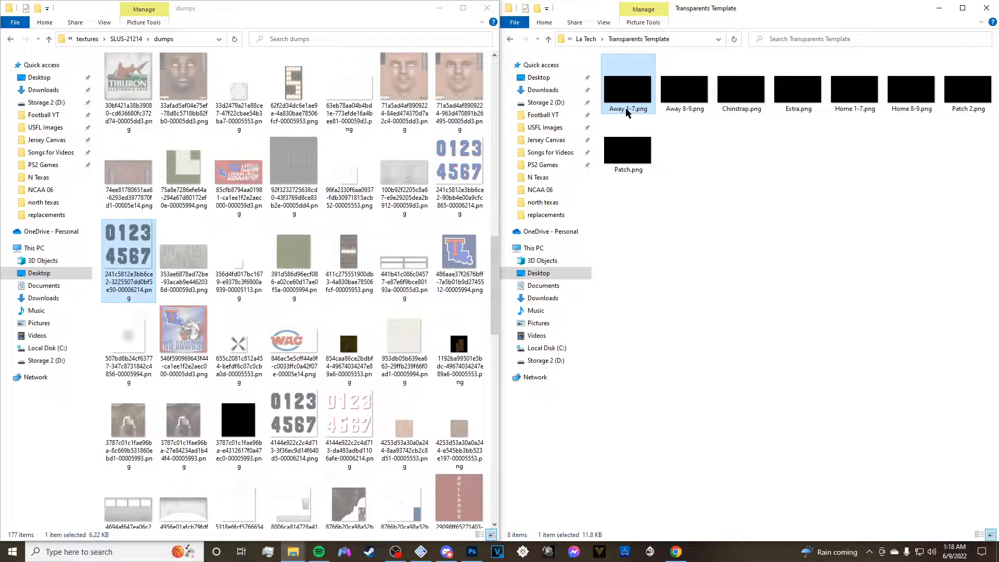
right_click(627, 108)
left_click(651, 154)
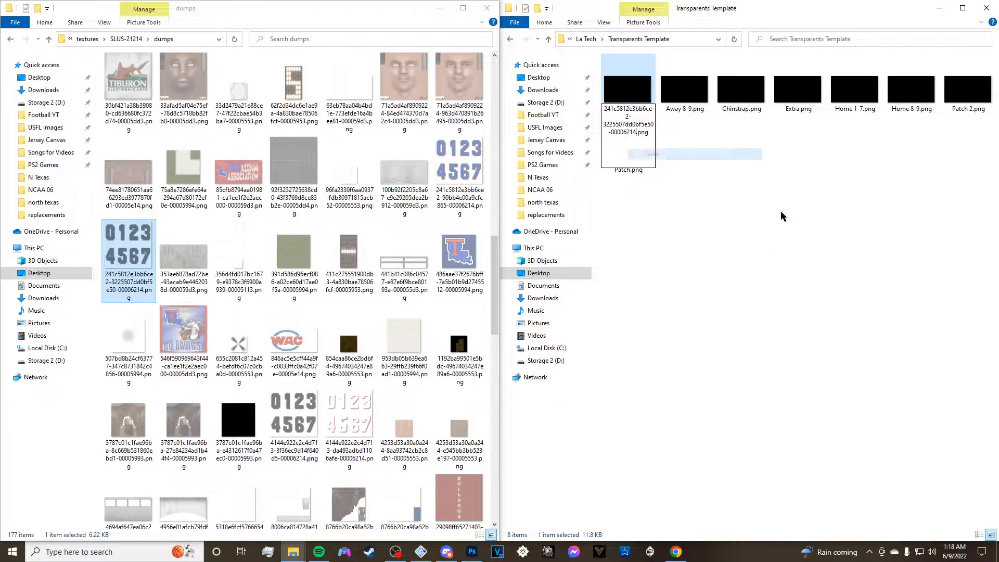
left_click(894, 233)
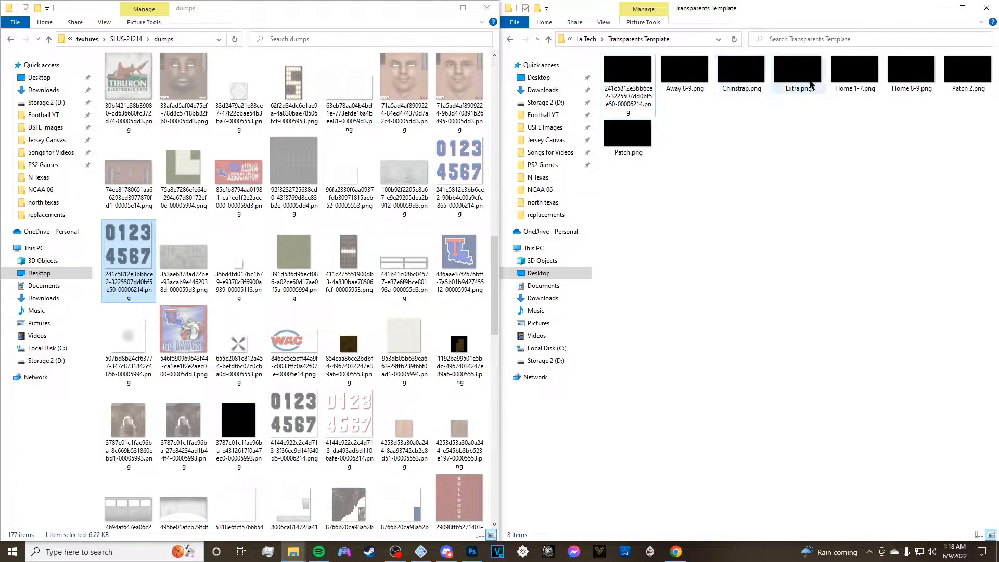
Rename Home 1-7.png with the copied name of the other dark 0–7 number texture, 4144e922c2c4d713-3f36ec9d14f640d5-00006214.
left_click(290, 450)
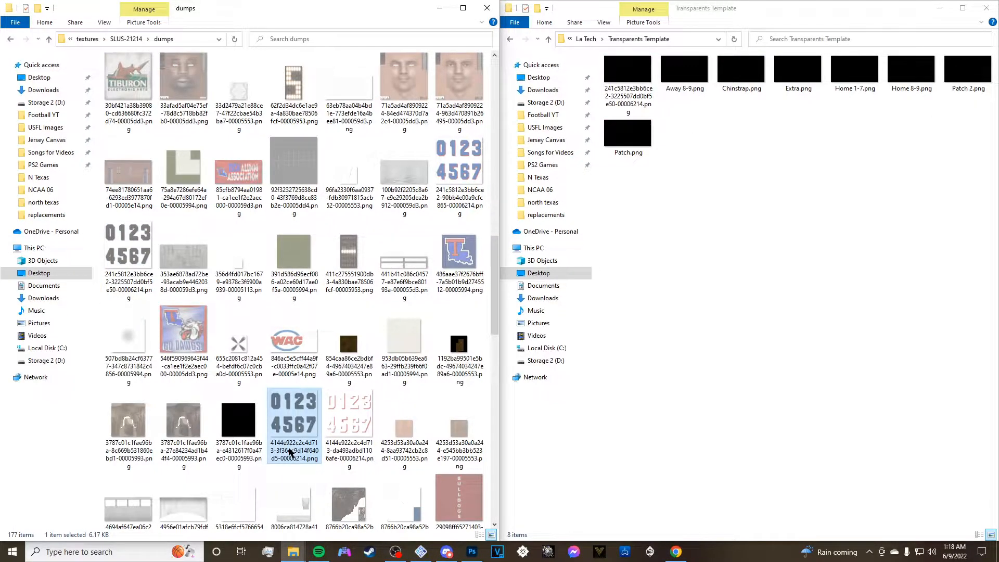
left_click(290, 453)
right_click(290, 452)
left_click(333, 340)
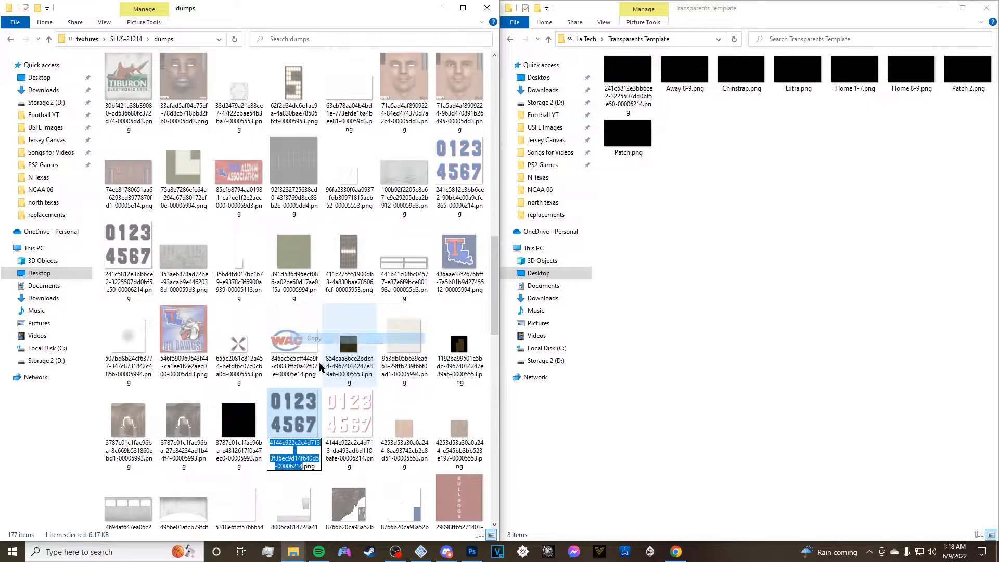
left_click(671, 402)
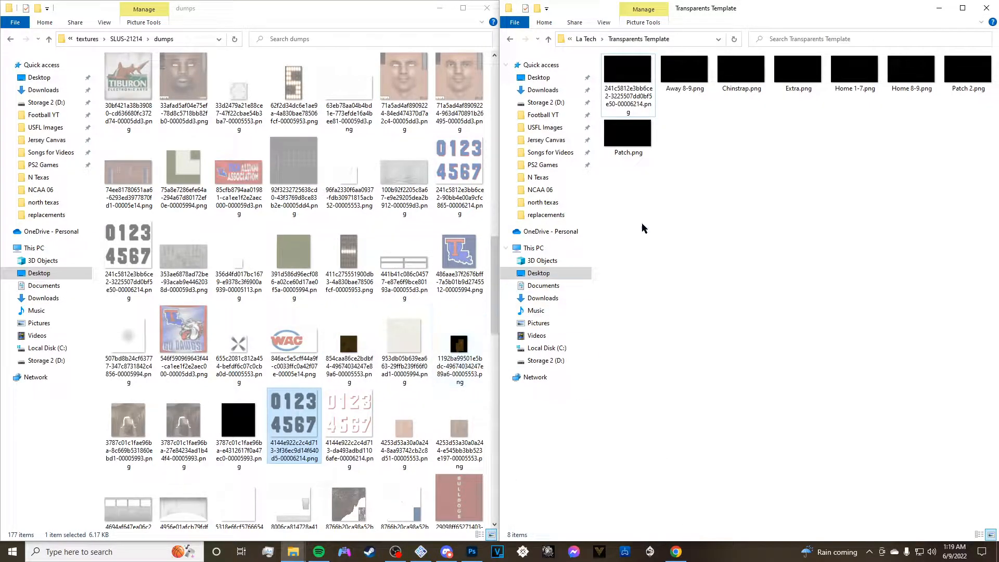
right_click(854, 91)
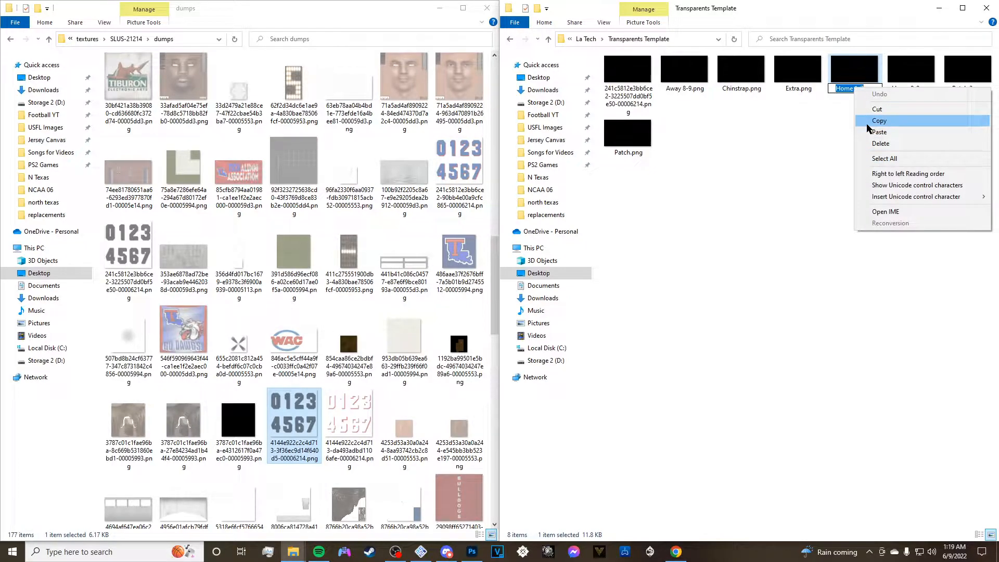
left_click(885, 134)
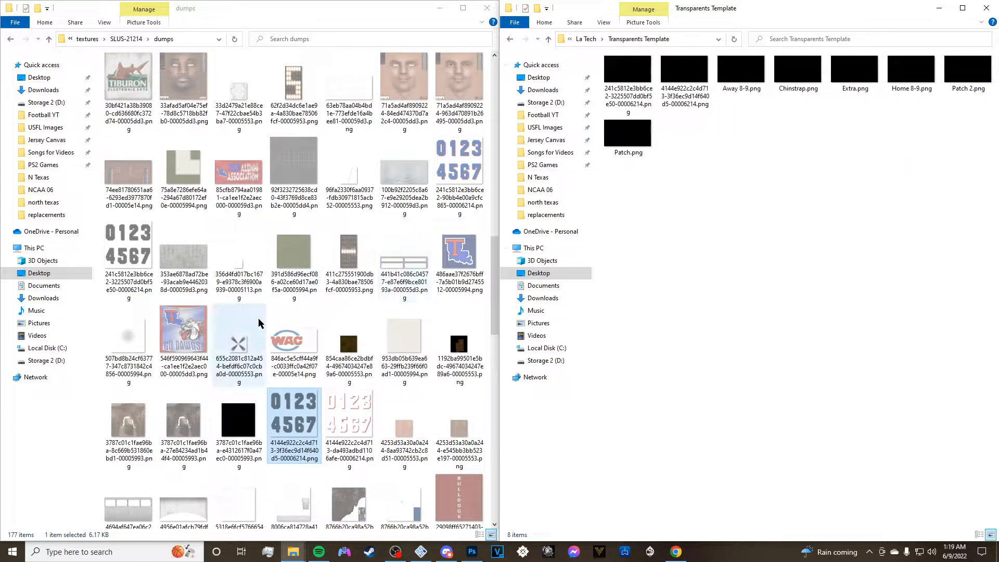
Look through the dumped textures for the remaining uniform pieces and check the players' uniforms in the running game.
scroll(400, 394, "down", 10)
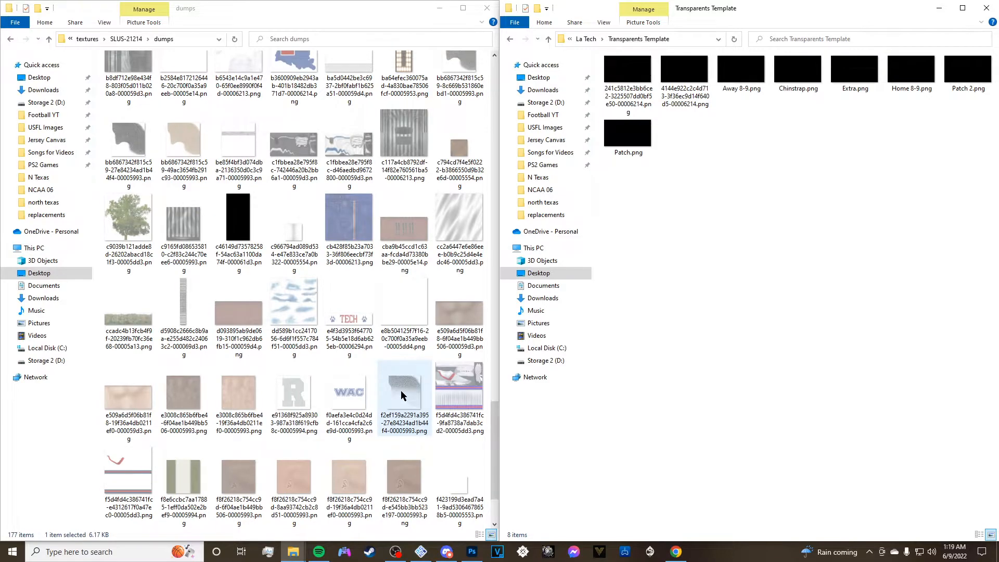
scroll(401, 394, "up", 15)
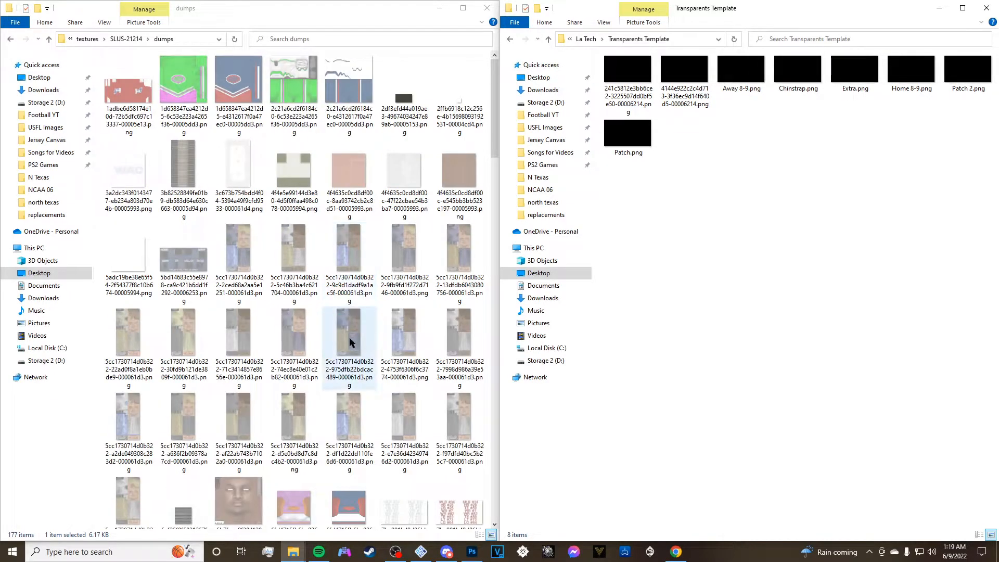
scroll(350, 344, "down", 10)
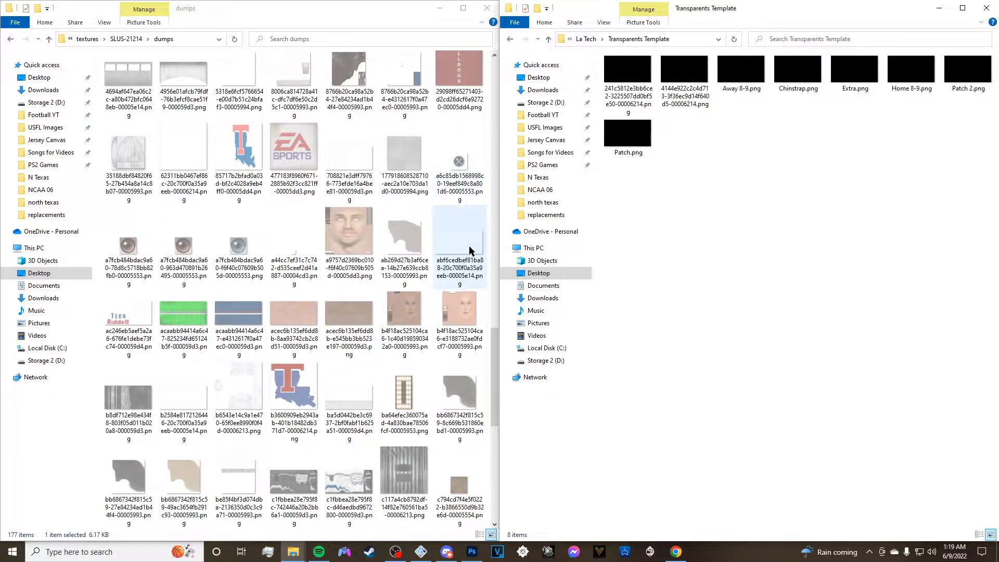
scroll(408, 328, "up", 5)
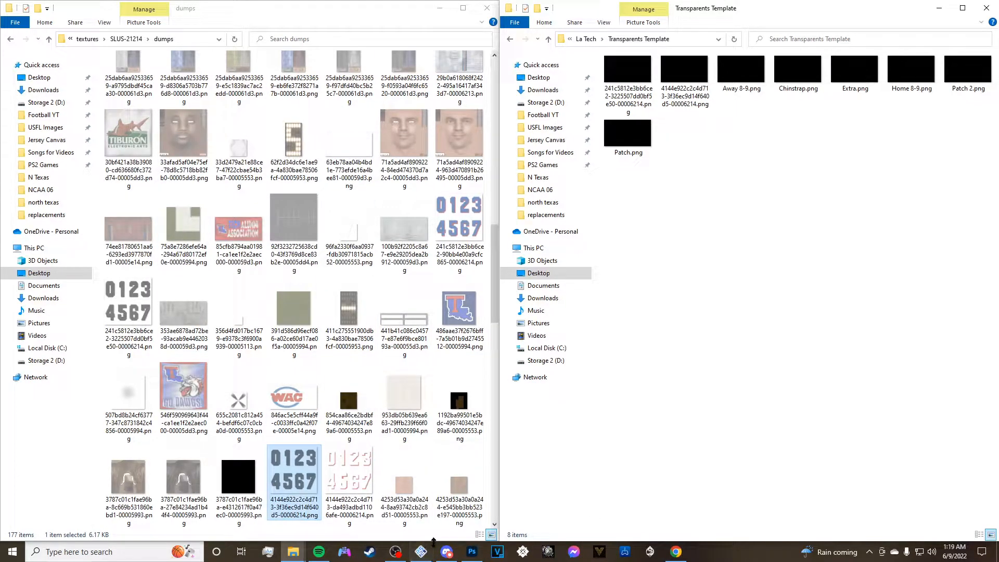
mouse_move(422, 553)
left_click(401, 499)
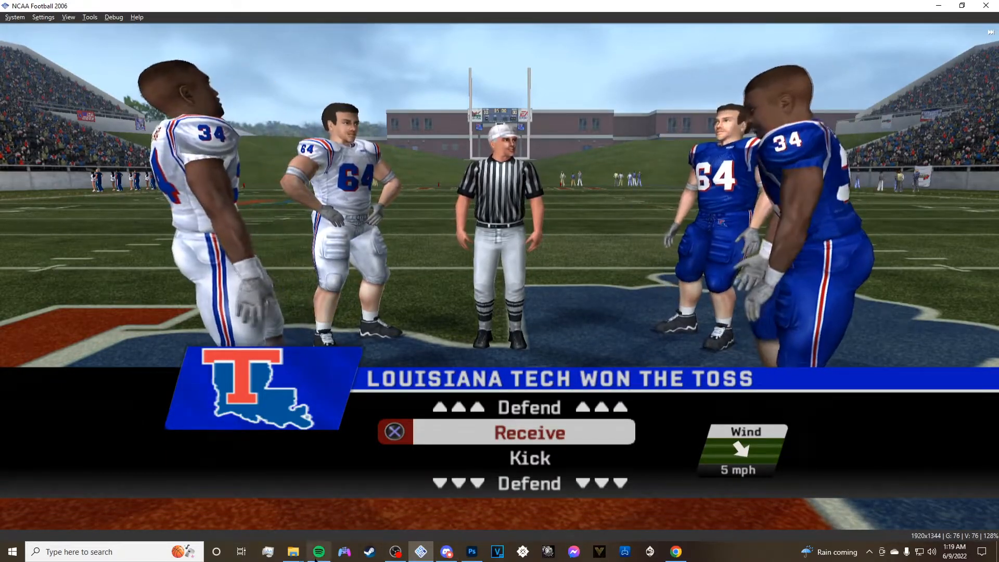
mouse_move(301, 558)
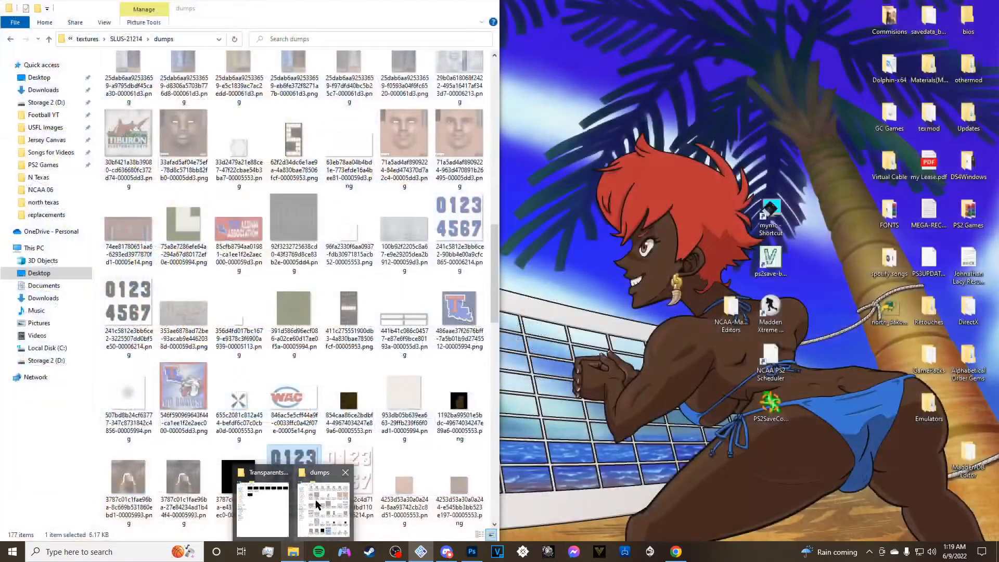
left_click(314, 503)
mouse_move(292, 551)
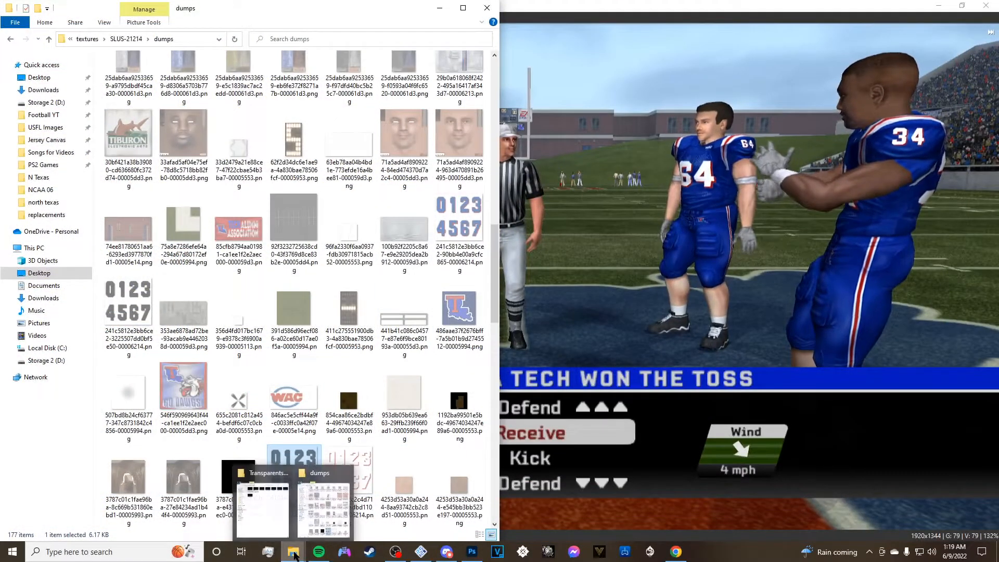
mouse_move(278, 519)
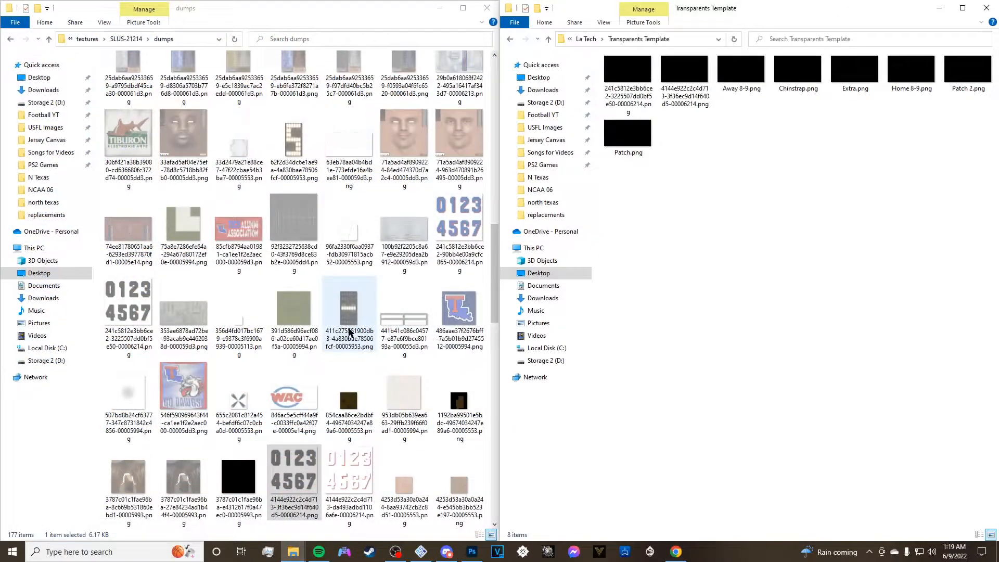
Rename Patch.png with the copied name of the blue WAC patch texture in dumps, f0aefa3e4c0d24dd-161cca4cfa2c6e9d-00005993.
scroll(349, 329, "up", 10)
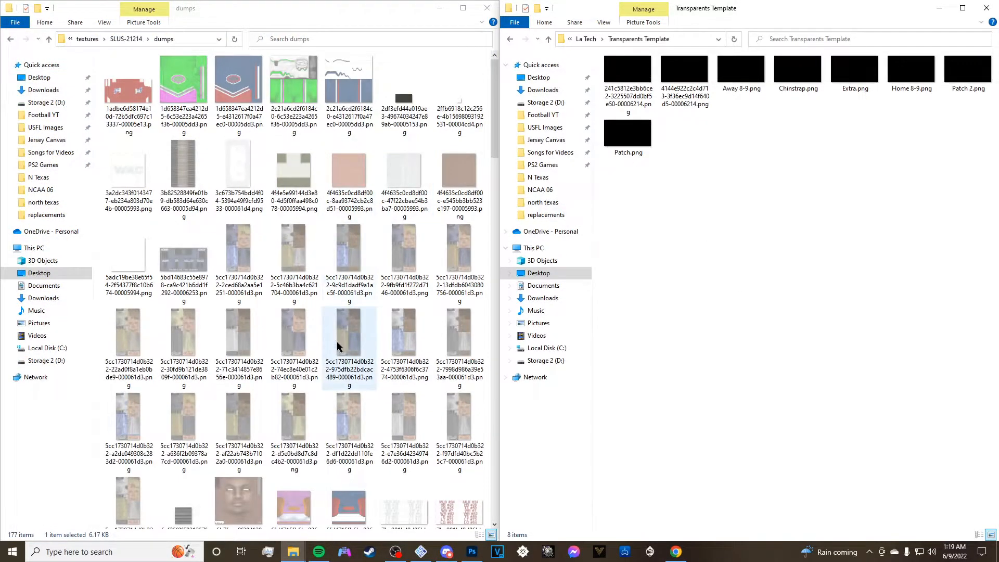
scroll(292, 354, "down", 10)
scroll(277, 370, "down", 5)
scroll(277, 370, "up", 5)
scroll(344, 363, "down", 10)
scroll(345, 371, "down", 3)
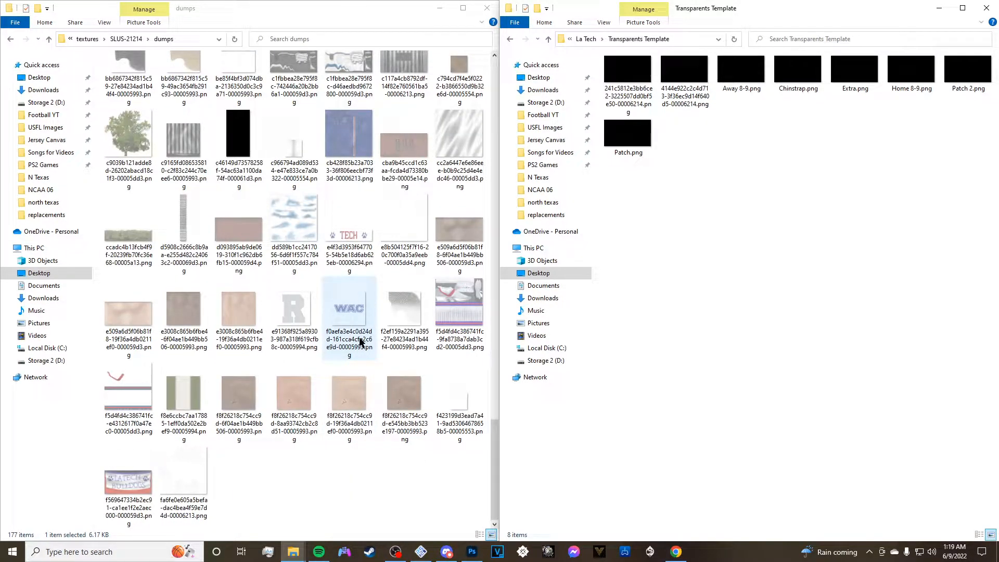
left_click(358, 344)
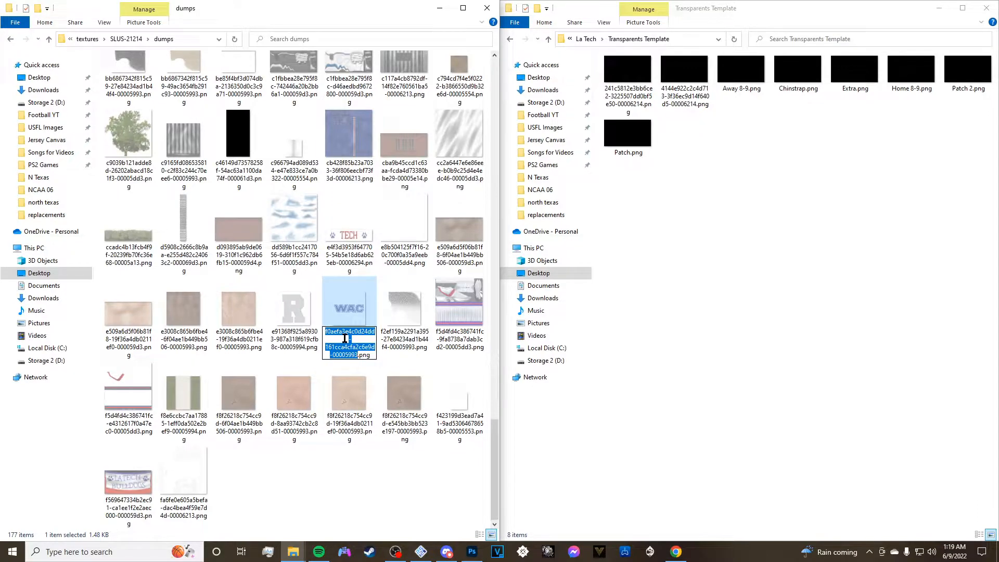
right_click(345, 339)
left_click(365, 370)
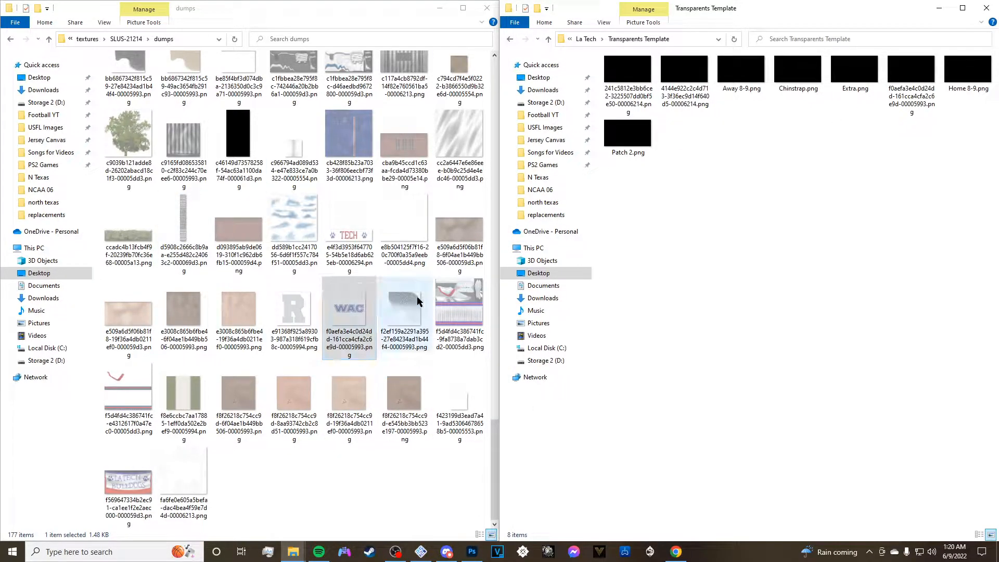
Rename Patch 2.png with the copied name of the faint white WAC patch texture near the start of dumps, 3a2dc343f0143477-eb234a803d70e4b-00005993.
scroll(227, 217, "up", 10)
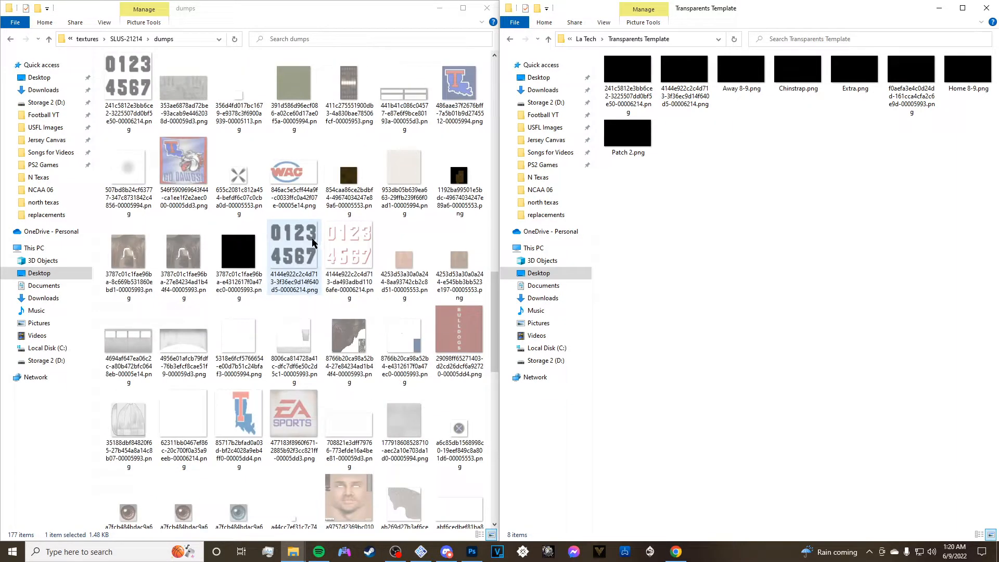
scroll(457, 191, "up", 5)
scroll(290, 124, "up", 5)
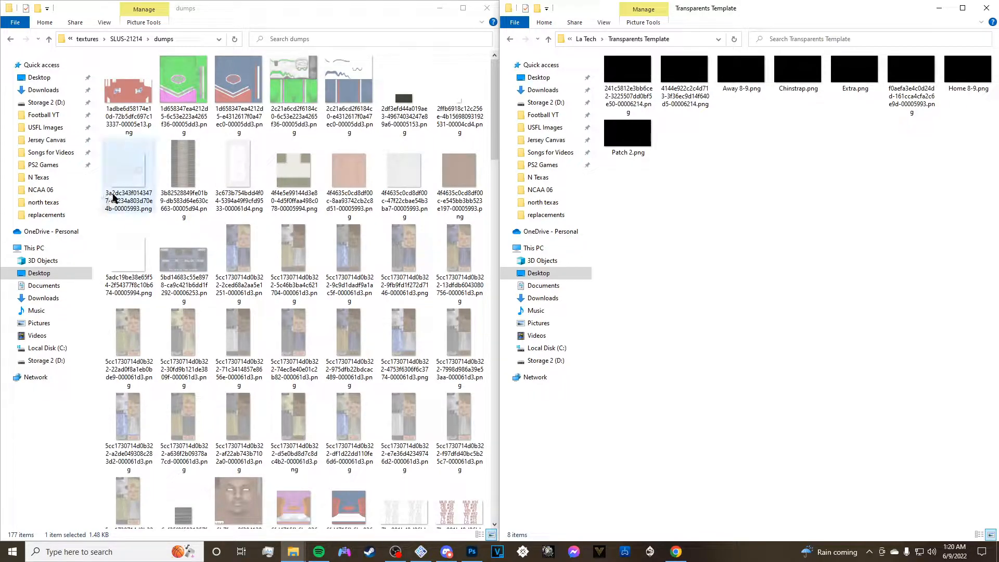
left_click(109, 202)
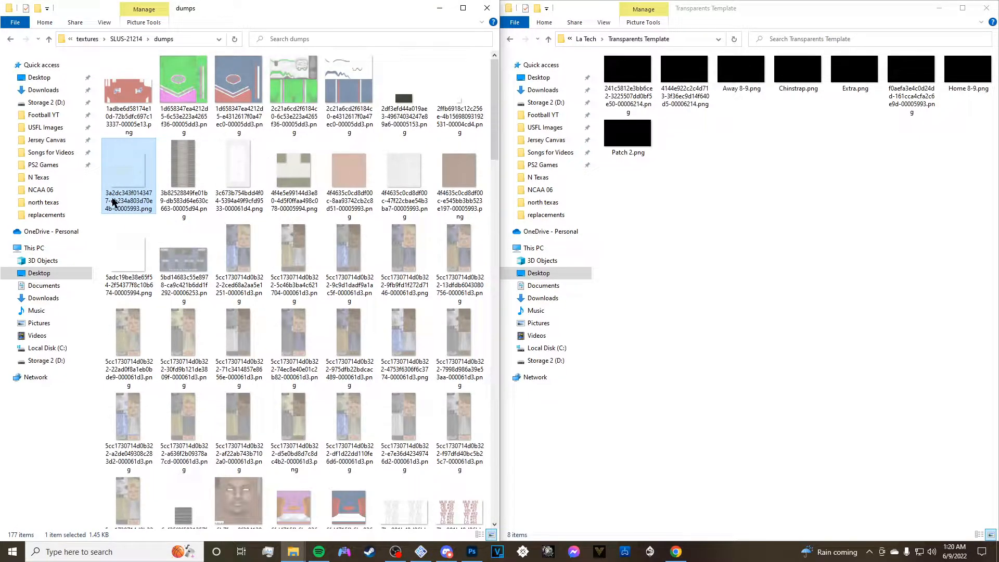
right_click(113, 198)
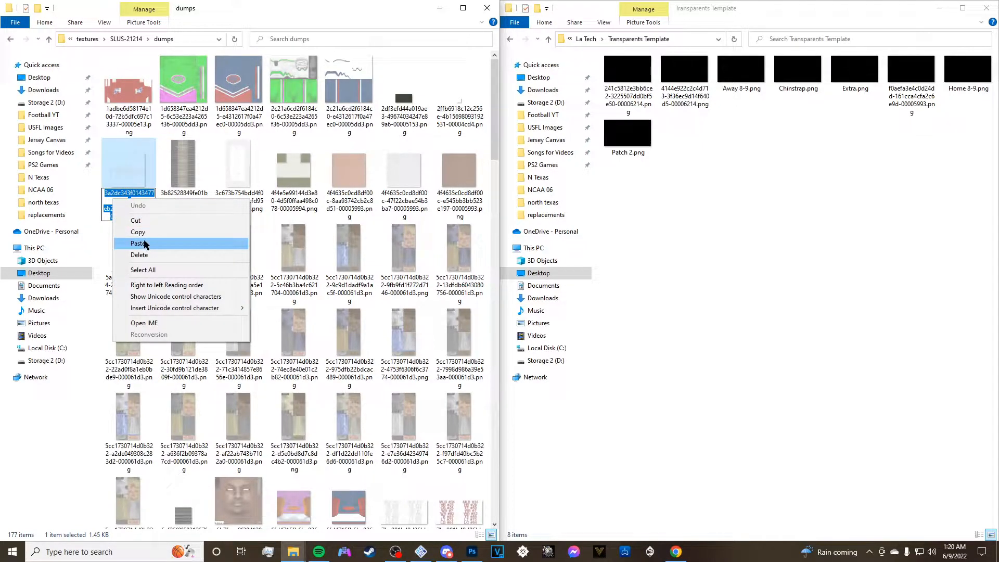
left_click(143, 233)
left_click(960, 201)
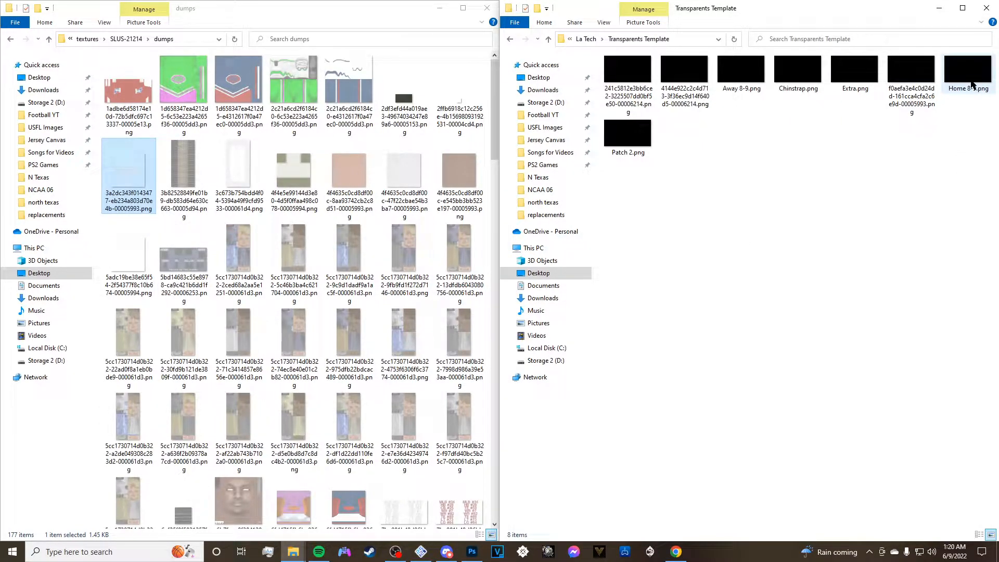
right_click(622, 154)
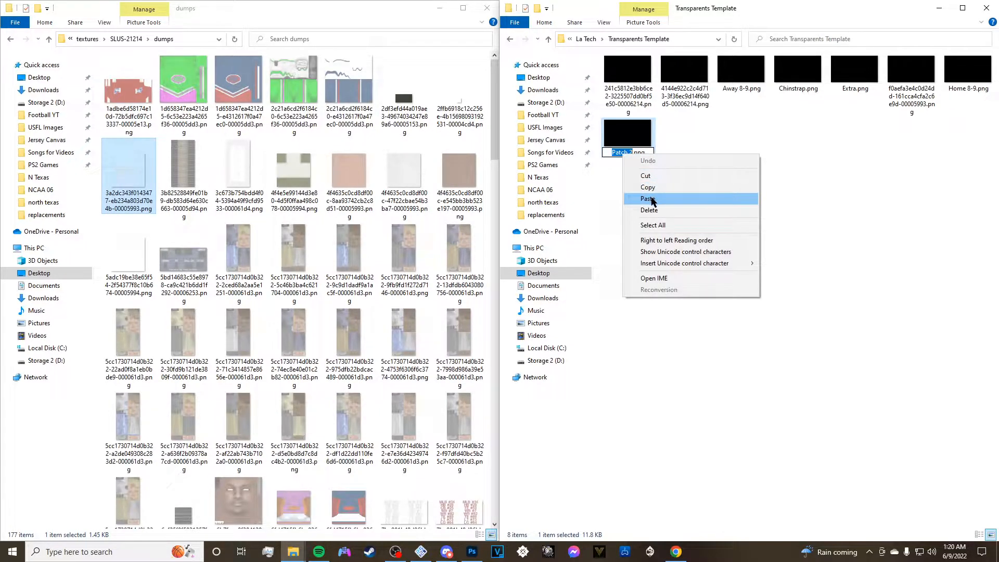
left_click(652, 201)
left_click(660, 201)
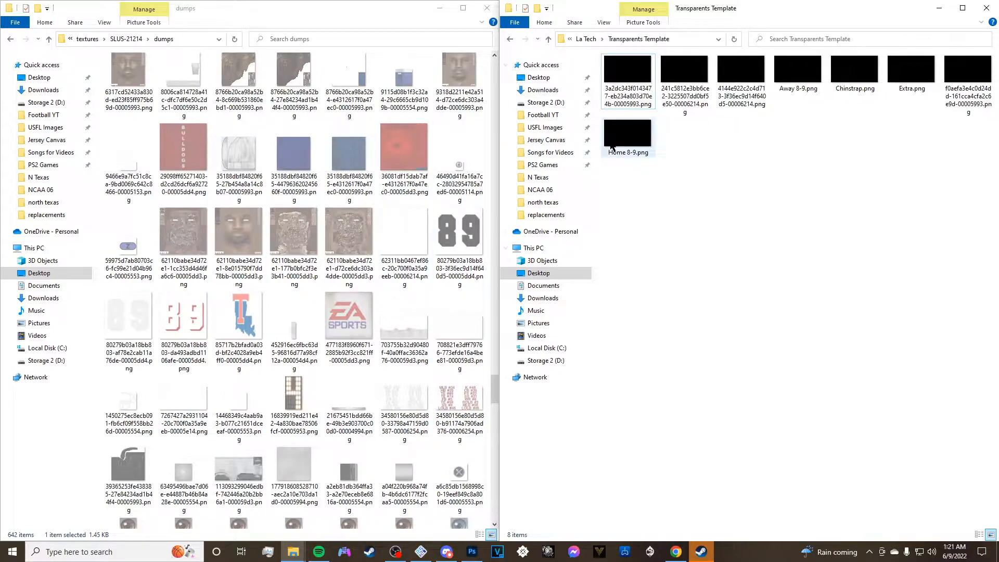
Rename Home 8-9.png with the copied name of the dark 89 number texture in dumps, 80279b03a18bb803-3f36ec9d14f640d5-00005dd4.
left_click(461, 273)
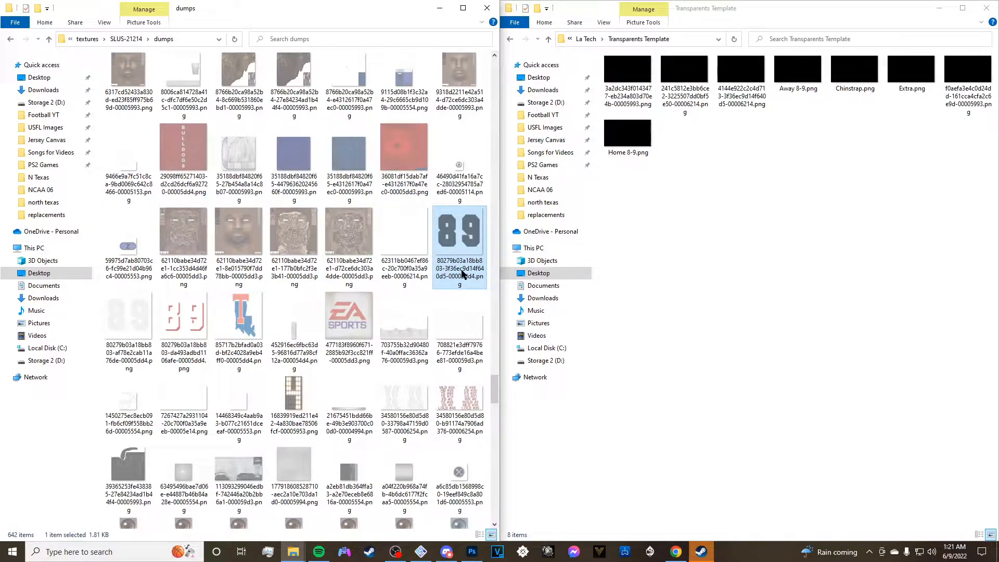
left_click(461, 273)
right_click(461, 273)
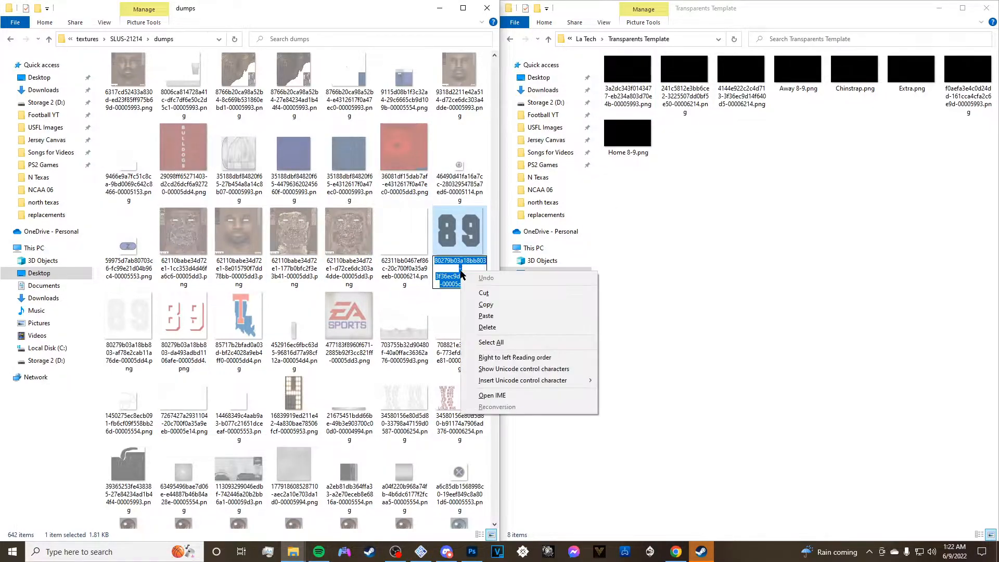
left_click(481, 304)
left_click(845, 167)
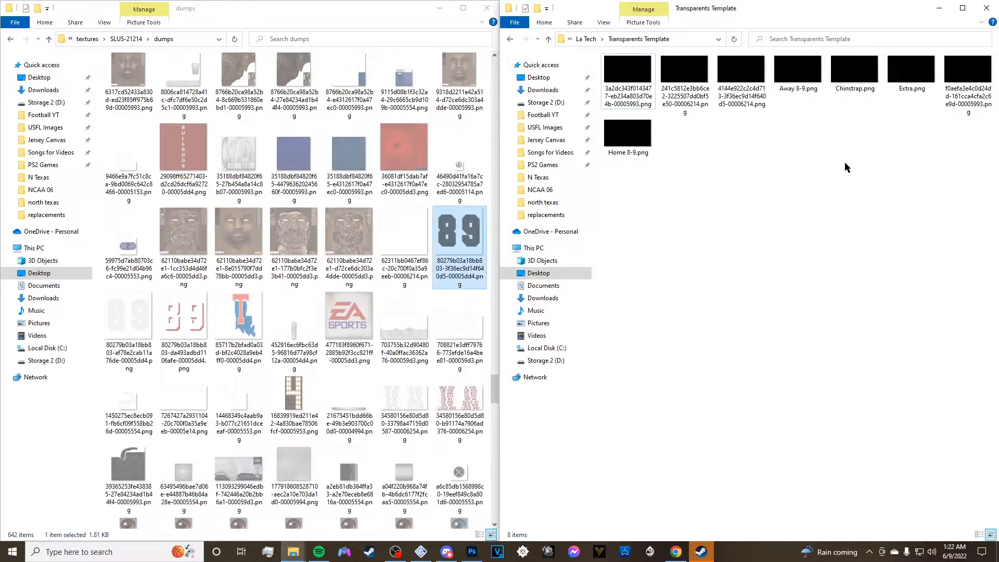
left_click(626, 152)
right_click(626, 152)
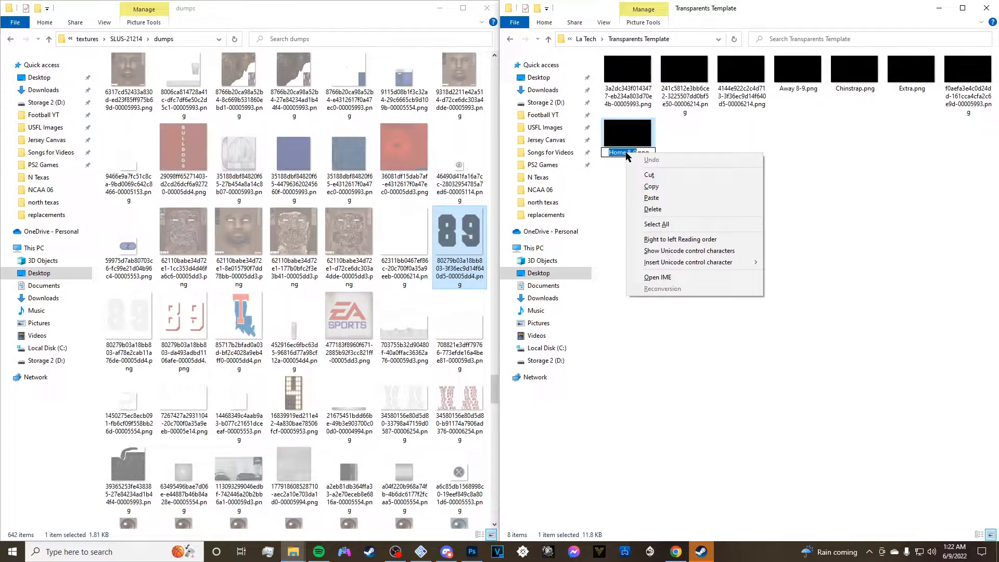
left_click(651, 198)
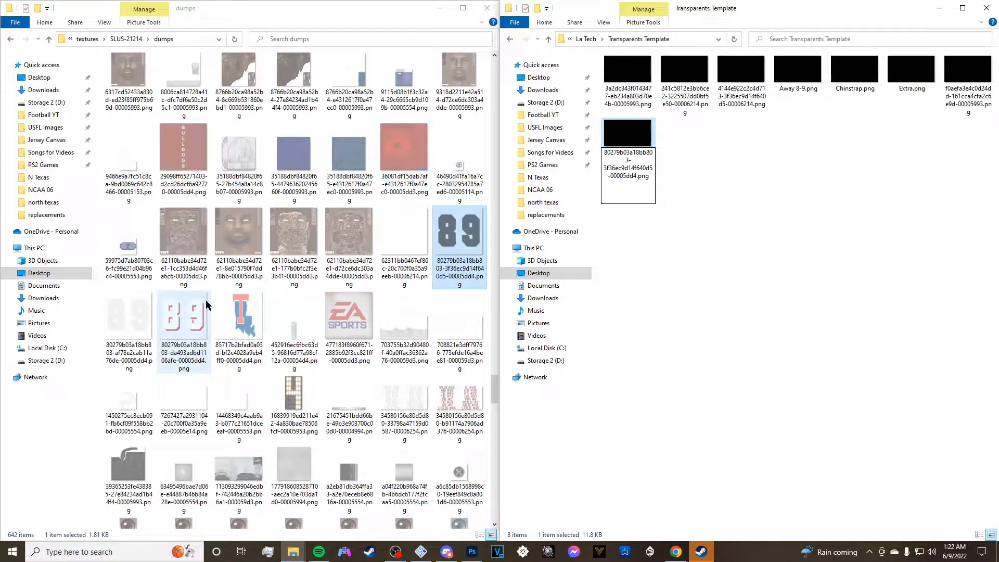
left_click(745, 218)
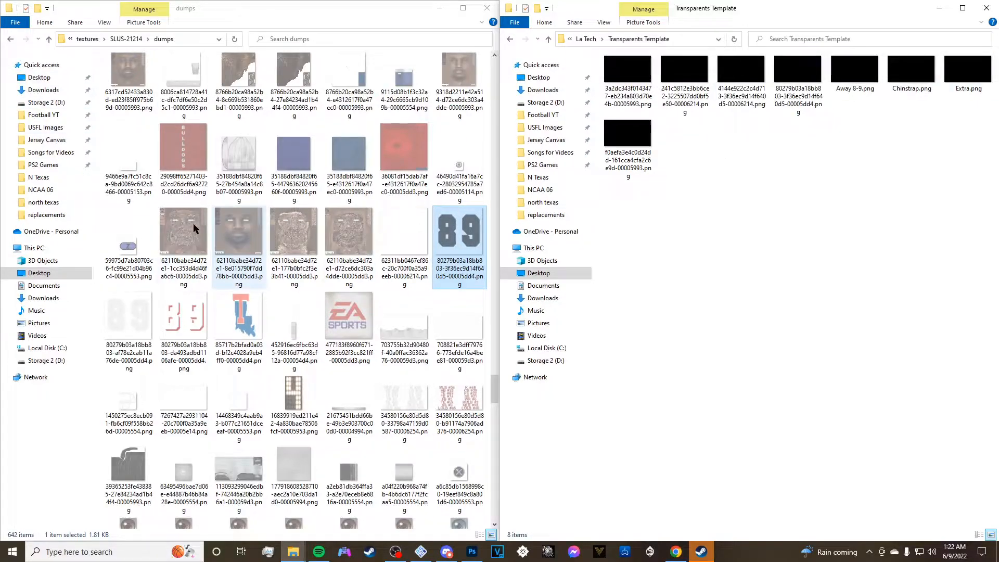
Rename Away 8-9.png with the copied name of the other dark 89 number texture, 2f0f2c5f0a296ab6-3225507dd0bf5e50-00005dd4.
scroll(255, 234, "down", 15)
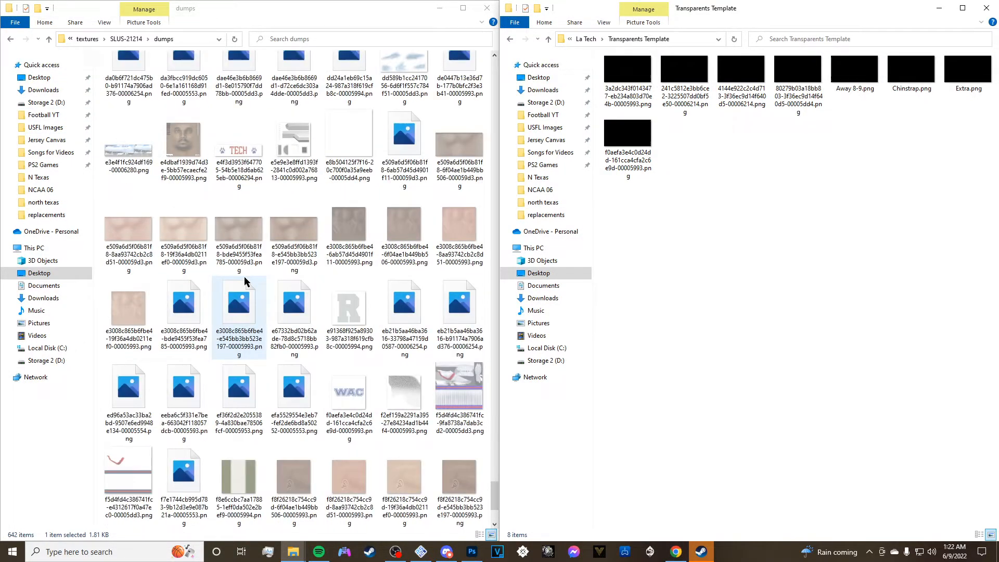
scroll(244, 281, "down", 2)
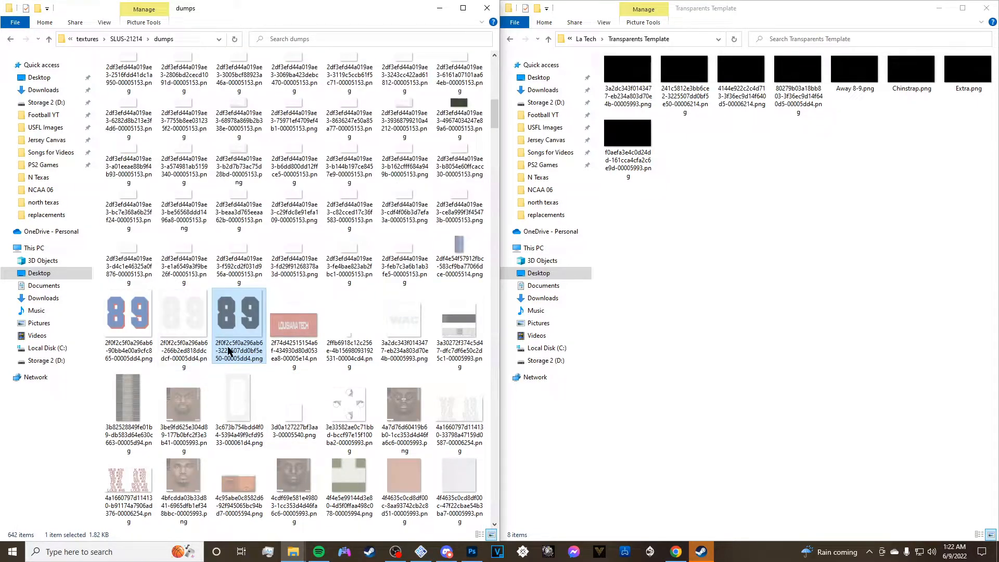
left_click(240, 354)
key("ctrl+c")
right_click(240, 353)
left_click(284, 396)
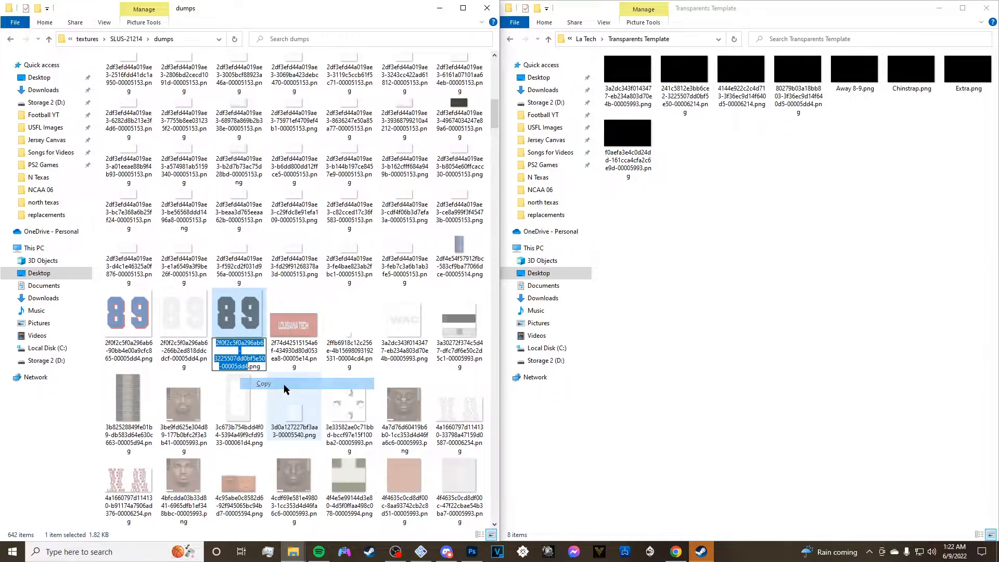
left_click(850, 90)
left_click(850, 89)
right_click(850, 89)
left_click(859, 132)
left_click(827, 203)
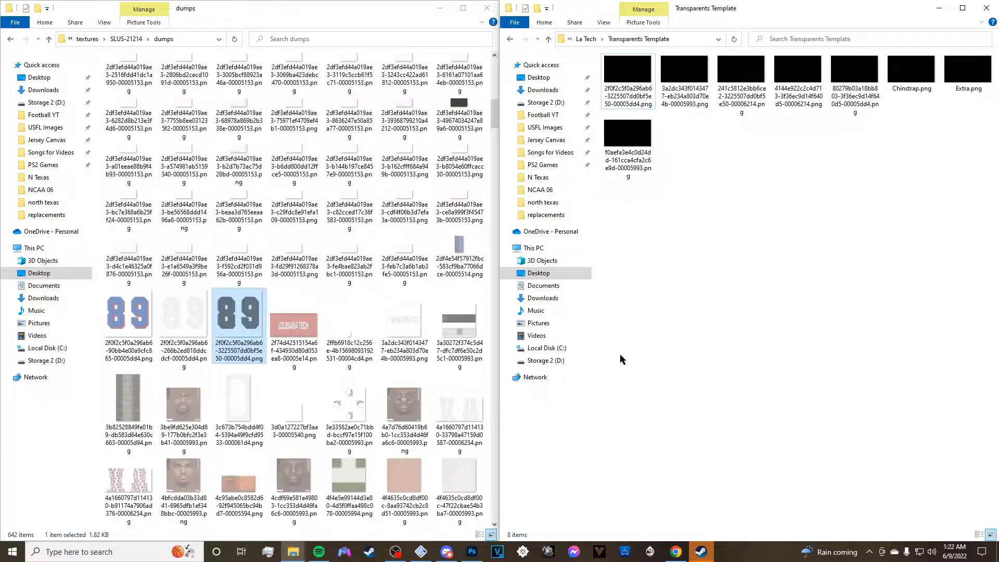
Minimize both folder windows and check the Louisiana Tech player's uniform in the running game.
left_click(435, 7)
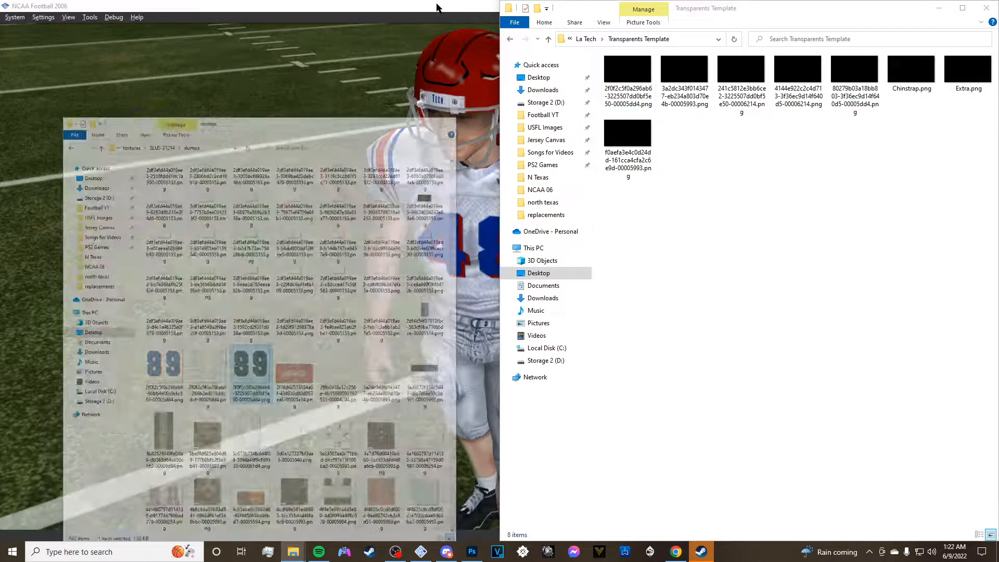
left_click(939, 8)
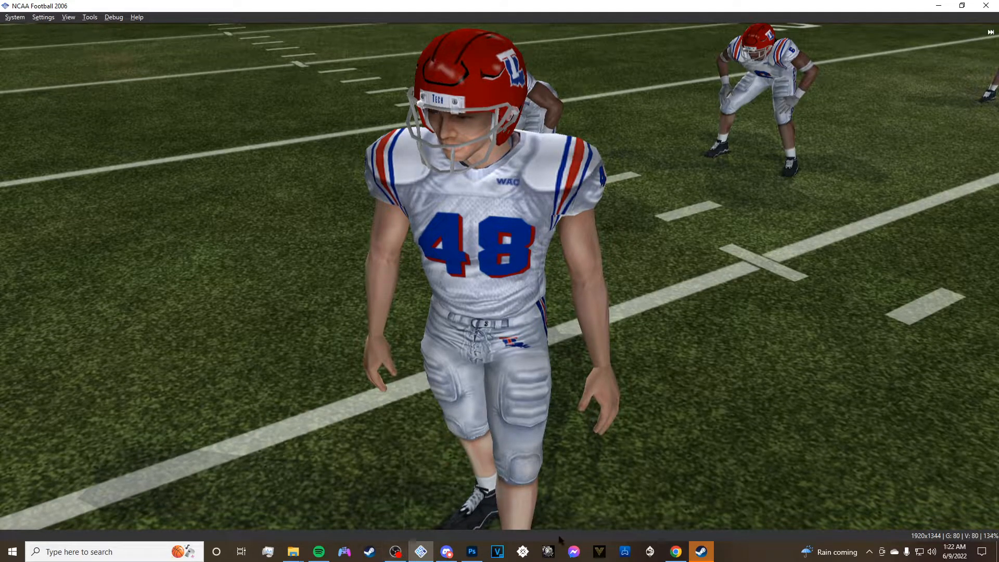
mouse_move(479, 545)
left_click(471, 502)
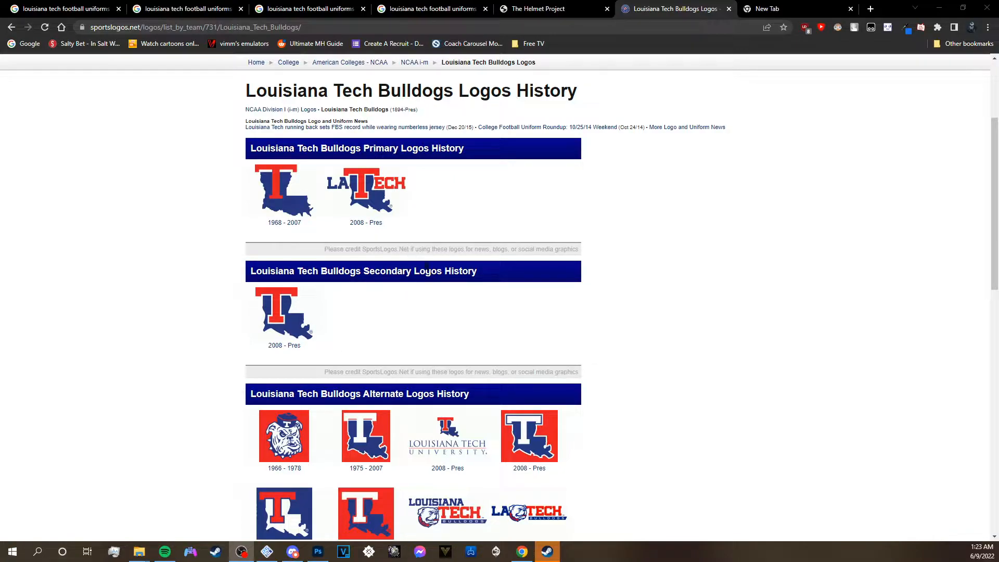
Switch to Chrome and browse the Louisiana Tech logo history on SportsLogos.net and the team's helmet designs on The Helmet Project.
scroll(426, 268, "down", 5)
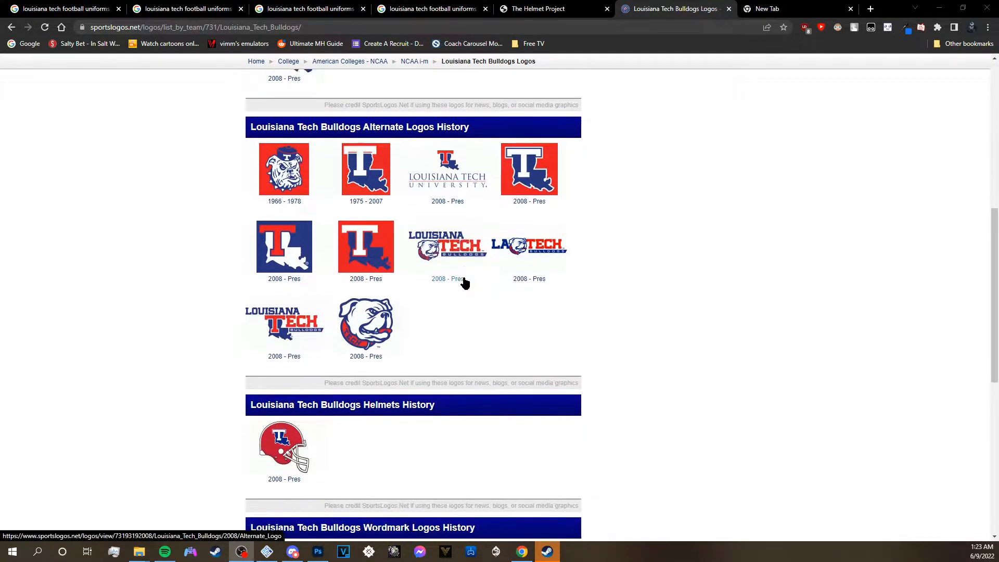
scroll(464, 286, "down", 4)
scroll(444, 313, "up", 7)
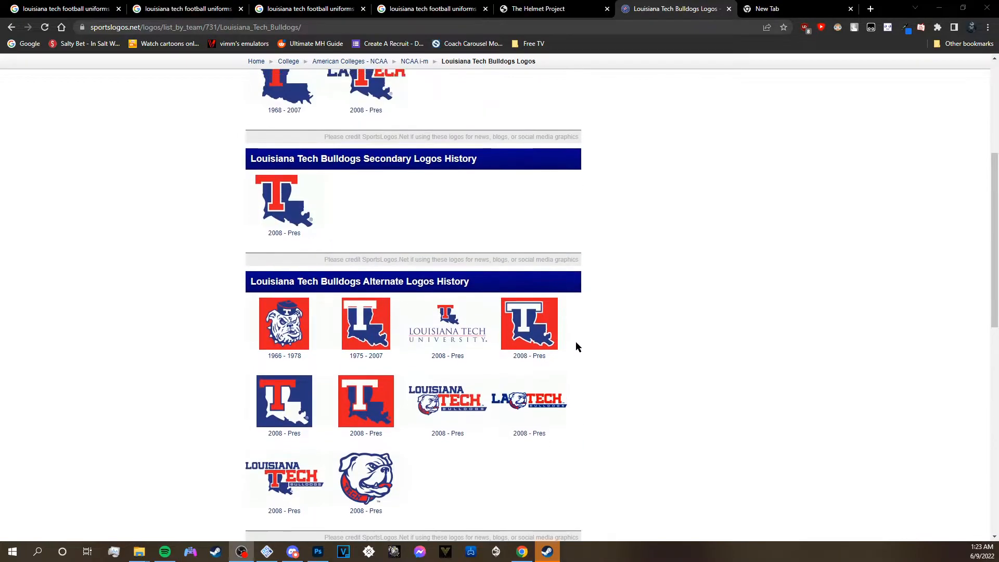
scroll(576, 344, "up", 3)
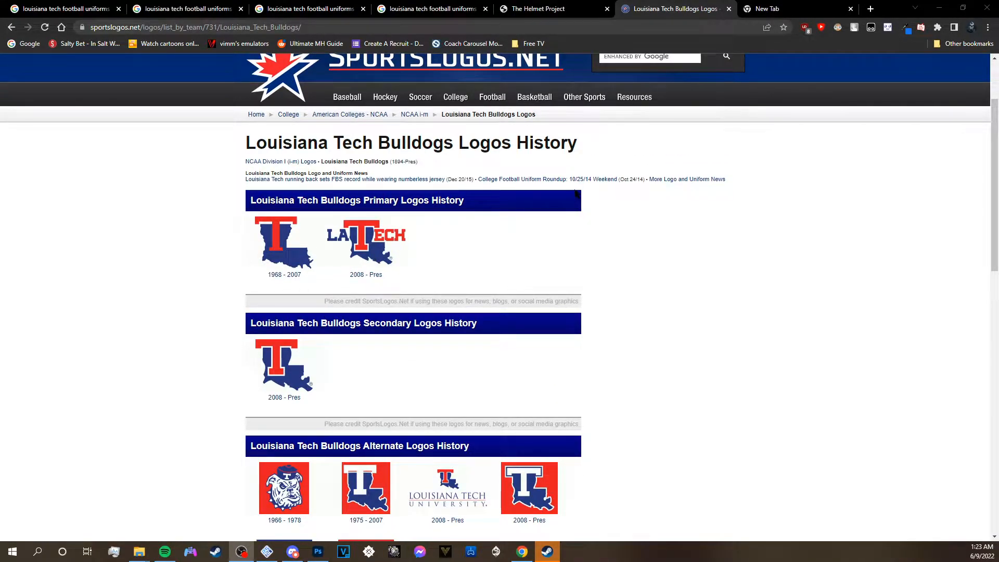
left_click(535, 9)
scroll(653, 221, "down", 2)
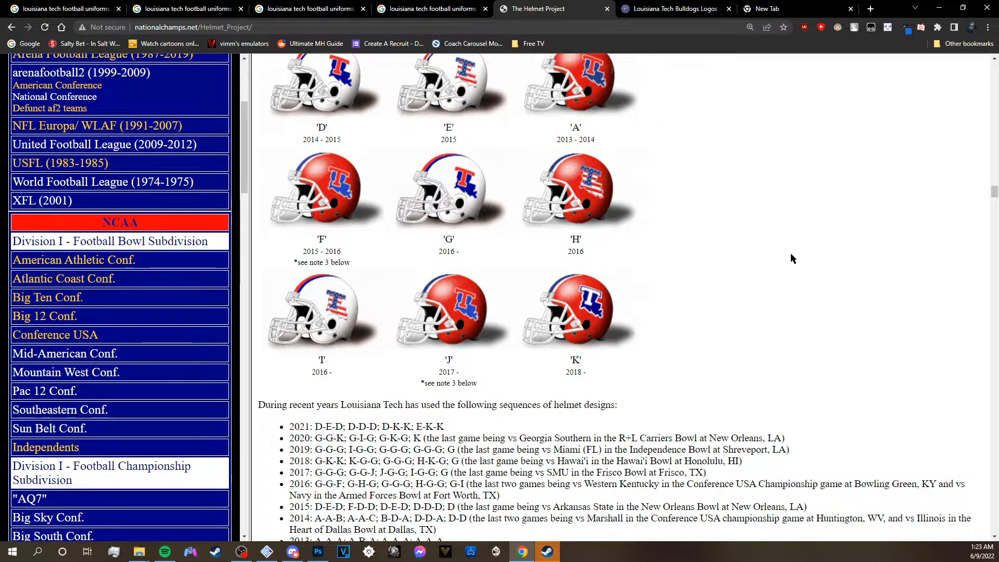
scroll(601, 399, "up", 3)
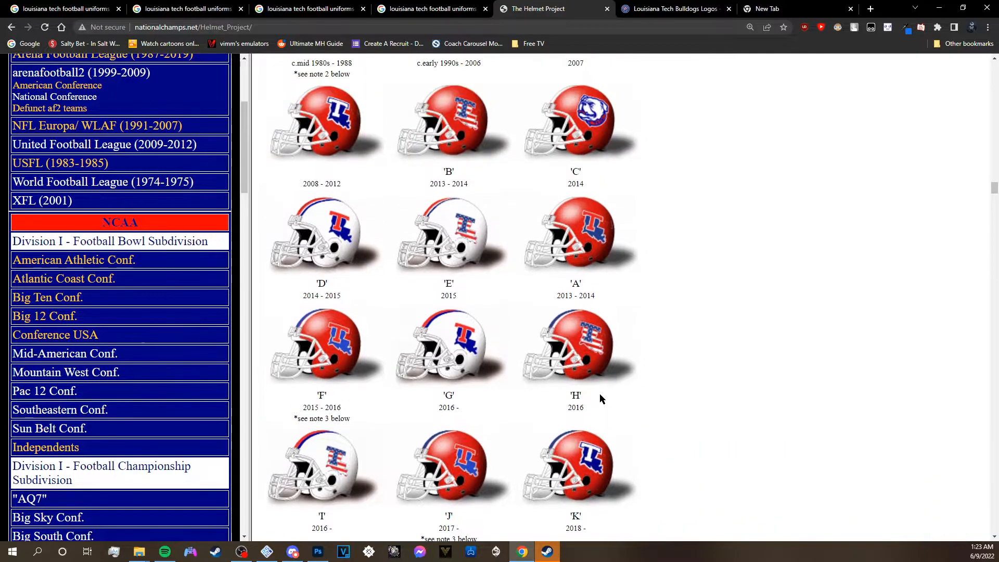
scroll(600, 399, "up", 2)
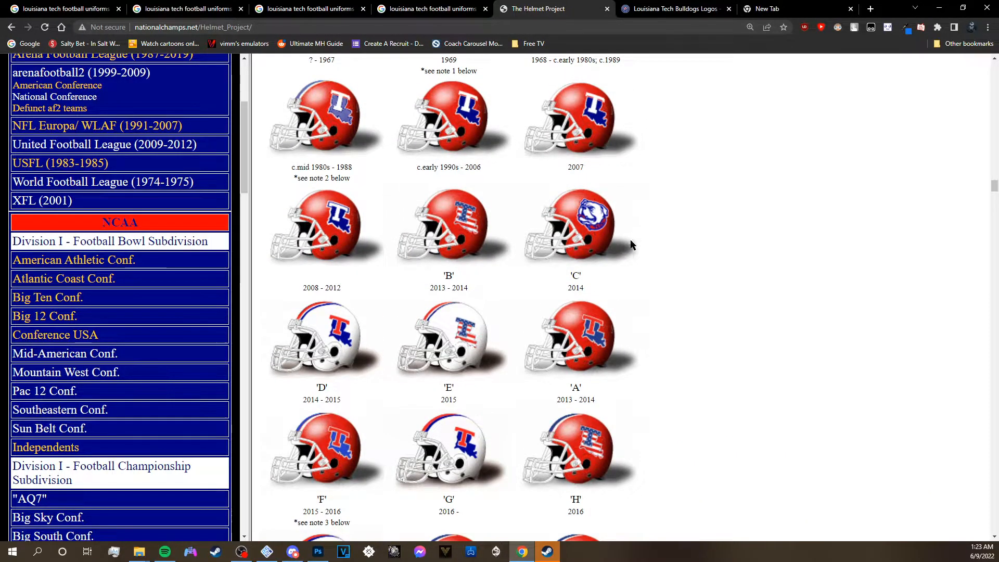
Examine the open Louisiana Tech 2021 uniform photos for the red, blue and white jersey and pants combinations.
left_click(444, 9)
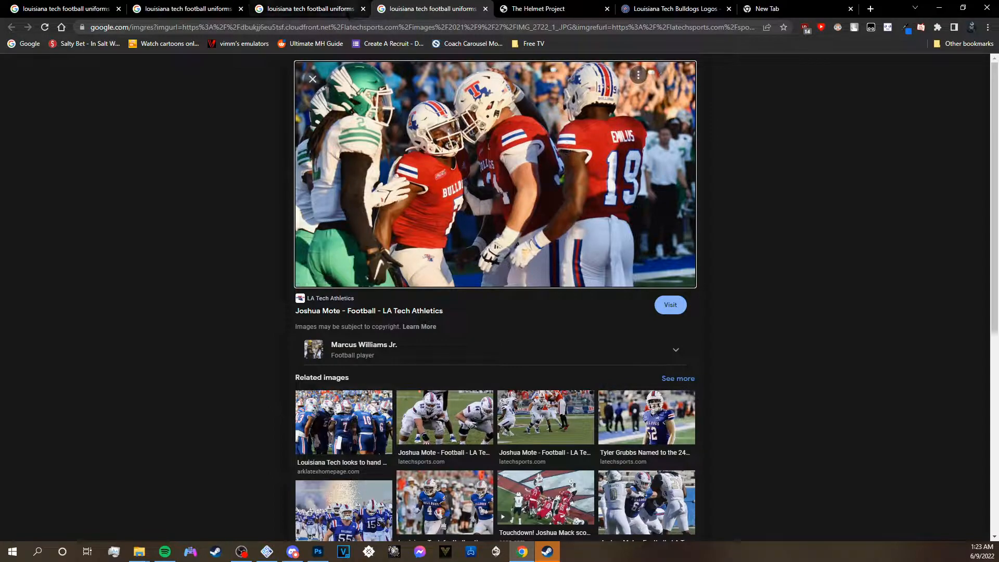
left_click(324, 9)
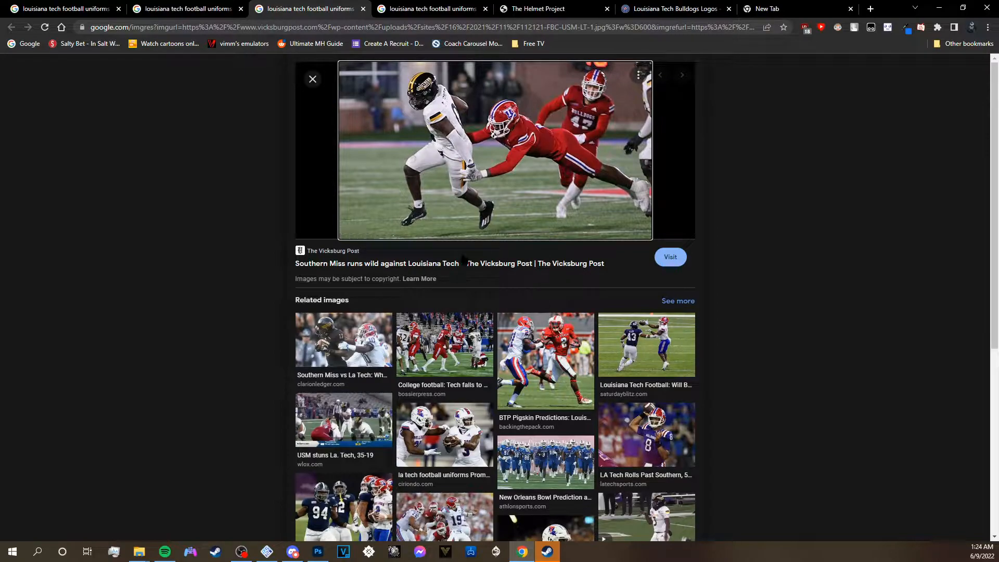
key("ctrl+shift+Tab")
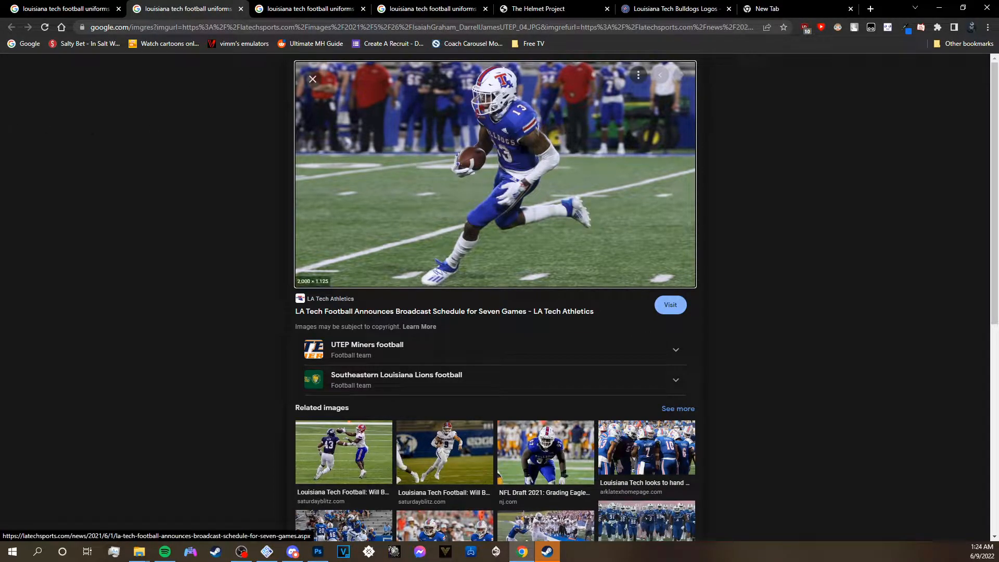
left_click(52, 9)
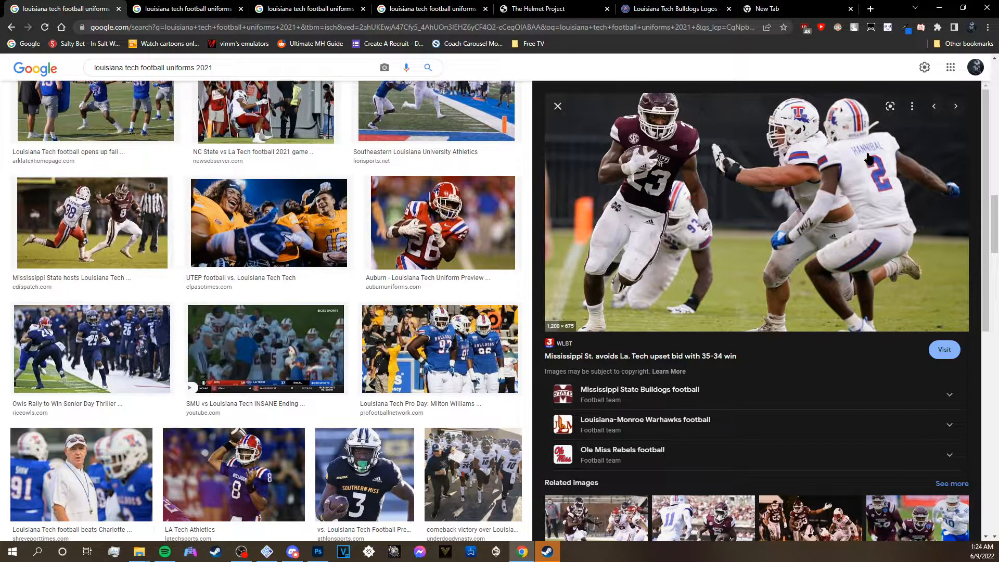
left_click(210, 7)
left_click(330, 7)
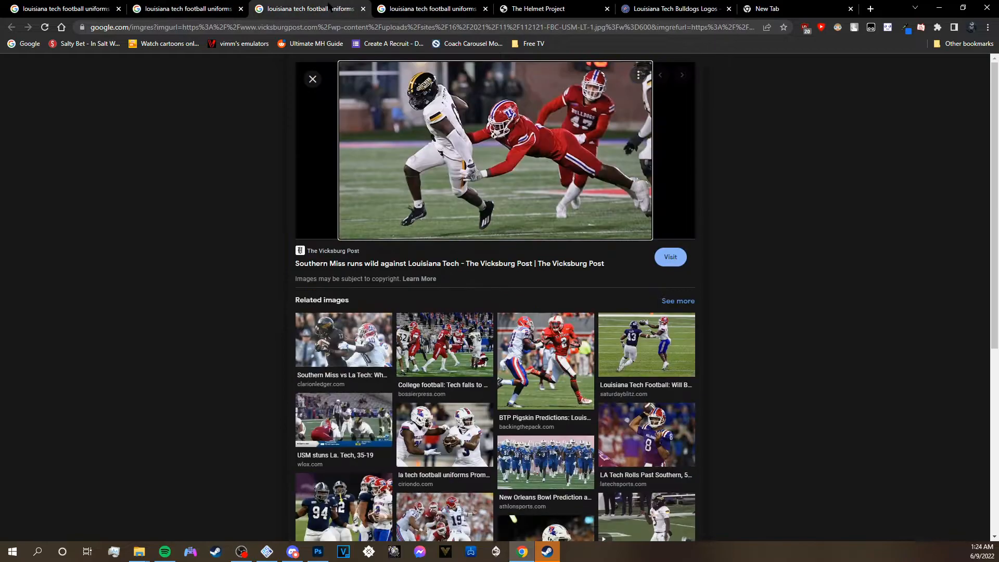
left_click(426, 8)
Compare the recent Louisiana Tech helmet designs on The Helmet Project with the red-jersey reference photo and revisit the logo page.
left_click(522, 9)
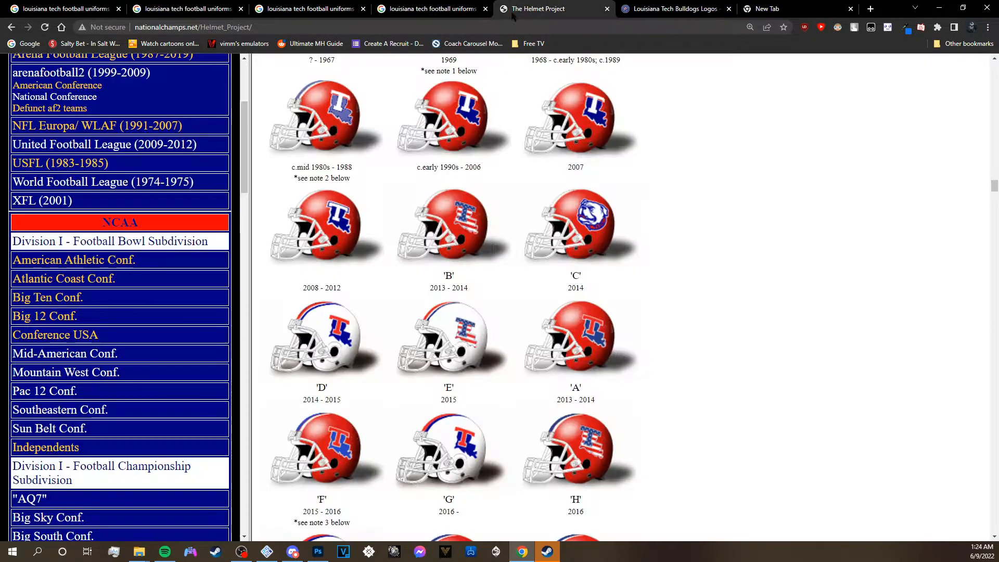
scroll(547, 359, "down", 4)
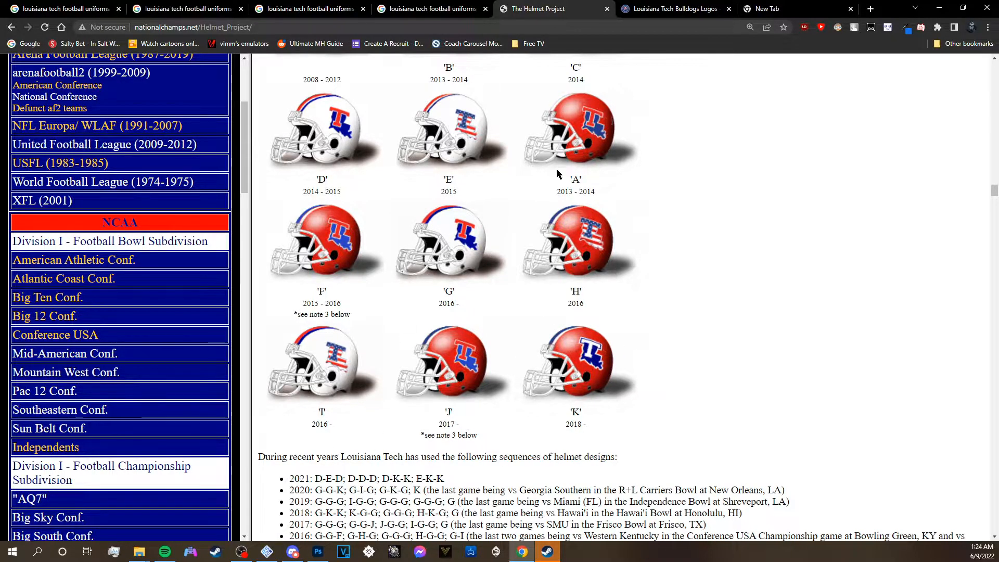
scroll(468, 163, "up", 2)
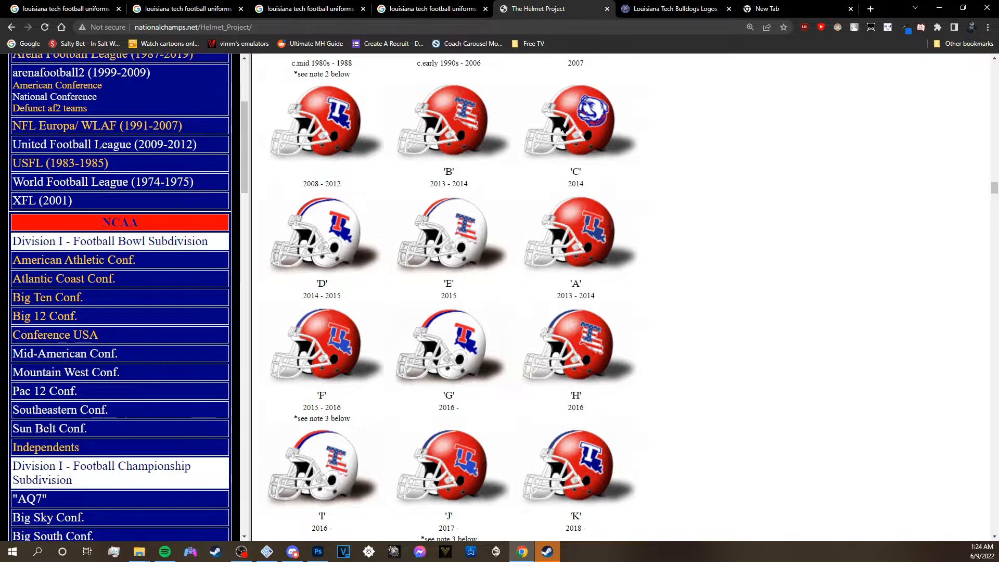
scroll(257, 260, "down", 2)
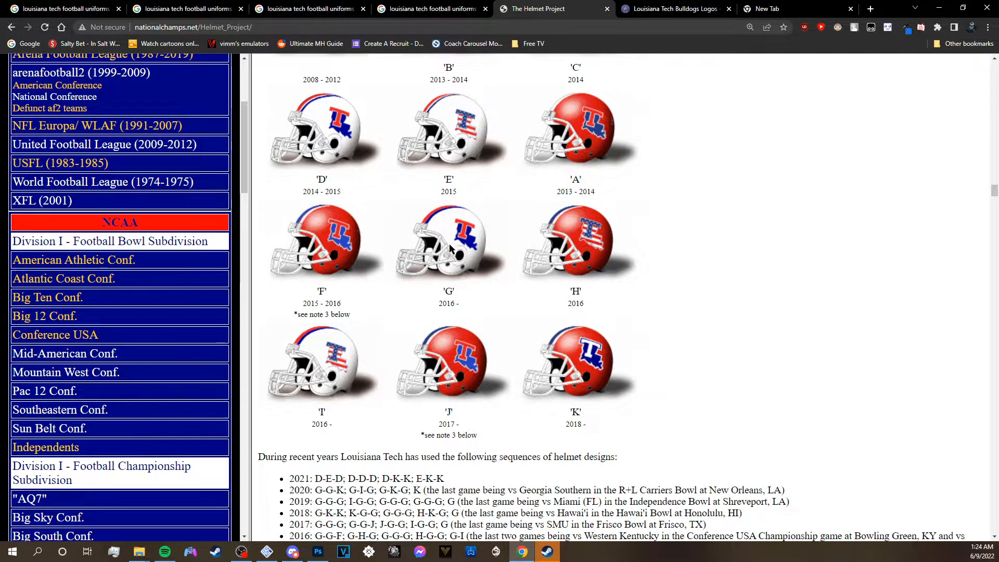
scroll(545, 302, "up", 1)
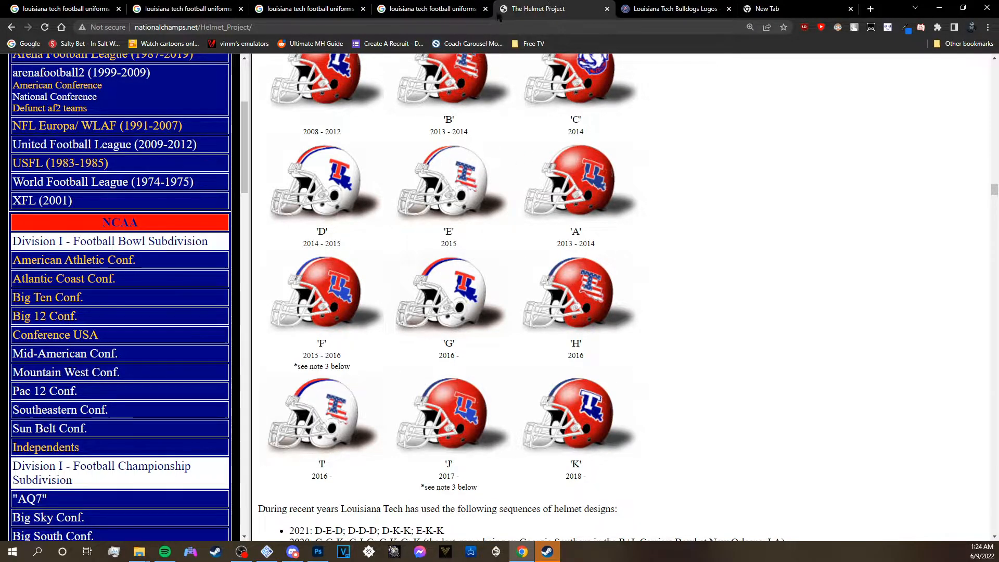
left_click(447, 6)
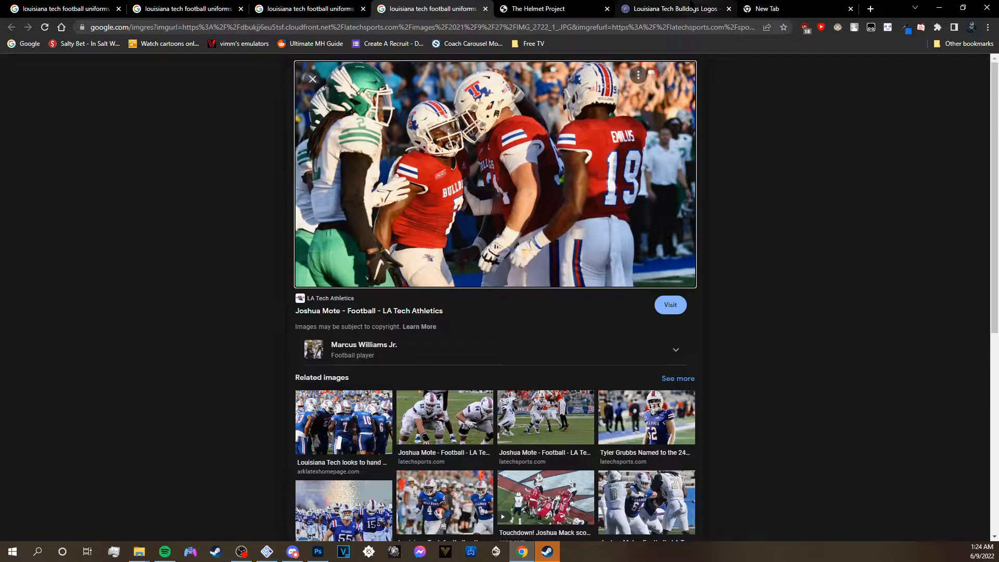
left_click(671, 8)
left_click(770, 8)
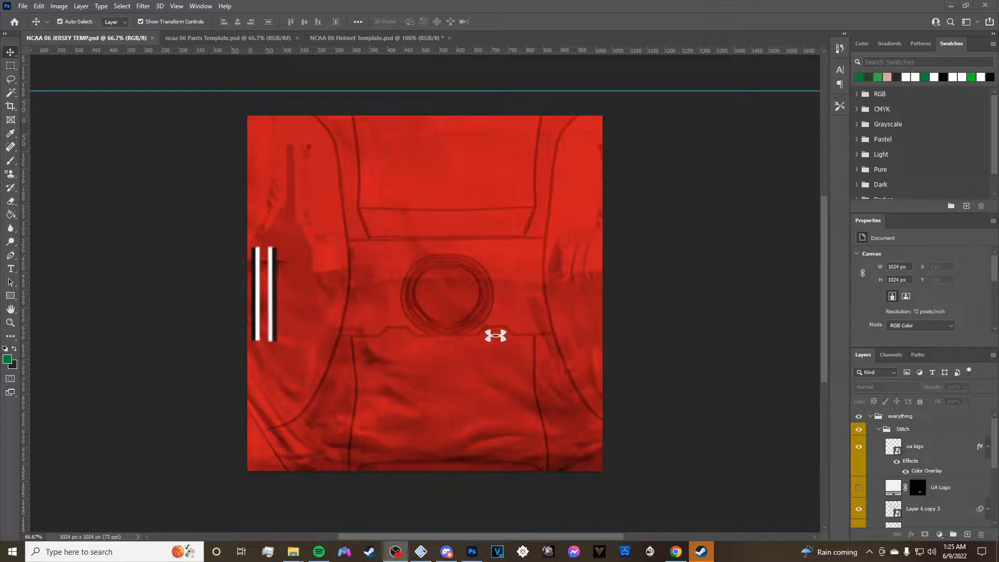
Switch to Photoshop and look over the pants and helmet templates and the layers of NCAA 06 JERSEY TEMP.psd.
left_click(235, 37)
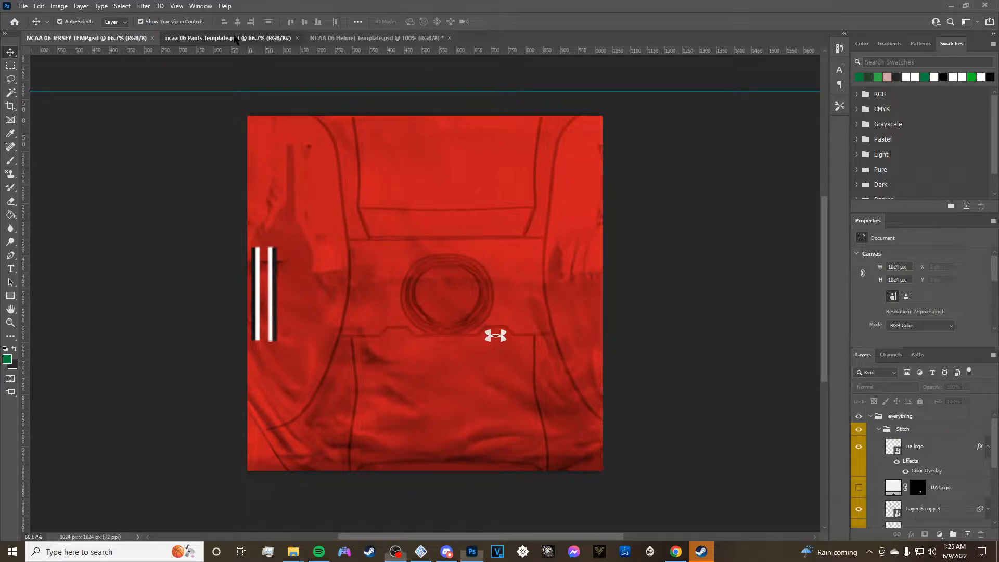
left_click(363, 38)
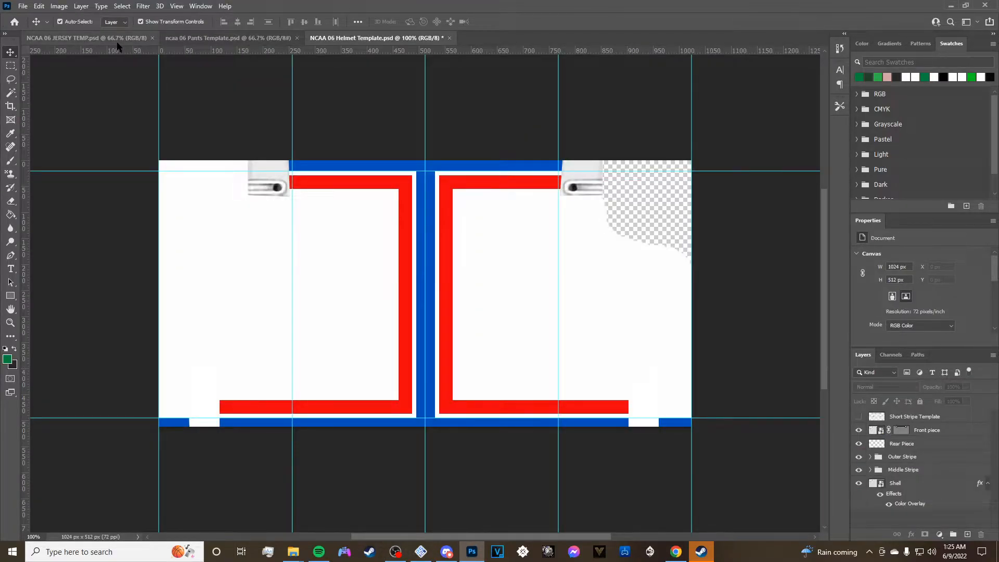
left_click(86, 38)
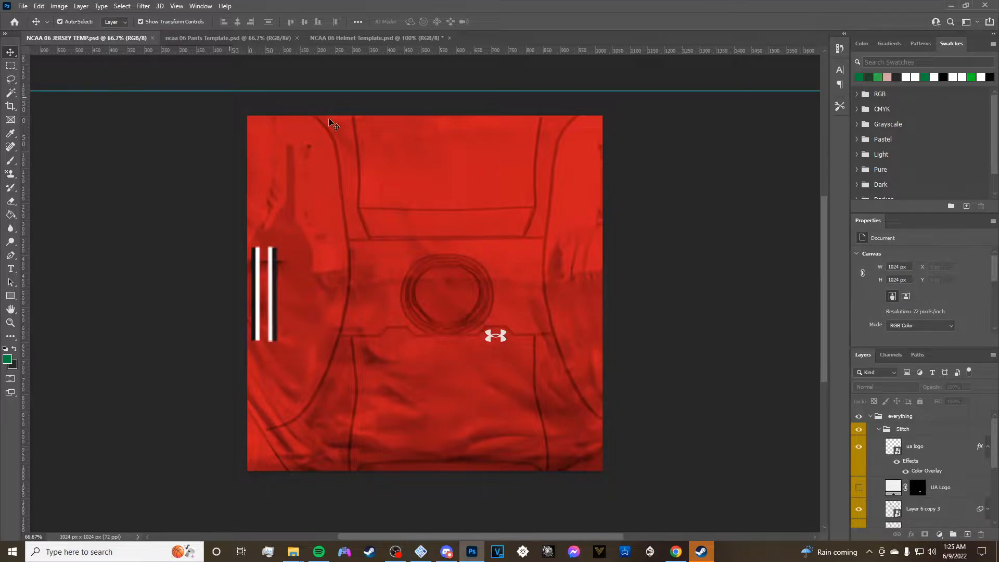
scroll(938, 432, "down", 3)
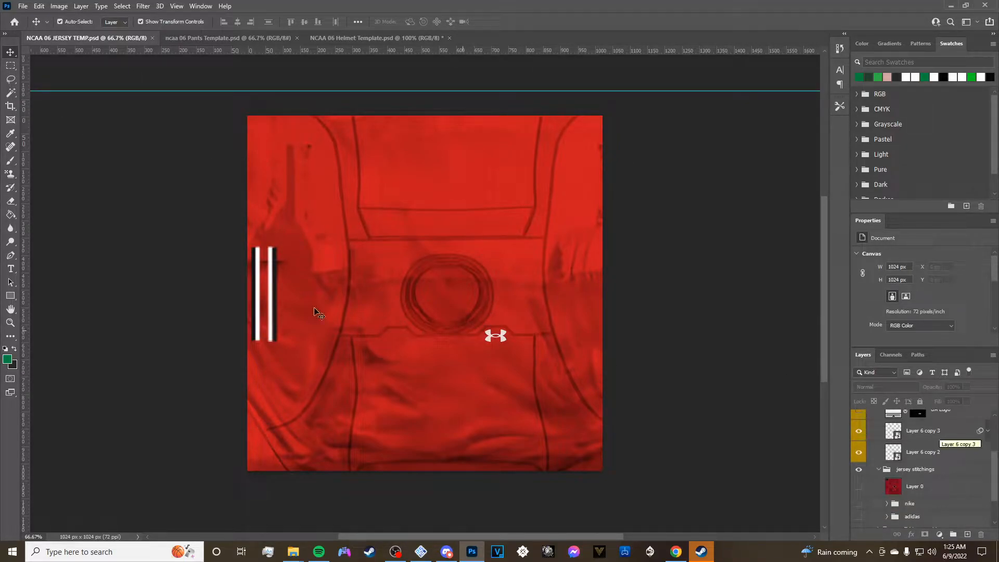
Look over the layers of the jersey and pants templates, then view the helmet template.
scroll(900, 457, "down", 1)
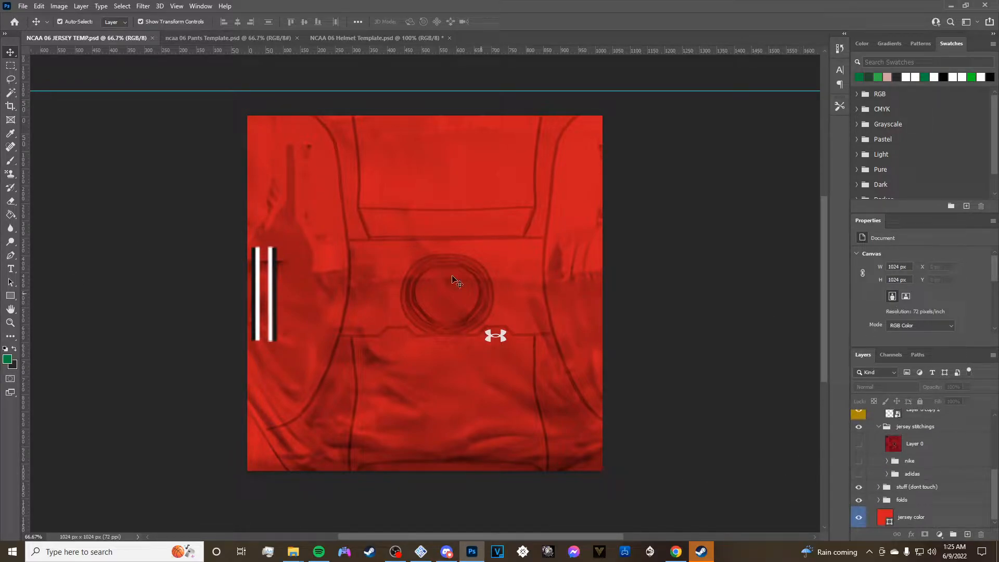
scroll(909, 489, "up", 1)
scroll(442, 345, "up", 1)
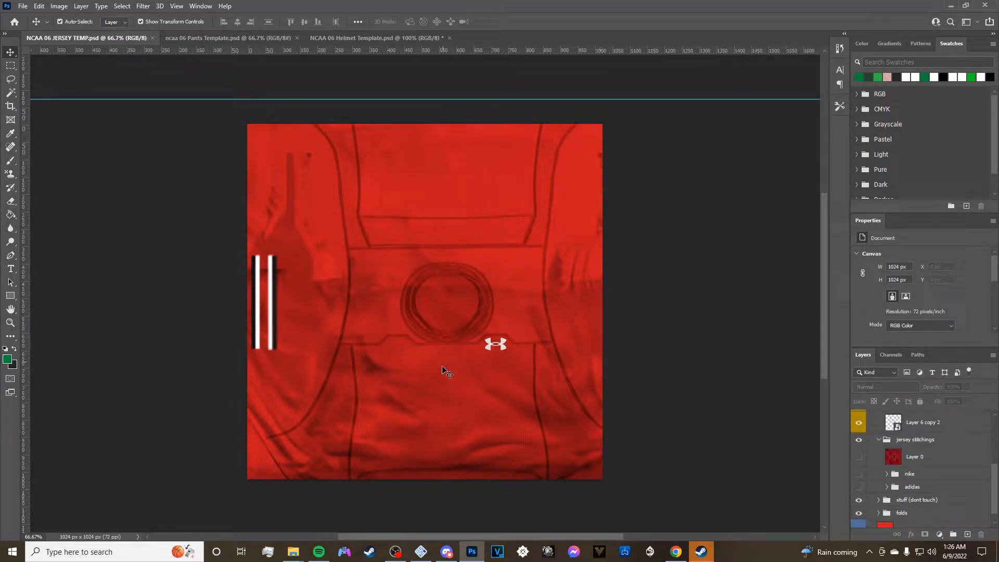
scroll(879, 487, "up", 5)
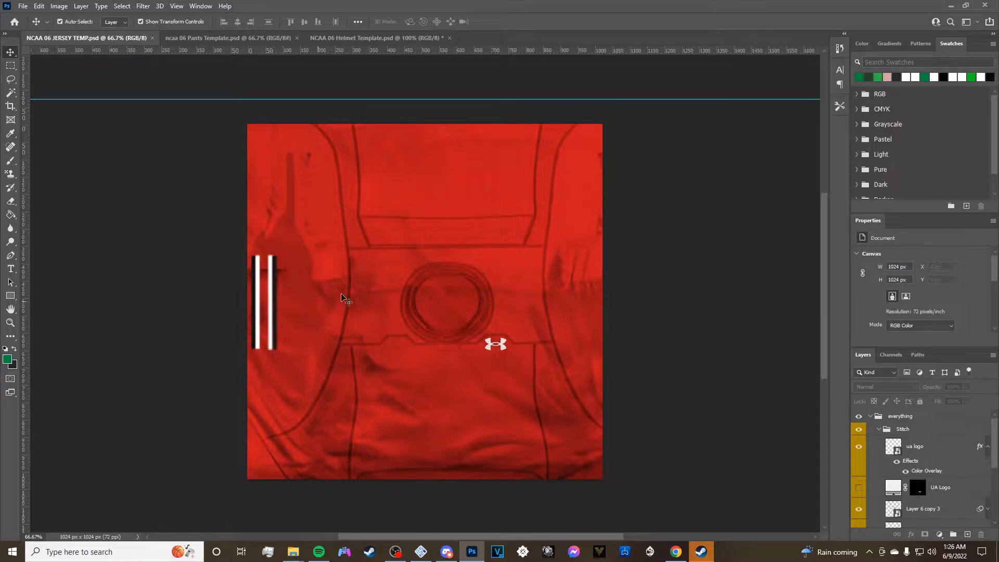
left_click(239, 38)
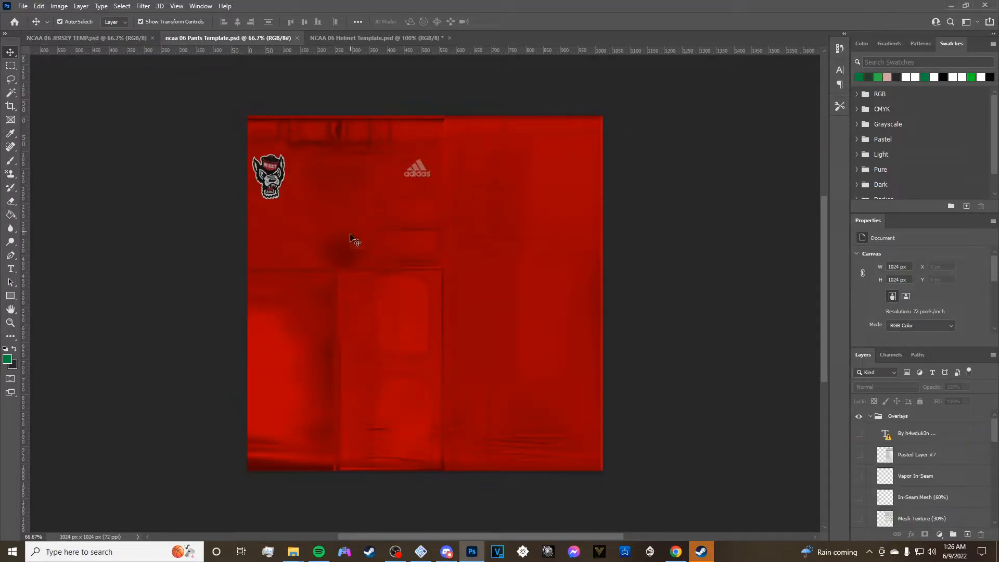
scroll(931, 469, "down", 5)
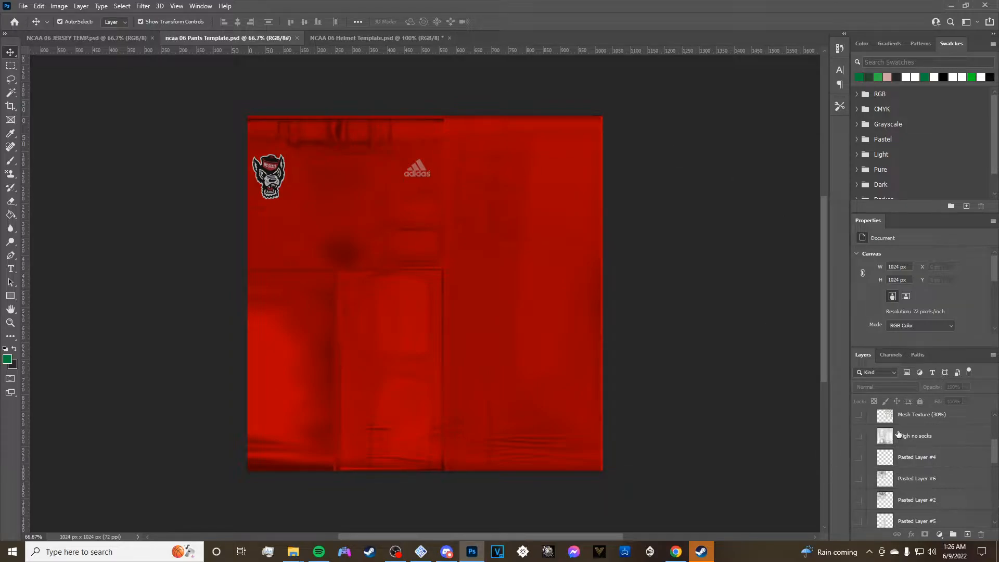
scroll(899, 433, "down", 3)
scroll(897, 481, "down", 3)
scroll(889, 481, "down", 2)
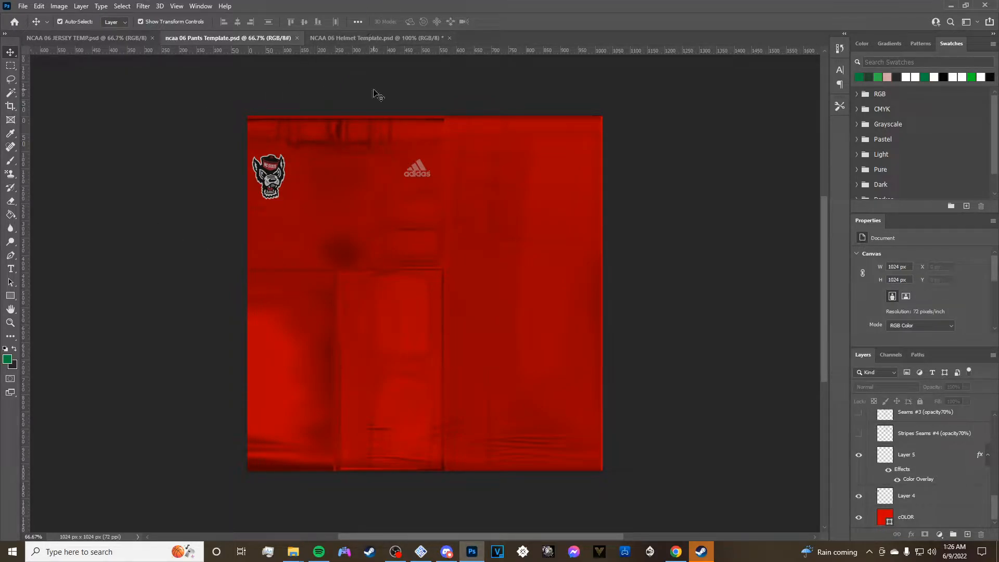
left_click(384, 38)
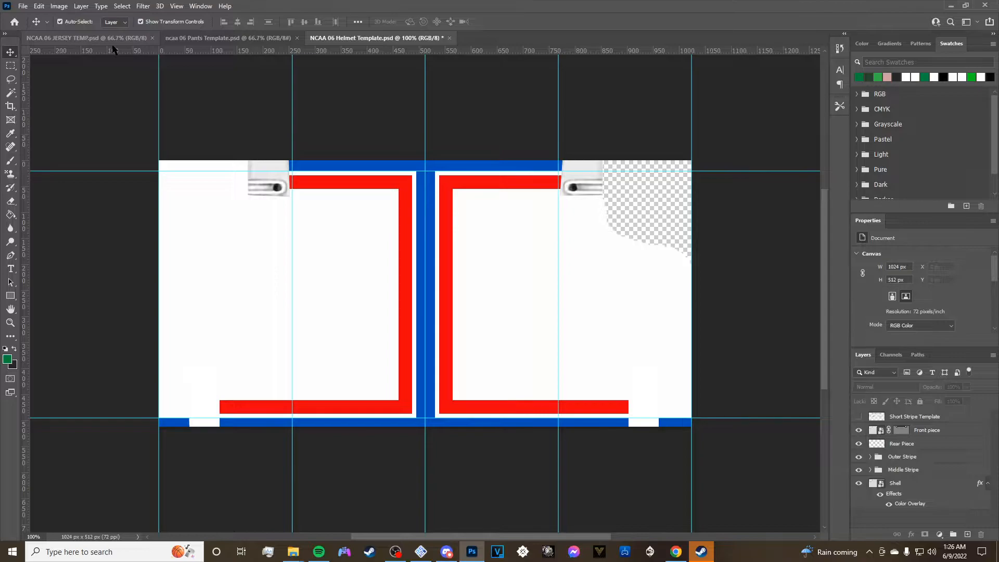
Return to the jersey template and look through its layers, leaving the Stitch group collapsed.
left_click(86, 38)
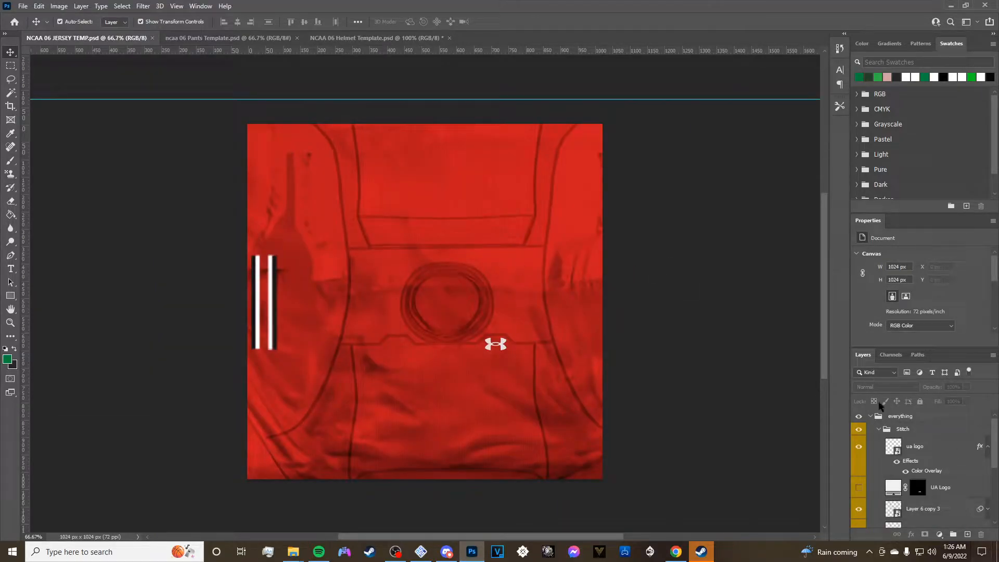
scroll(919, 456, "down", 1)
scroll(912, 461, "down", 2)
scroll(925, 455, "up", 4)
left_click(879, 430)
left_click(878, 432)
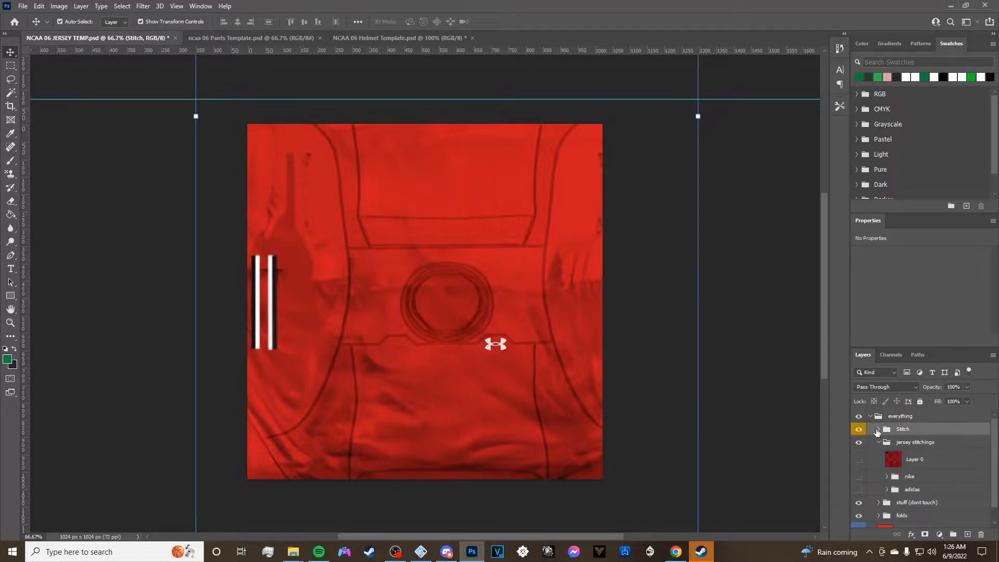
left_click(878, 429)
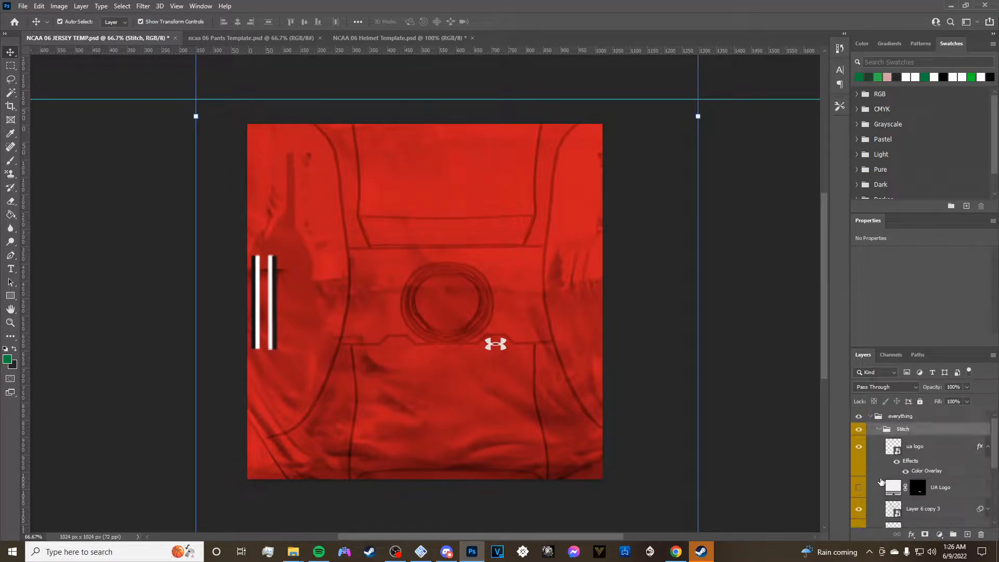
left_click(879, 430)
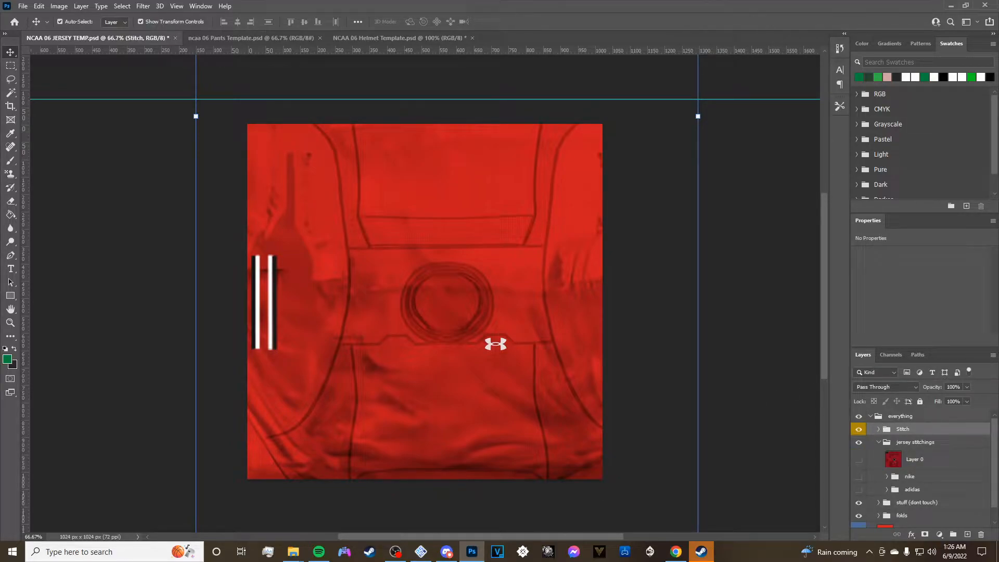
Hide the Stitch group that holds the Under Armour stitching and logo on the jersey.
left_click(858, 428)
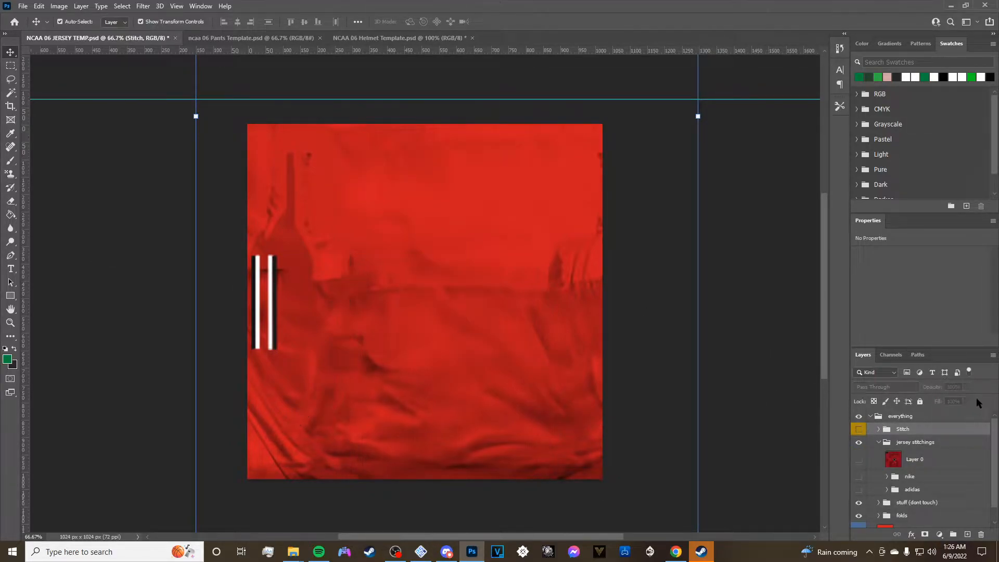
left_click(859, 429)
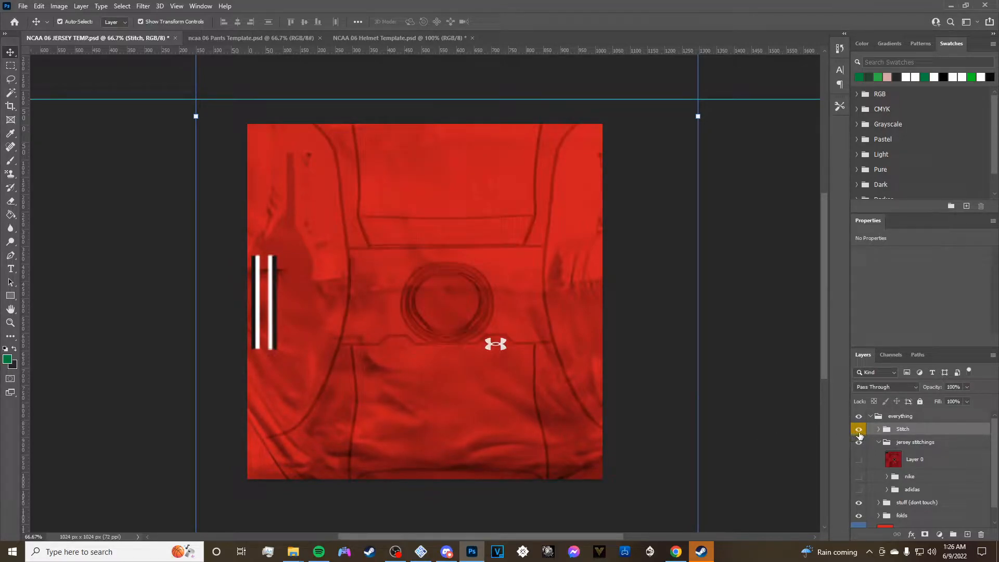
left_click(859, 430)
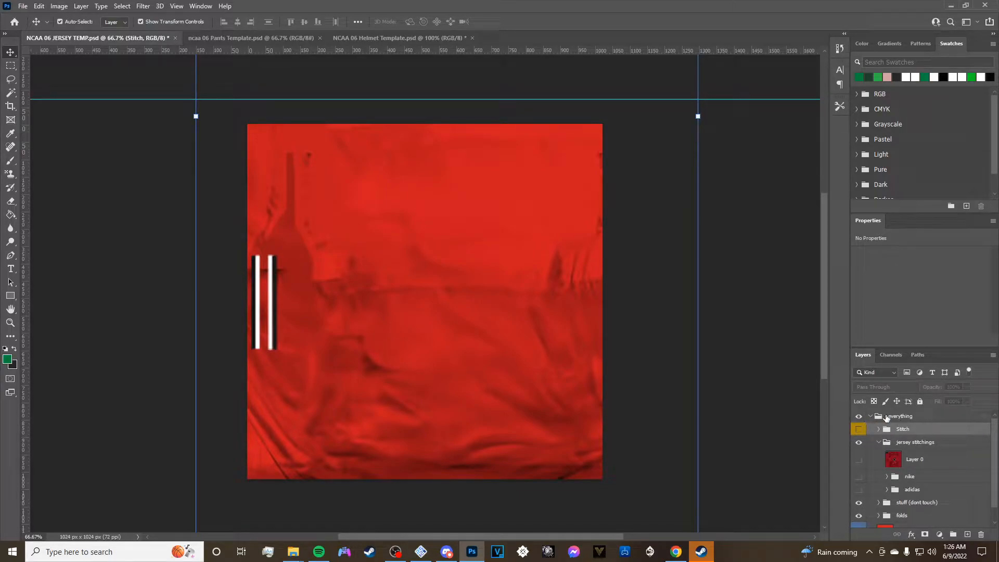
scroll(879, 442, "down", 1)
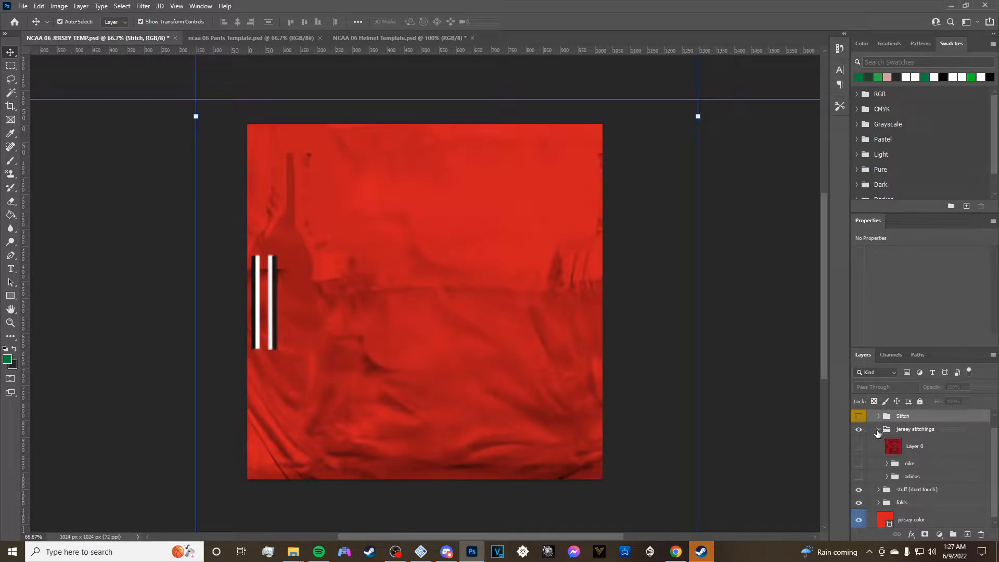
scroll(879, 433, "up", 1)
left_click(878, 430)
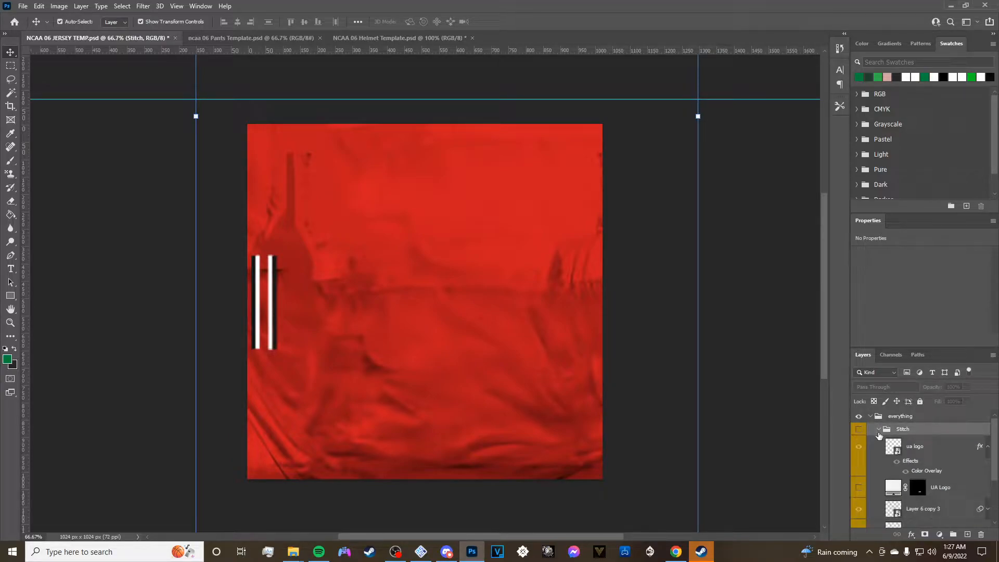
left_click(878, 430)
Preview Layer 0 and the nike group in jersey stitchings, and leave only the adidas stitching turned on.
left_click(879, 442)
scroll(875, 452, "down", 1)
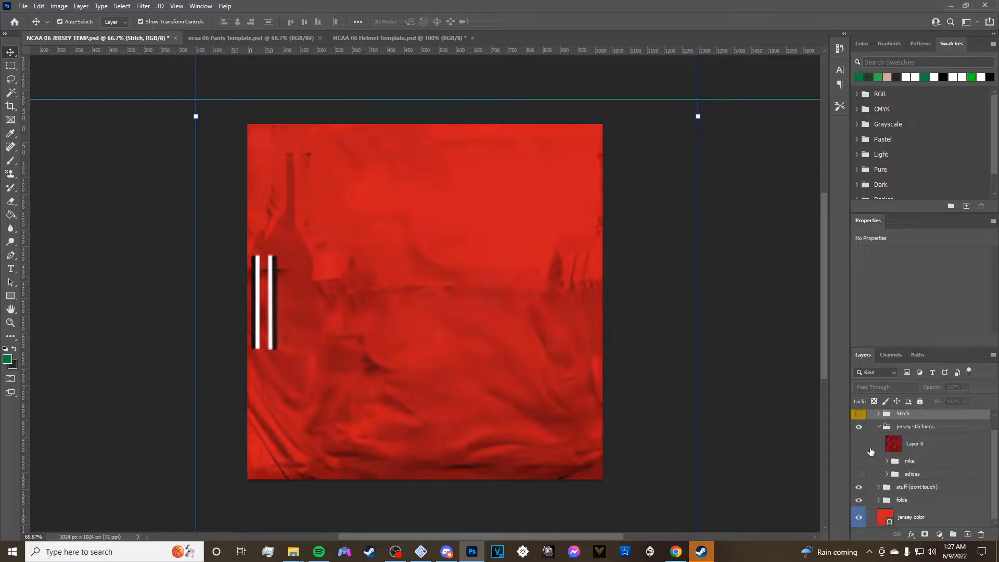
left_click(858, 445)
left_click(857, 446)
left_click(859, 461)
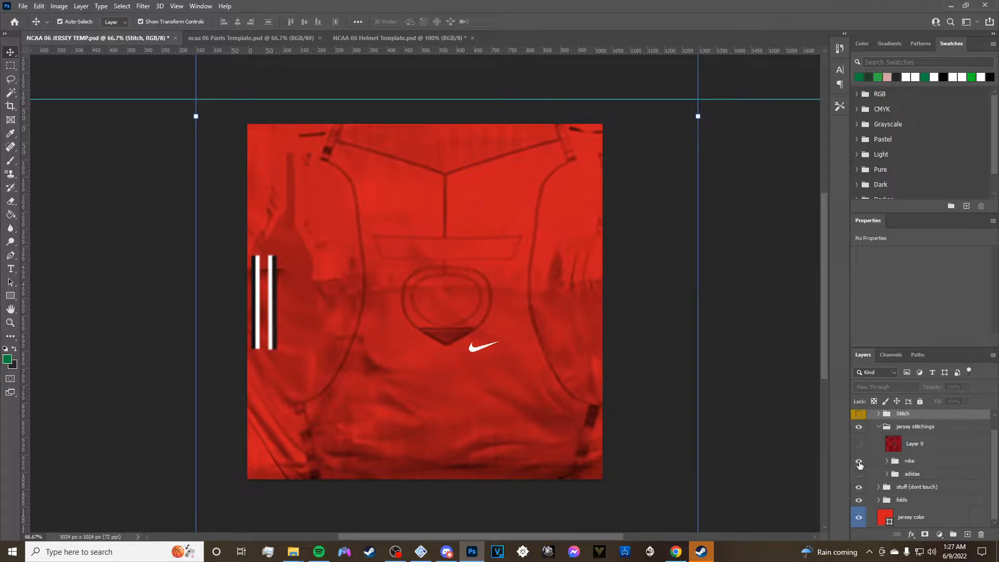
left_click(858, 461)
left_click(858, 474)
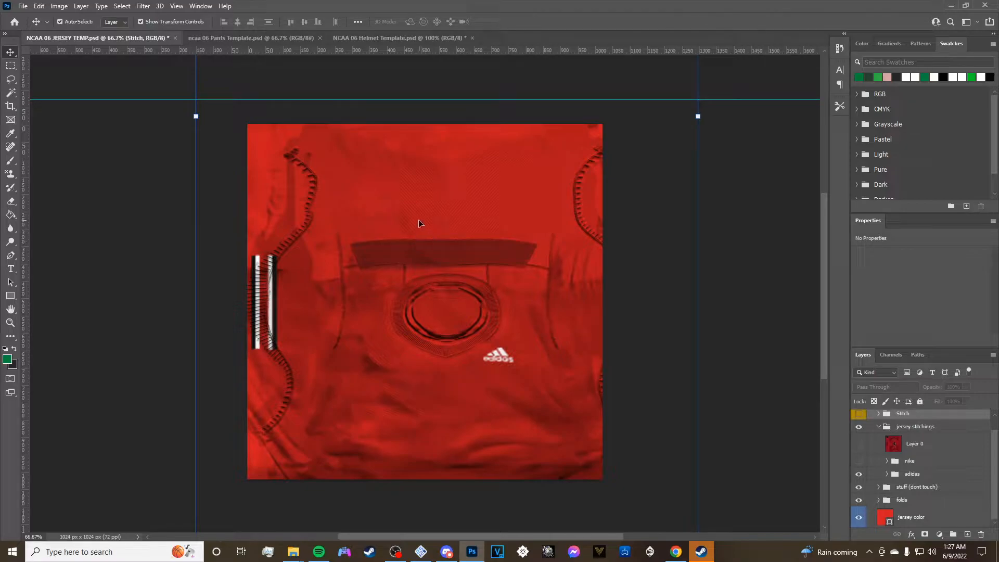
Preview Layer 6 copy 2 of the Thick Collar Stitch inside the adidas Stitch group, leaving that group collapsed.
scroll(493, 264, "up", 4)
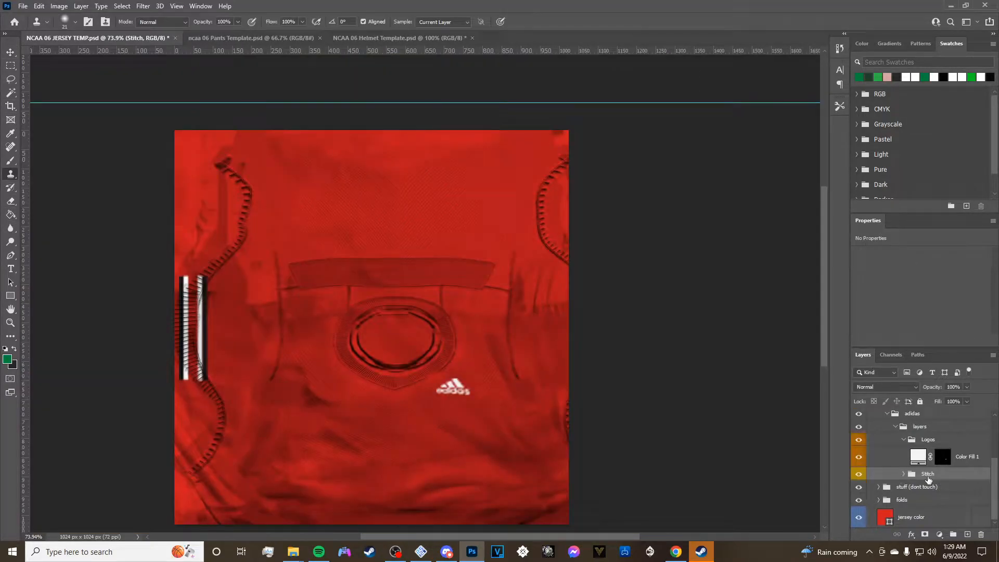
left_click(904, 474)
scroll(904, 477, "down", 3)
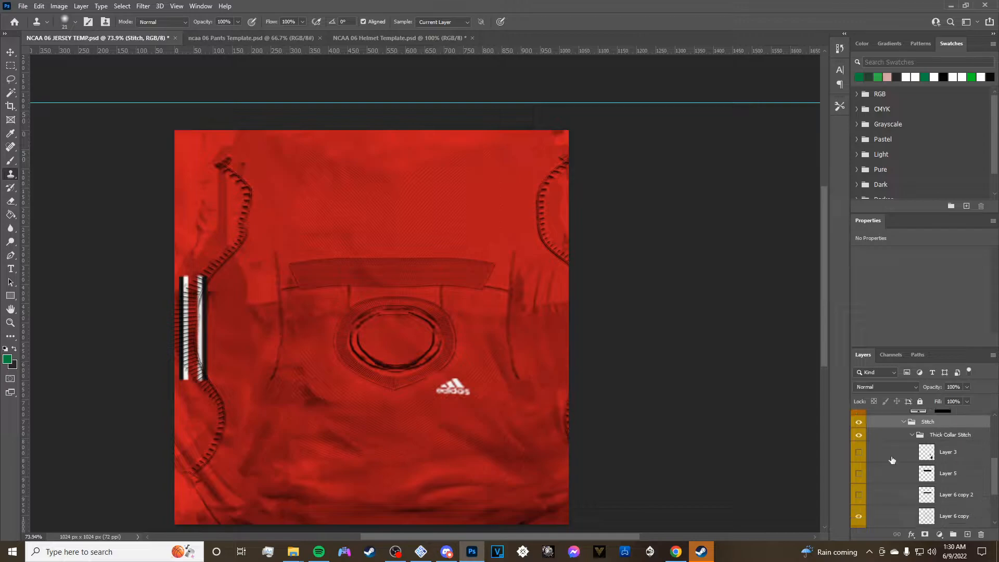
left_click(858, 495)
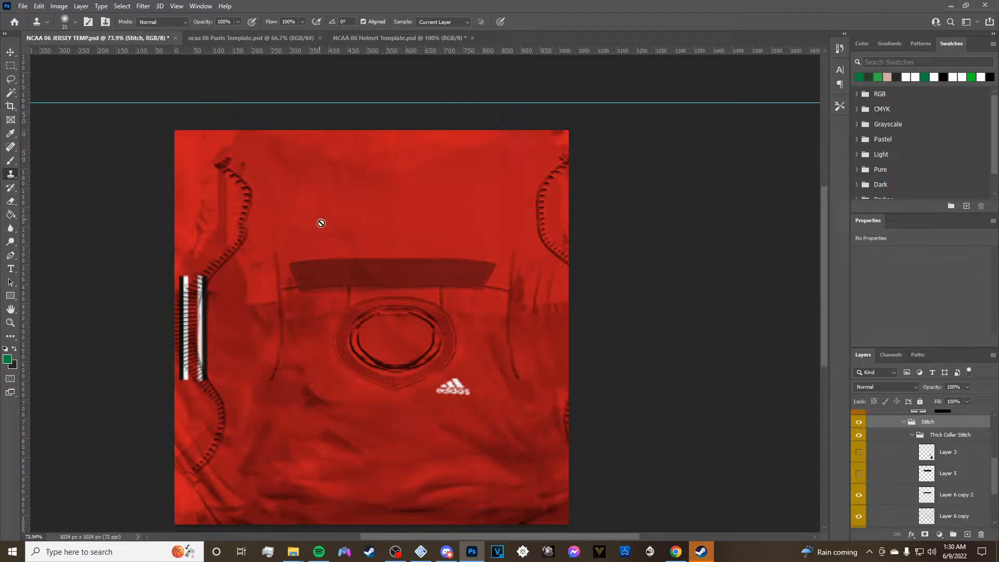
left_click(858, 495)
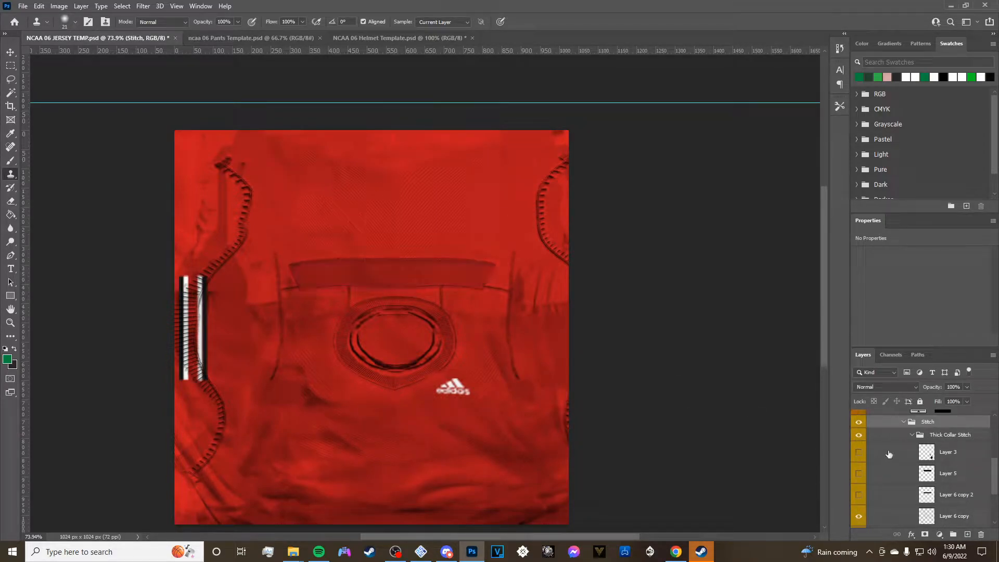
left_click(904, 422)
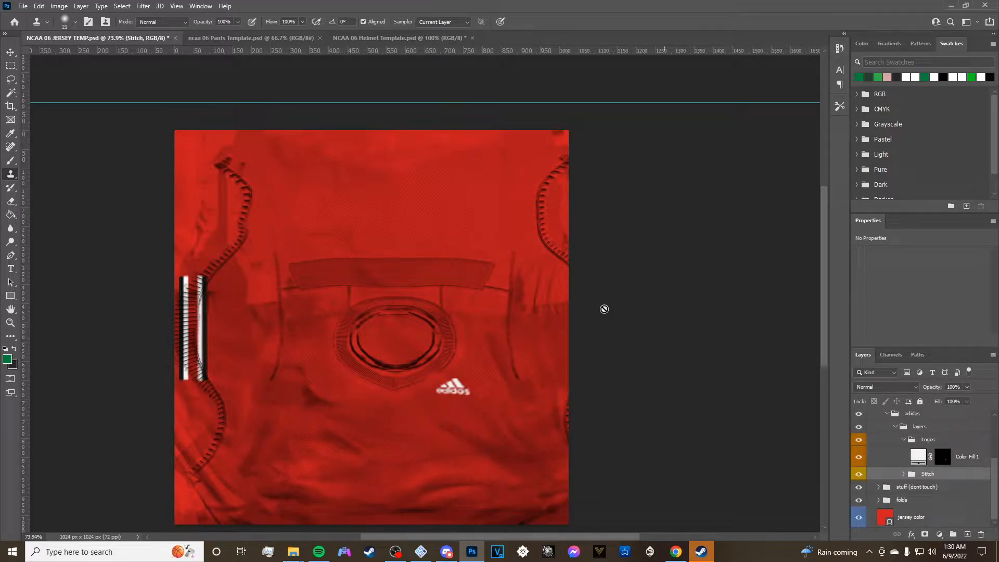
Switch to the Move tool, expand the stuff (dont touch) group and preview its "Jersey part that has wrinkles" layer.
key("v")
scroll(832, 434, "down", 3)
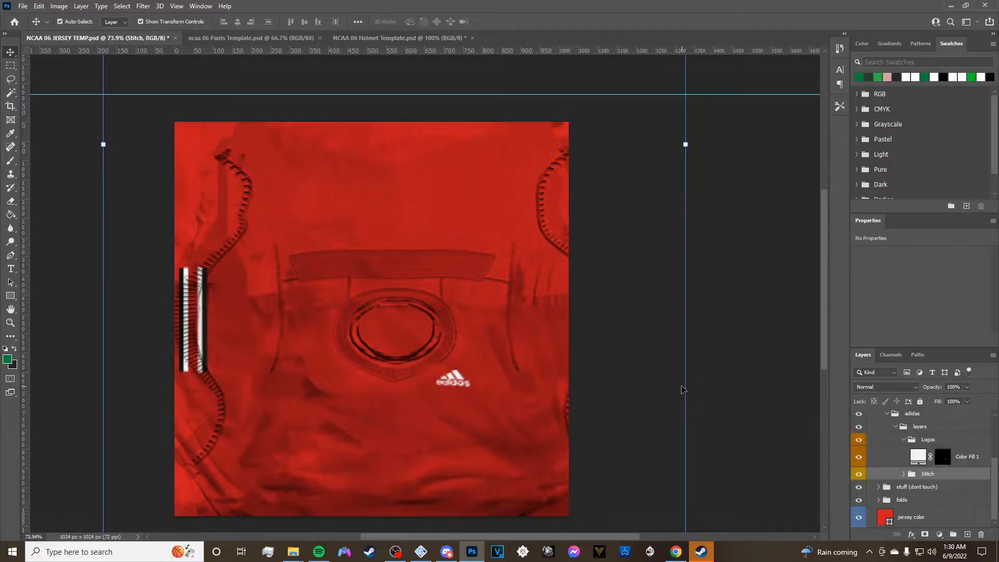
left_click(877, 489)
left_click(878, 486)
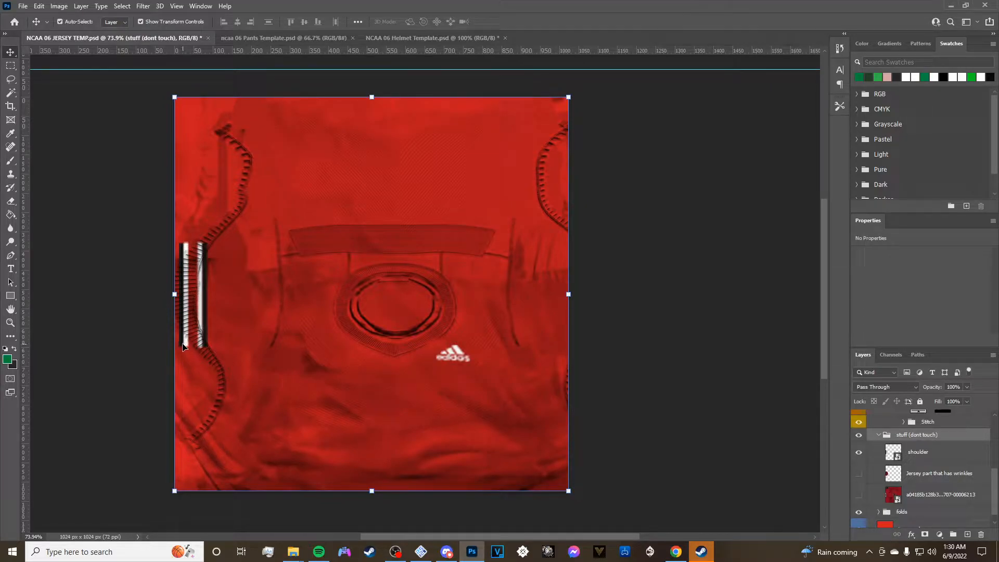
left_click(859, 474)
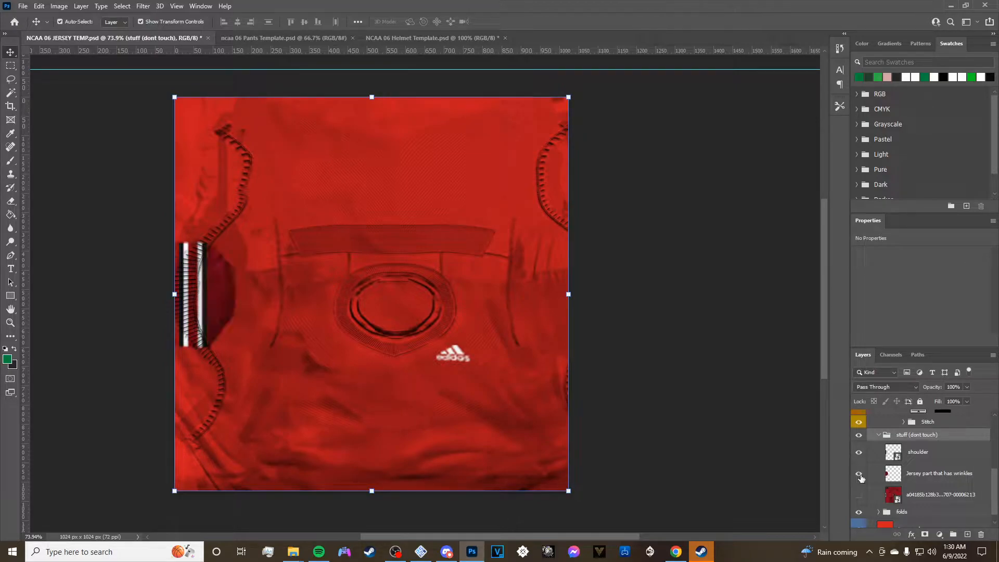
left_click(859, 474)
left_click(859, 474)
Inspect the sleeve stripes and wrinkled patch up close, and hide the shoulder and "Jersey part that has wrinkles" layers.
scroll(173, 300, "up", 2)
scroll(232, 294, "up", 3)
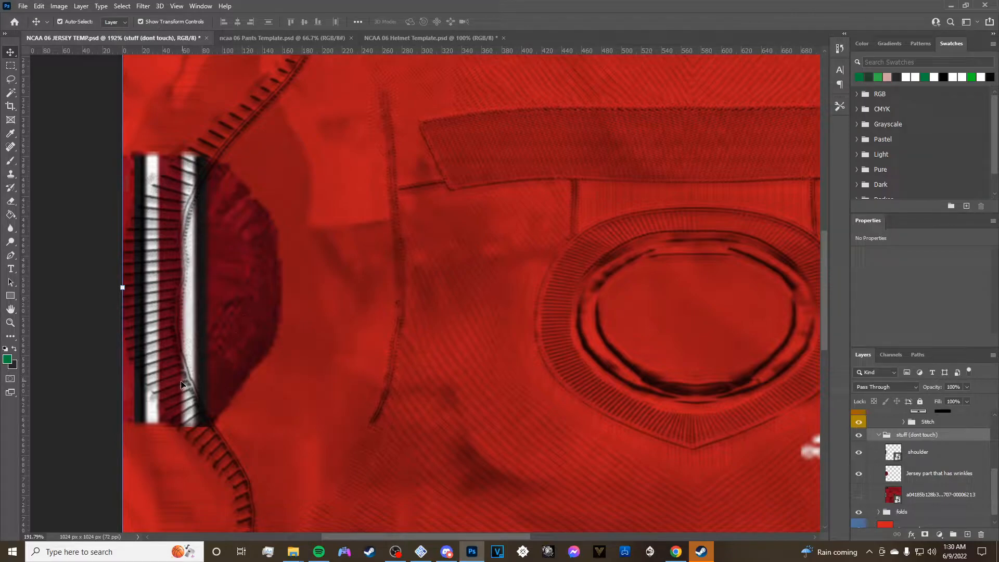
scroll(432, 325, "down", 1)
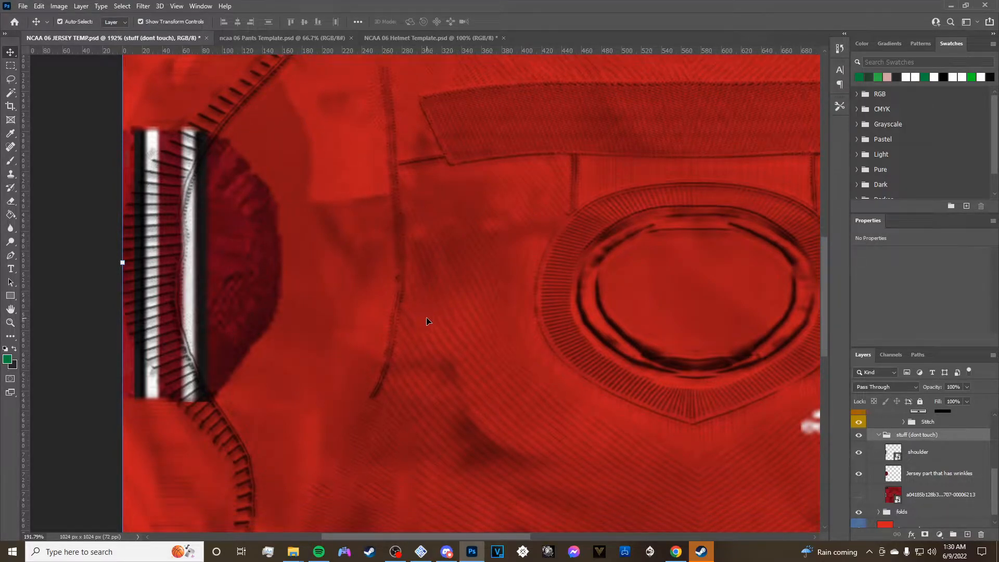
scroll(425, 314, "down", 2)
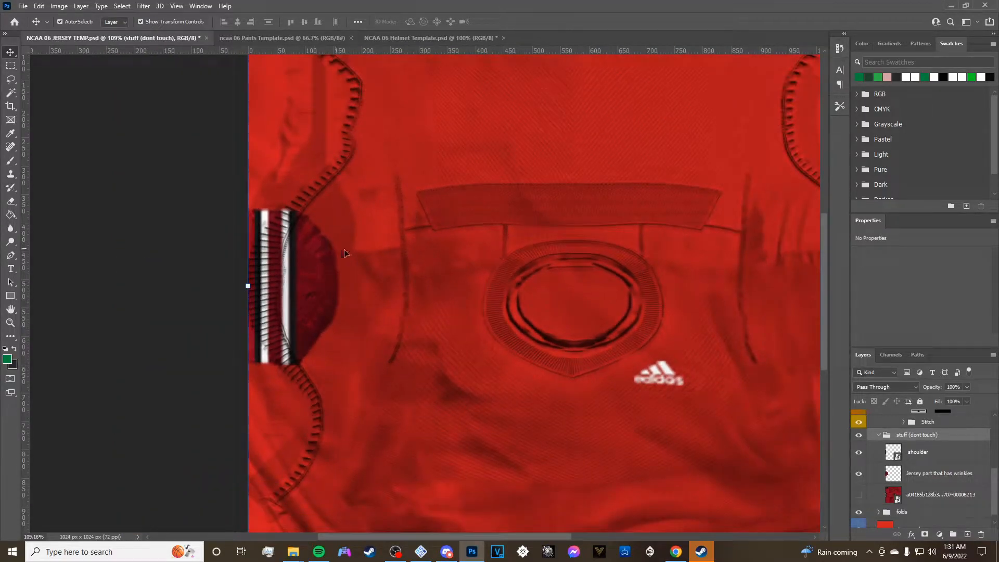
scroll(371, 266, "down", 3)
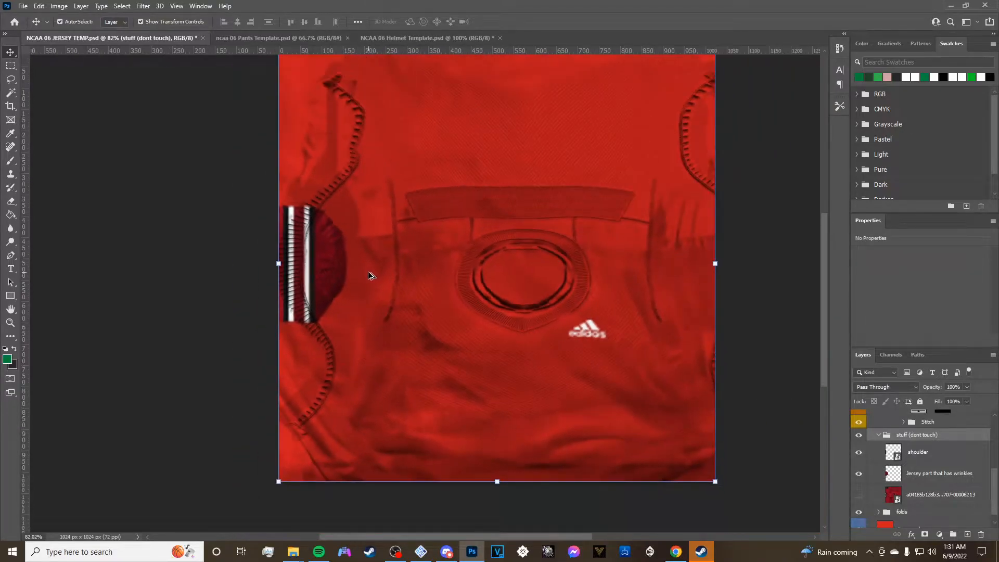
scroll(368, 272, "up", 2)
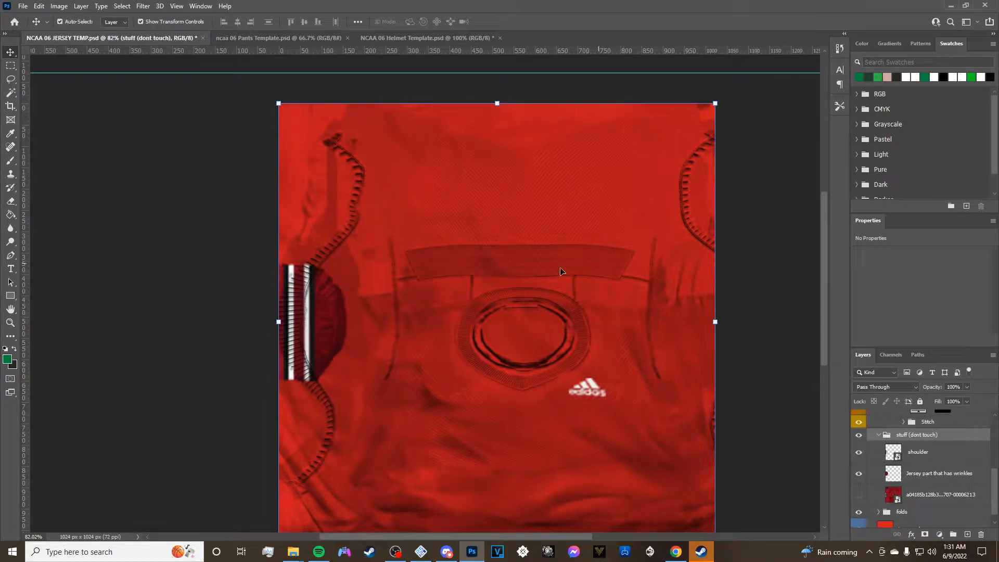
scroll(602, 311, "up", 1)
scroll(377, 297, "up", 2)
scroll(373, 298, "up", 2)
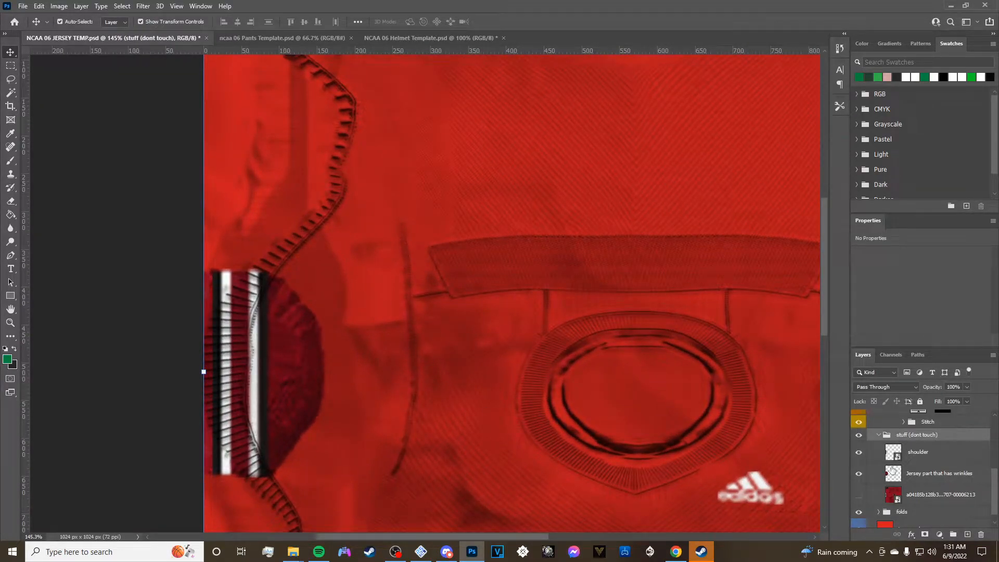
left_click(858, 452)
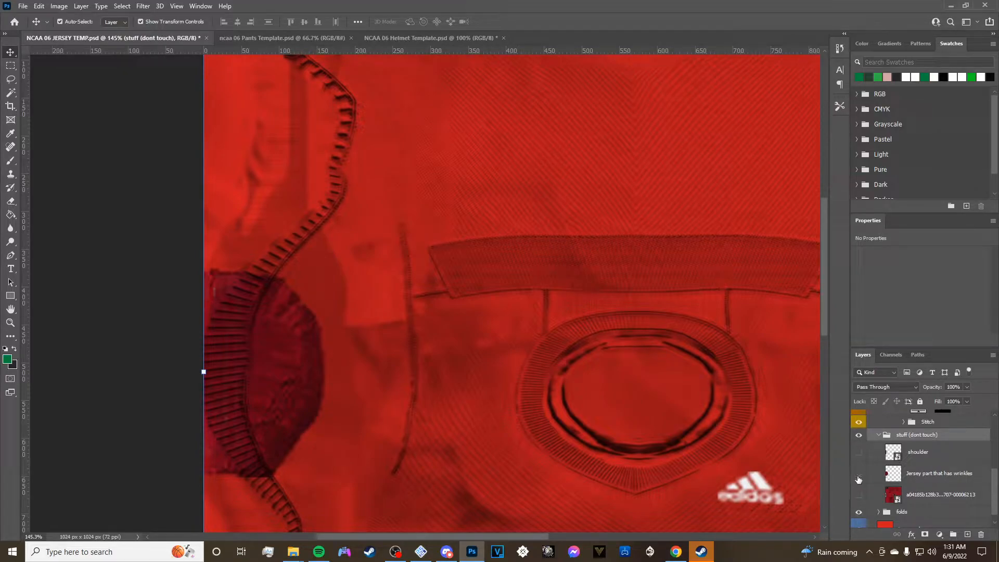
left_click(858, 479)
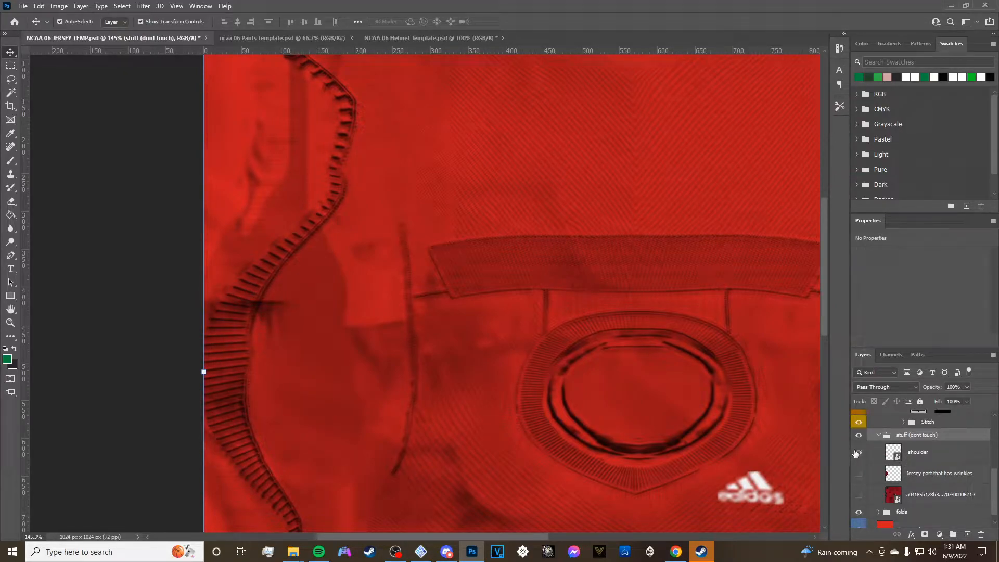
Show the shoulder layer in the stuff (dont touch) group again and select the jersey color layer.
left_click(858, 453)
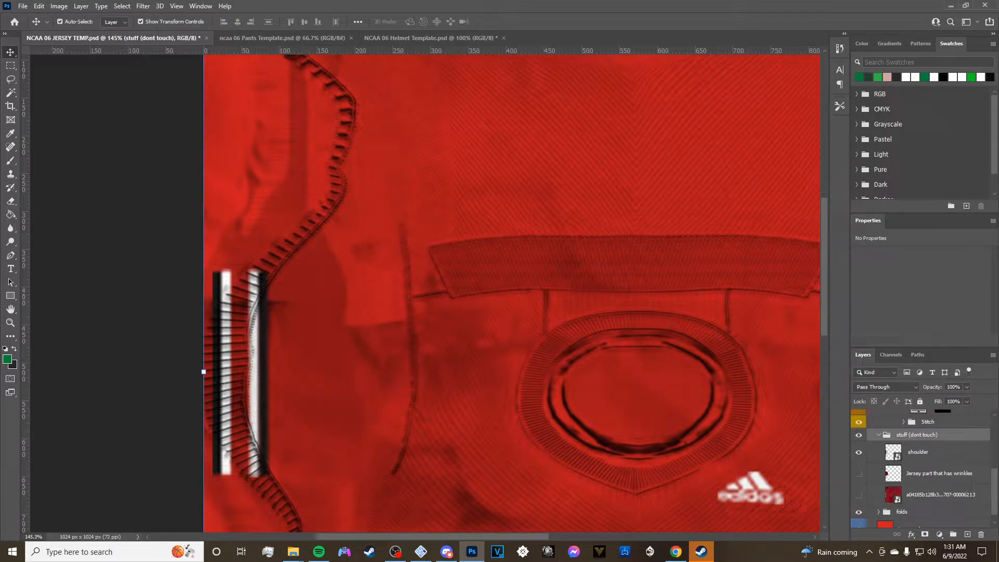
left_click(65, 317)
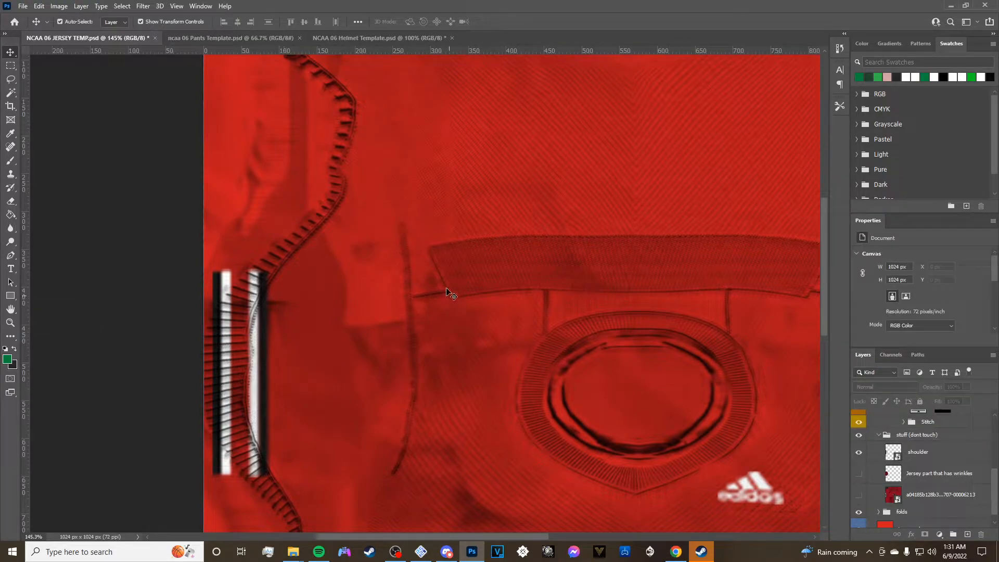
scroll(419, 273, "down", 5)
scroll(234, 367, "down", 2)
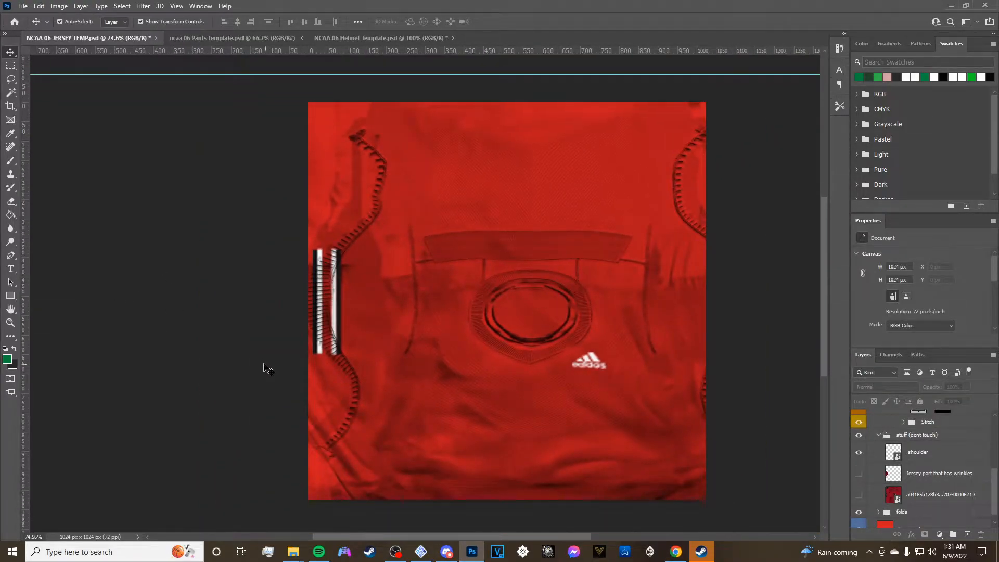
left_click_drag(338, 536, 326, 536)
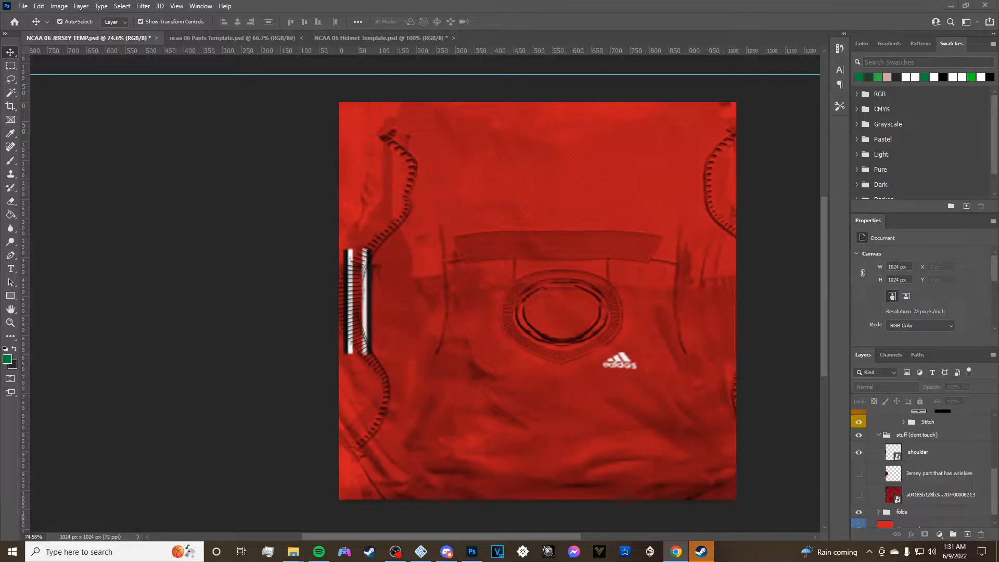
scroll(920, 468, "down", 1)
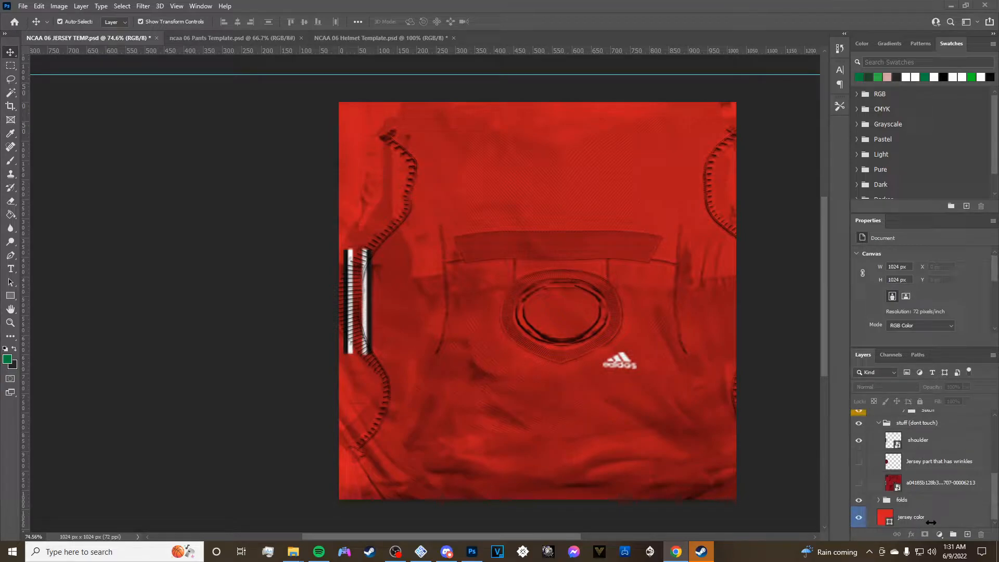
left_click(934, 524)
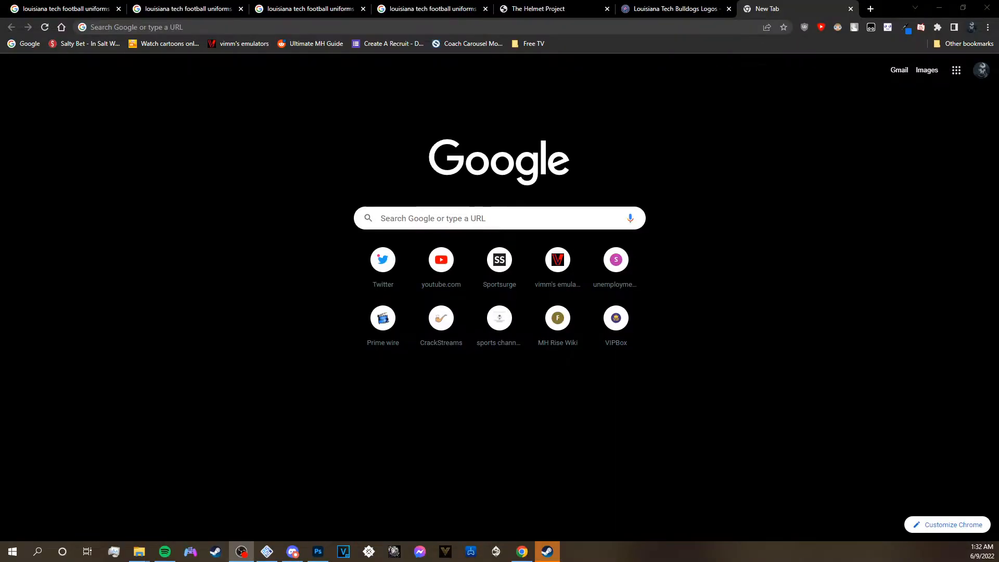
Switch to Chrome and search Google for "la tech colors".
left_click(501, 225)
type("la ")
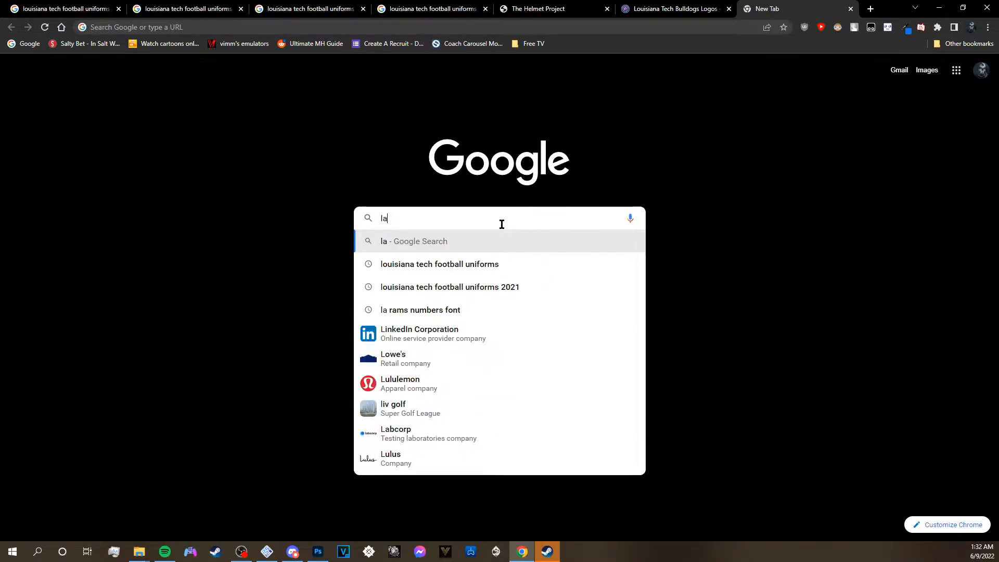
type("tec")
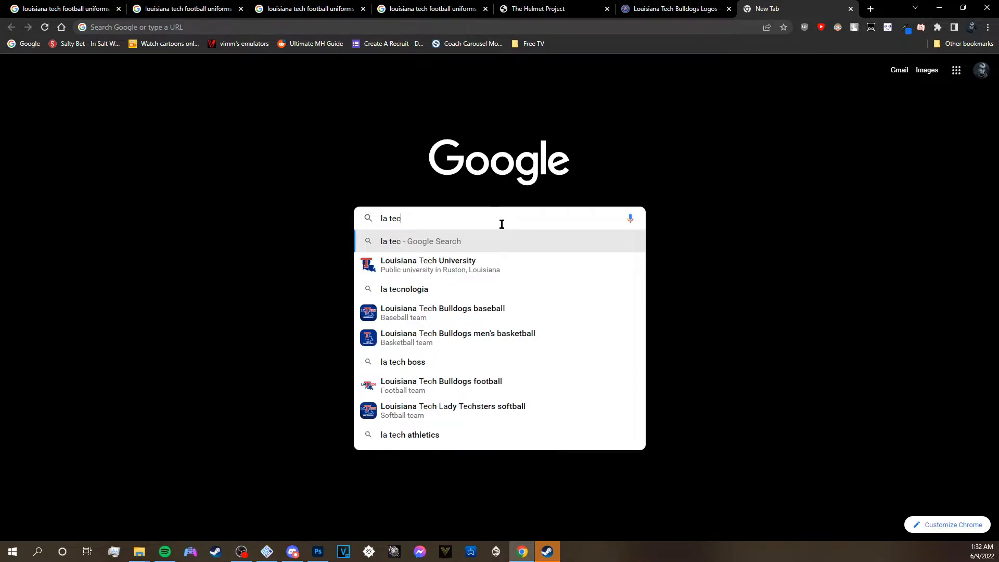
type("h ")
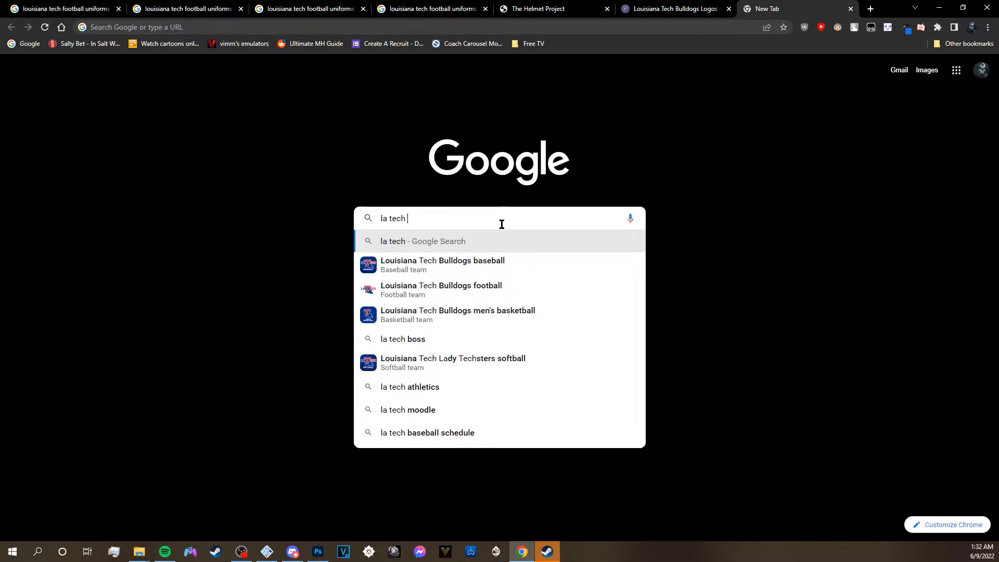
type("colo")
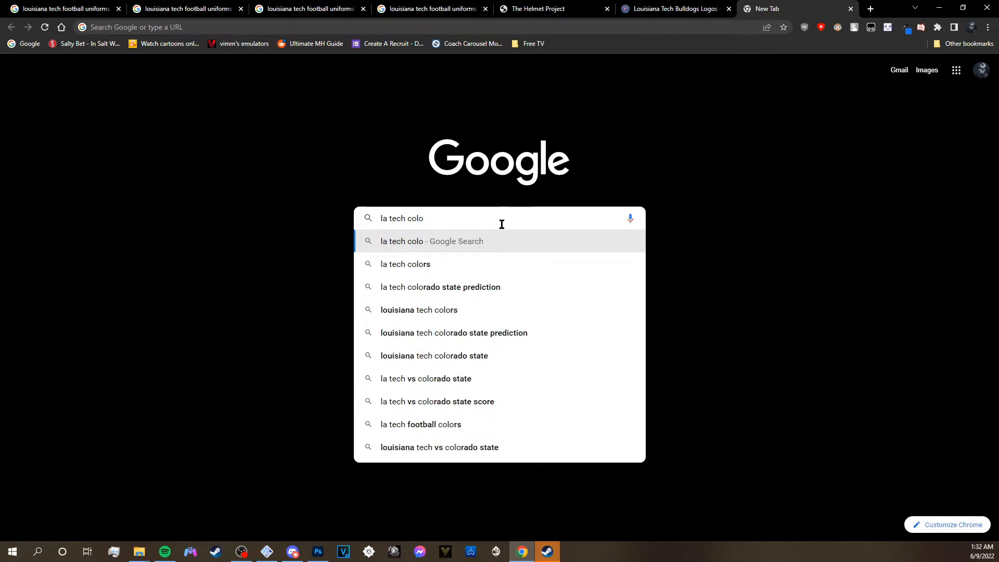
key("Down")
key("Return")
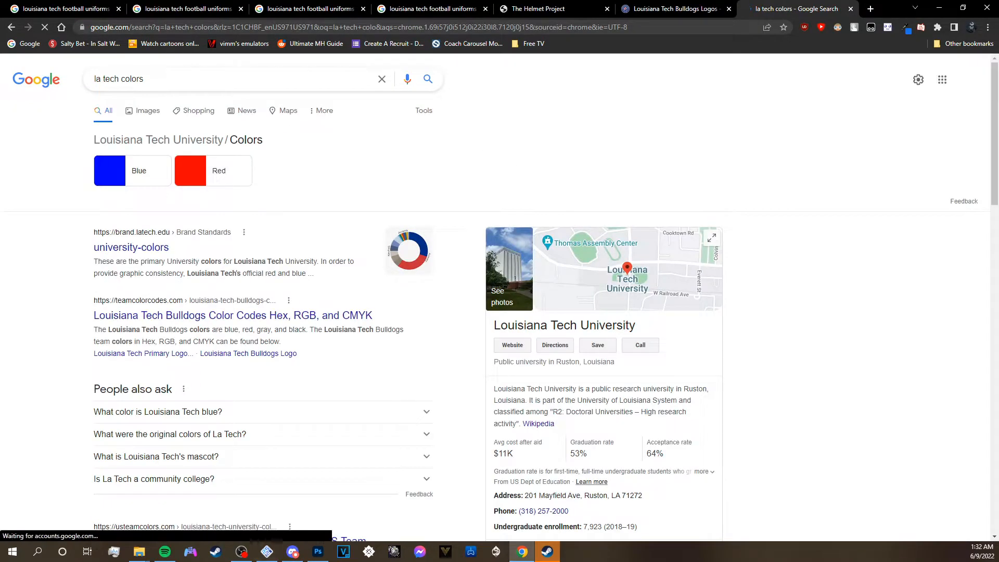
Open the Louisiana Tech Bulldogs color codes page on teamcolorcodes.com and select the blue hex code #002F8B.
scroll(244, 245, "down", 2)
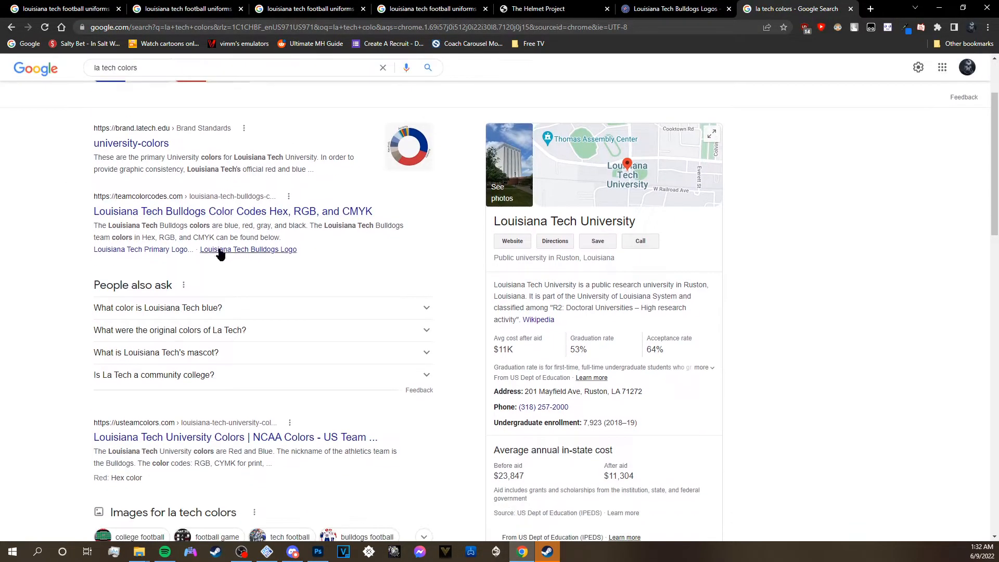
left_click(222, 213)
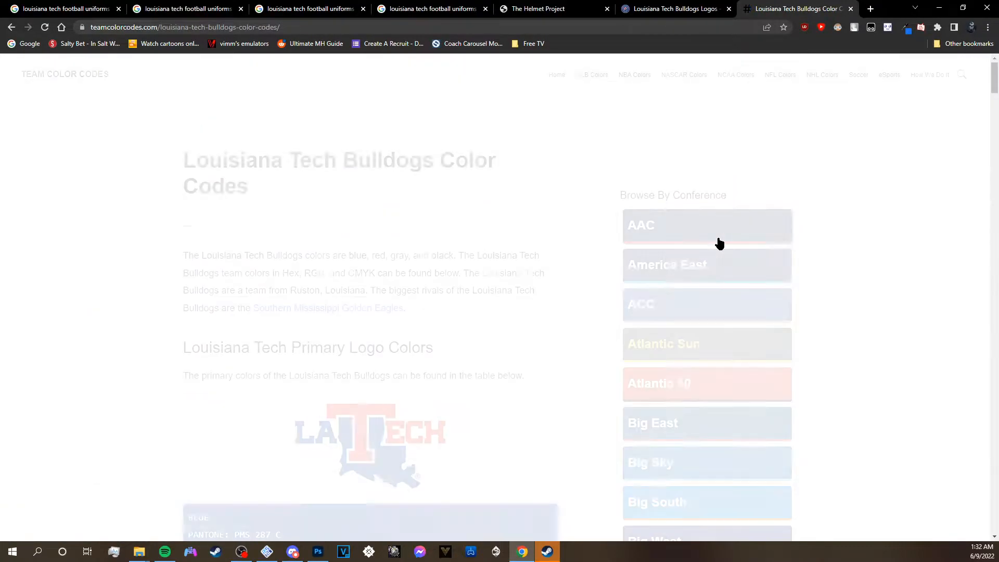
scroll(786, 290, "down", 4)
scroll(385, 276, "down", 5)
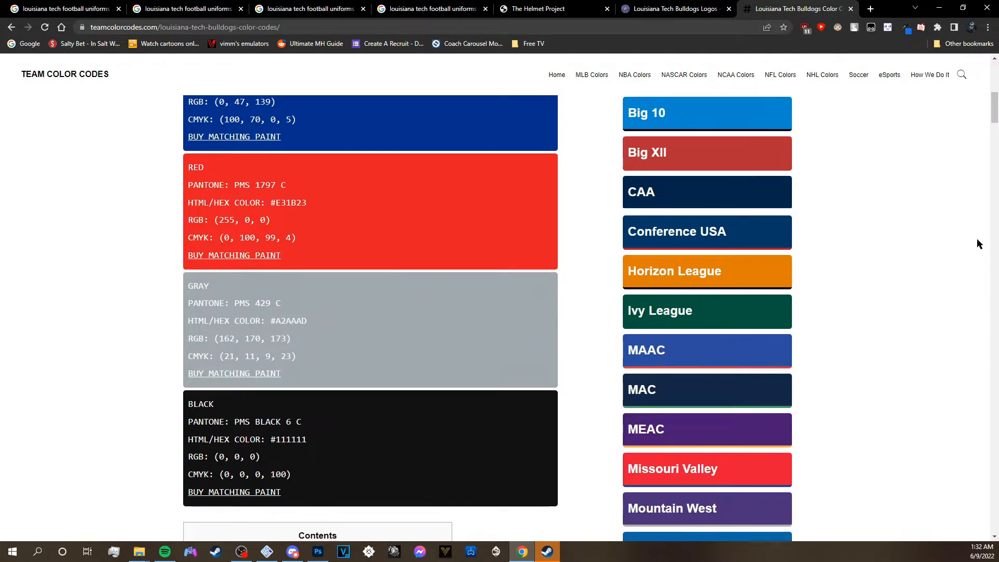
scroll(346, 292, "up", 3)
scroll(556, 140, "up", 1)
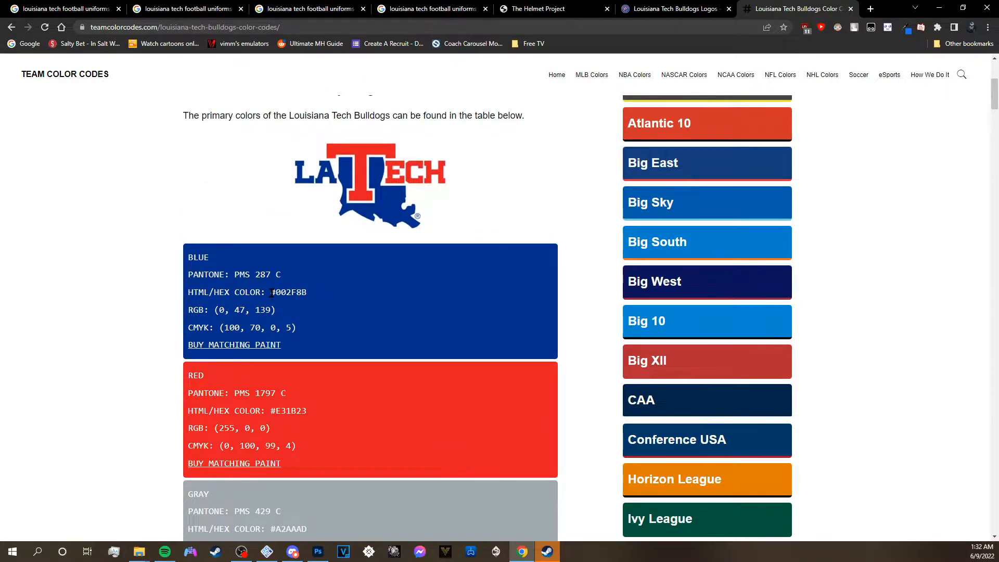
left_click_drag(271, 292, 306, 289)
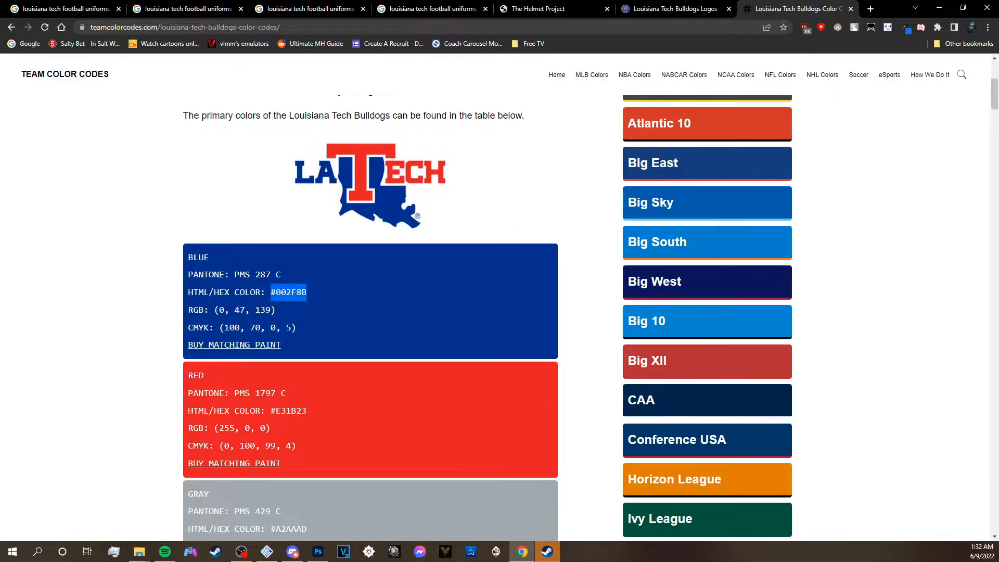
Return to Photoshop and set the fill of the jersey color shape to 002f8b.
key("alt+Tab")
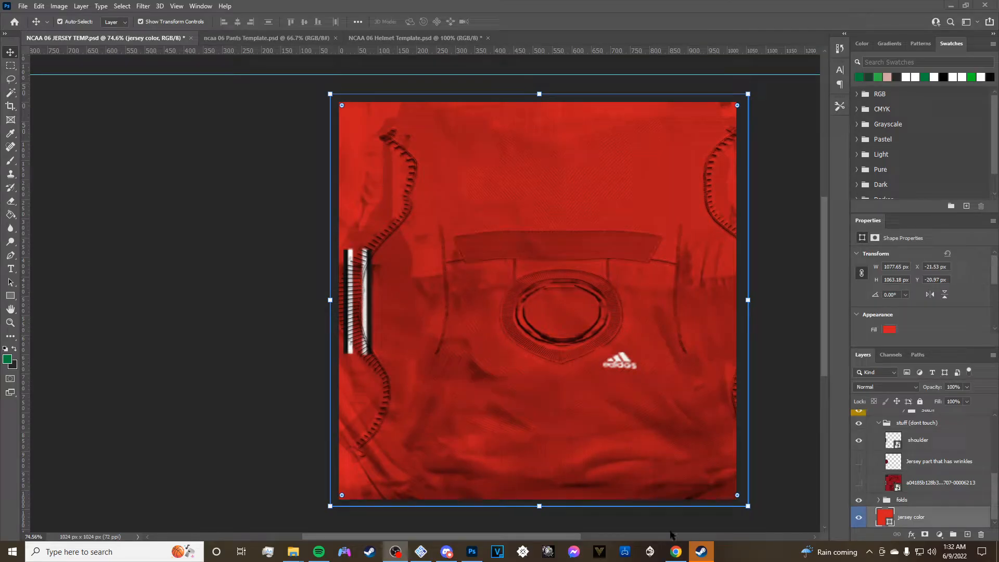
left_click(889, 329)
left_click(985, 350)
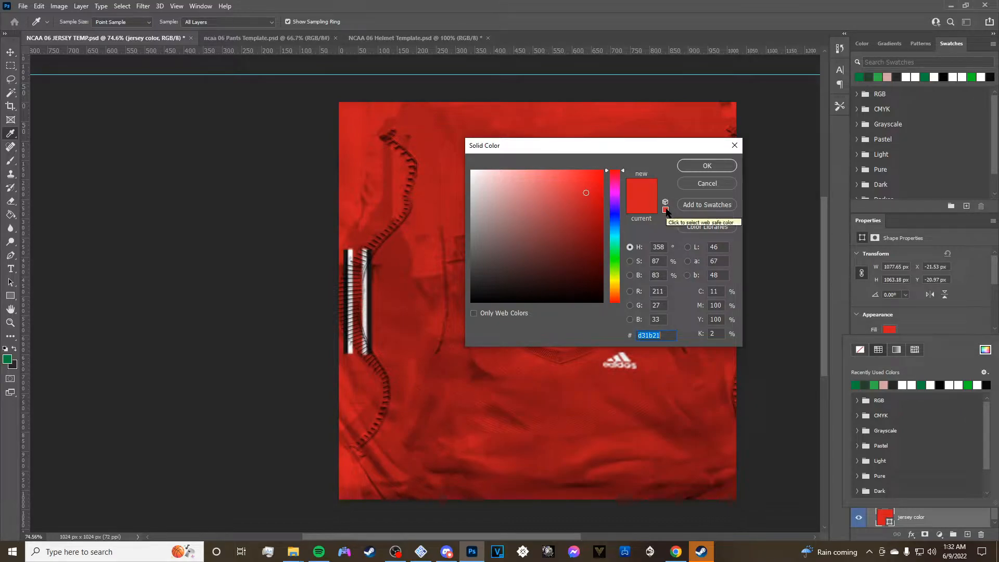
type("002f")
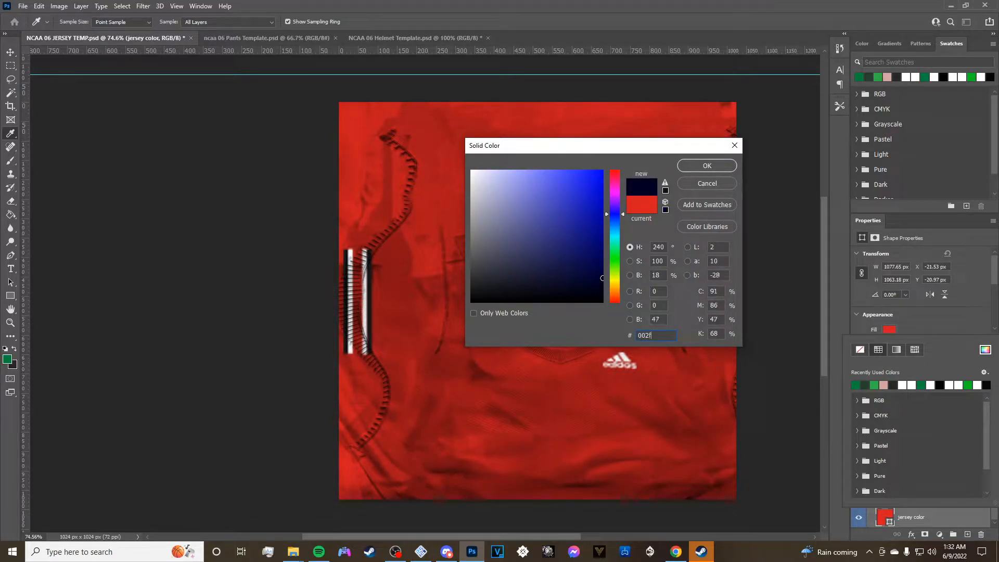
type("8")
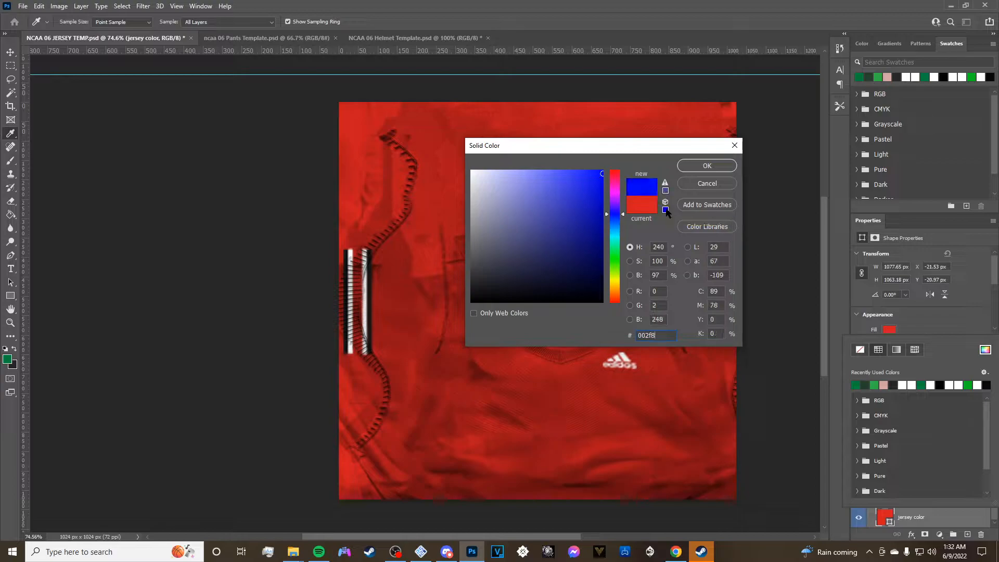
type("b")
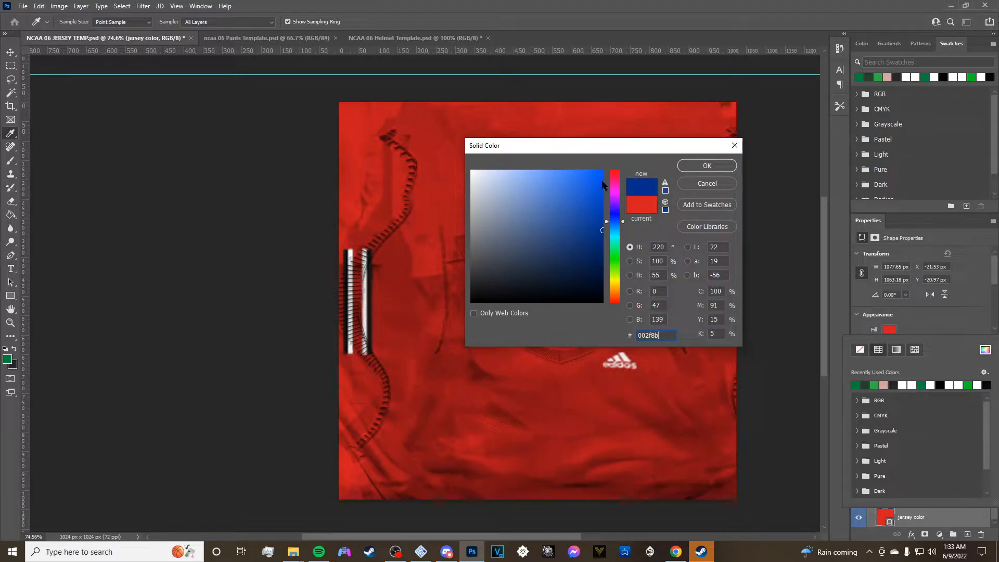
left_click(707, 166)
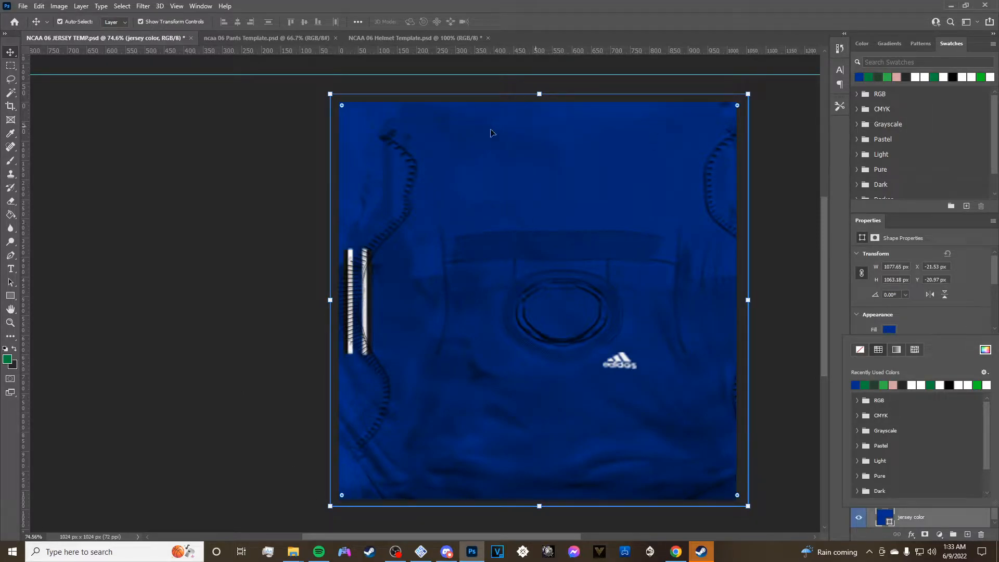
Choose the Rectangle Tool and set the foreground color to white.
scroll(437, 263, "up", 3)
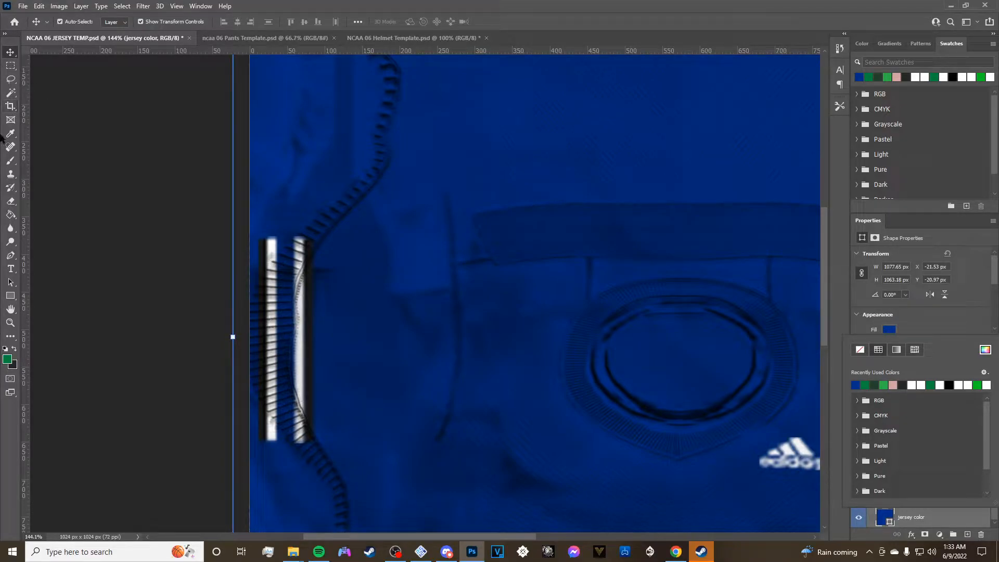
left_click(10, 295)
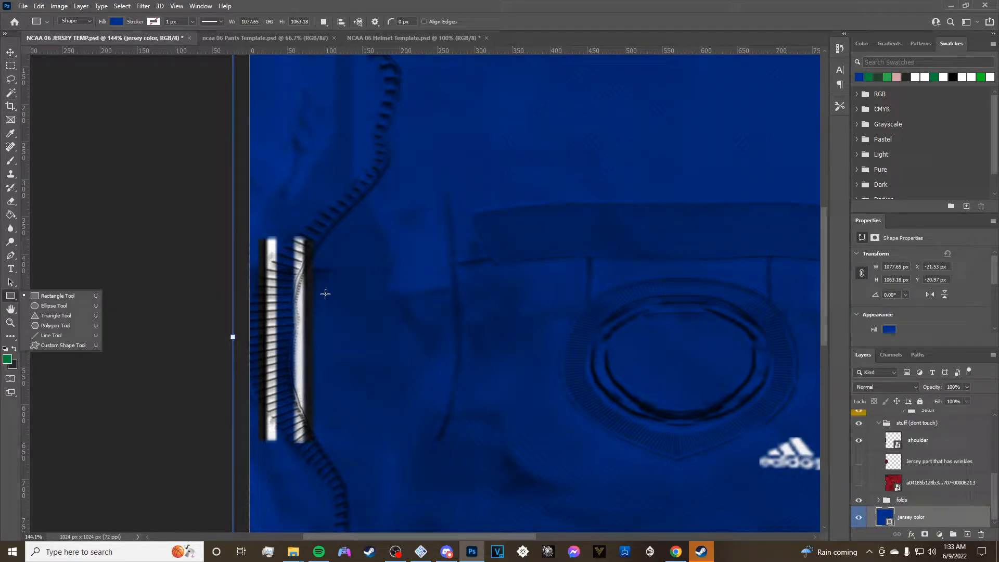
left_click(67, 296)
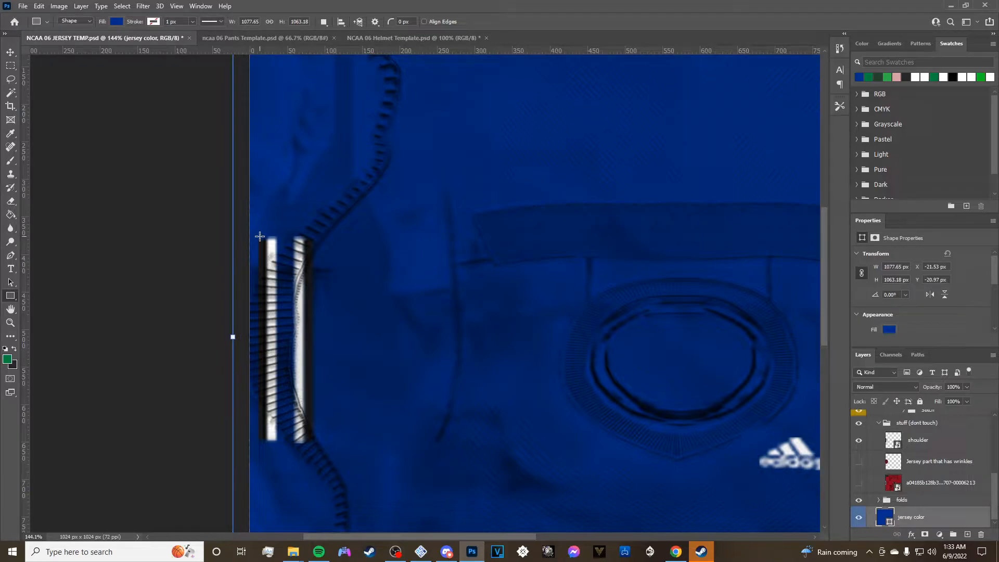
left_click(7, 359)
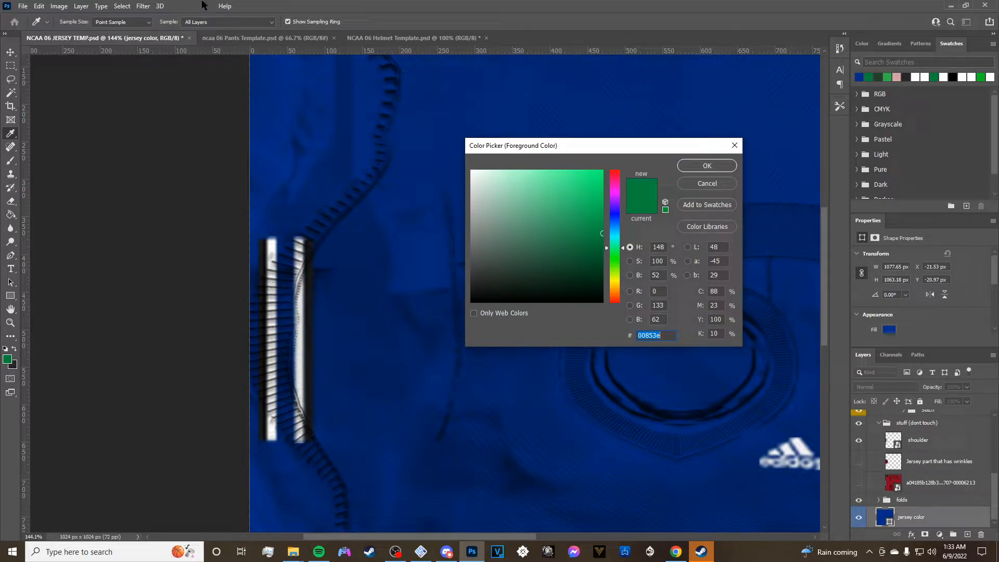
key("alt+Tab")
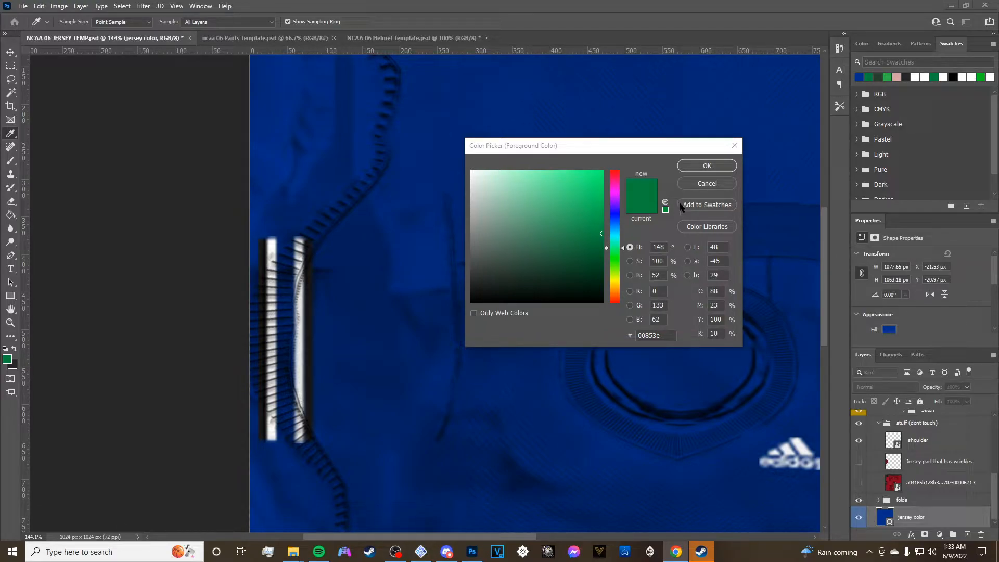
key("alt+Tab")
key("ctrl+v")
left_click(707, 166)
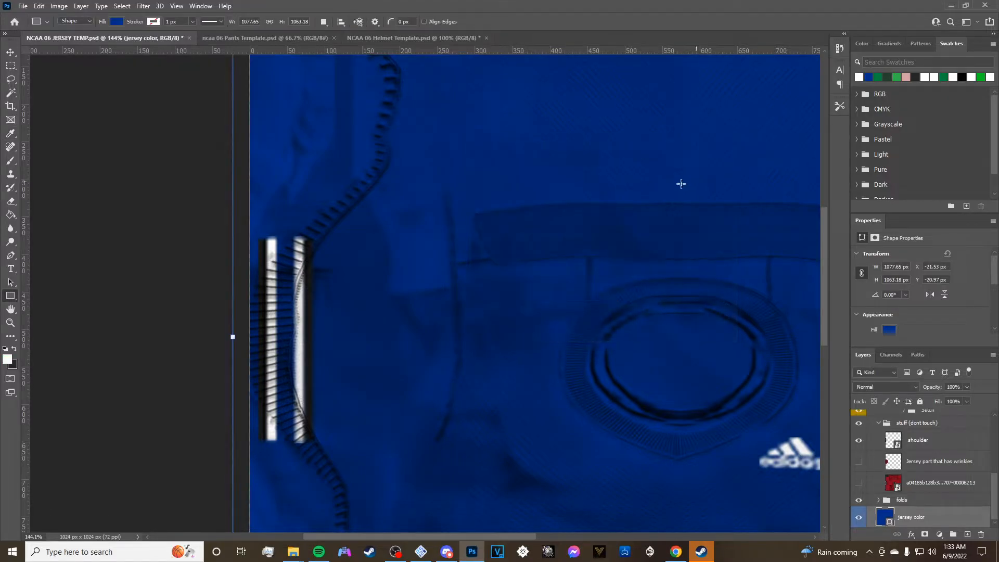
Draw a rectangle about 74 by 273 px over the sleeve stripes and fill it with white (ffffff).
left_click_drag(258, 238, 313, 442)
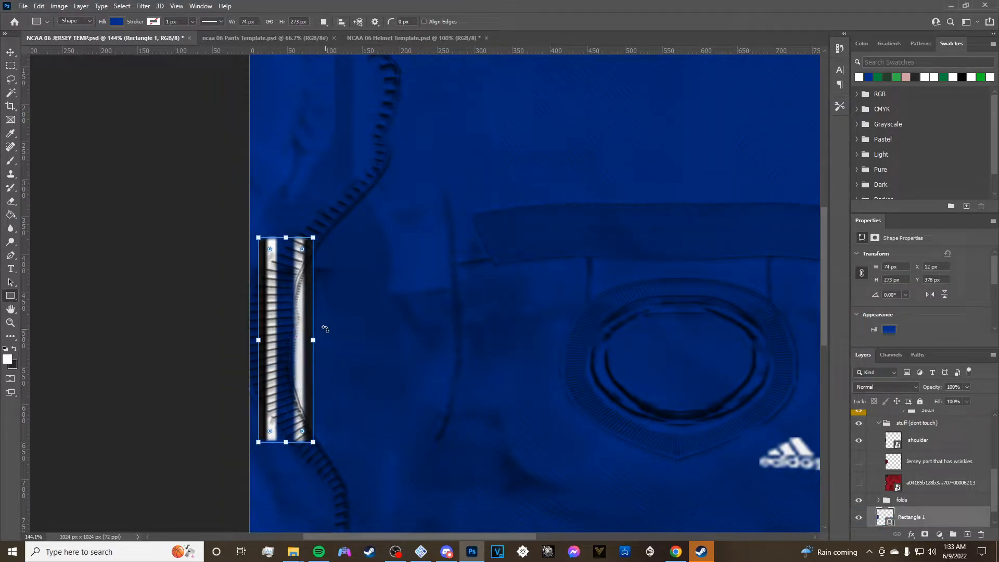
scroll(960, 294, "down", 2)
left_click(886, 314)
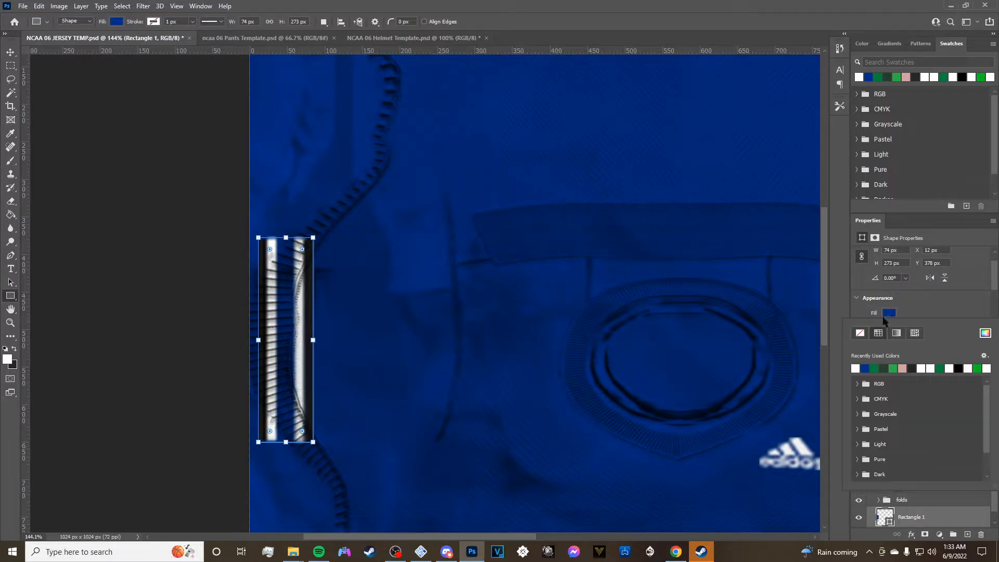
left_click(856, 368)
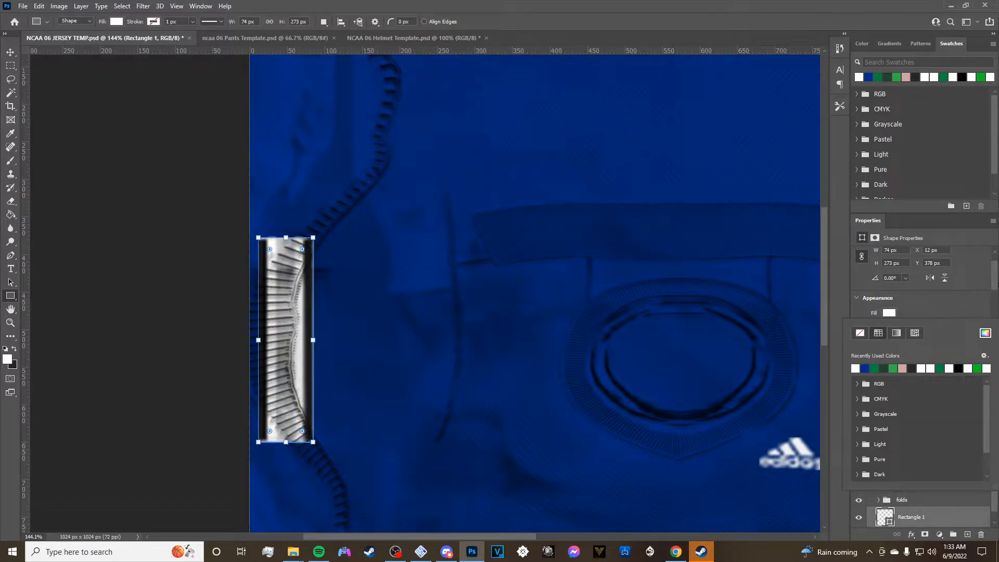
left_click(985, 334)
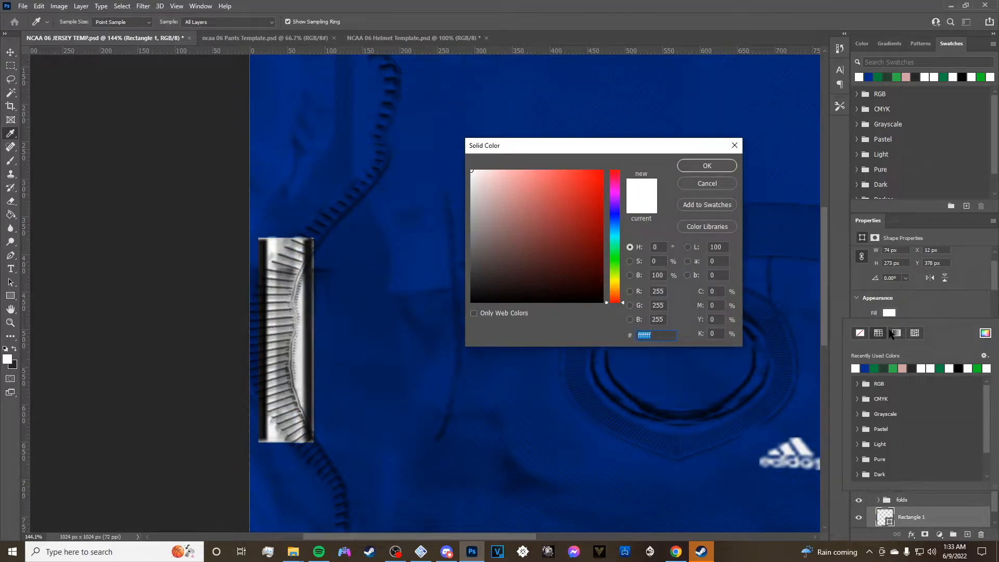
left_click(720, 165)
left_click(713, 171)
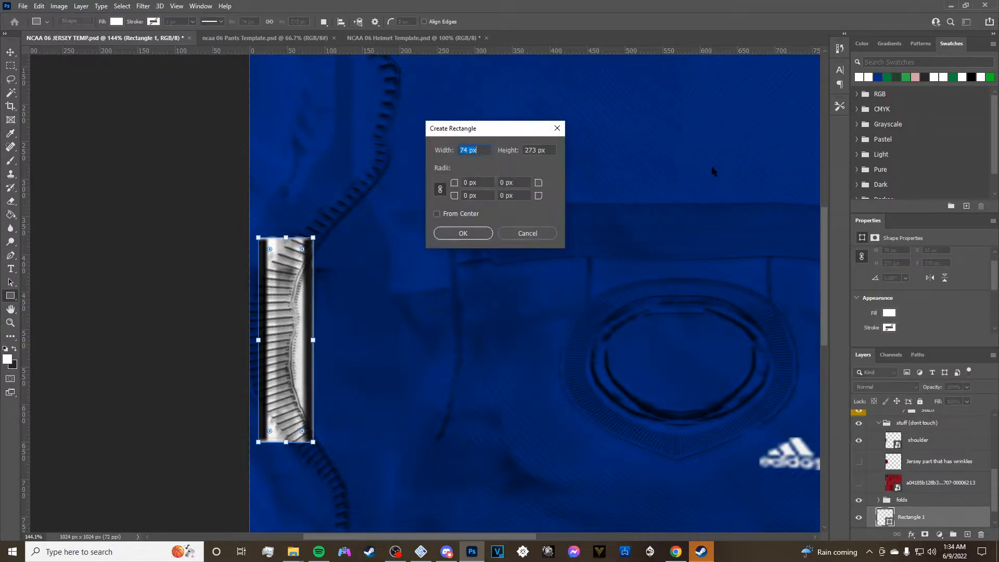
left_click(517, 236)
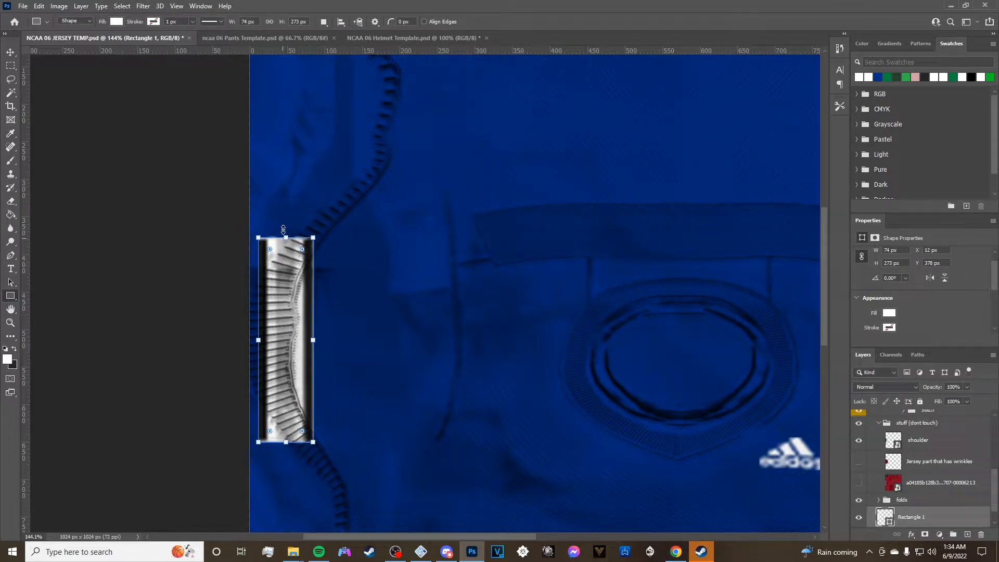
Extend the white sleeve rectangle upward to a height of 275 px and compare it with the shoulder layer hidden and shown.
left_click_drag(285, 235, 287, 233)
left_click(859, 441)
left_click(859, 441)
scroll(886, 463, "down", 2)
scroll(893, 469, "up", 2)
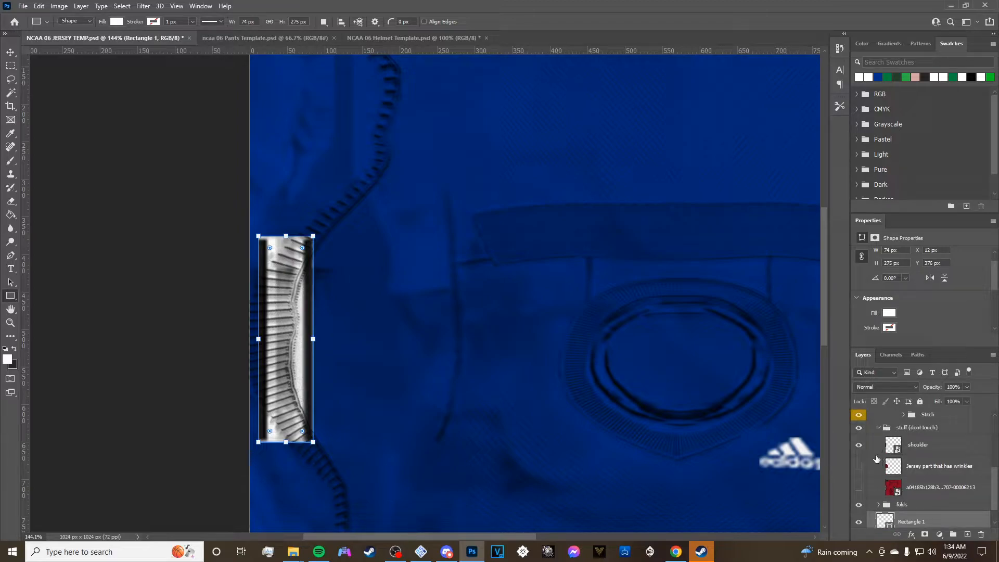
Compare the white sleeve rectangle with the shoulder layer shown and hidden, leave that layer hidden, and collapse the "stuff (dont touch)" group.
left_click(861, 447)
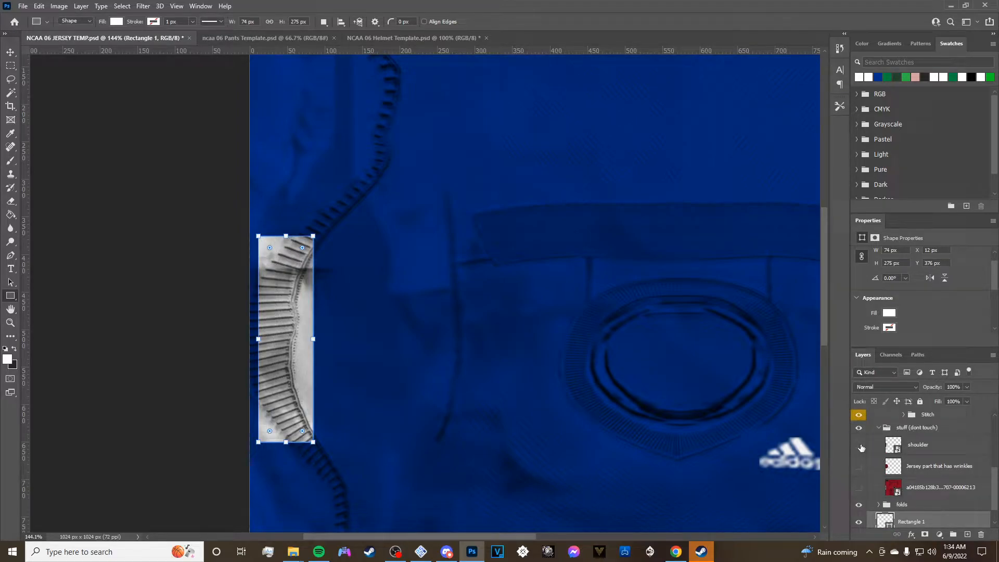
left_click(860, 447)
left_click(859, 447)
left_click(878, 428)
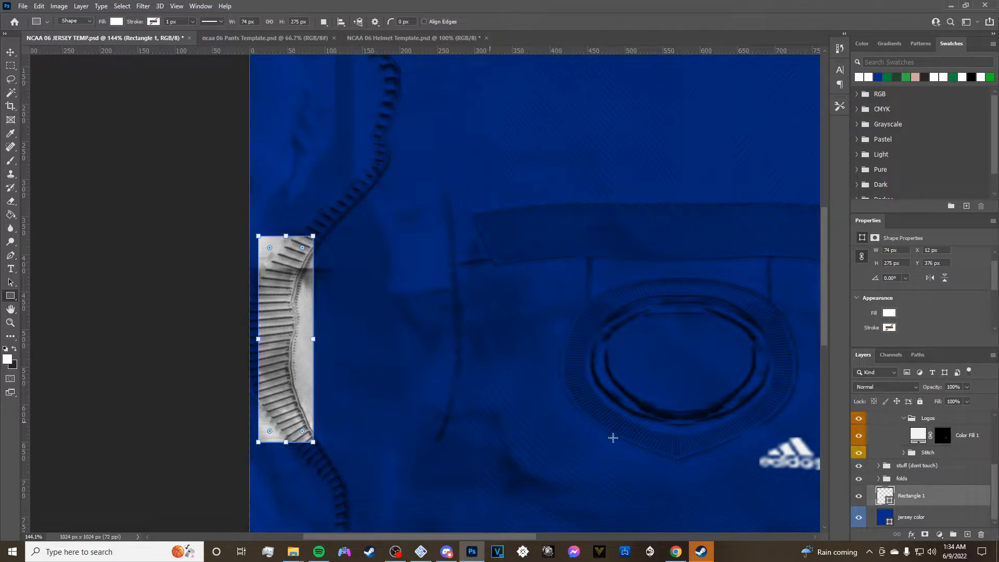
Add a new layer above the white sleeve rectangle and set the foreground color to e31b23.
left_click(967, 534)
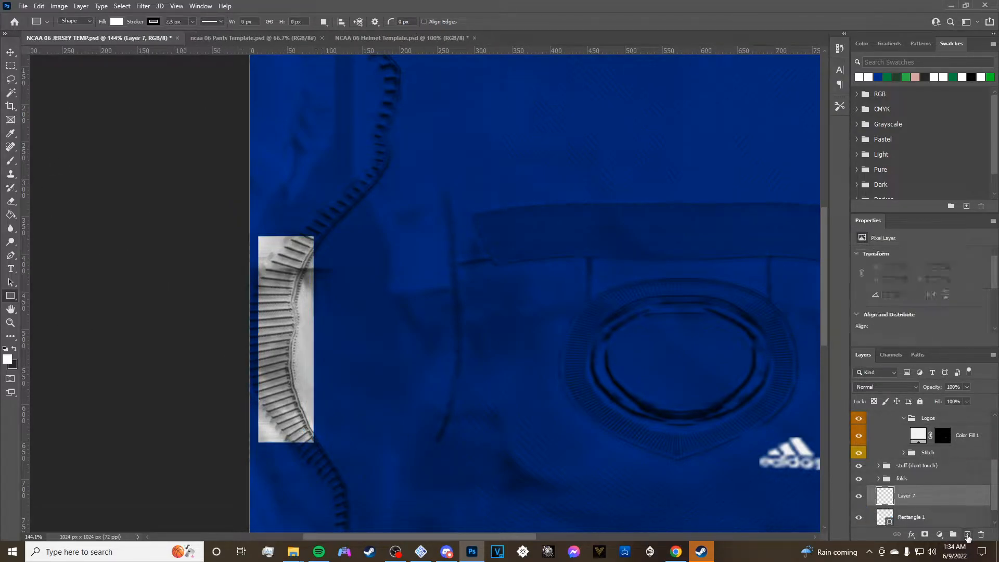
scroll(921, 494, "down", 1)
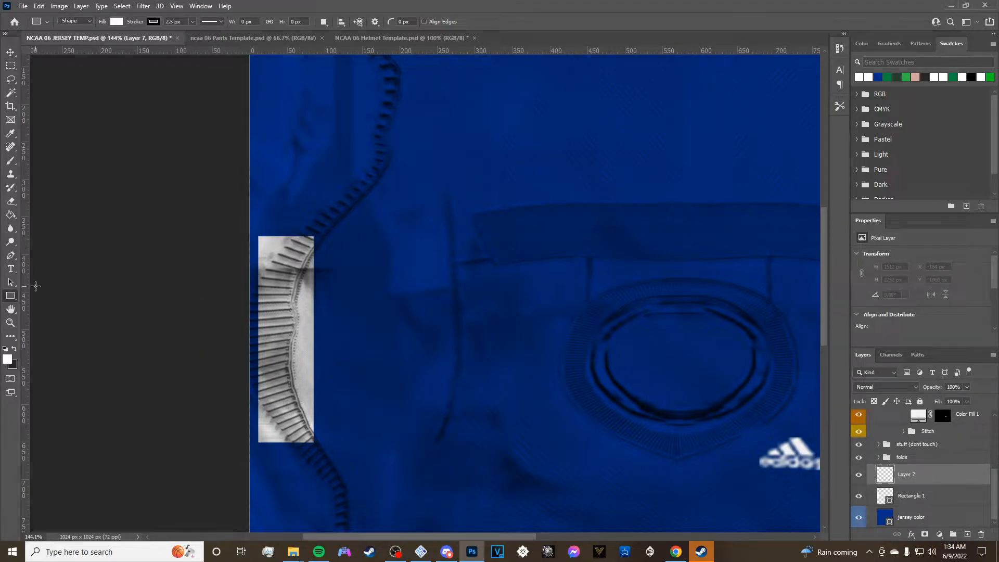
left_click(15, 351)
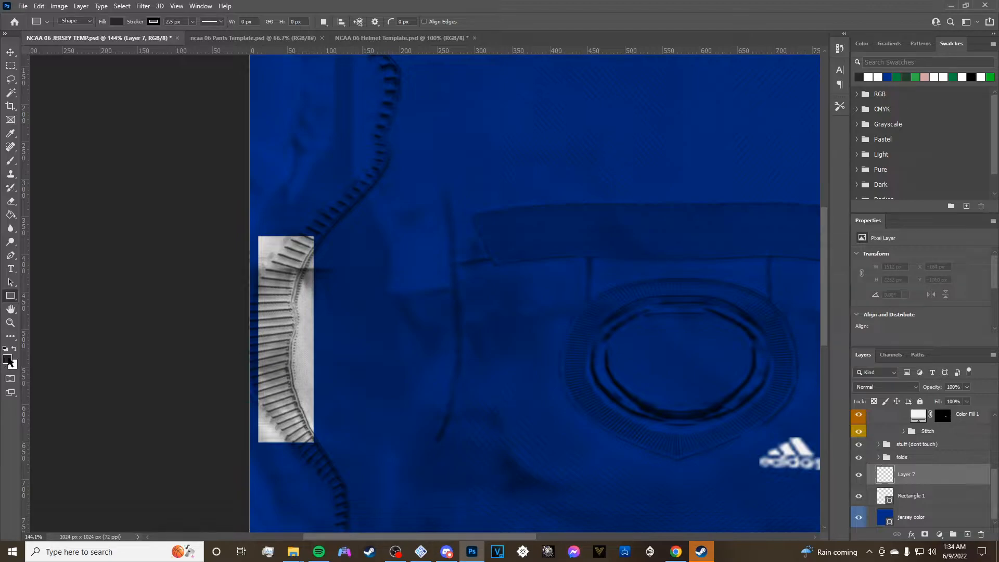
left_click(8, 359)
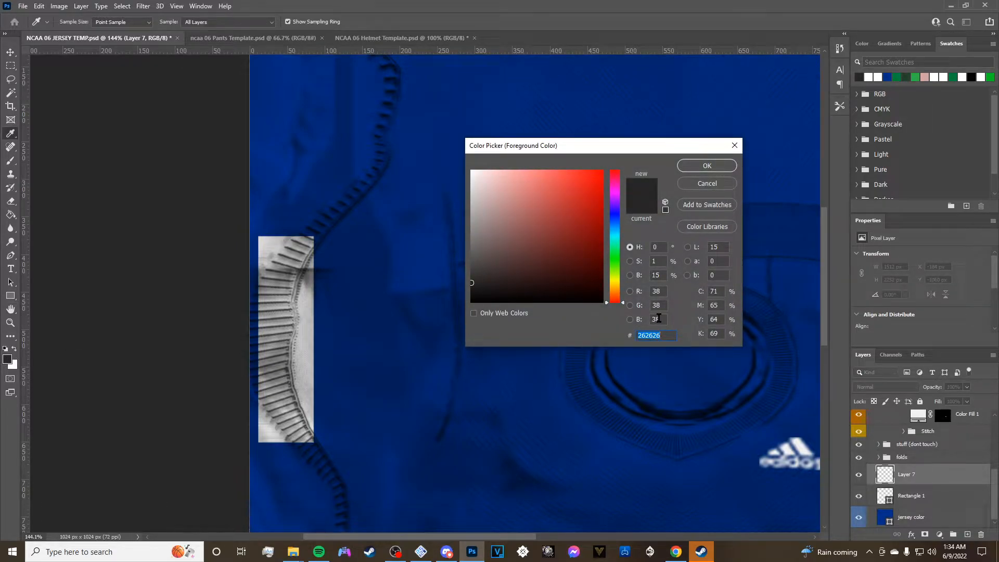
type("e3")
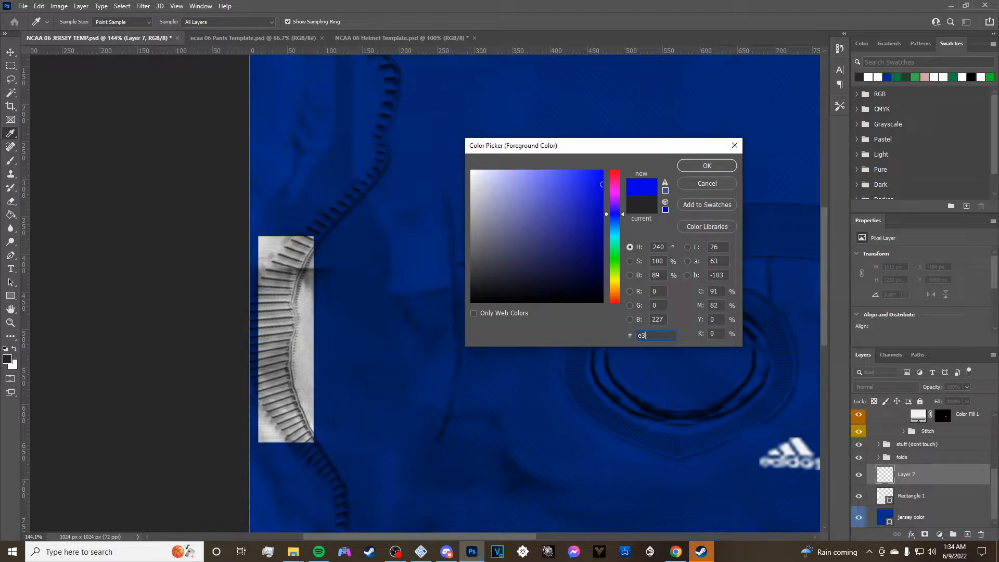
type("1b")
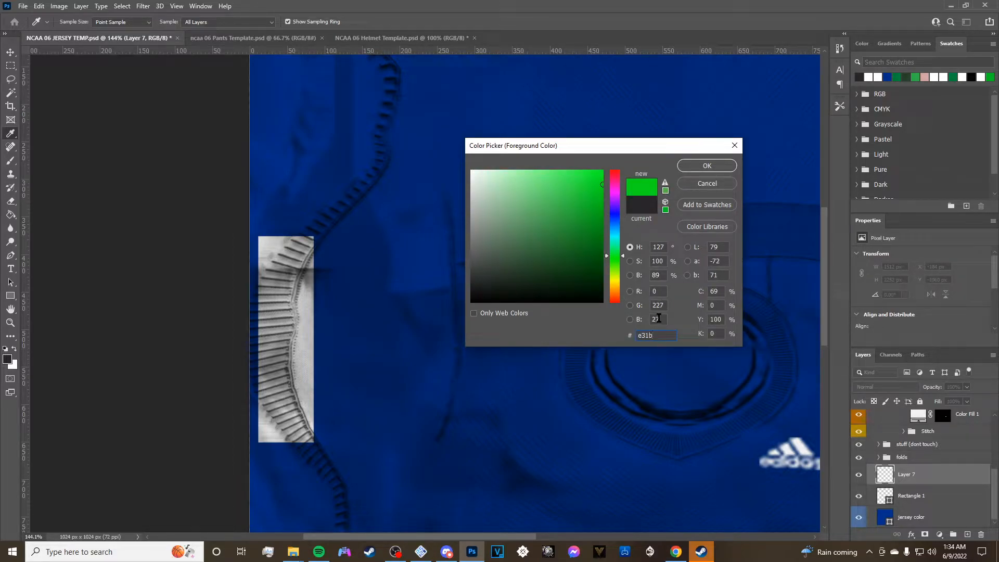
type("23")
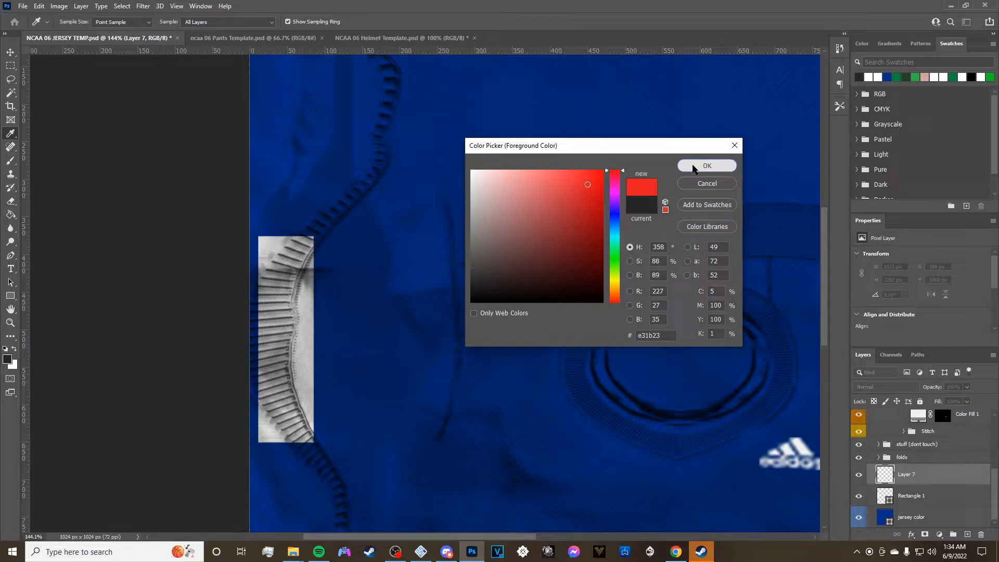
left_click(706, 165)
Draw a red rectangle about 32 by 275 px down the middle of the white sleeve rectangle and set its stroke width to 0 px.
key("u")
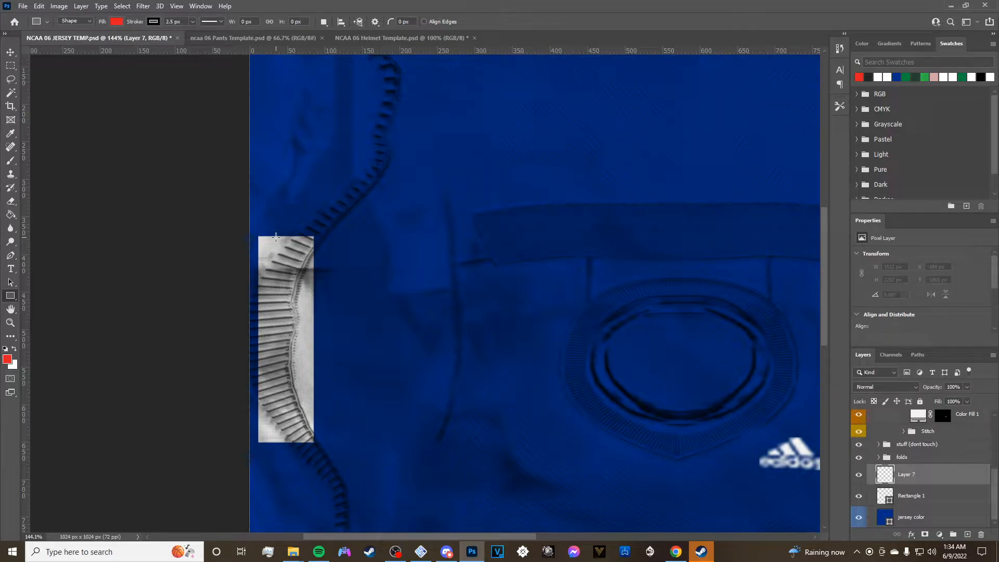
left_click_drag(275, 237, 298, 441)
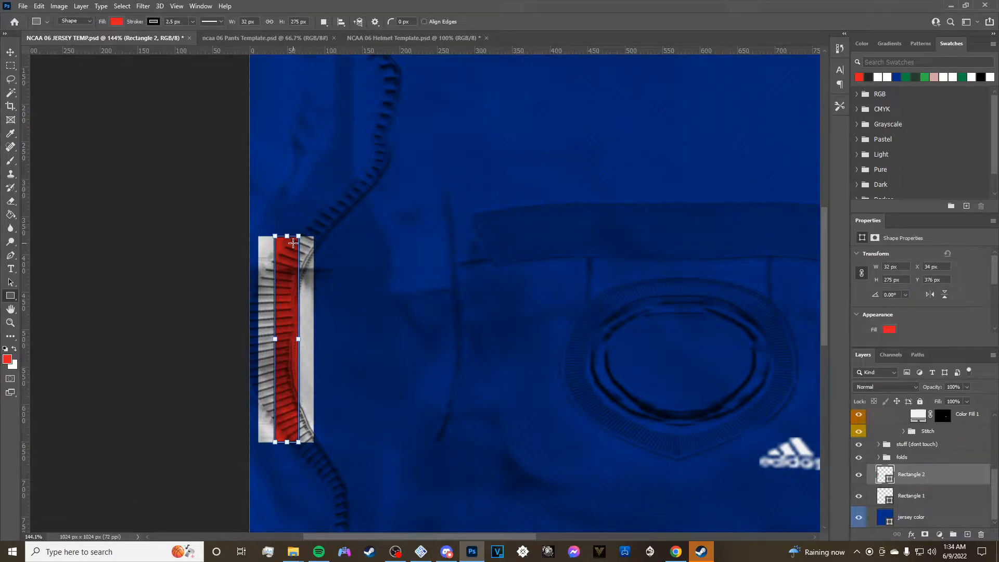
scroll(906, 326, "down", 1)
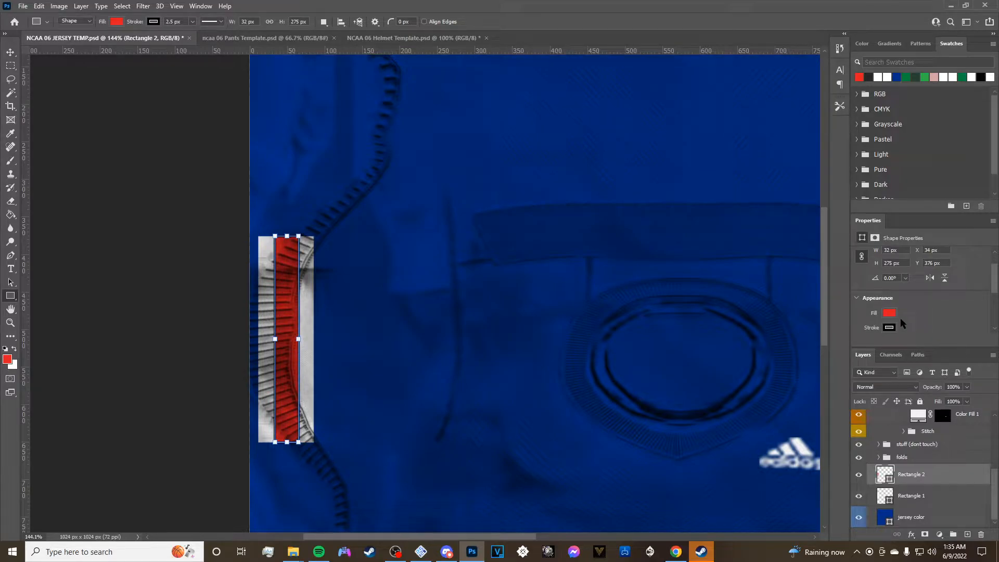
scroll(903, 323, "down", 1)
left_click(876, 326)
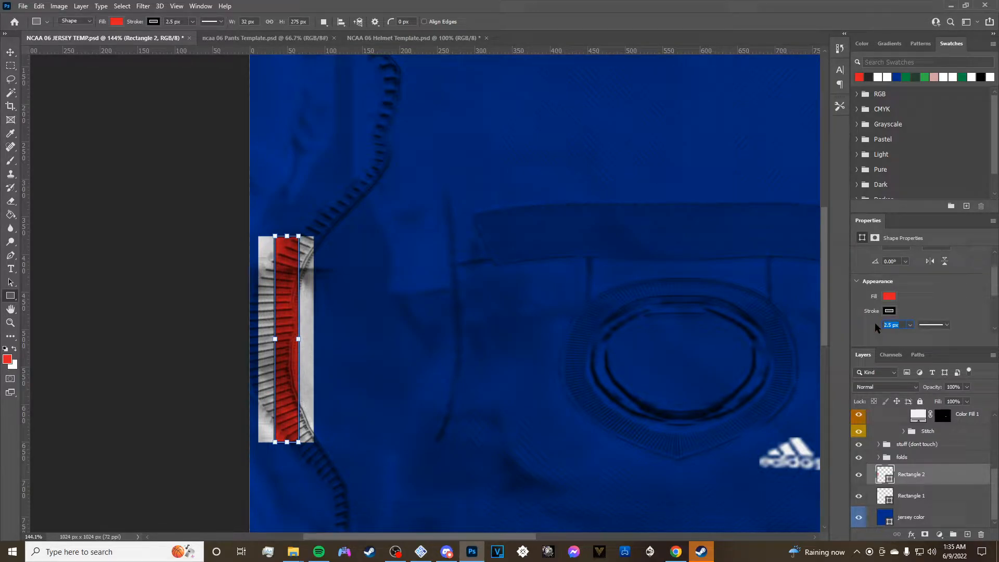
type("0")
key("Return")
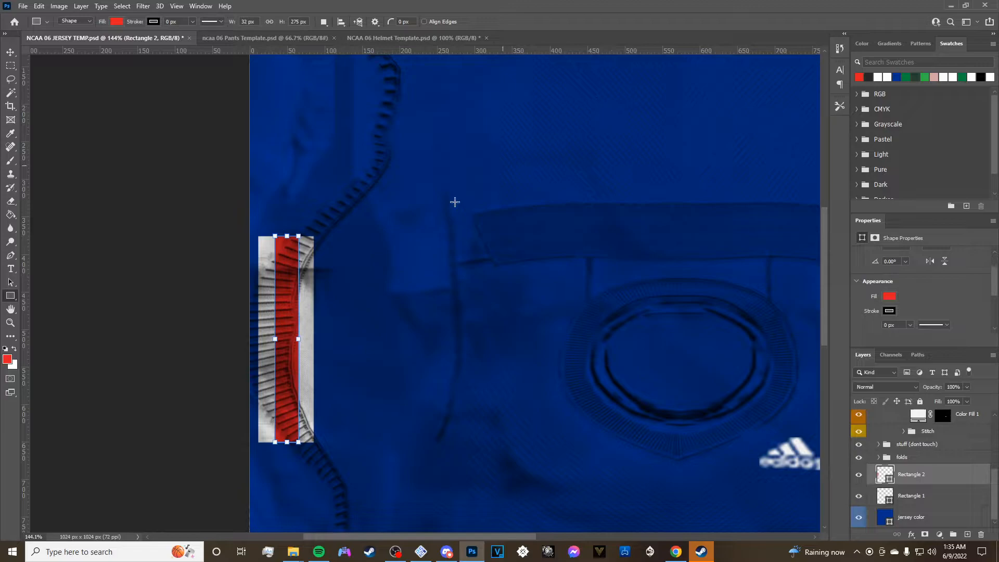
Adjust both long edges of the red sleeve stripe to make it about 38 px wide, and deselect it with the Move Tool.
scroll(352, 320, "up", 5)
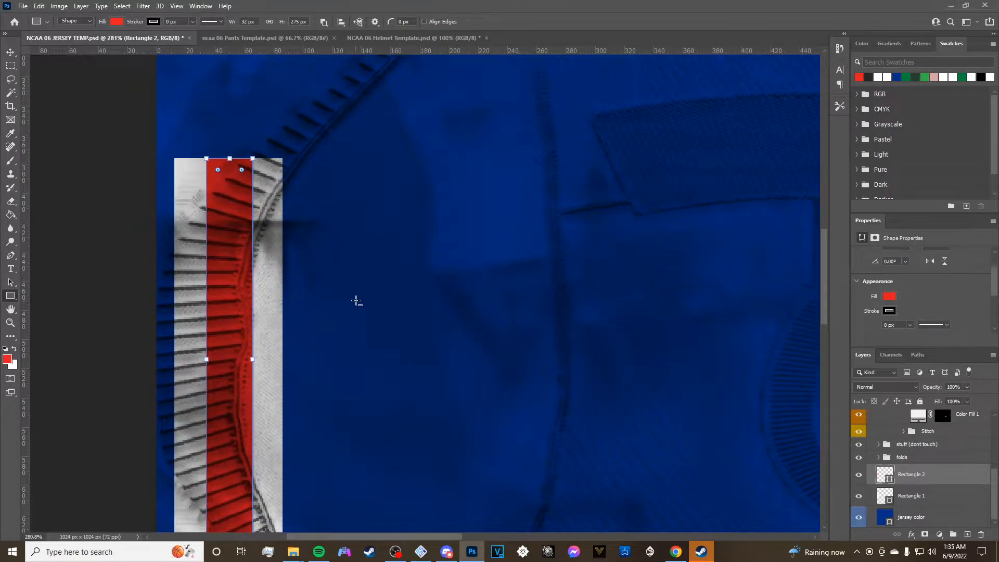
left_click_drag(417, 536, 392, 536)
scroll(381, 281, "down", 1)
scroll(380, 273, "down", 2)
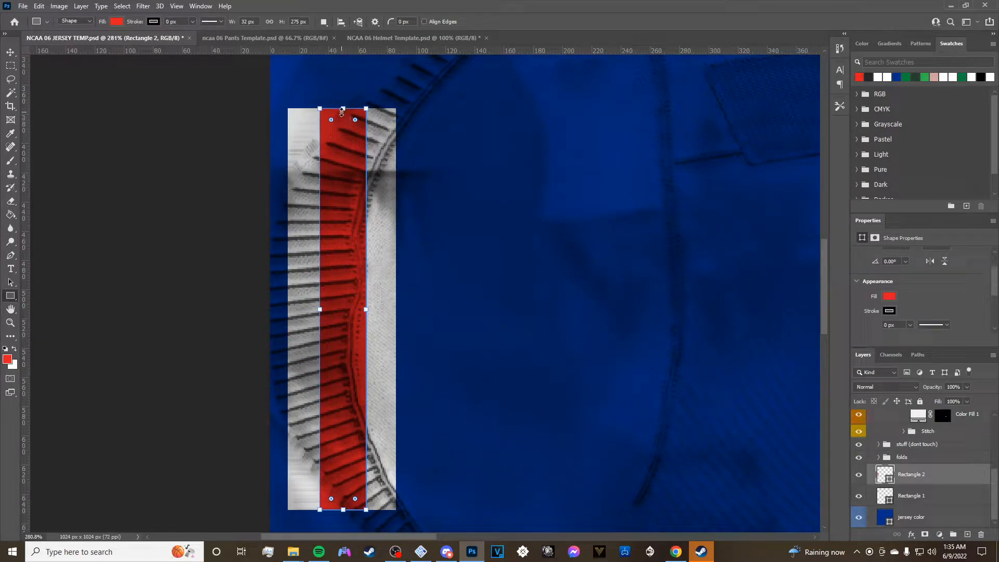
left_click_drag(367, 309, 361, 309)
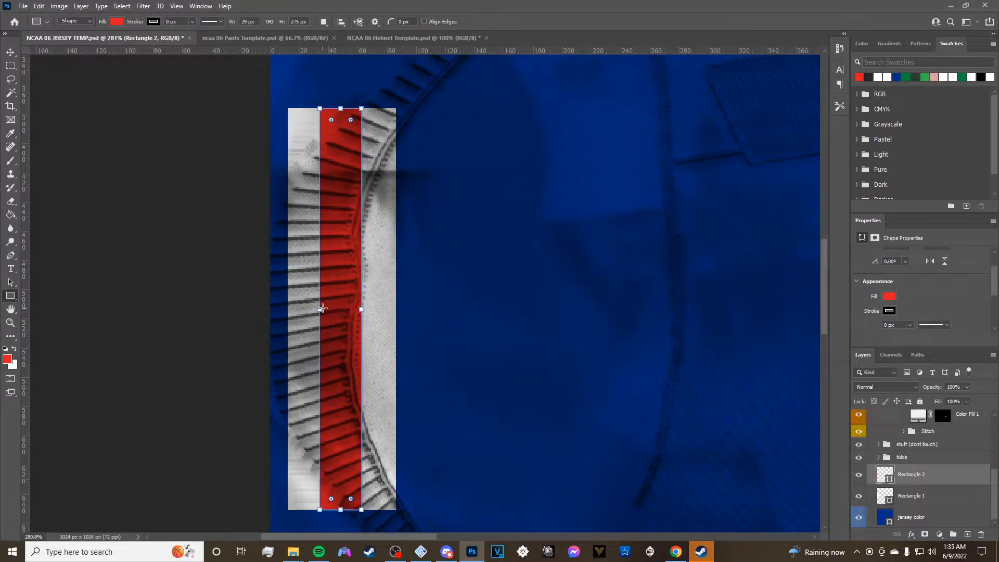
left_click(319, 309)
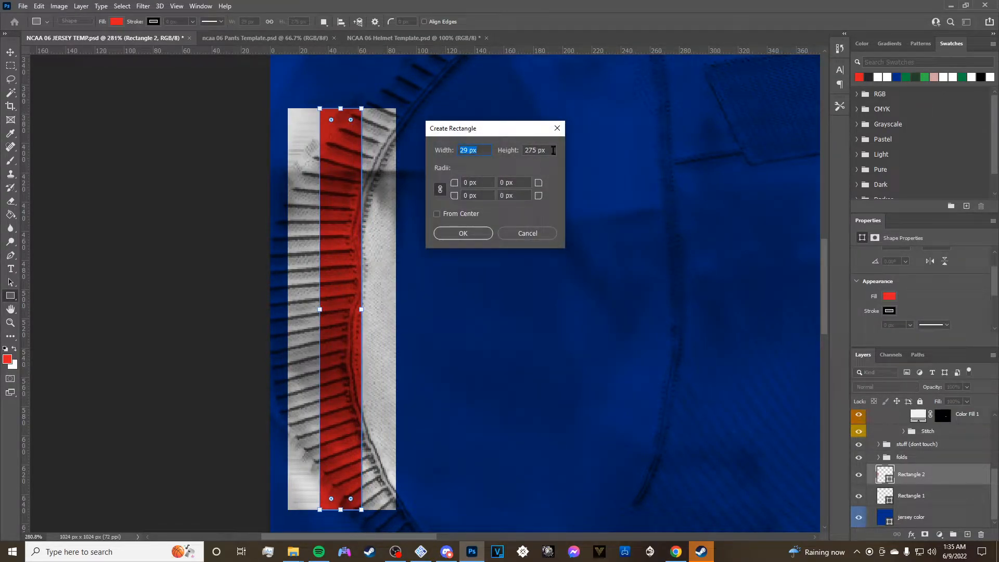
left_click(527, 233)
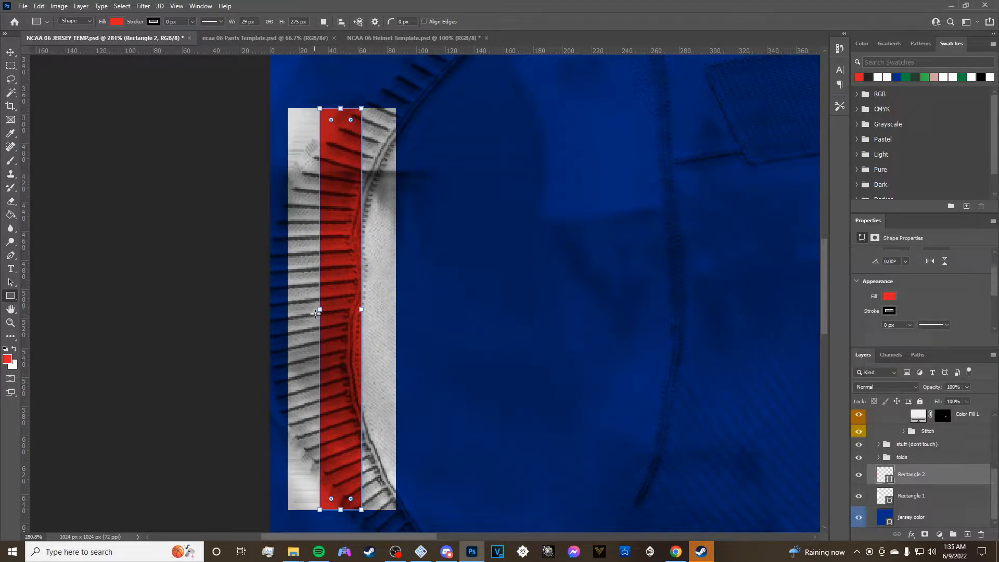
left_click_drag(319, 309, 373, 308)
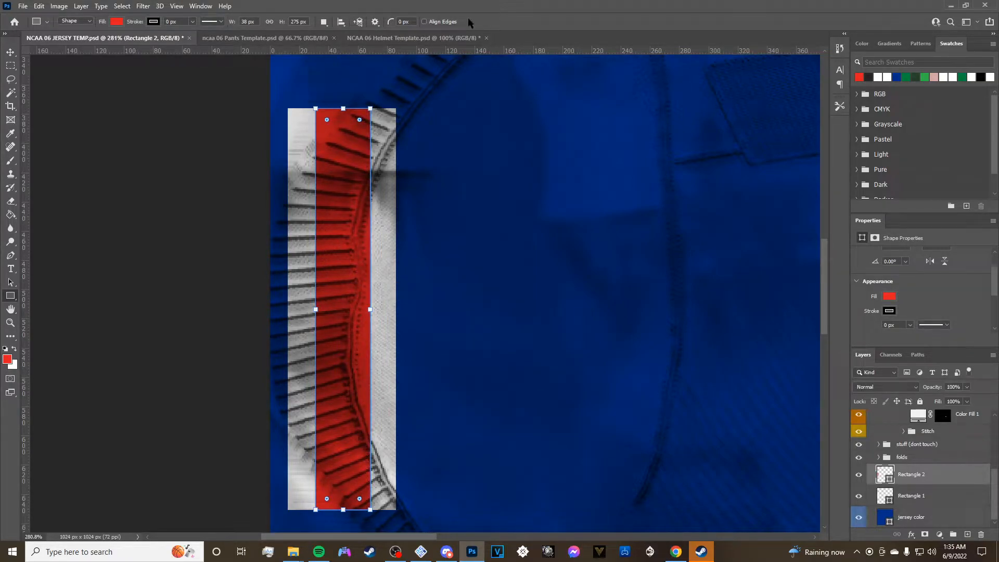
left_click(11, 52)
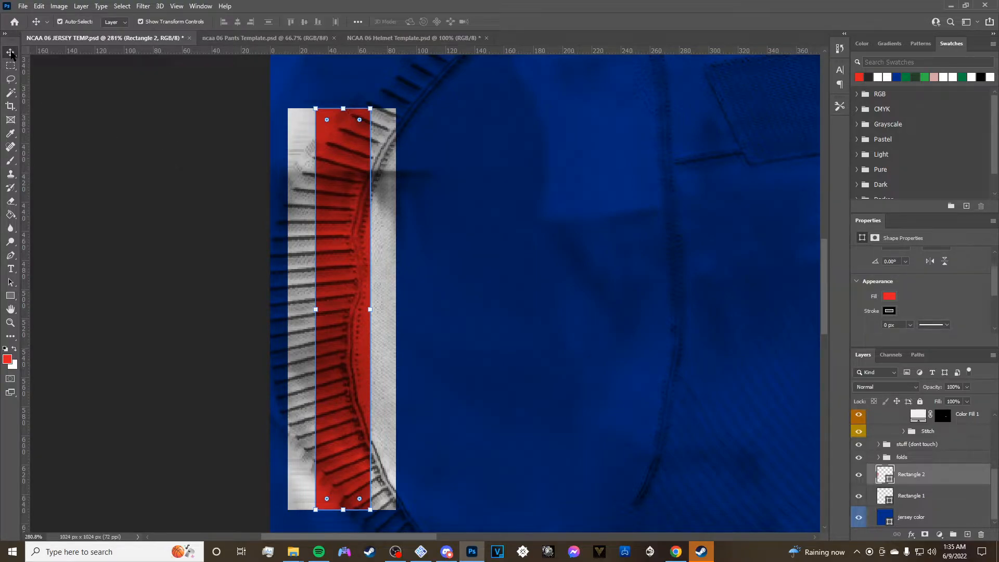
left_click(208, 131)
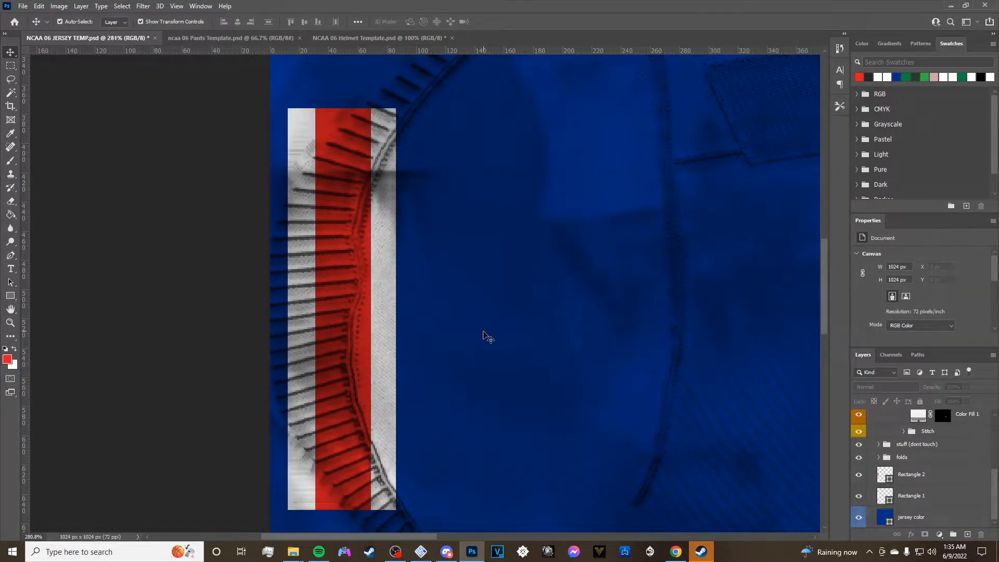
Examine the red and white sleeve stripes up close and against the rest of the jersey.
scroll(483, 334, "down", 1)
scroll(483, 334, "down", 6)
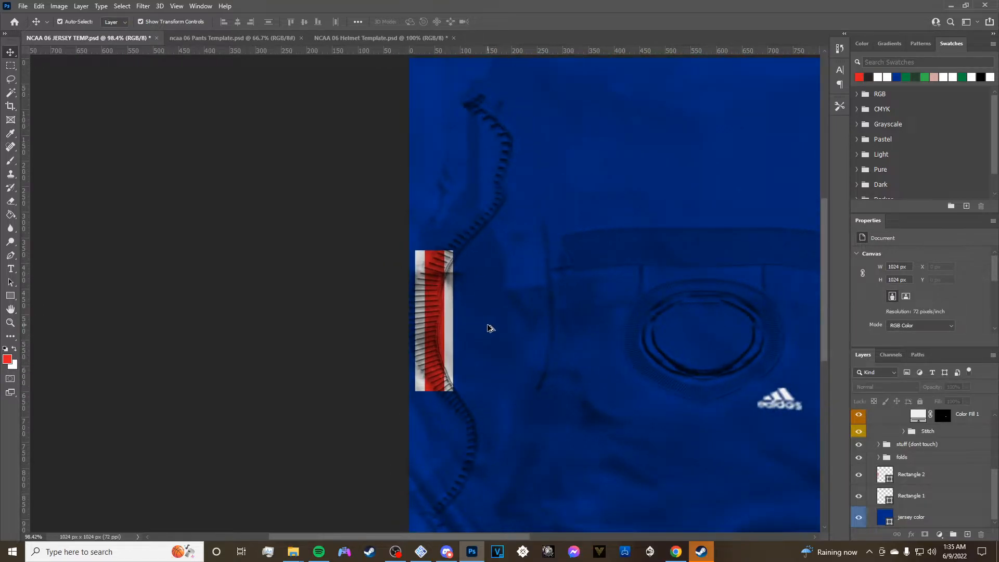
left_click_drag(503, 536, 576, 530)
scroll(476, 309, "up", 2)
scroll(476, 312, "up", 2)
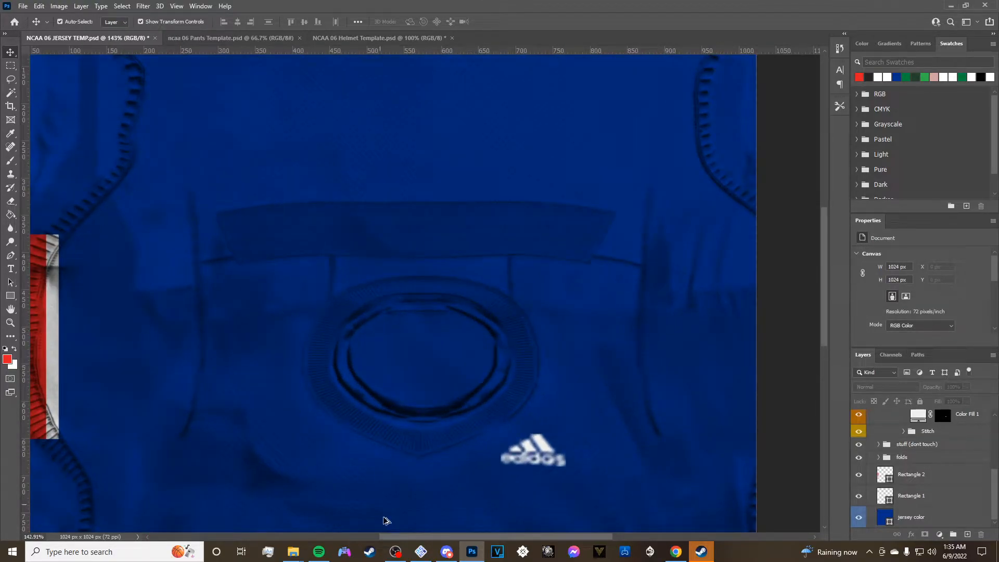
left_click_drag(395, 535, 364, 536)
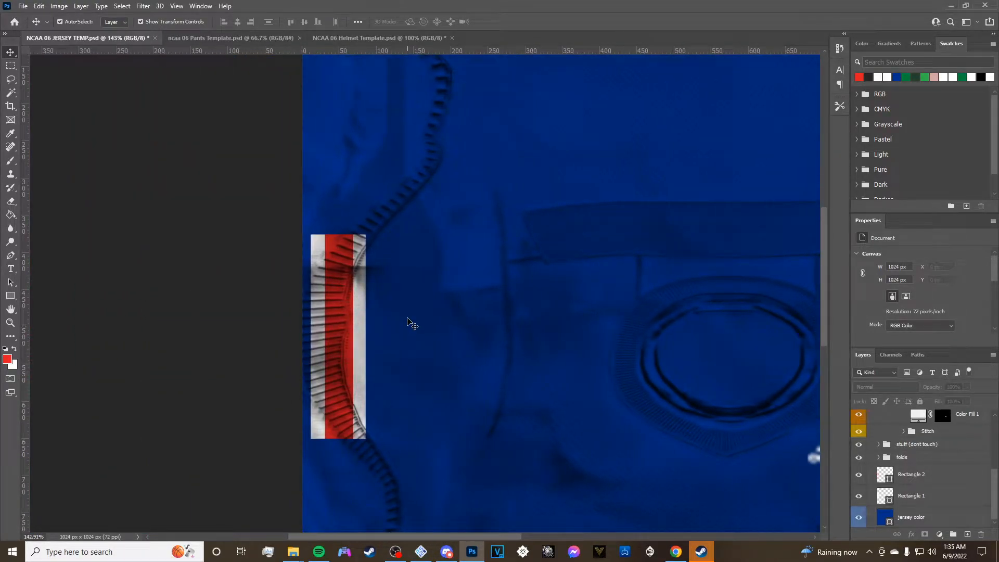
scroll(407, 320, "up", 1)
scroll(379, 323, "up", 5)
scroll(320, 209, "down", 2)
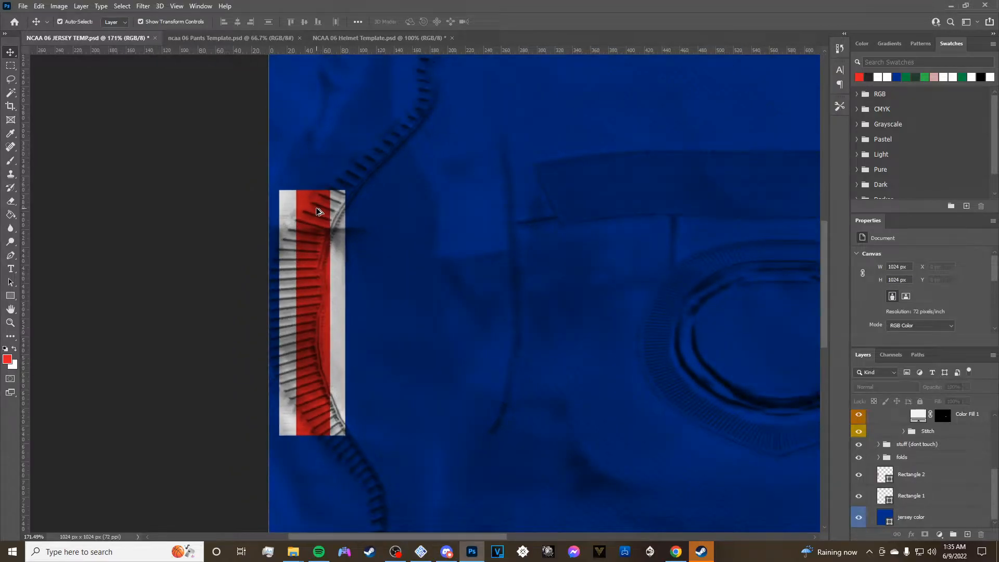
scroll(326, 332, "down", 4)
scroll(328, 333, "up", 5)
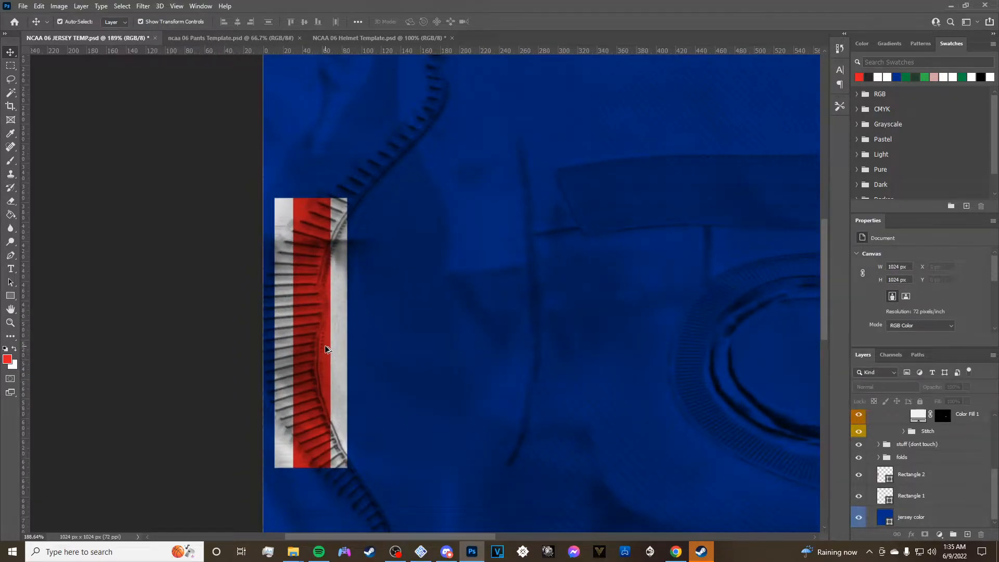
scroll(350, 316, "down", 2)
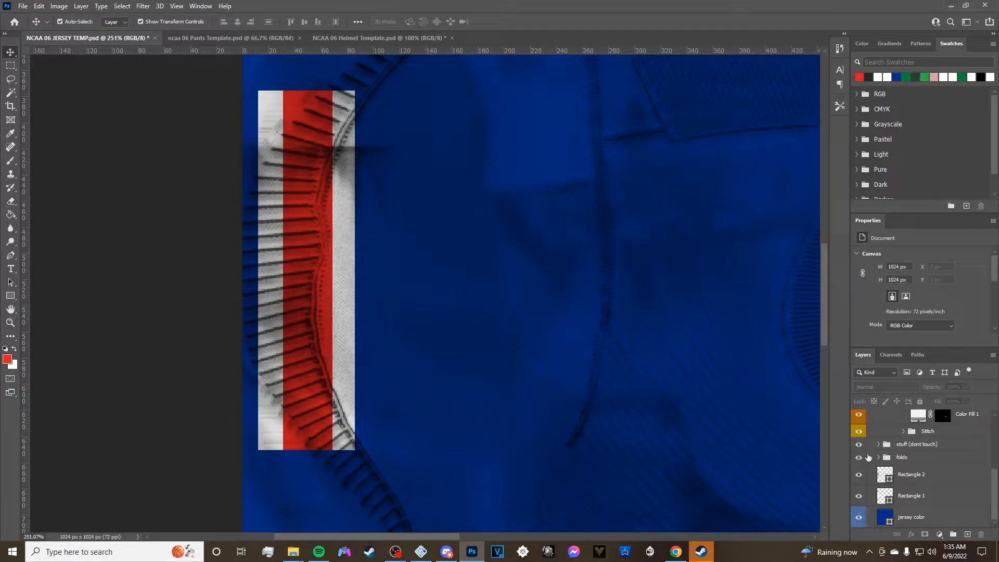
Check the stroke settings of the red and white sleeve rectangles, deselect them, and view the whole jersey.
left_click(914, 477)
scroll(925, 338, "down", 2)
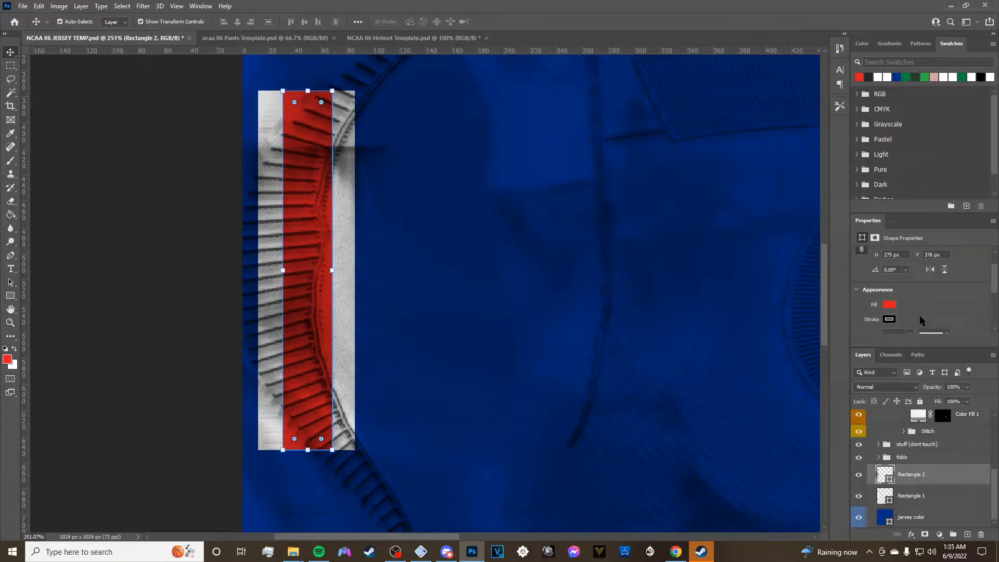
left_click(916, 497)
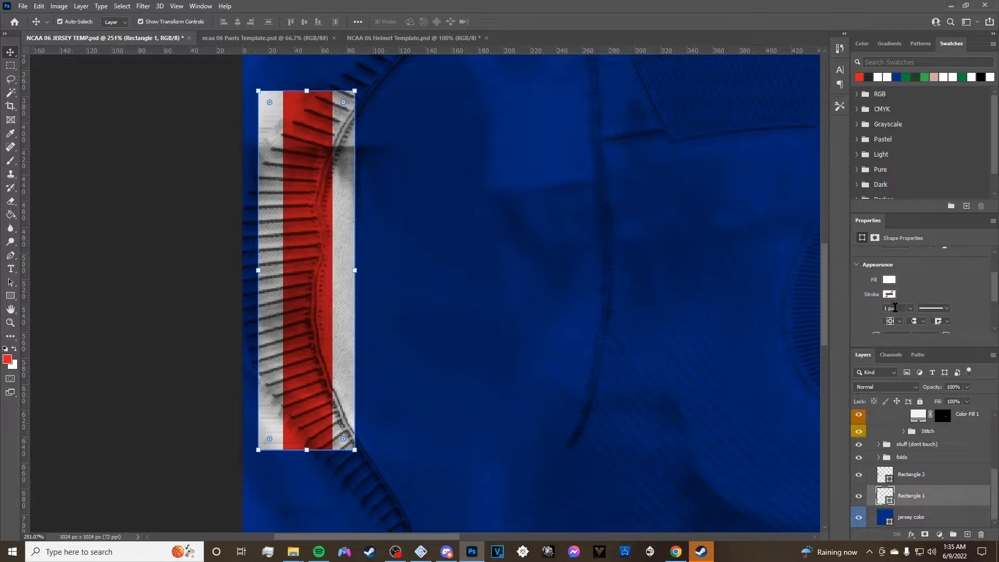
left_click(882, 310)
left_click(223, 299)
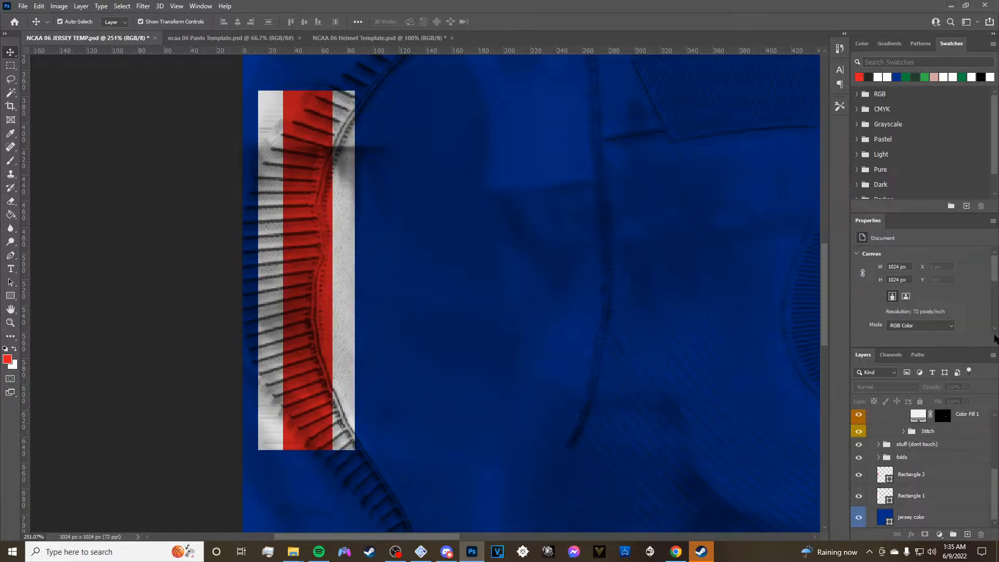
scroll(143, 337, "down", 3)
scroll(143, 337, "down", 2)
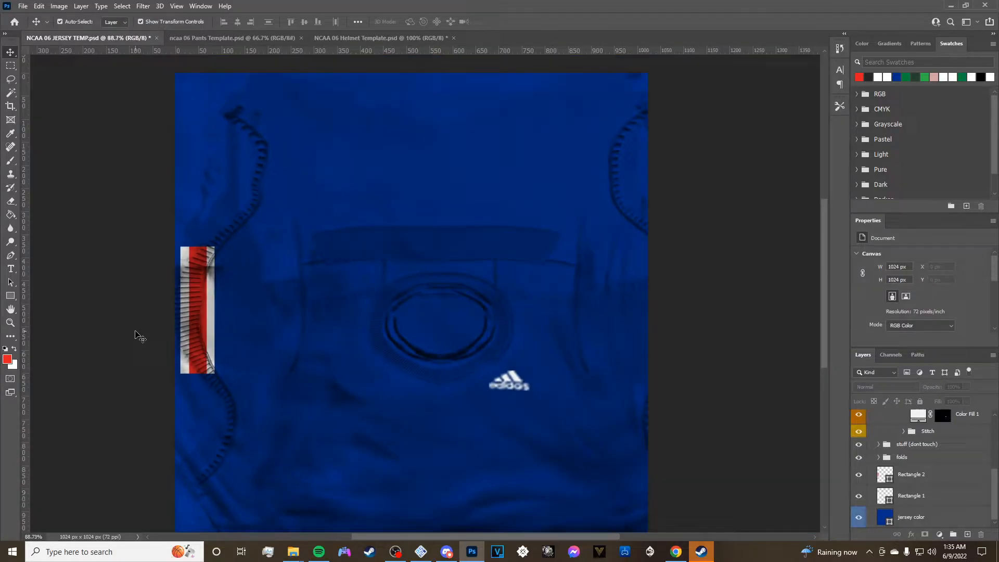
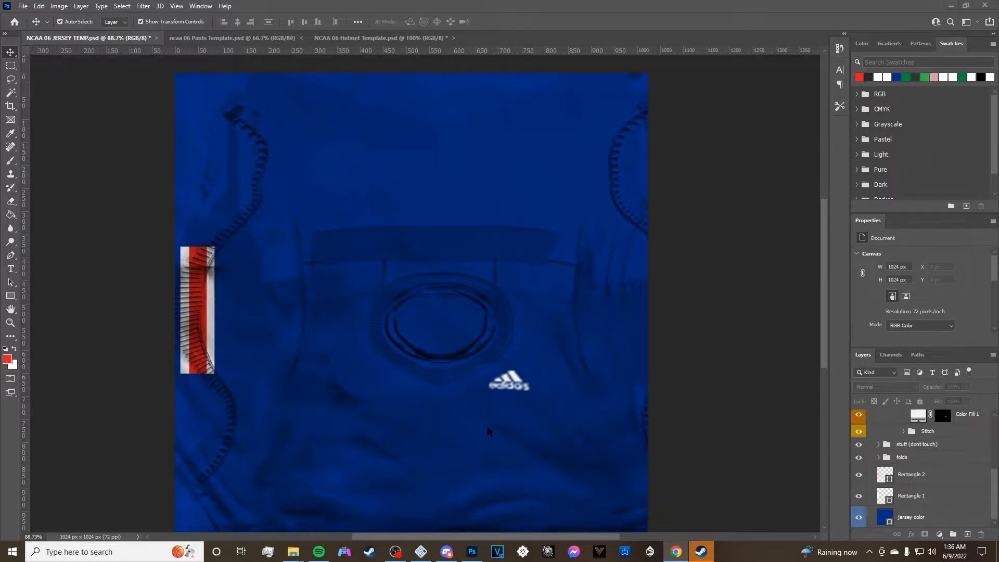
Locate the adidas logo's Color Fill 1 layer in the Logos group and check it by hiding and showing it.
scroll(488, 431, "up", 6)
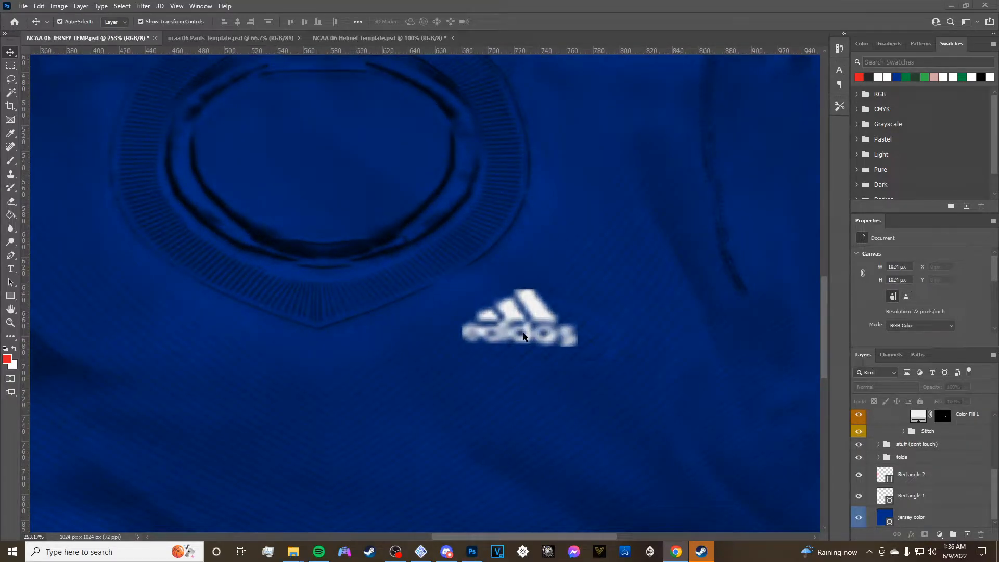
scroll(967, 491, "up", 3)
scroll(964, 488, "up", 3)
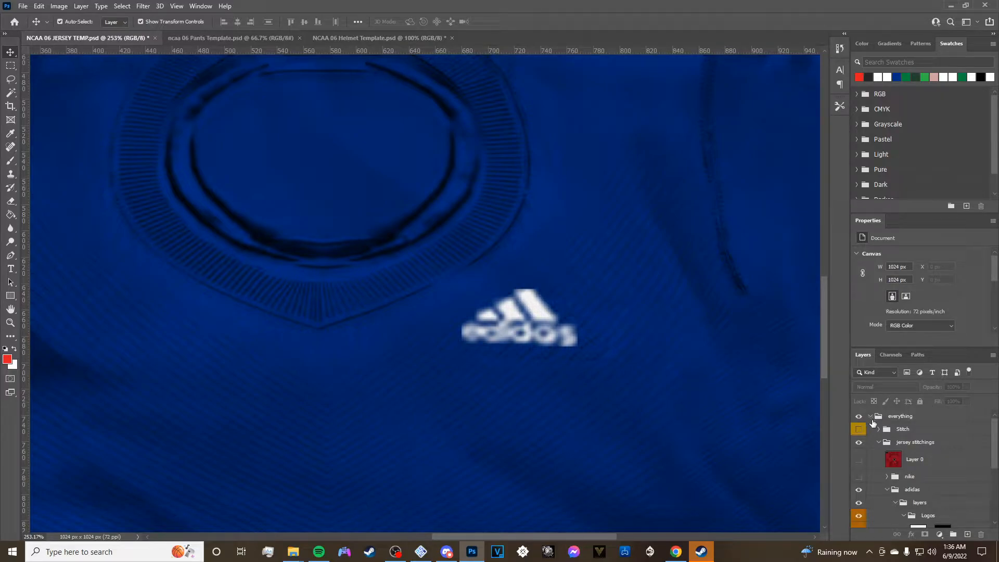
left_click(887, 490)
scroll(894, 485, "down", 3)
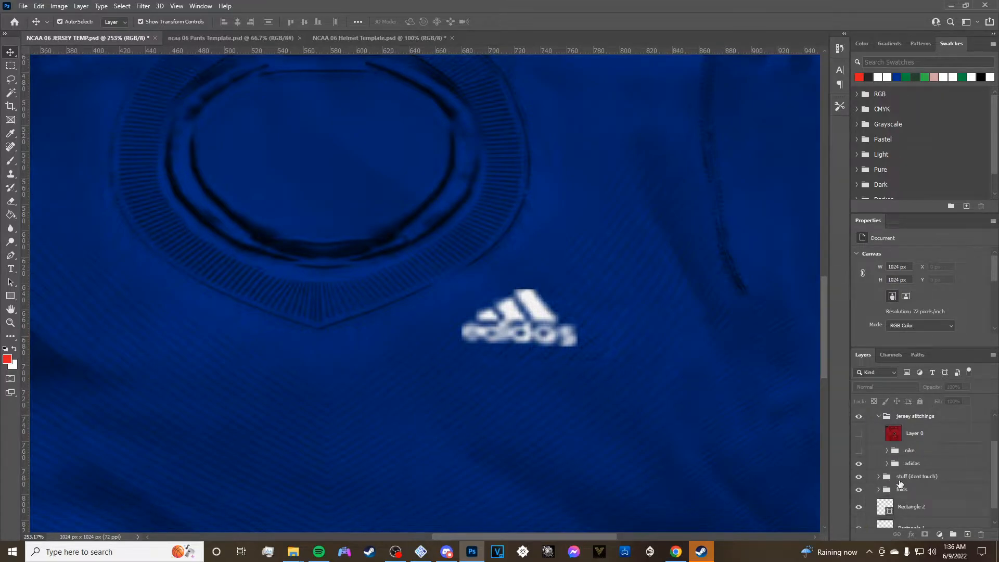
left_click(886, 450)
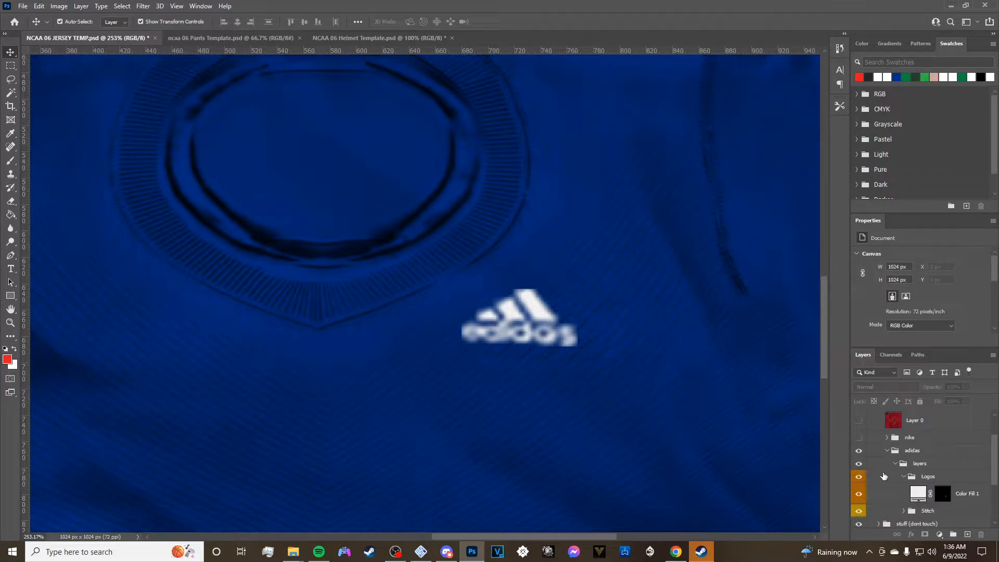
scroll(867, 485, "down", 1)
left_click(863, 482)
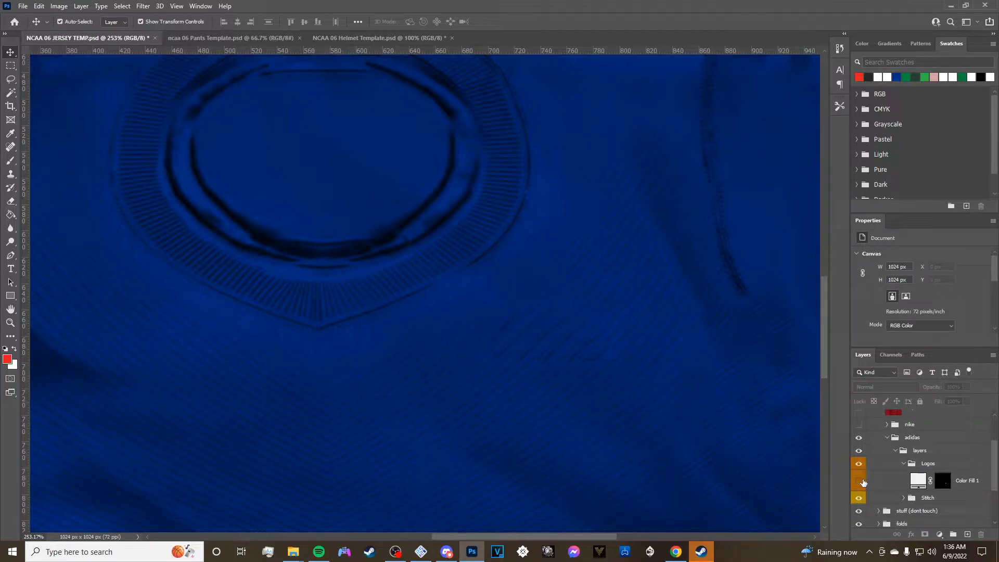
scroll(535, 291, "down", 1)
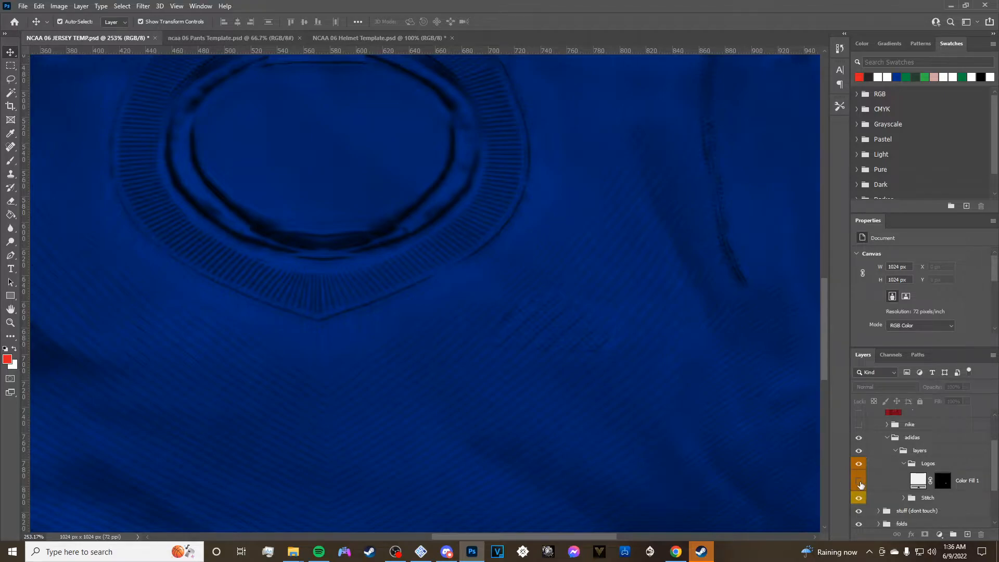
left_click(860, 482)
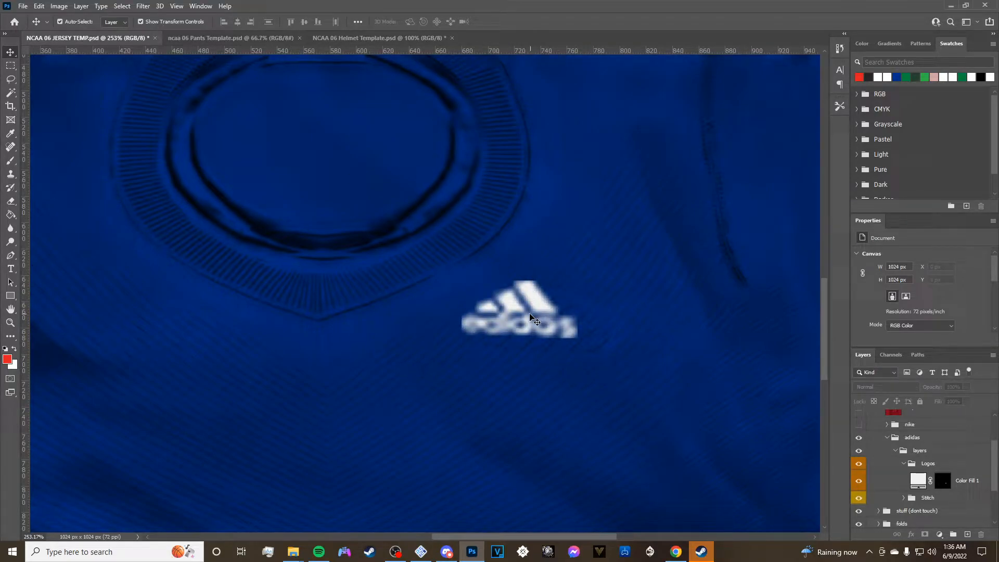
scroll(490, 341, "down", 3)
scroll(491, 342, "down", 4)
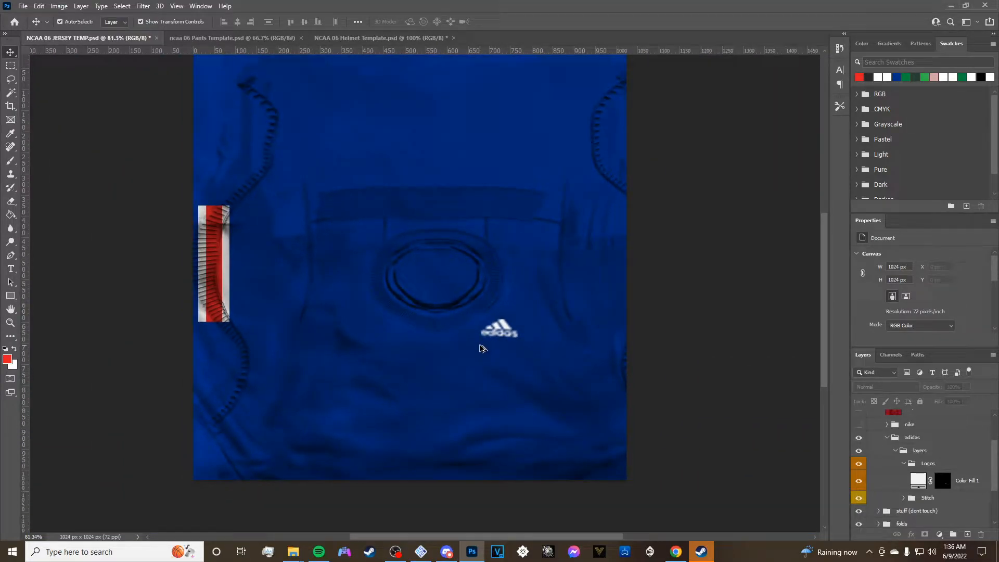
scroll(491, 348, "up", 3)
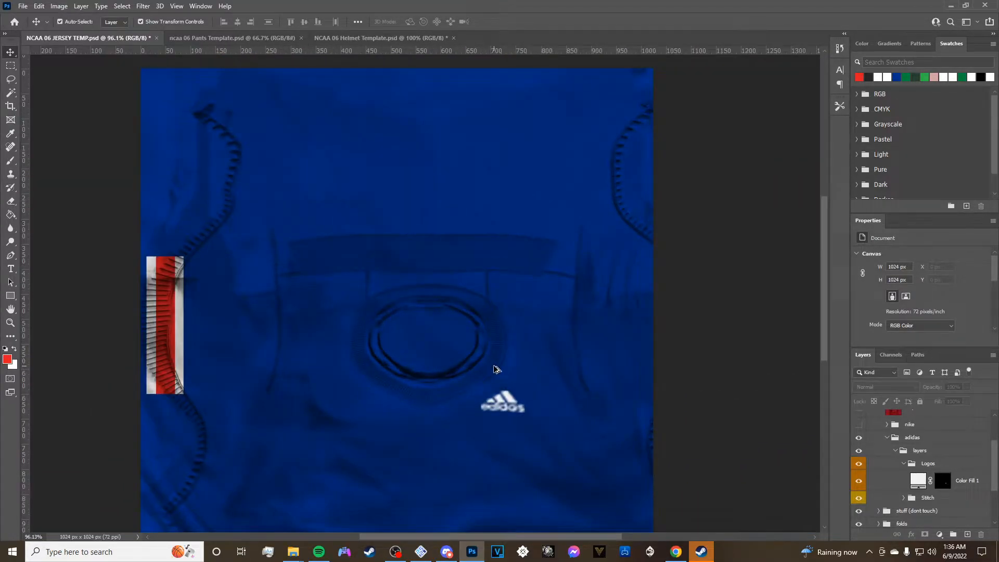
scroll(502, 366, "down", 2)
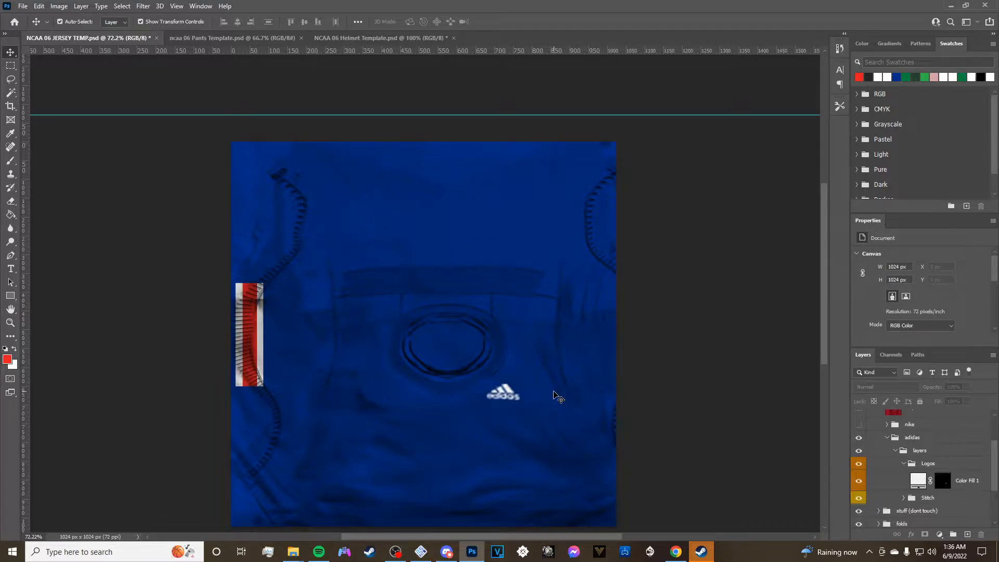
scroll(555, 396, "up", 2)
scroll(517, 401, "up", 1)
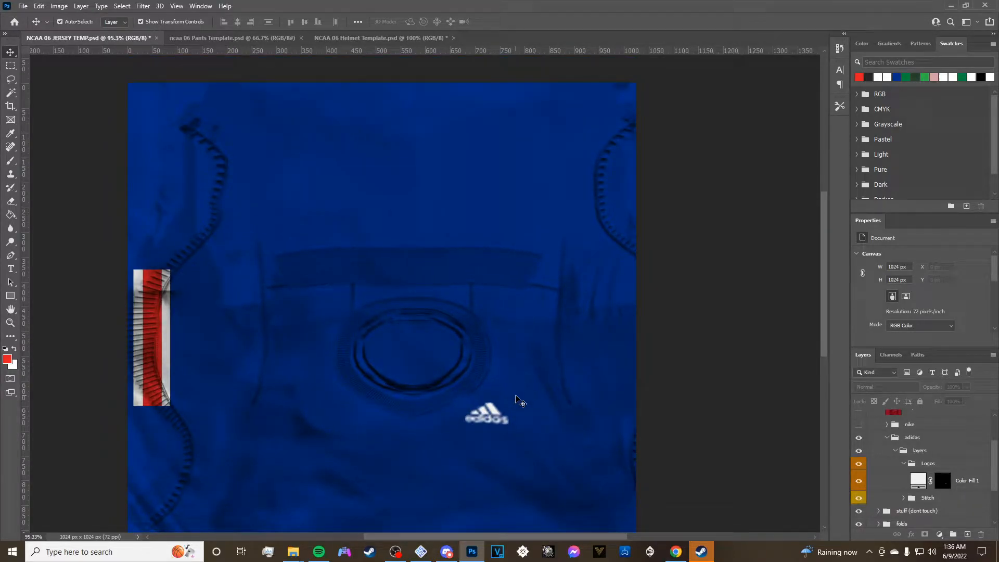
scroll(512, 374, "down", 2)
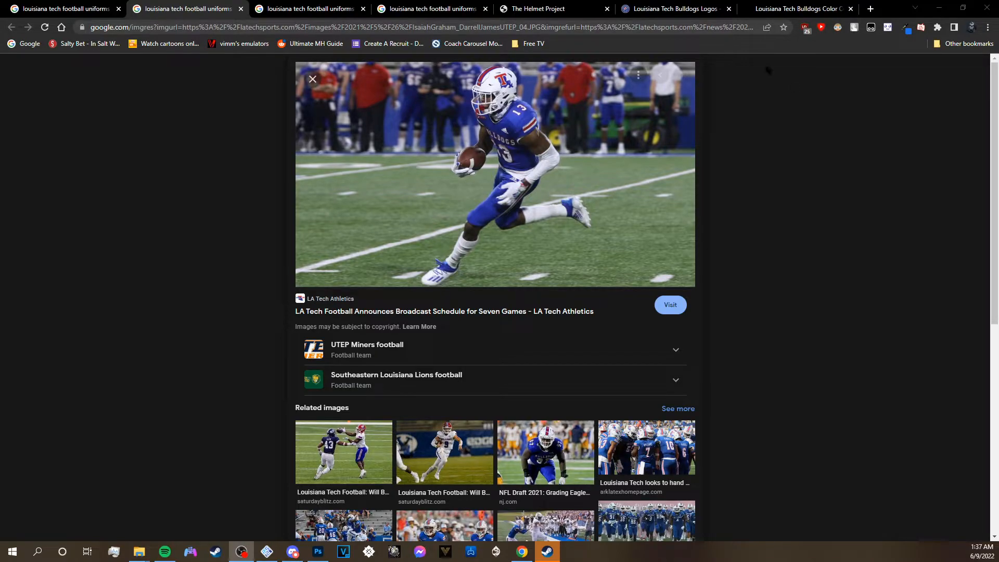
Switch to the browser and look through the Louisiana Tech Bulldogs logo history on SportsLogos.Net.
left_click(675, 9)
scroll(455, 263, "down", 8)
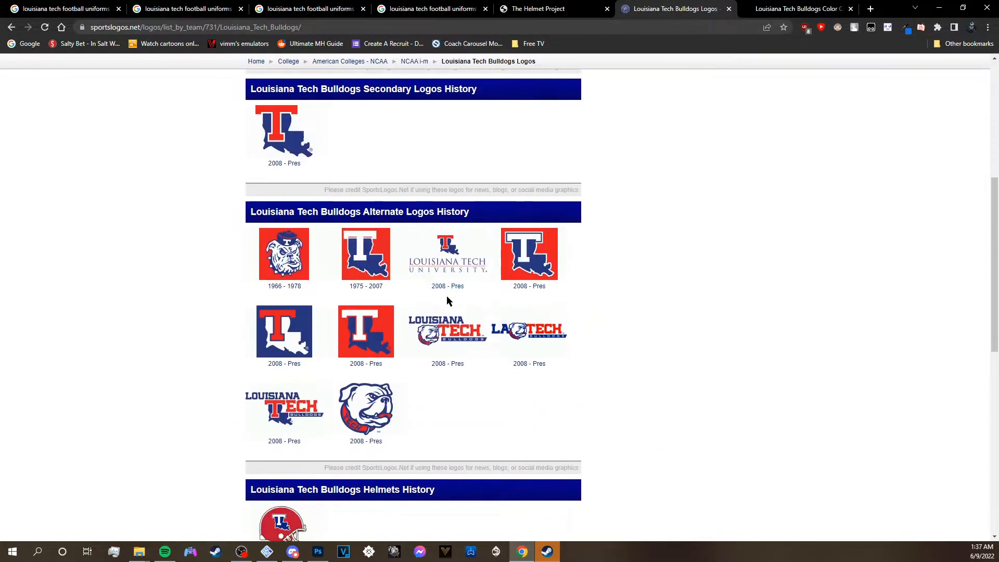
scroll(480, 330, "up", 3)
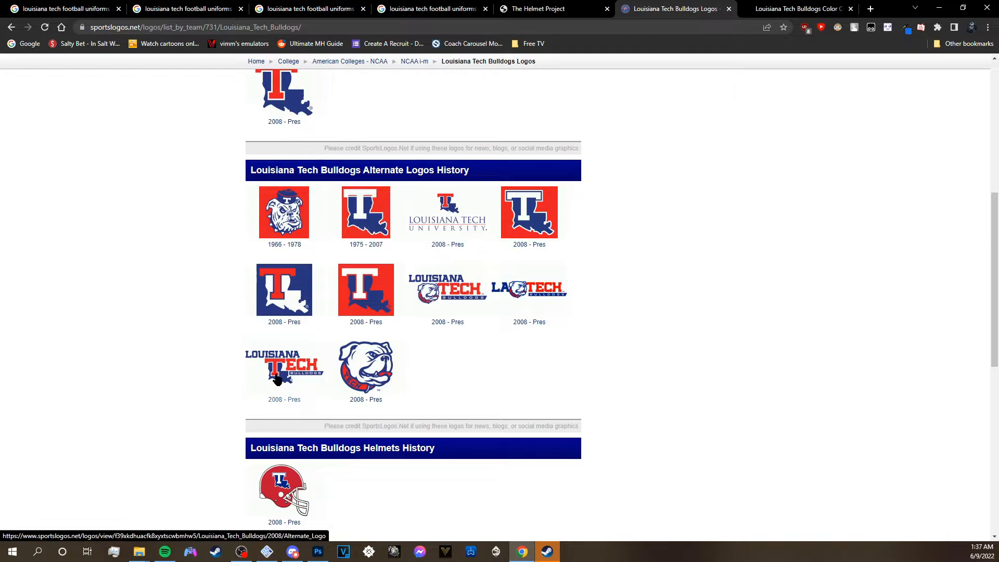
scroll(397, 341, "up", 4)
scroll(732, 398, "up", 3)
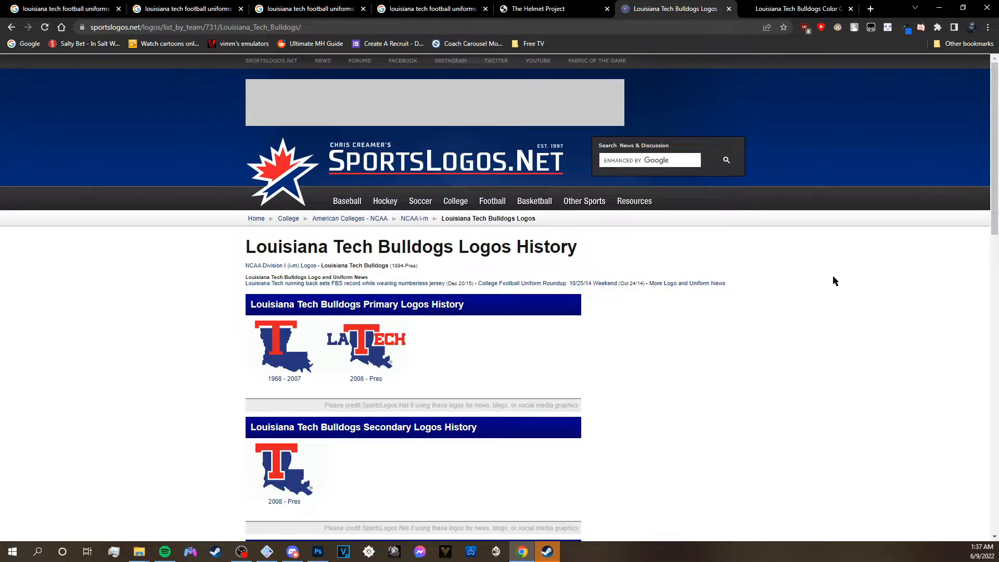
Look through the North Texas Mean Green wordmark logos and open the all-green, single-line Mean Green wordmark from 2005.
mouse_move(494, 205)
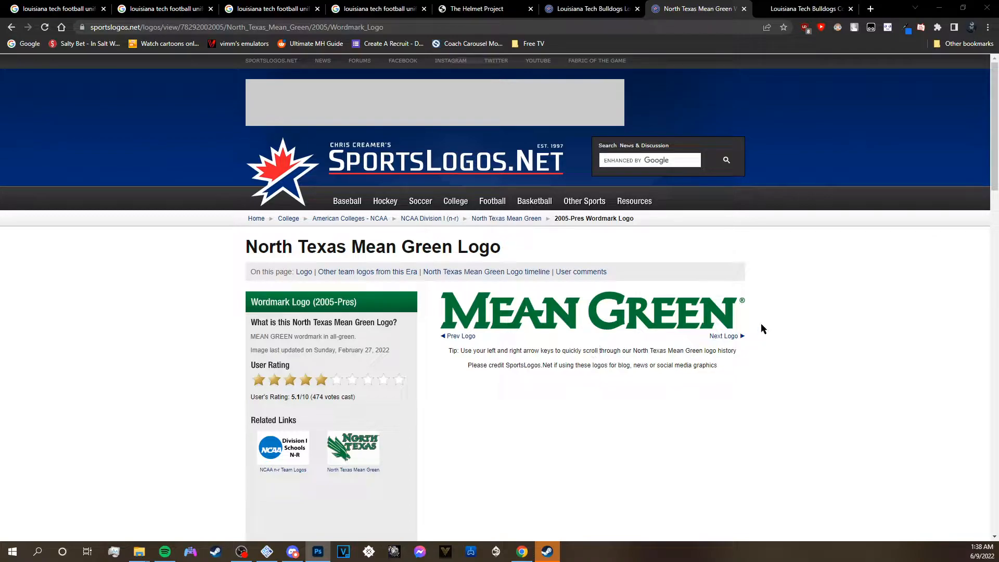
left_click(11, 27)
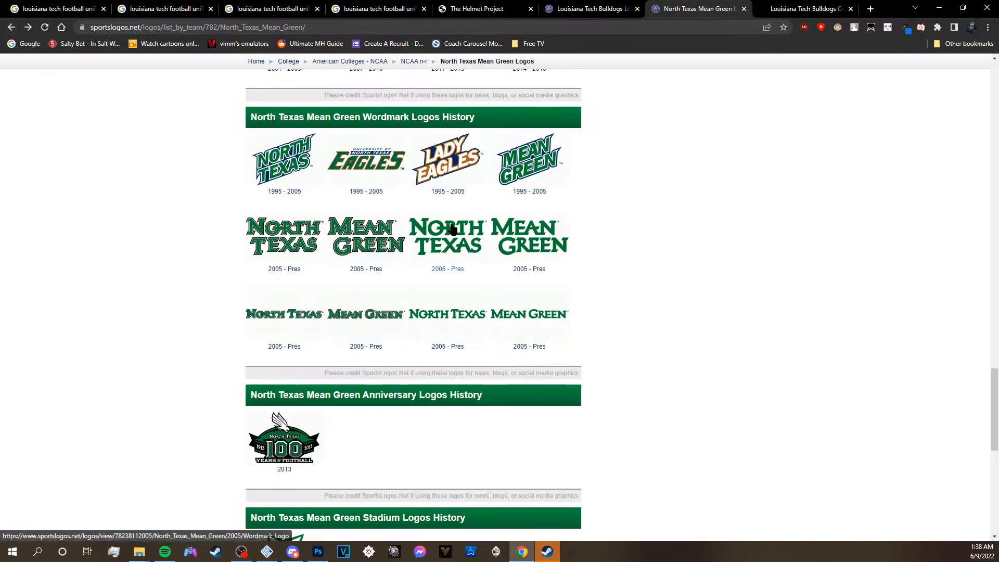
scroll(417, 196, "down", 2)
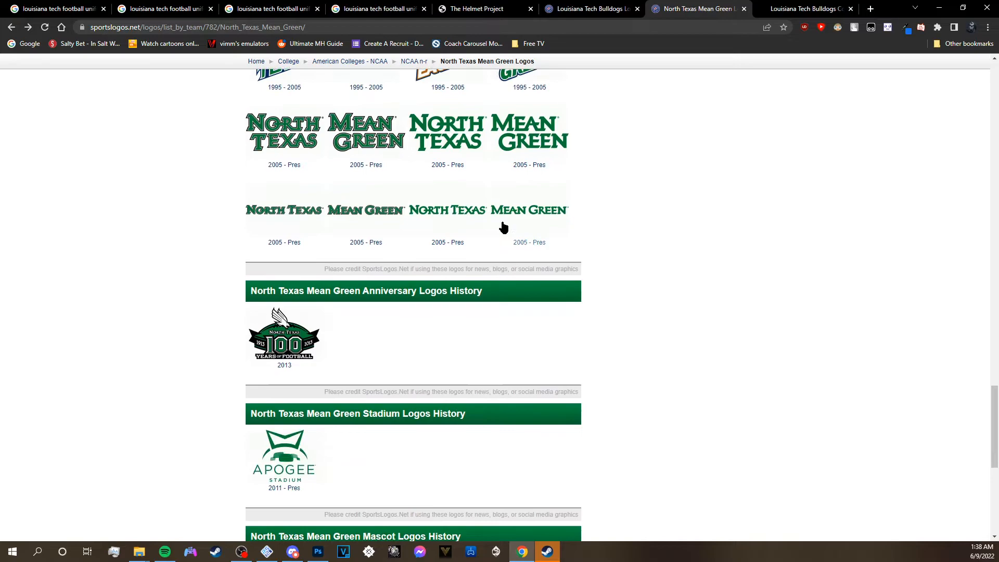
left_click(513, 213)
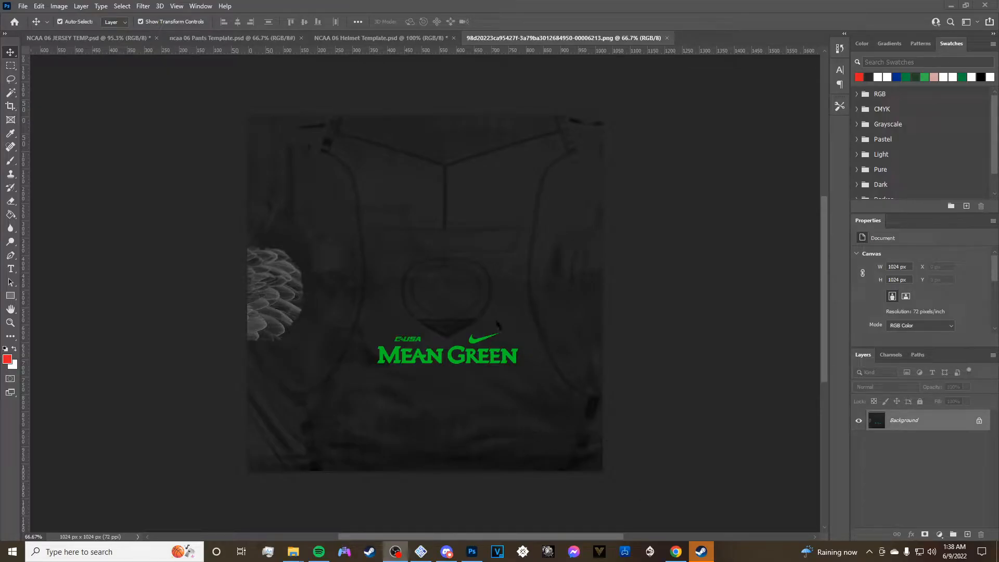
Examine the C-USA logo, Nike swoosh and Mean Green wordmark on the finished North Texas jersey image in Photoshop.
scroll(484, 388, "up", 2)
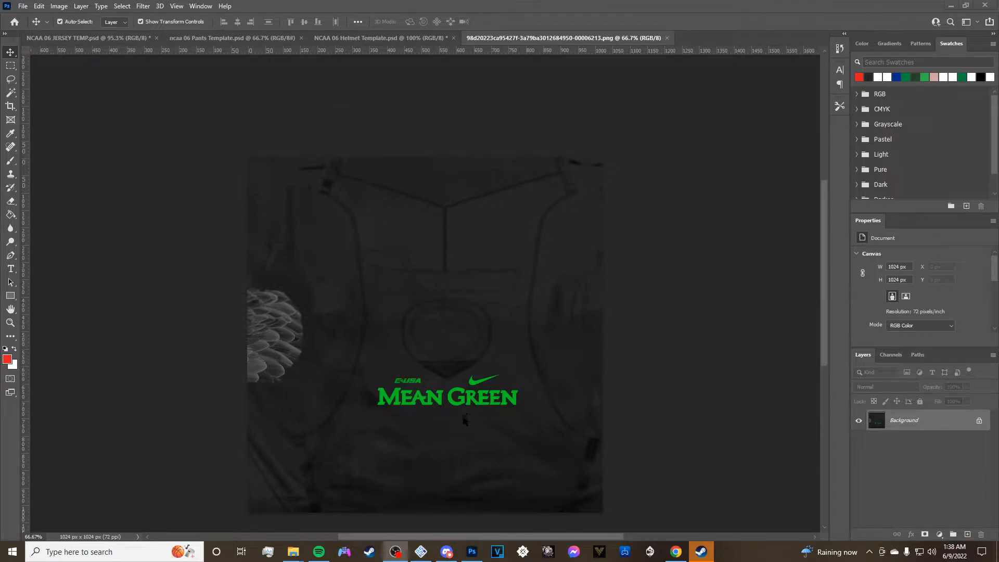
scroll(484, 421, "down", 2)
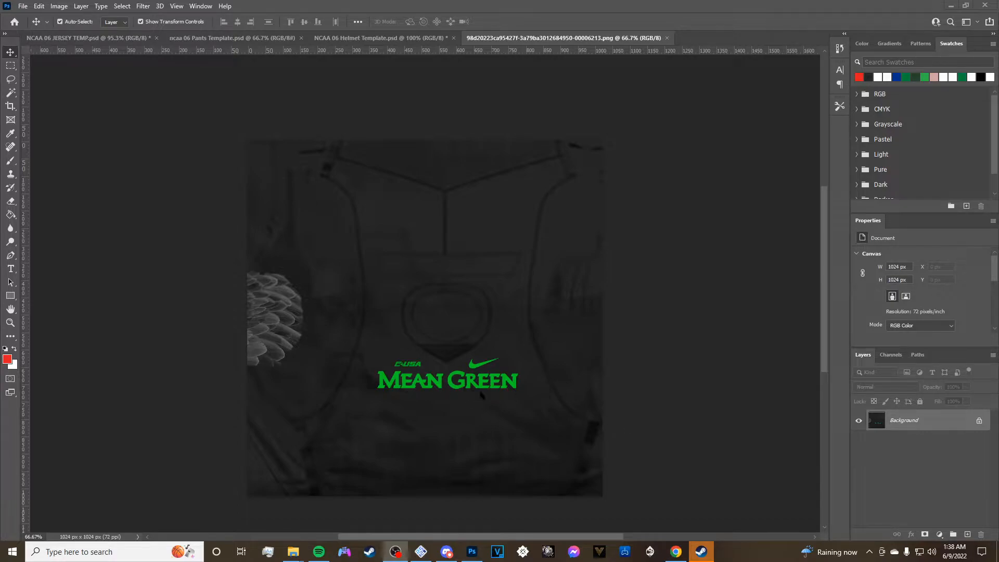
scroll(481, 395, "left", 1)
scroll(481, 395, "up", 1)
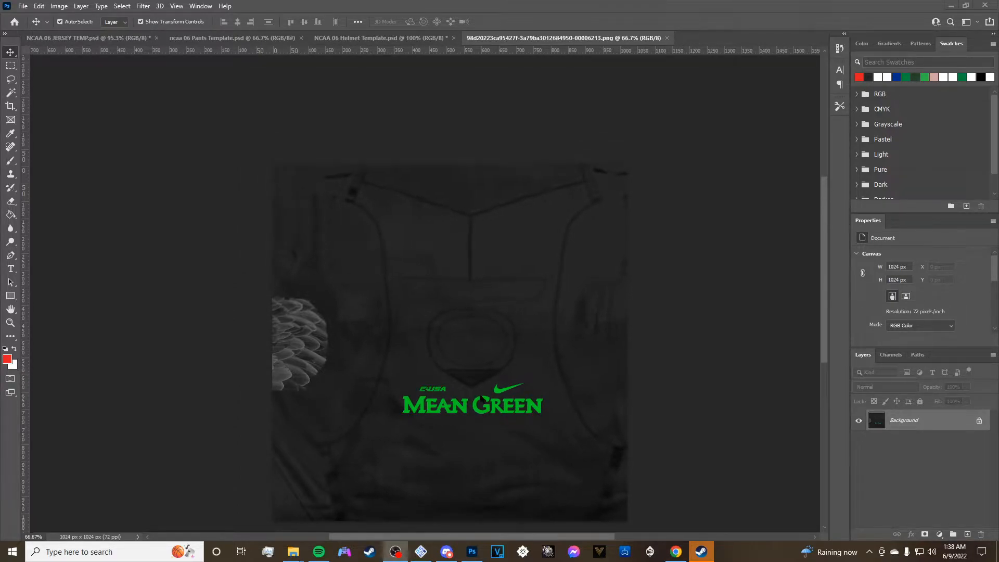
scroll(492, 411, "up", 1)
scroll(492, 414, "down", 3)
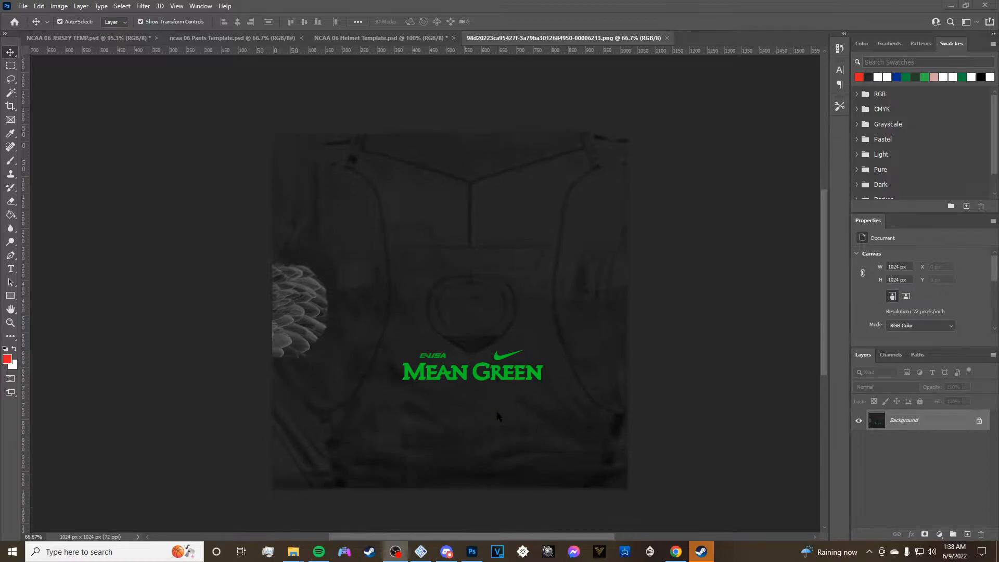
scroll(558, 411, "up", 3, "alt")
scroll(547, 420, "up", 1)
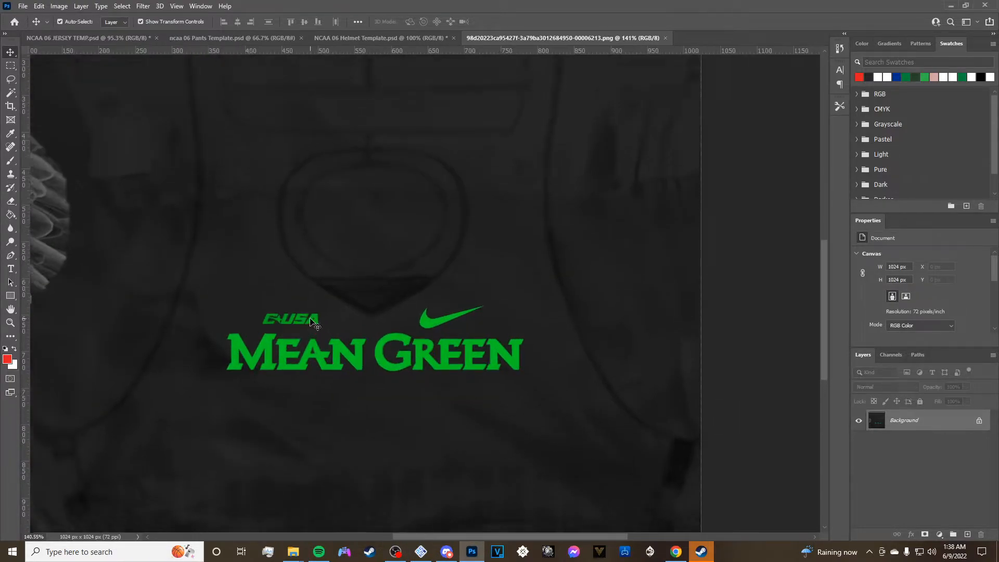
scroll(323, 355, "up", 3)
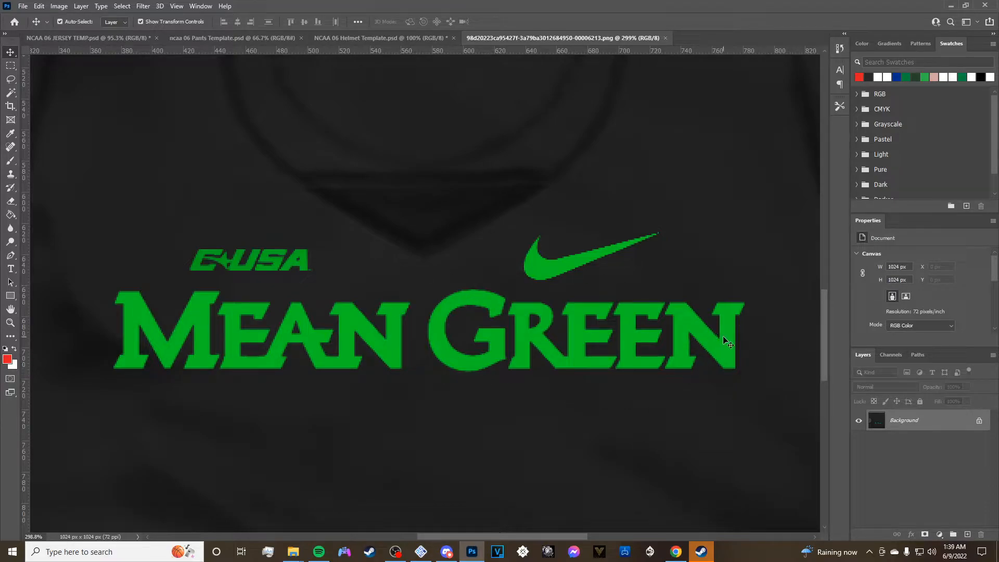
scroll(305, 287, "down", 5)
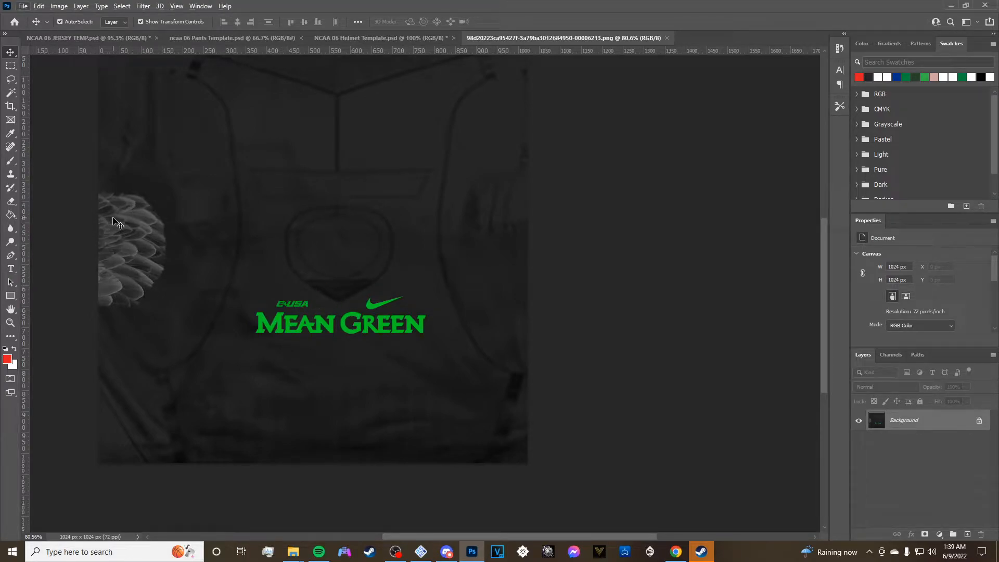
In the jersey template, expand the stuff (dont touch) group and check the wrinkled jersey part layer by showing and hiding it.
left_click(123, 38)
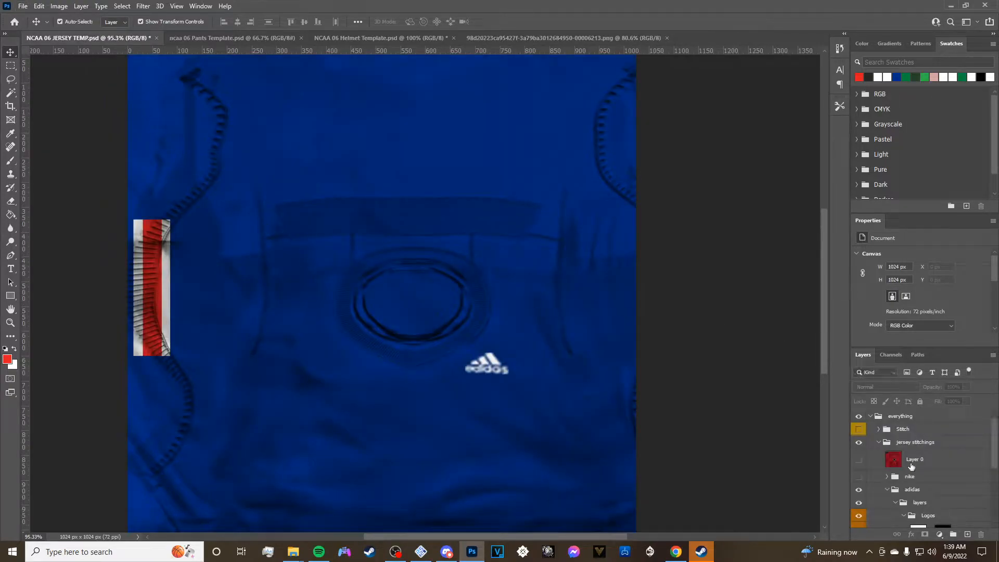
left_click(885, 463)
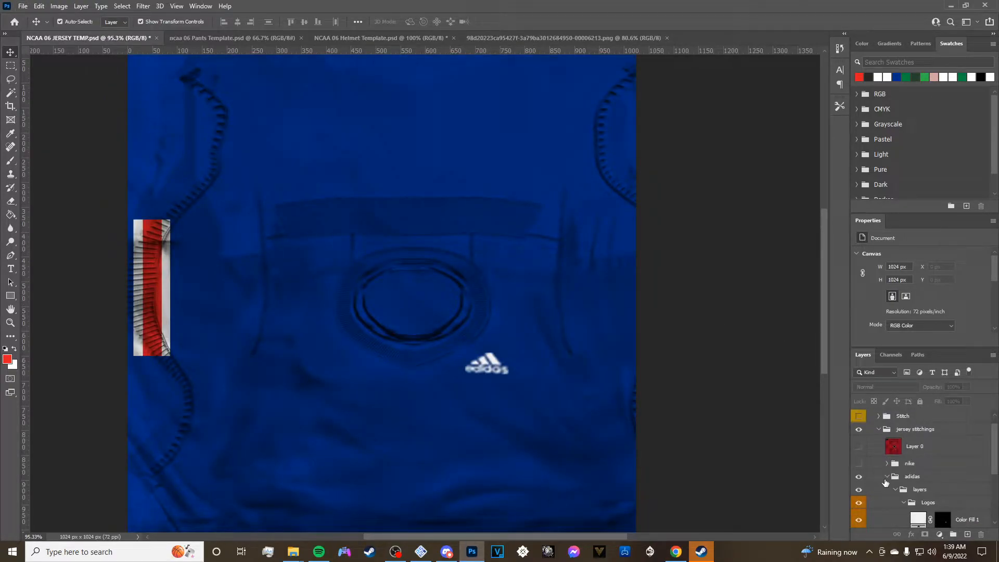
scroll(879, 490, "down", 5)
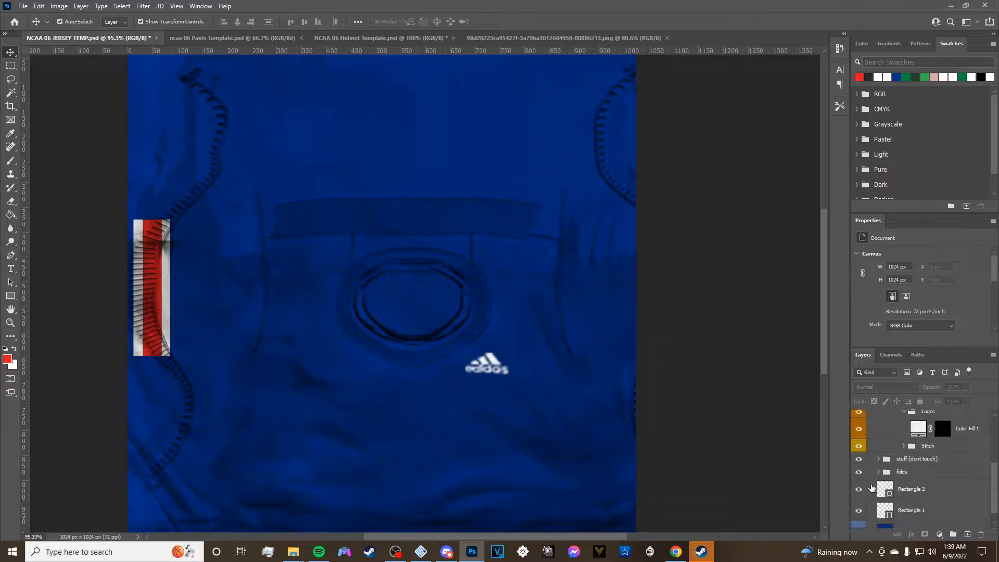
left_click(879, 459)
scroll(880, 486, "down", 1)
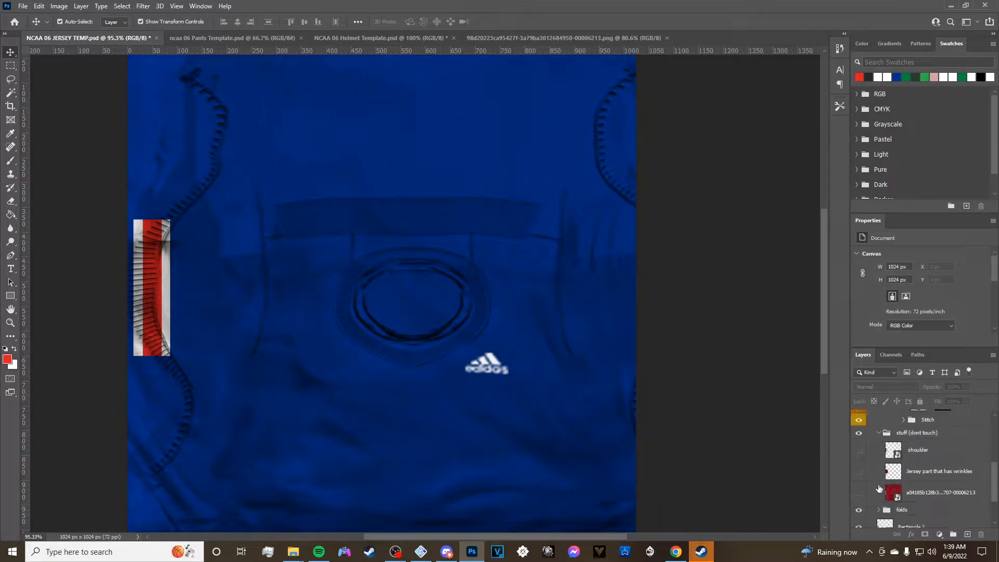
left_click(858, 471)
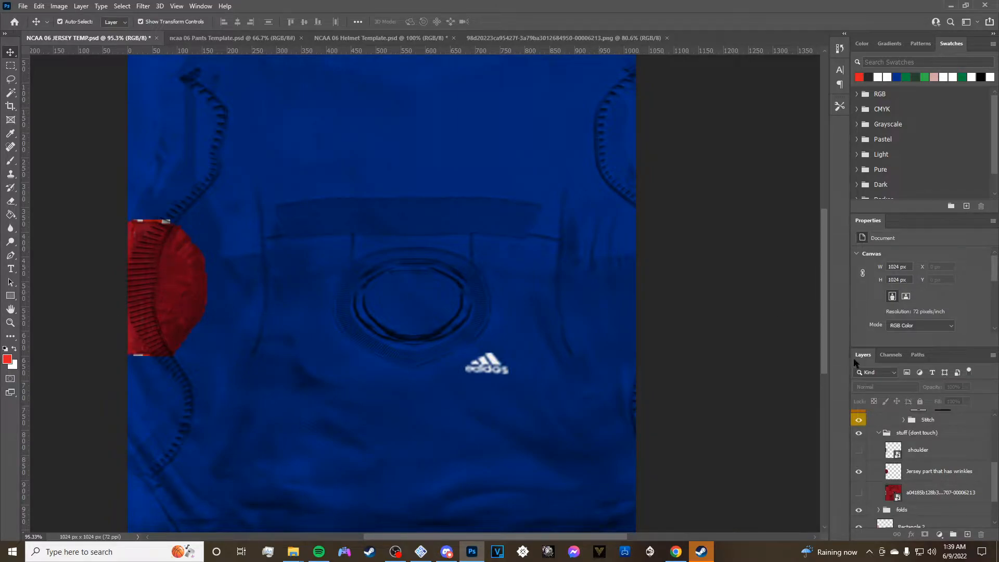
left_click(856, 471)
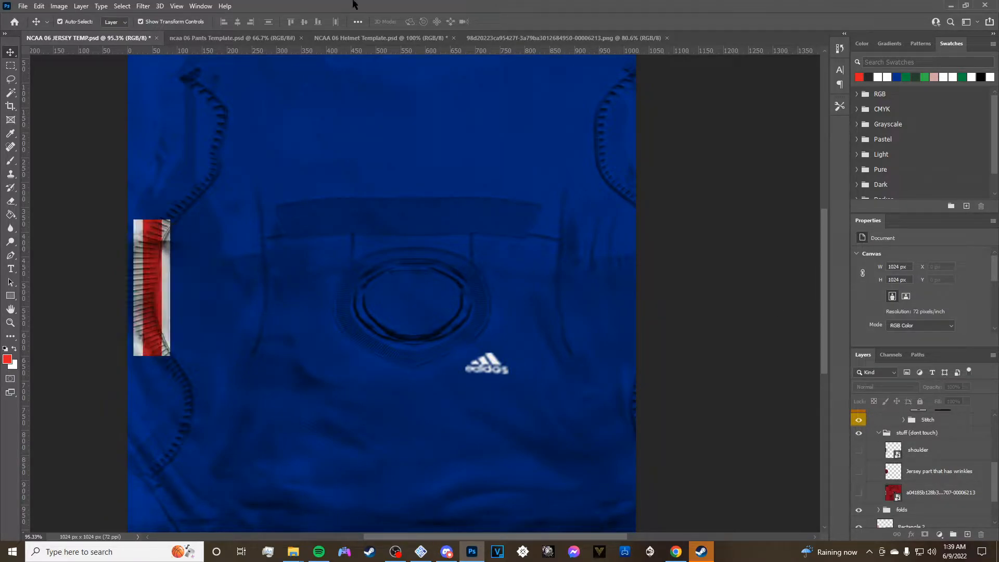
Return to the North Texas jersey image and review its chest lettering and flower-patterned sleeve area.
left_click(628, 39)
scroll(285, 317, "up", 1)
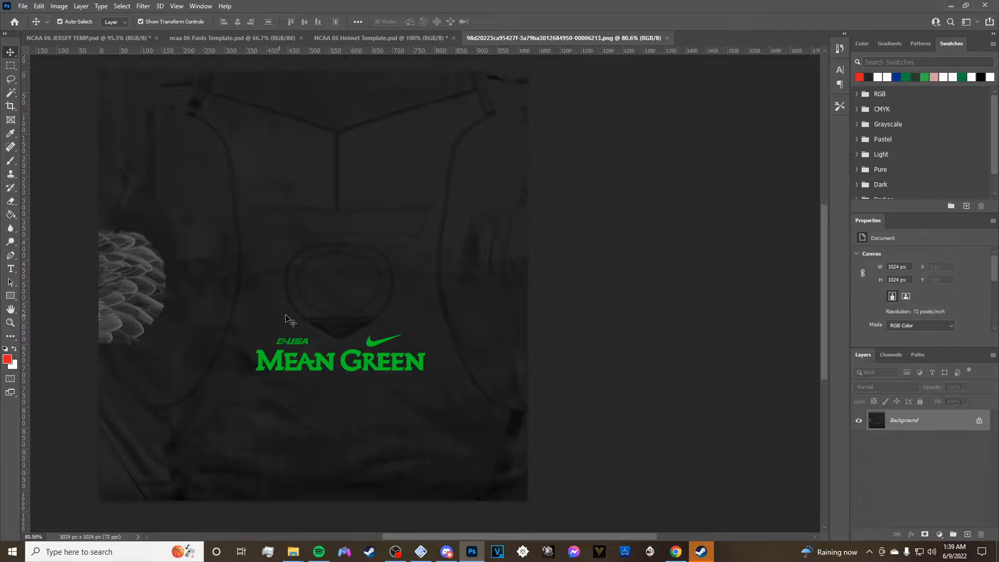
scroll(196, 335, "up", 3)
scroll(252, 272, "up", 1)
scroll(580, 404, "down", 3)
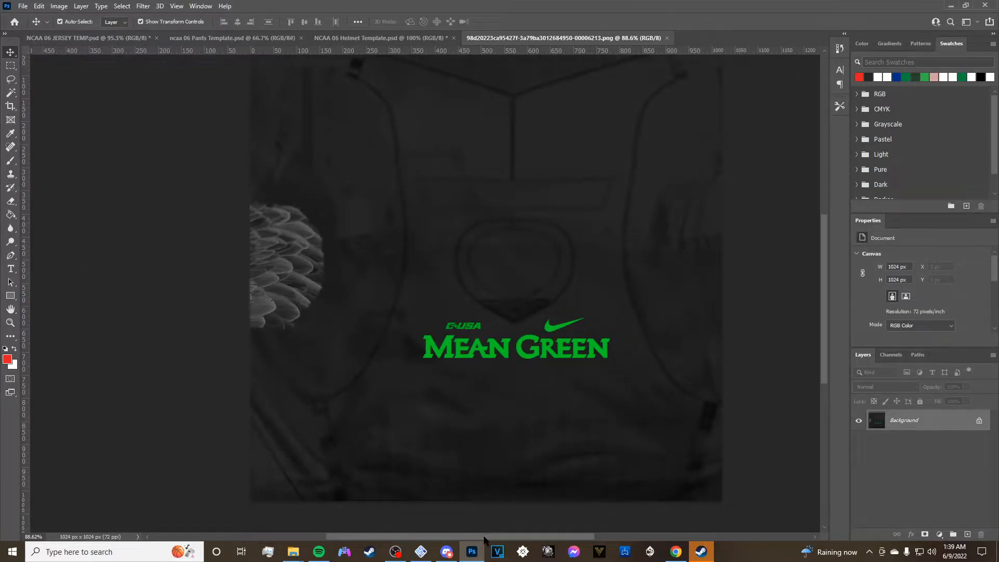
left_click_drag(486, 536, 504, 527)
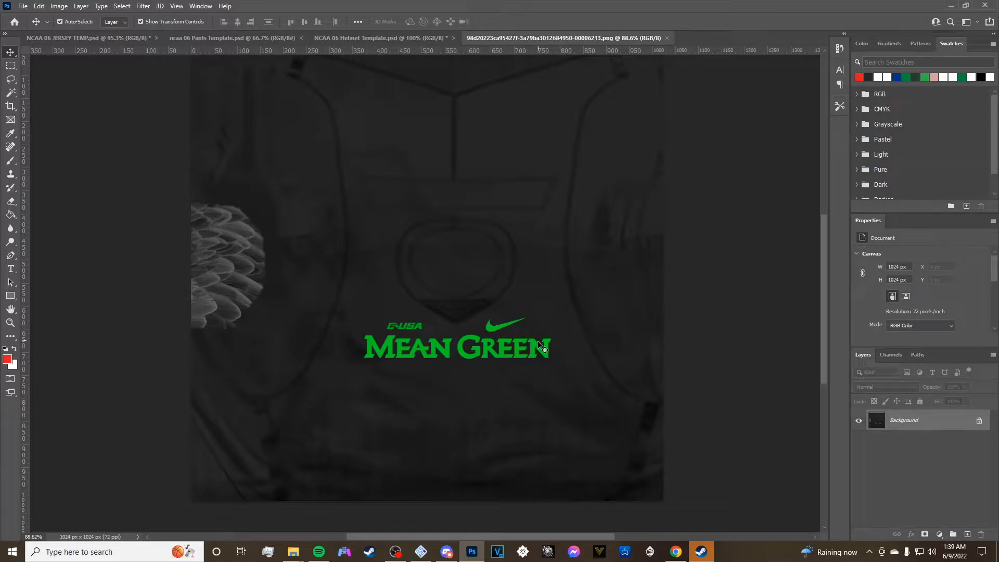
Close the North Texas jersey reference image and return to the NCAA 06 jersey template.
scroll(526, 351, "up", 3)
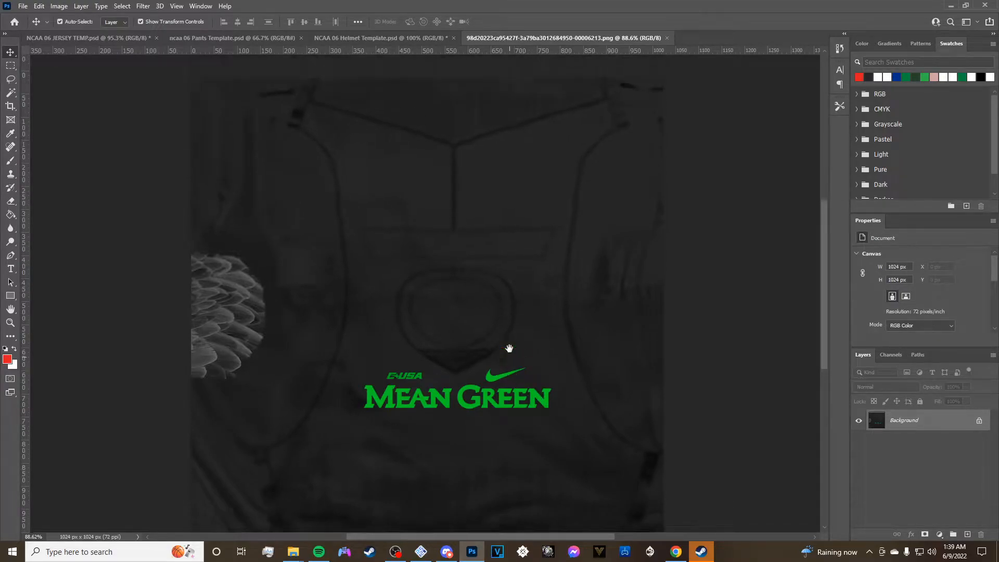
left_click(364, 37)
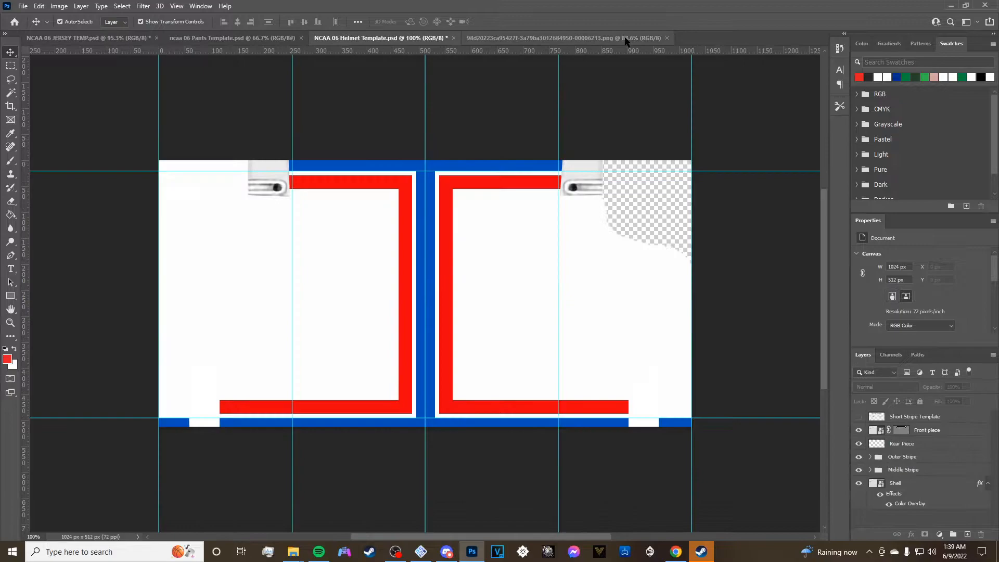
left_click(666, 38)
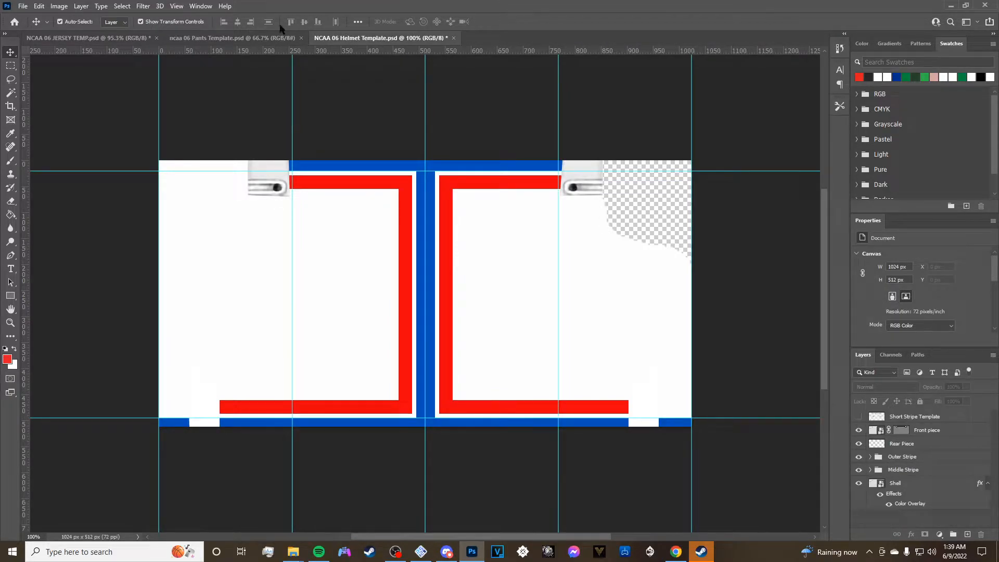
left_click(129, 39)
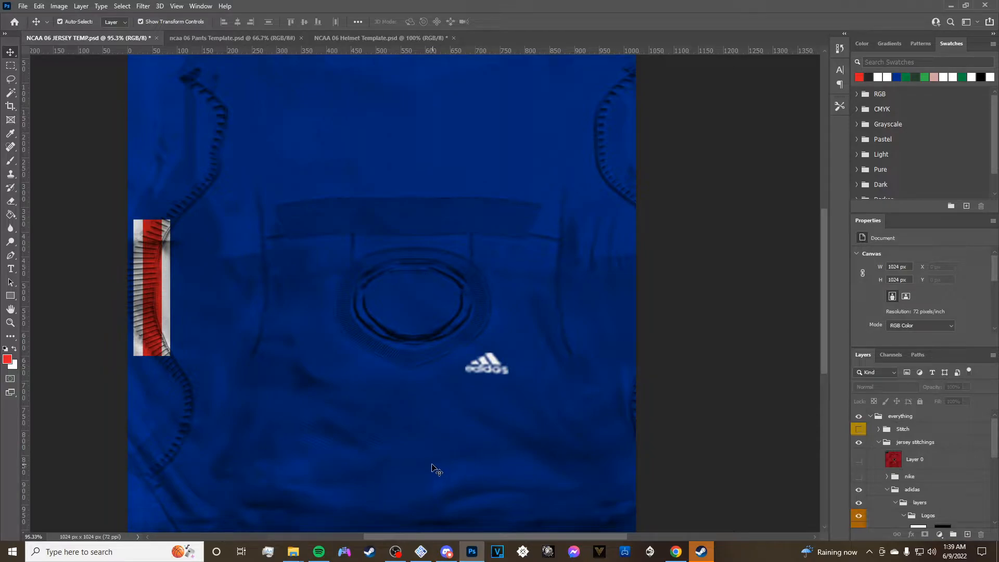
Collapse the stuff (dont touch) group in the jersey template's layers.
scroll(436, 470, "up", 2)
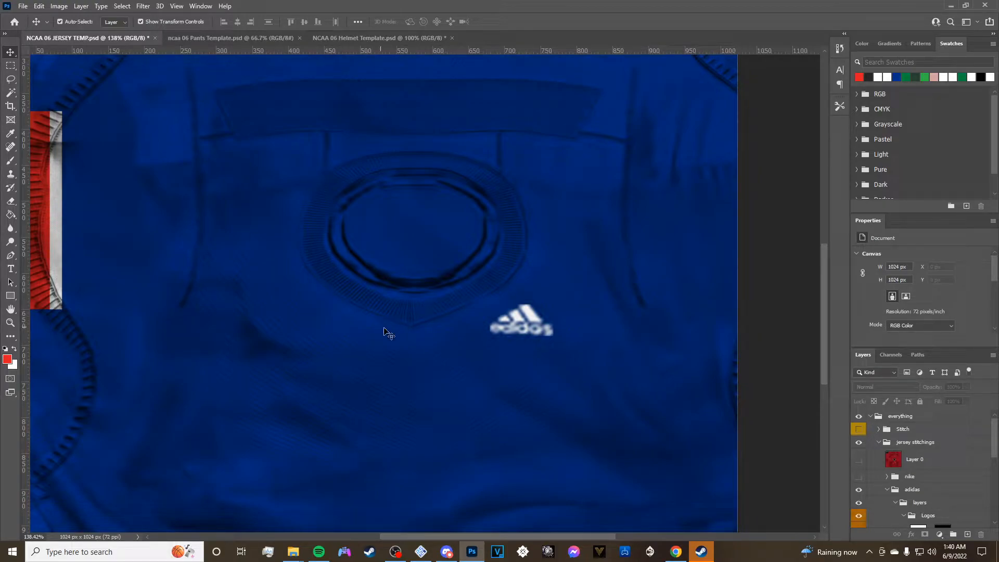
scroll(441, 384, "down", 2)
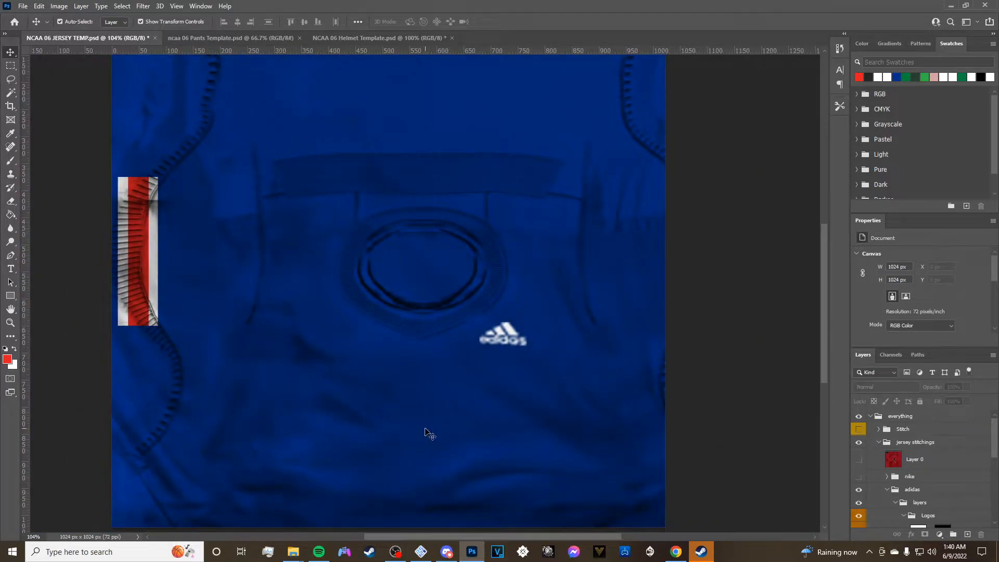
scroll(429, 436, "up", 1)
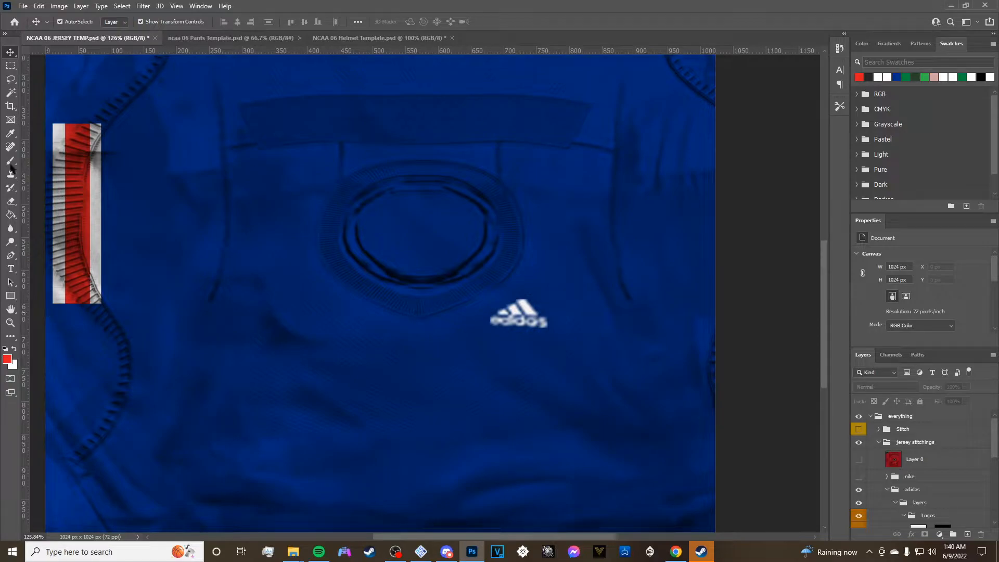
scroll(922, 480, "down", 4)
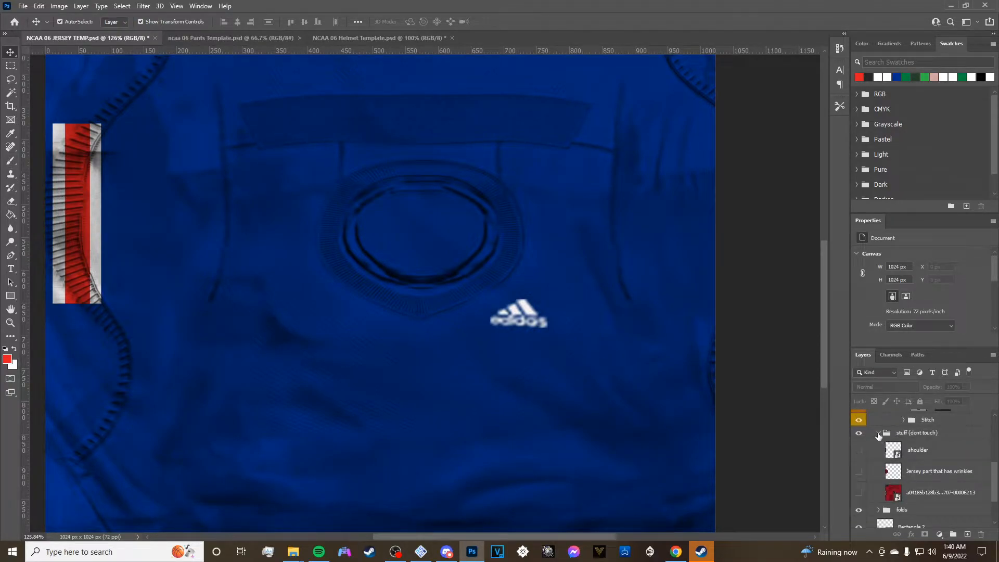
left_click(878, 433)
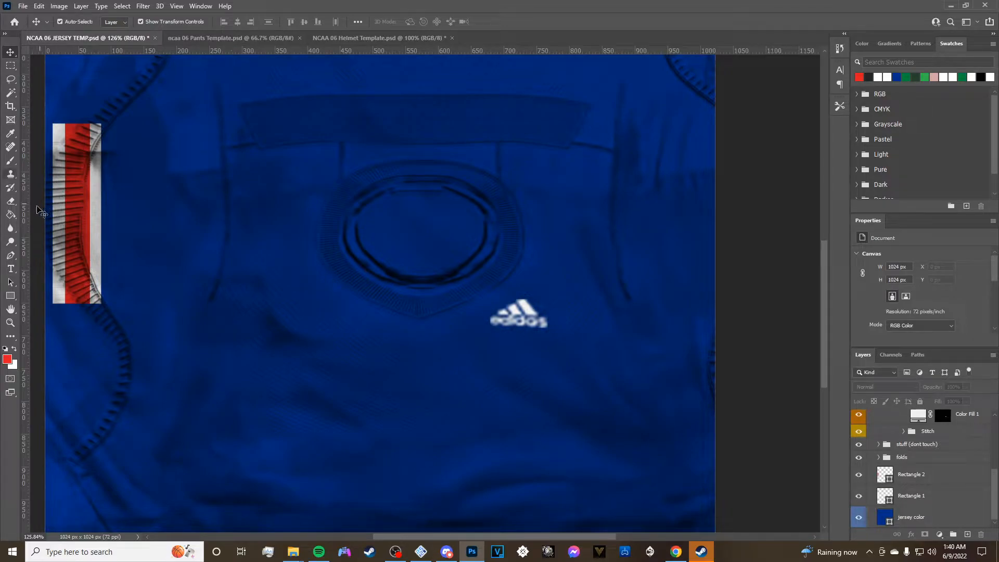
Add the red text BULLDOGS in 60 pt College Bold across the chest, just below the adidas logo.
left_click(16, 270)
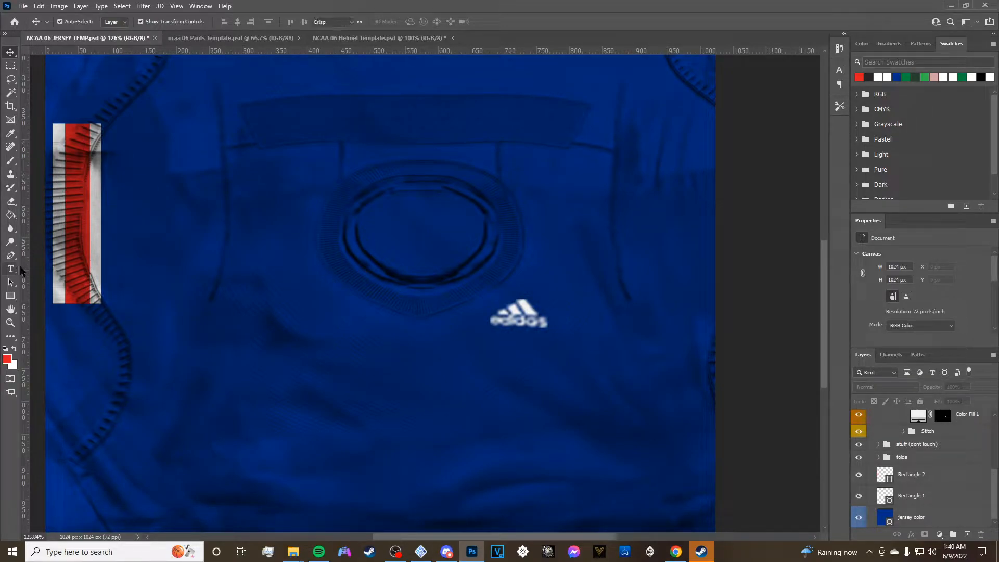
scroll(430, 274, "down", 2)
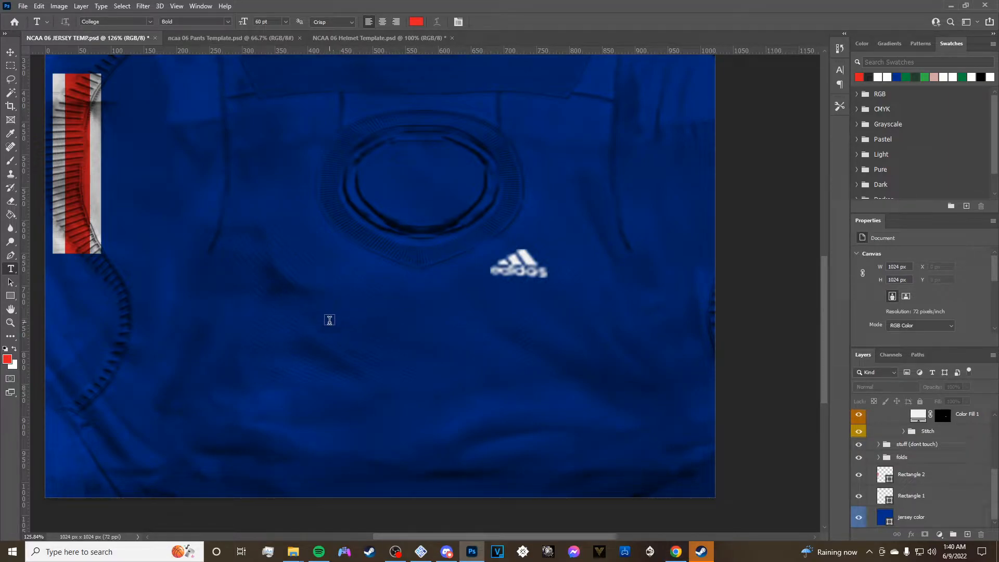
left_click(329, 320)
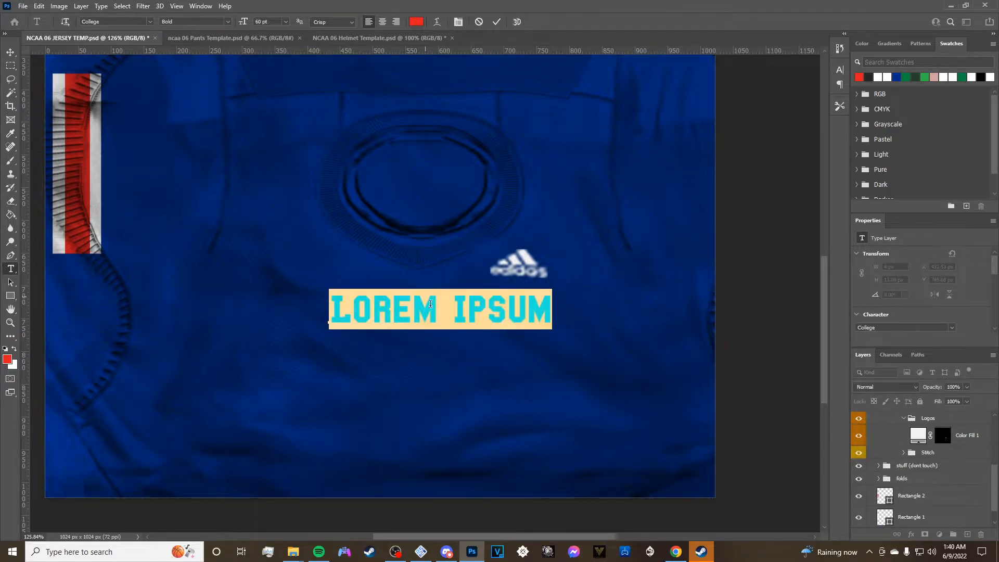
scroll(941, 321, "down", 3)
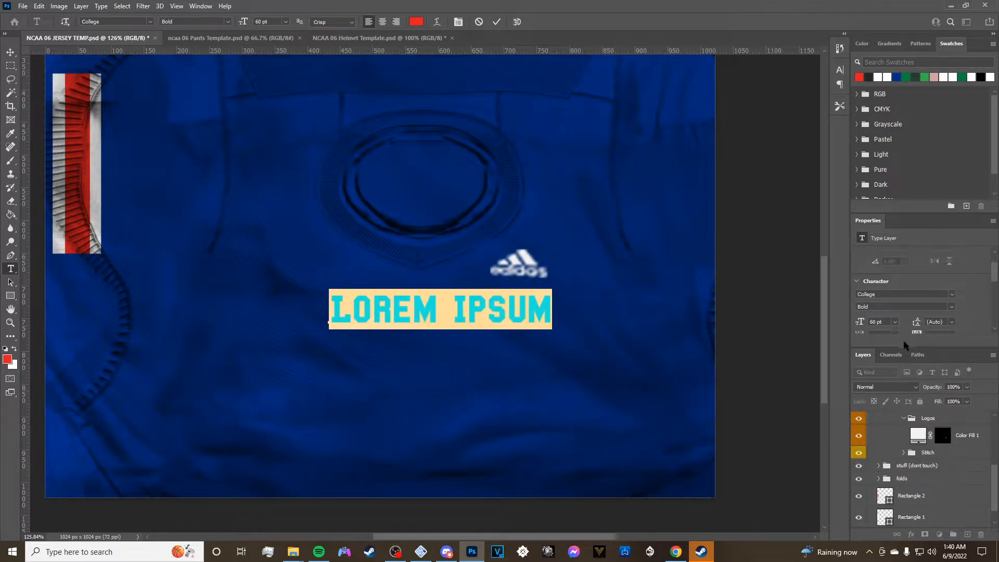
scroll(537, 298, "down", 1)
left_click(536, 301)
left_click_drag(553, 302, 328, 293)
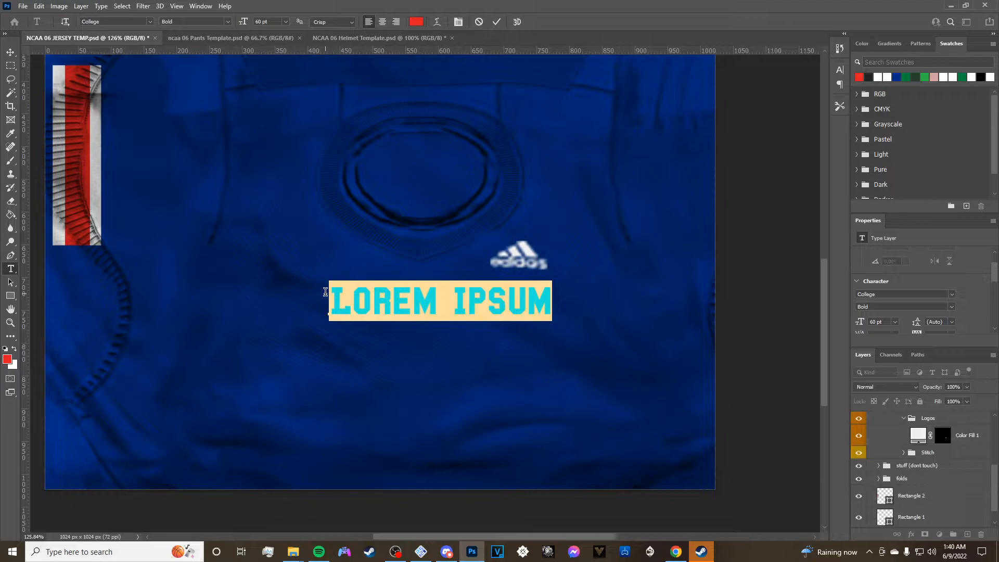
type("B")
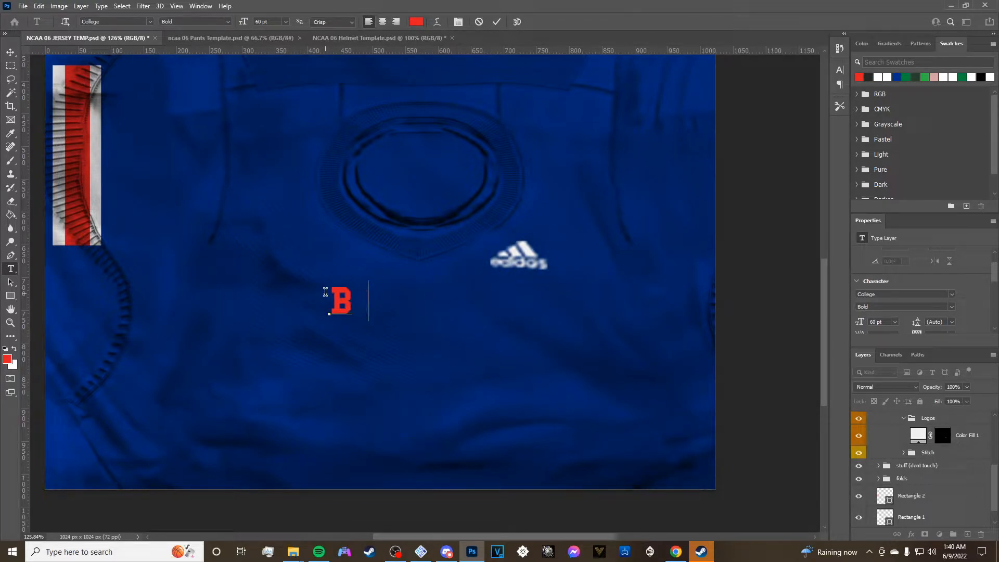
type(" U")
key("Delete")
type("ULL")
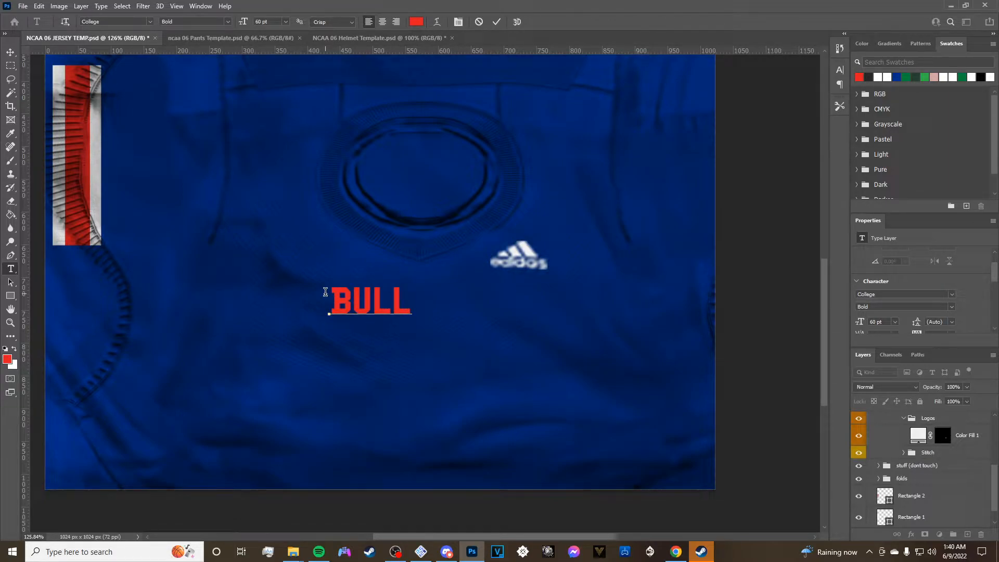
type("DOGS")
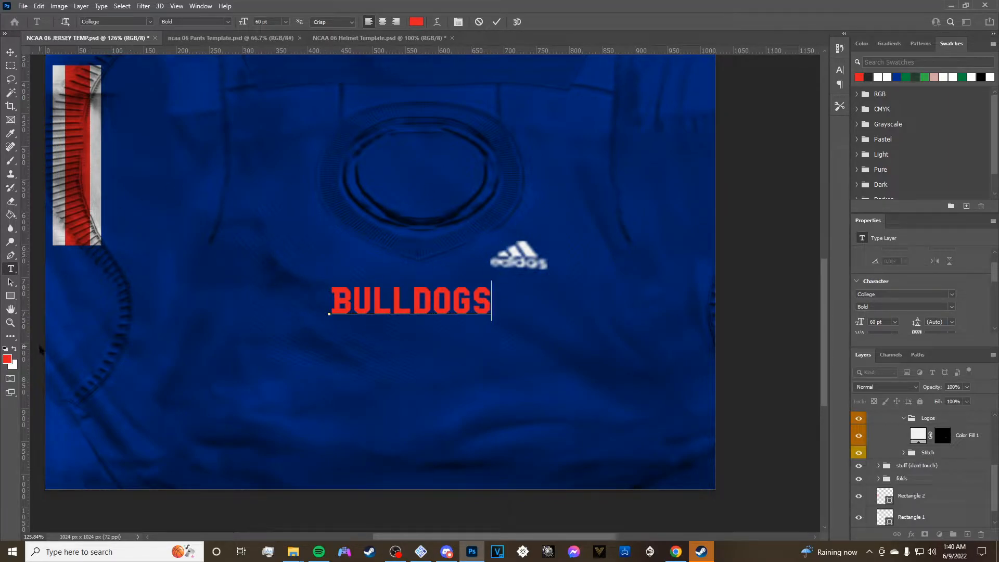
left_click(10, 52)
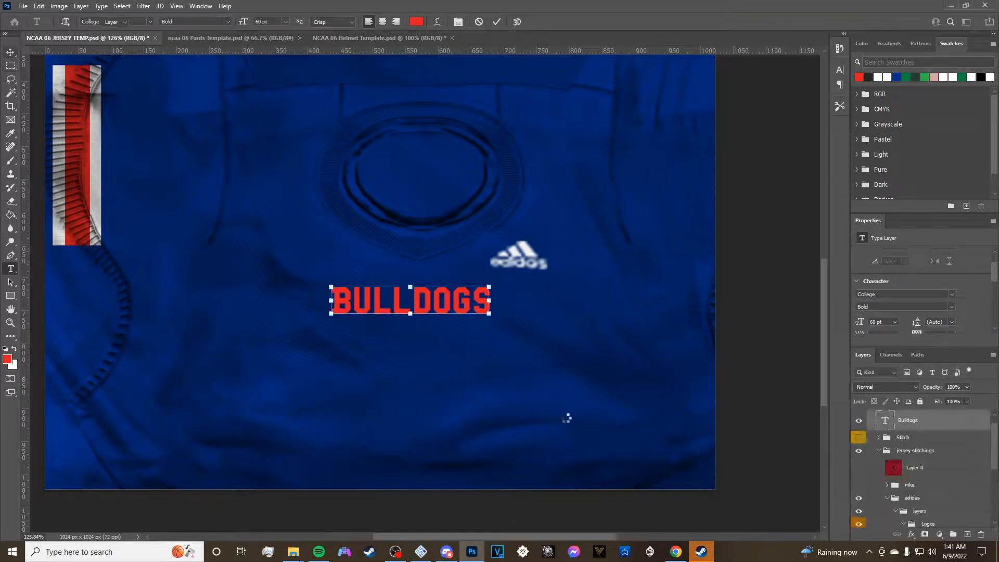
Shift the BULLDOGS text slightly right and stretch it horizontally to about 162% width, keeping its height.
left_click_drag(419, 304, 435, 300)
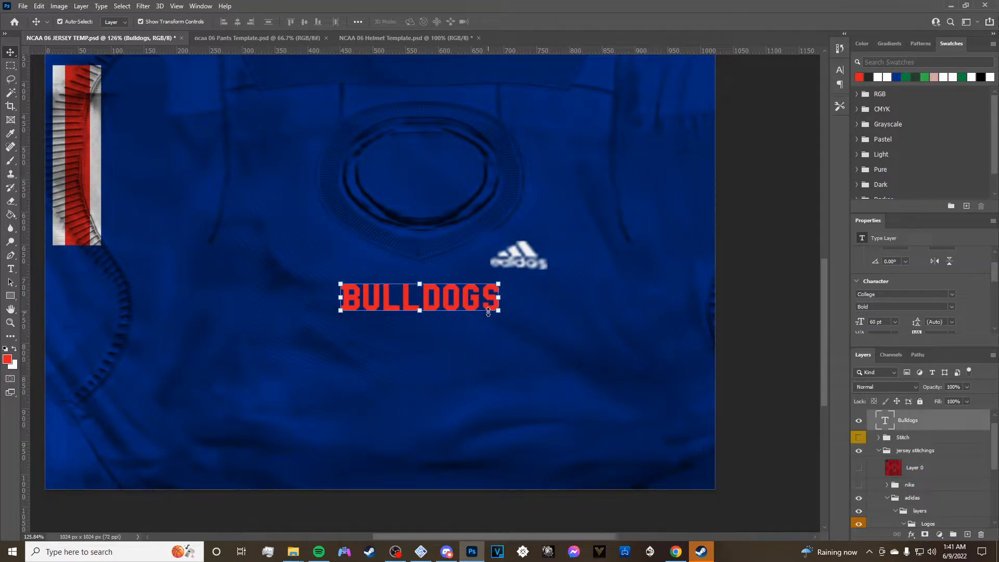
scroll(490, 329, "up", 4)
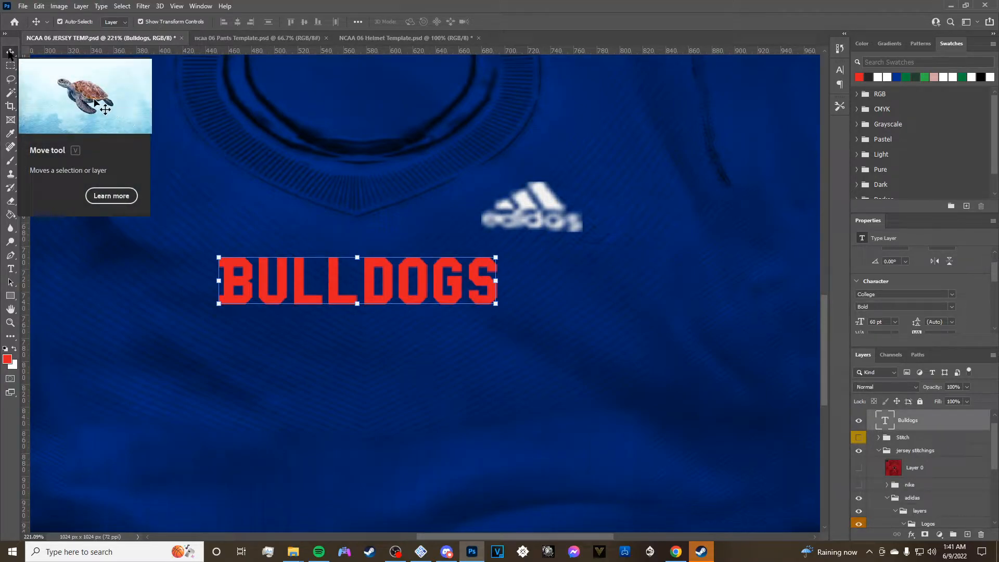
left_click_drag(493, 284, 572, 281)
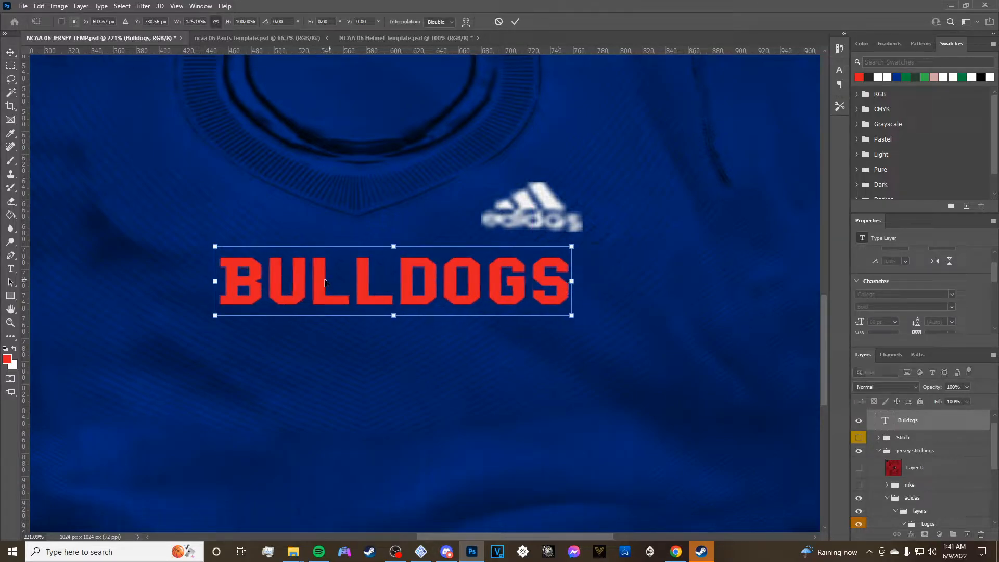
left_click_drag(215, 280, 122, 281)
left_click_drag(572, 281, 583, 282)
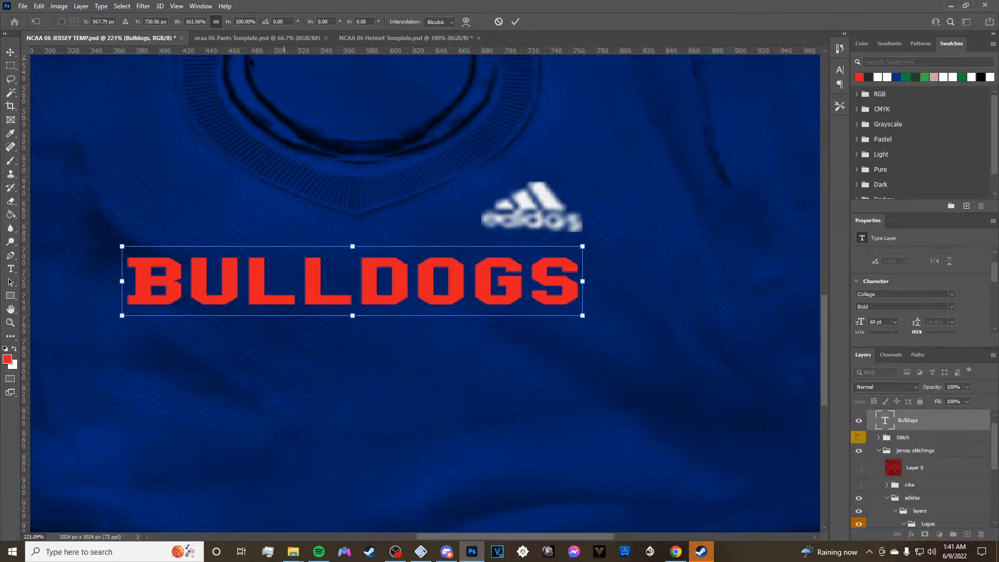
key("Return")
Nudge the widened BULLDOGS text slightly right to center it beneath the collar.
scroll(395, 375, "up", 2)
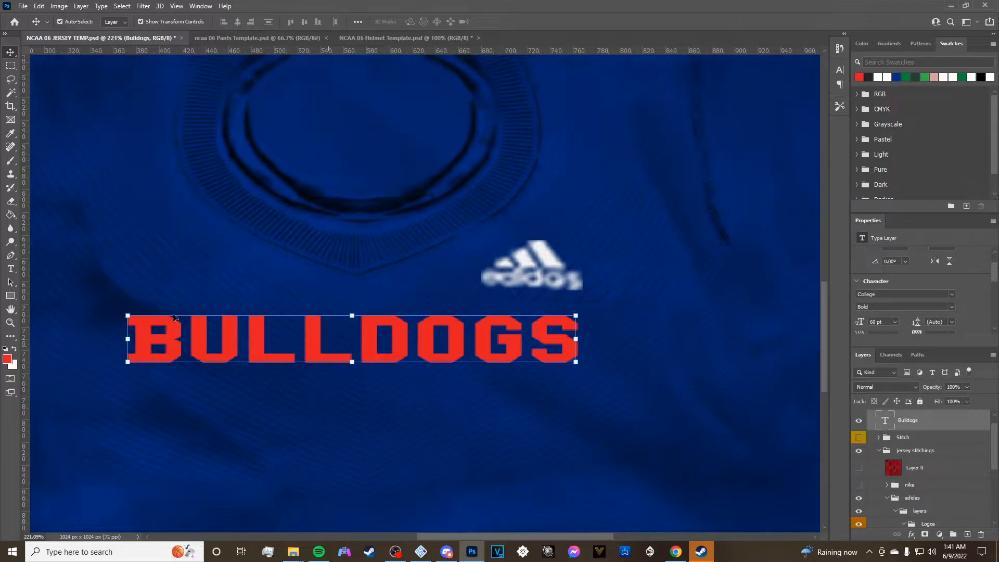
scroll(658, 300, "down", 3)
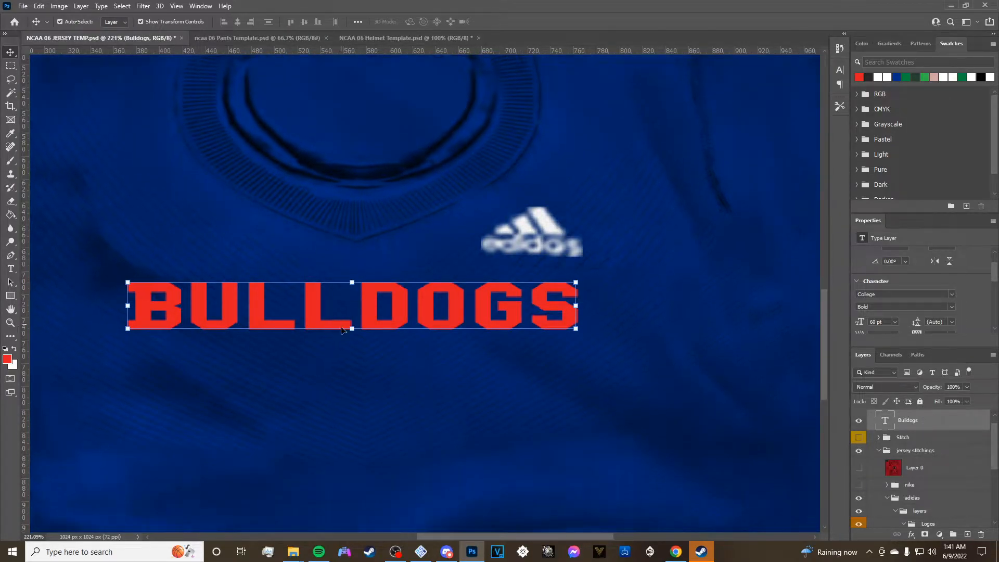
scroll(493, 256, "down", 3)
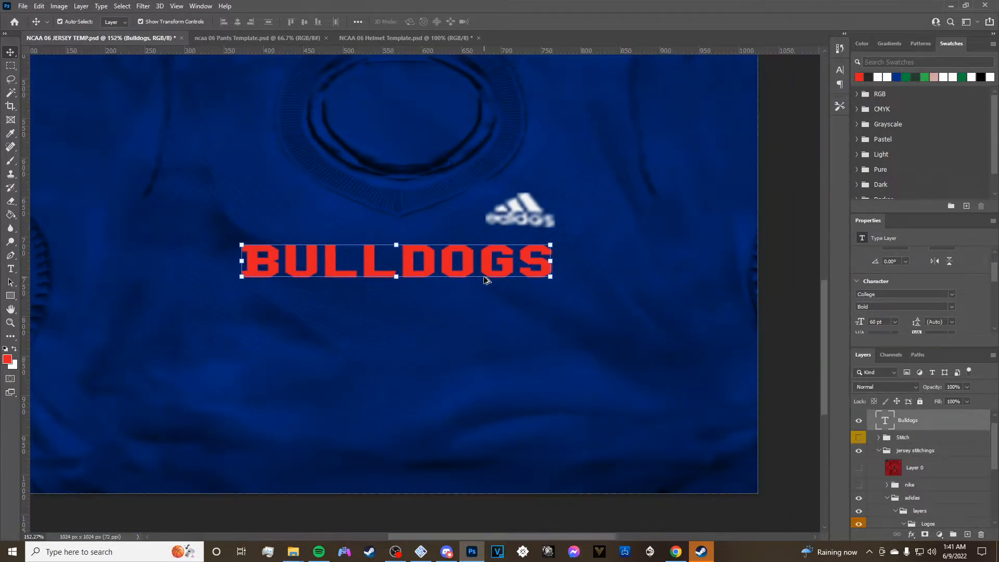
scroll(363, 270, "down", 2)
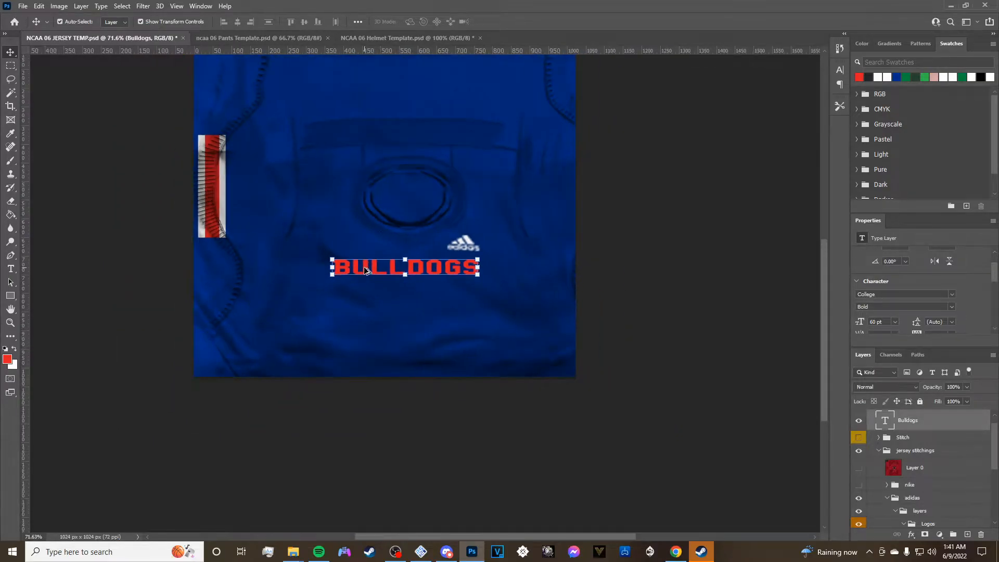
scroll(363, 270, "up", 3)
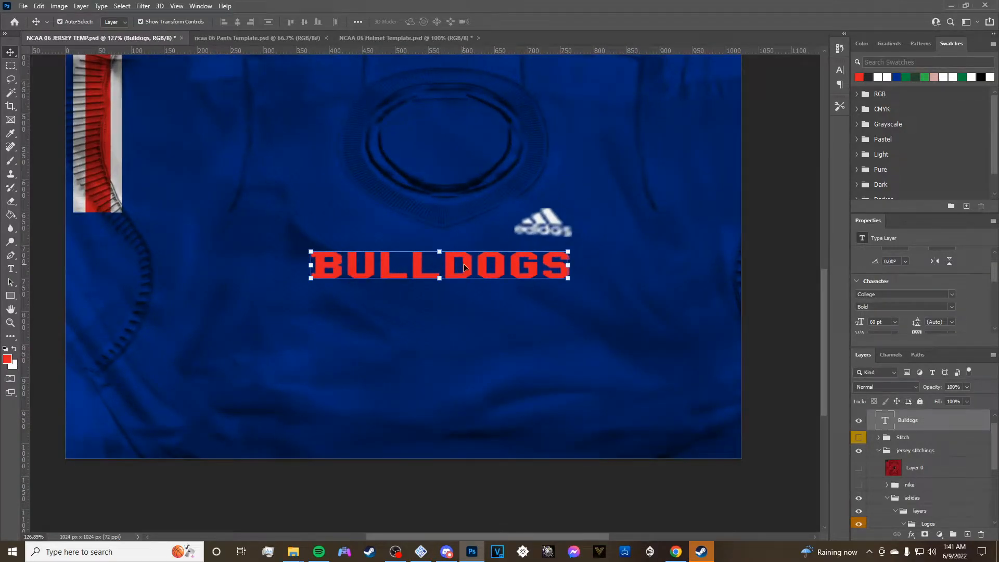
left_click_drag(451, 261, 454, 260)
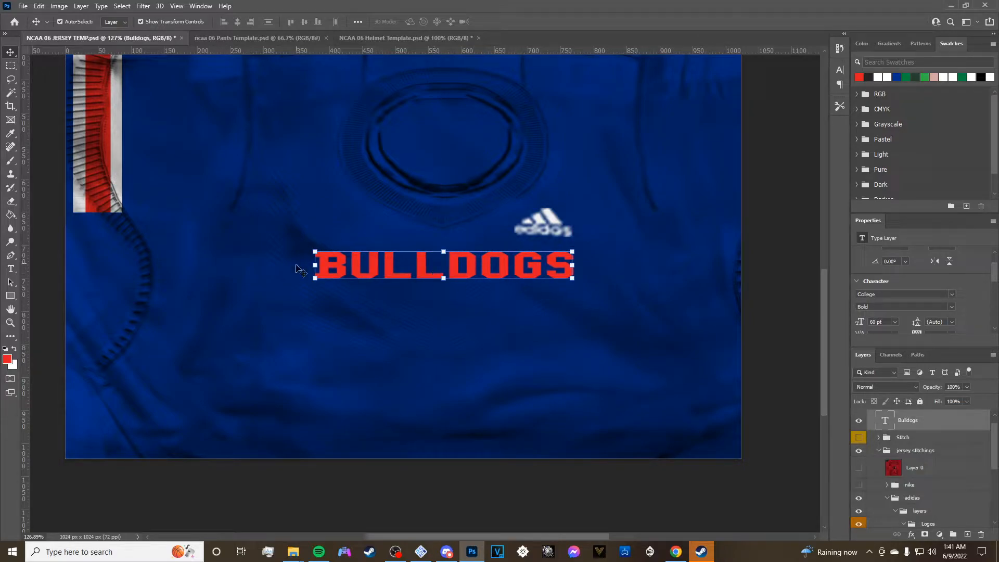
Try rasterizing the BULLDOGS type layer, and undo the rasterization.
scroll(477, 251, "up", 1)
scroll(570, 285, "up", 3)
scroll(395, 333, "up", 5)
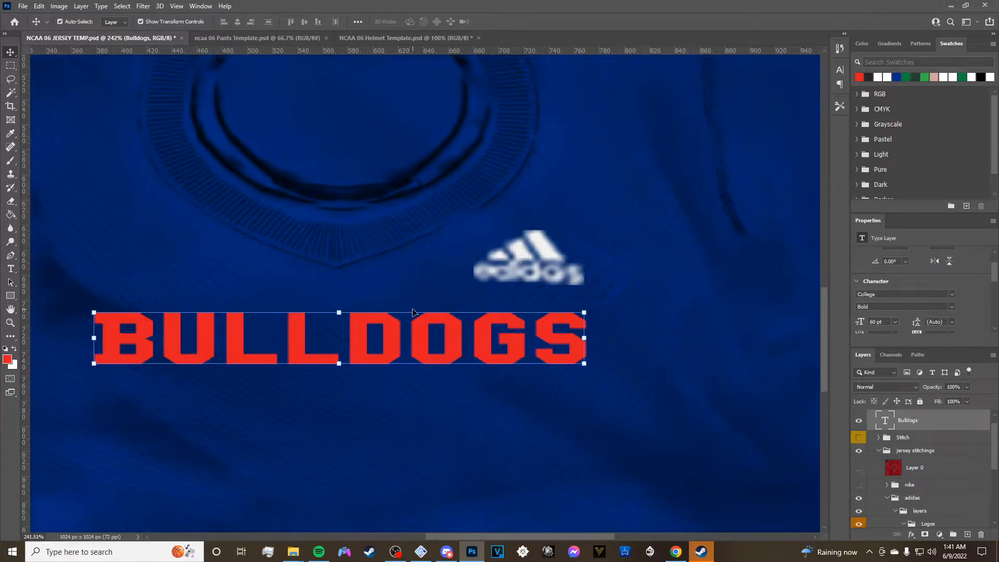
scroll(392, 339, "down", 1)
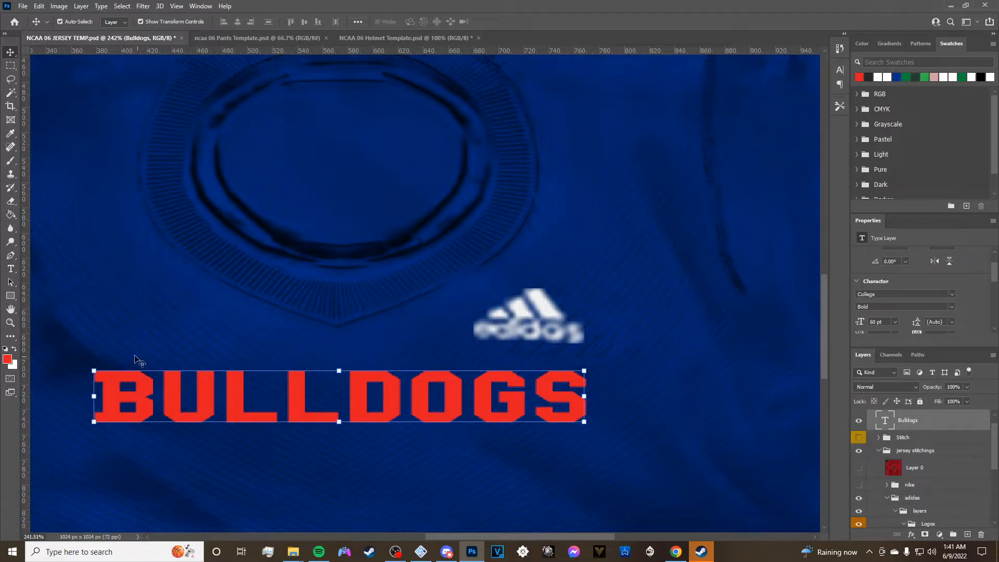
right_click(917, 427)
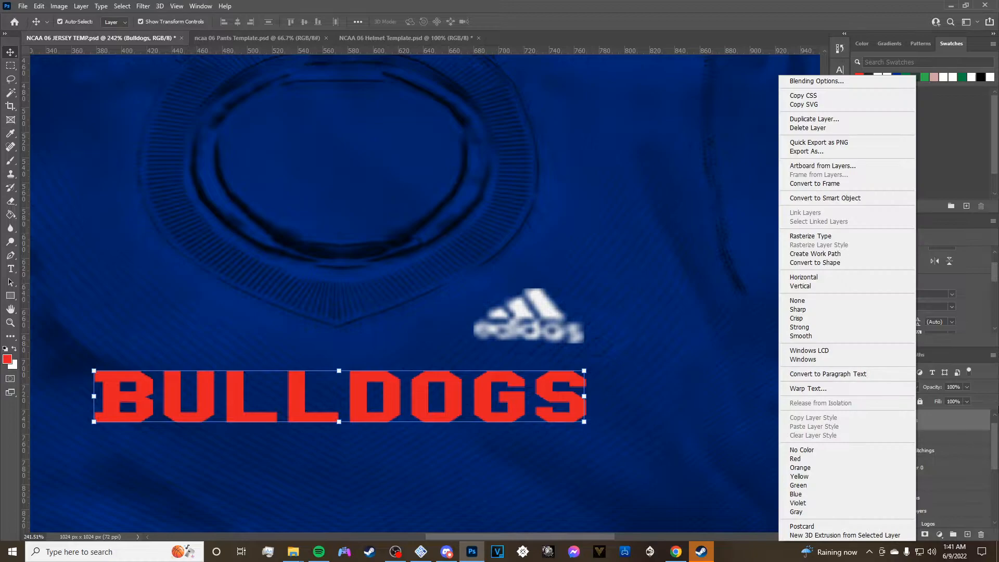
left_click(824, 239)
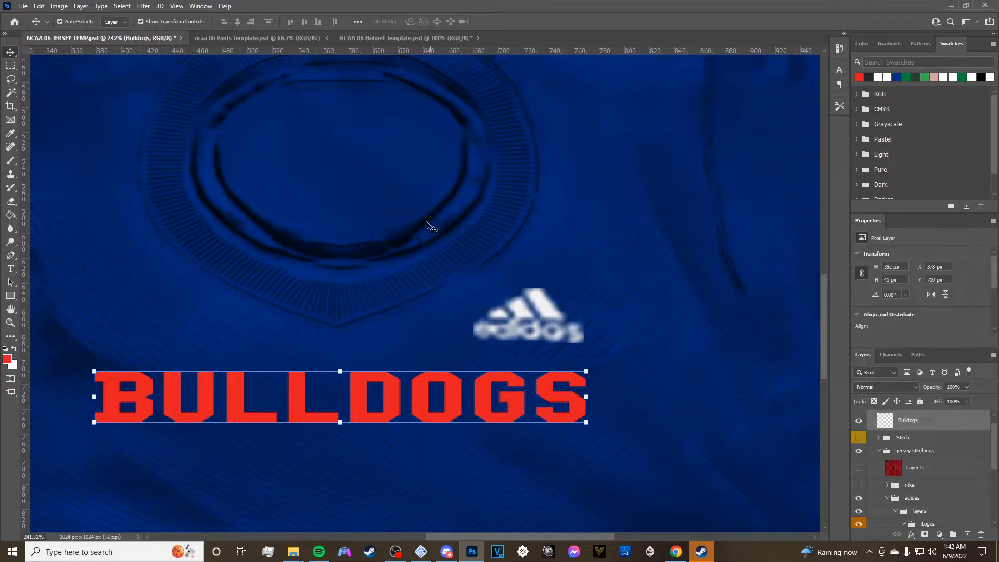
key("ctrl+z")
Change the BULLDOGS text color to white (ffffff) and rasterize its type layer.
scroll(884, 320, "down", 3)
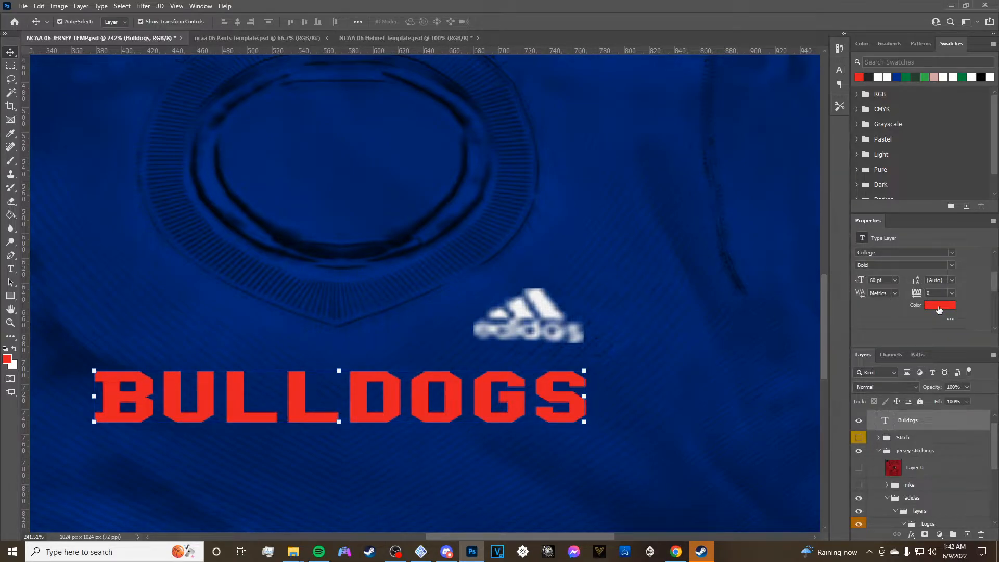
left_click(932, 309)
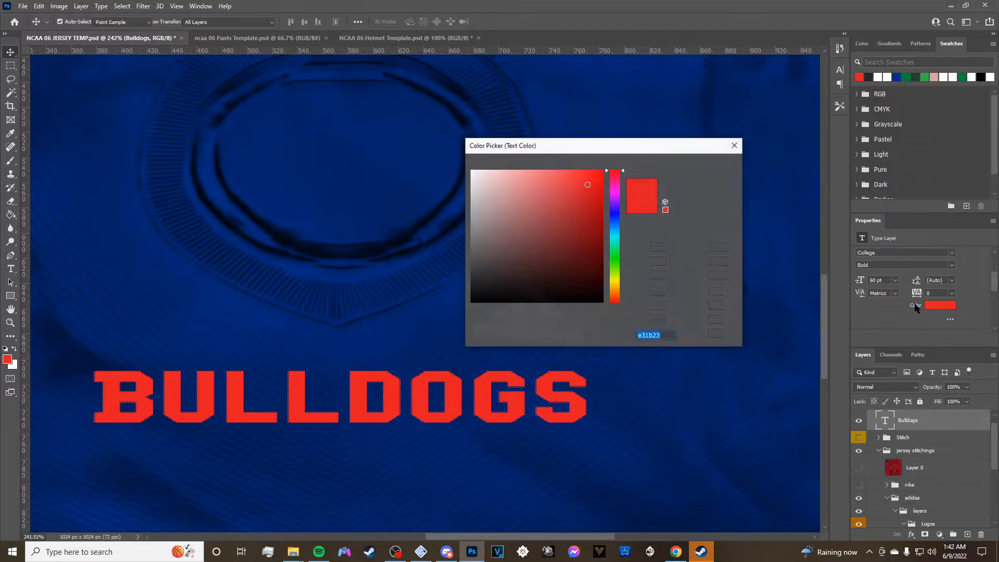
left_click(471, 183)
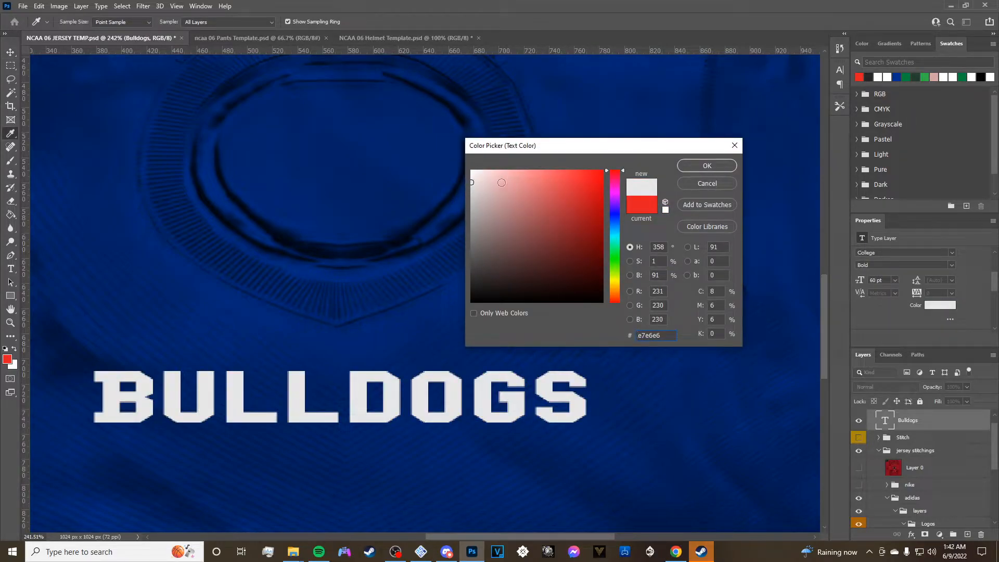
double_click(671, 335)
left_click(10, 358)
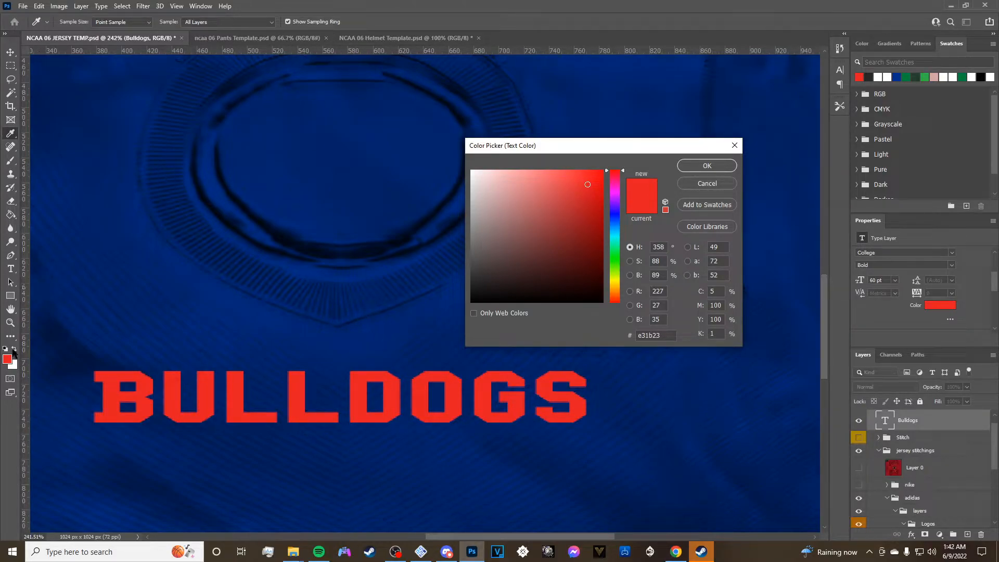
left_click(962, 77)
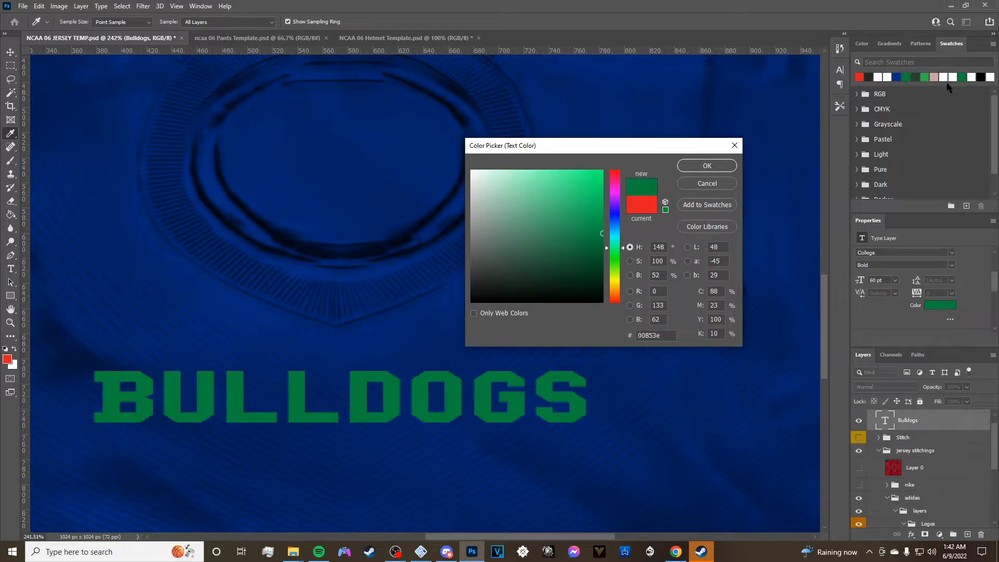
left_click(859, 77)
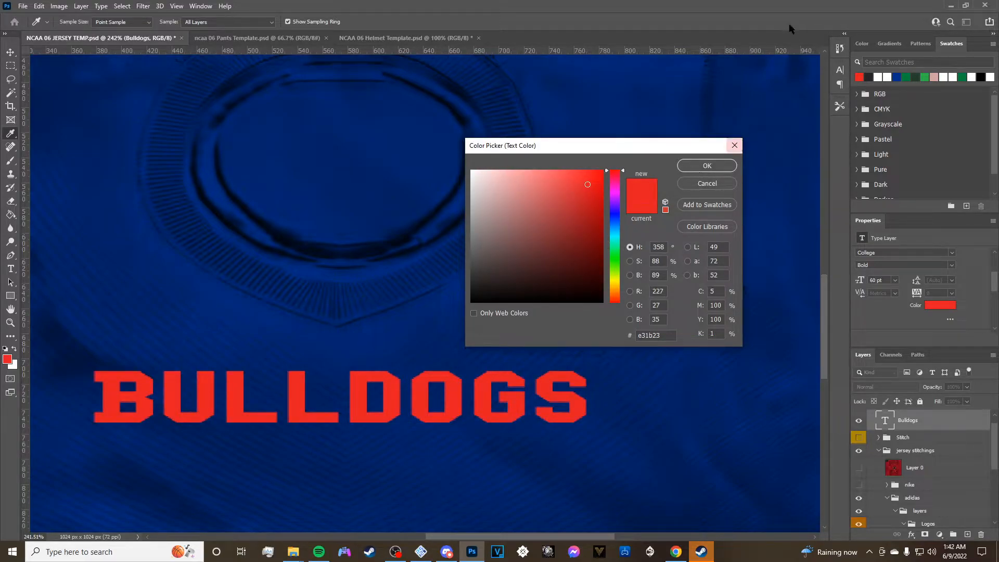
left_click(886, 78)
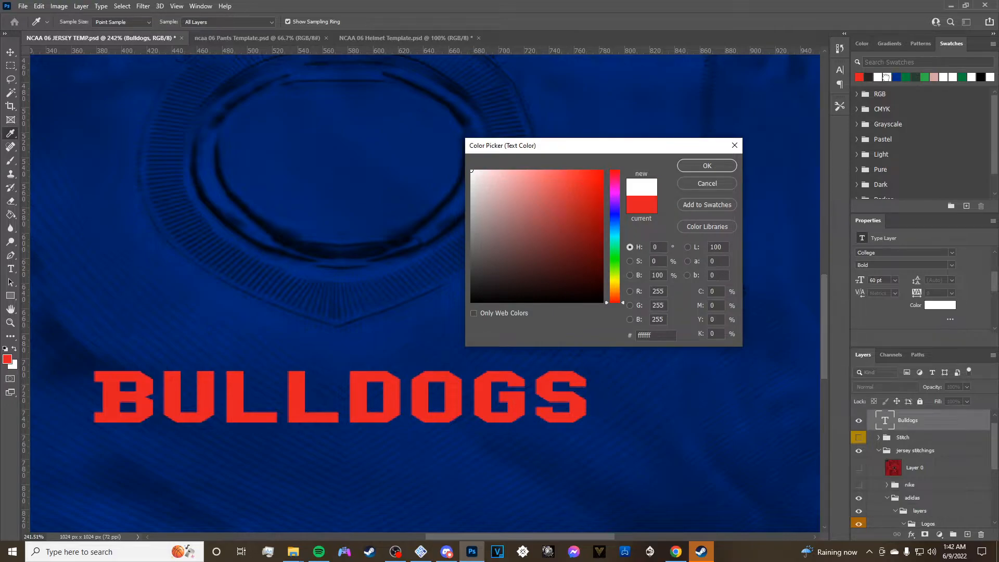
key("Return")
key("v")
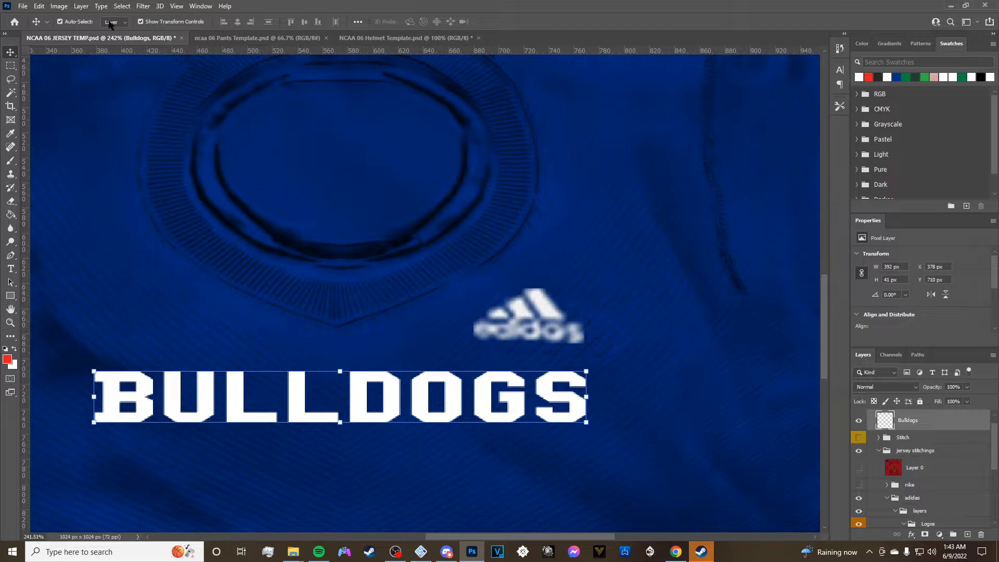
left_click(39, 6)
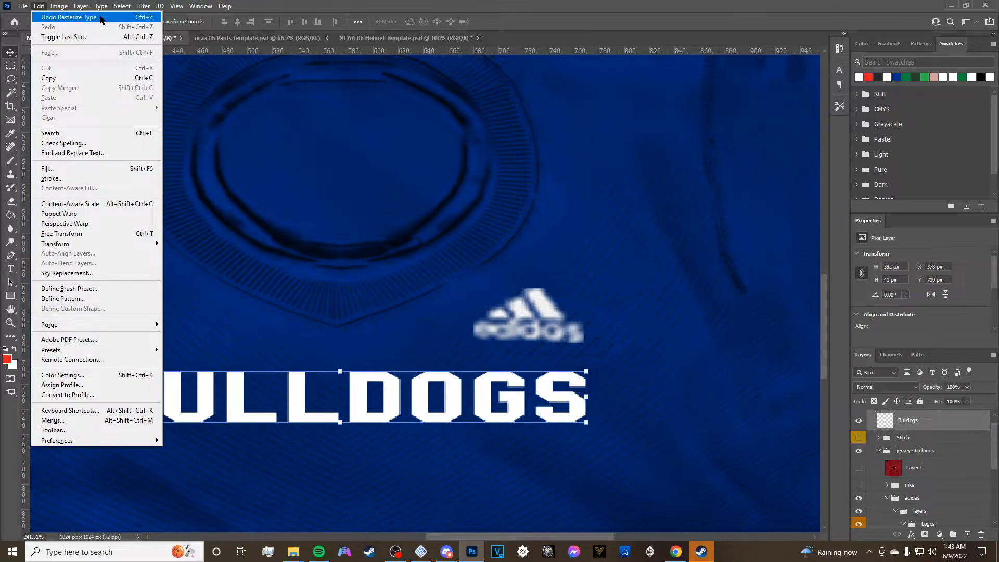
left_click(638, 334)
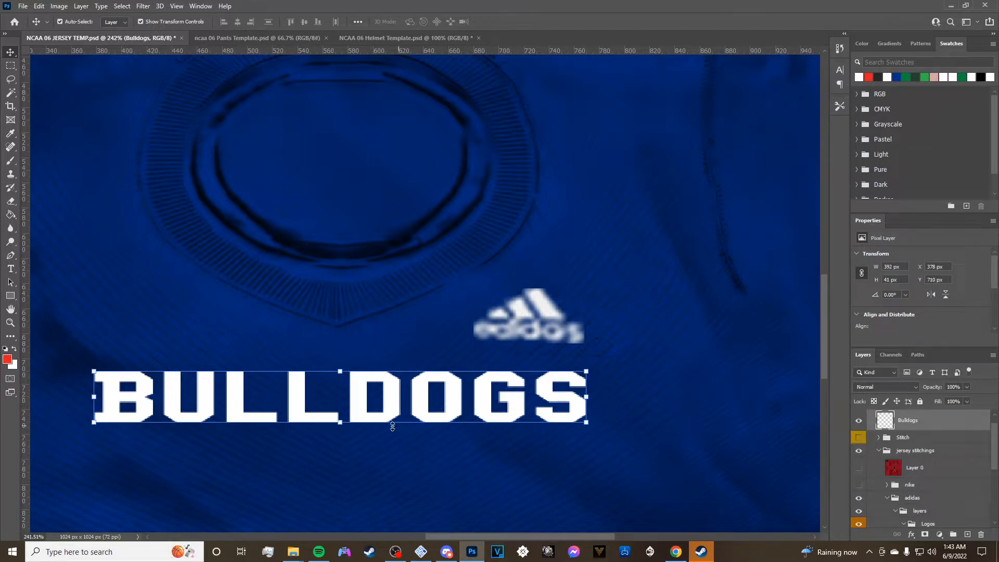
Open the layer style settings for the BULLDOGS layer, keeping the lettering in view.
right_click(924, 421)
left_click(841, 117)
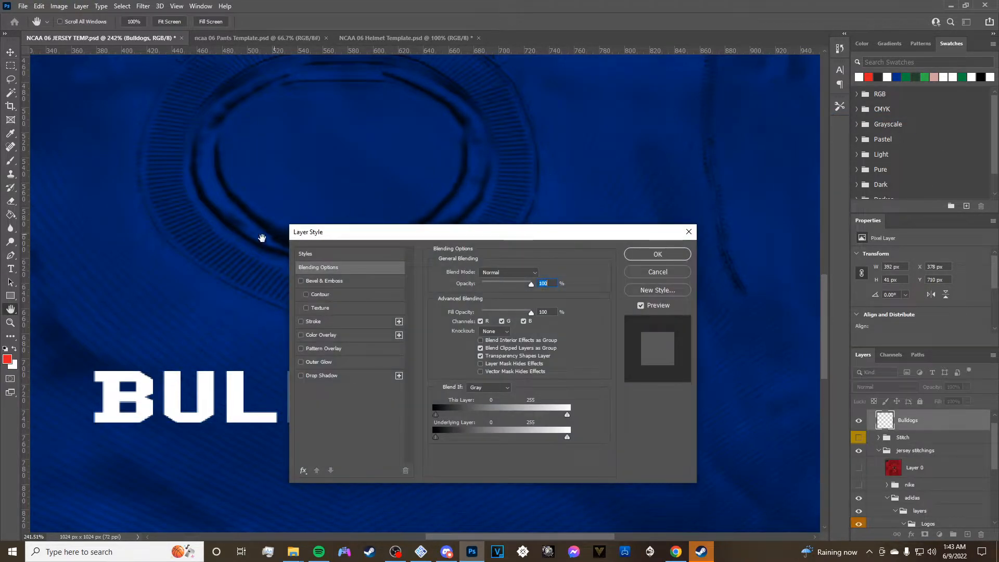
left_click_drag(473, 234, 383, 134)
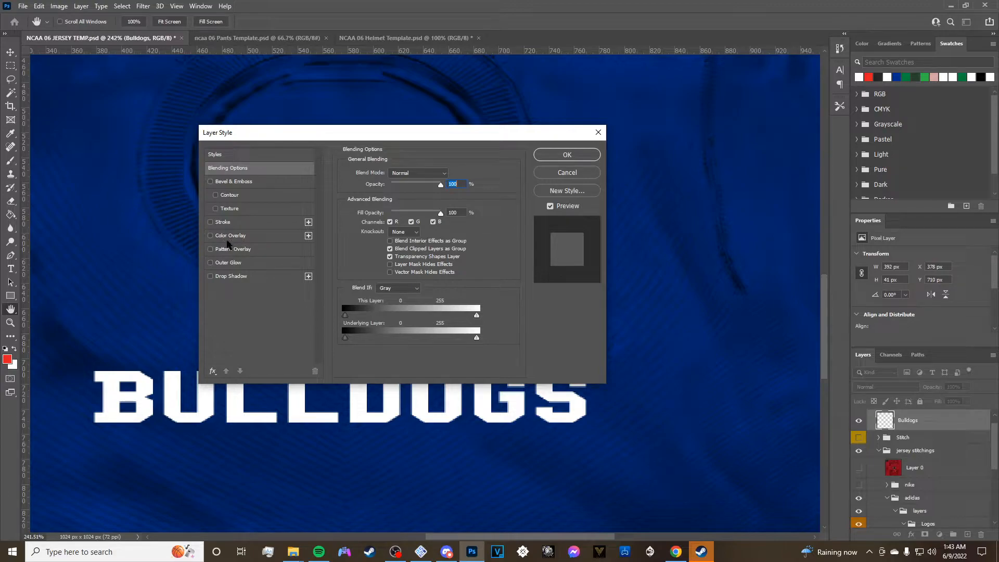
left_click(221, 238)
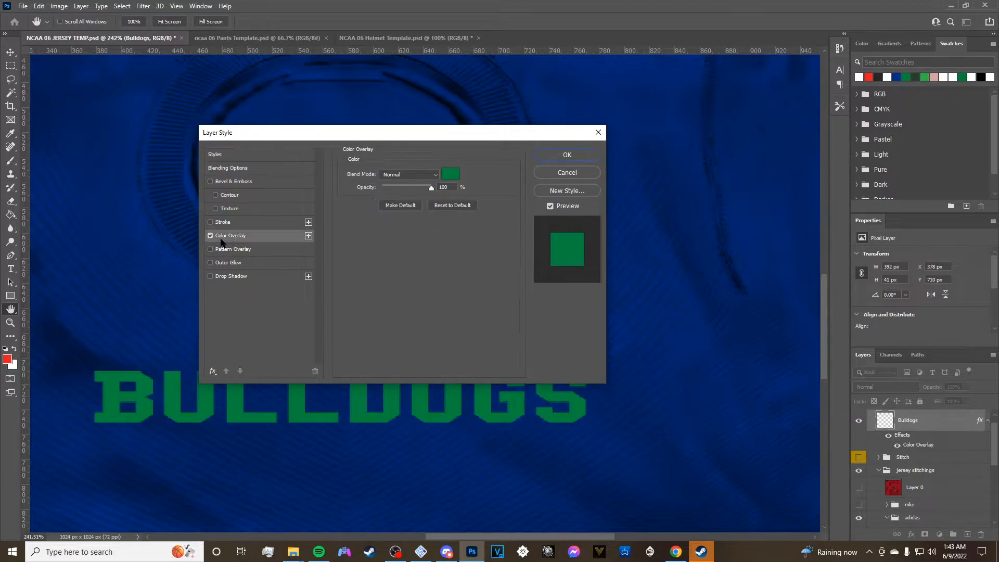
left_click(451, 176)
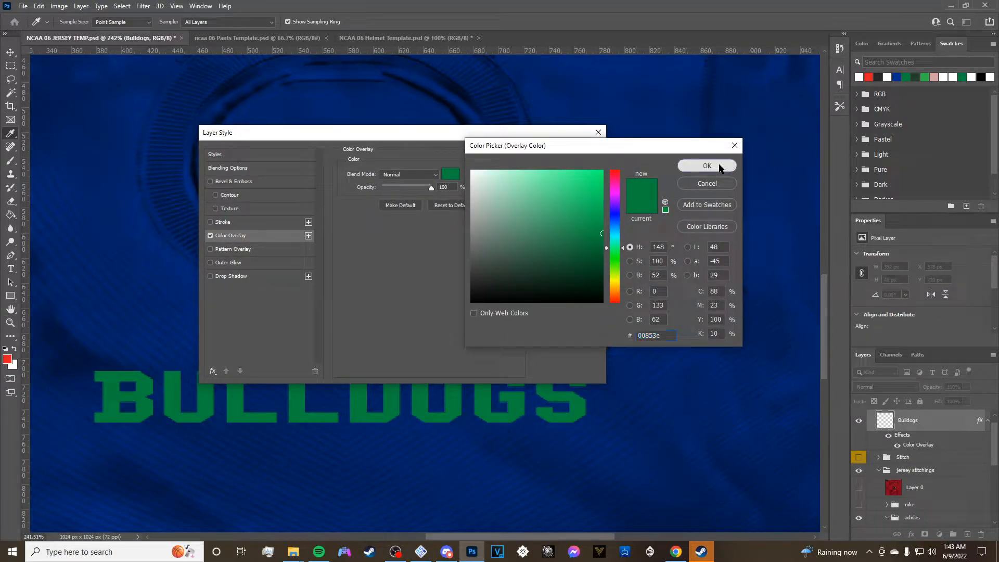
left_click(720, 167)
left_click(451, 176)
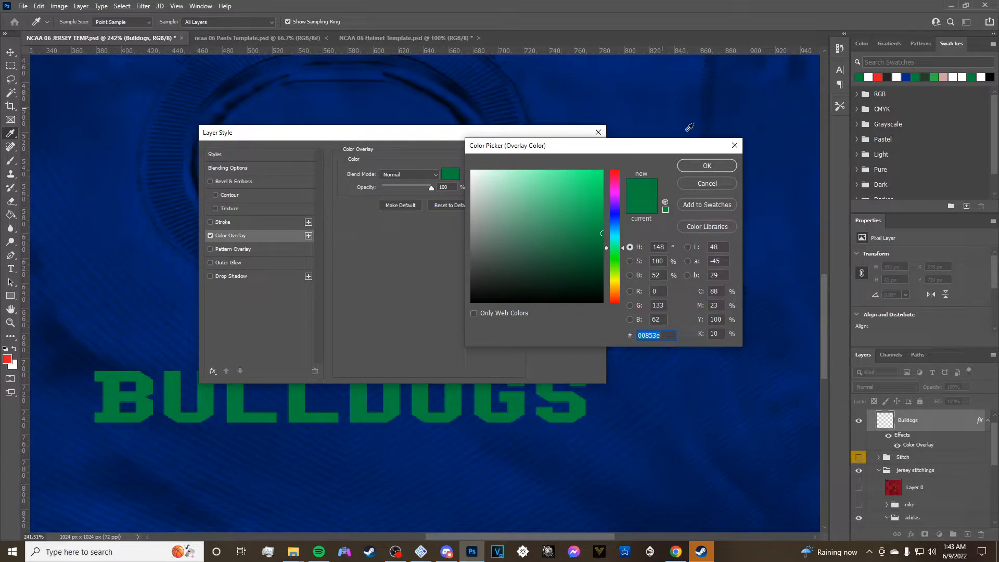
left_click(706, 184)
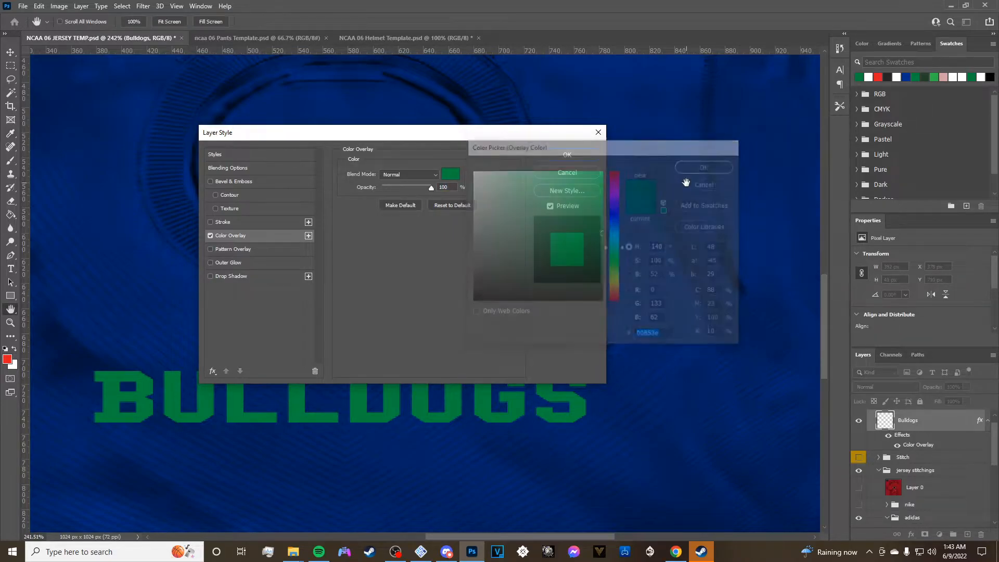
left_click(210, 235)
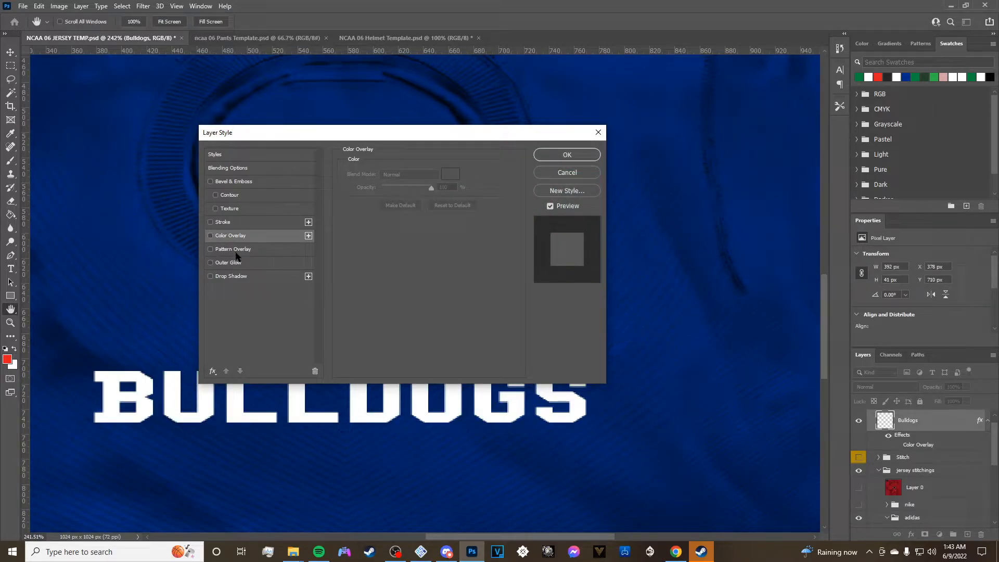
Add a 2 px outside stroke in red (e31b23) to the white BULLDOGS lettering.
left_click(260, 225)
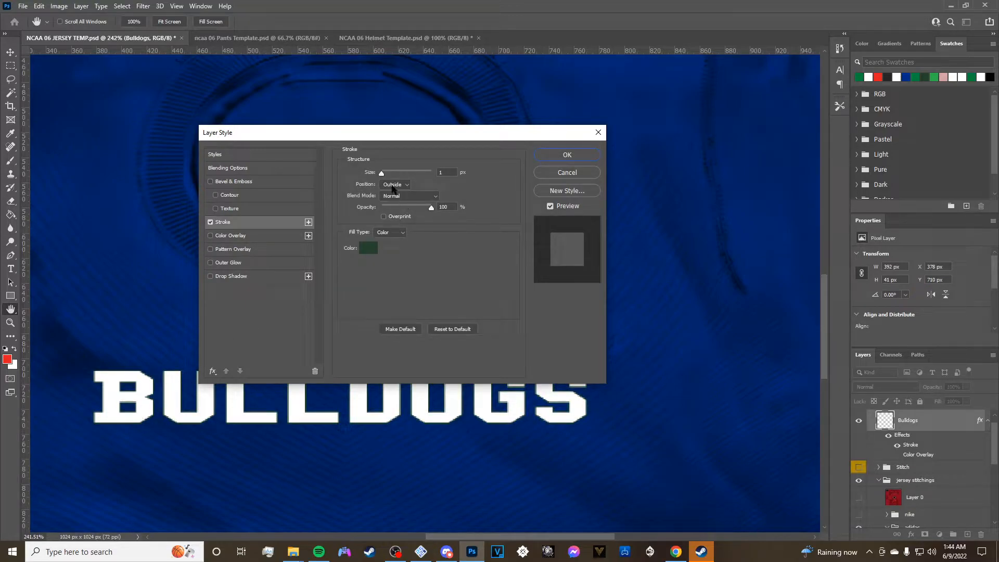
left_click(373, 246)
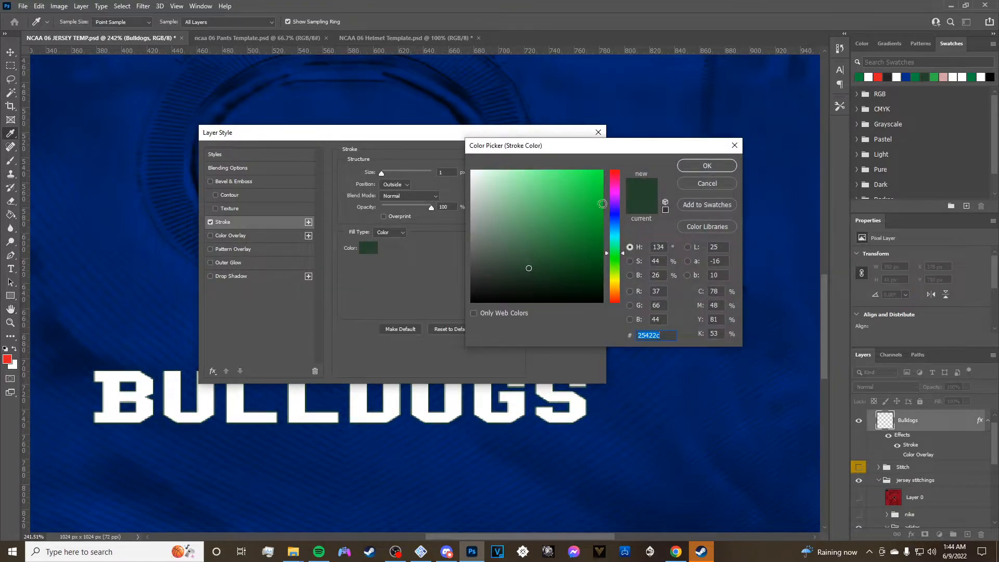
left_click(8, 358)
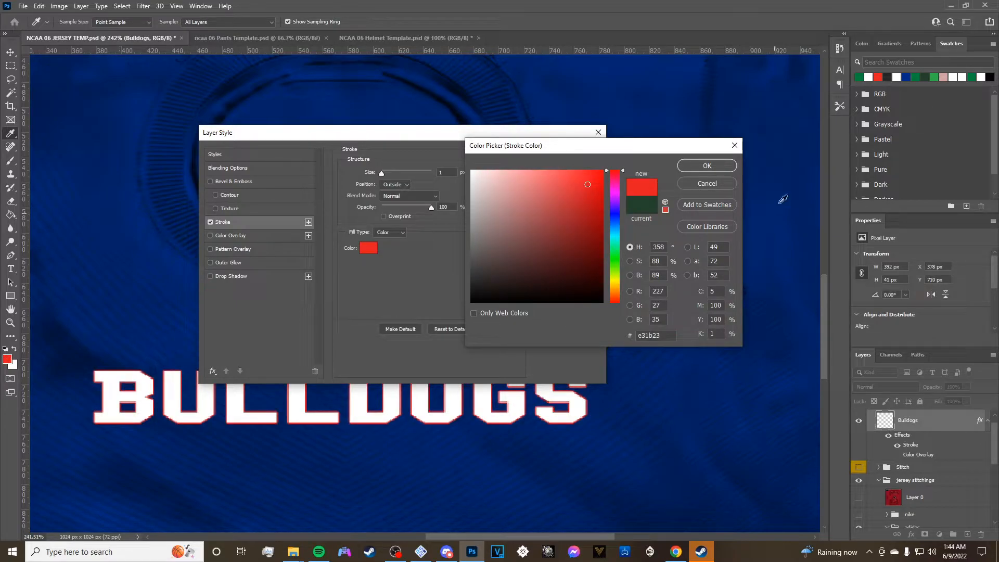
left_click(706, 166)
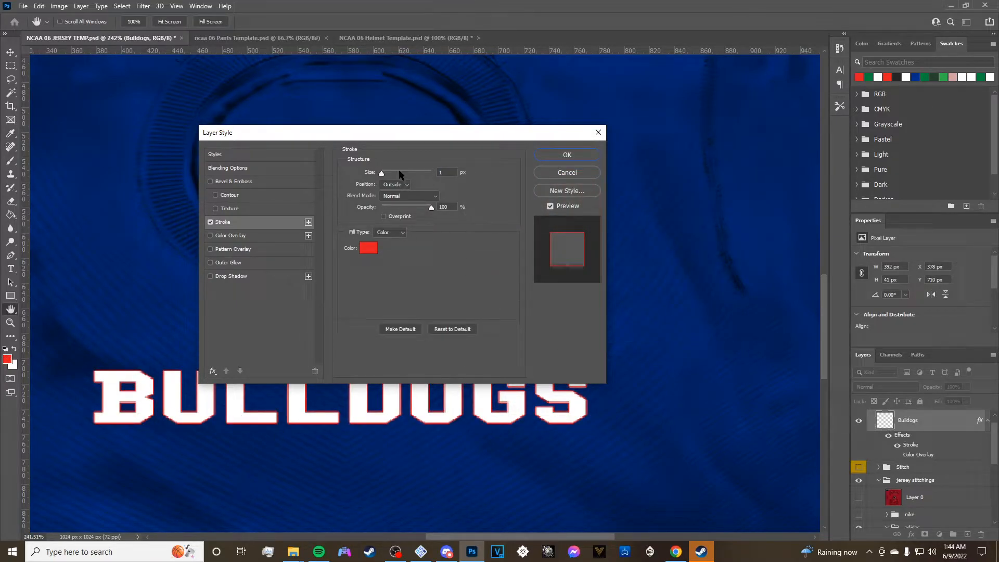
left_click(438, 174)
type("2")
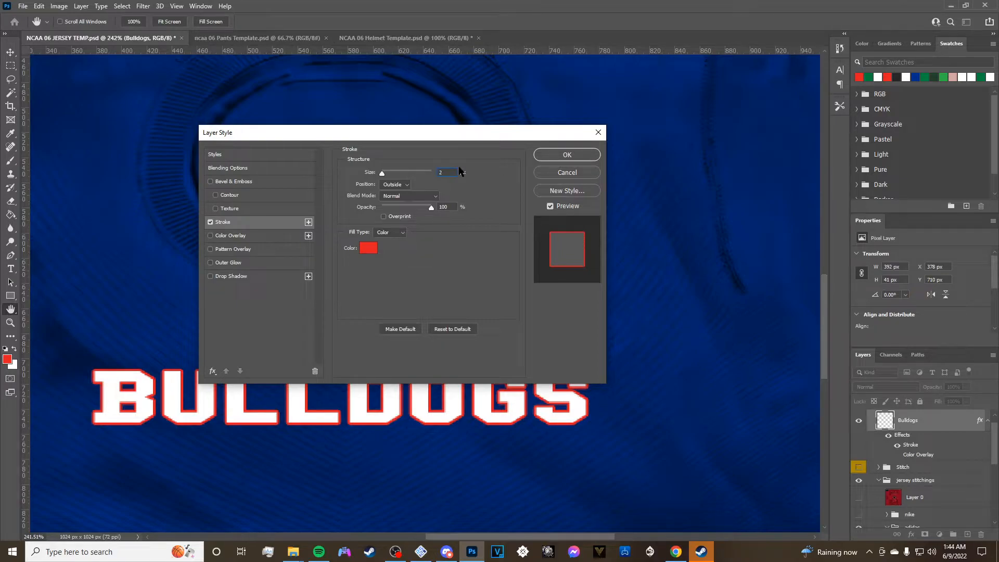
type("5")
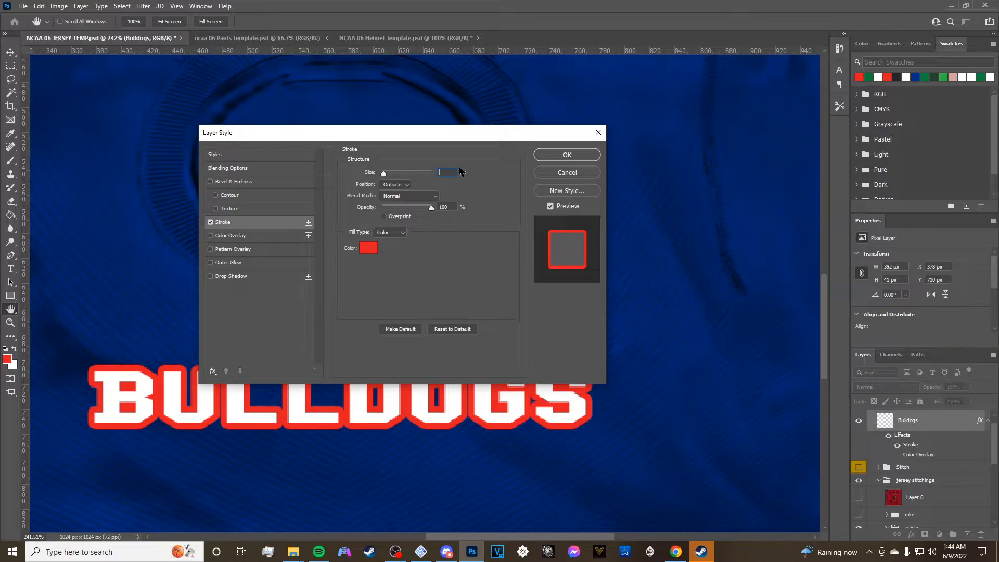
type("2")
key("Return")
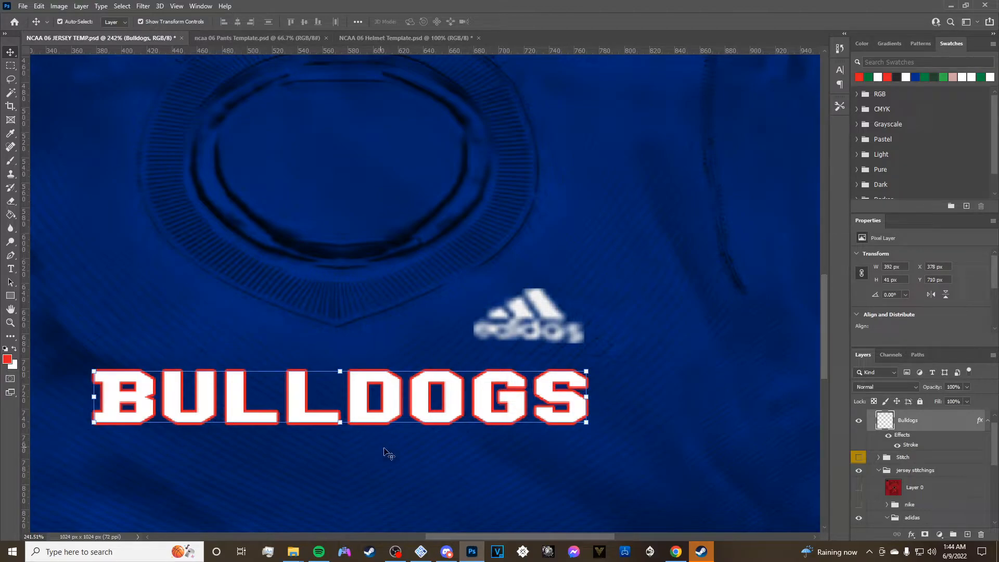
Move the outlined BULLDOGS lettering slightly up and right, to about X 387 px, Y 698 px, closer beneath the adidas logo.
scroll(353, 503, "down", 4)
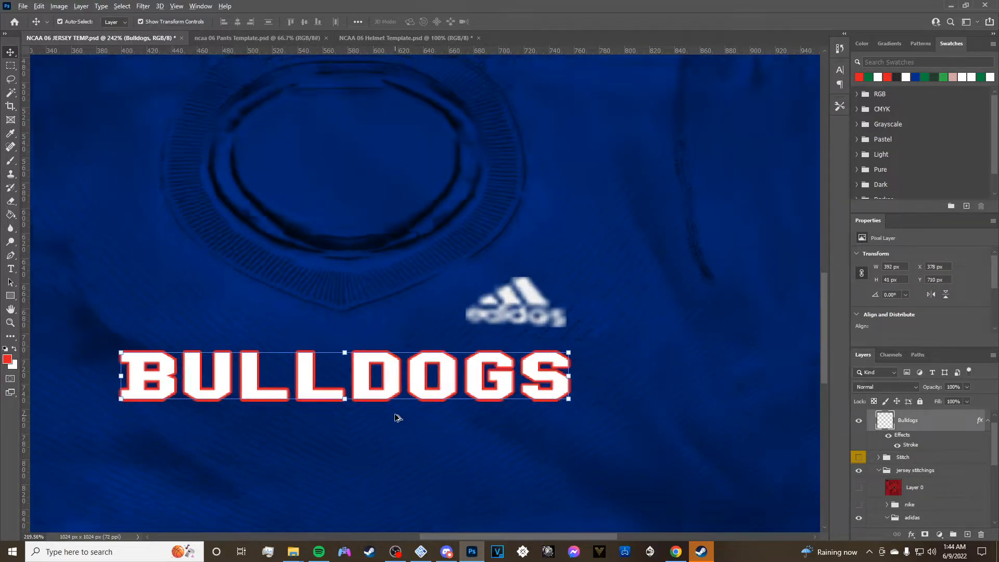
scroll(363, 436, "down", 2)
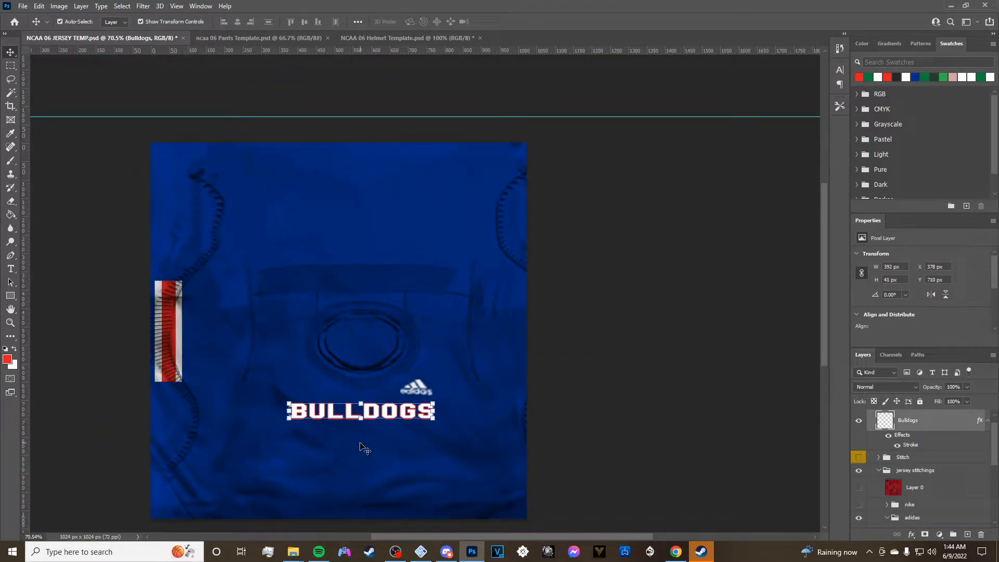
scroll(380, 411, "up", 5)
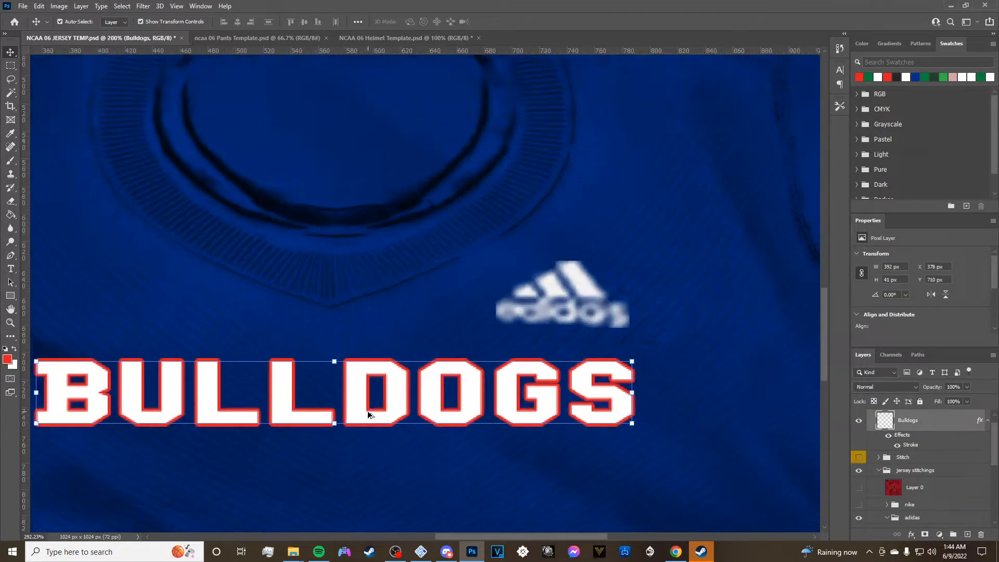
left_click_drag(361, 388, 375, 371)
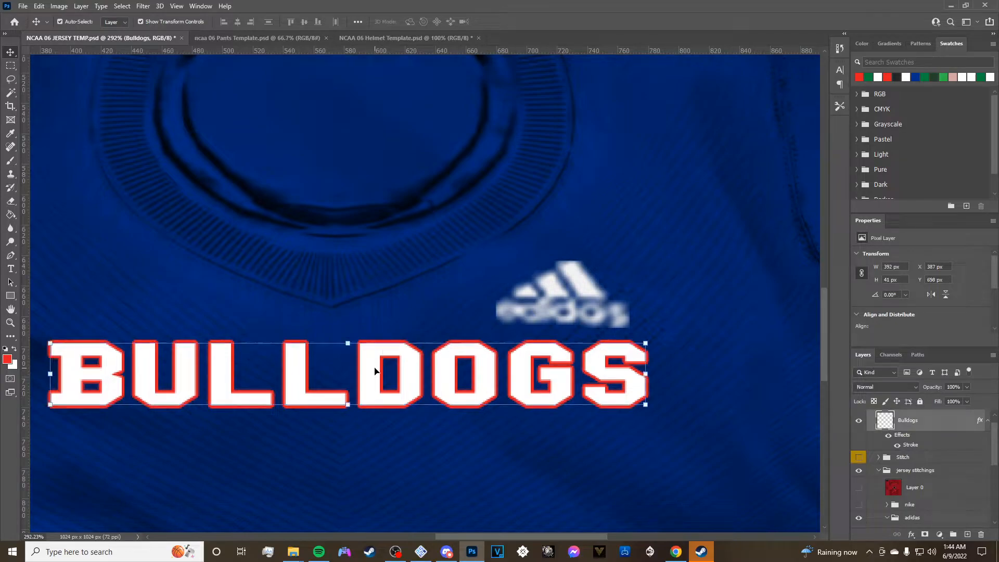
scroll(346, 468, "down", 4)
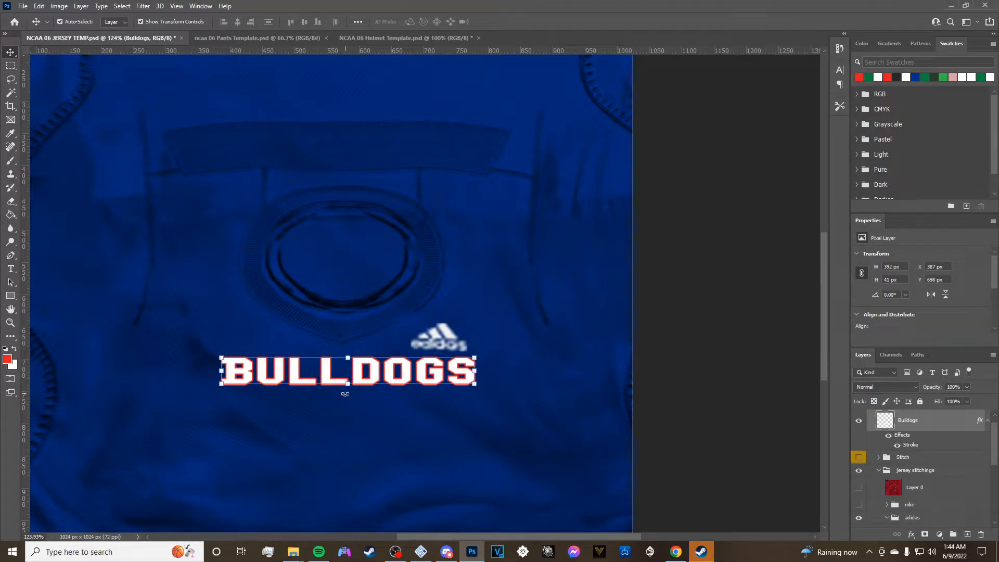
scroll(405, 401, "up", 1)
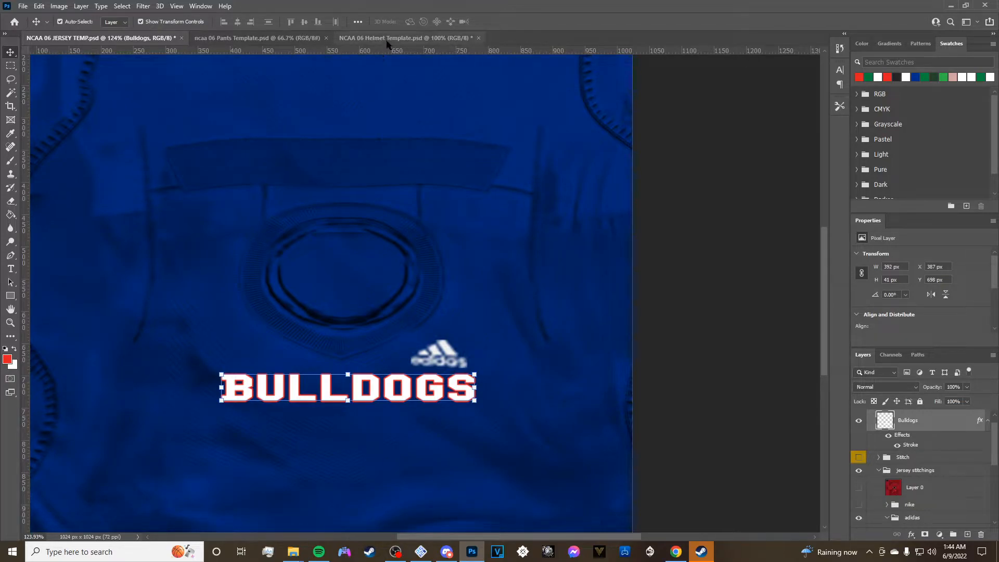
Examine the outlined BULLDOGS lettering and its placement beneath the collar and adidas logo at different magnifications.
left_click(387, 41)
left_click(135, 40)
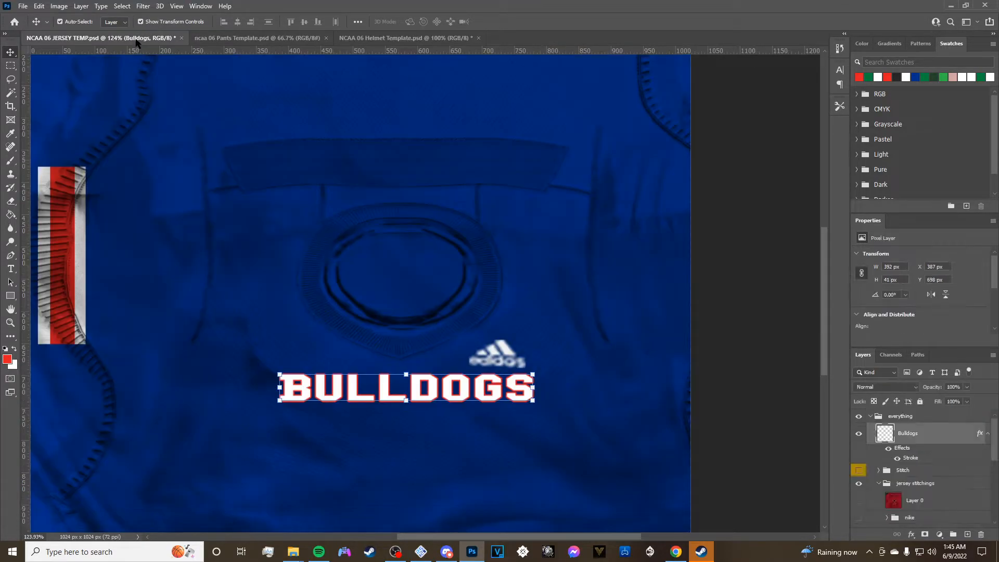
scroll(458, 400, "down", 2)
scroll(446, 418, "up", 3)
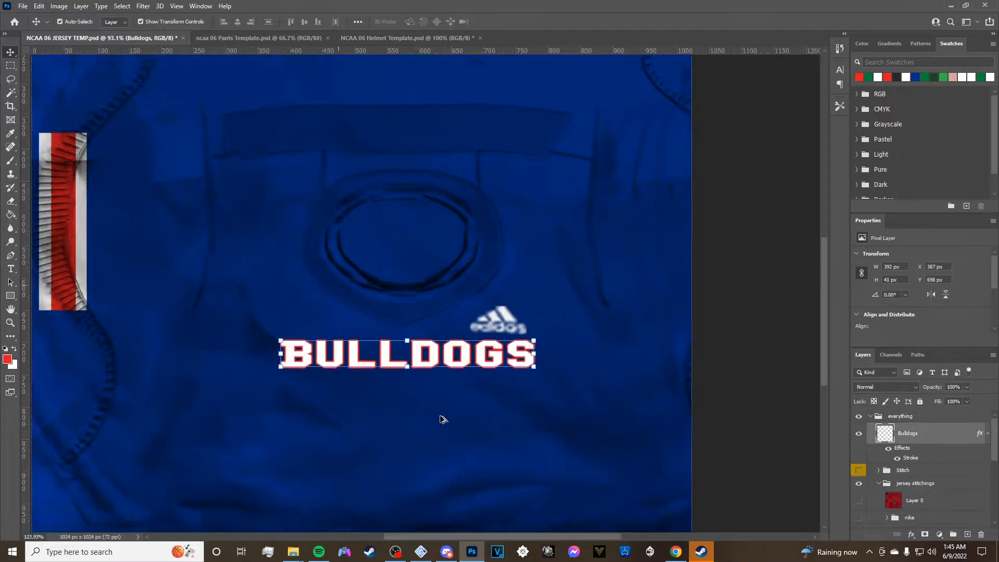
scroll(473, 432, "up", 2)
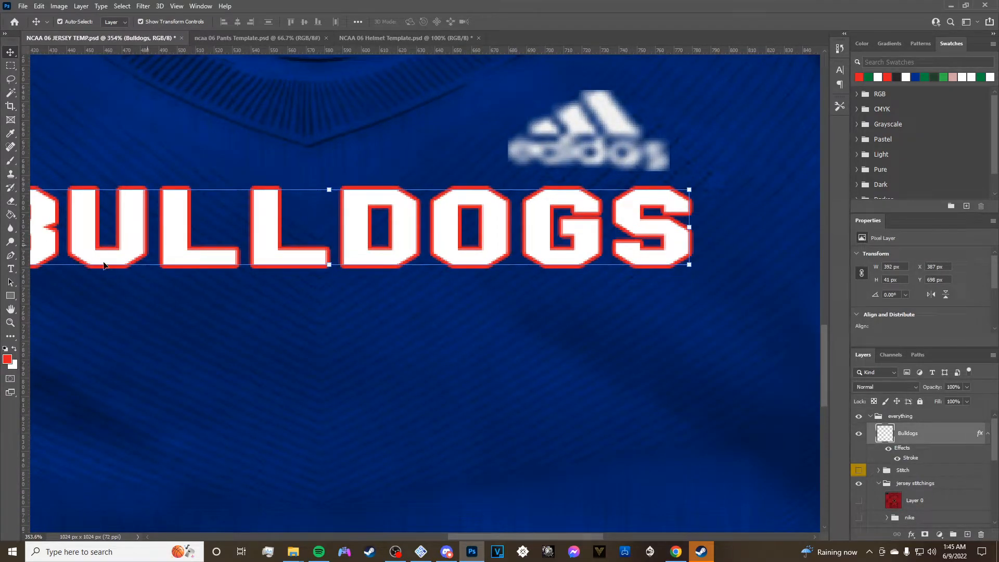
scroll(520, 338, "up", 3)
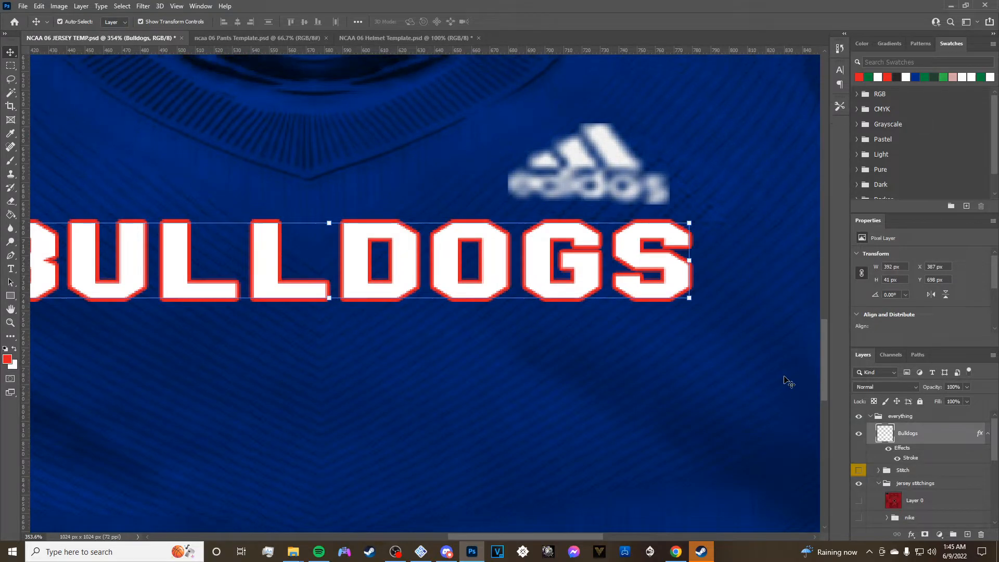
scroll(292, 362, "up", 1)
scroll(627, 401, "up", 1)
scroll(604, 388, "down", 4)
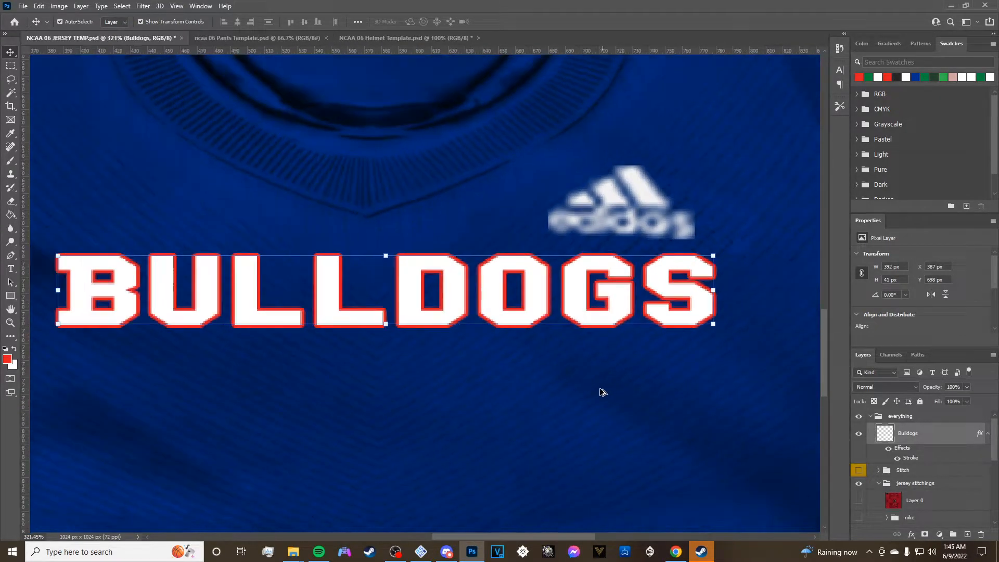
Move the outlined BULLDOGS lettering left to X 375 px, Y 698 px, centering it beneath the collar, and deselect it.
scroll(418, 327, "up", 1)
mouse_move(479, 351)
left_mouse_down()
mouse_move(461, 341)
mouse_move(466, 347)
left_mouse_up()
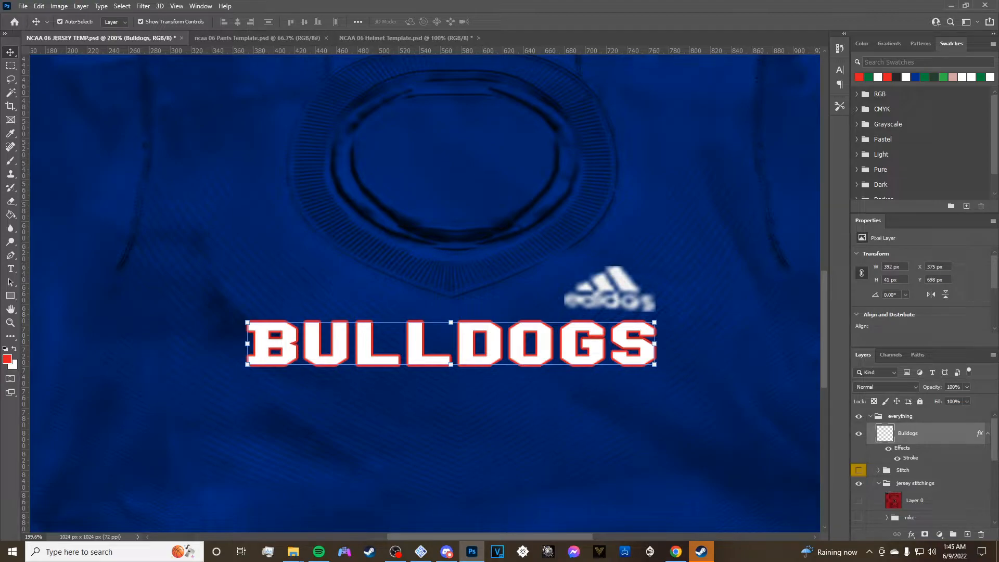
left_click(429, 462)
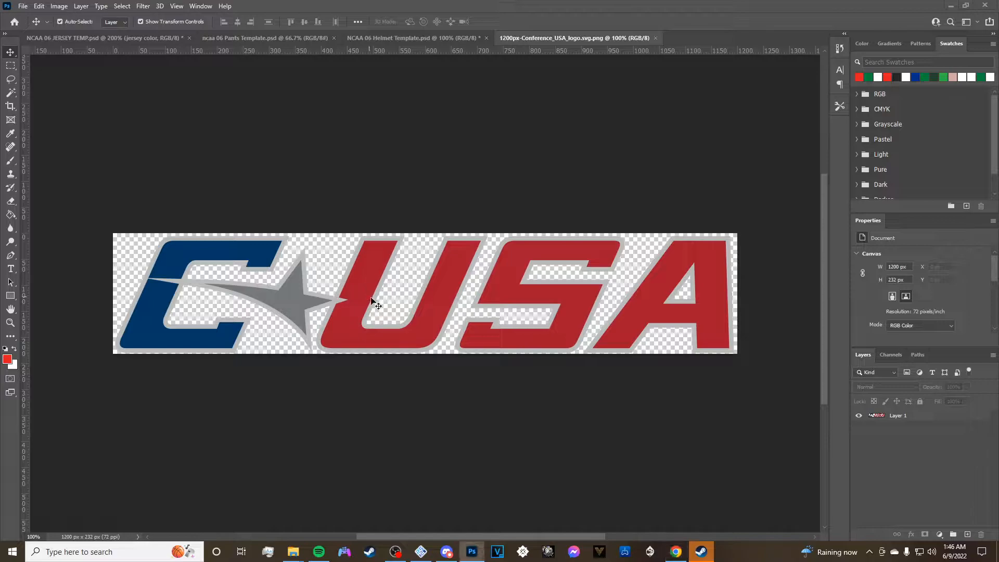
Copy the Conference USA logo from its image document into the jersey template, over the chest area.
left_click_drag(354, 298, 124, 34)
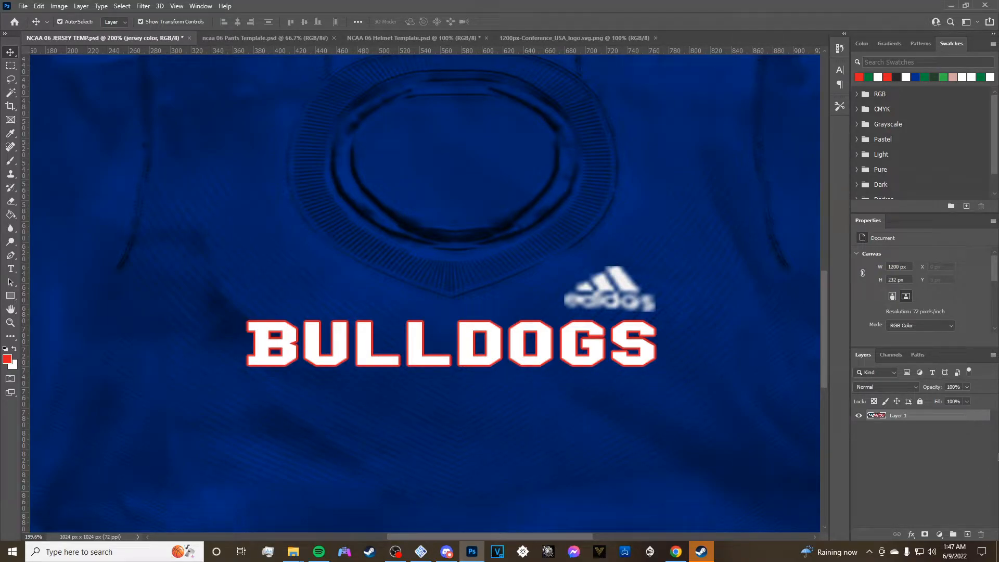
left_click_drag(314, 233, 318, 289)
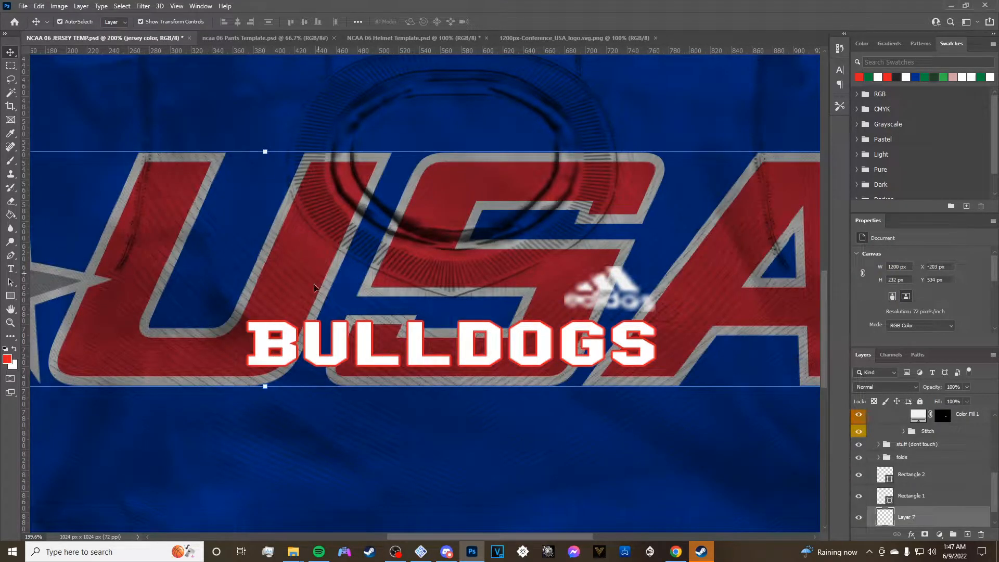
Scale the Conference USA logo to 7.80% and place it above the B of BULLDOGS at X 375 px, Y 666 px.
scroll(437, 262, "down", 1)
scroll(499, 372, "down", 3)
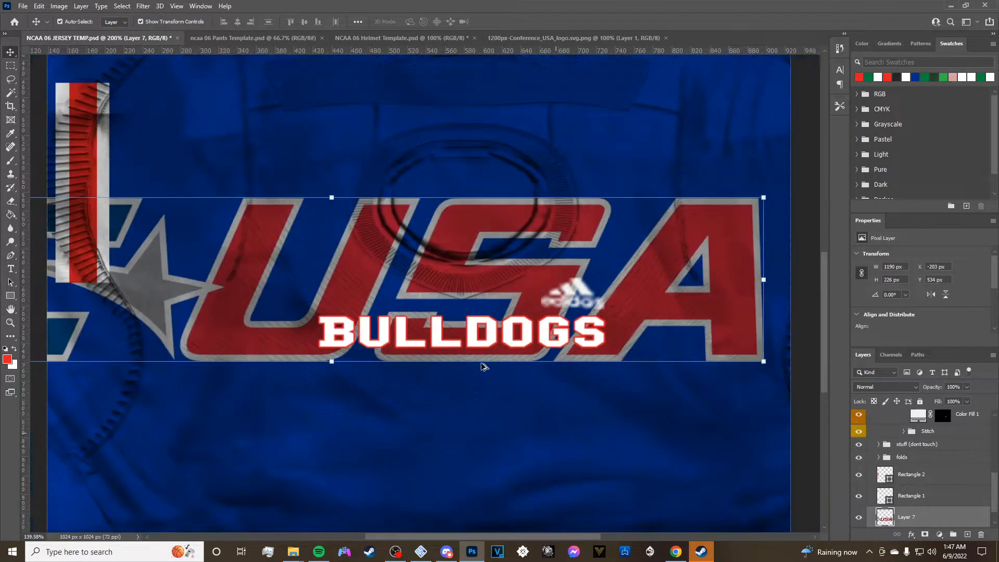
left_click_drag(79, 367, 396, 328)
scroll(397, 328, "up", 17)
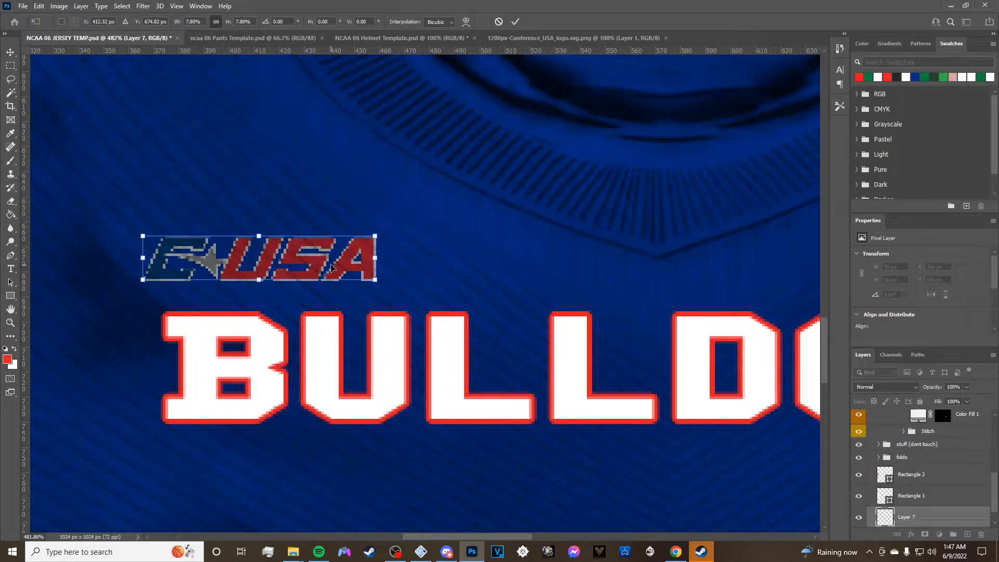
left_click_drag(319, 269, 342, 269)
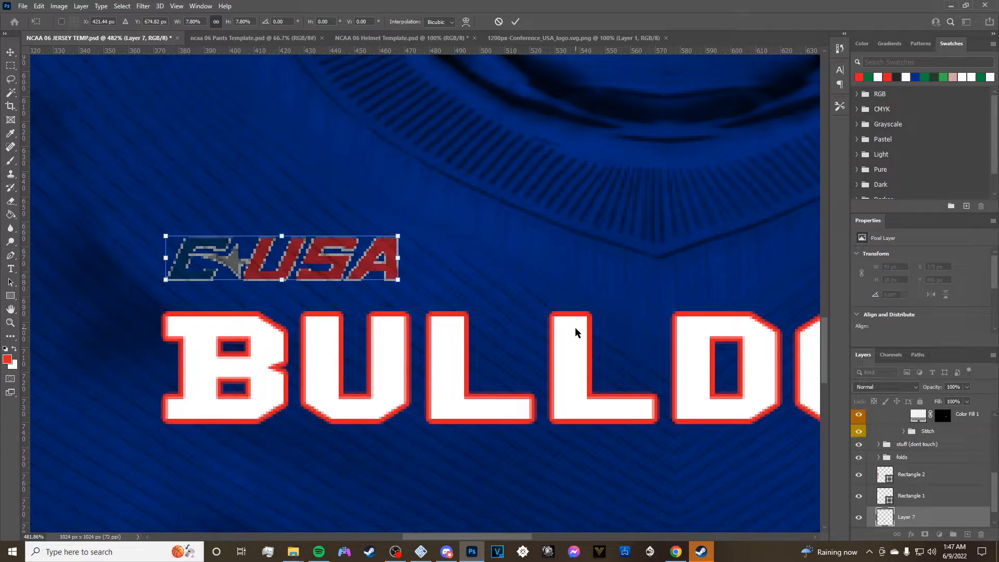
scroll(595, 325, "down", 7)
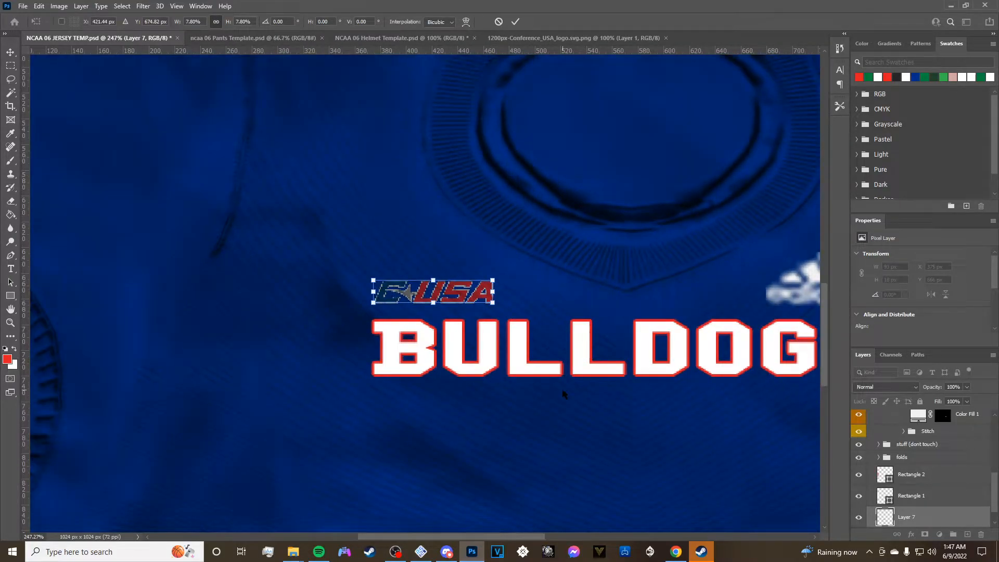
left_click_drag(411, 538, 488, 538)
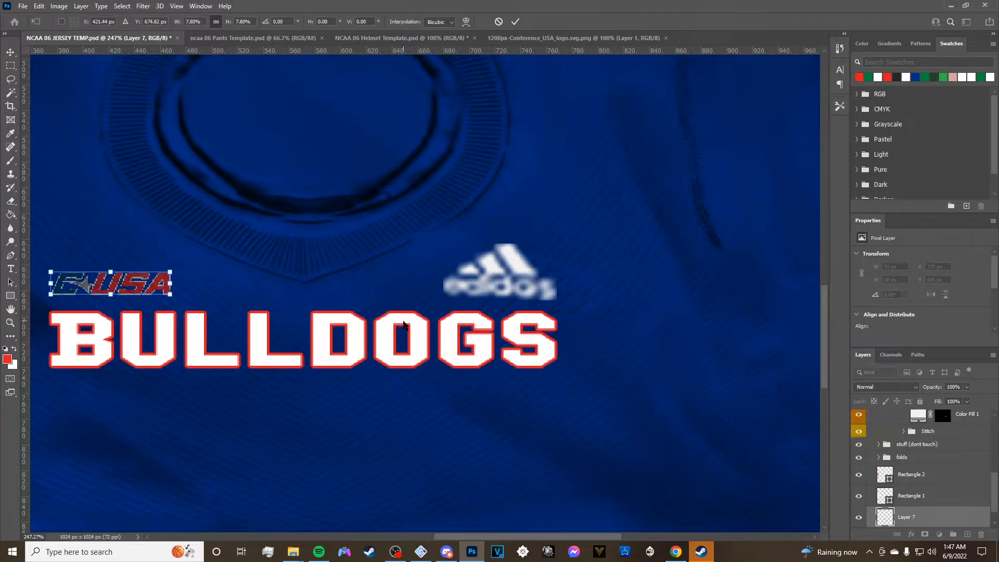
scroll(403, 325, "down", 4)
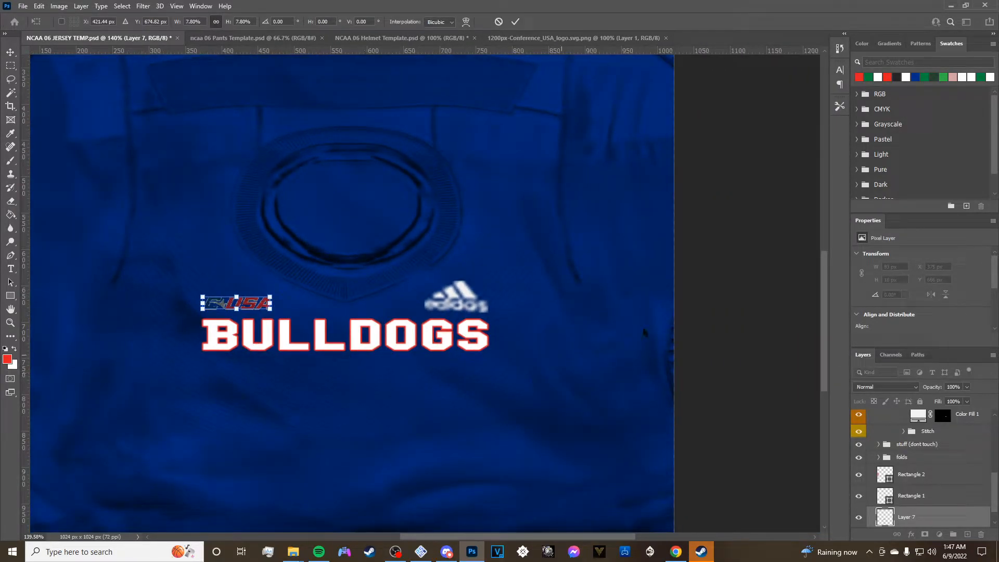
key("Return")
scroll(415, 368, "down", 4)
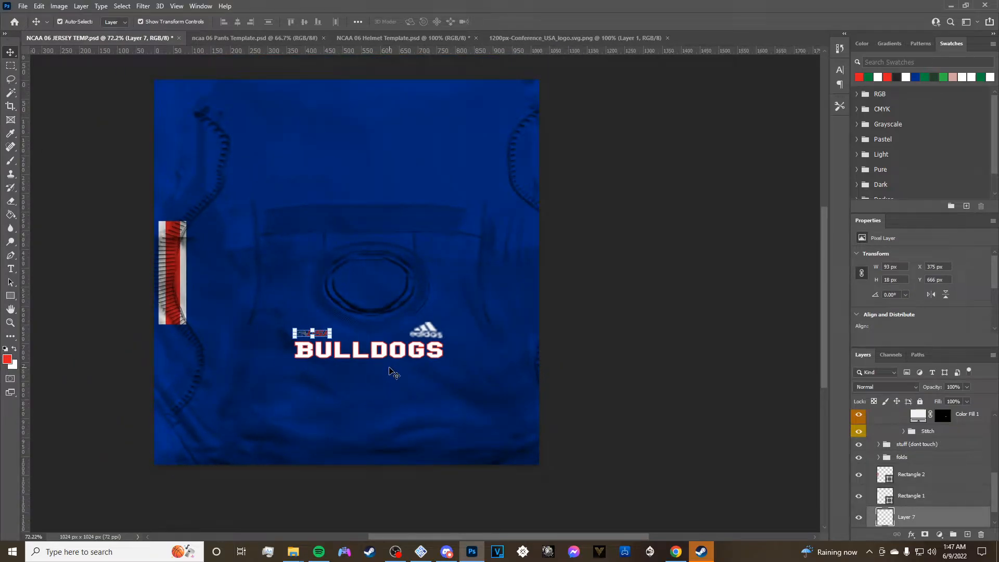
scroll(390, 368, "up", 2)
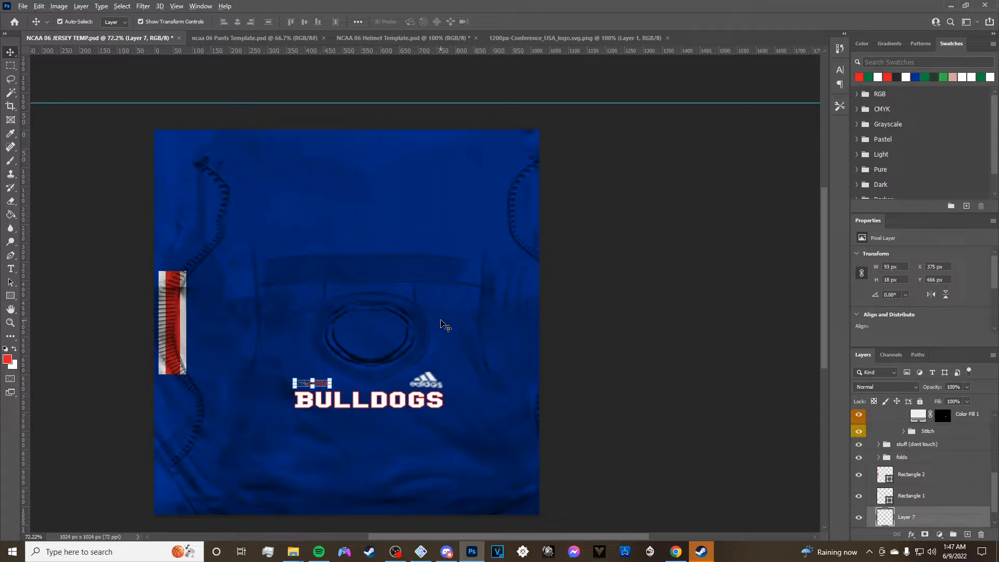
left_click(623, 320)
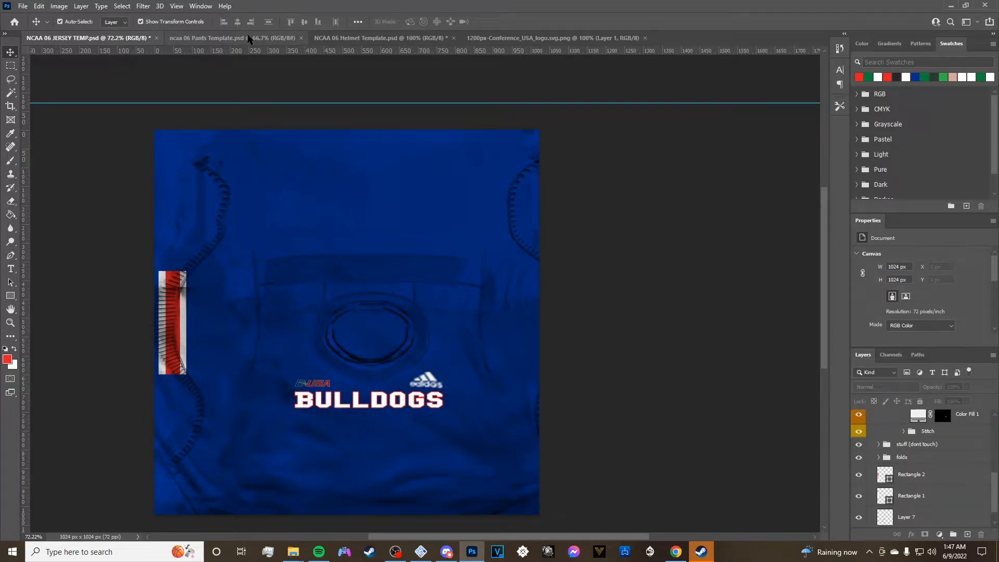
Switch to the pants template document and bring up its Overlays group at the top of the layer stack.
left_click(219, 38)
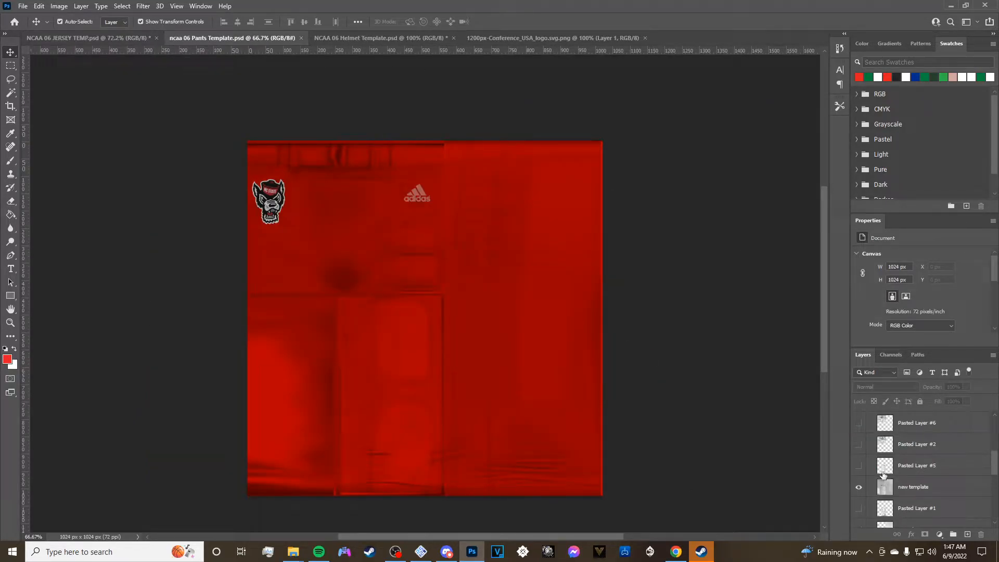
scroll(880, 467, "up", 3)
scroll(879, 466, "up", 1)
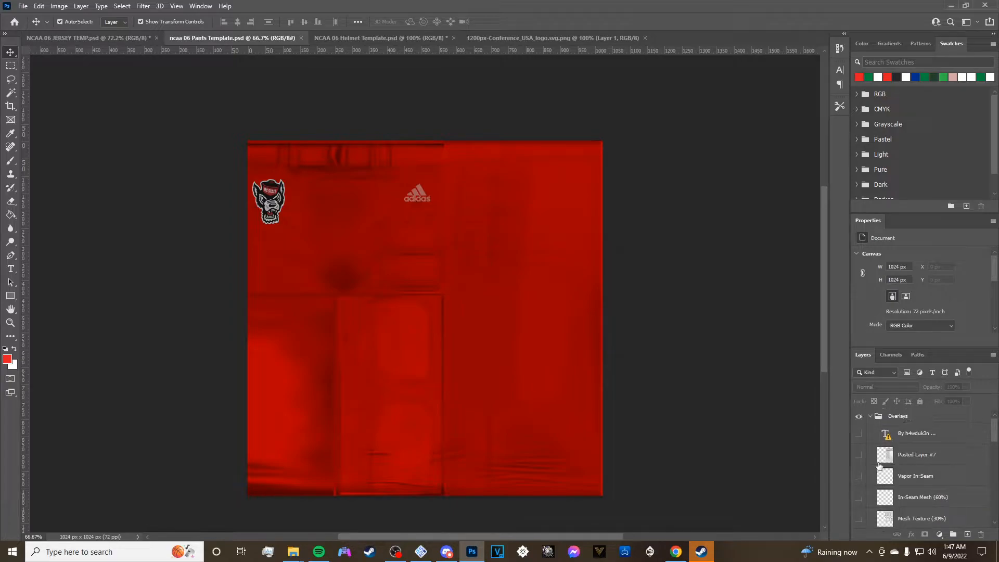
Preview the mesh pattern on Pasted Layer #4 in the Overlays group, leaving the layer hidden.
scroll(883, 489, "up", 1)
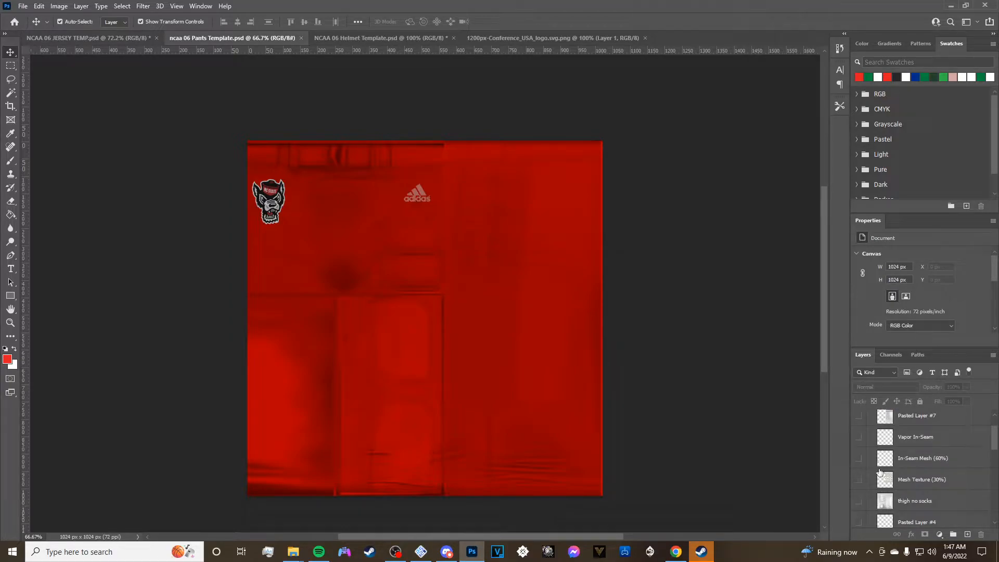
scroll(880, 474, "down", 2)
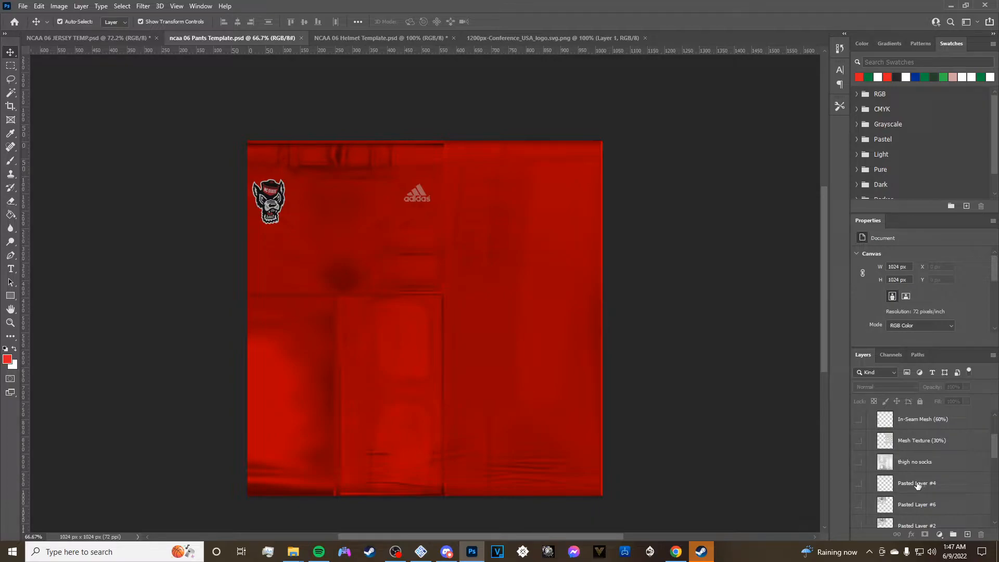
scroll(891, 447, "down", 1)
scroll(891, 446, "down", 1)
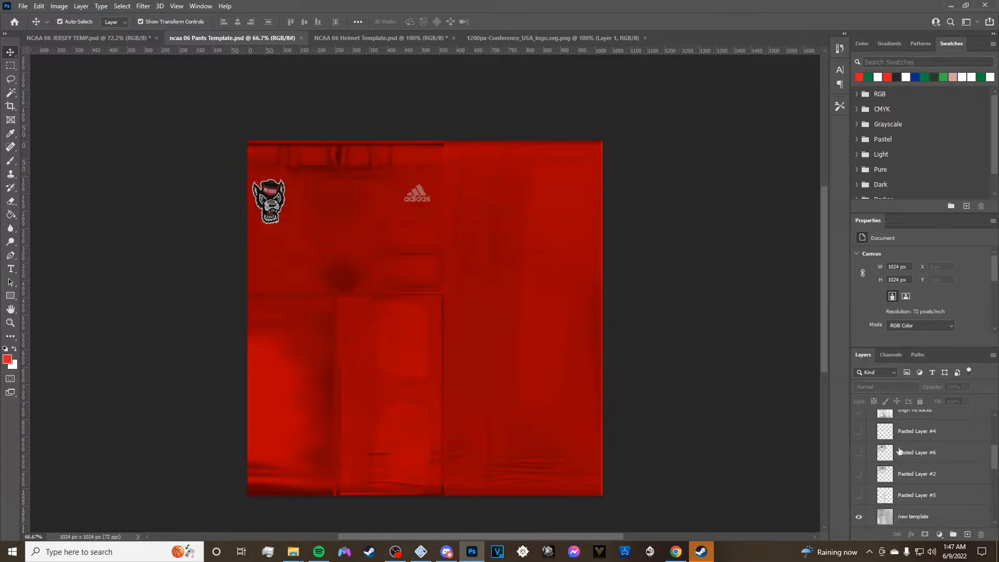
left_click(859, 431)
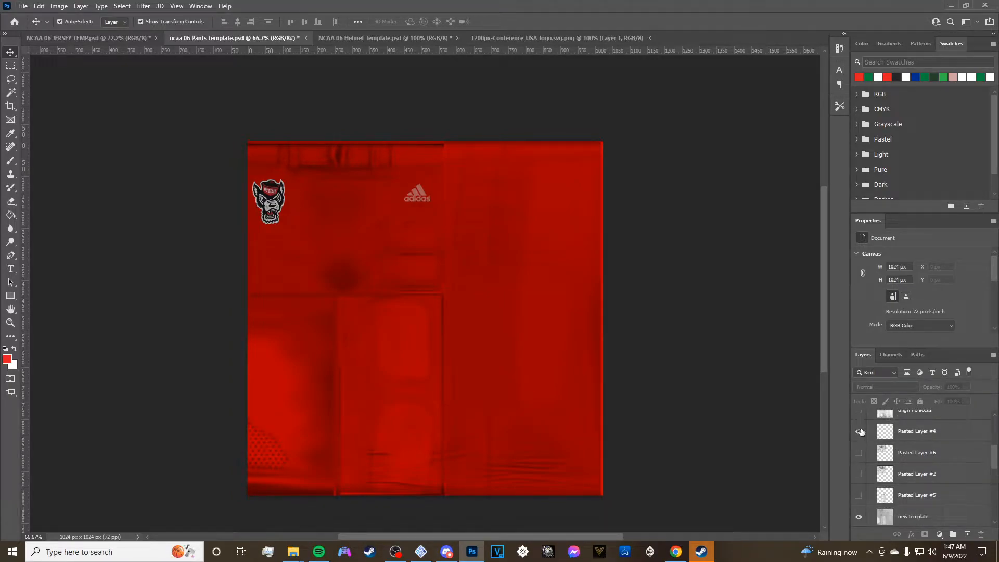
left_click(859, 432)
left_click(859, 432)
Show the Seams #1 (opacity 70%) layer in the Stripes group and inspect its lines on the pants.
scroll(910, 458, "down", 1)
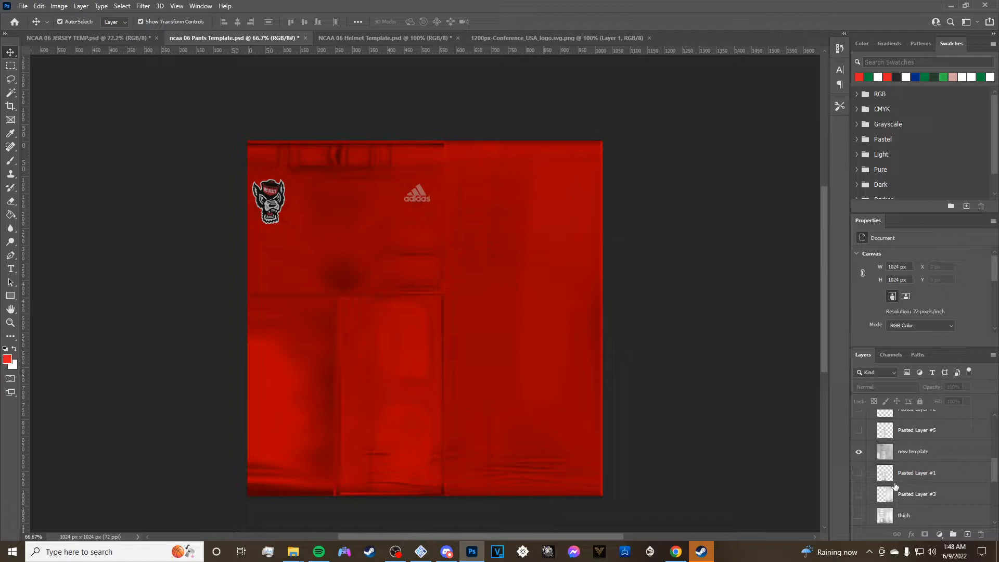
scroll(894, 487, "down", 1)
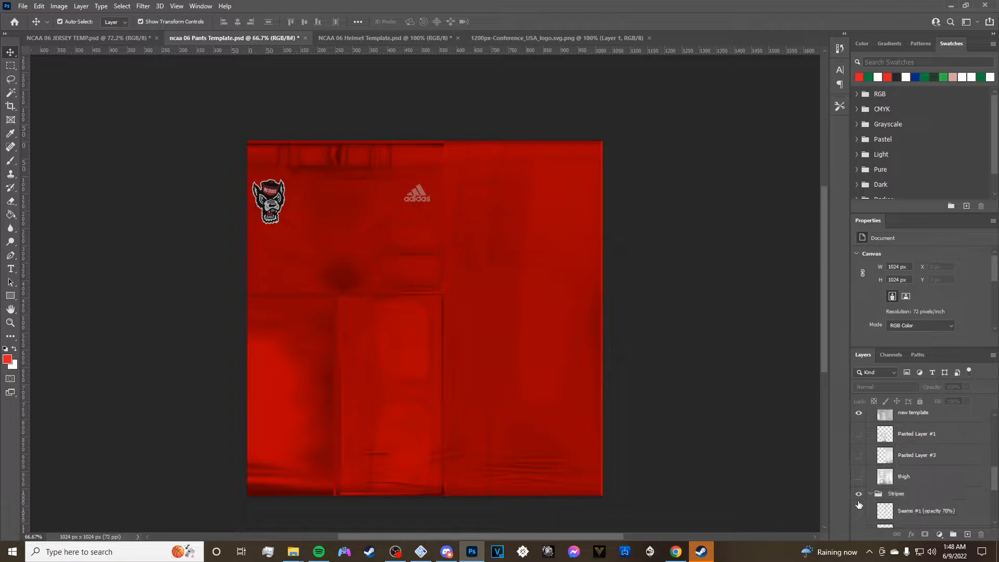
scroll(883, 465, "down", 1)
scroll(864, 488, "down", 1)
left_click(859, 460)
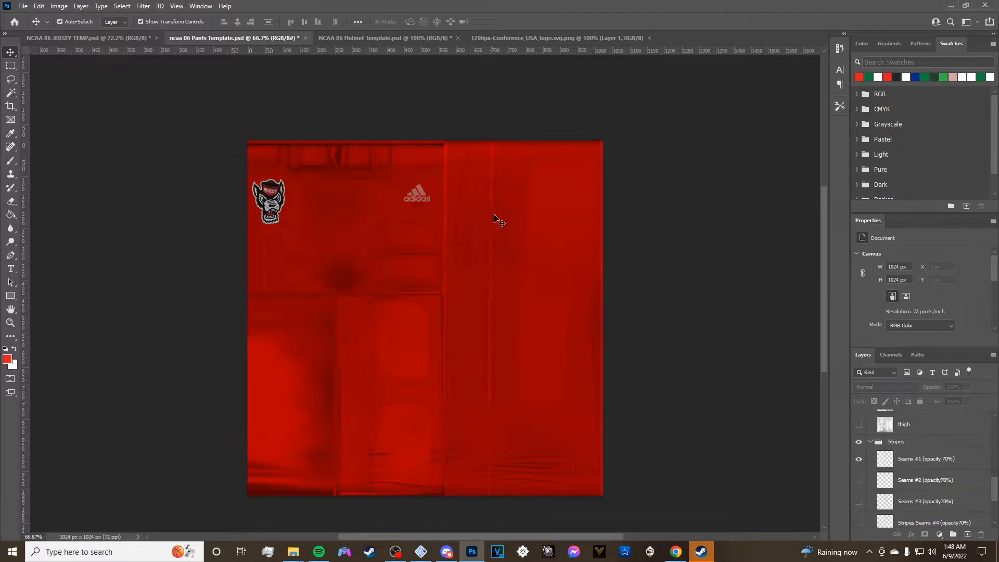
scroll(502, 217, "up", 3)
scroll(501, 217, "up", 2)
scroll(492, 260, "up", 2)
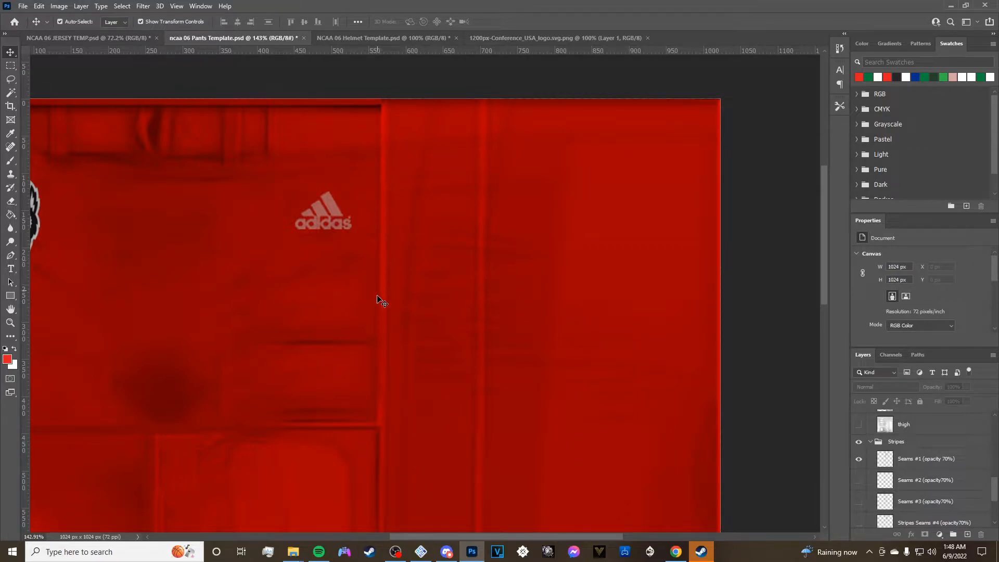
scroll(382, 401, "down", 2)
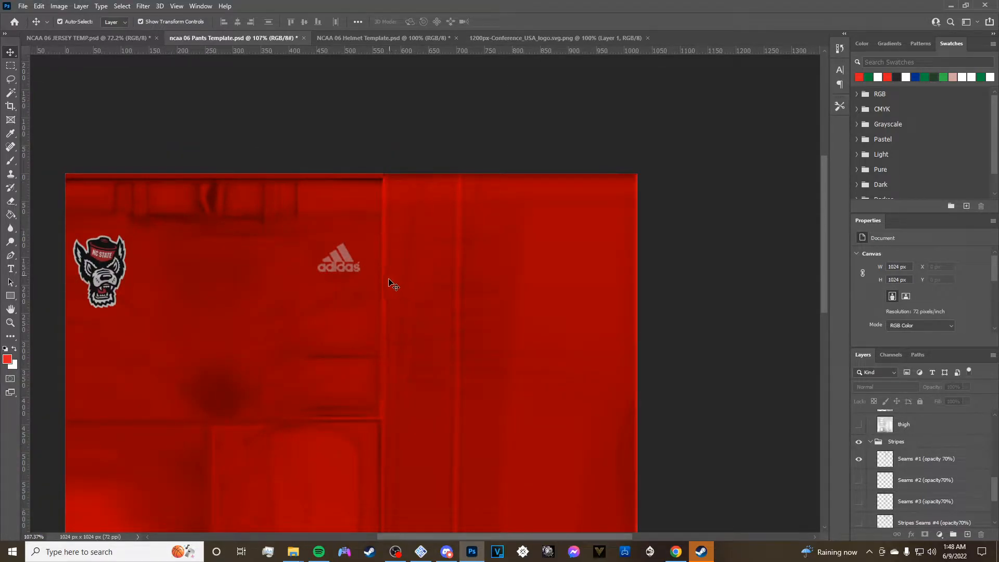
scroll(399, 472, "down", 1)
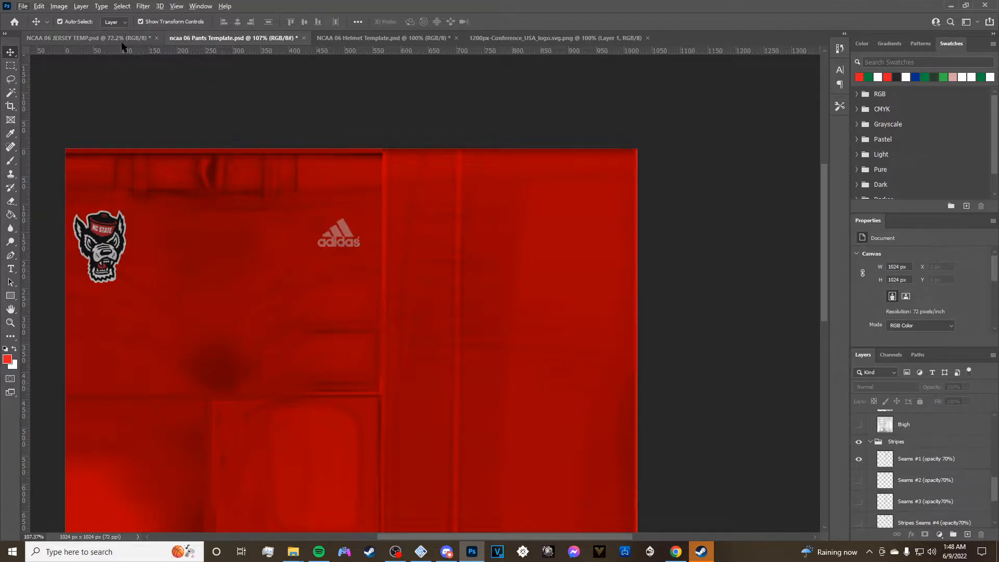
Compare the jersey template with the pants template and examine the vertical seam lines on the pants up close.
left_click(94, 38)
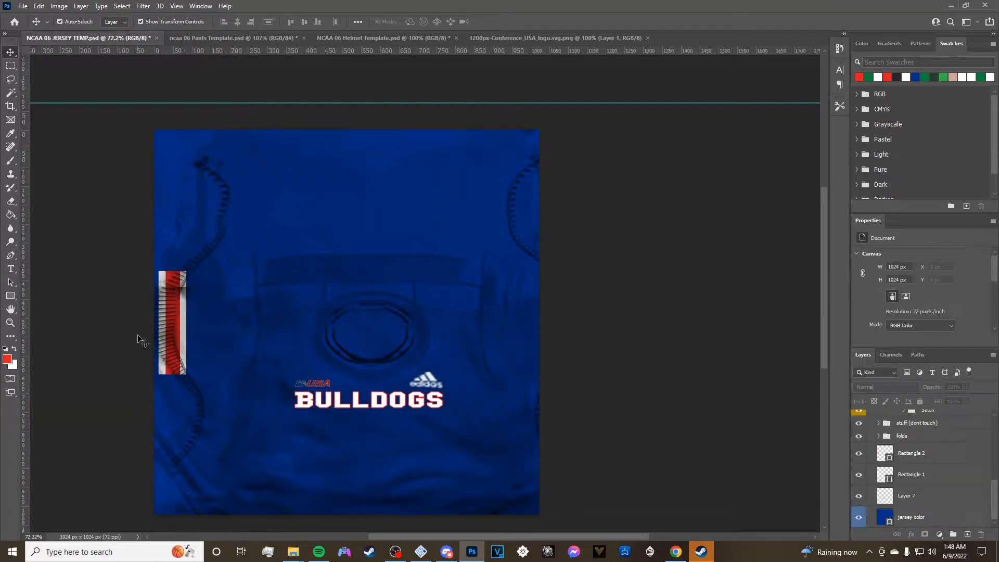
left_click(266, 37)
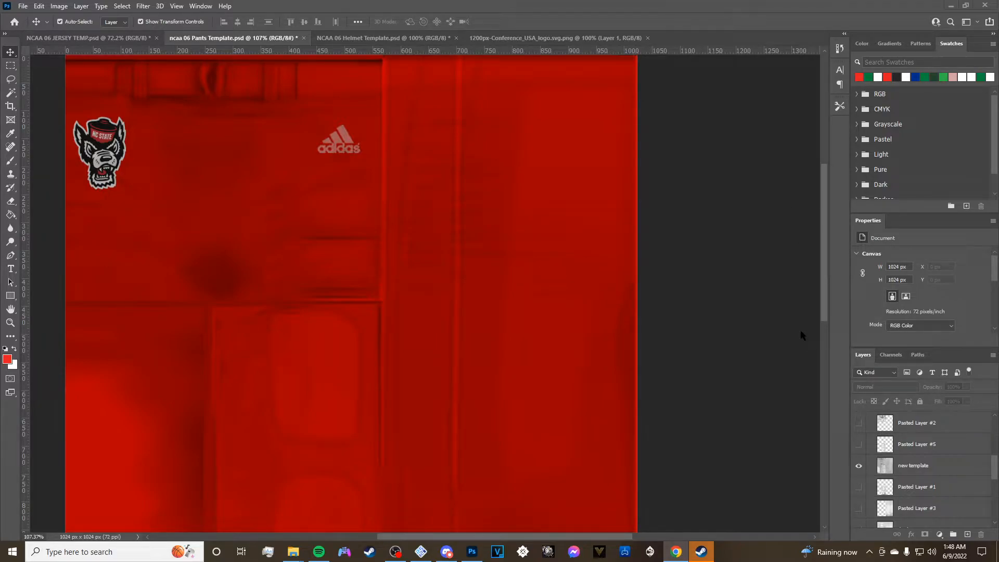
left_click(89, 37)
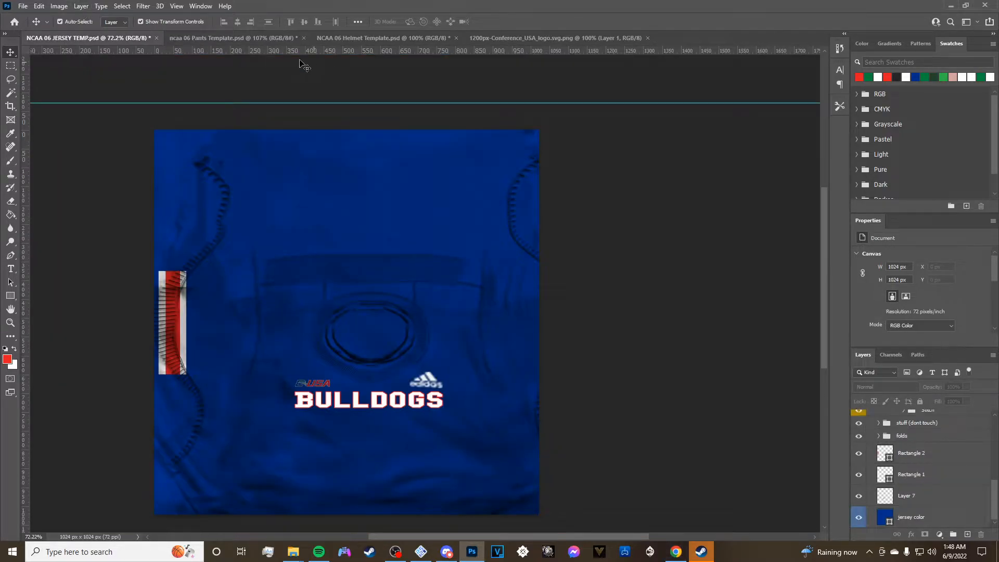
left_click(234, 38)
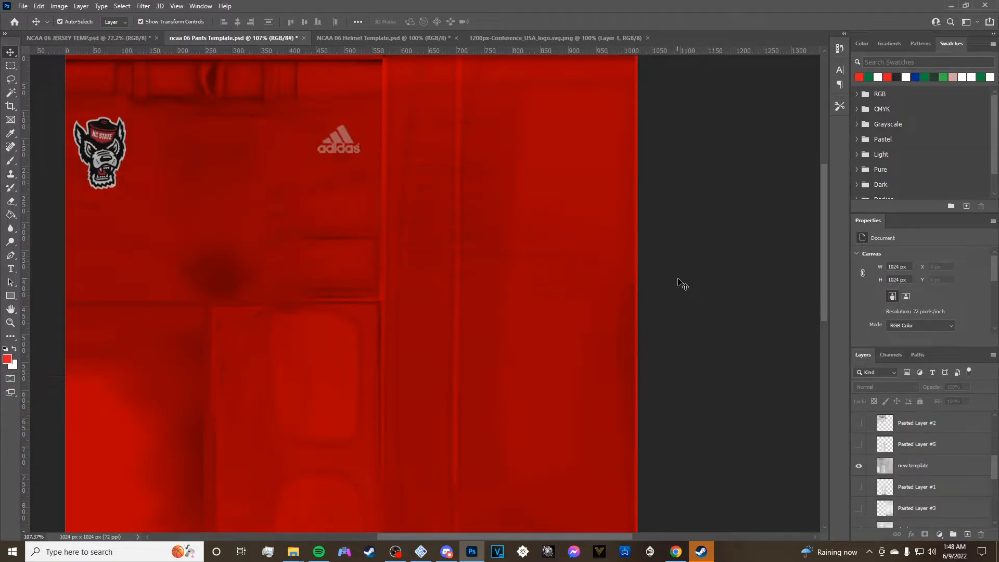
scroll(406, 301, "up", 5)
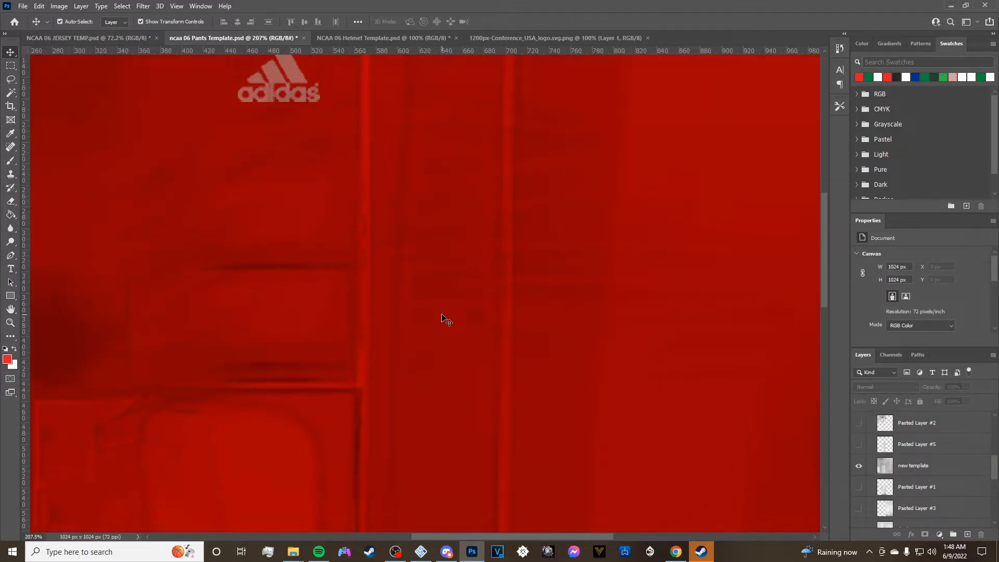
scroll(446, 319, "up", 8)
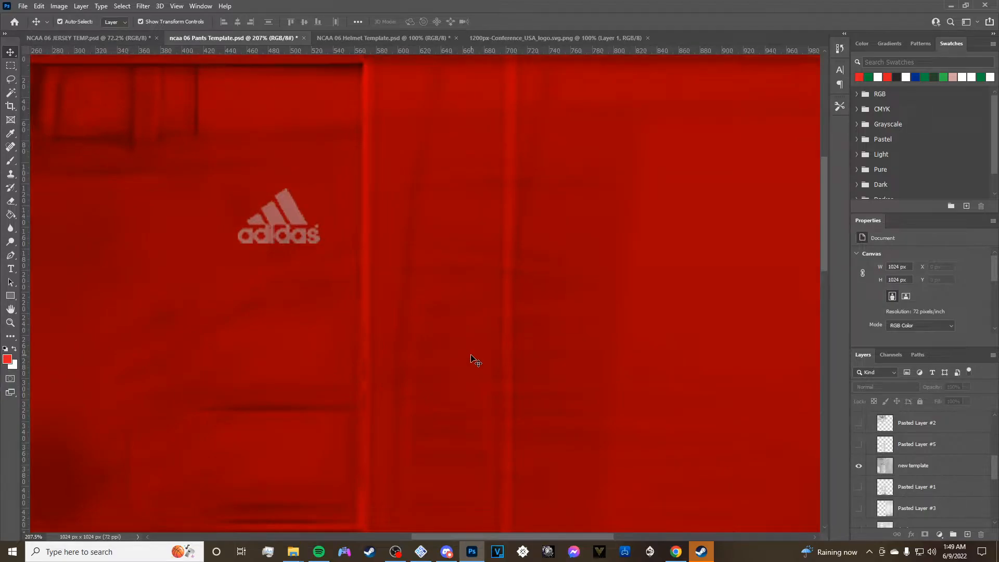
scroll(475, 361, "up", 1)
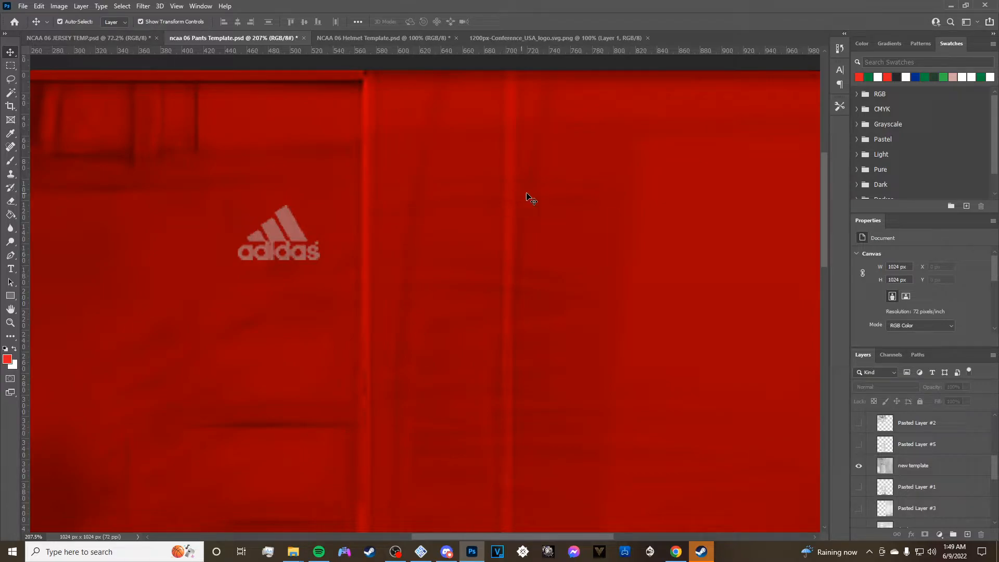
scroll(453, 448, "down", 5)
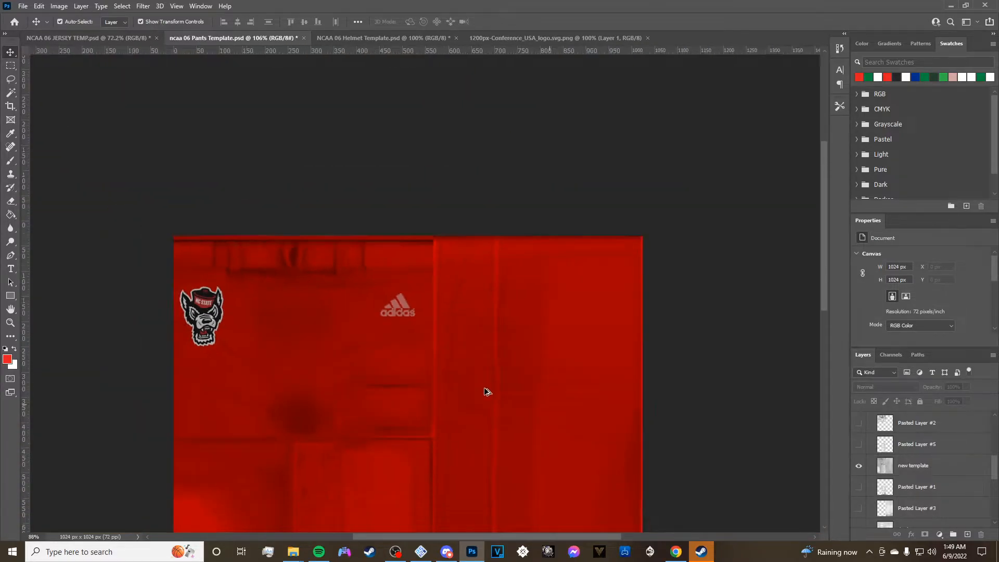
scroll(562, 424, "down", 2)
scroll(546, 438, "up", 3)
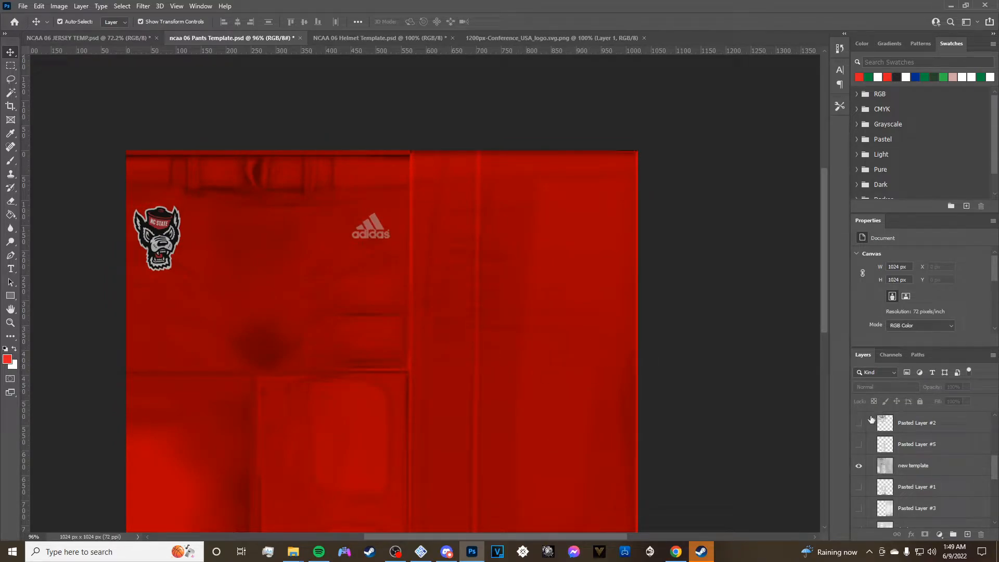
Hide the Seams #1 (opacity 70%) layer in the Stripes group.
scroll(882, 472, "down", 3)
scroll(885, 481, "up", 4)
scroll(903, 479, "down", 2)
scroll(872, 500, "down", 5)
left_click(859, 485)
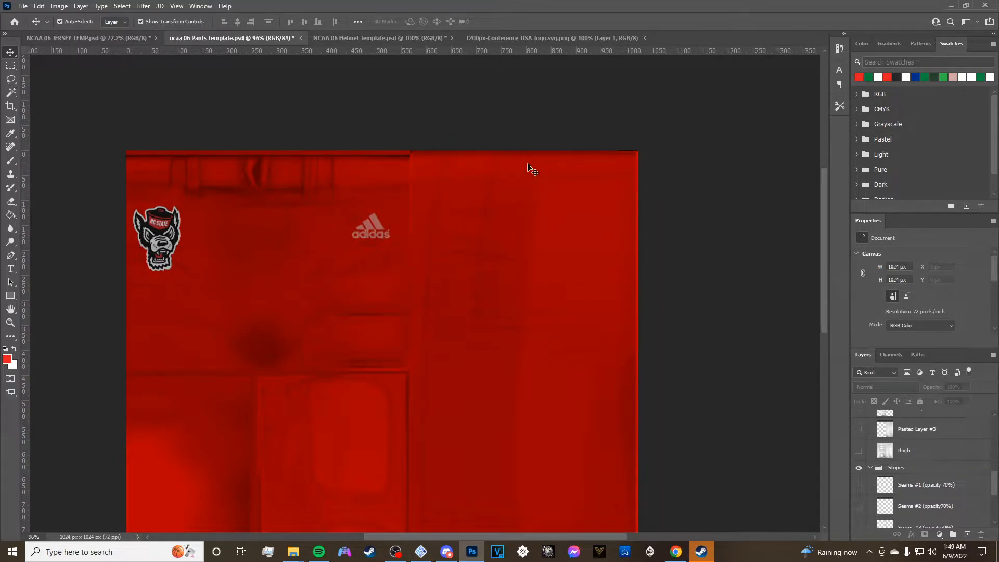
scroll(477, 434, "up", 3)
scroll(473, 419, "down", 1)
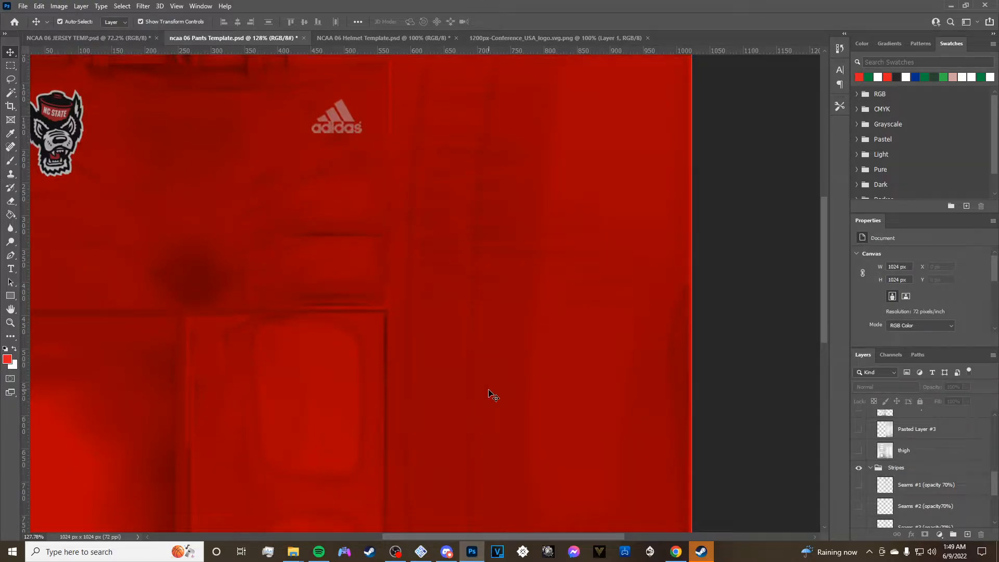
scroll(488, 394, "down", 3)
Change the fill of the cOLOR shape layer to the recently used dark blue and deselect it.
scroll(932, 487, "down", 4)
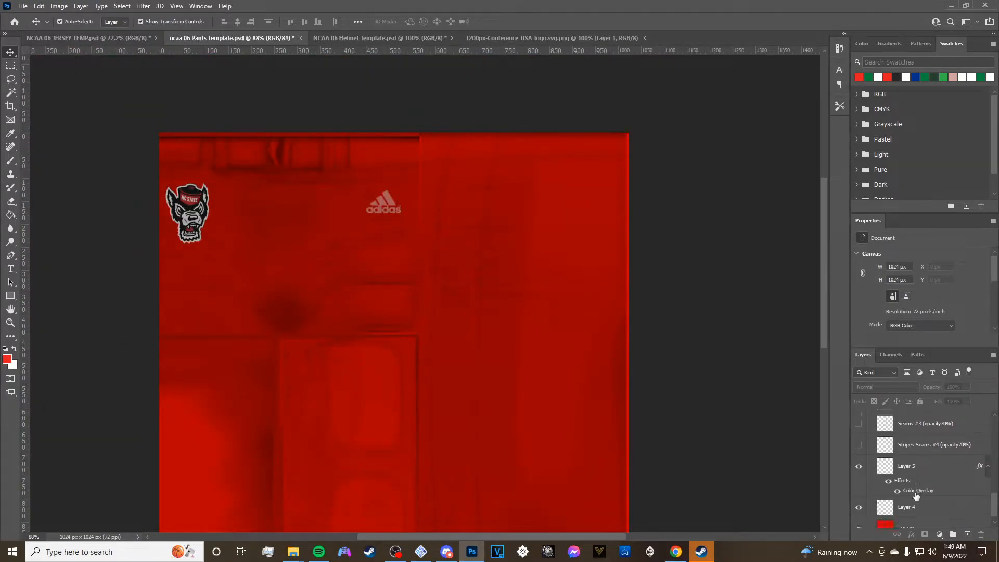
left_click(939, 512)
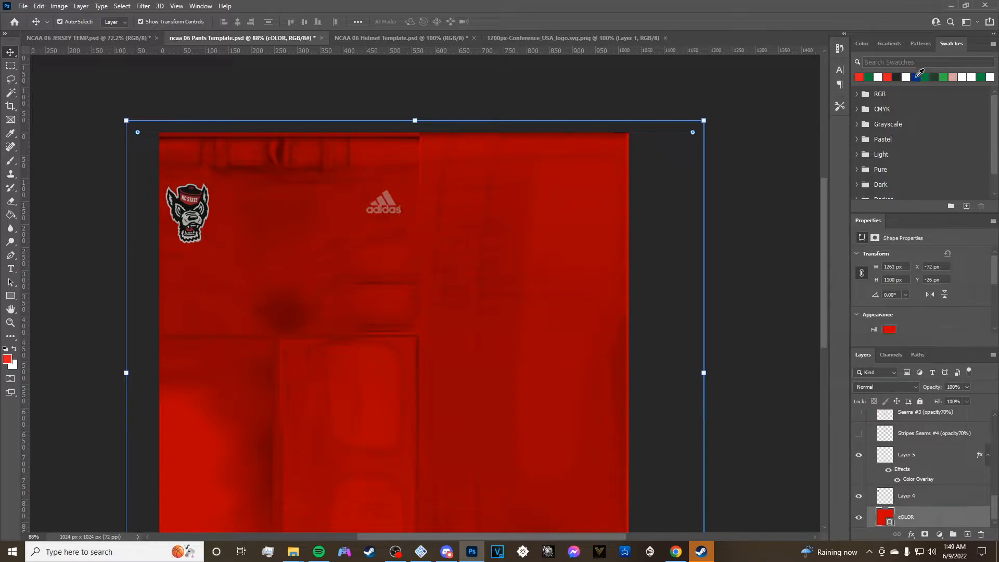
left_click(890, 329)
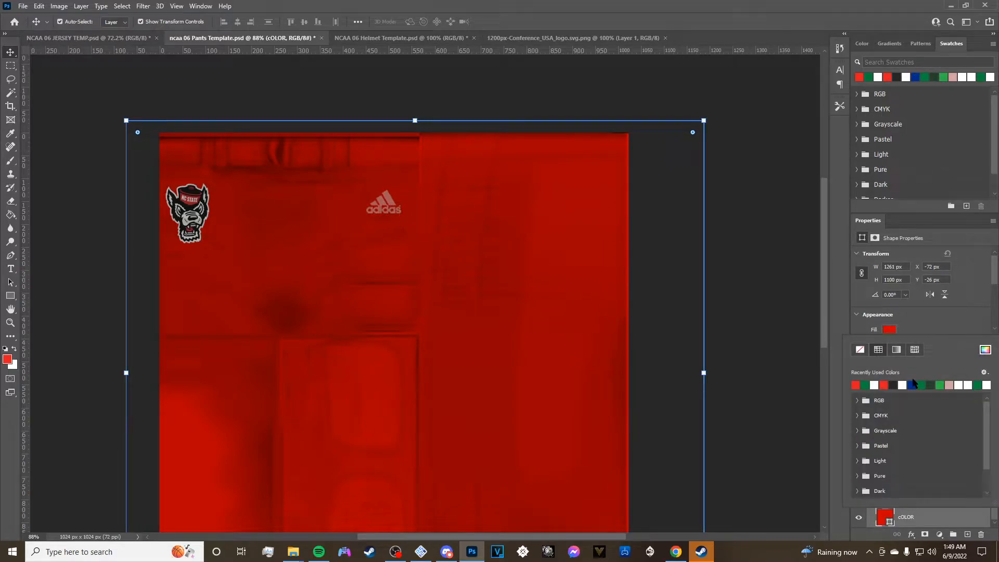
left_click(912, 385)
left_click(506, 329)
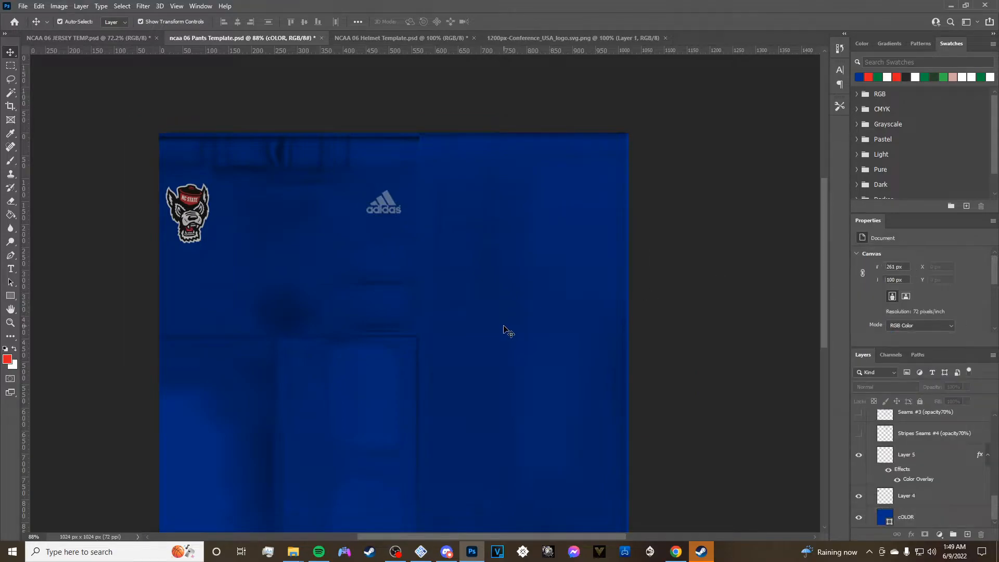
scroll(513, 318, "up", 3)
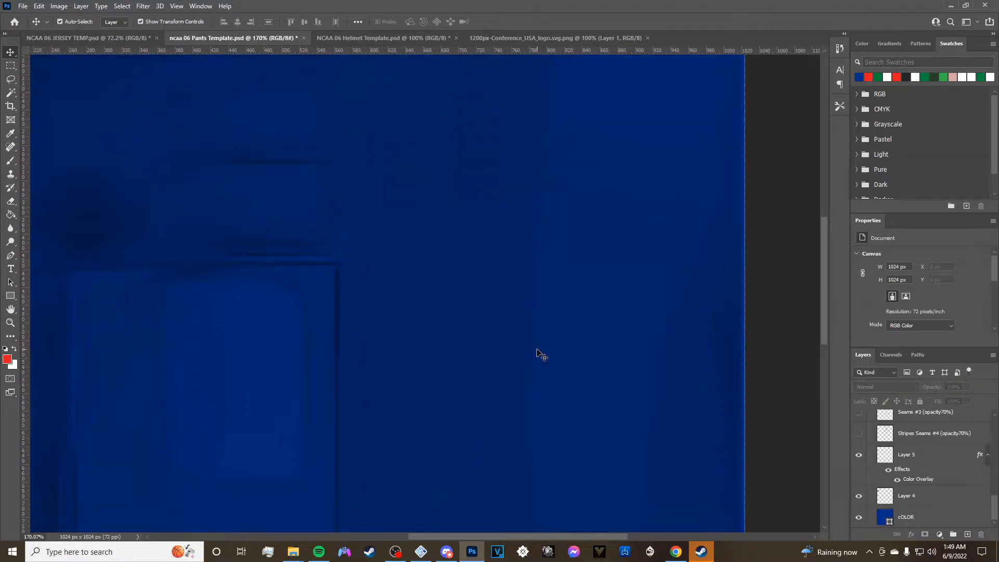
scroll(541, 354, "down", 3)
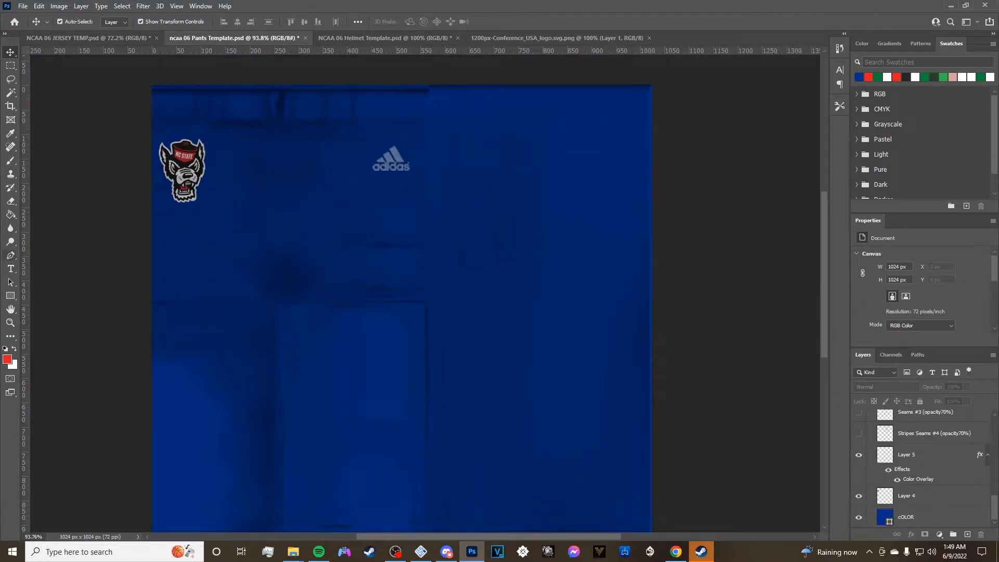
Make white the foreground colour and draw a vertical stripe rectangle about 81 × 802 px from the pants' upper edge at about X 612 px.
left_click(15, 348)
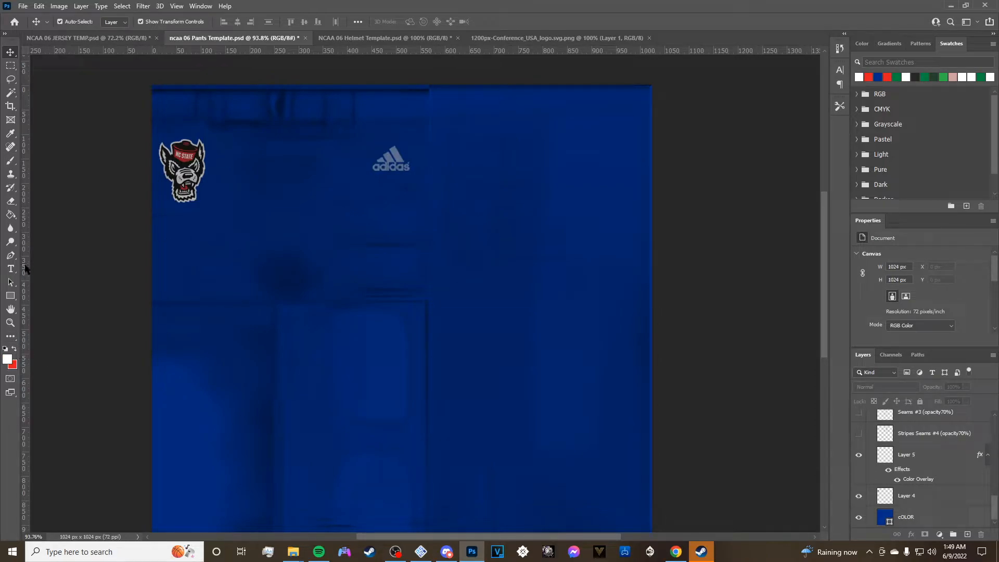
left_click(10, 296)
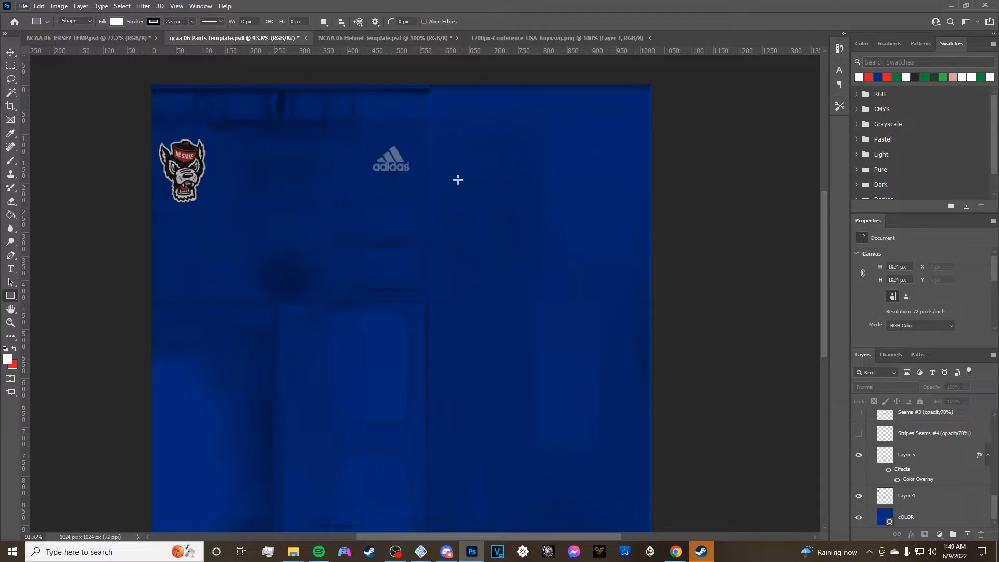
scroll(470, 190, "up", 1)
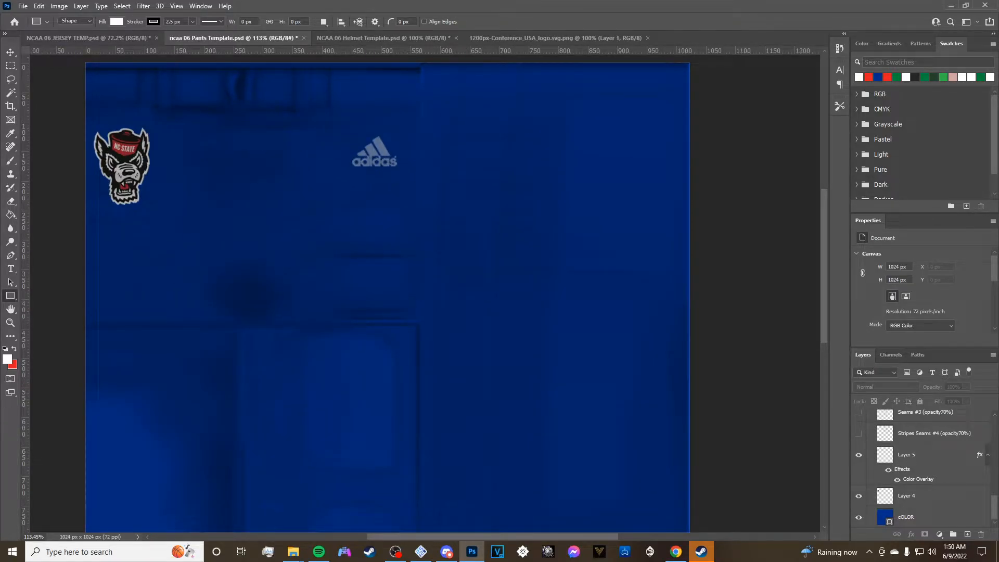
scroll(464, 182, "up", 1)
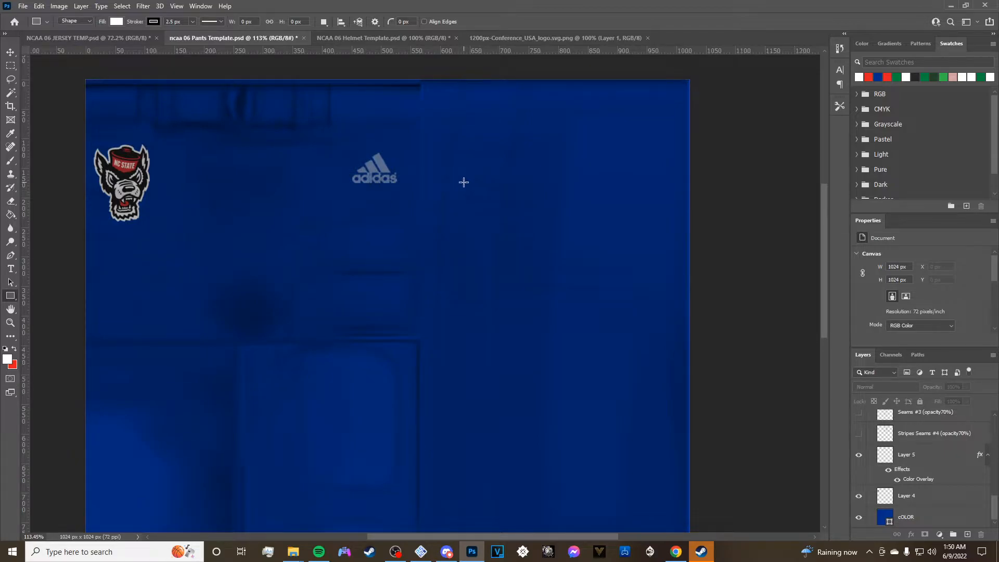
left_click_drag(448, 79, 494, 371)
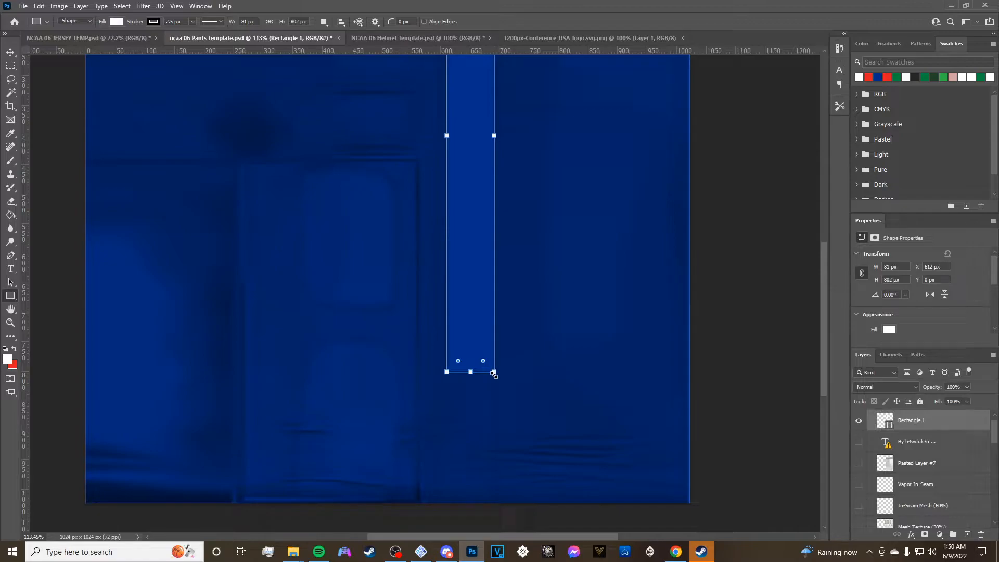
Check the fill colour options of the new stripe rectangle.
scroll(899, 267, "down", 2)
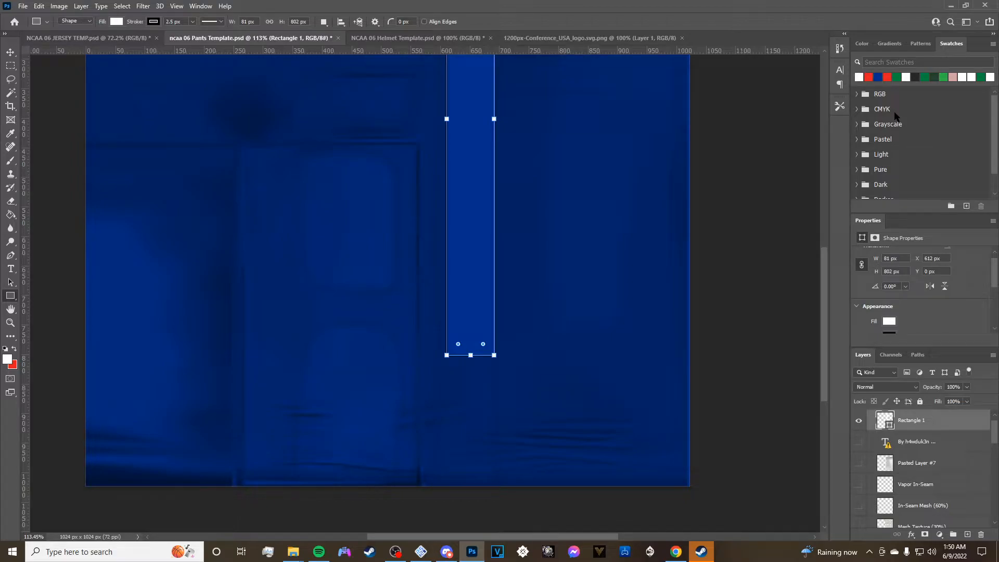
left_click(891, 321)
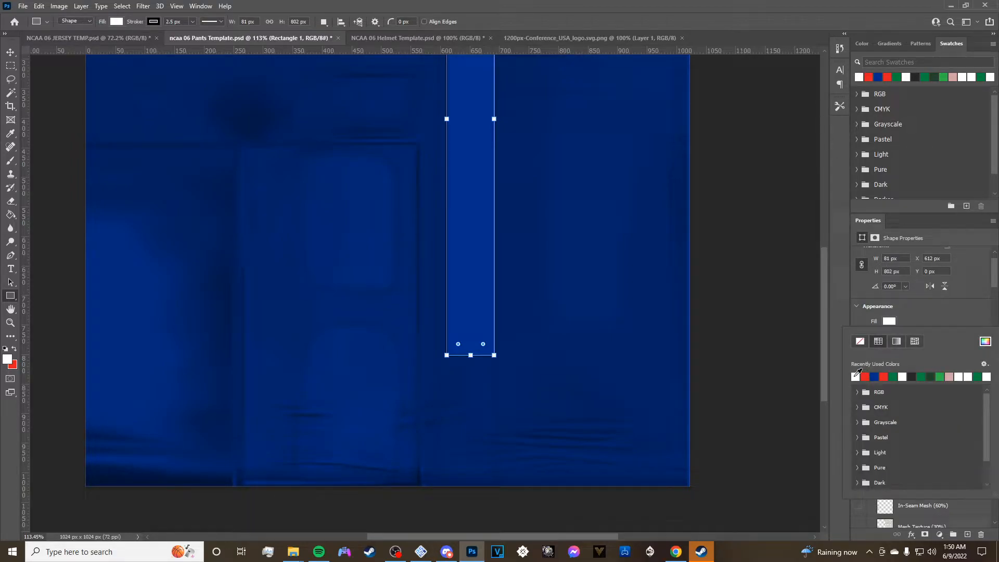
left_click(945, 318)
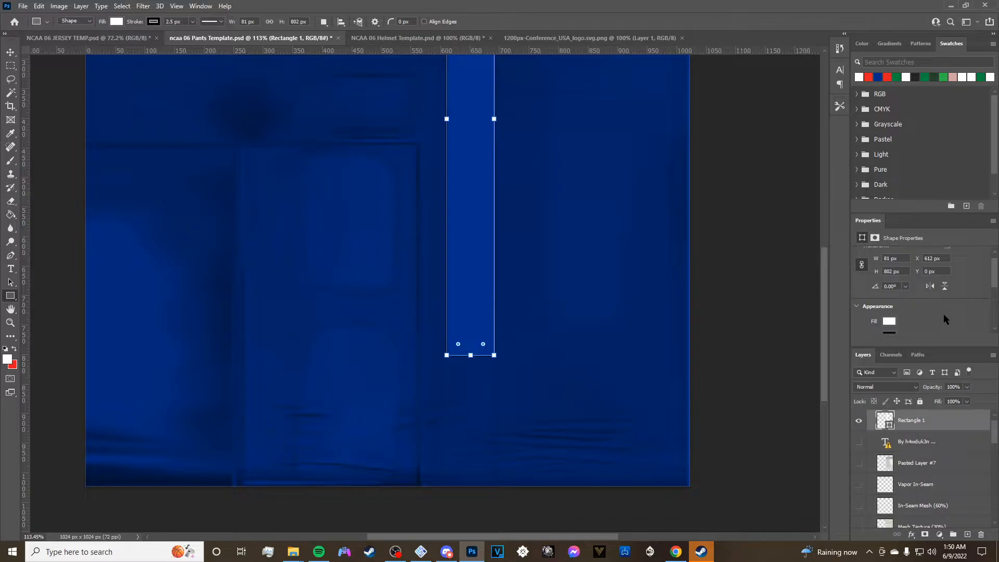
Move the Rectangle 1 stripe layer down the layer stack to directly above the cOLOR layer.
scroll(914, 465, "down", 2)
scroll(917, 470, "up", 2)
left_click_drag(927, 422, 932, 507)
scroll(495, 214, "up", 10)
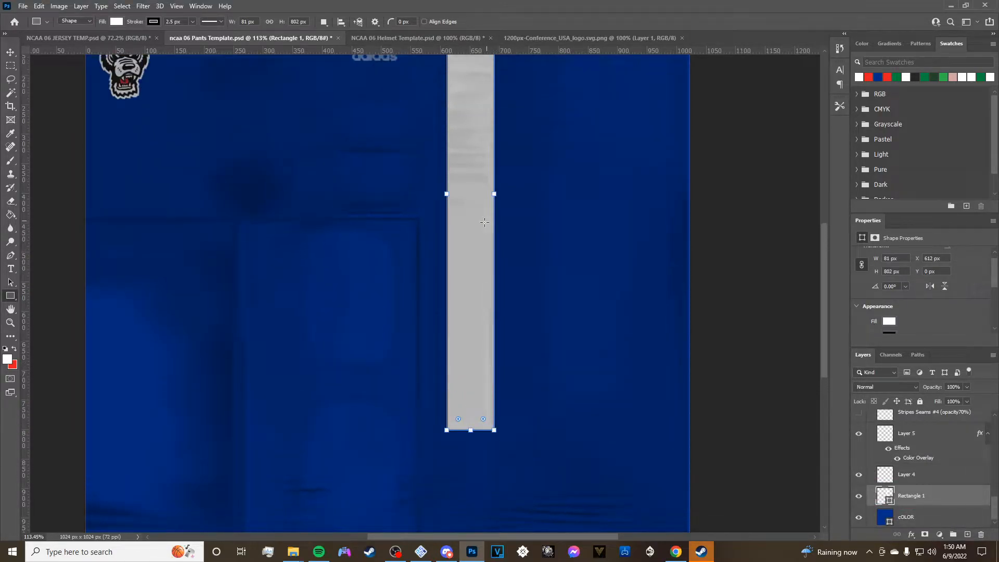
Inspect the white stripe along its full length, from the pants' upper edge to its lower end.
scroll(914, 448, "up", 6)
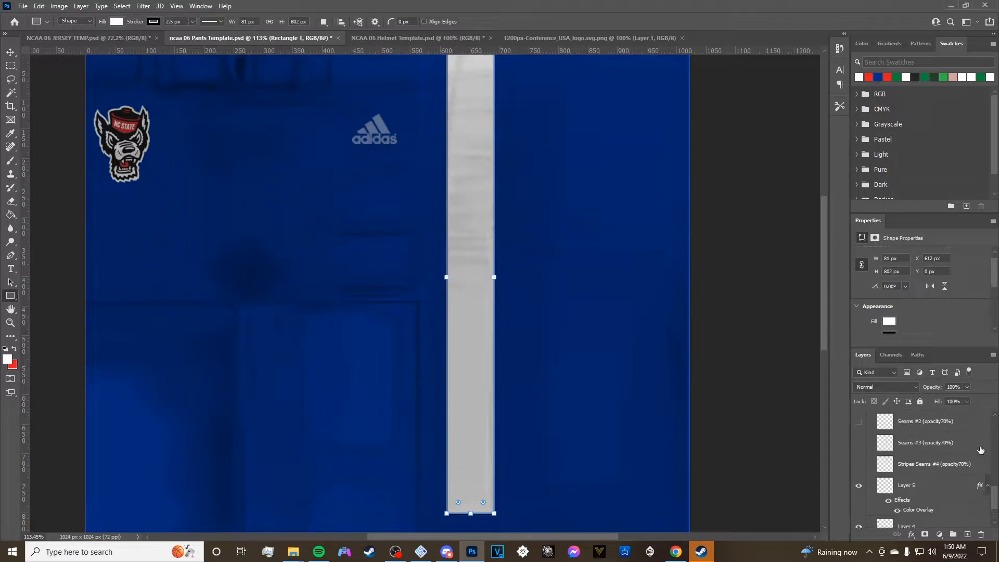
scroll(911, 459, "up", 2)
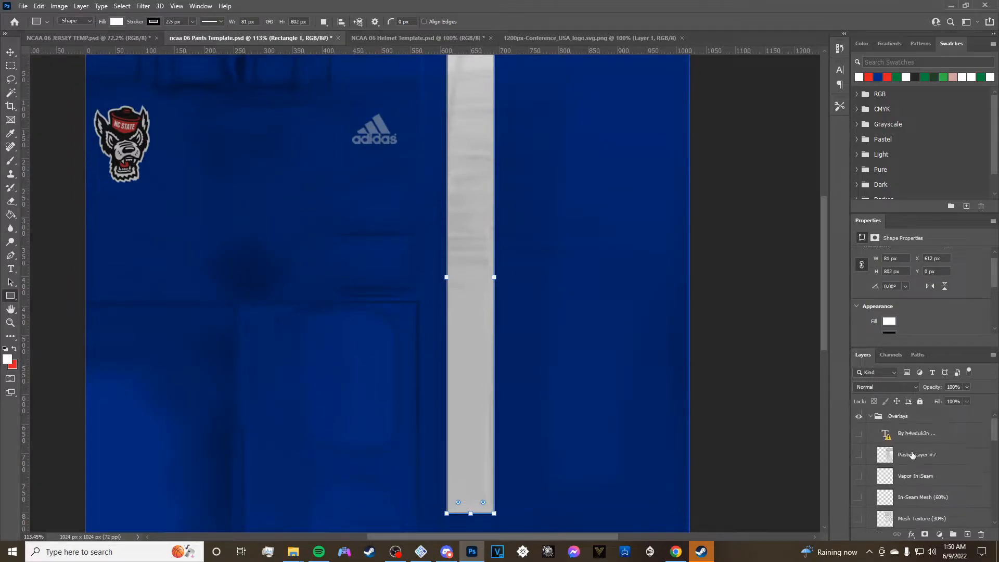
scroll(513, 219, "up", 3)
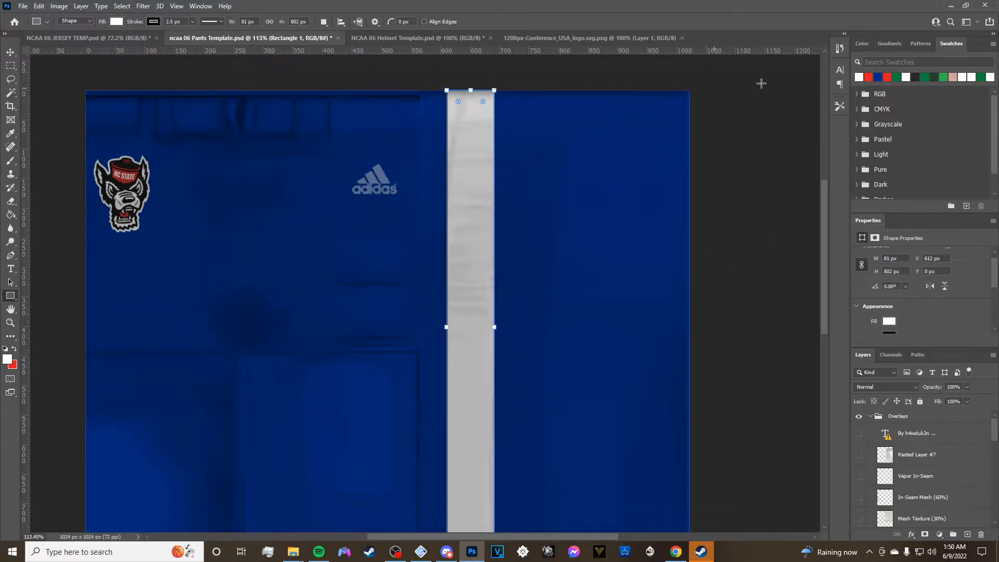
scroll(611, 279, "down", 10)
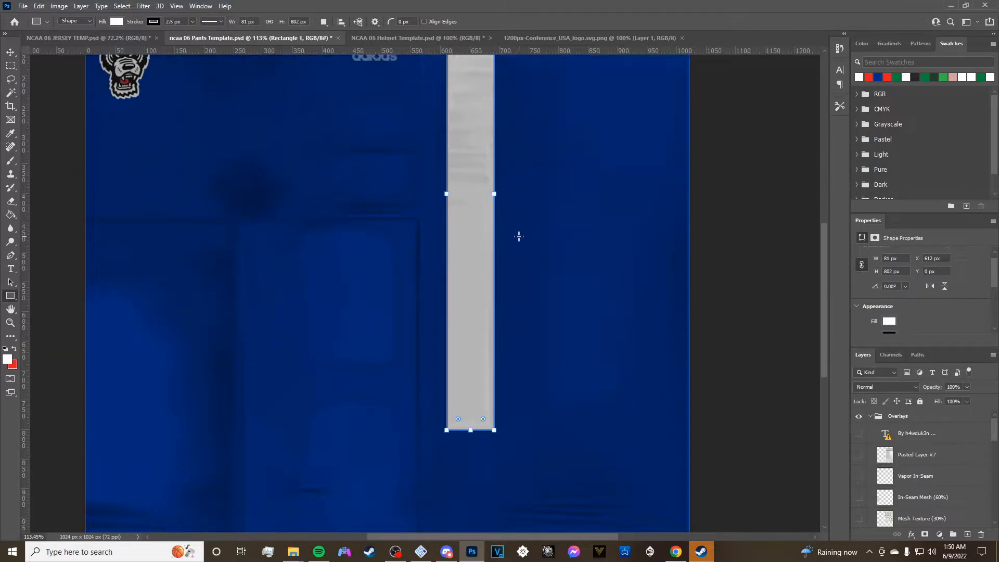
scroll(451, 351, "up", 1)
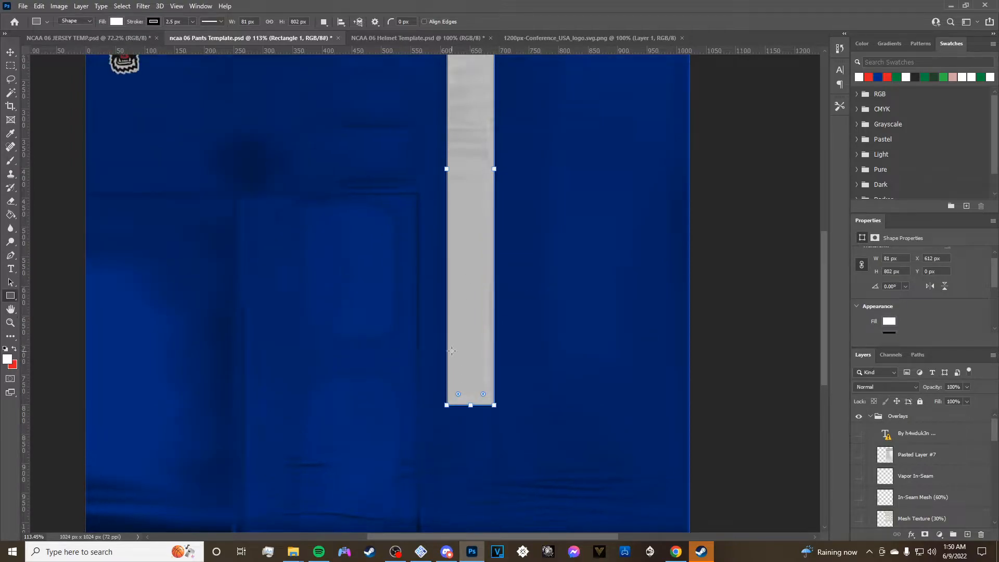
scroll(498, 163, "up", 3)
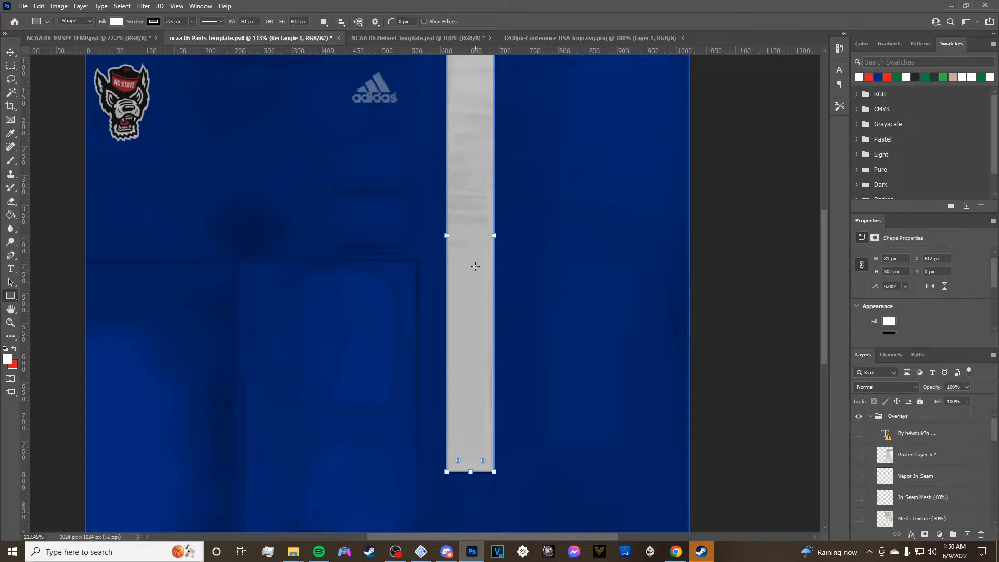
scroll(408, 380, "up", 1)
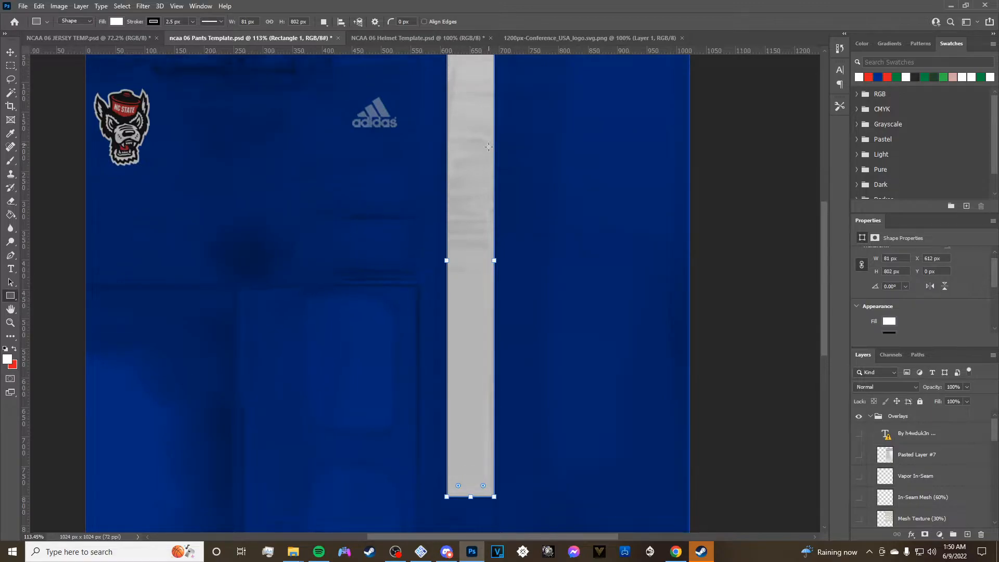
Extend the white stripe's lower end to a height of 812 px and set its stroke width to 0 px.
scroll(479, 227, "down", 4)
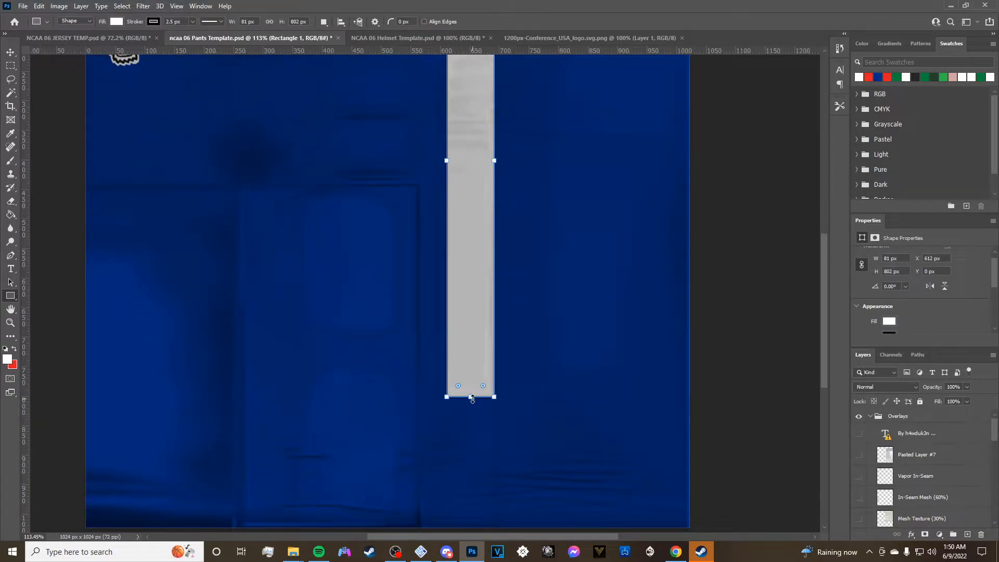
left_click_drag(472, 399, 471, 404)
scroll(895, 291, "down", 2)
double_click(898, 326)
type("0")
key("Return")
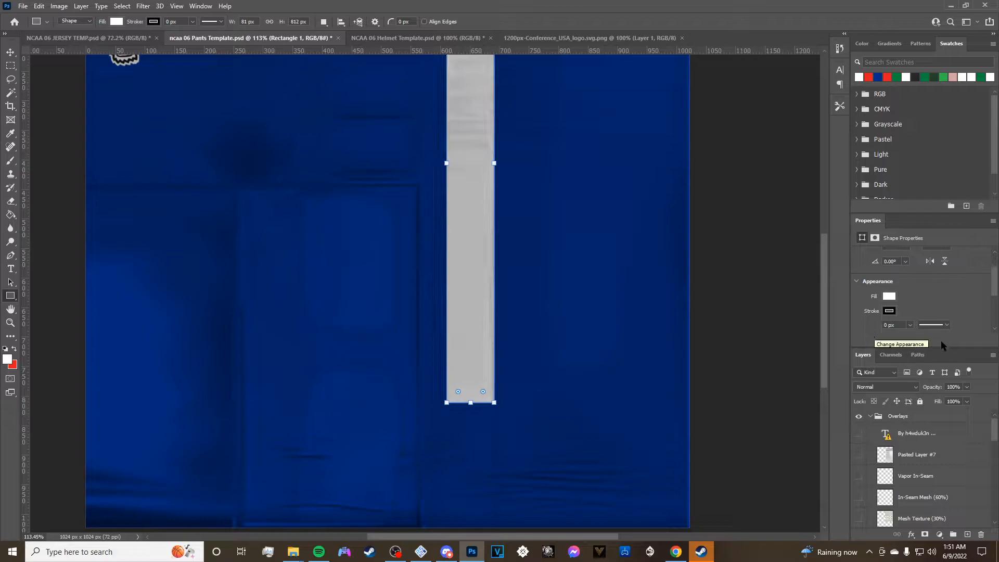
Add a new layer above the white stripe and make red the foreground colour.
scroll(275, 305, "up", 5)
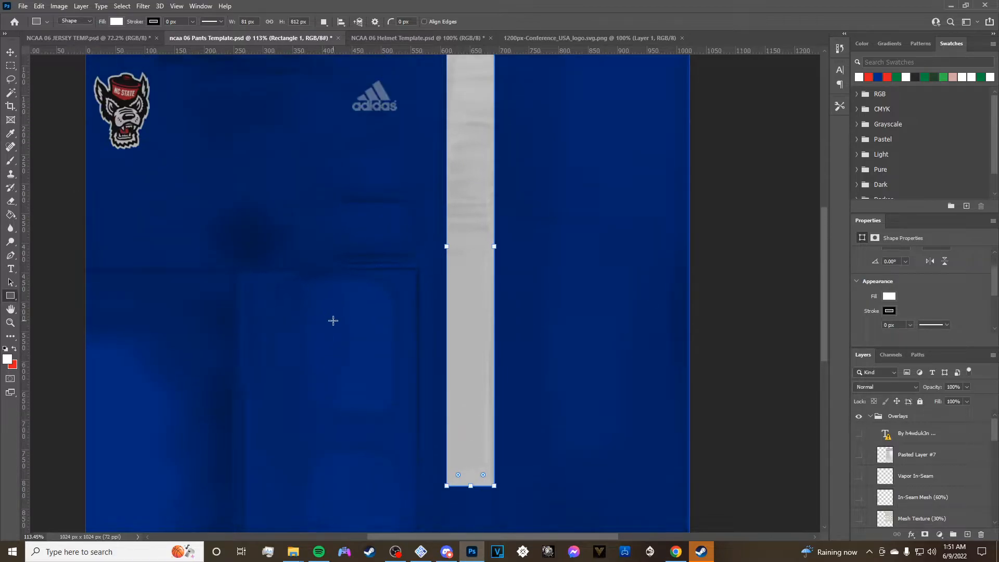
scroll(926, 469, "down", 5)
left_click(967, 535)
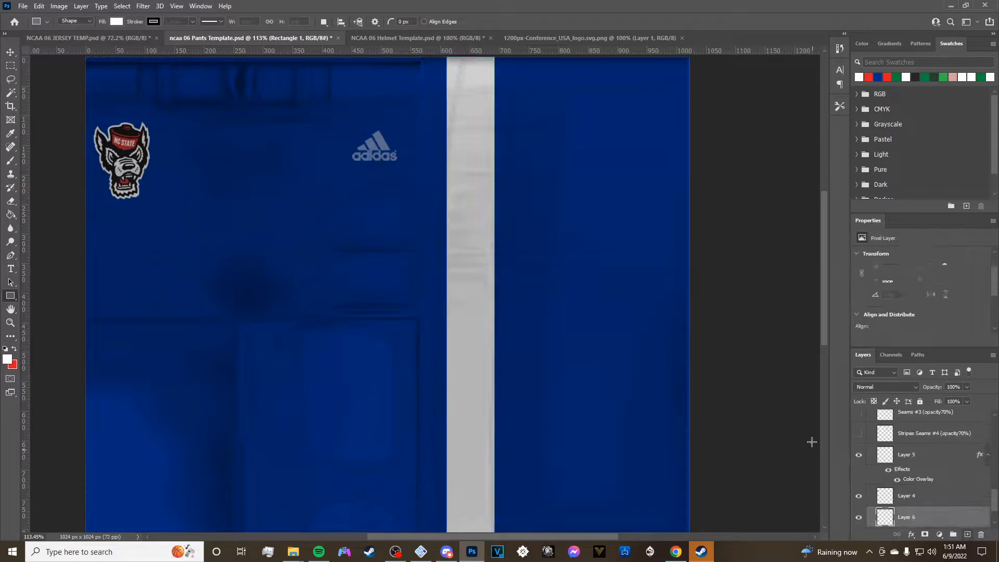
left_click(14, 348)
scroll(506, 145, "up", 2)
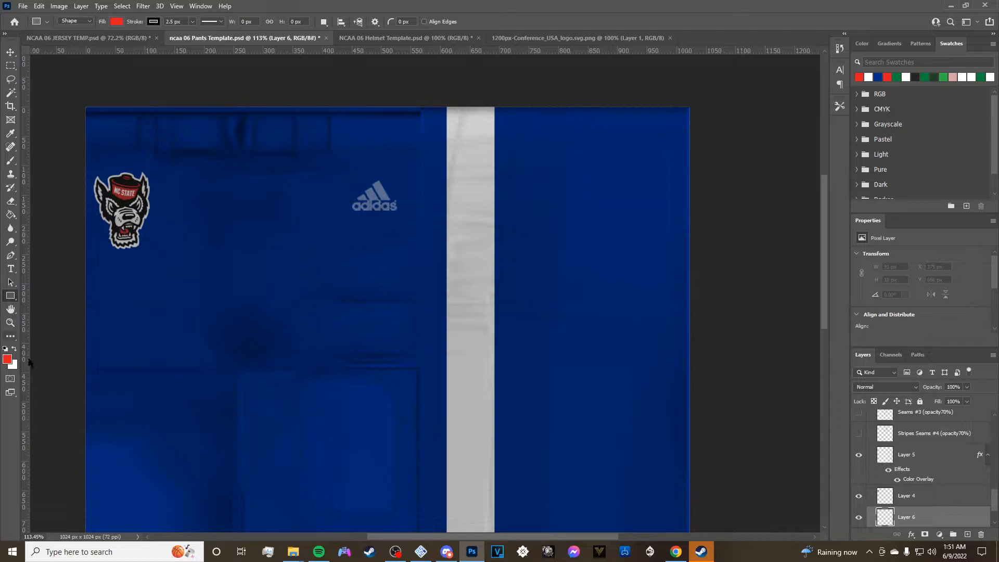
Draw a red stripe rectangle about 42 × 810 px down the middle of the white stripe at about X 630 px.
scroll(889, 351, "down", 2)
scroll(884, 310, "down", 3)
scroll(368, 100, "up", 2)
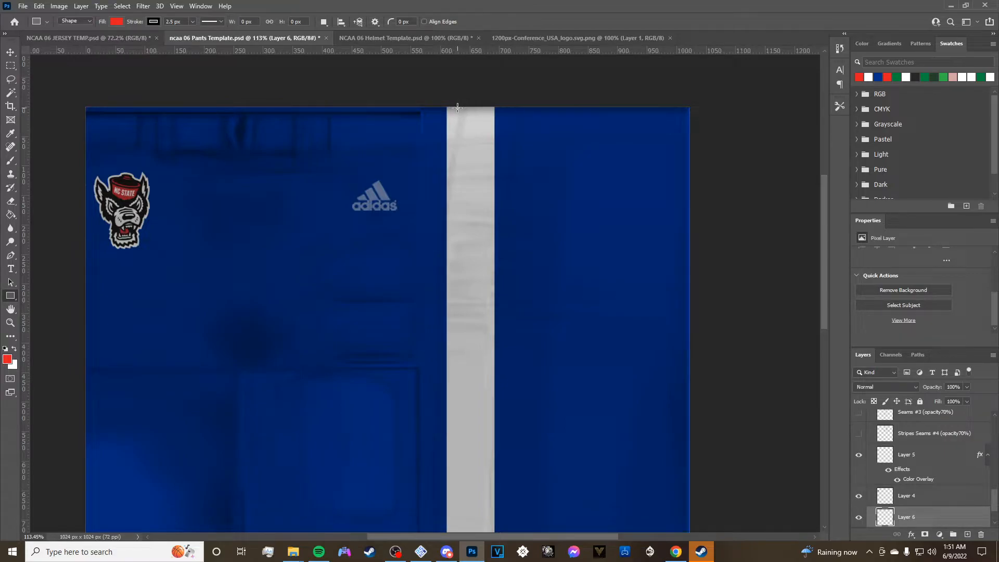
left_click_drag(457, 108, 486, 434)
left_click_drag(483, 432, 483, 434)
Extend the red stripe's upper end to the canvas edge for a height of 812 px.
scroll(510, 364, "up", 3)
scroll(511, 343, "up", 2)
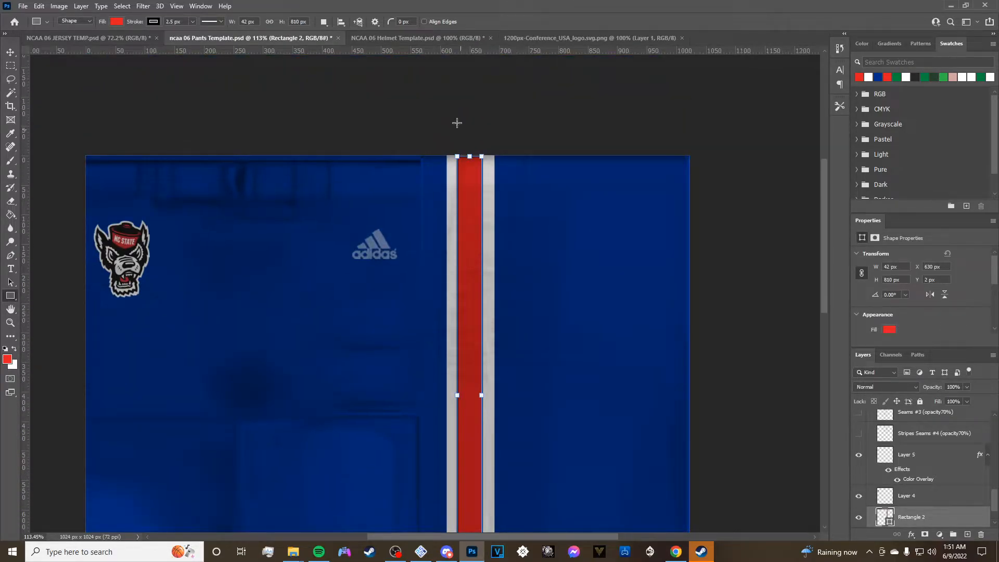
scroll(469, 140, "up", 3)
left_click_drag(470, 173, 470, 171)
Set the red stripe's stroke width to 0 px.
scroll(913, 272, "down", 2)
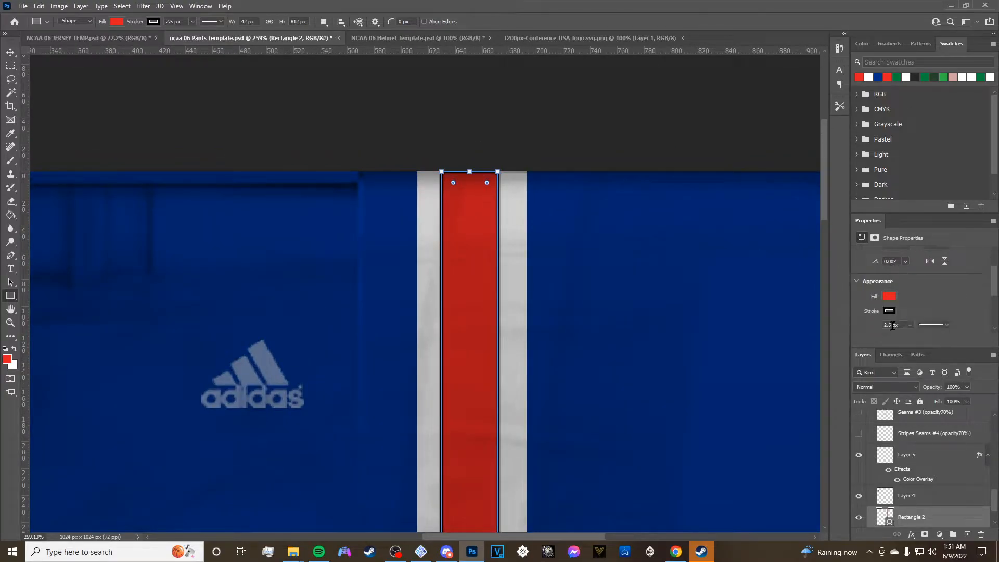
left_click(892, 325)
left_click(858, 317)
left_click(876, 323)
type("0")
key("Return")
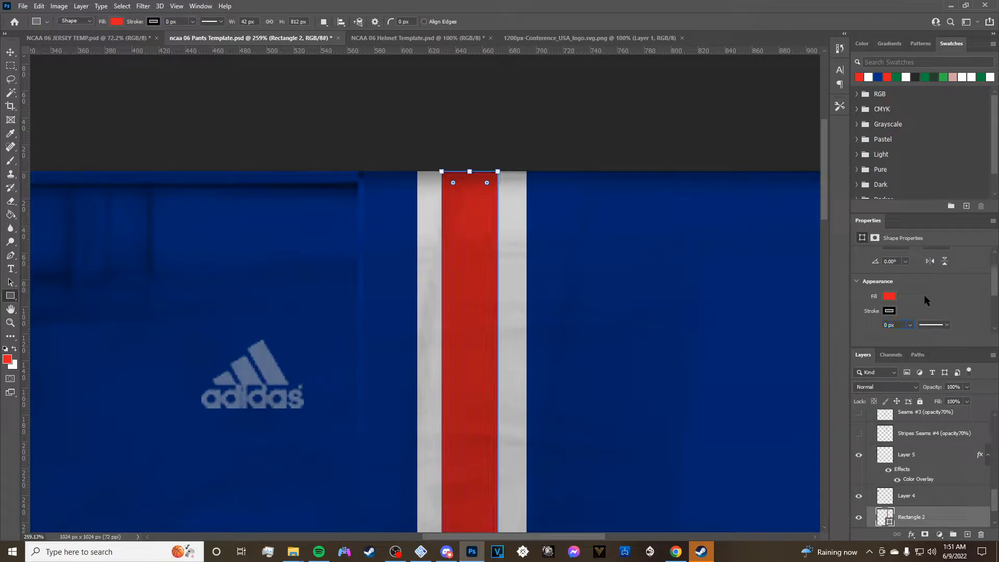
Lock the new template layer and centre the red stripe on the white stripe at X 632 px.
scroll(467, 272, "down", 3)
scroll(465, 299, "down", 1)
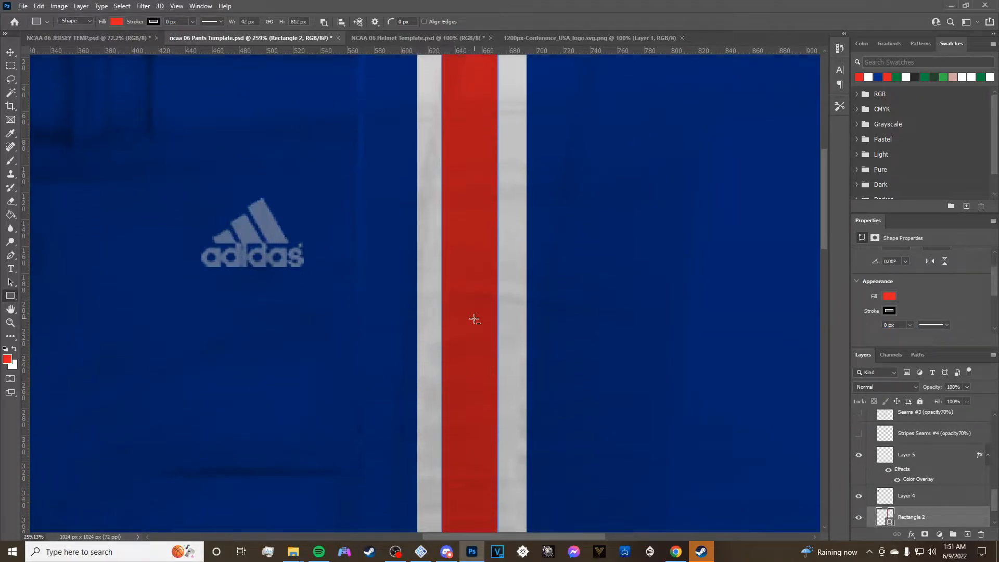
scroll(474, 341, "down", 6)
scroll(470, 344, "up", 3)
scroll(470, 343, "up", 4)
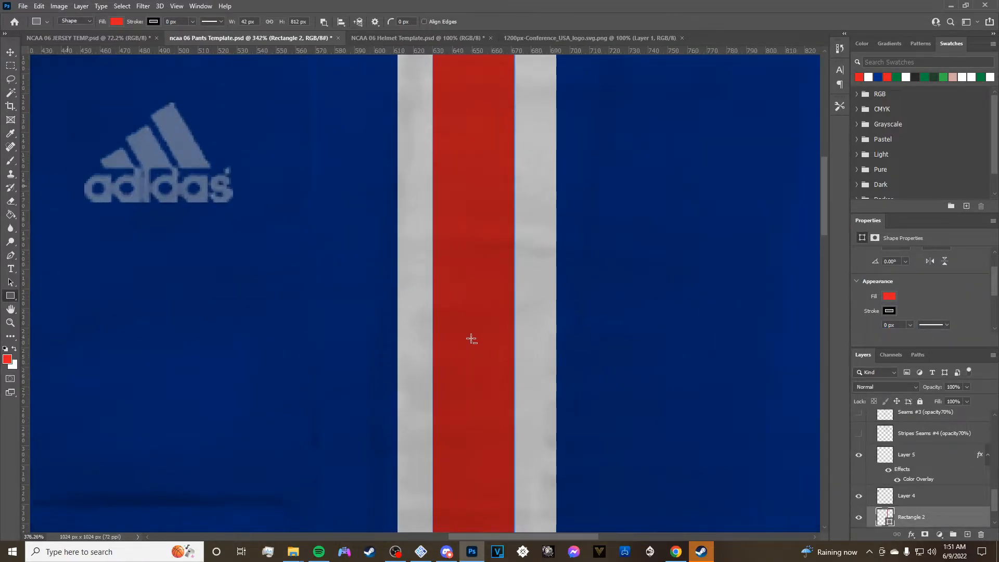
scroll(471, 338, "up", 4)
scroll(485, 165, "up", 4)
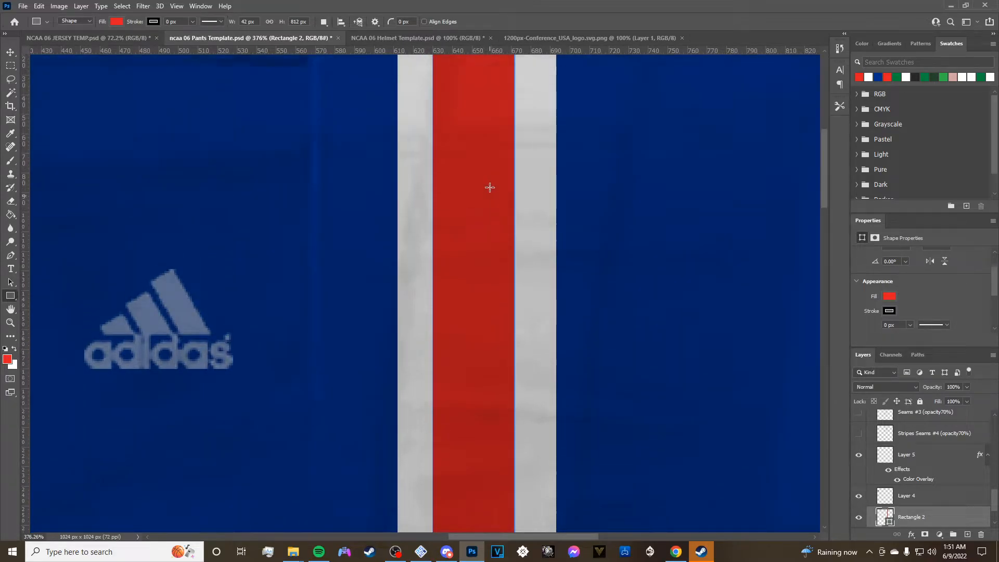
left_click(10, 51)
left_click_drag(475, 269, 472, 271)
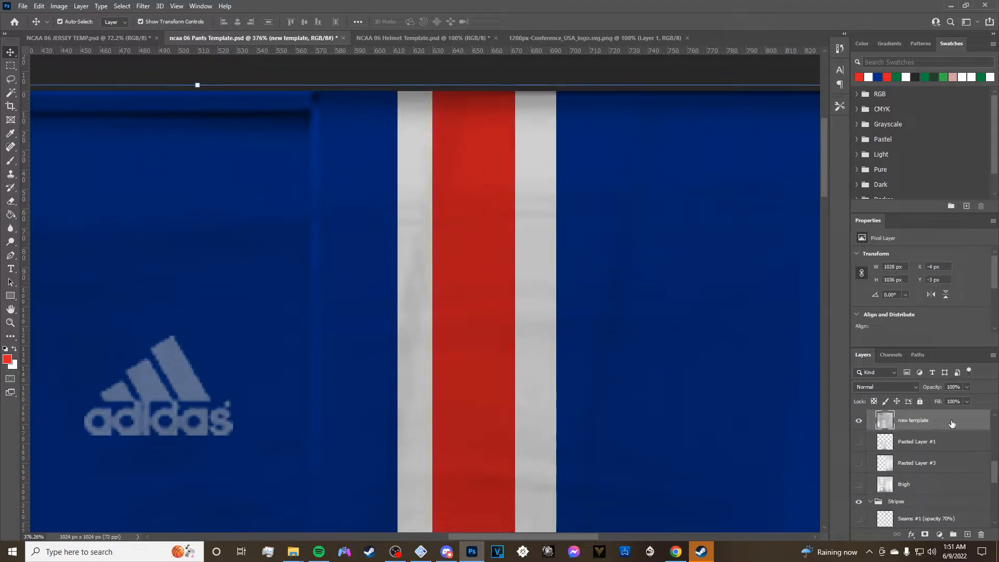
left_click(919, 401)
left_click_drag(478, 225, 473, 233)
Check that the red stripe's ends line up with the white stripe's, leave its transform and deselect it.
scroll(470, 240, "down", 3)
scroll(467, 259, "down", 4)
scroll(467, 478, "up", 3)
scroll(467, 479, "up", 4)
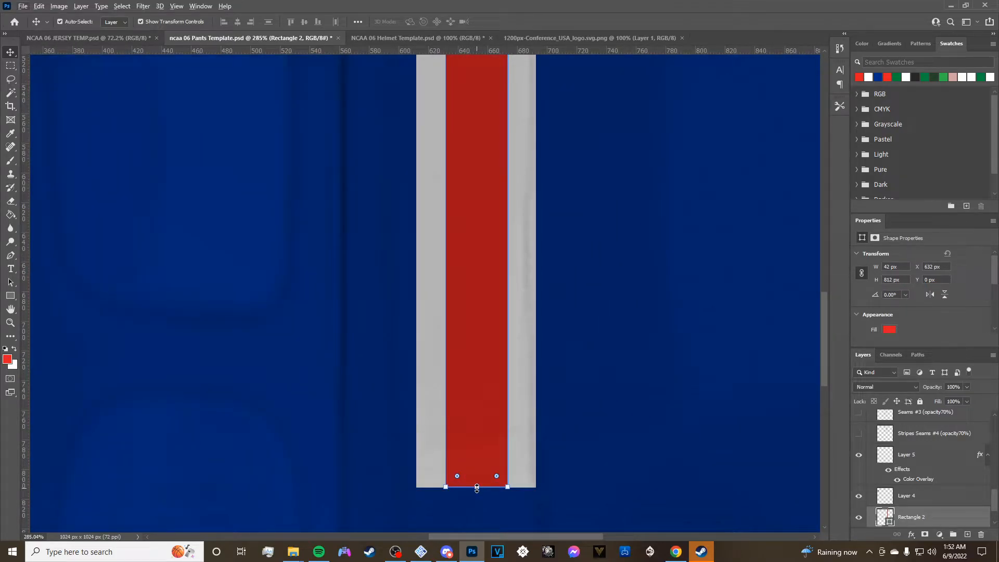
mouse_move(477, 488)
left_mouse_down()
mouse_move(477, 467)
mouse_move(477, 487)
left_mouse_up()
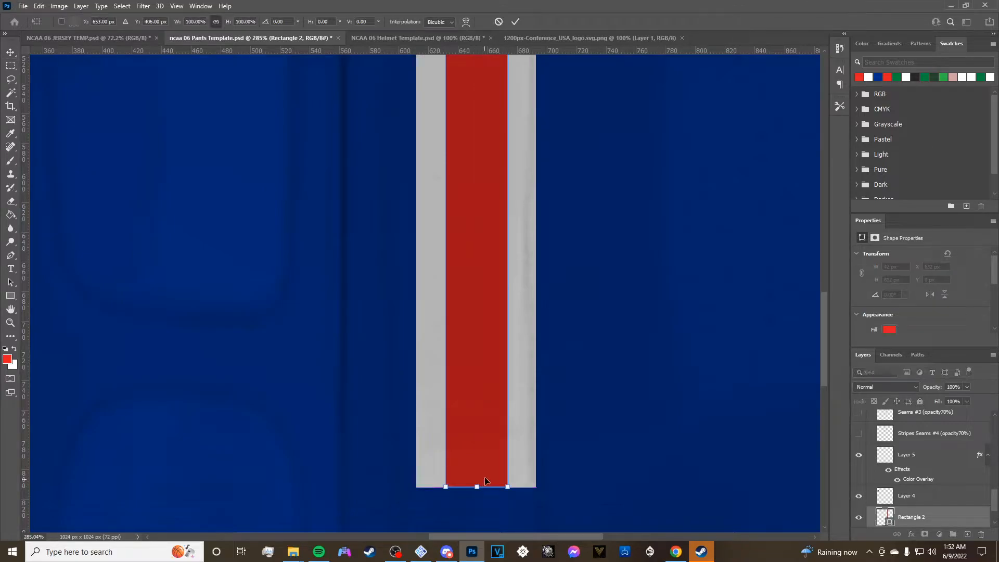
scroll(476, 364, "up", 5)
scroll(466, 365, "up", 7)
scroll(527, 337, "up", 4)
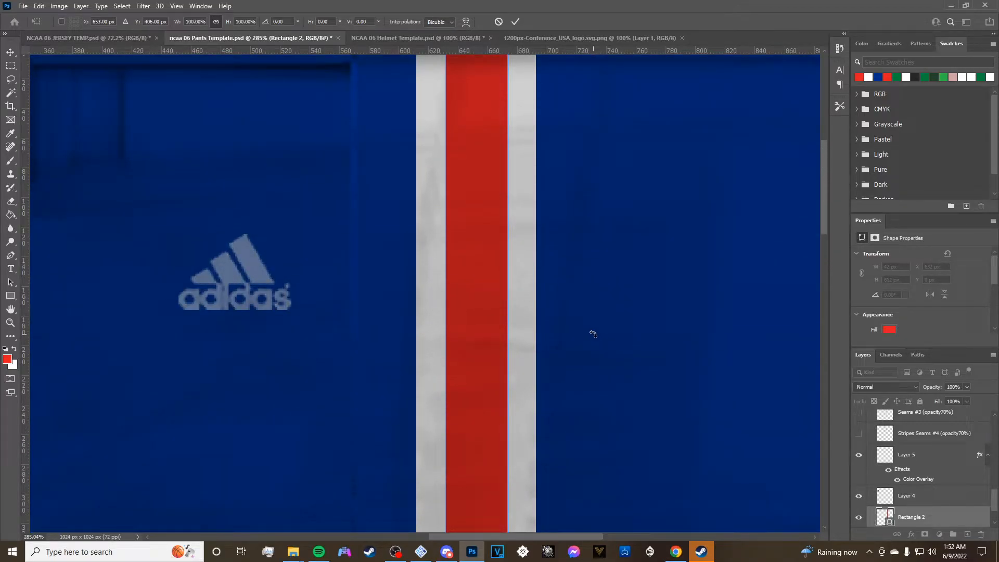
scroll(592, 333, "down", 8)
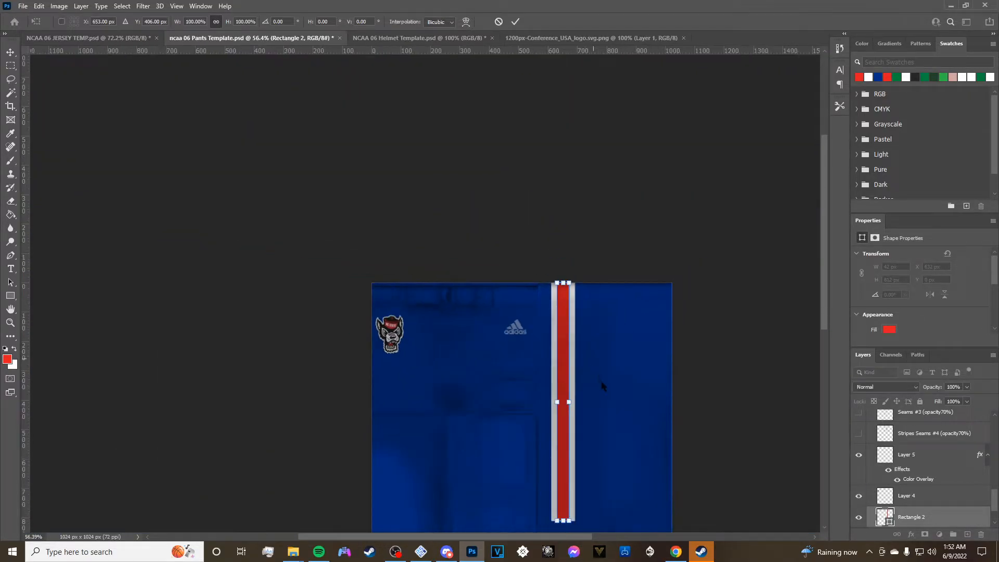
left_click(688, 430)
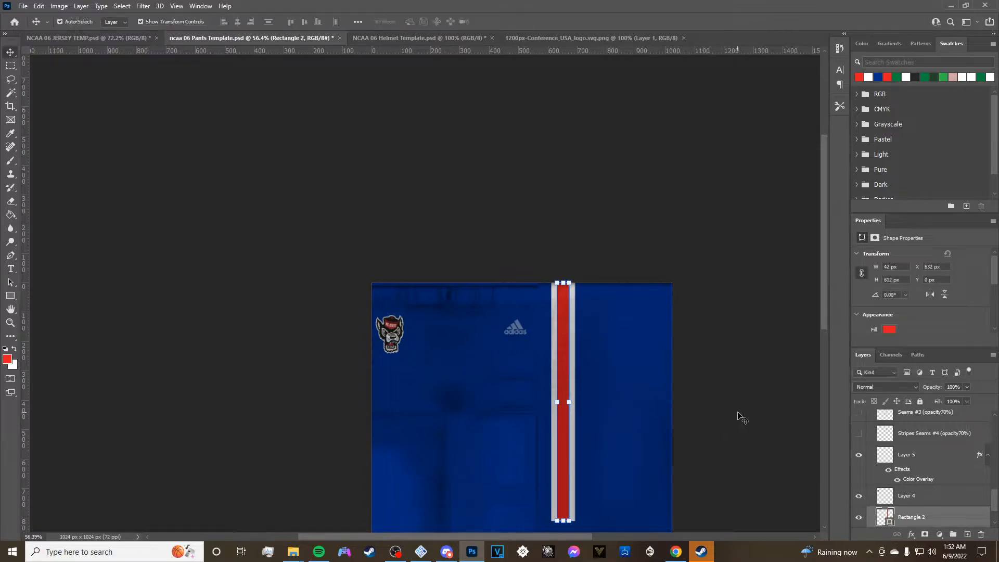
left_click(701, 429)
Draw a triangle about 198 × 51 px across the stripes' lower end, starting from the white stripe's outer corner.
scroll(685, 424, "down", 2)
scroll(697, 447, "up", 3)
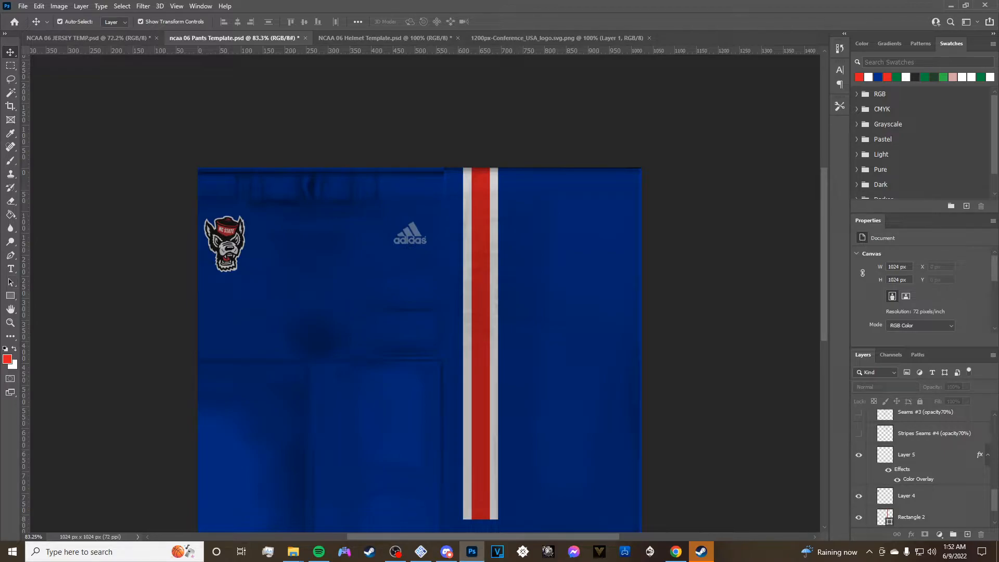
key("alt+Tab")
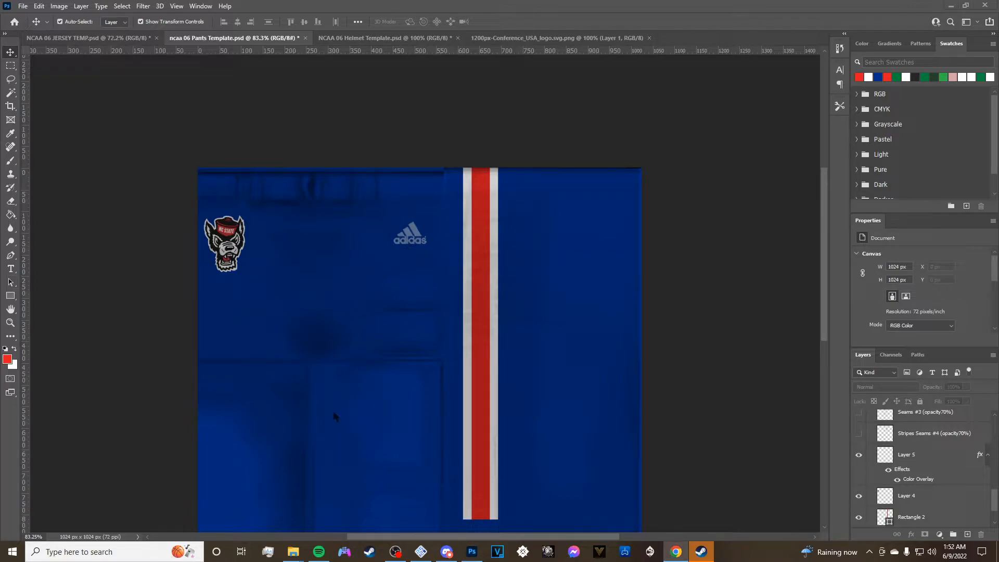
scroll(341, 418, "down", 4)
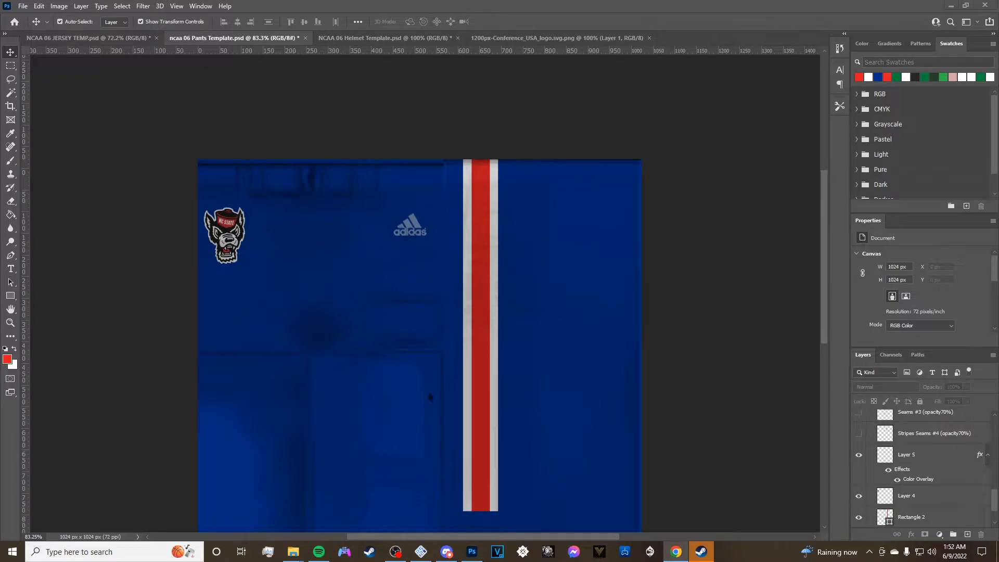
left_click(11, 296)
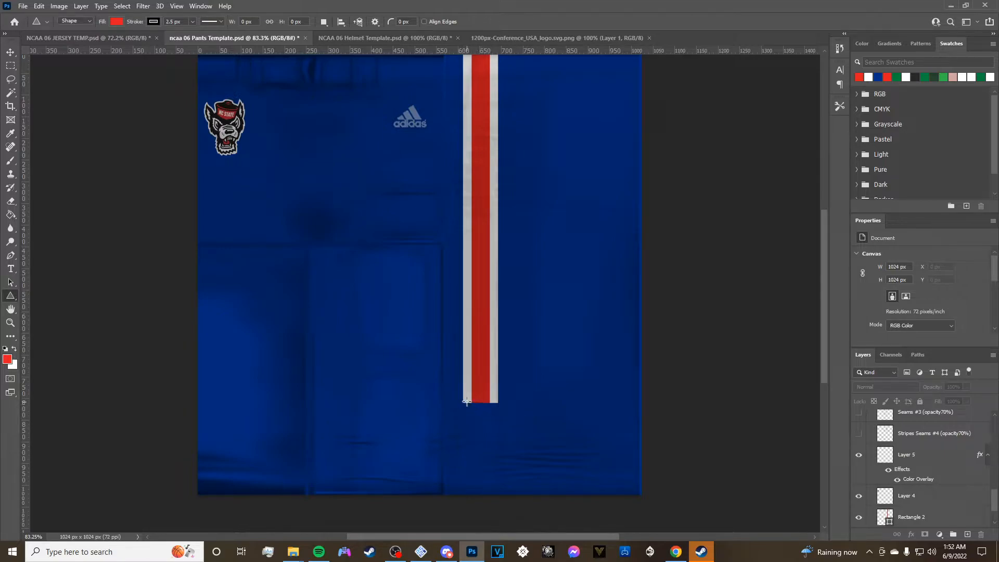
left_click_drag(464, 403, 548, 380)
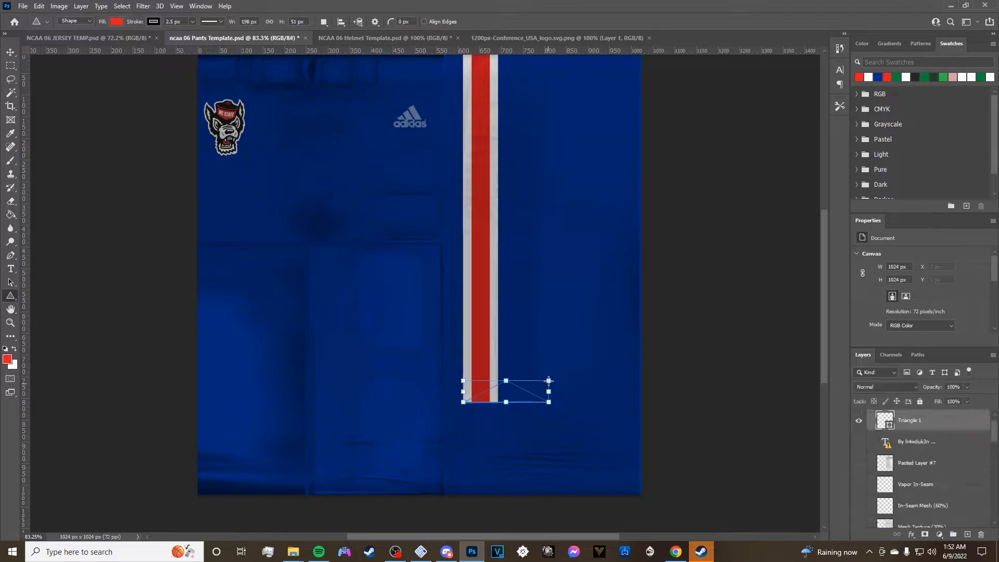
Change the triangle's fill to the recently used dark blue.
scroll(911, 318, "down", 2)
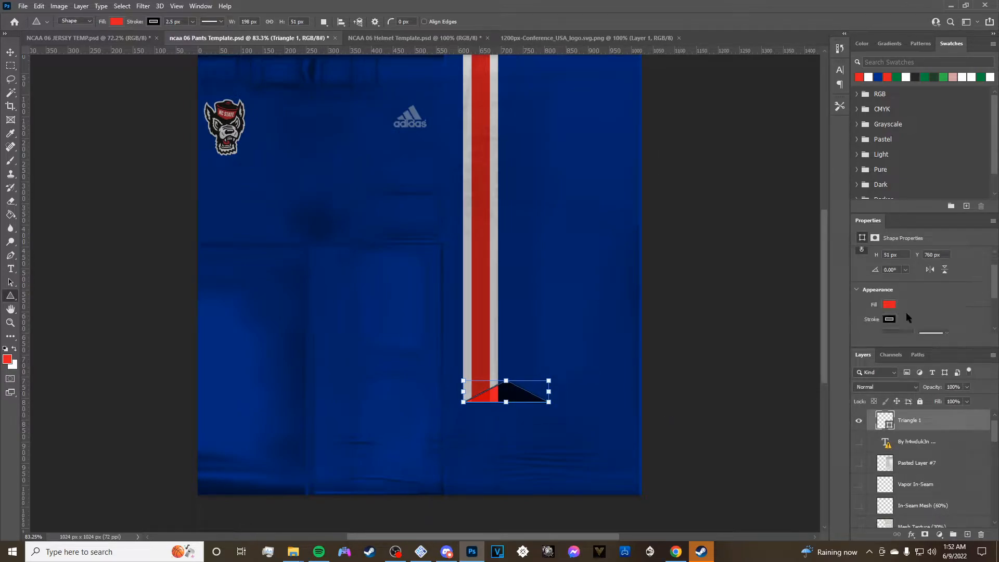
left_click(888, 297)
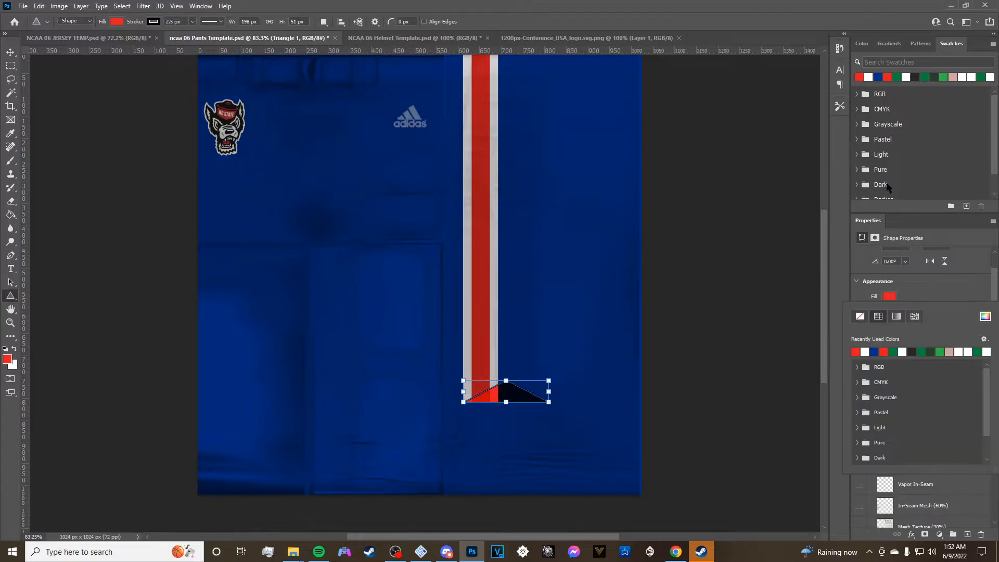
left_click(879, 352)
left_click(930, 284)
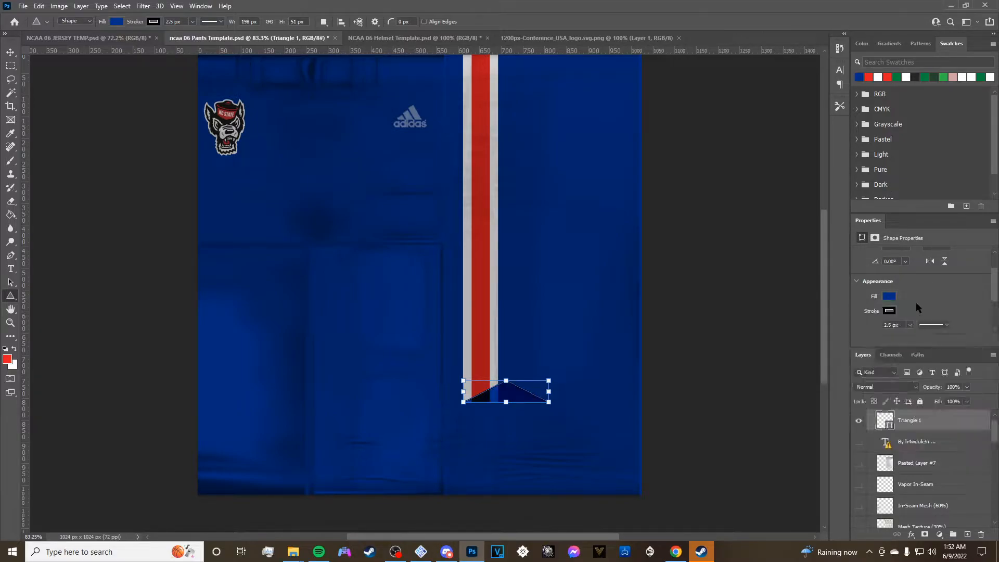
Set the triangle's stroke width to 0 px and move its layer to directly above the Rectangle 2 layer.
left_click_drag(901, 324, 855, 333)
left_click_drag(937, 430, 957, 464)
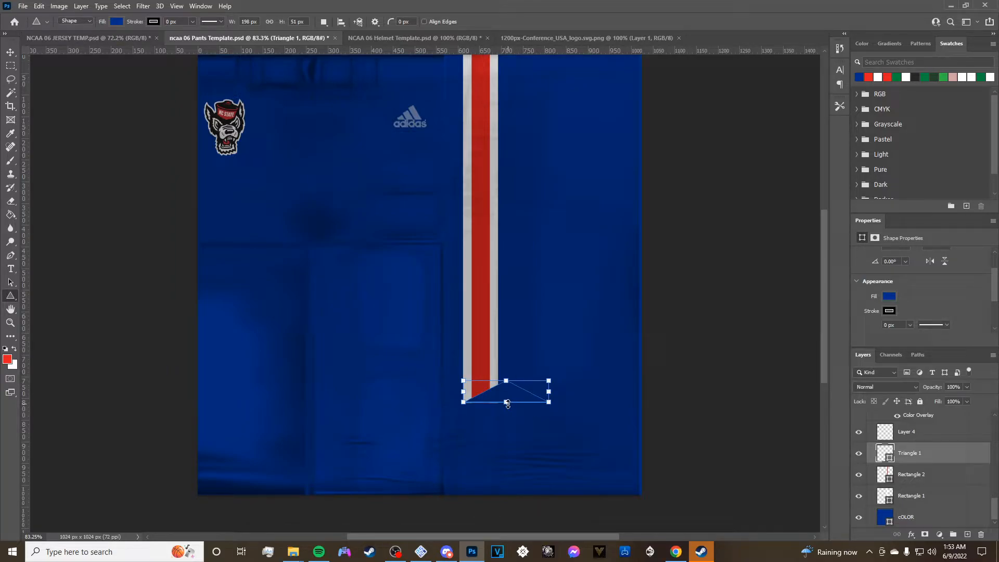
Deselect the triangle and inspect the stripe's angled lower end up close and over the full pants.
left_click_drag(507, 404, 508, 405)
left_click(11, 52)
left_click(724, 339)
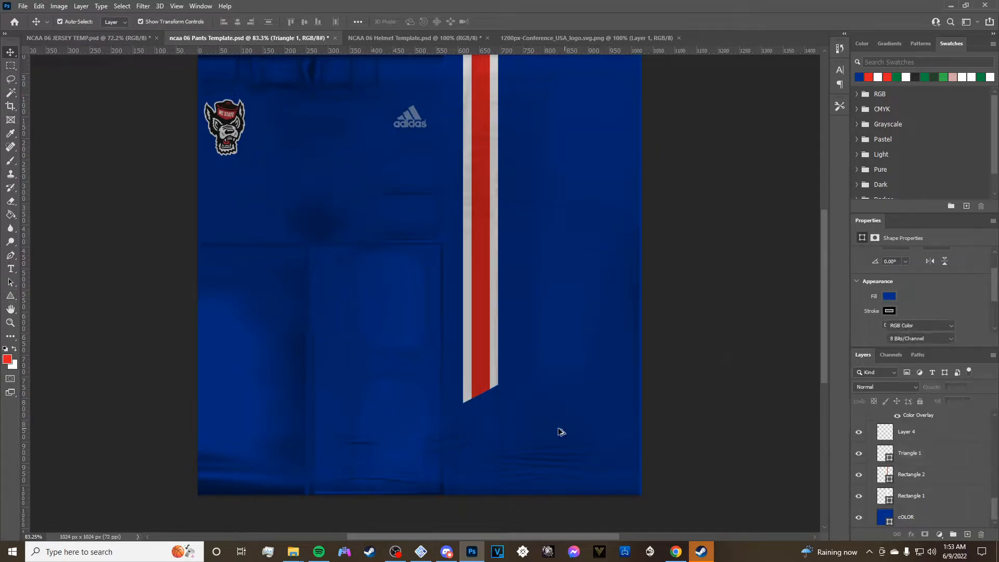
scroll(536, 411, "up", 5)
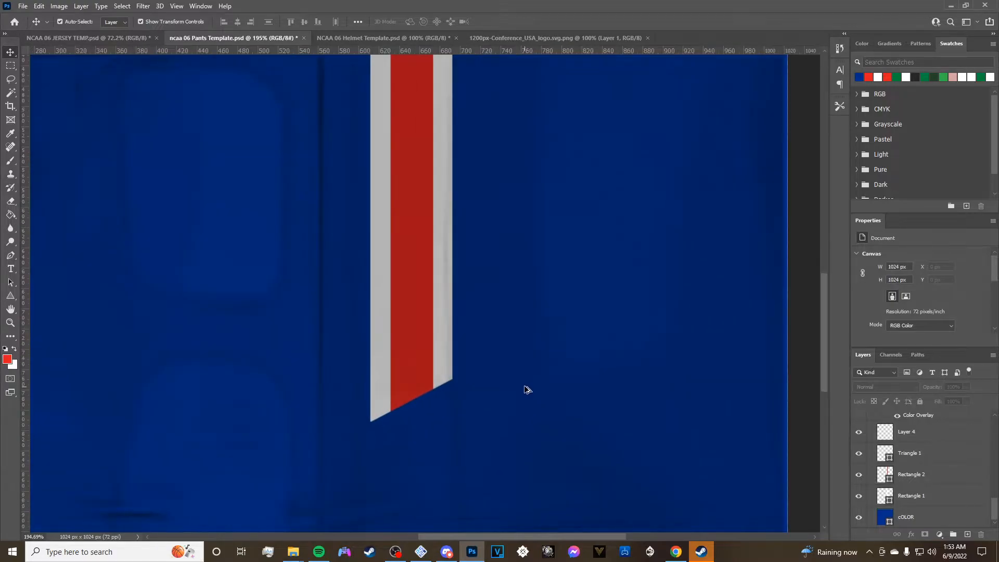
scroll(524, 389, "up", 4)
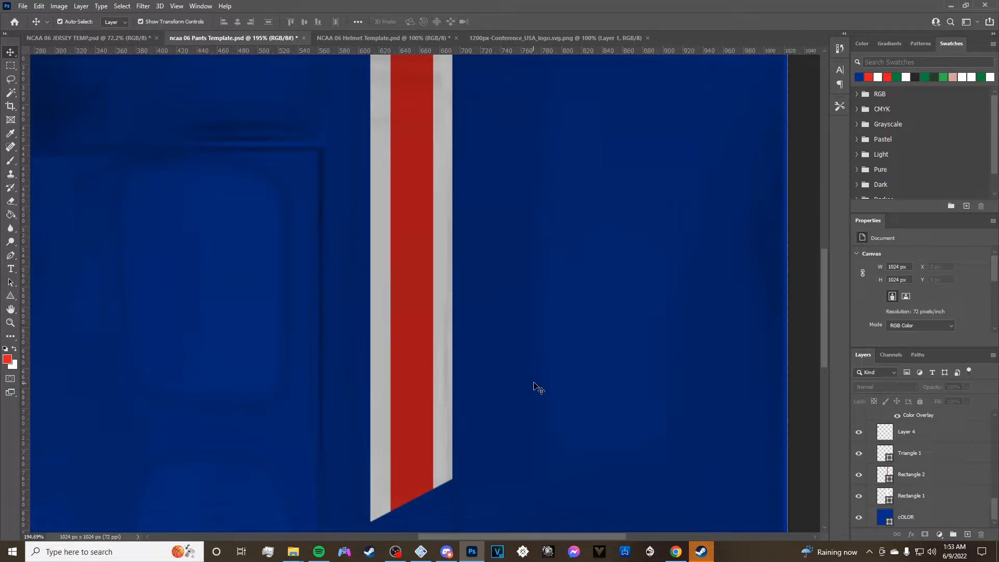
scroll(541, 305, "down", 5)
scroll(541, 304, "up", 5)
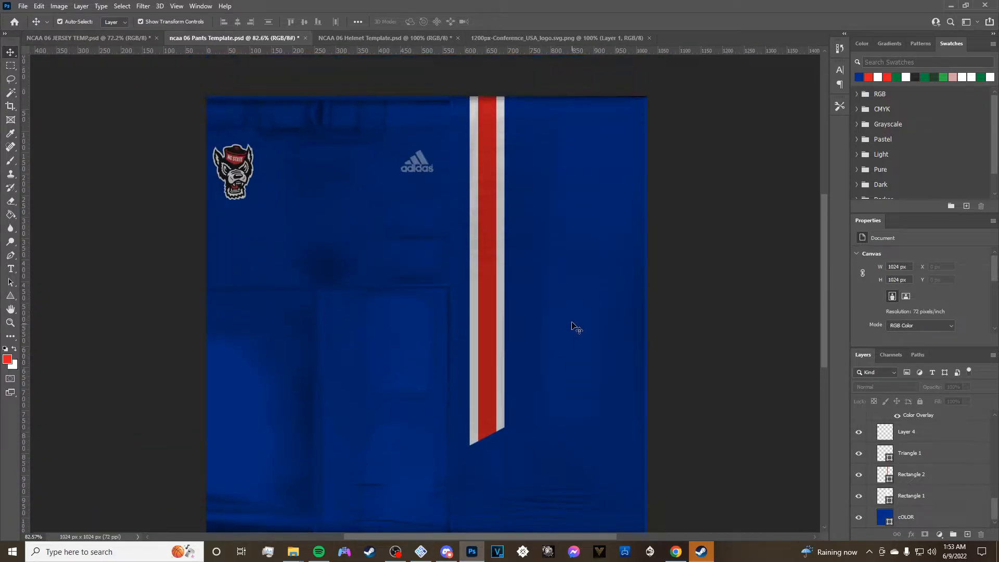
scroll(440, 309, "up", 1)
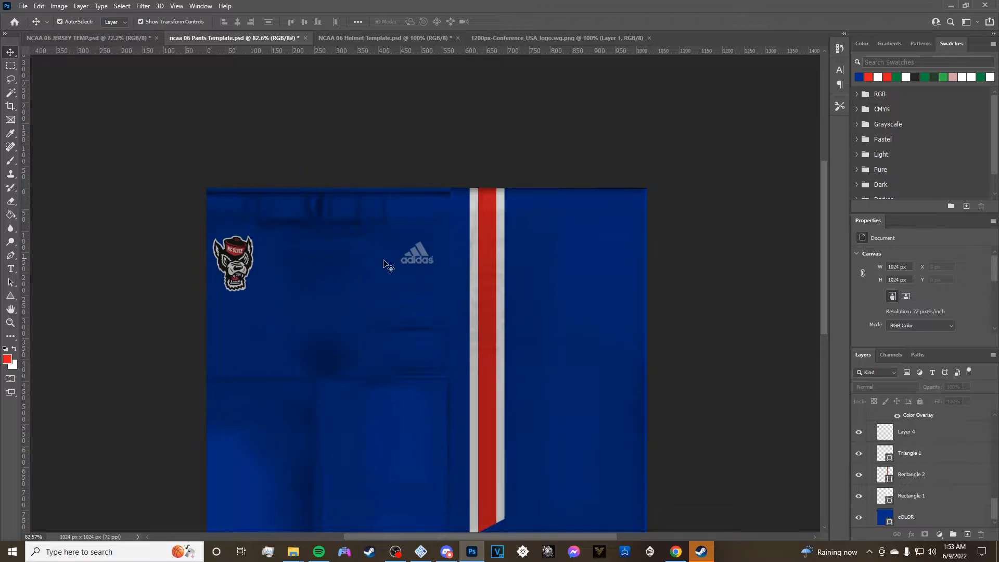
Select the Adidas logo and check the colour and opacity of its Color Overlay effect, accepting the settings.
left_click(420, 268)
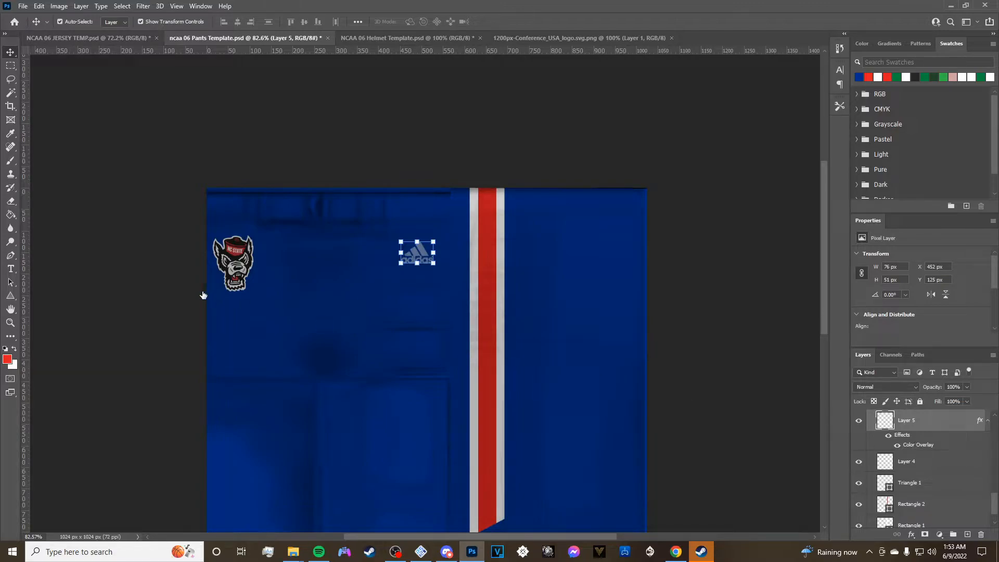
double_click(918, 444)
key("alt+Tab")
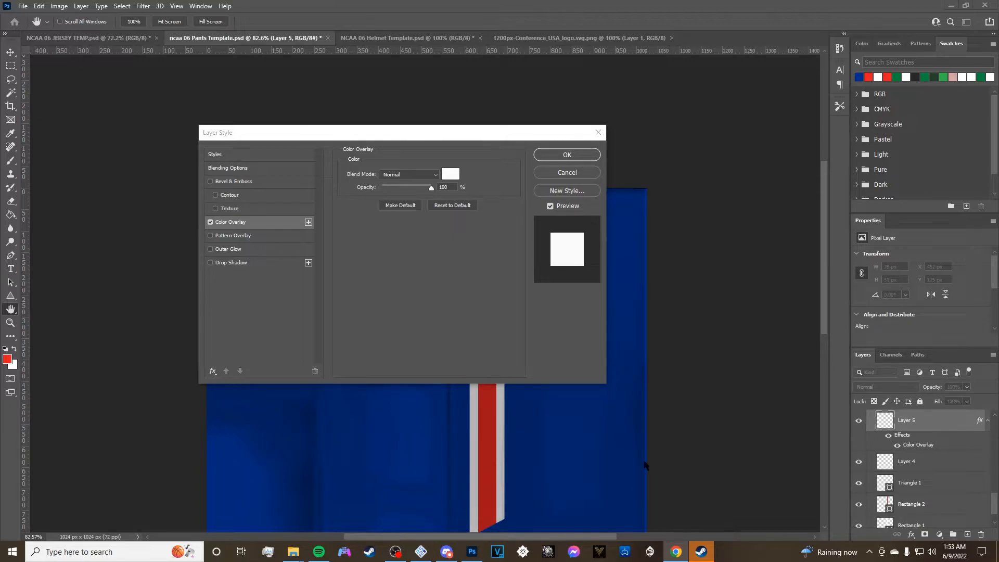
key("alt+Tab")
left_click(567, 154)
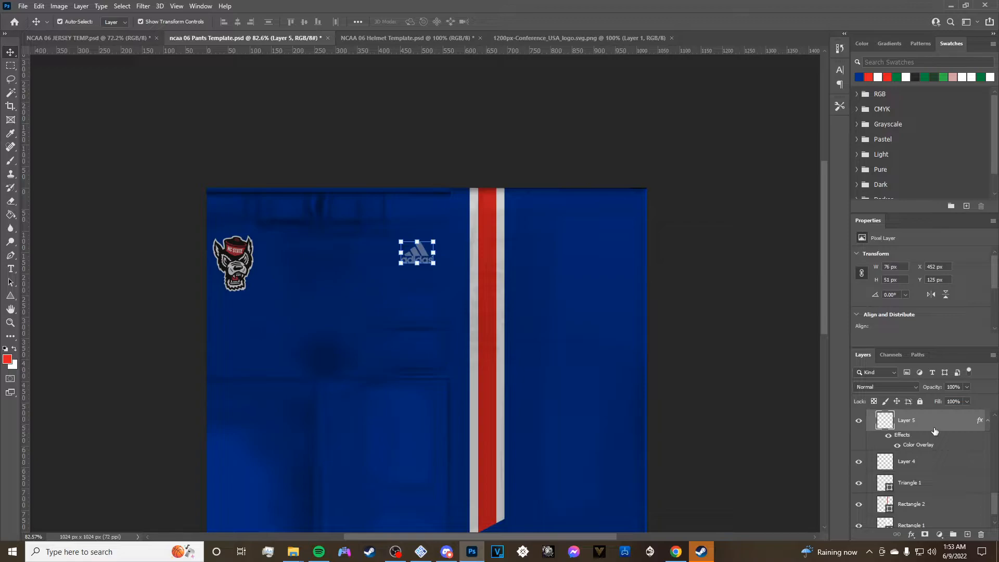
Duplicate the Adidas logo layer three times and collapse the effects lists of the copies.
key("ctrl+j")
key("ctrl+j")
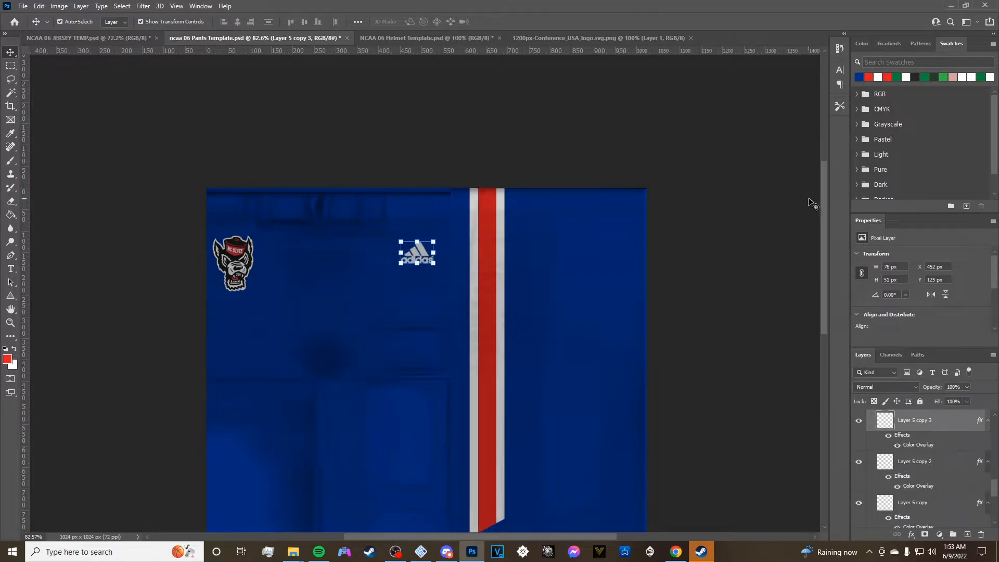
scroll(931, 429, "down", 1)
scroll(931, 429, "up", 2)
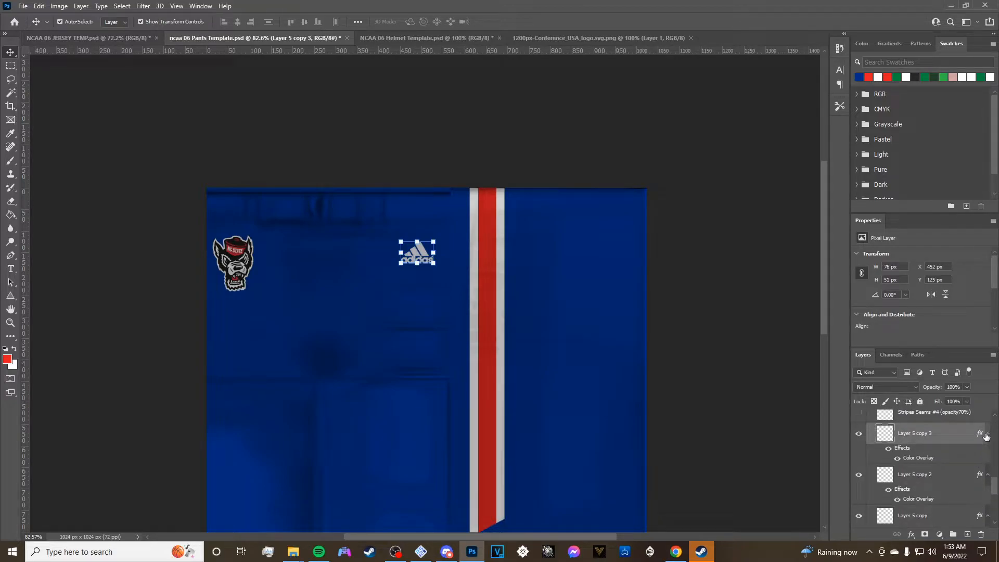
left_click(987, 434)
left_click(987, 455)
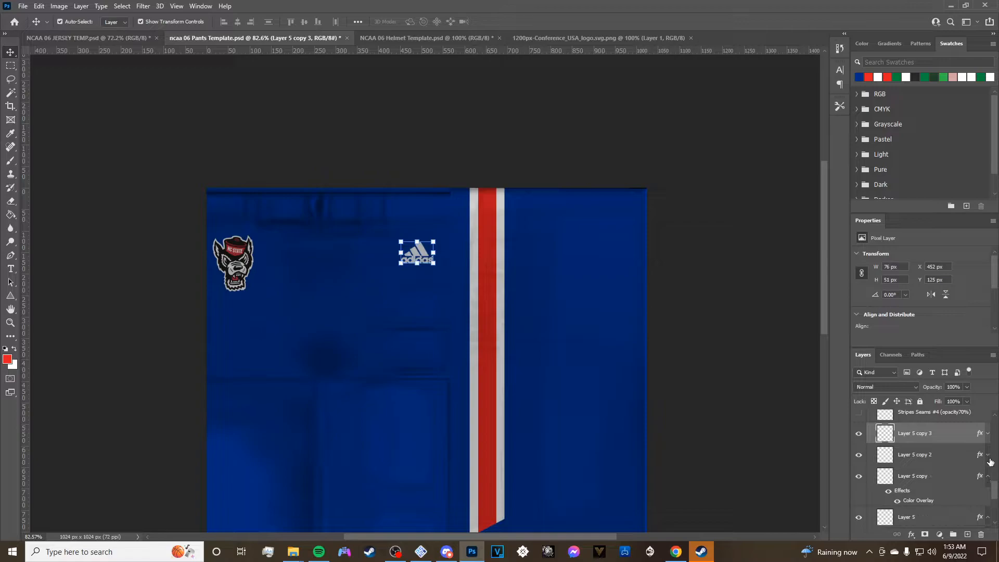
left_click(987, 477)
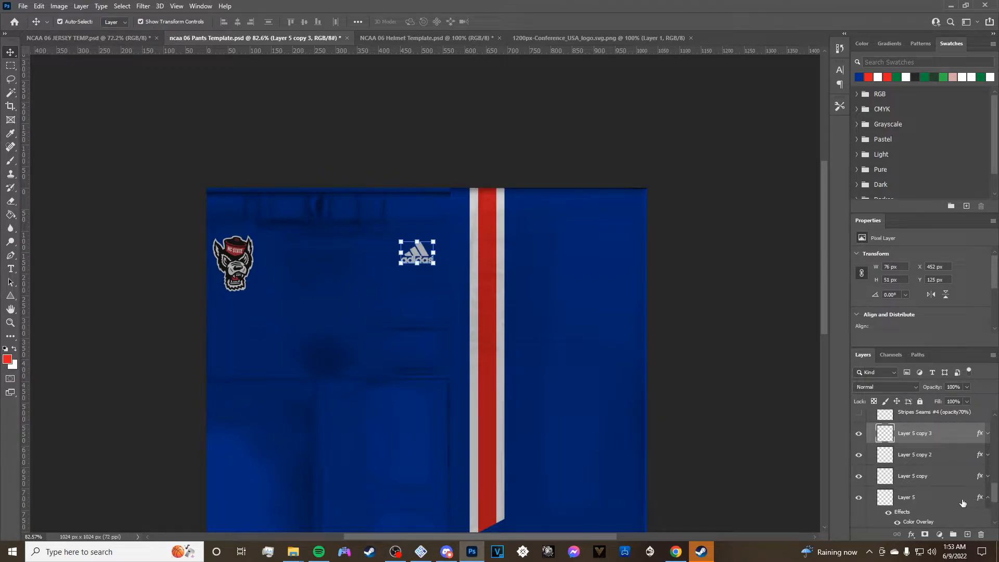
Merge Layer 5 and its three copies into a single Adidas logo layer and deselect it.
right_click(963, 503)
left_click(802, 503)
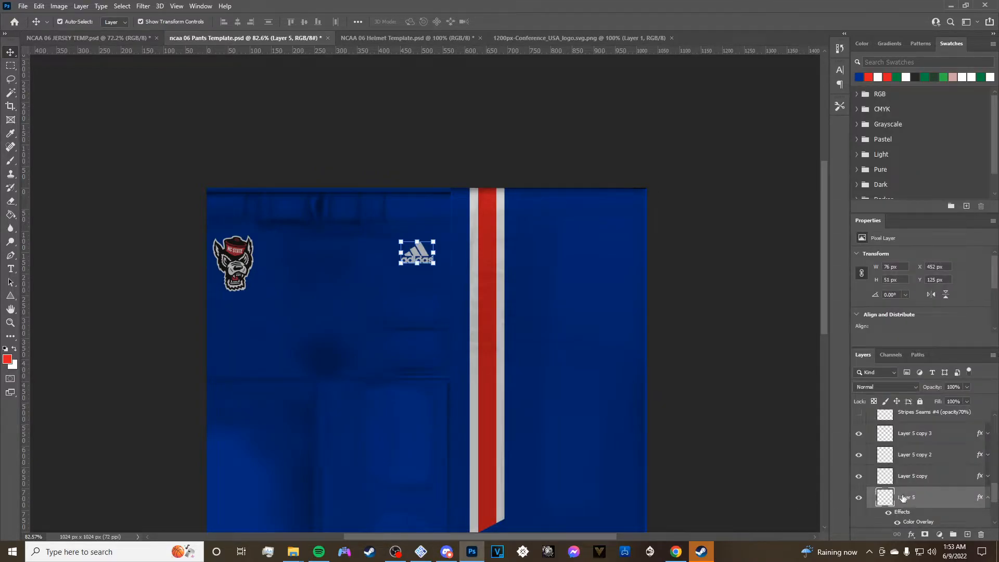
left_click(927, 480, "shift")
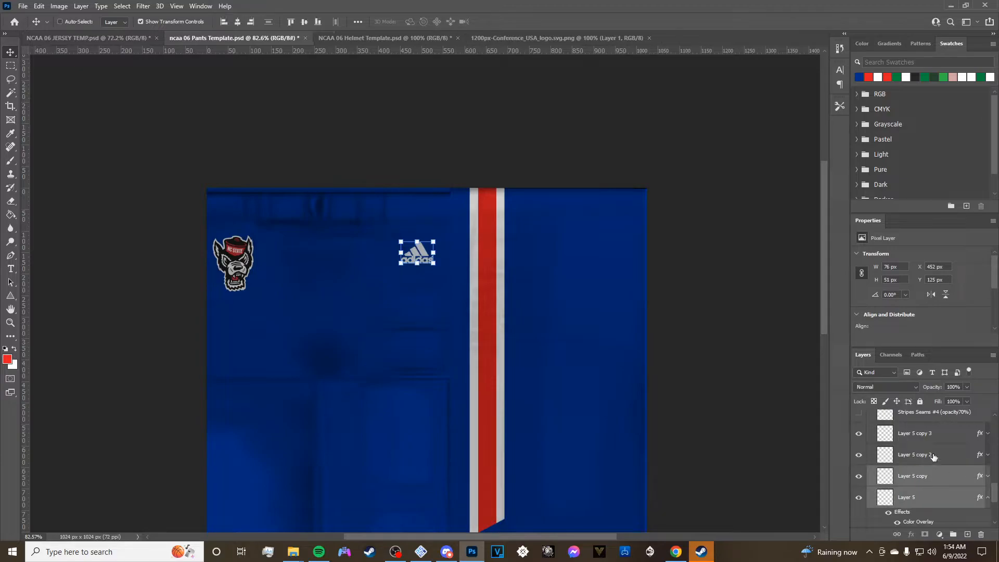
left_click(934, 456, "shift")
left_click(935, 436, "shift")
right_click(935, 437)
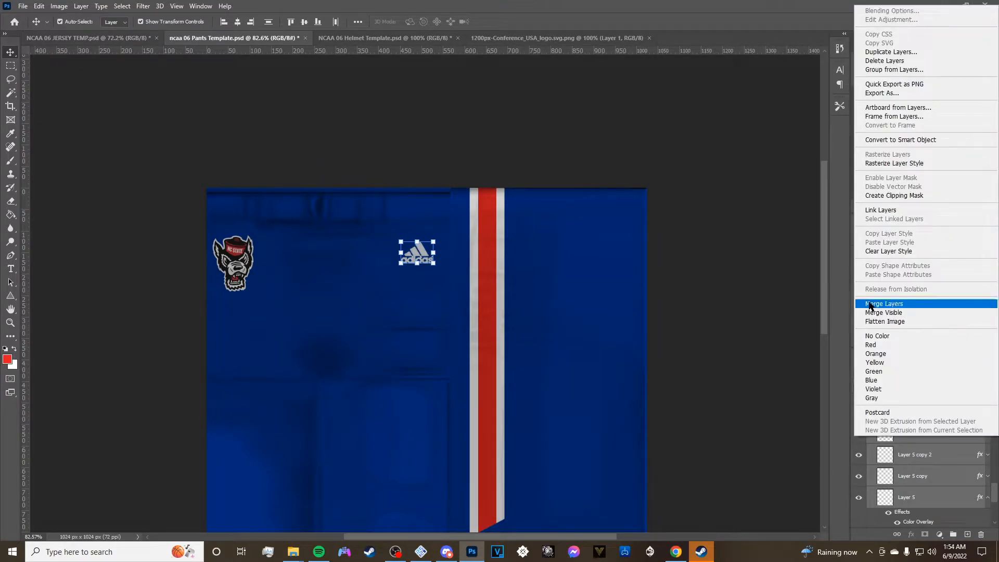
left_click(910, 303)
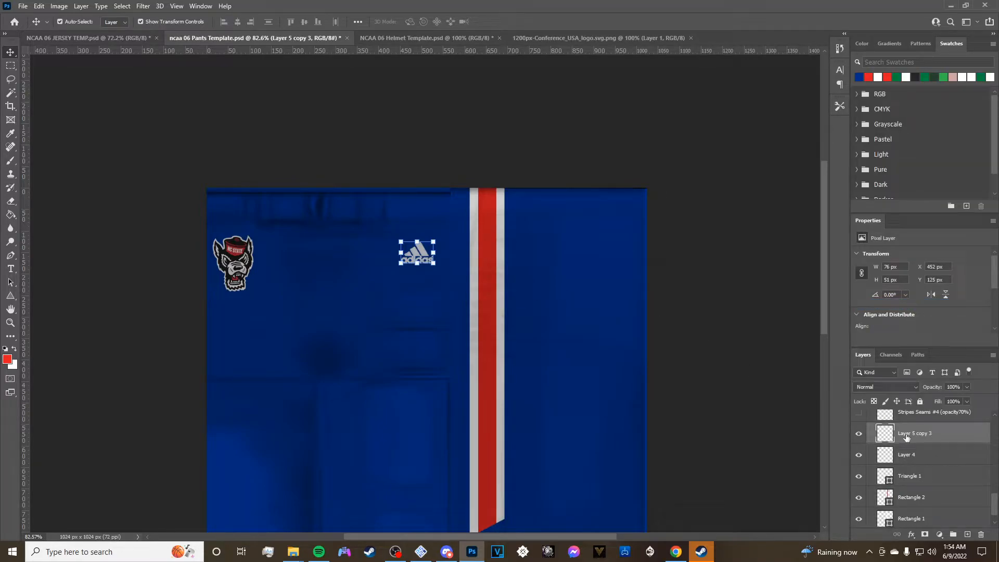
scroll(892, 453, "up", 1)
scroll(974, 484, "up", 1)
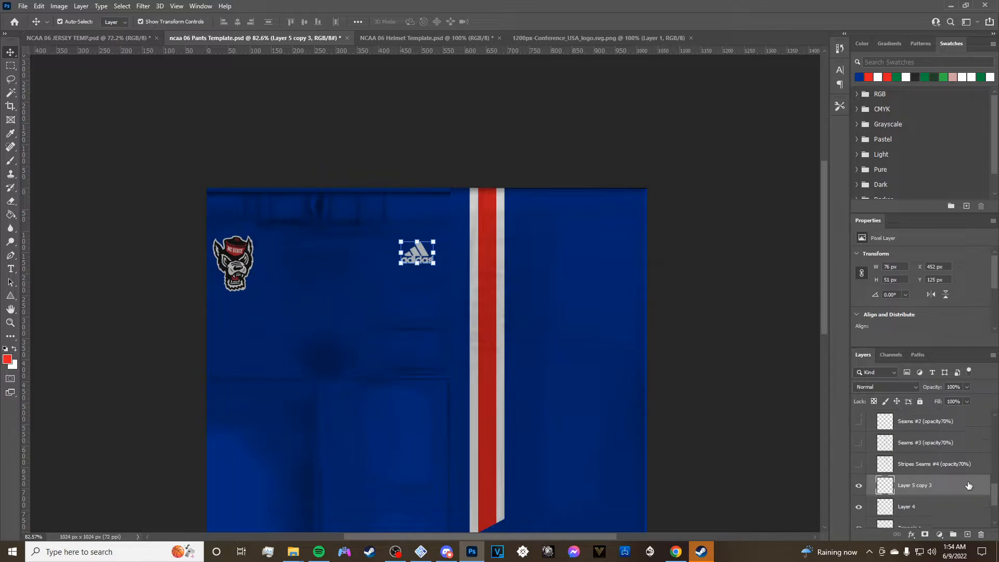
left_click(307, 303)
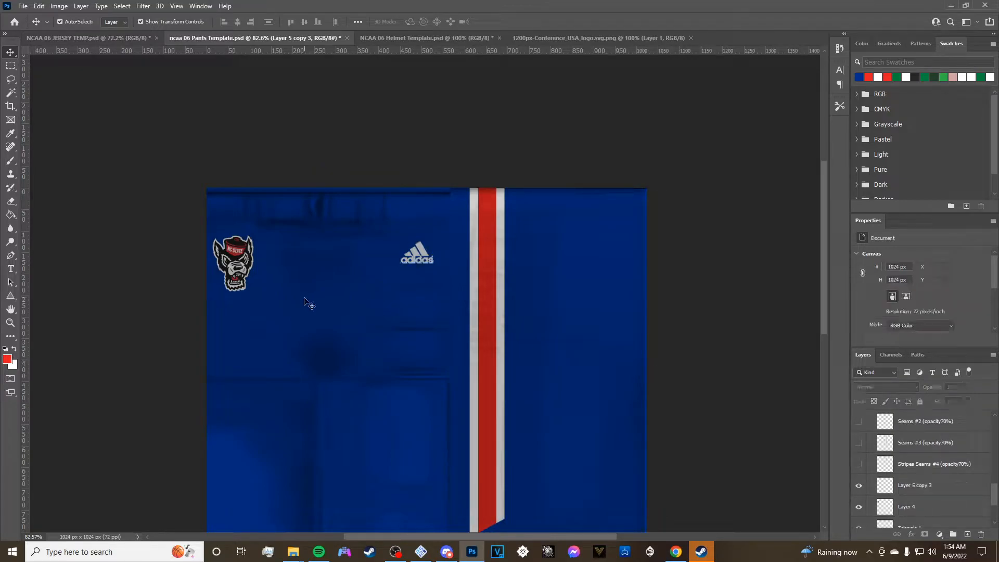
Select the wolf logo on the pants and open Louisiana_Tech_University_Logo.png as a possible replacement.
left_click(242, 259)
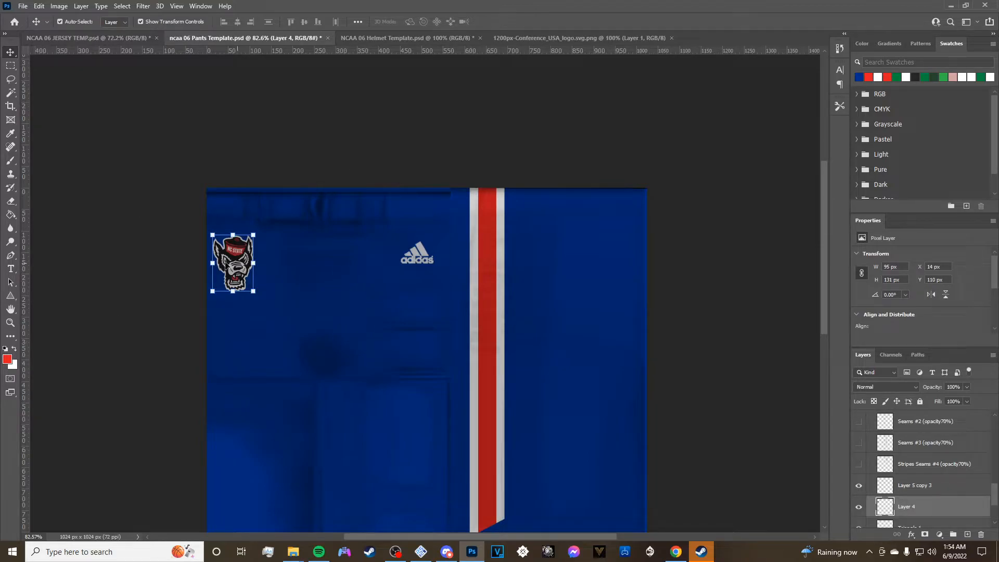
scroll(926, 468, "down", 2)
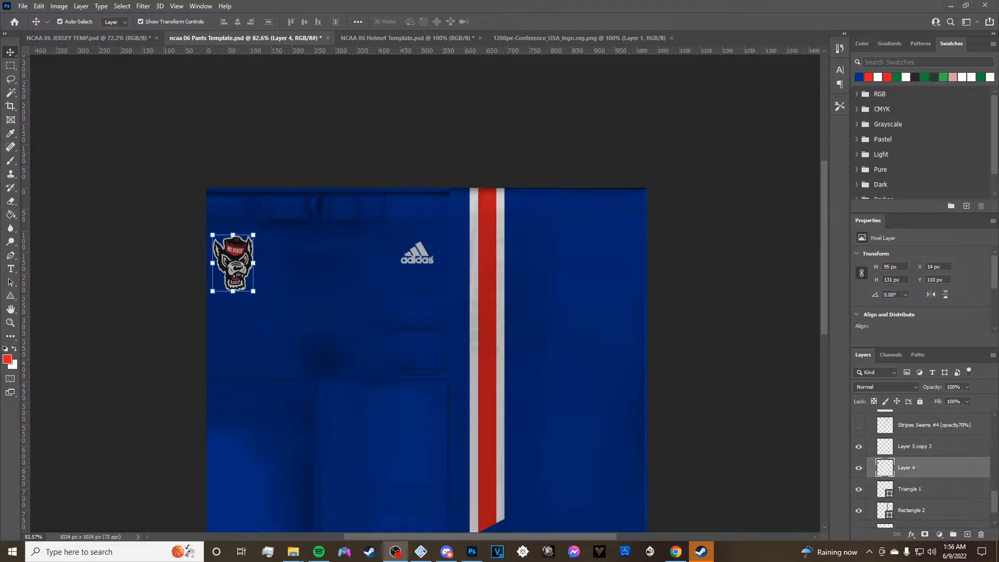
left_click_drag(1, 336, 734, 43)
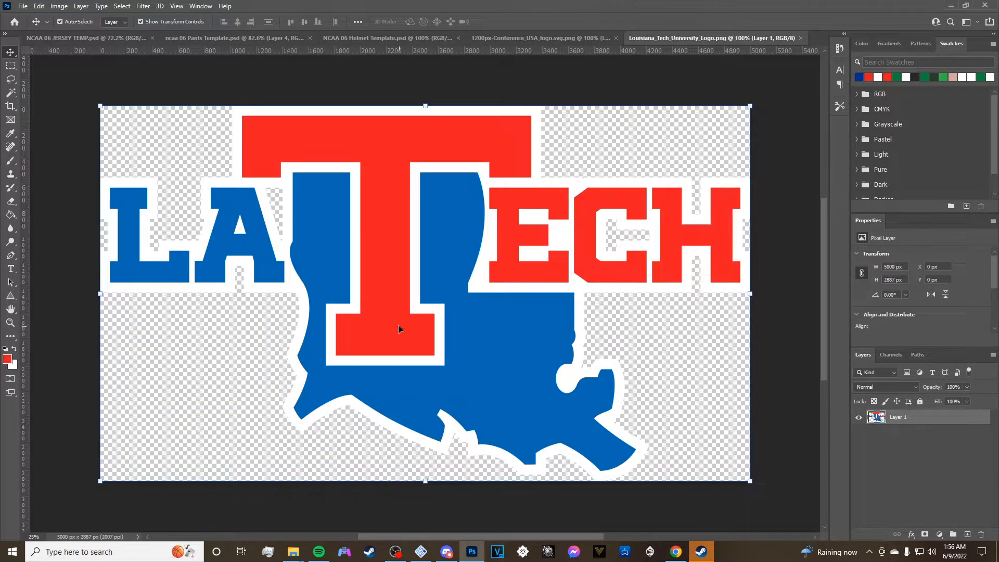
Open site.png instead and copy its LA Tech logo into the pants template over the wolf logo.
left_click(646, 512)
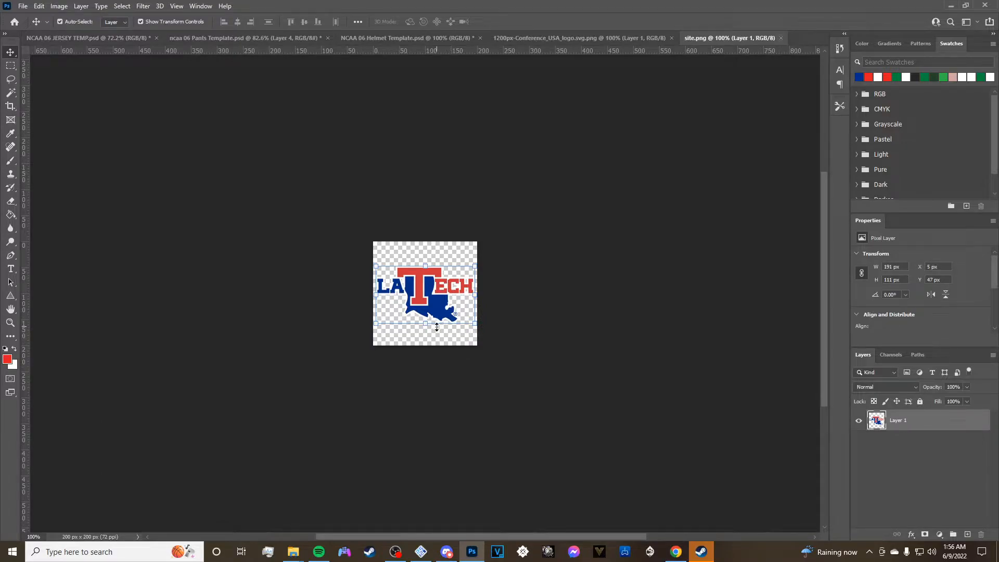
scroll(445, 320, "up", 8)
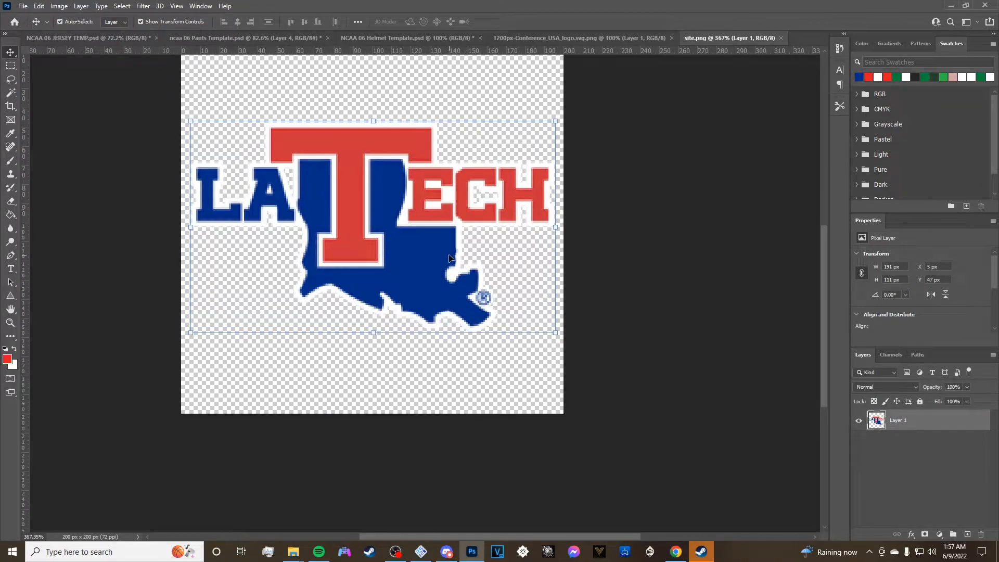
scroll(451, 263, "down", 4)
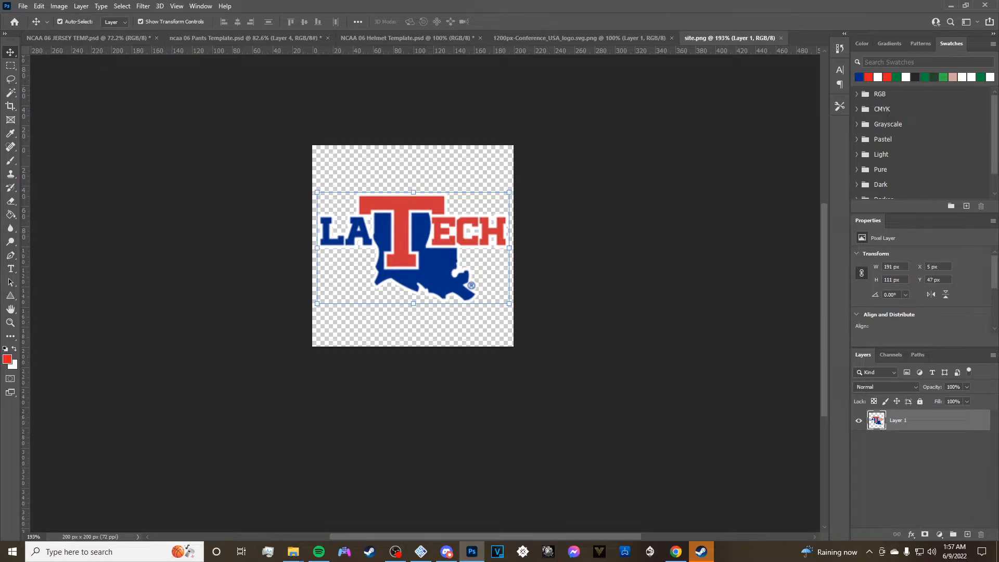
scroll(316, 427, "up", 3)
left_click_drag(438, 296, 254, 157)
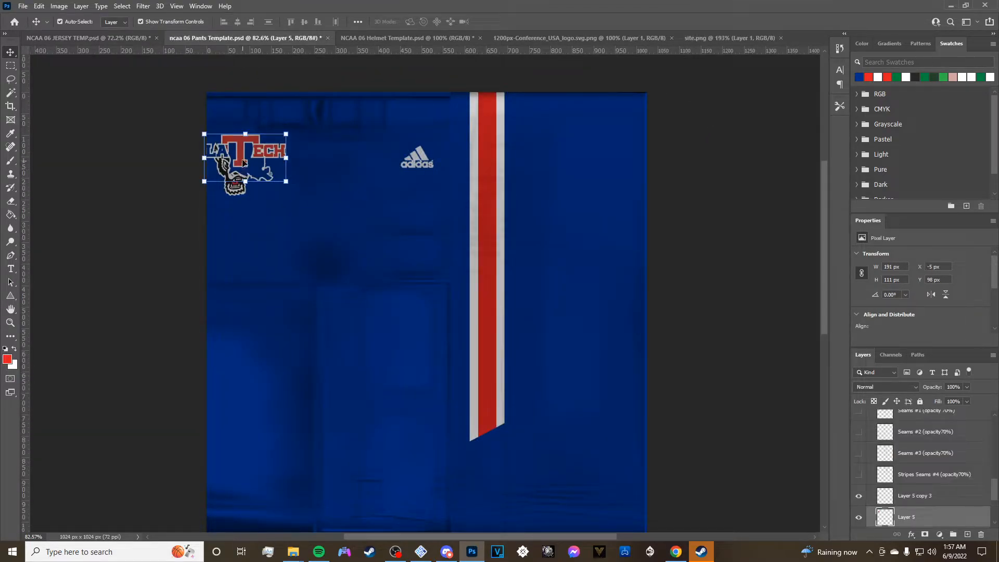
Scale the LA Tech logo down over the wolf logo, hide the wolf logo's Layer 4 and deselect it.
left_click(243, 150)
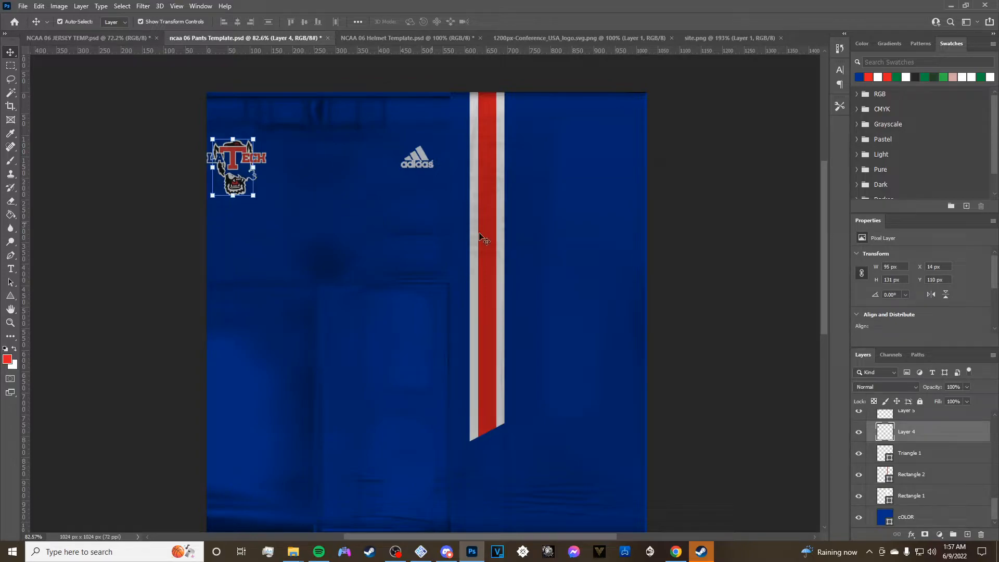
left_click(863, 435)
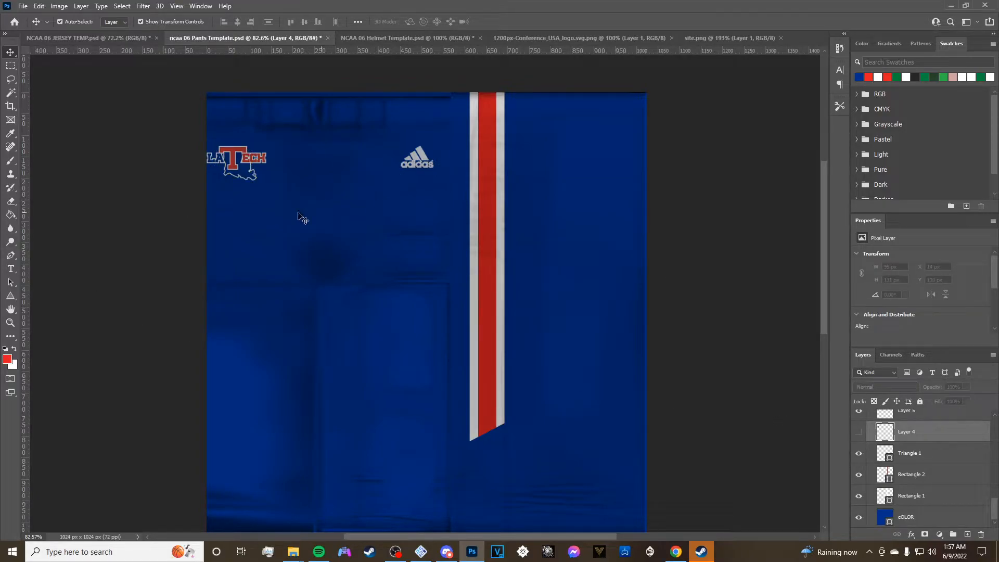
left_click(108, 200)
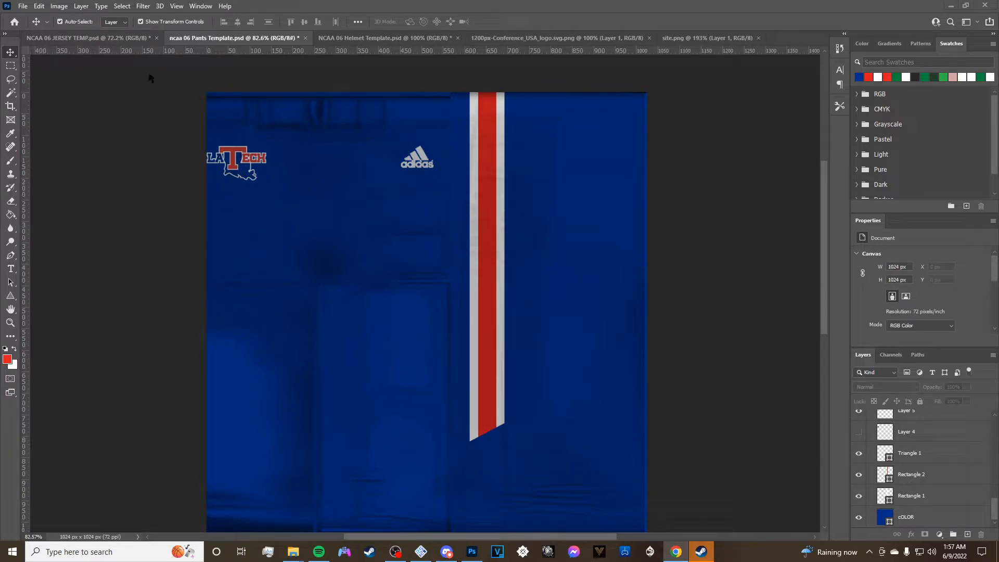
Scale the LA Tech logo to 73.95%, about 103 × 60 px, place it just inside the pants' outer edge and deselect it.
left_click(243, 165)
mouse_move(242, 165)
left_mouse_down()
mouse_move(261, 178)
mouse_move(248, 171)
left_mouse_up()
key("ctrl+t")
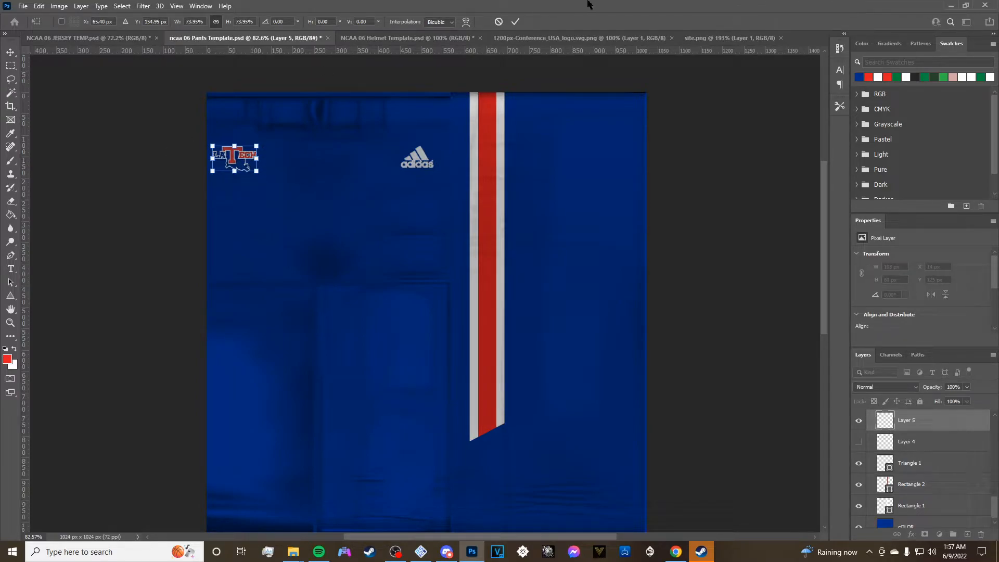
left_click(515, 22)
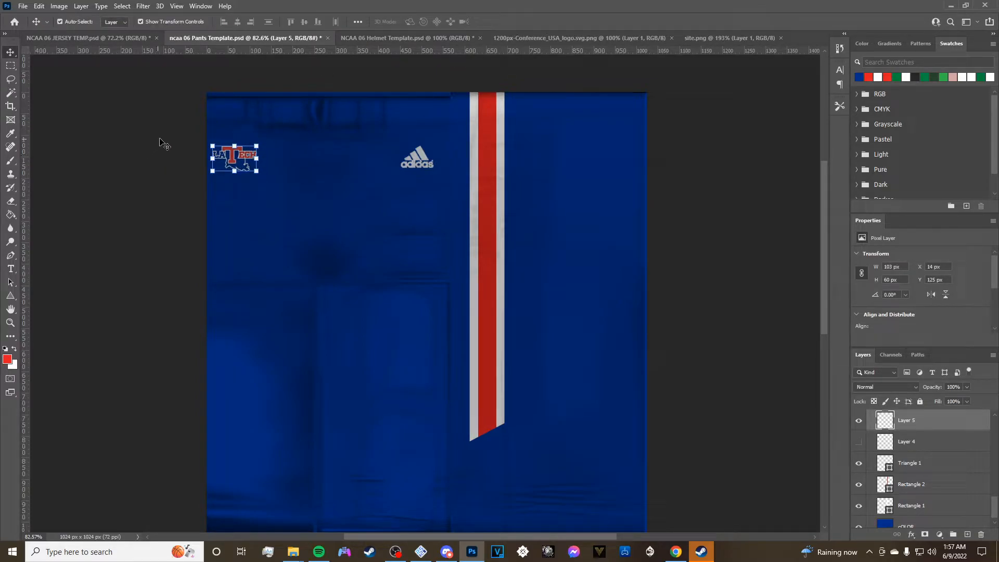
left_click(347, 173)
Examine the LA Tech logo, Adidas logo and side stripe up close and across the whole pants template.
scroll(374, 159, "up", 4)
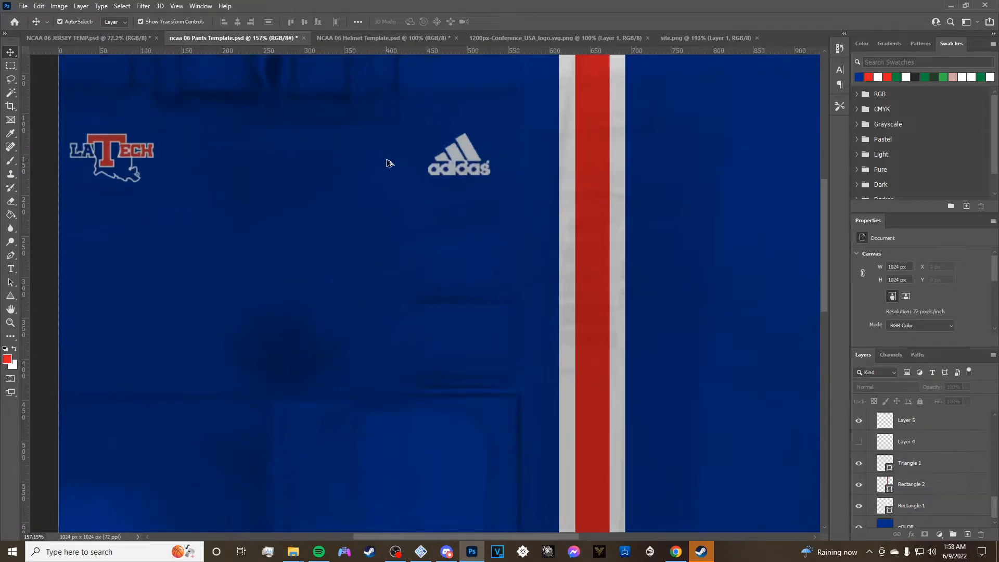
scroll(510, 296, "down", 6)
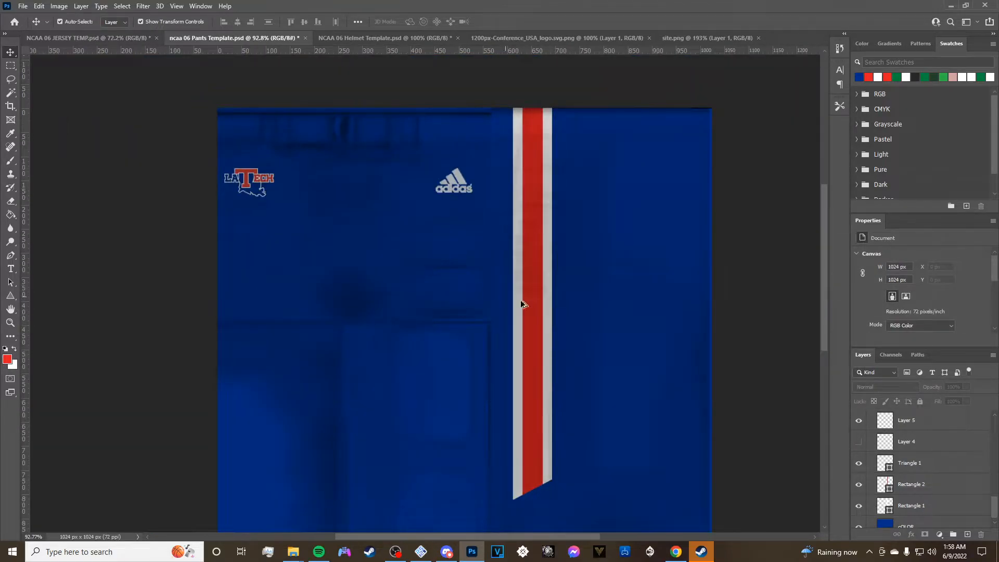
scroll(572, 322, "up", 3)
scroll(654, 307, "down", 3)
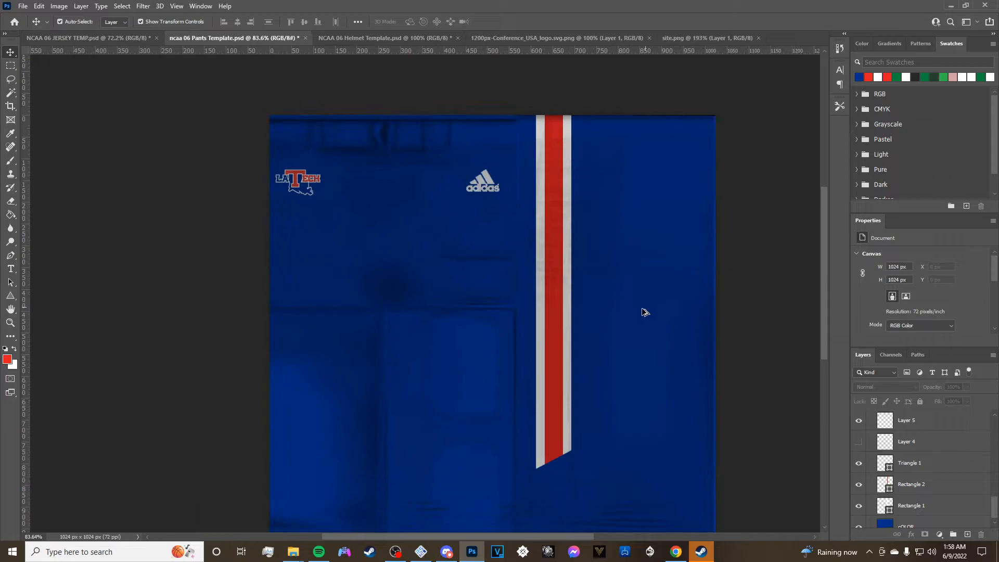
scroll(644, 314, "up", 1)
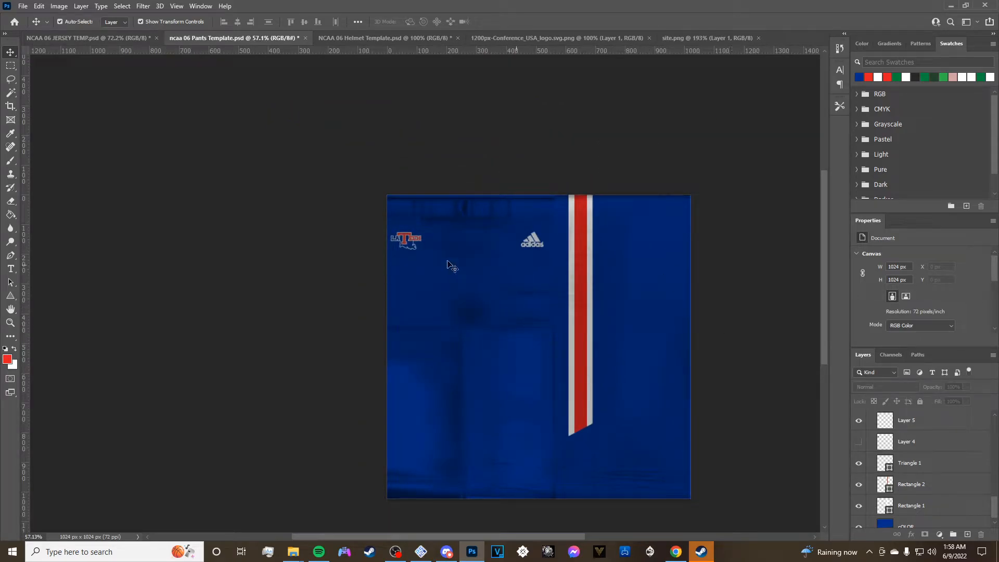
scroll(503, 292, "up", 1)
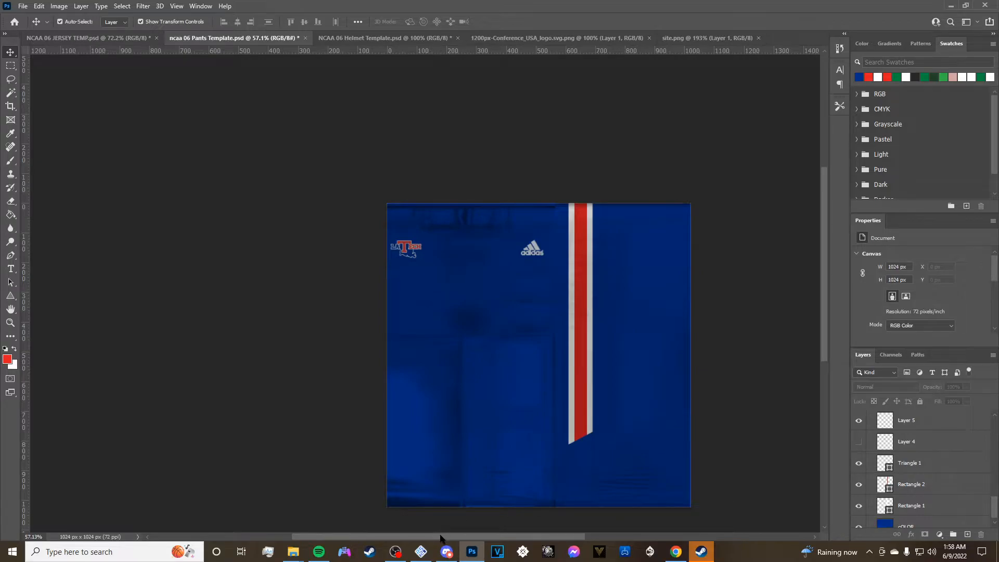
Switch to the NCAA 06 Helmet Template and compare the helmet with the Shell layer's Color Overlay turned off and on.
left_click_drag(442, 536, 469, 535)
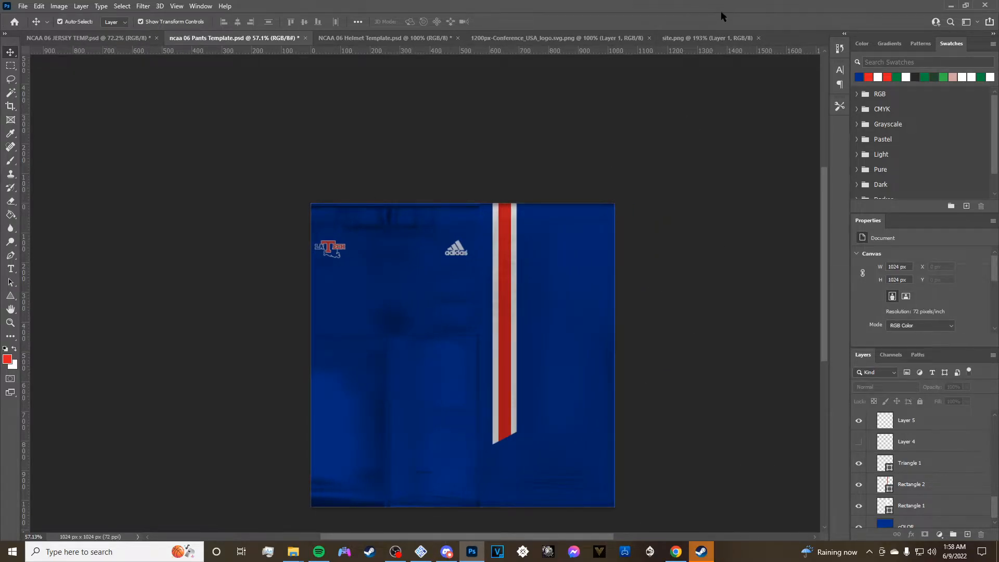
key("ctrl+Tab")
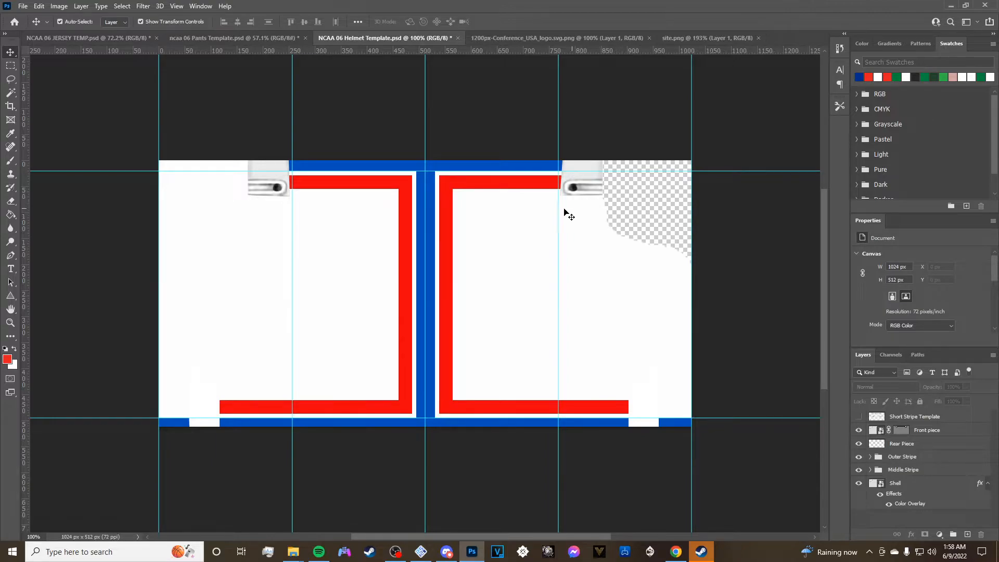
scroll(883, 454, "up", 1)
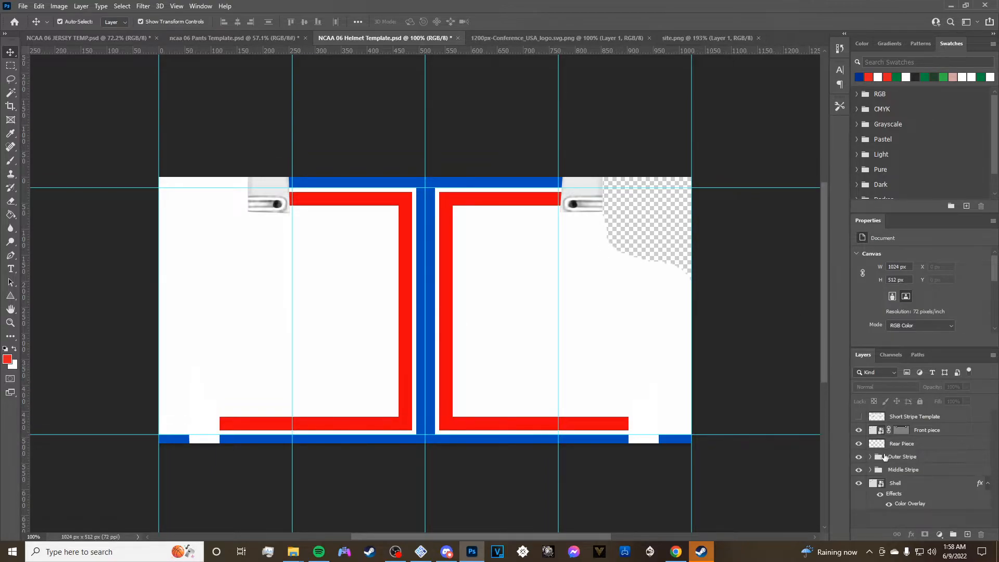
scroll(885, 456, "up", 3)
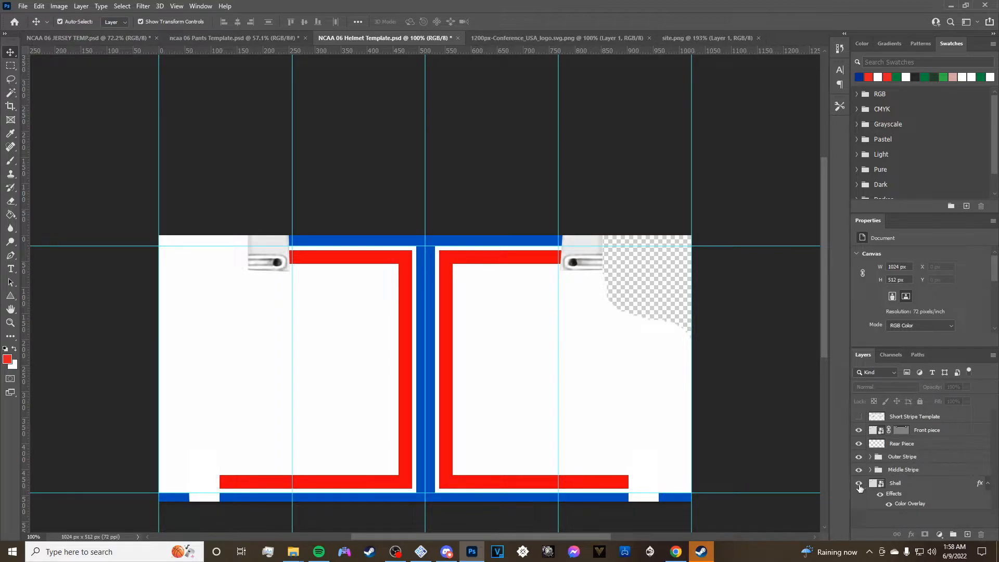
left_click(887, 505)
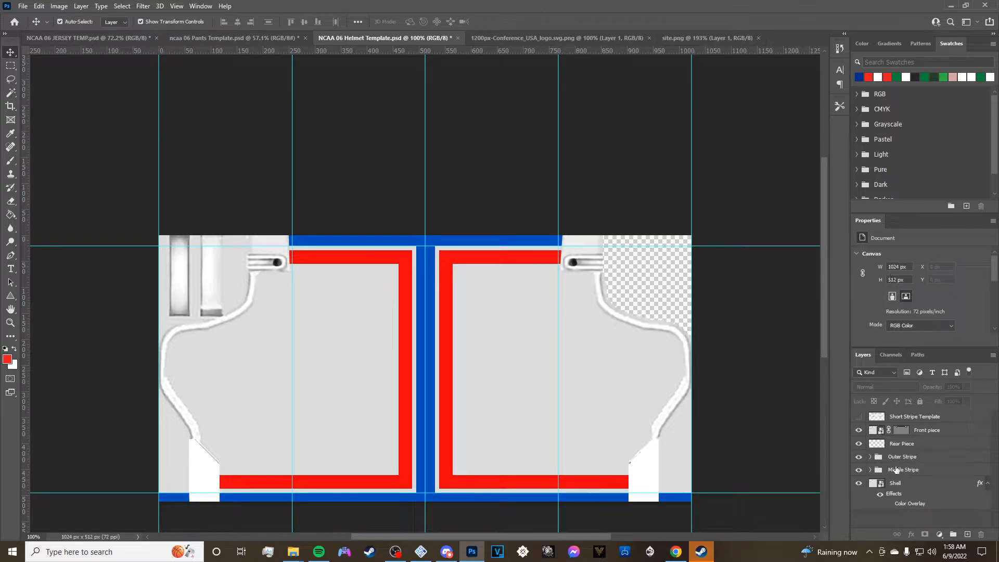
left_click(889, 504)
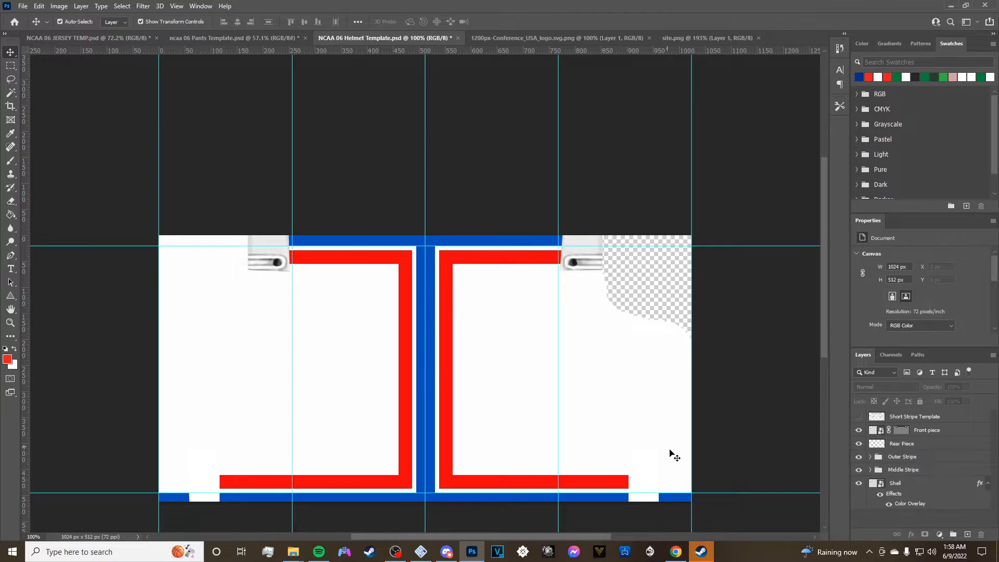
Check what the Front piece, Rear Piece and Shell Color Overlay cover by toggling their visibility, and examine the whole helmet layout.
left_click(858, 431)
left_click(858, 432)
left_click(859, 445)
left_click(889, 505)
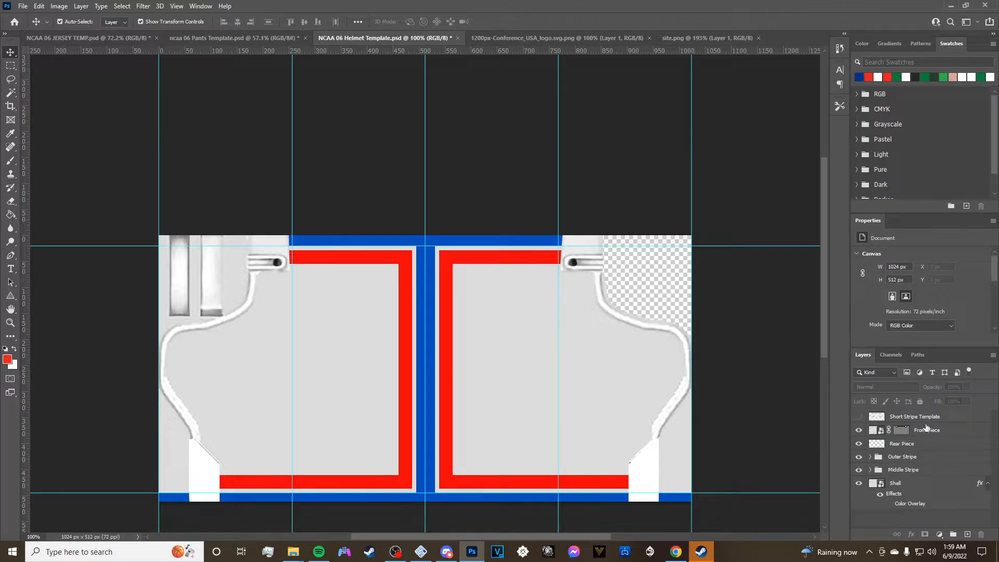
left_click(889, 505)
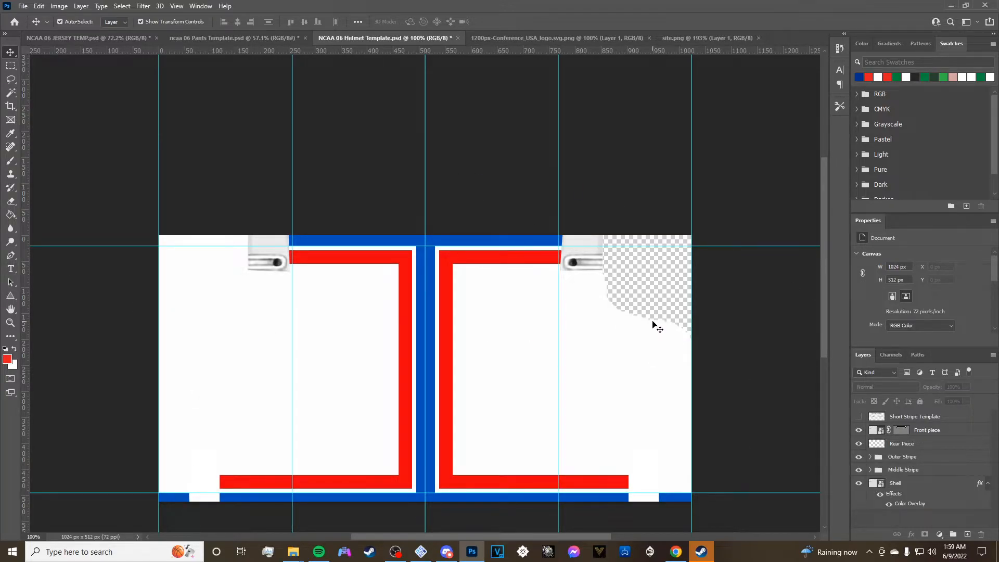
scroll(664, 354, "up", 2)
scroll(510, 343, "up", 2)
scroll(462, 406, "down", 3)
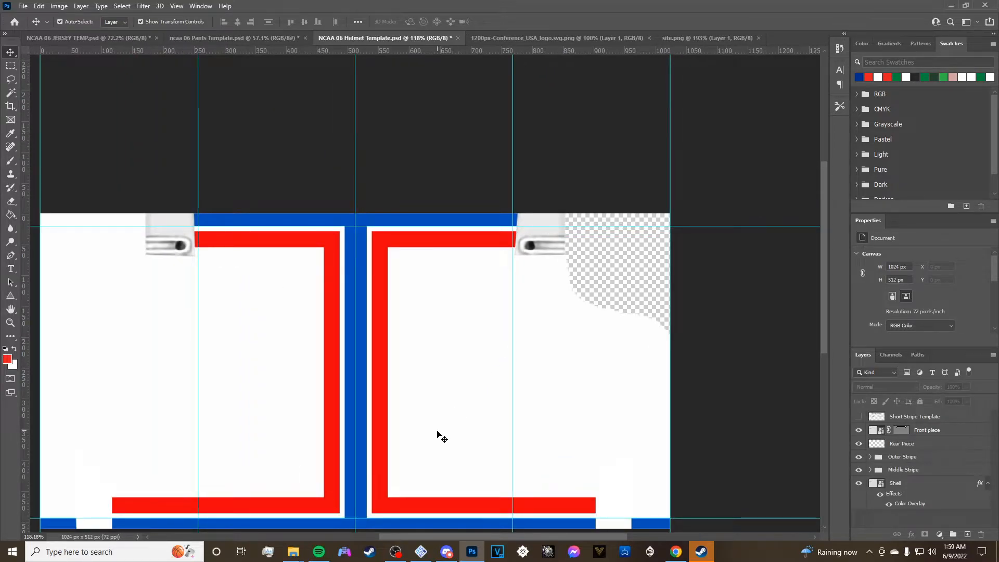
scroll(447, 368, "down", 1)
scroll(448, 368, "down", 1)
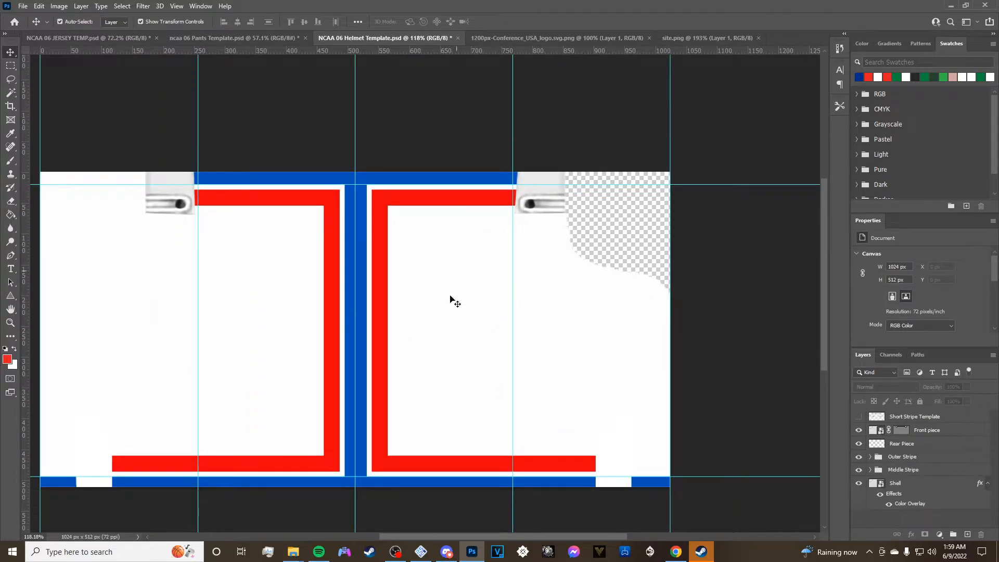
scroll(481, 345, "down", 3)
scroll(393, 364, "up", 2)
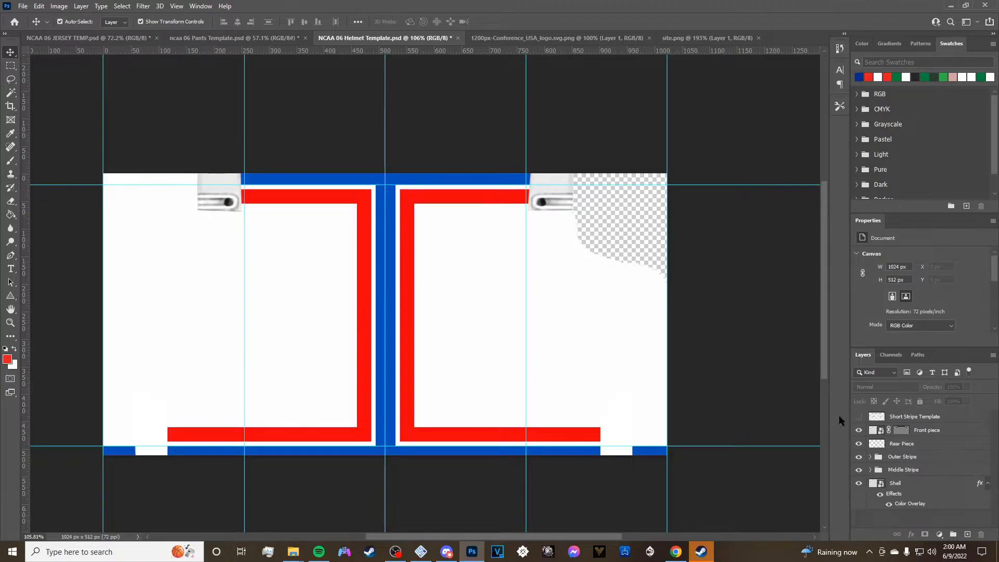
Examine the Middle Stripe group by toggling its visibility and checking the rectangles it contains, including Rectangle 1 copy 3.
left_click(916, 471)
left_click(859, 470)
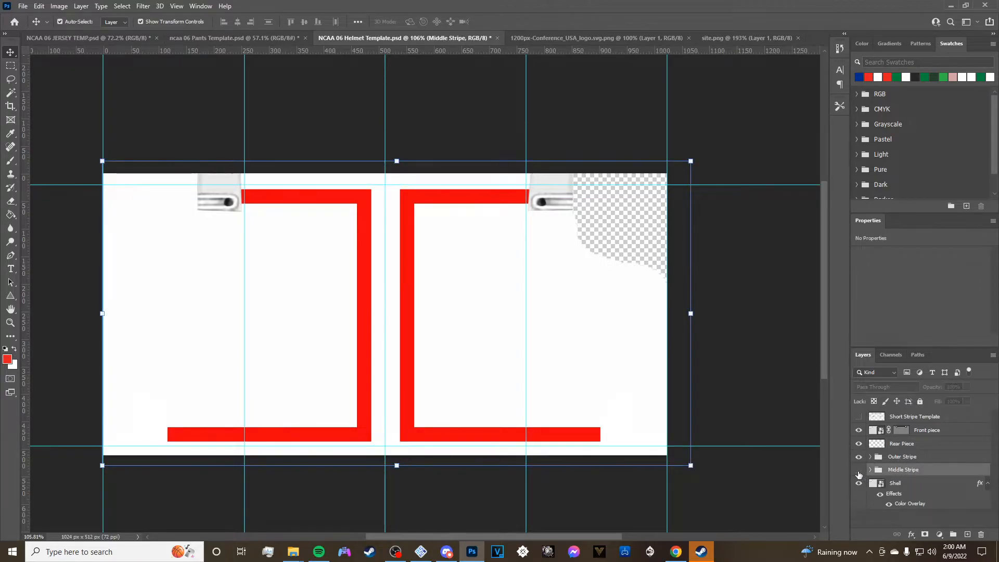
left_click(859, 471)
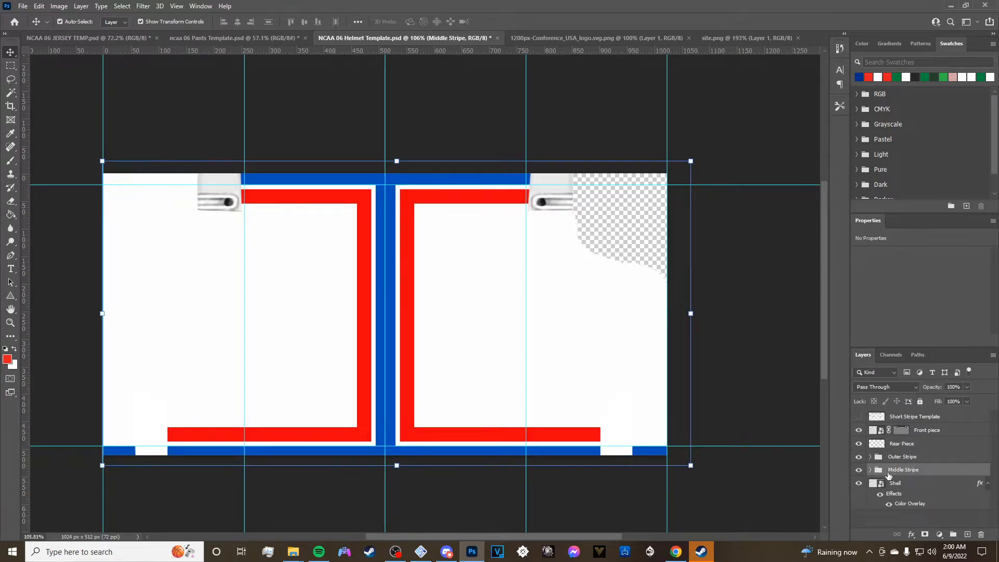
left_click(873, 472)
scroll(885, 470, "down", 1)
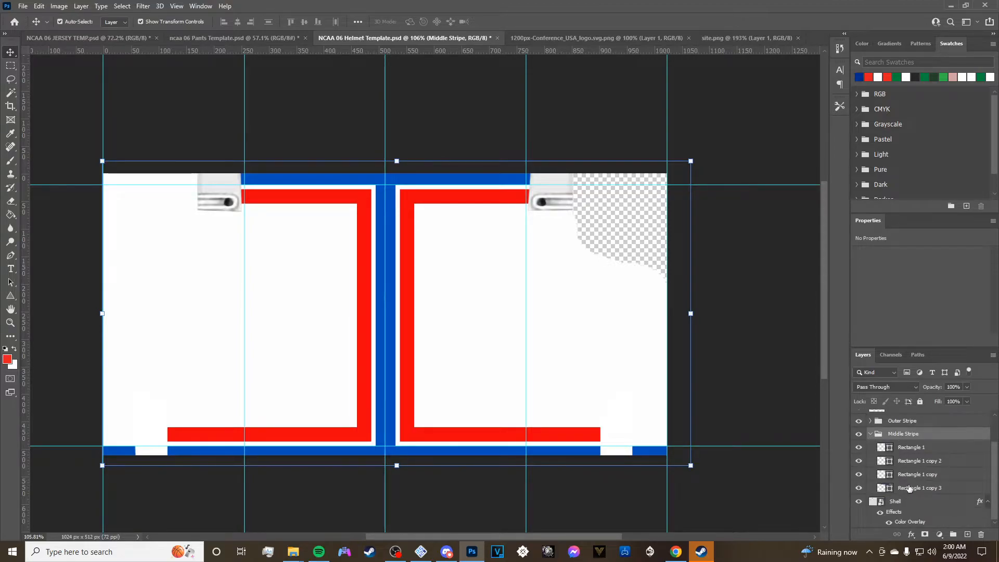
left_click(859, 488)
left_click(859, 488)
left_click(870, 434)
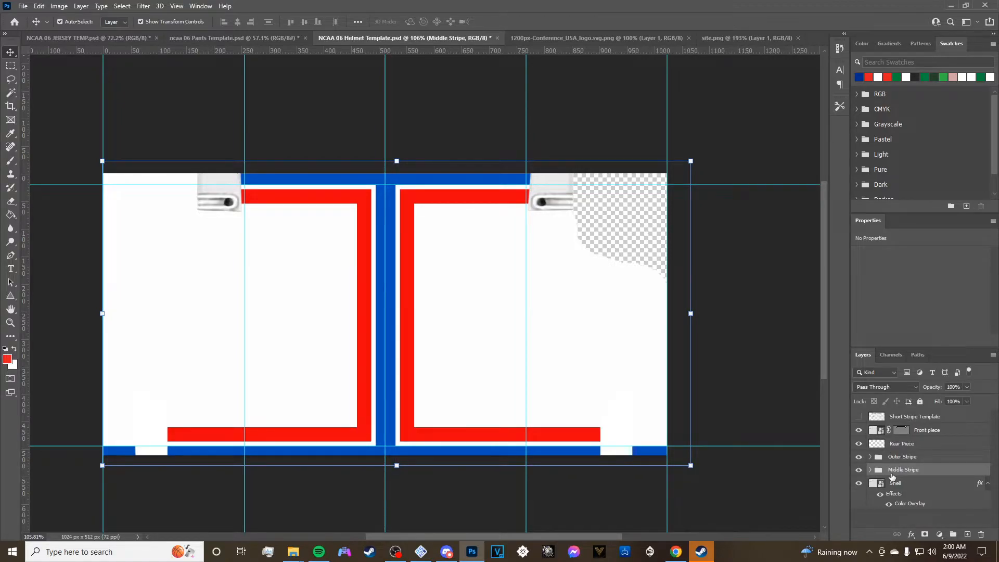
scroll(891, 474, "up", 3)
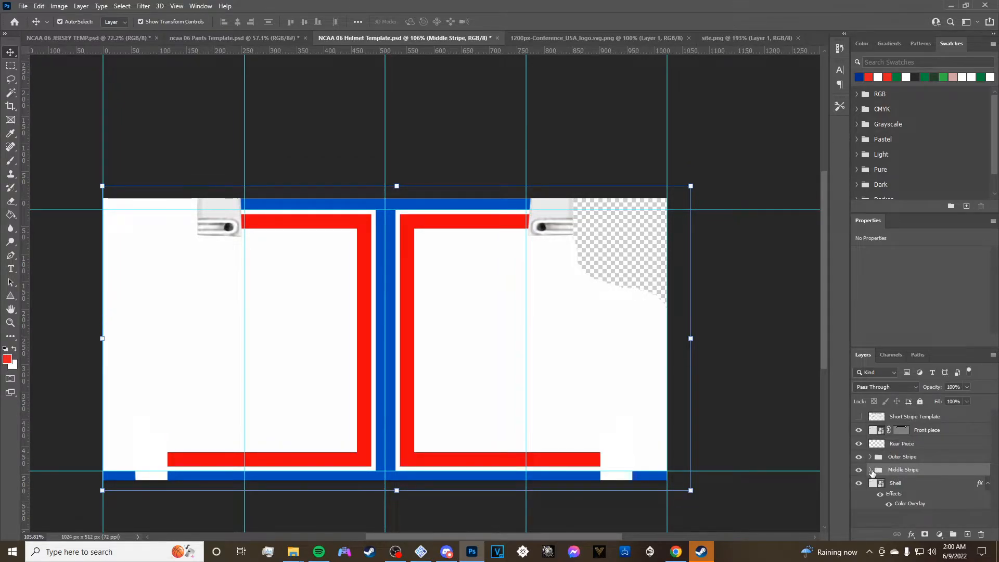
left_click(871, 470)
scroll(887, 468, "down", 1)
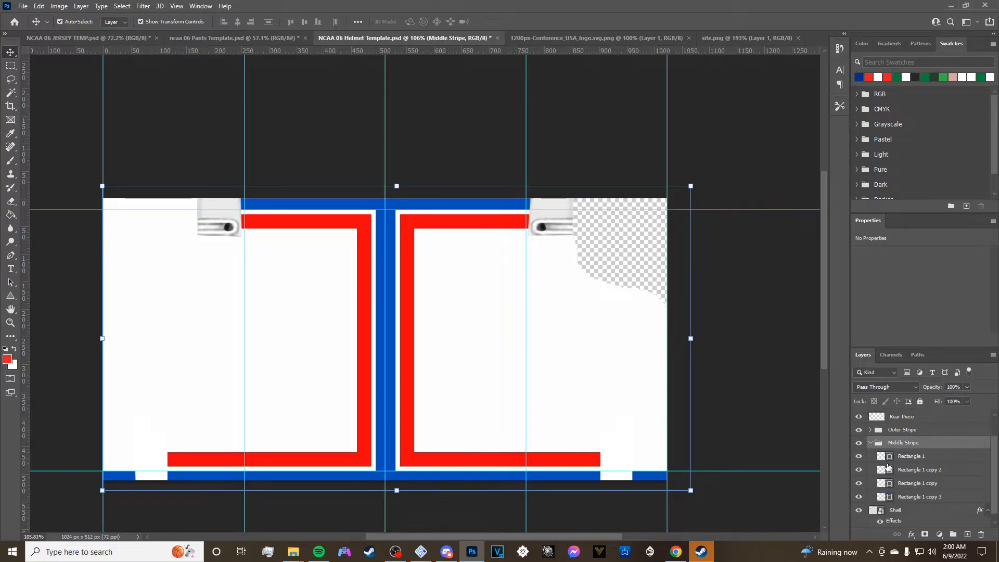
left_click(870, 444)
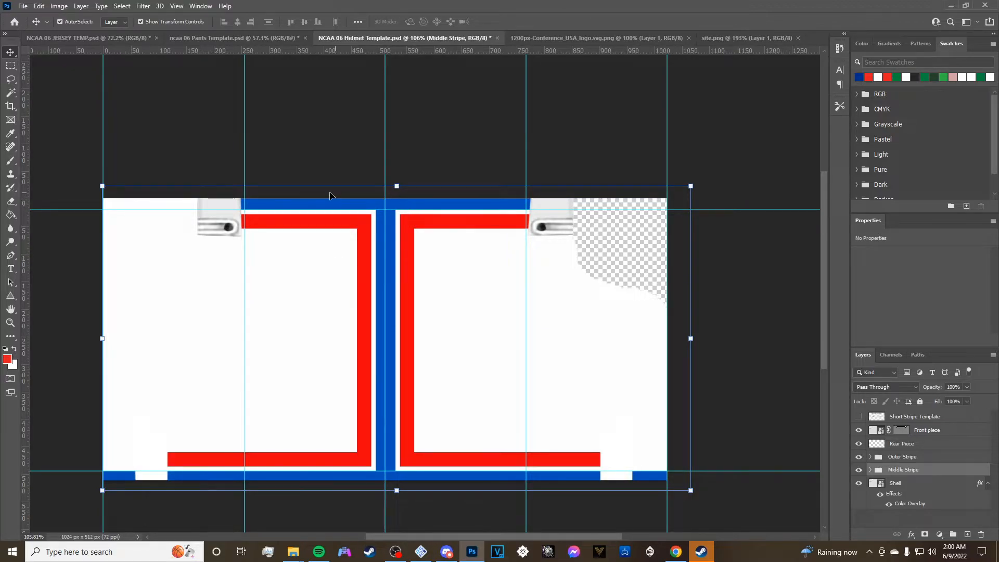
Move the vertical blue middle stripe rectangle 1 px sideways to X 494 px, centred on the middle guide.
left_click(390, 263)
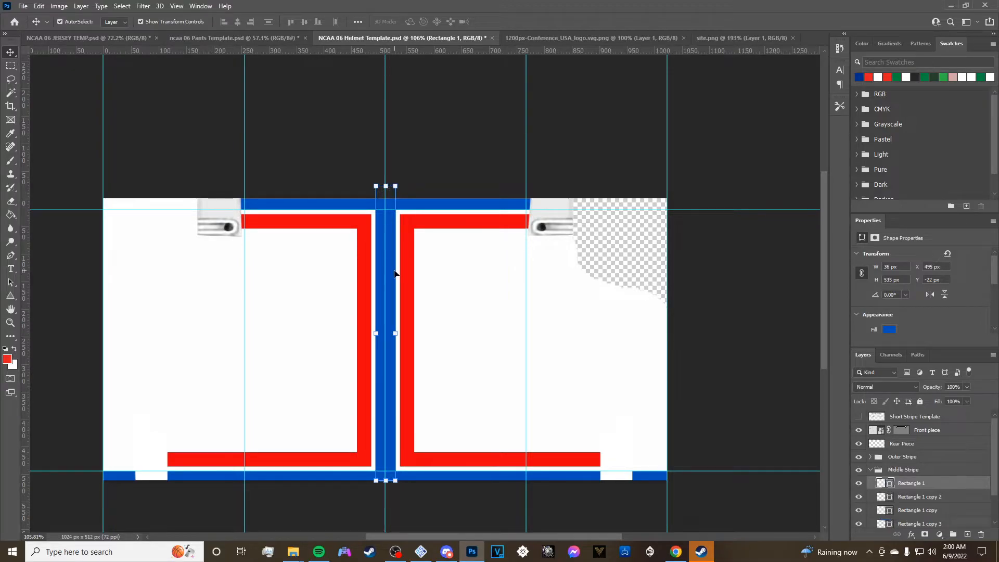
left_click_drag(390, 276, 389, 276)
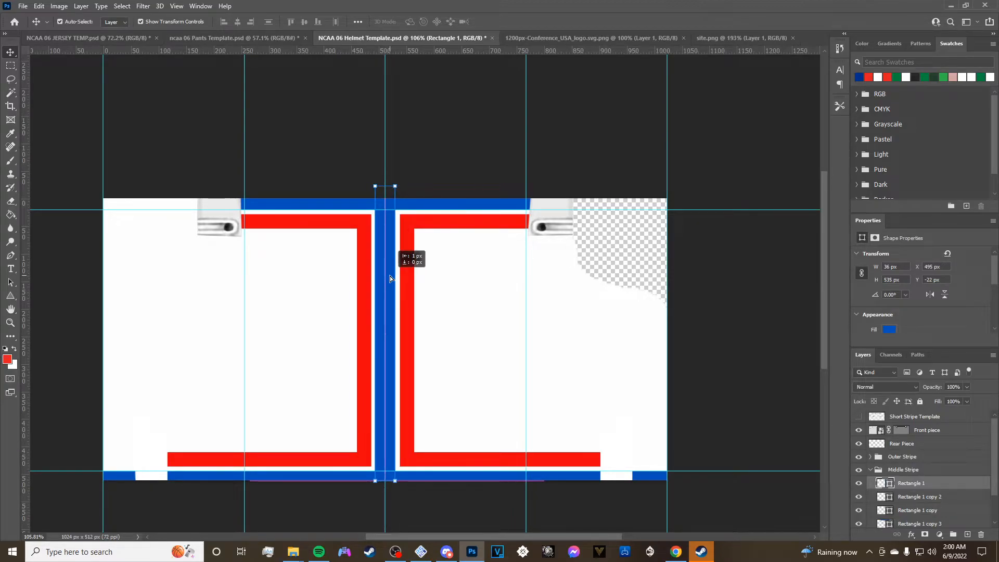
left_click_drag(389, 276, 389, 276)
Inspect how the vertical blue stripe meets the horizontal blue rectangles along the helmet's upper and lower edges.
scroll(539, 398, "up", 3)
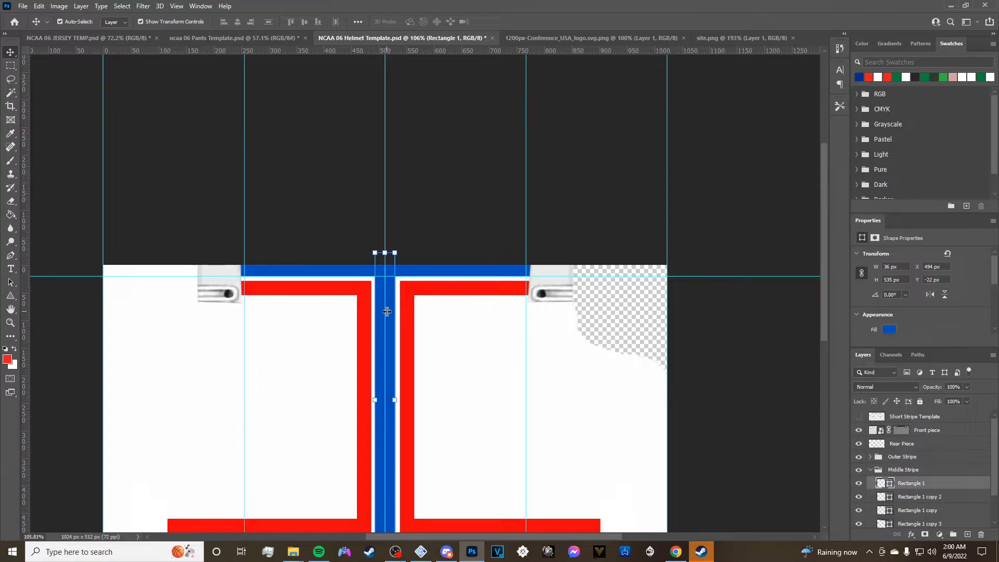
scroll(386, 311, "up", 5)
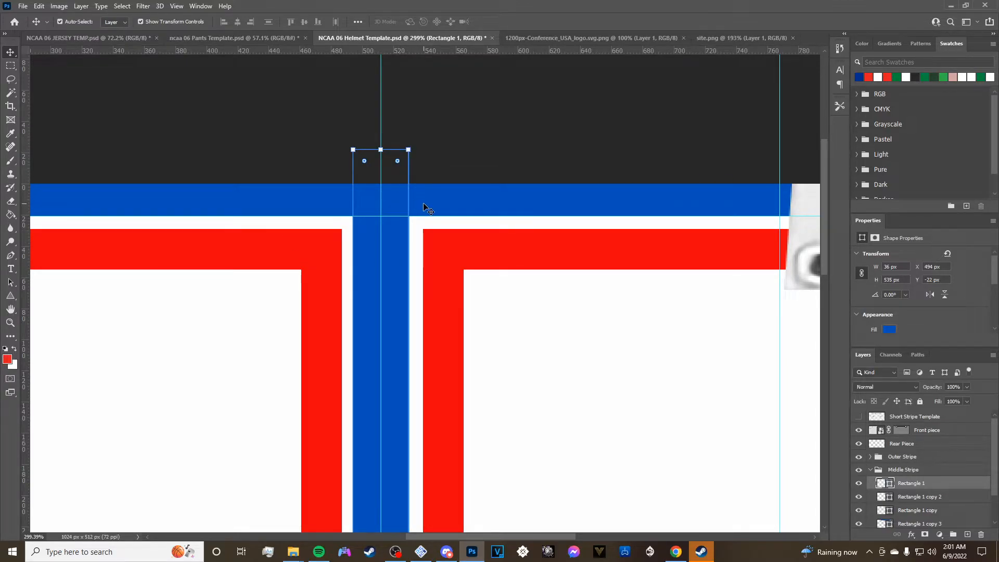
left_click(471, 206)
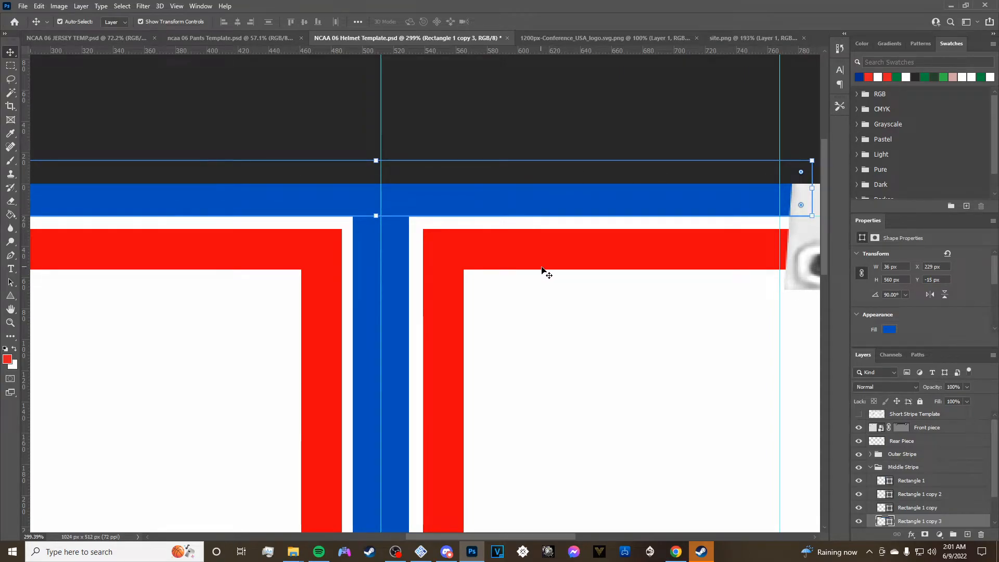
scroll(557, 269, "down", 3)
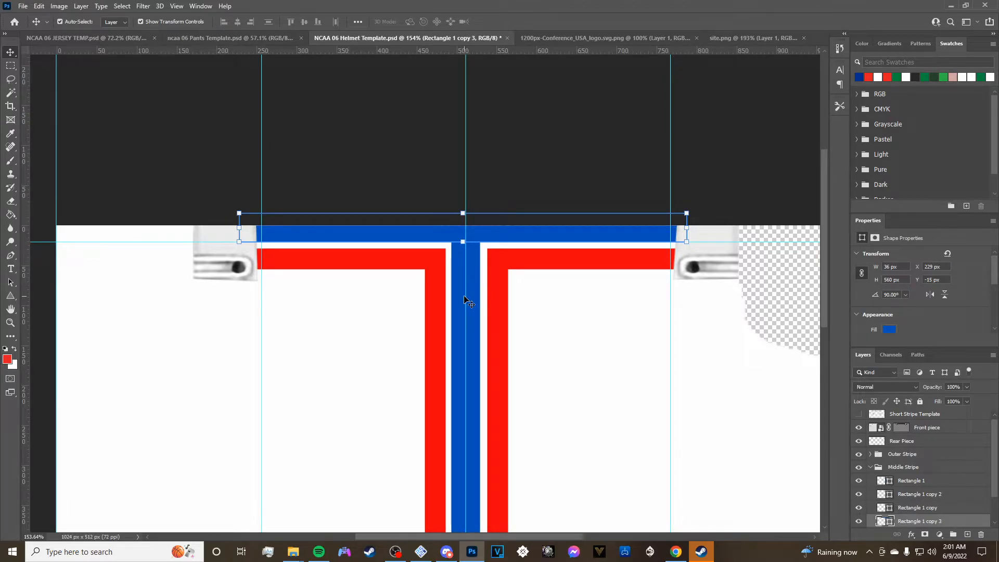
scroll(557, 341, "down", 4)
scroll(495, 393, "down", 2)
left_click(493, 457)
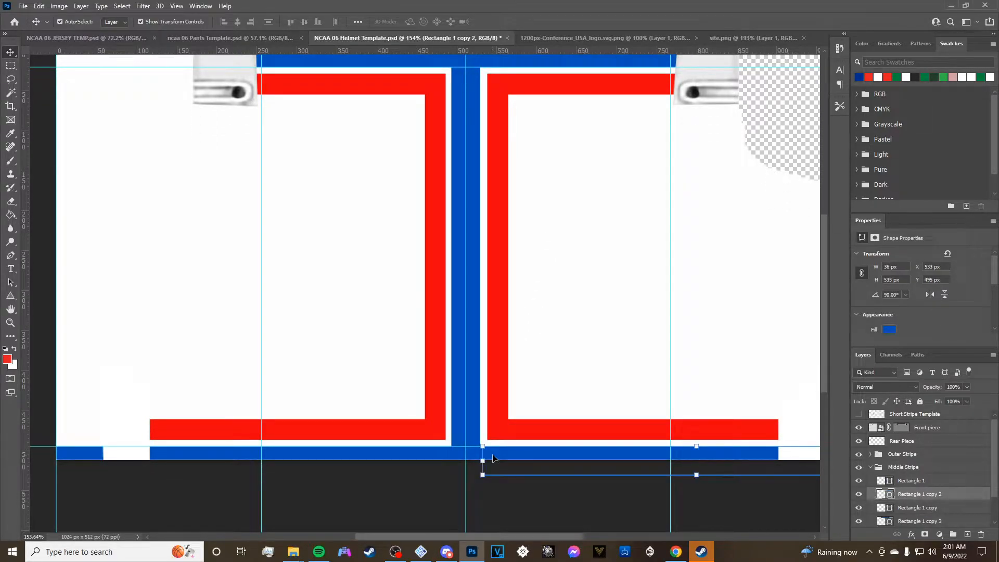
left_click(437, 462)
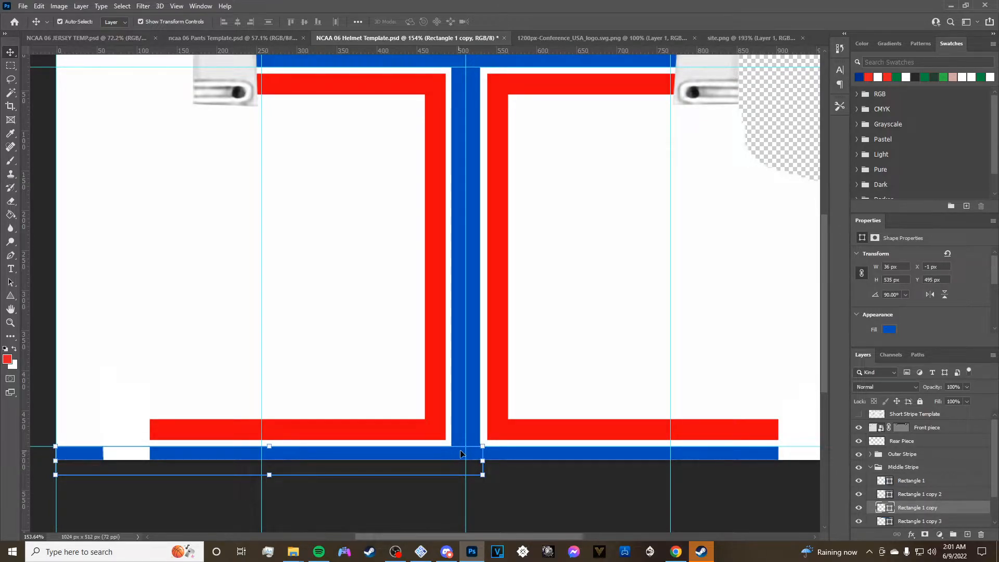
left_click(467, 388)
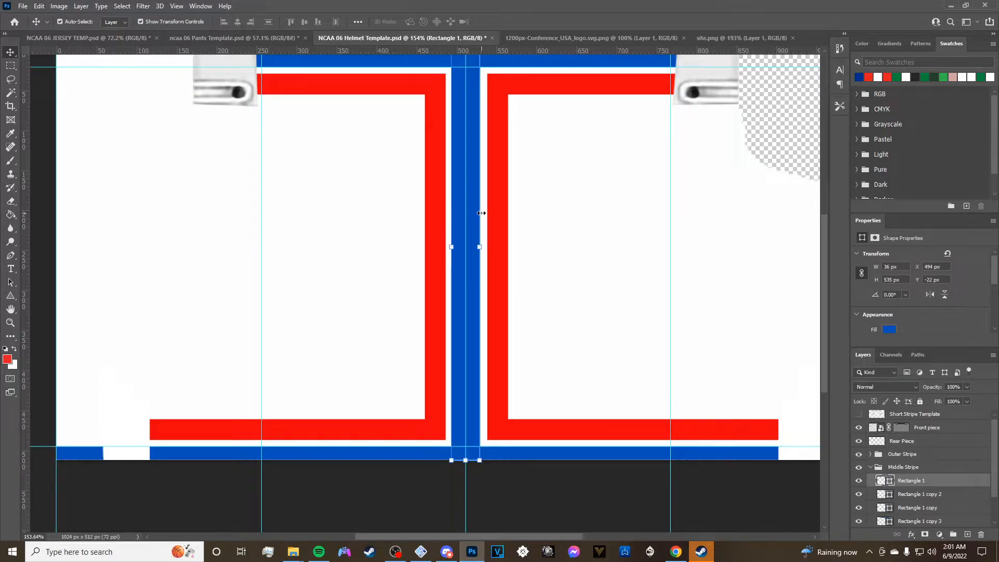
left_click(399, 459)
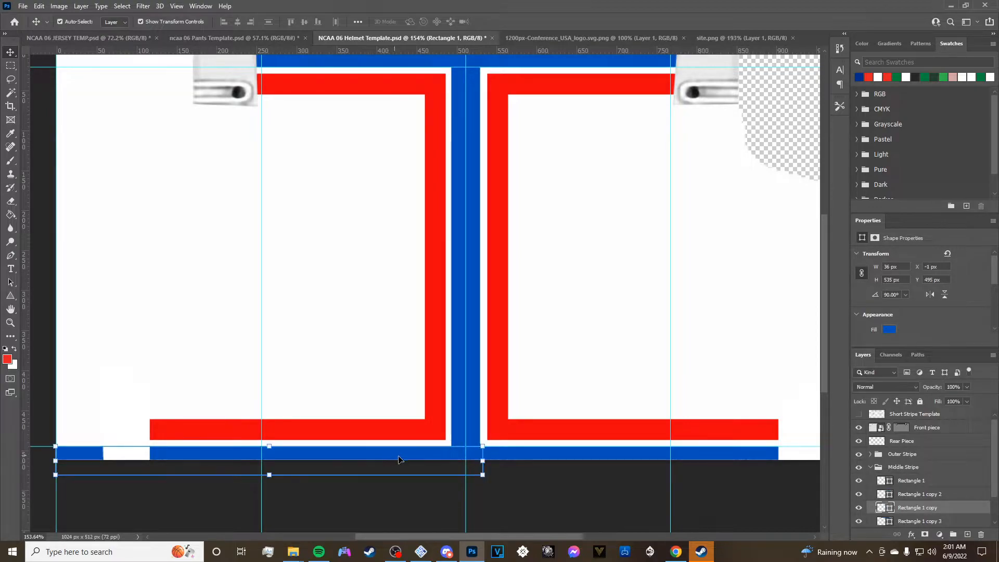
left_click(568, 456)
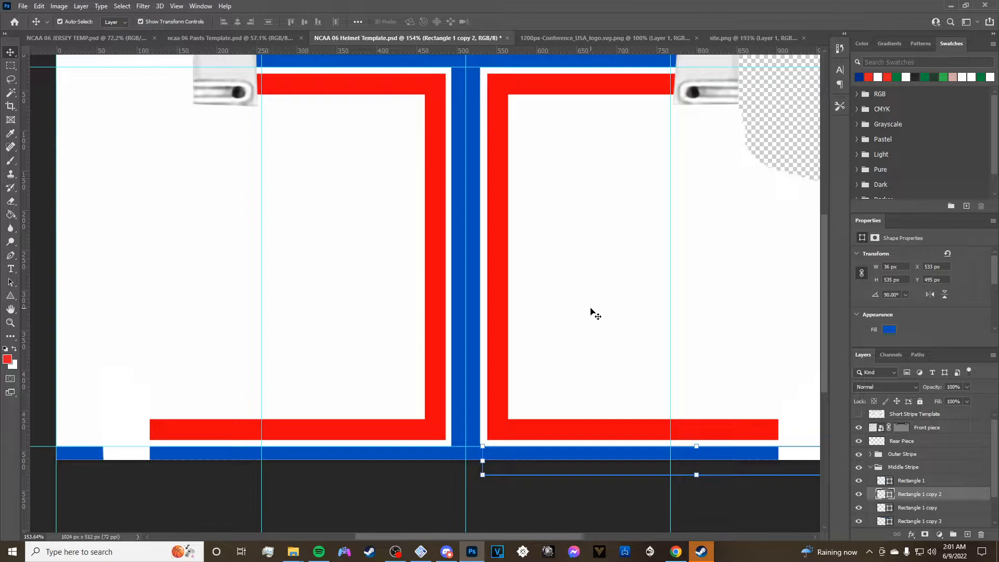
left_click(472, 385)
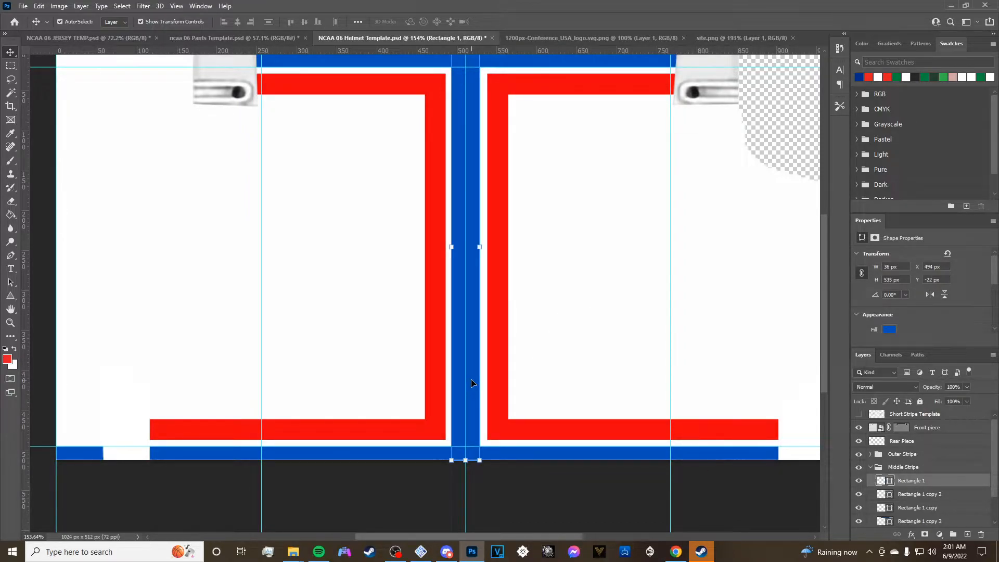
Inspect the red outer stripe rectangles and the extents of the Rear Piece and Front piece on the helmet.
left_click(522, 439)
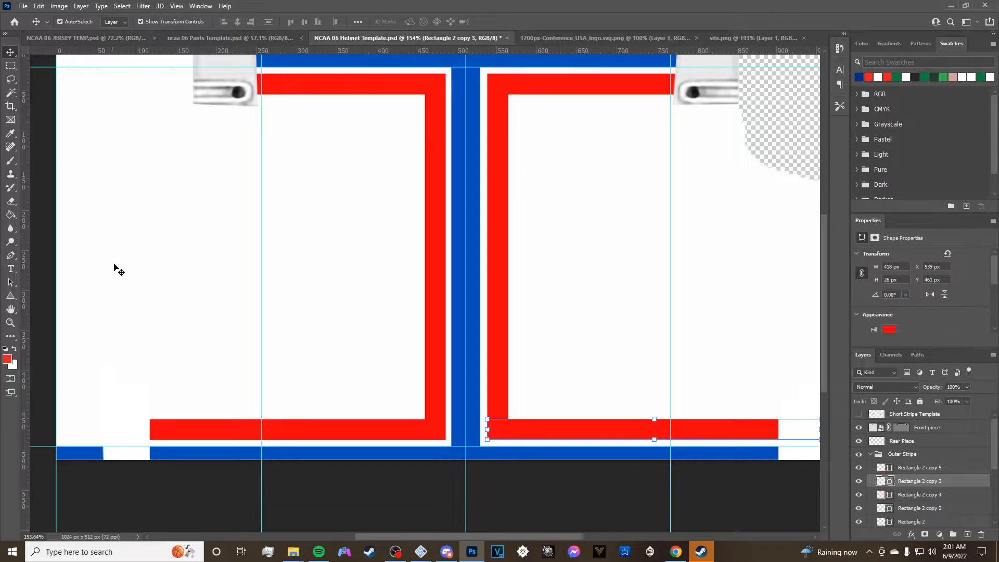
left_click(138, 451)
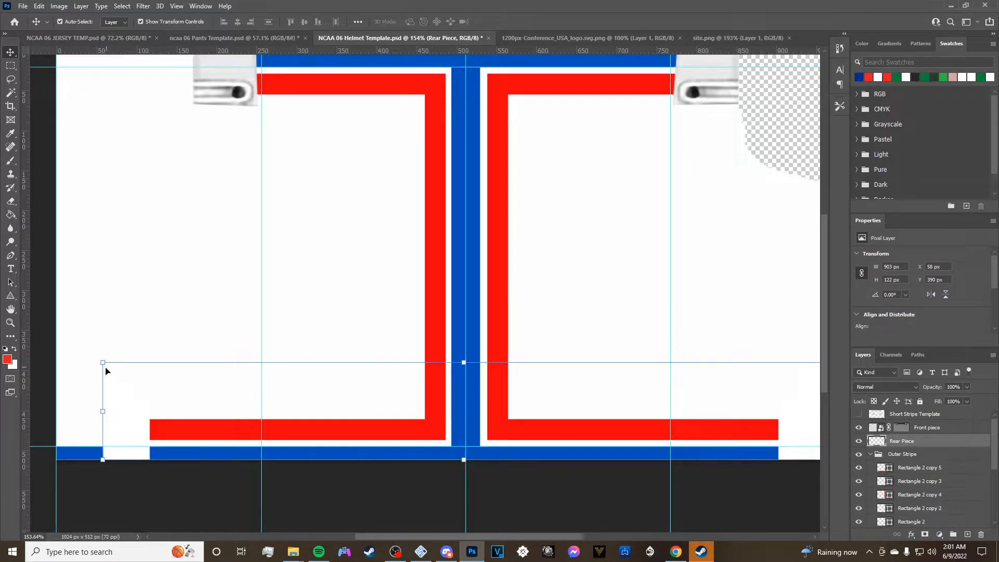
scroll(627, 223, "up", 1)
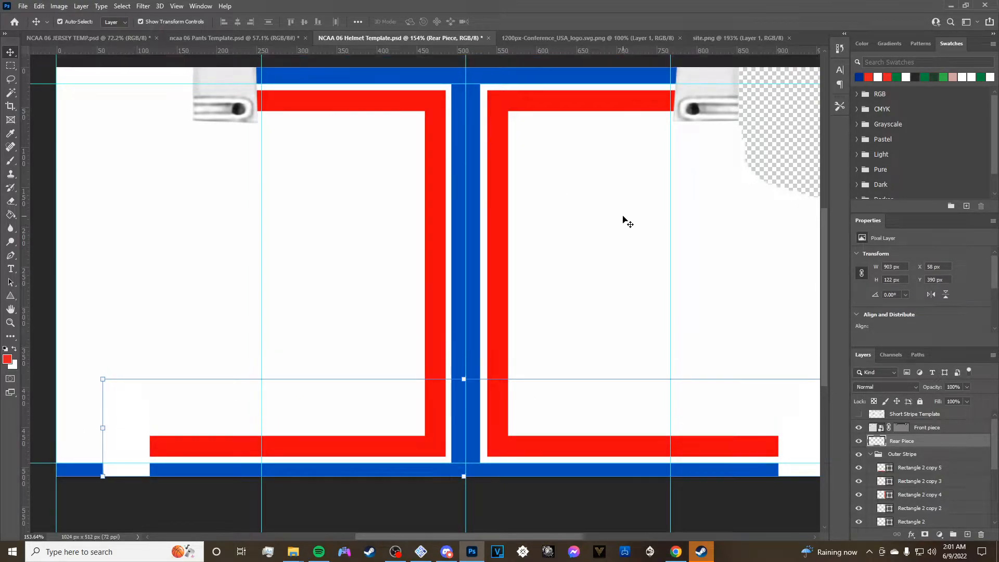
scroll(627, 222, "up", 1)
left_click(206, 107)
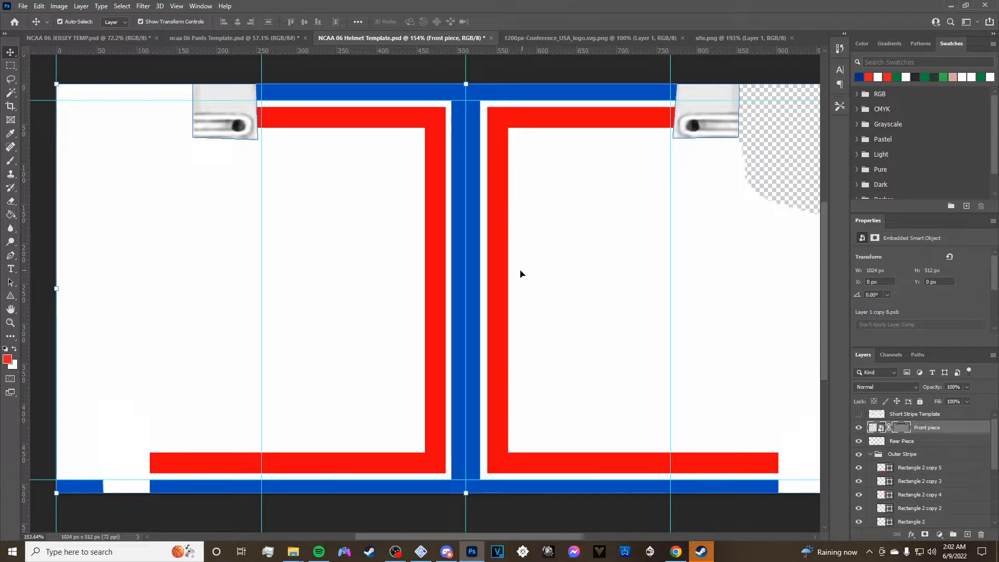
left_click(501, 282)
left_click(431, 337)
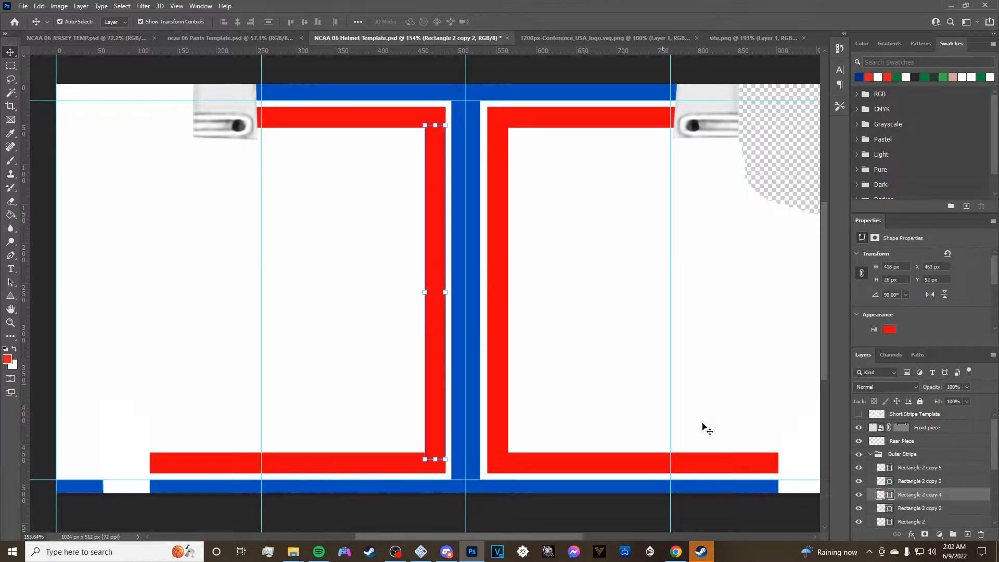
Collapse the Outer Stripe group and hide it, leaving only the blue middle stripe on the helmet.
left_click(871, 455)
left_click(859, 455)
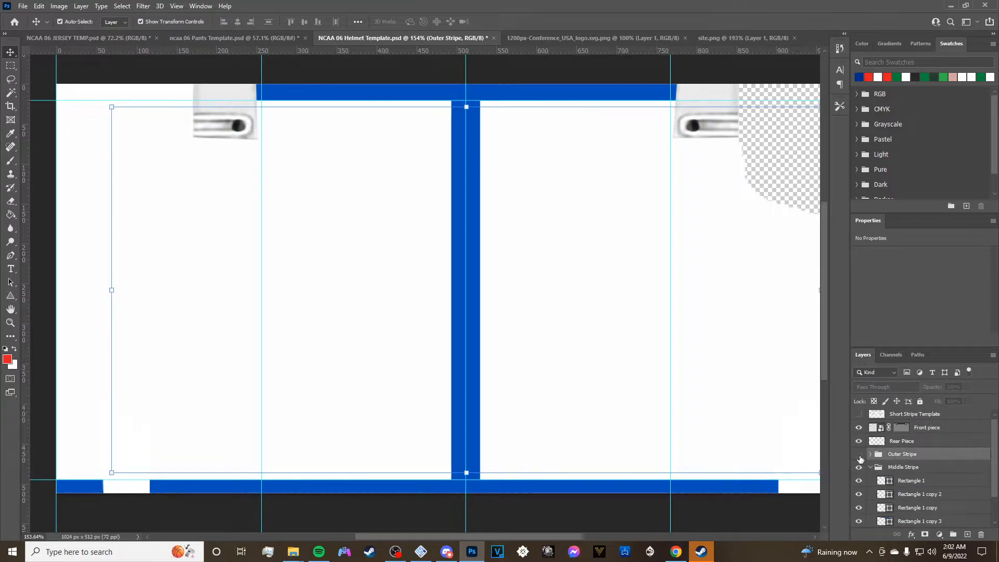
left_click(859, 454)
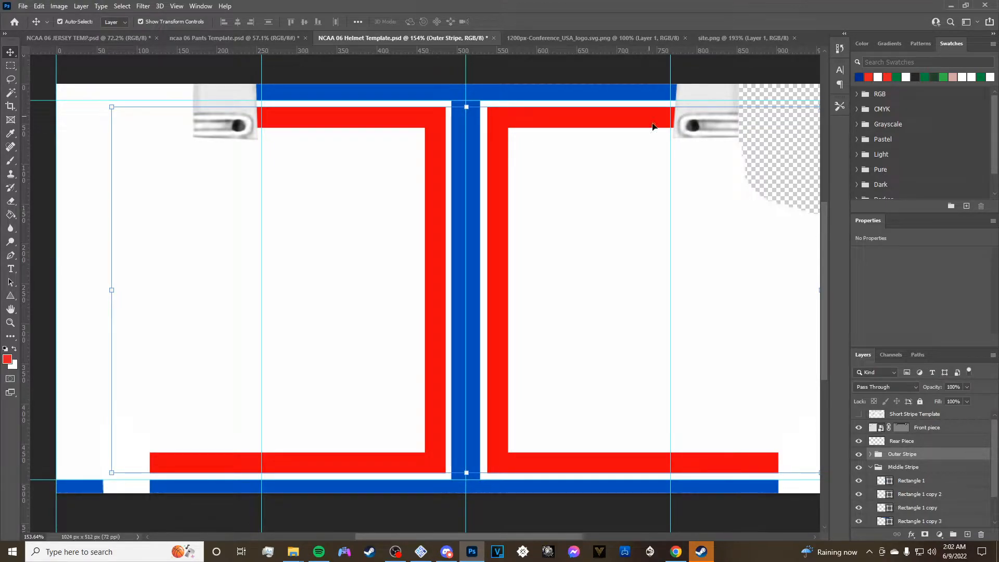
left_click(859, 454)
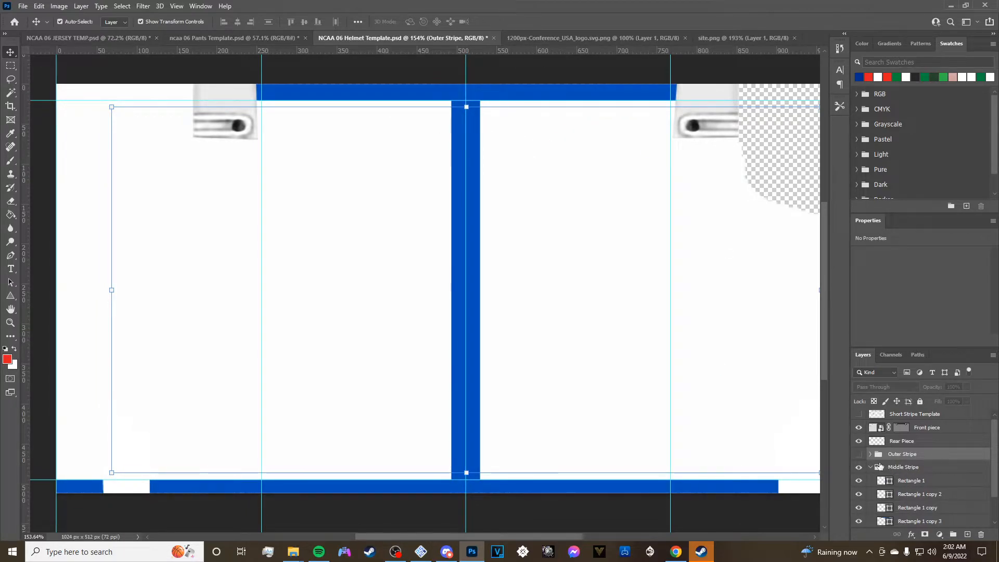
Add a Stroke effect to the Middle Stripe group through its layer style.
left_click(931, 469)
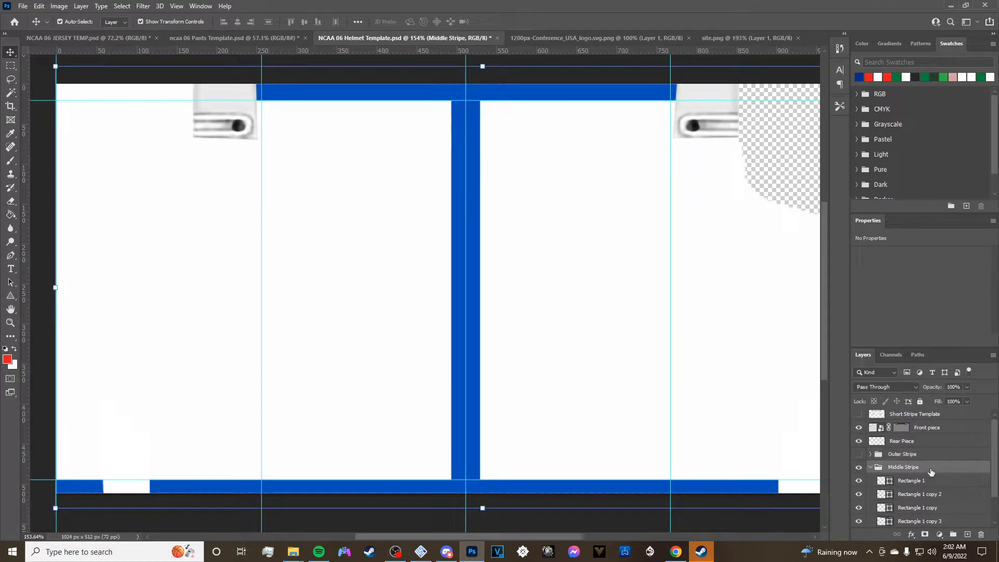
right_click(932, 472)
left_click(950, 52)
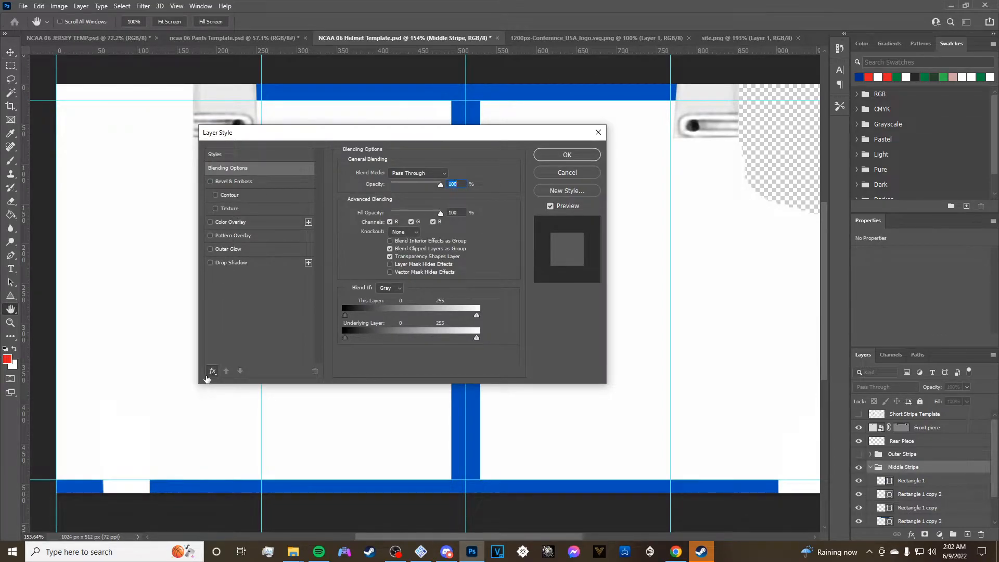
left_click(210, 372)
left_click(225, 406)
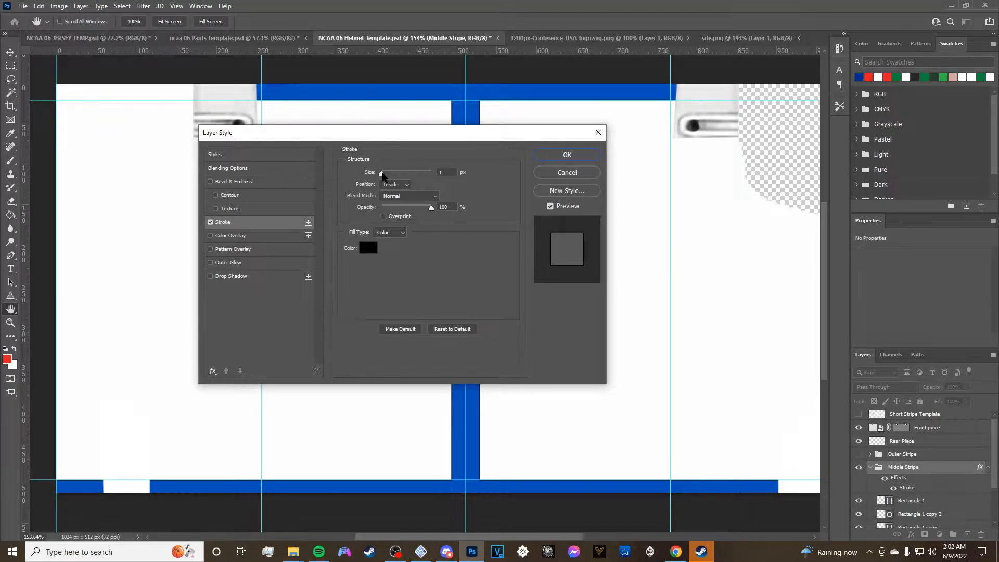
left_click_drag(443, 140, 503, 174)
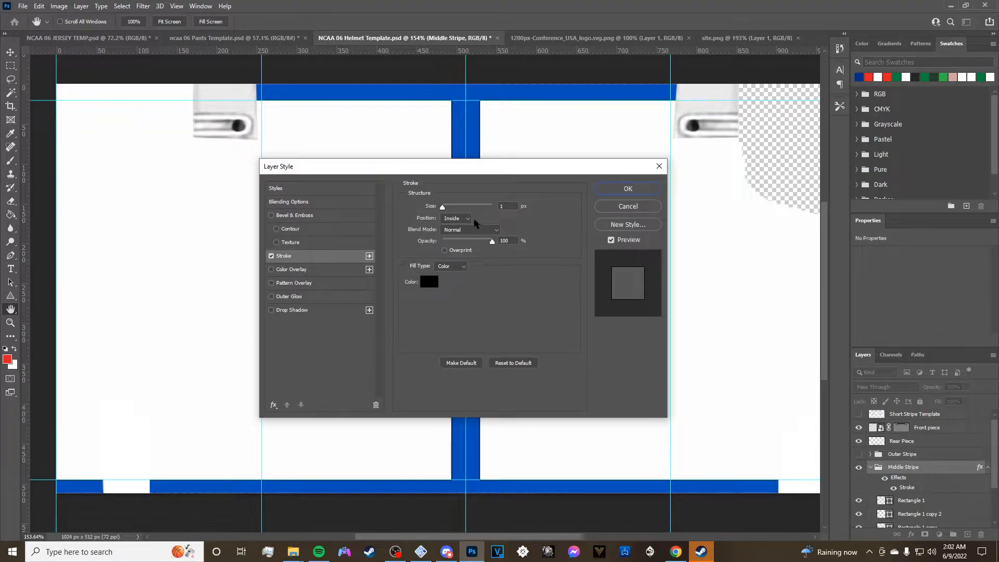
Set the Middle Stripe stroke's position to Outside and its size to 20 px.
left_click_drag(442, 210, 445, 212)
left_click(449, 218)
left_click(447, 212)
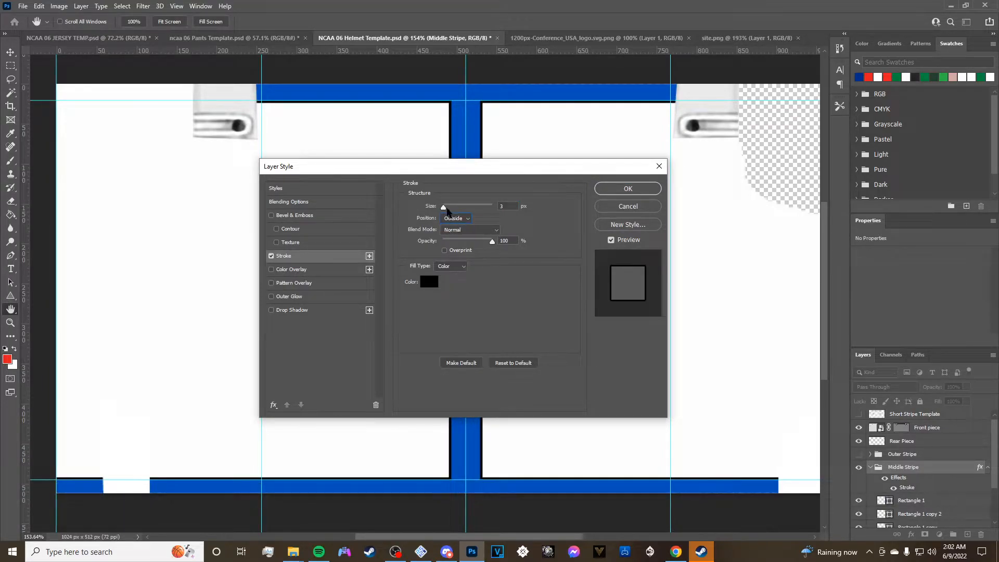
left_click_drag(443, 209, 451, 211)
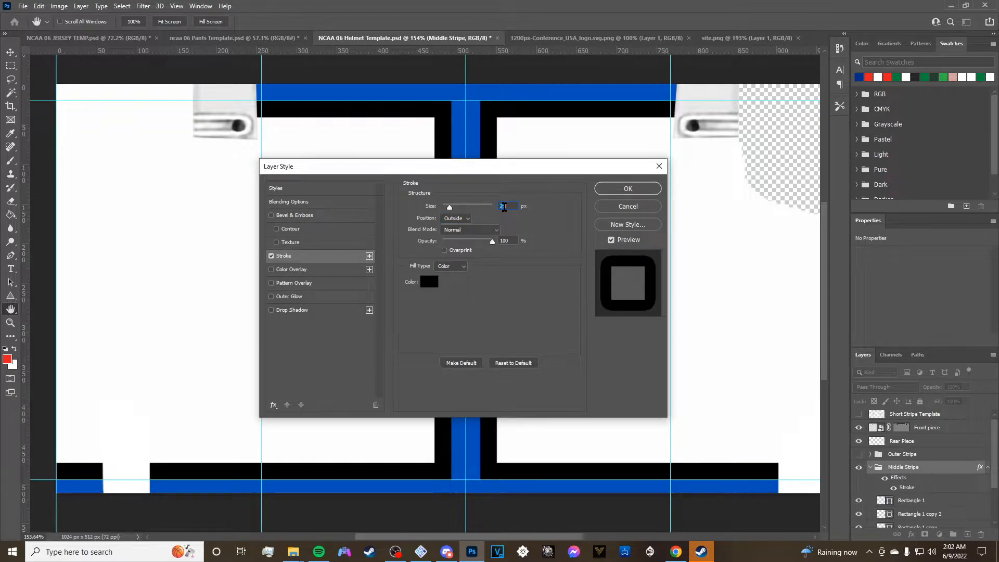
type("20")
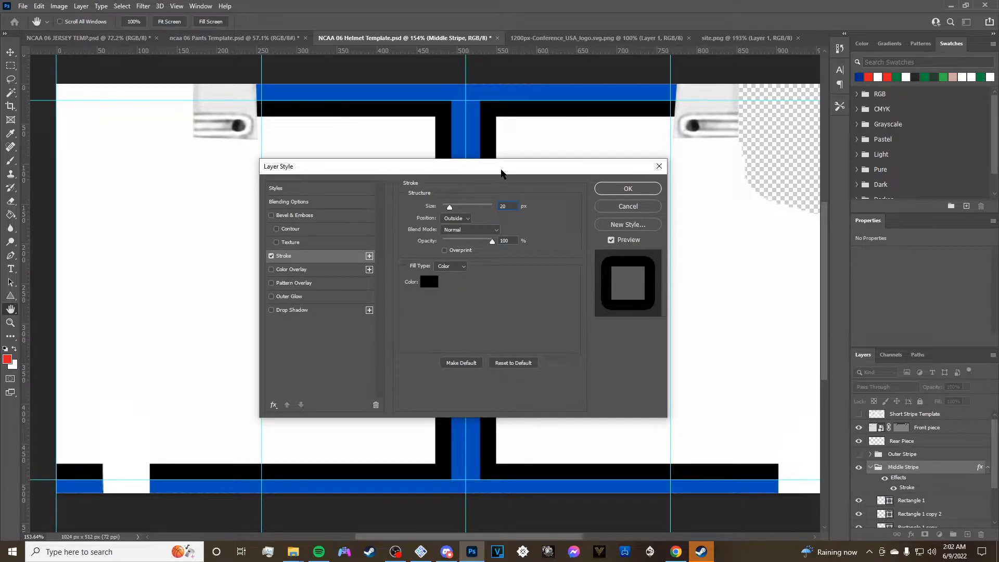
left_click_drag(501, 170, 352, 220)
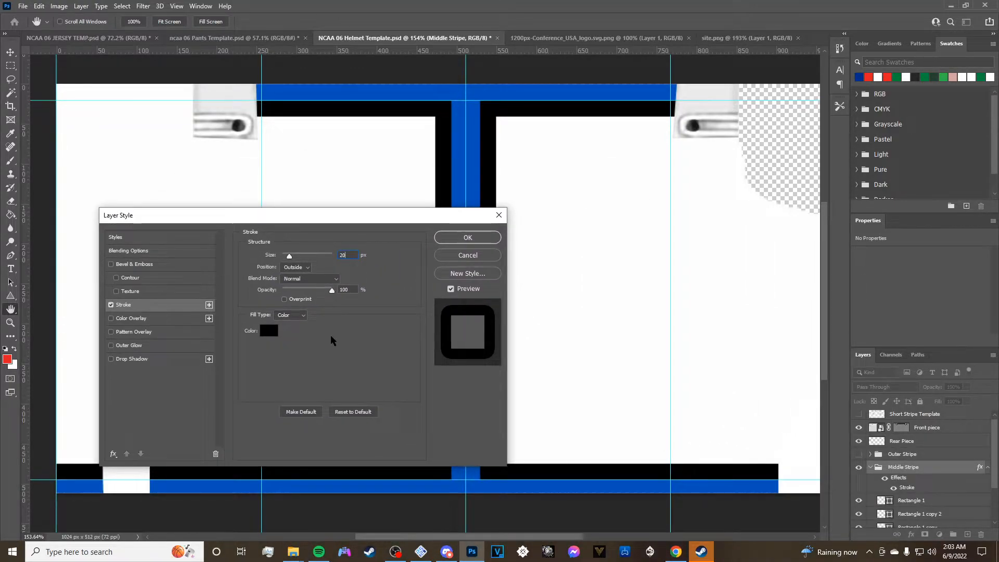
Try the red foreground colour #e31b23 on the Middle Stripe group's stroke.
left_click(269, 330)
left_click(7, 359)
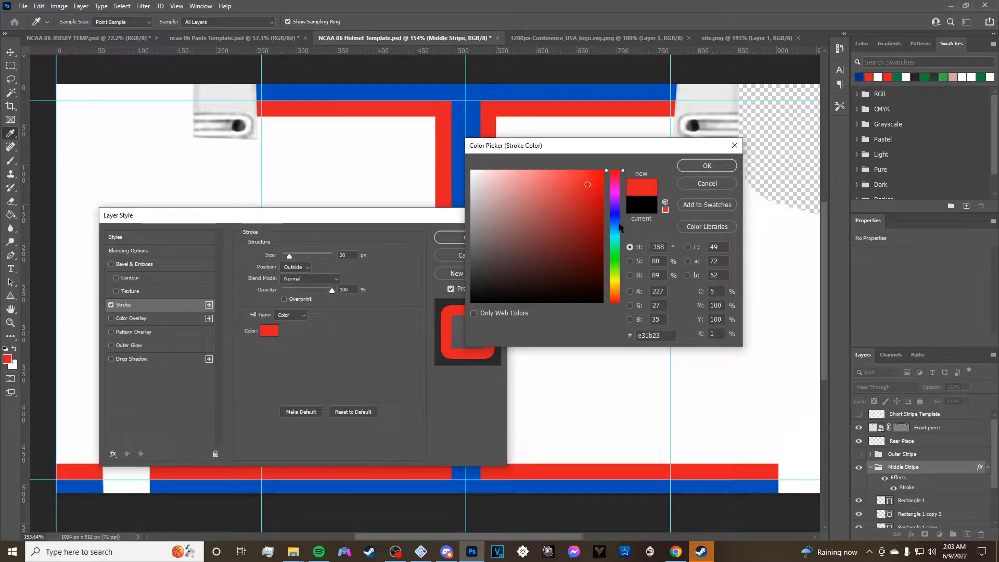
left_click(707, 165)
left_click_drag(443, 216, 918, 202)
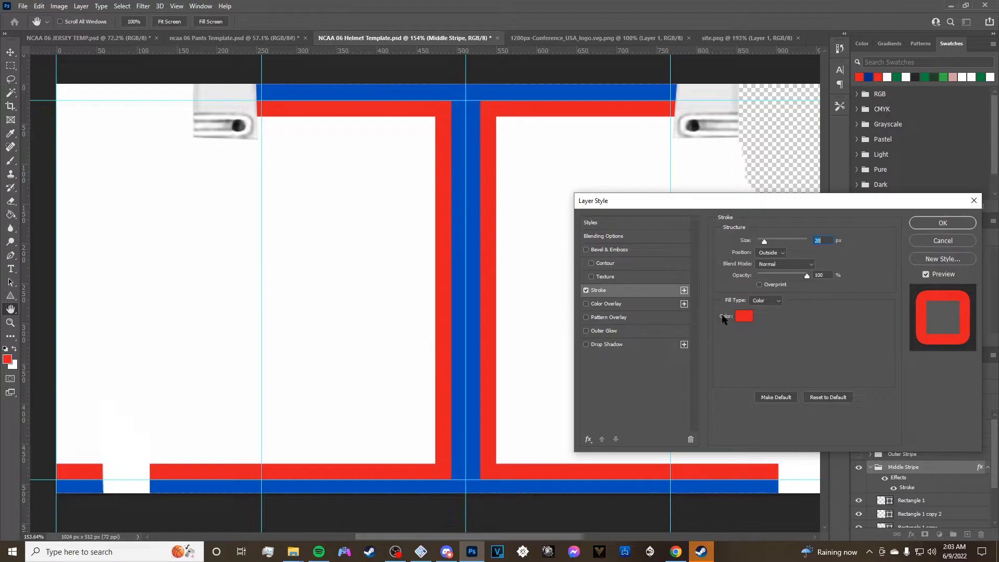
Change the Middle Stripe stroke's colour to the dark blue swatch #002f8b and apply the layer style.
left_click(739, 315)
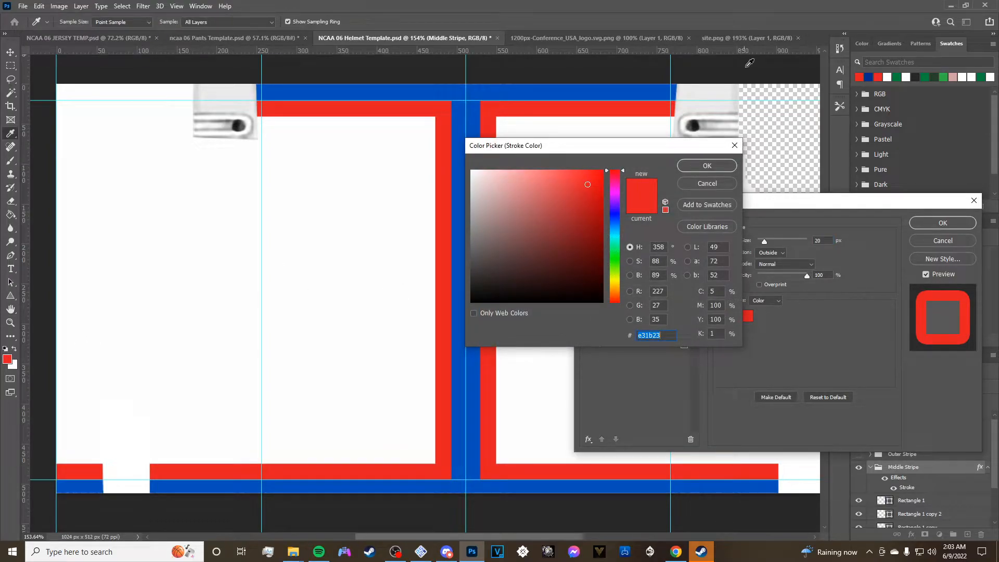
left_click(869, 78)
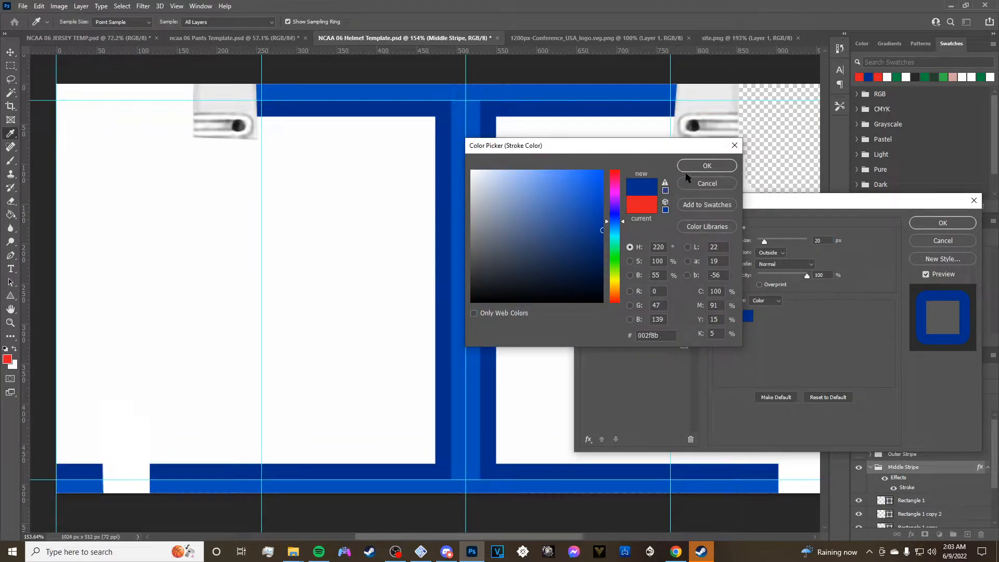
left_click(707, 165)
left_click(943, 223)
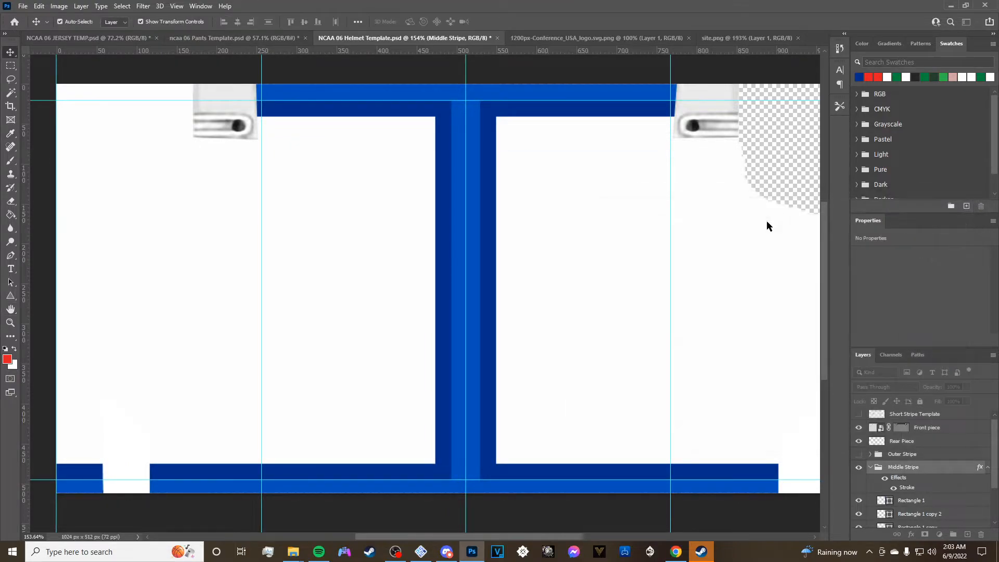
Add a Color Overlay in red #e31b23 to the Middle Stripe group alongside its stroke.
left_click(471, 278)
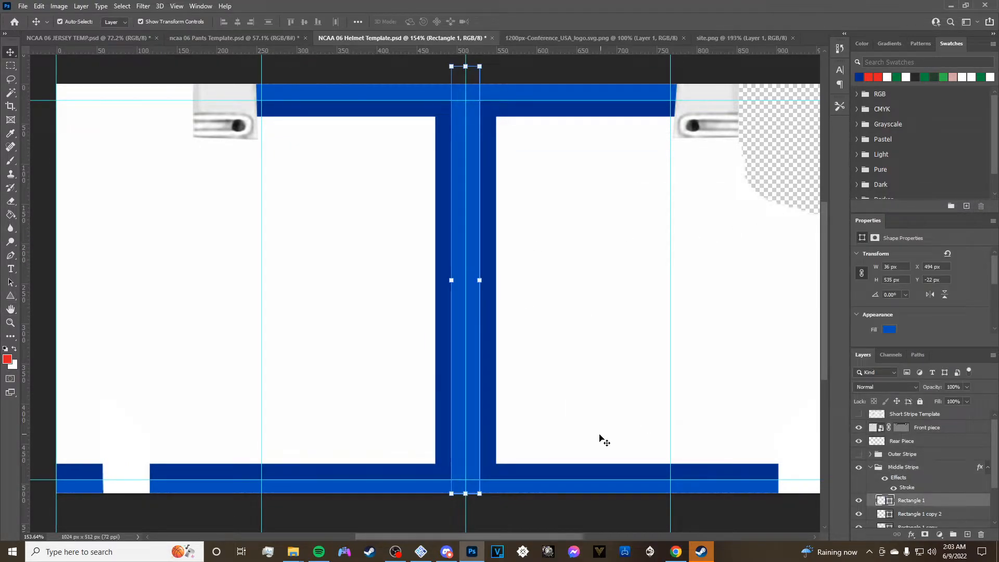
left_click(893, 473)
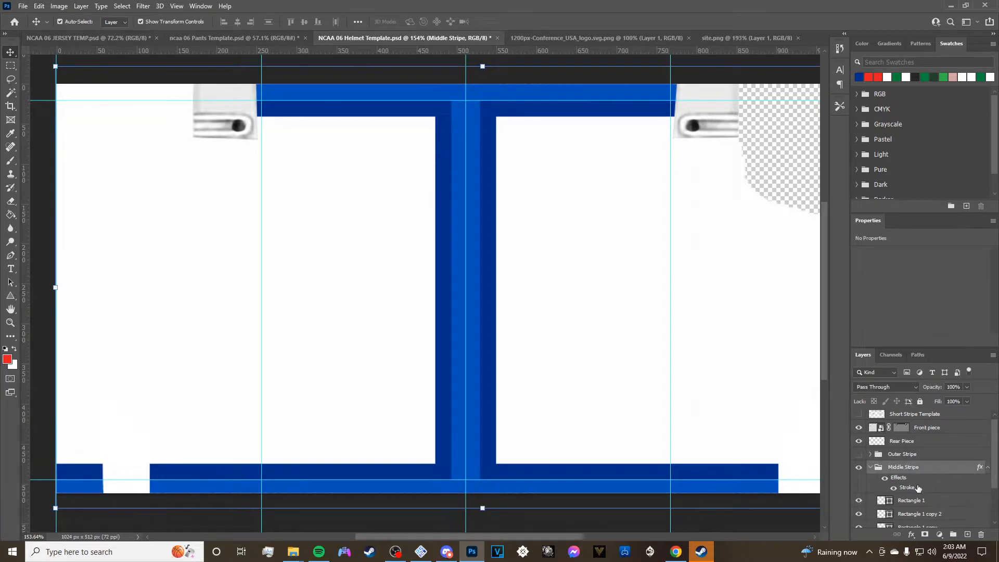
right_click(917, 488)
left_click(967, 312)
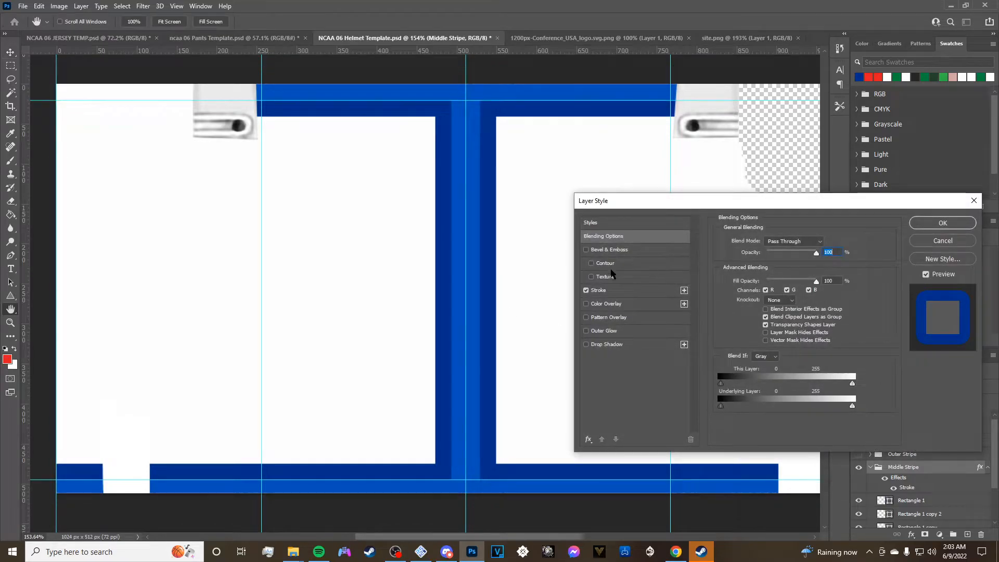
left_click(609, 306)
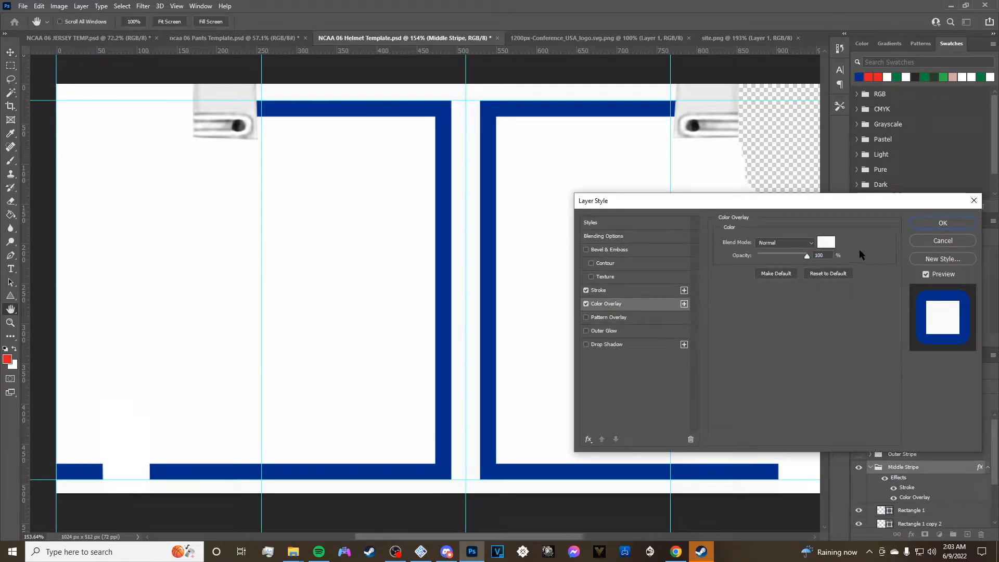
left_click(826, 242)
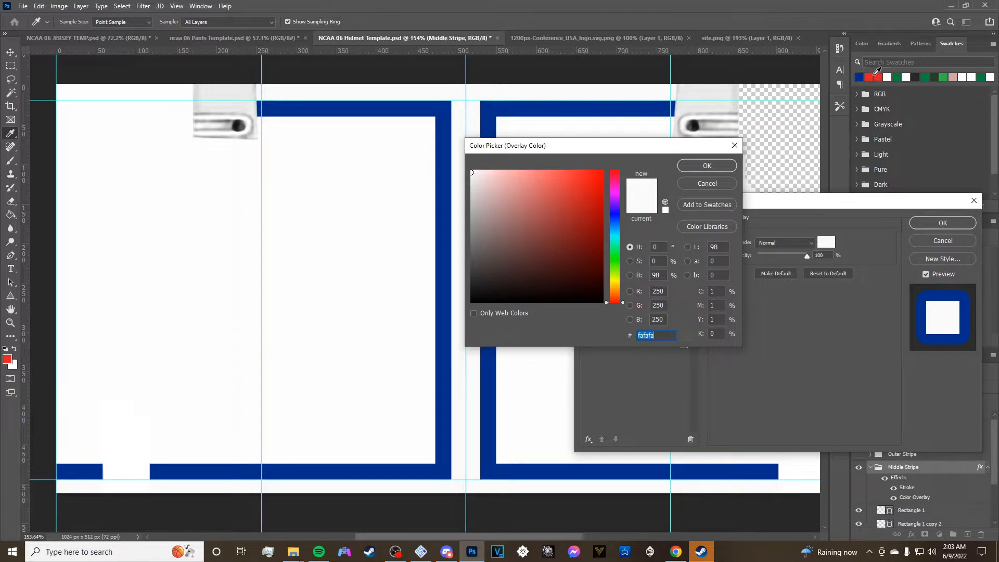
left_click(873, 76)
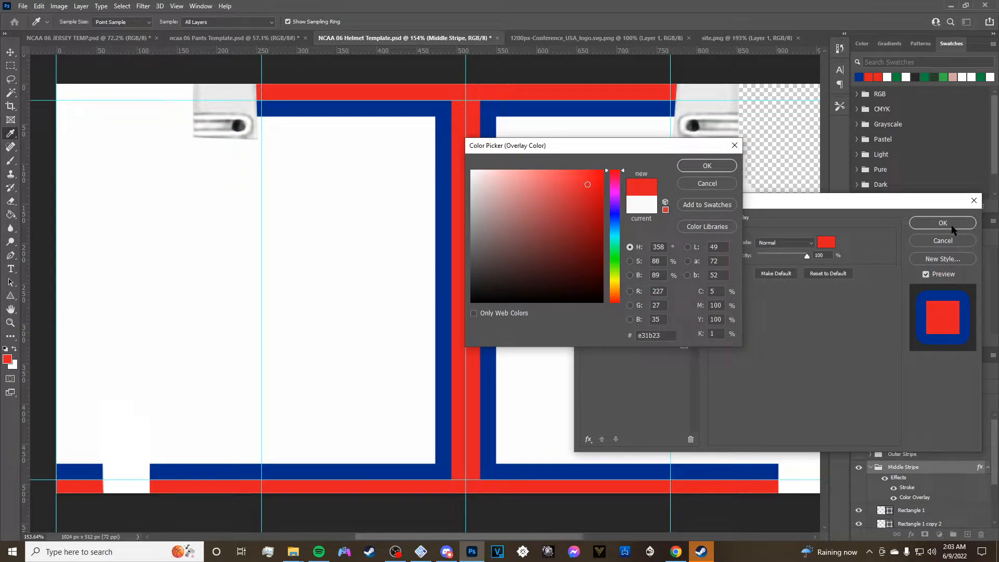
left_click(707, 165)
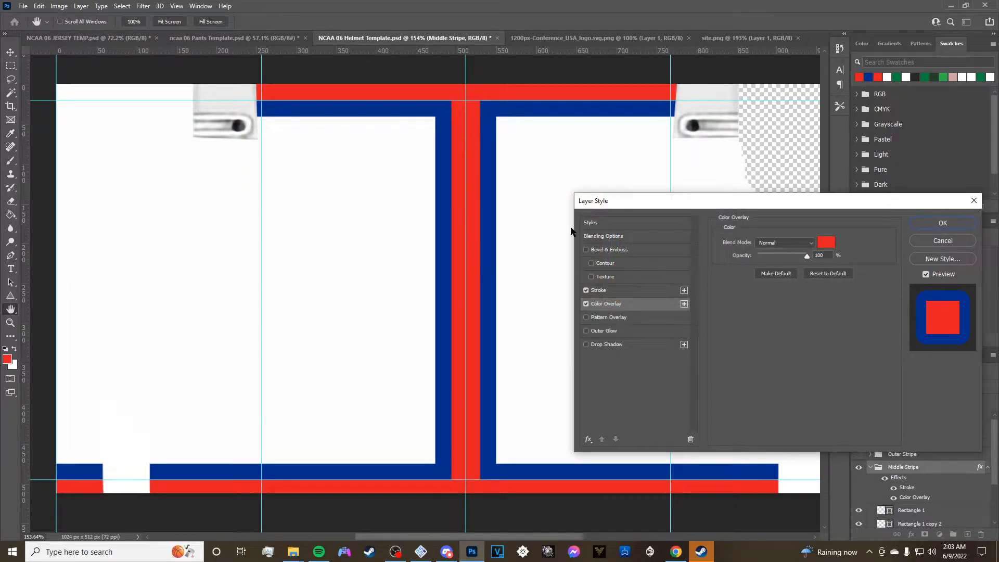
left_click(944, 223)
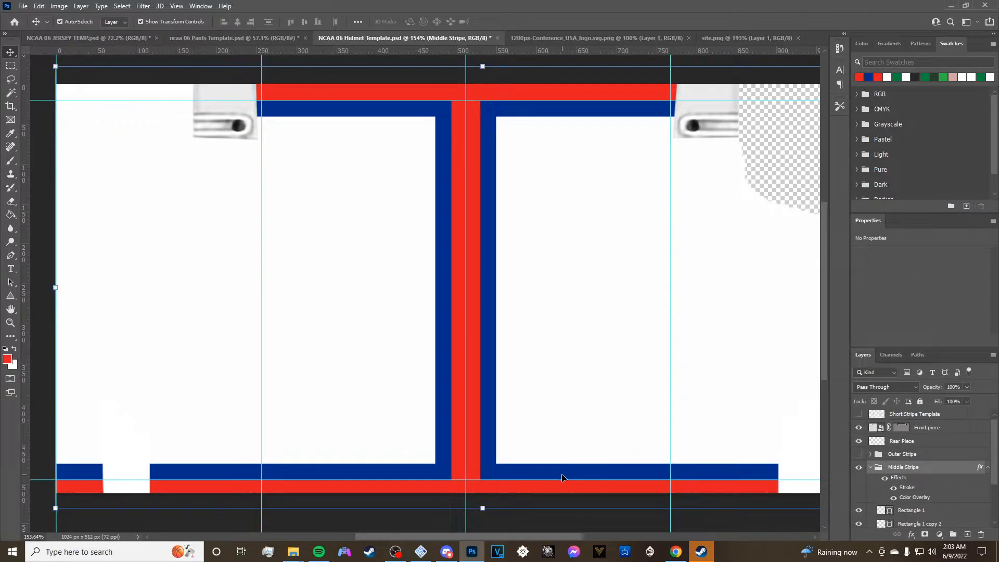
Compare the recoloured middle stripe with the Short Stripe Template and check the Rear Piece by toggling their visibility.
scroll(901, 455, "up", 1)
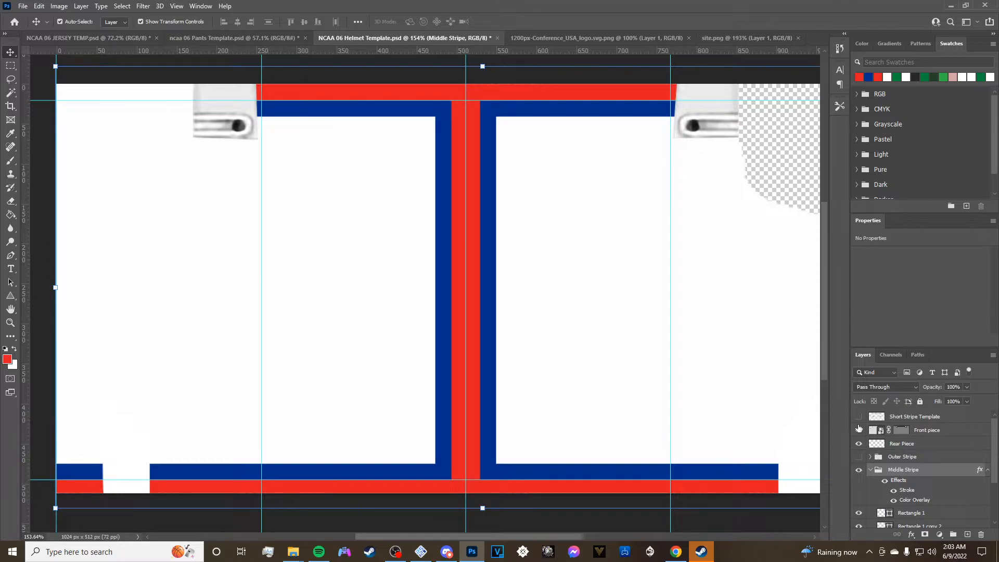
left_click(859, 416)
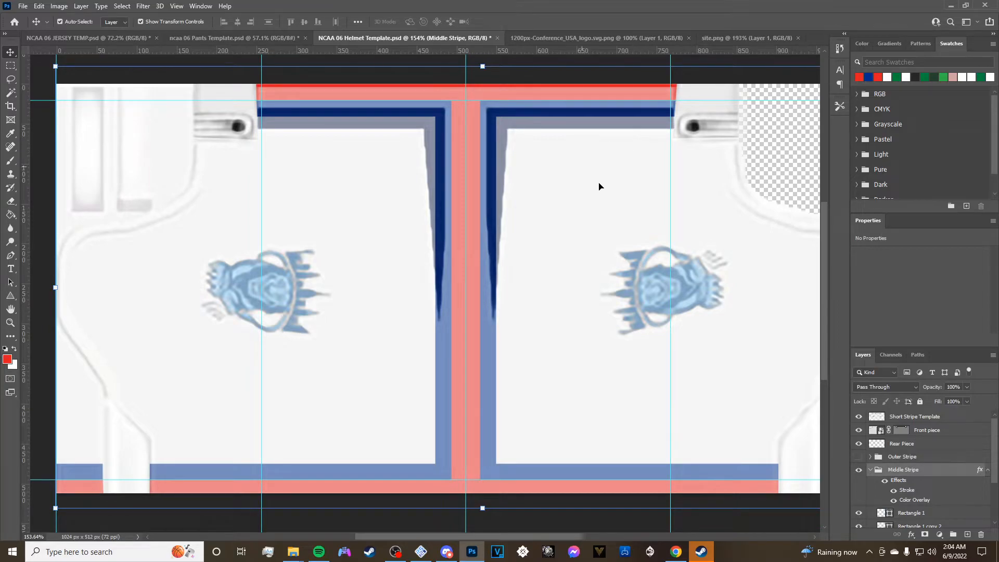
left_click(859, 444)
left_click(858, 444)
left_click(860, 417)
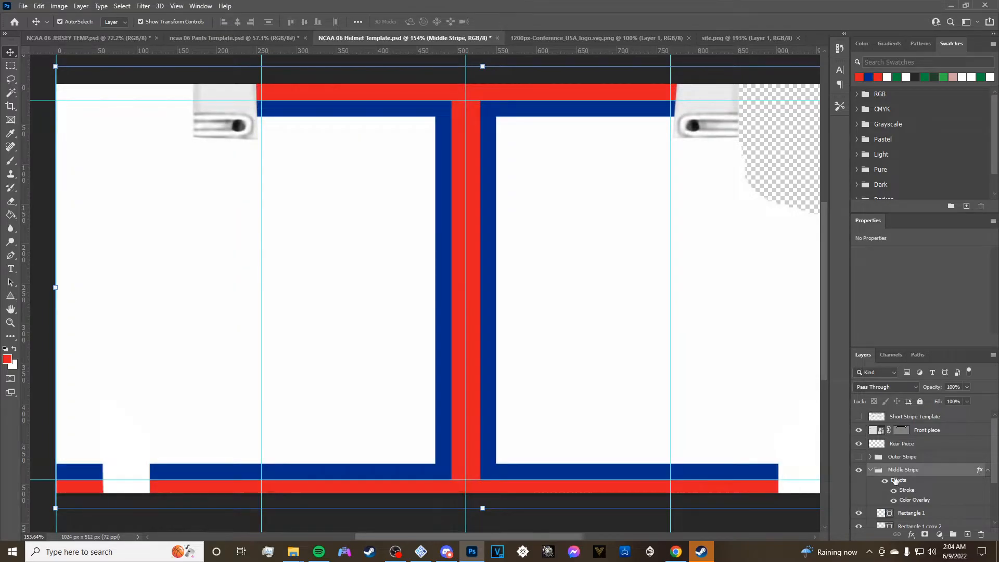
Hide the Middle Stripe group, show Outer Stripe instead, and compare its rectangles with the Short Stripe Template.
left_click(858, 470)
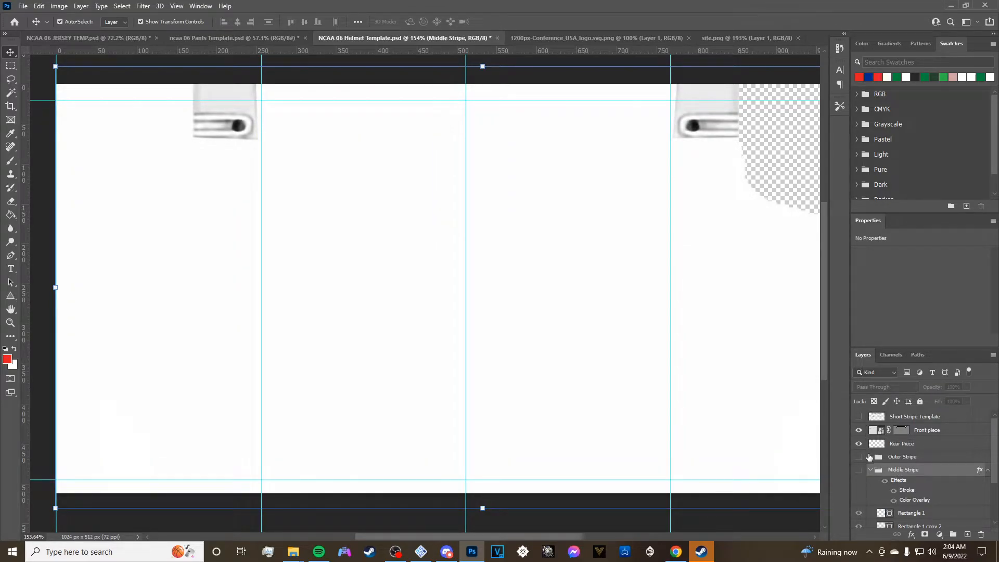
left_click(859, 457)
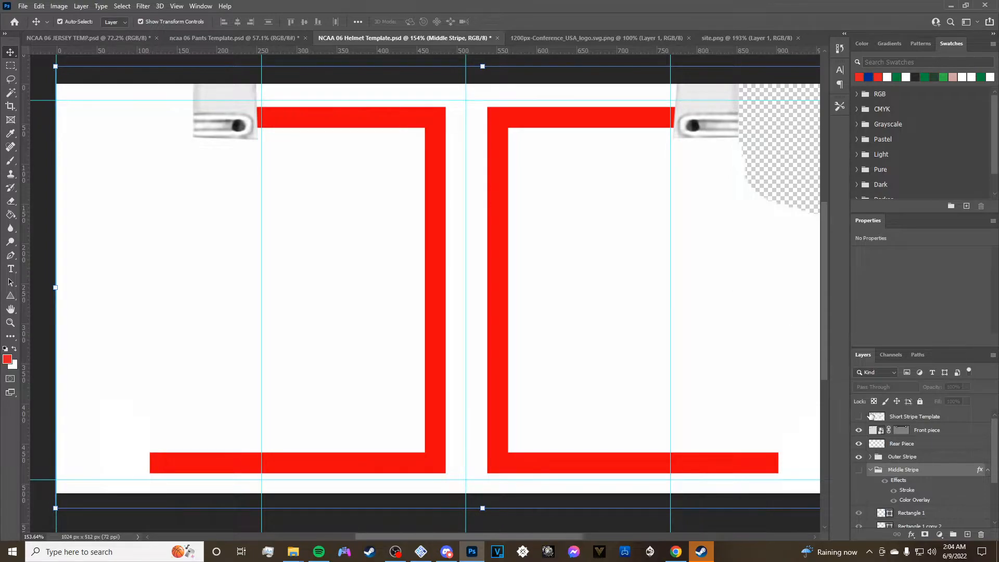
left_click(858, 417)
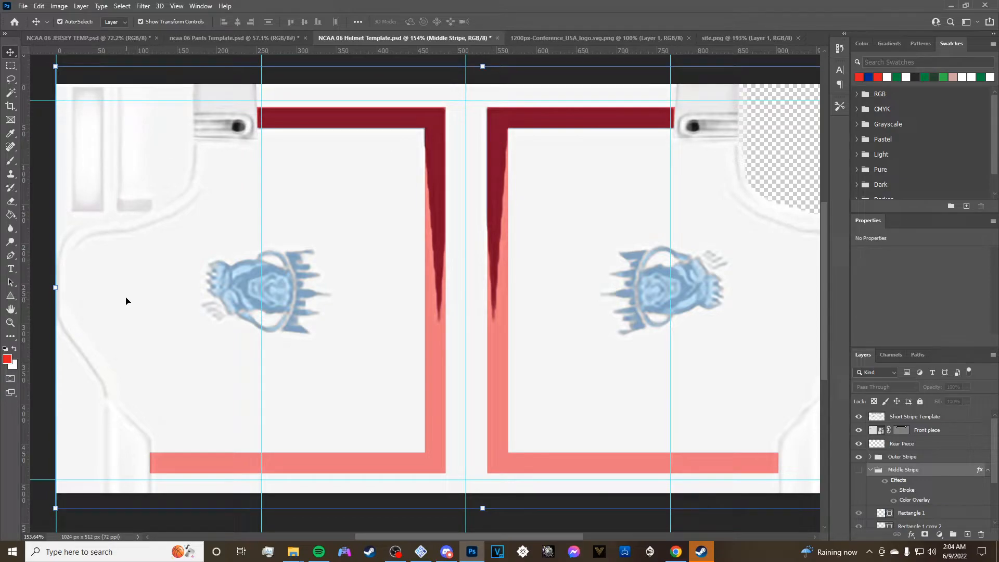
scroll(881, 479, "down", 2)
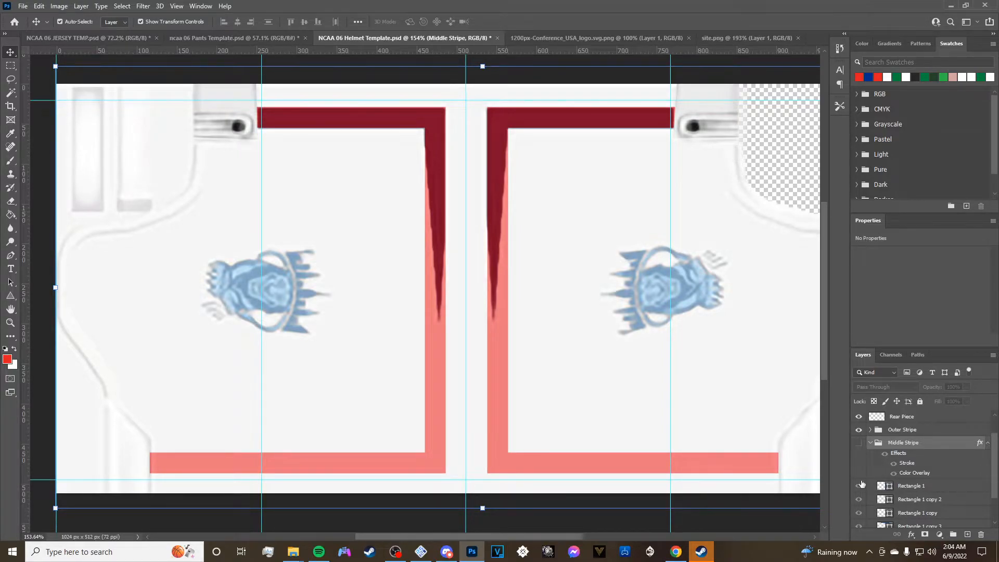
left_click(860, 442)
left_click(860, 442)
scroll(861, 437, "up", 1)
left_click(859, 417)
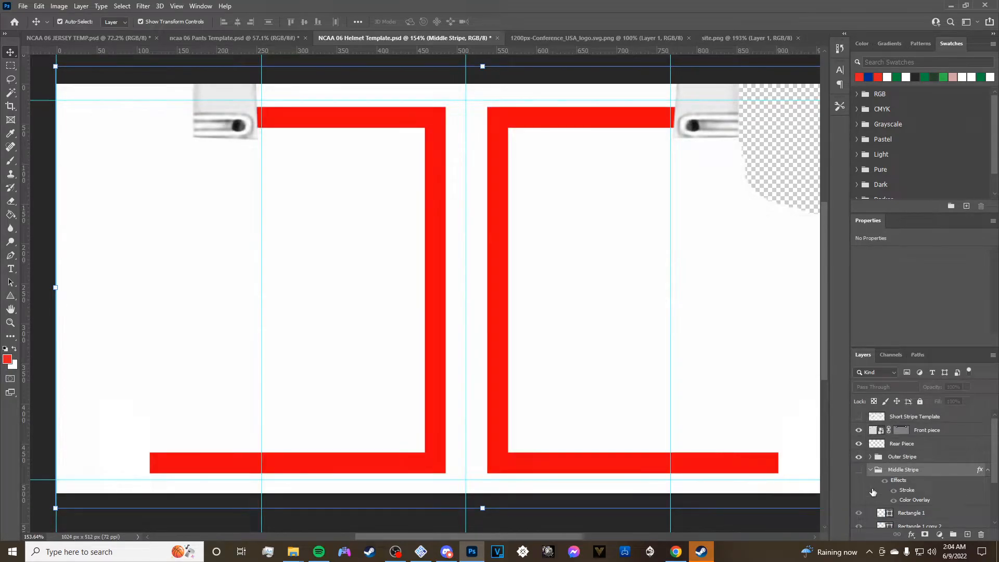
In the Outer Stripe group, hide Rectangle 2 copy 2, copy 3, copy 4 and copy 5, keeping only the two upper bars shown.
left_click(871, 469)
left_click(871, 457)
scroll(872, 460, "down", 1)
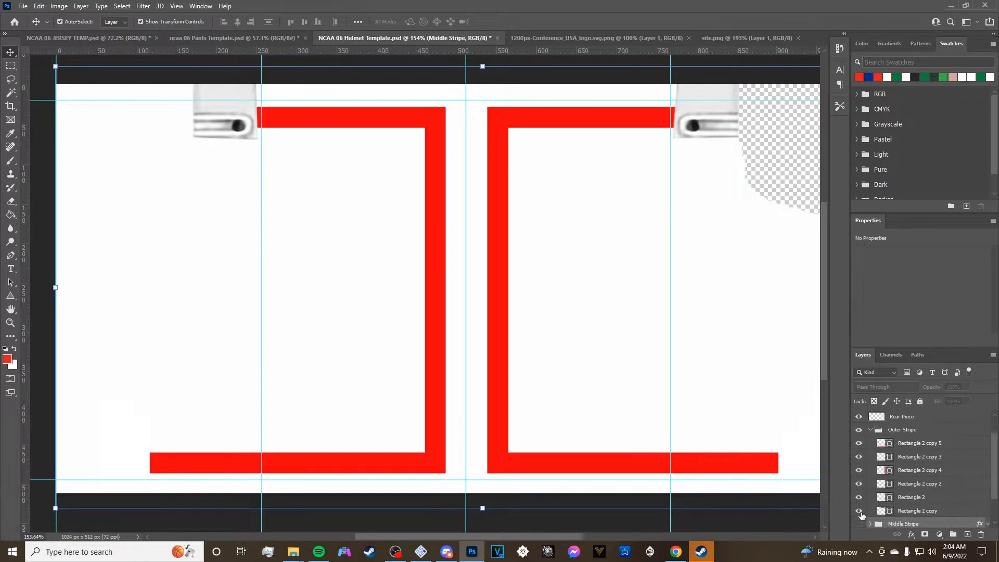
left_click(858, 498)
left_click(858, 497)
left_click(859, 476)
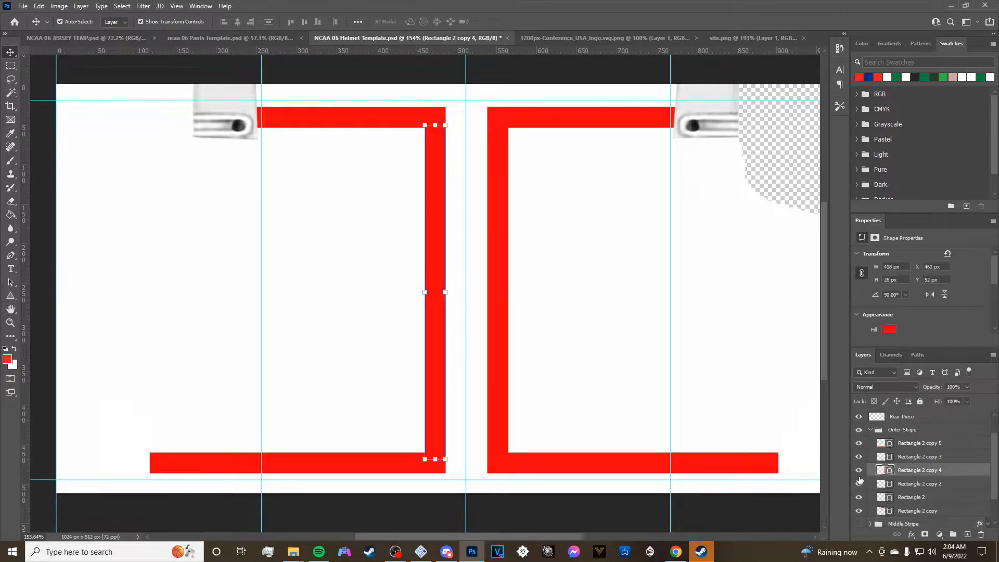
left_click(859, 470)
left_click(859, 471)
left_click(859, 471)
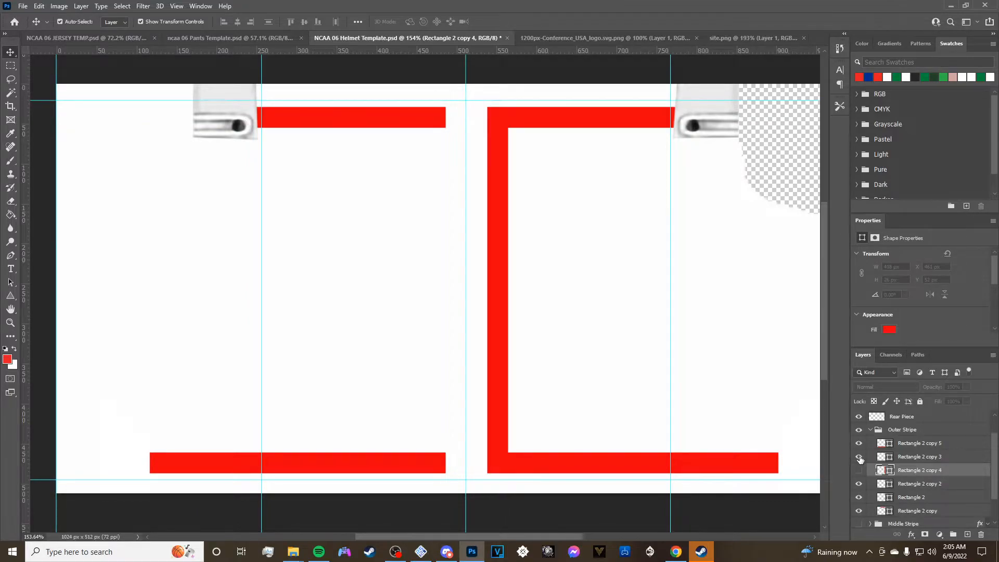
left_click(859, 457)
left_click(859, 444)
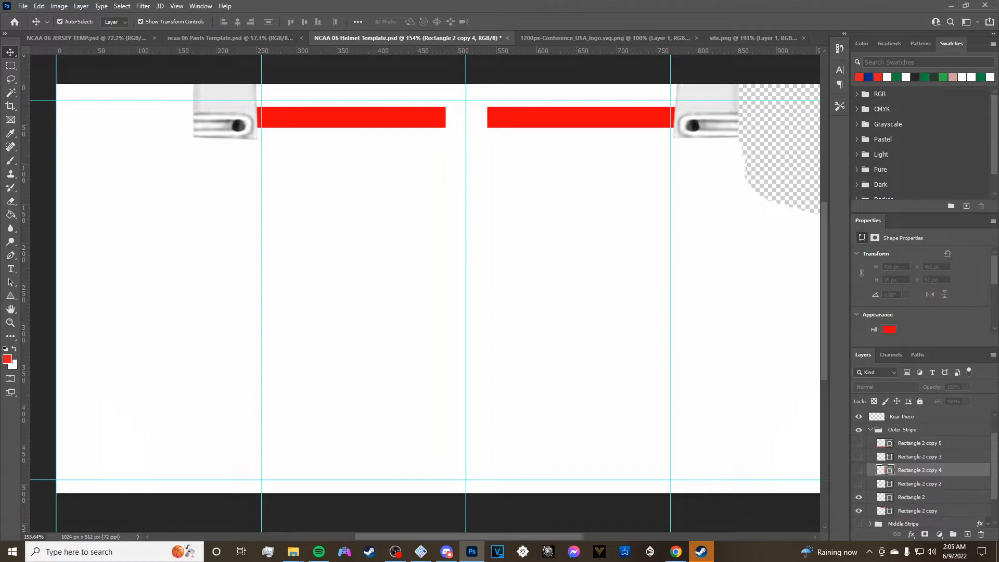
Draw a red triangle about 27 by 30 px between the centre guide and the inner end of the right-hand upper bar.
left_click(10, 295)
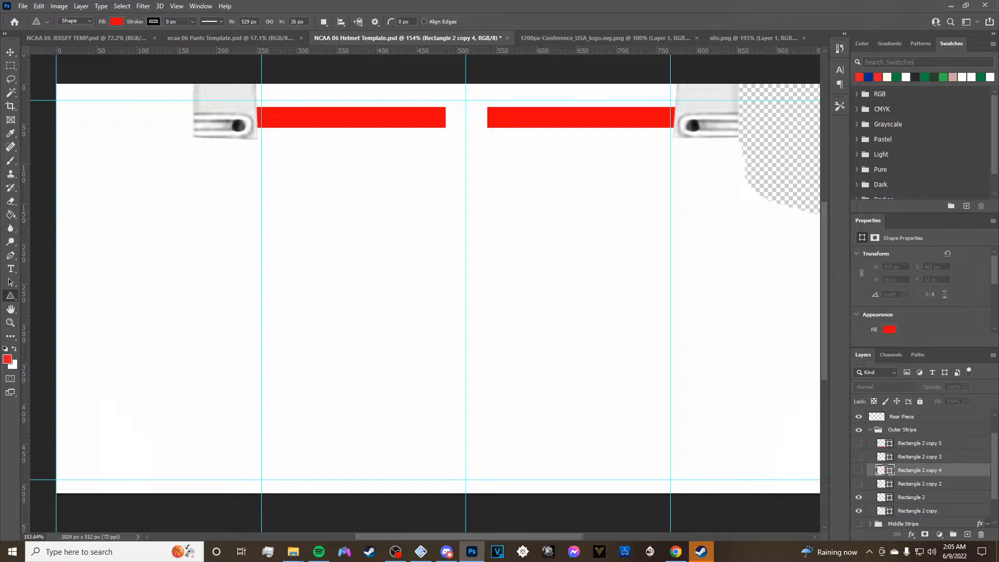
scroll(517, 221, "up", 4)
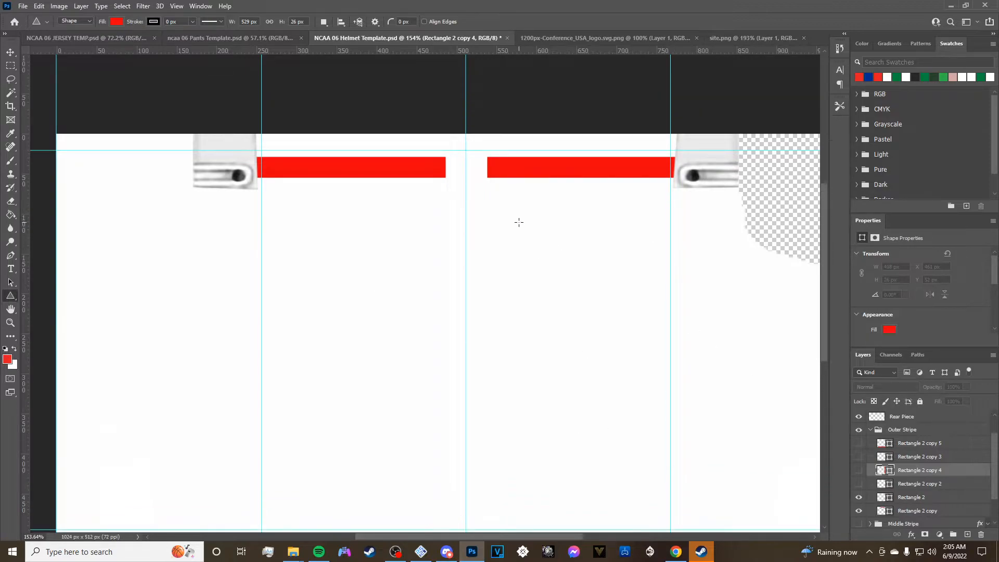
scroll(509, 268, "up", 10)
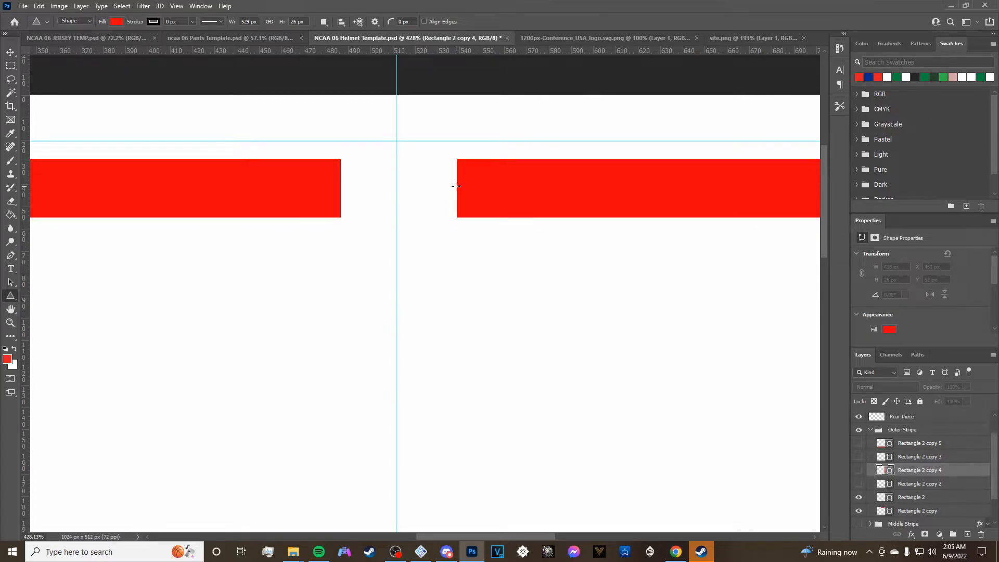
left_click_drag(457, 186, 396, 151)
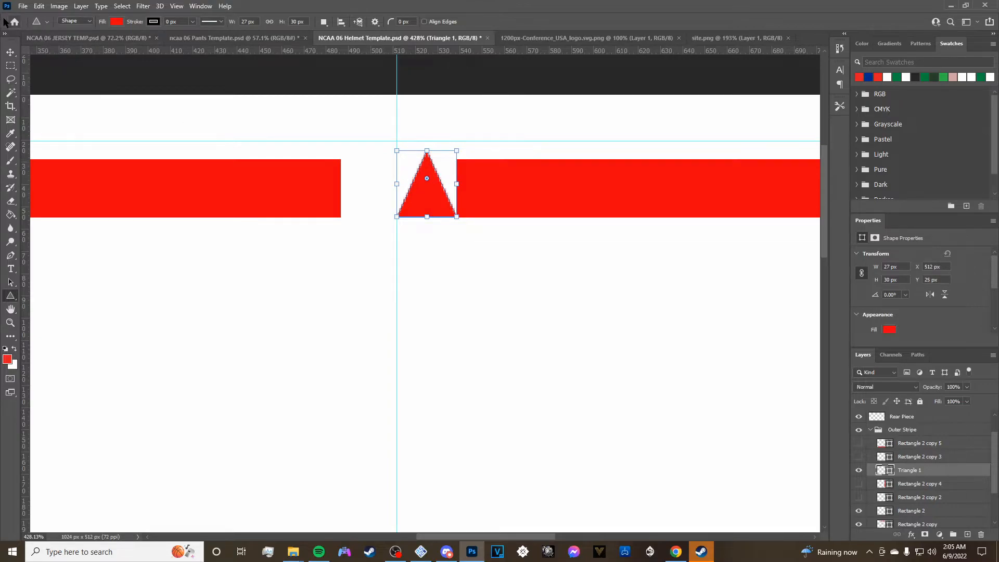
Rotate the triangle 90° counter-clockwise and move it so its base meets the inner end of the right-hand bar.
left_click(22, 6)
mouse_move(39, 6)
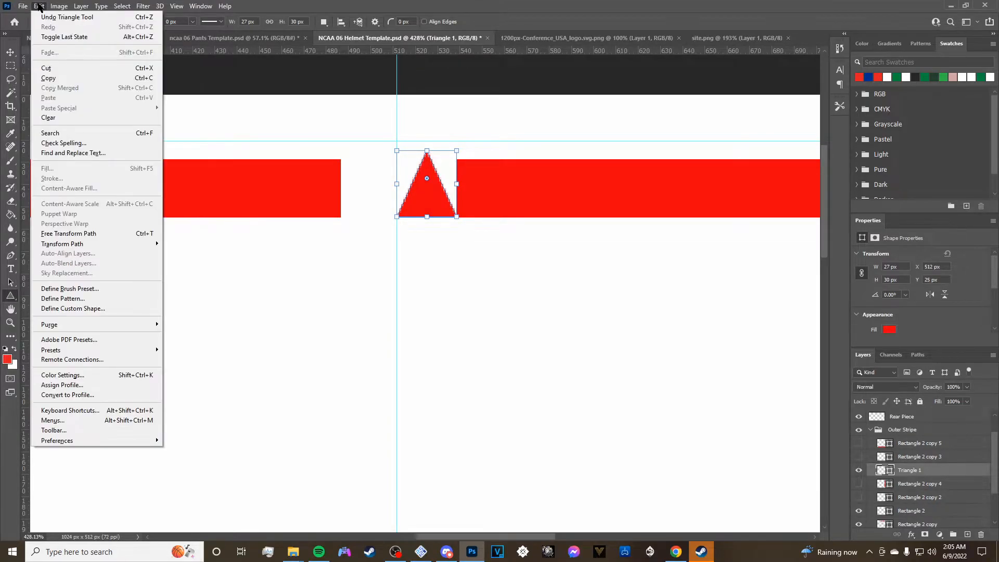
mouse_move(99, 244)
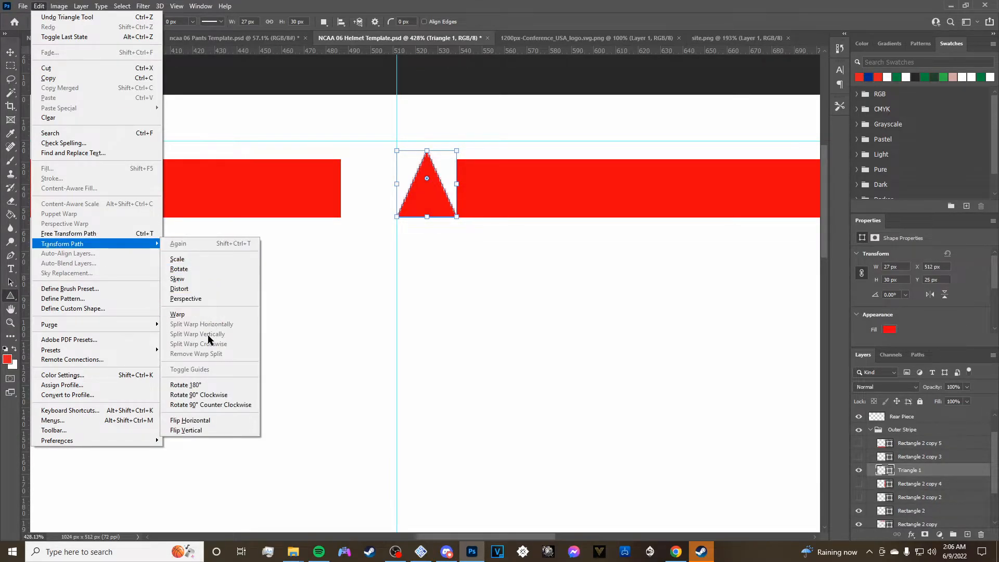
left_click(204, 406)
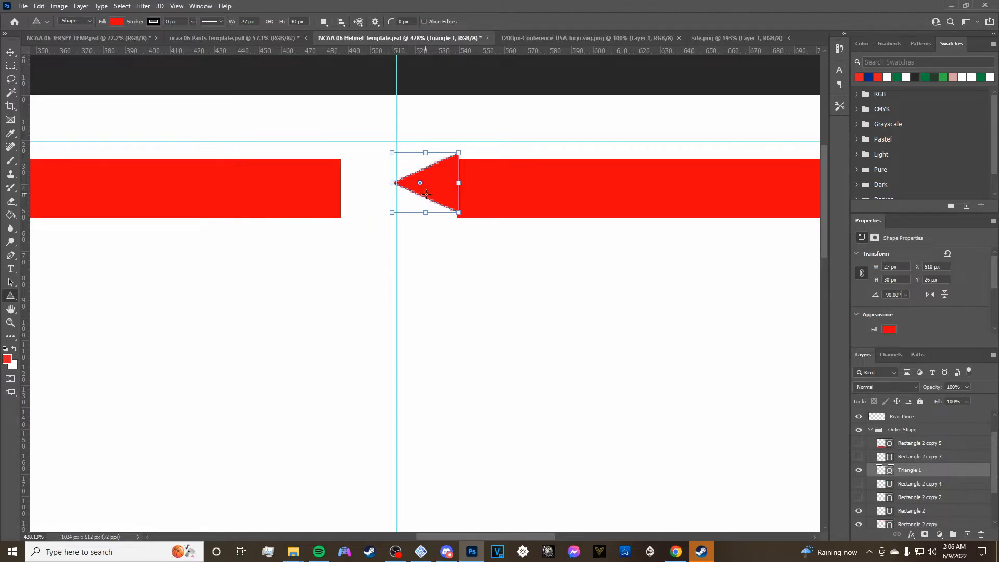
key("v")
left_click_drag(438, 190, 435, 188)
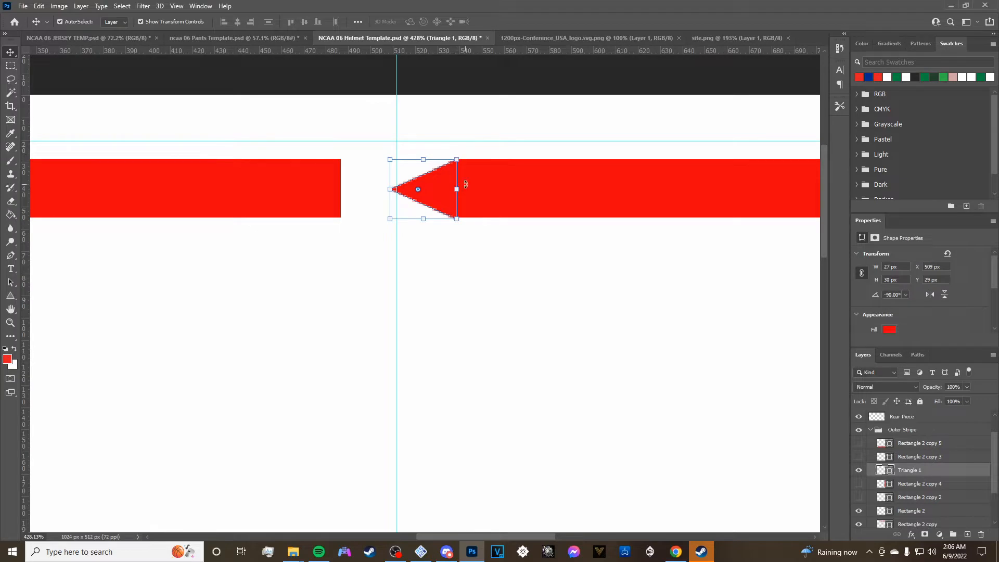
Shrink the triangle's height to 96.30% so its base matches the bar's thickness.
scroll(472, 187, "up", 6)
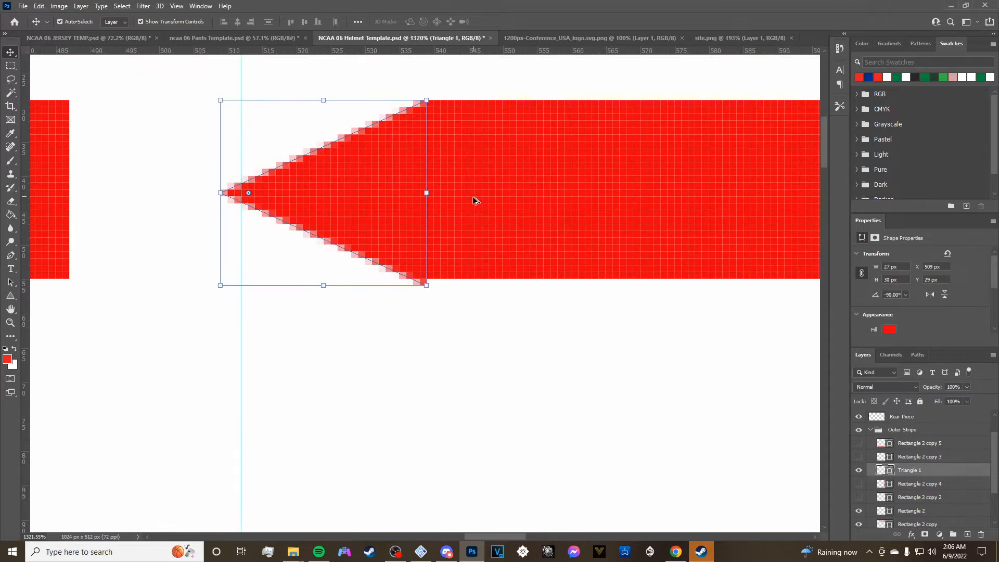
scroll(441, 269, "up", 1)
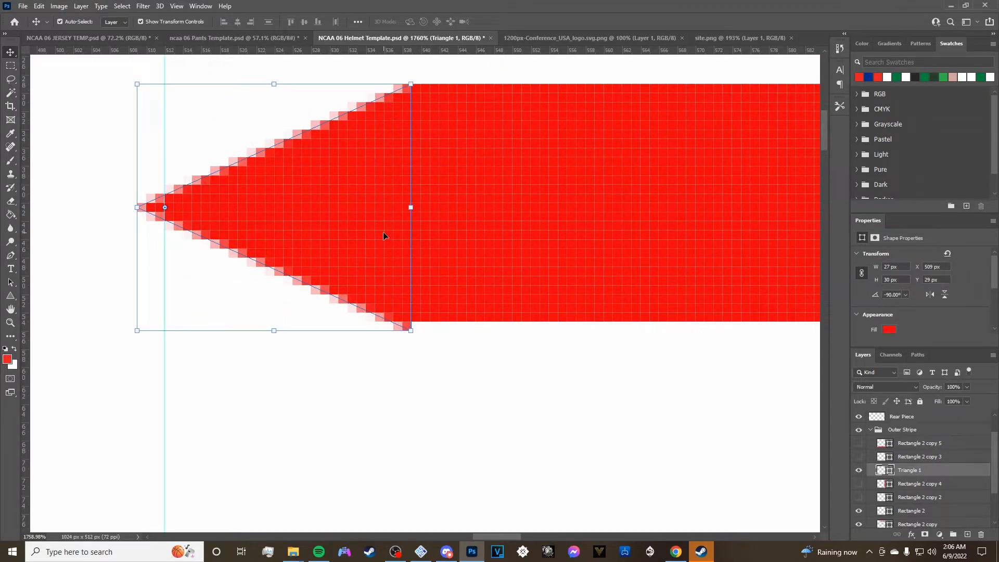
left_click(276, 332)
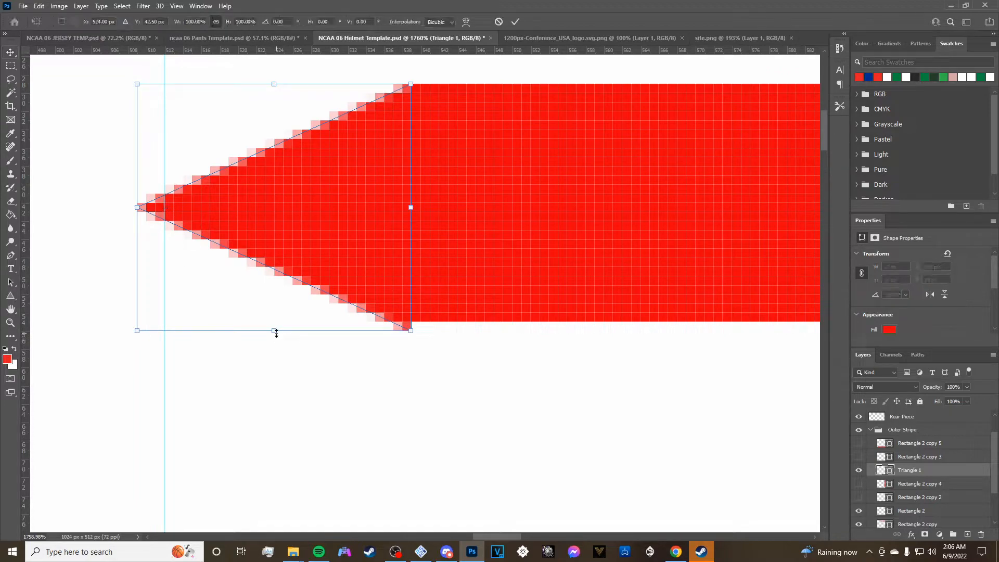
left_click_drag(278, 329, 278, 321)
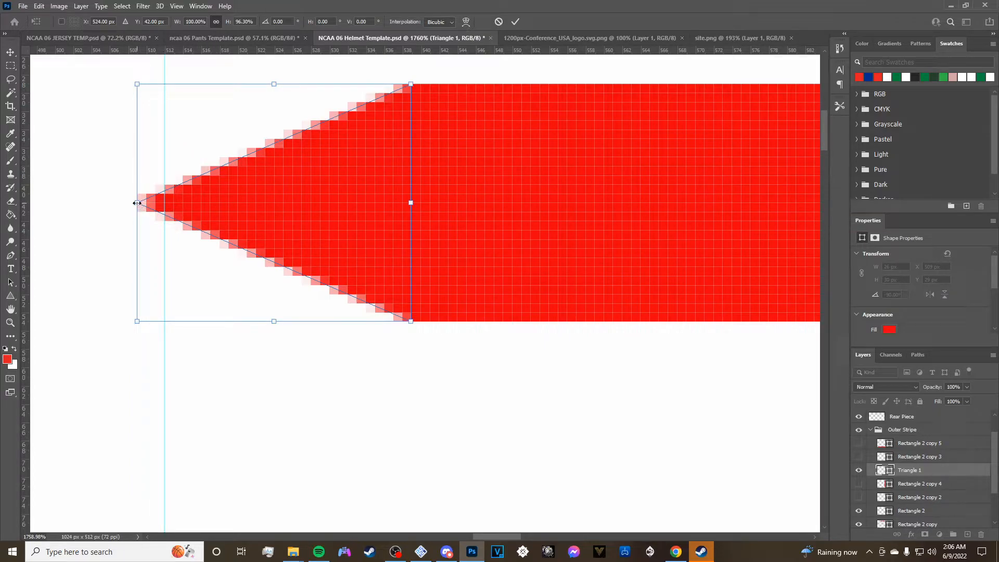
Rotate the triangle to point downward and place it beneath the inner end of the right-hand bar.
scroll(137, 203, "down", 6)
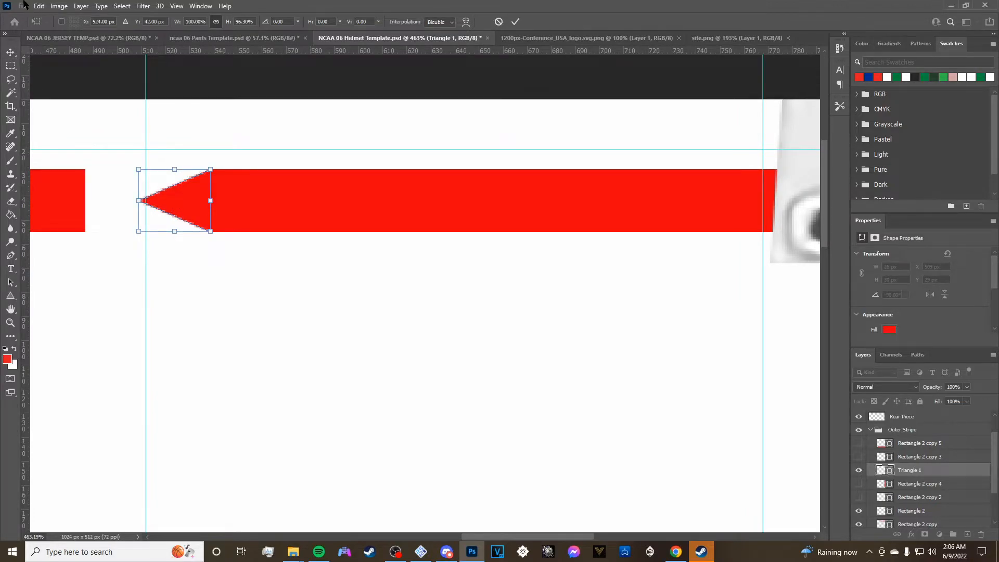
left_click(24, 6)
mouse_move(39, 6)
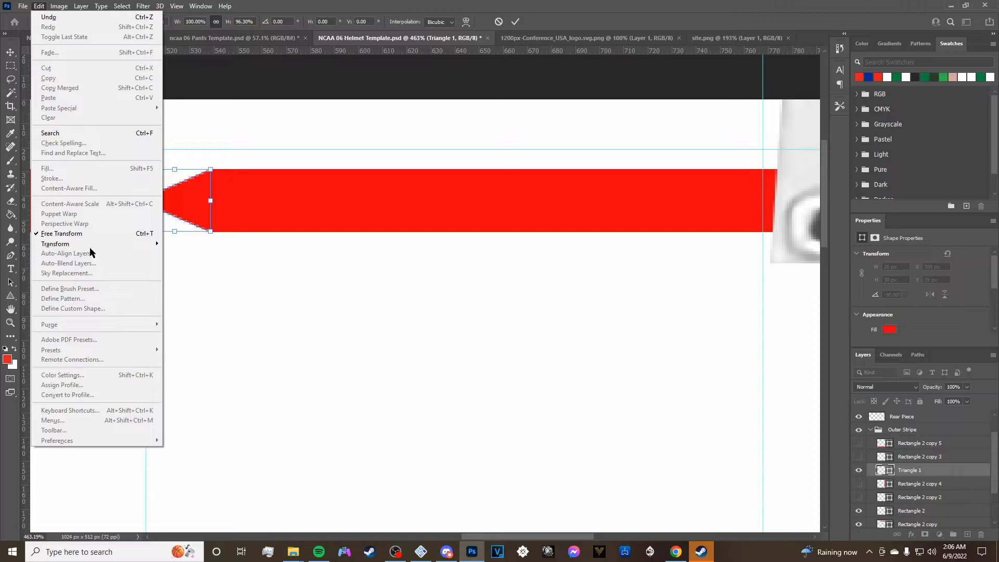
mouse_move(91, 244)
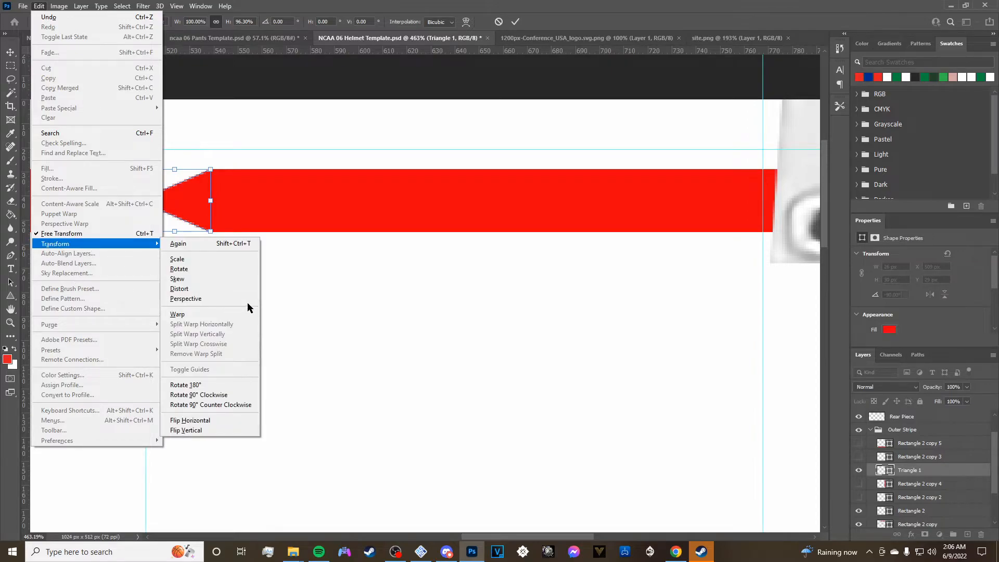
left_click(212, 395)
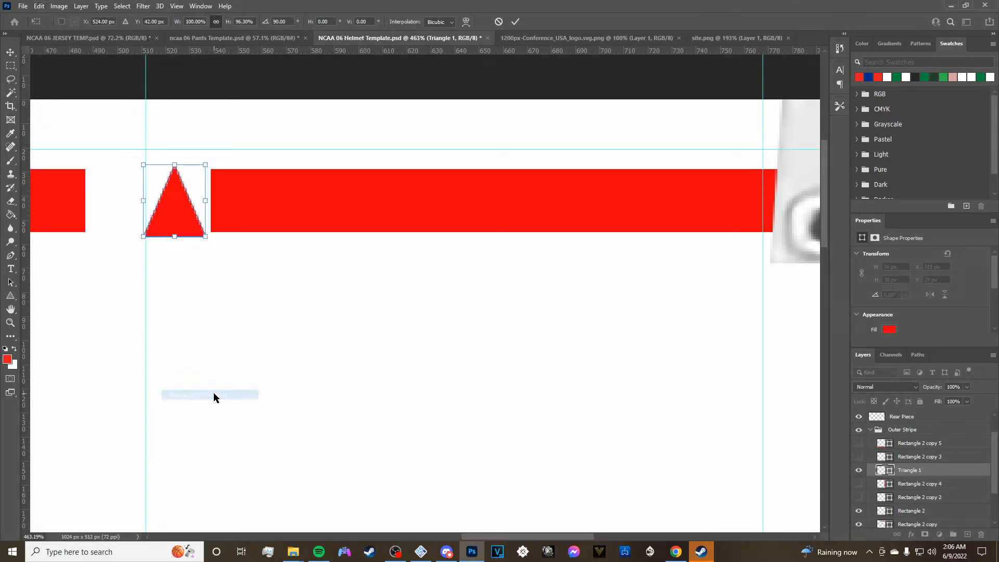
left_click(39, 6)
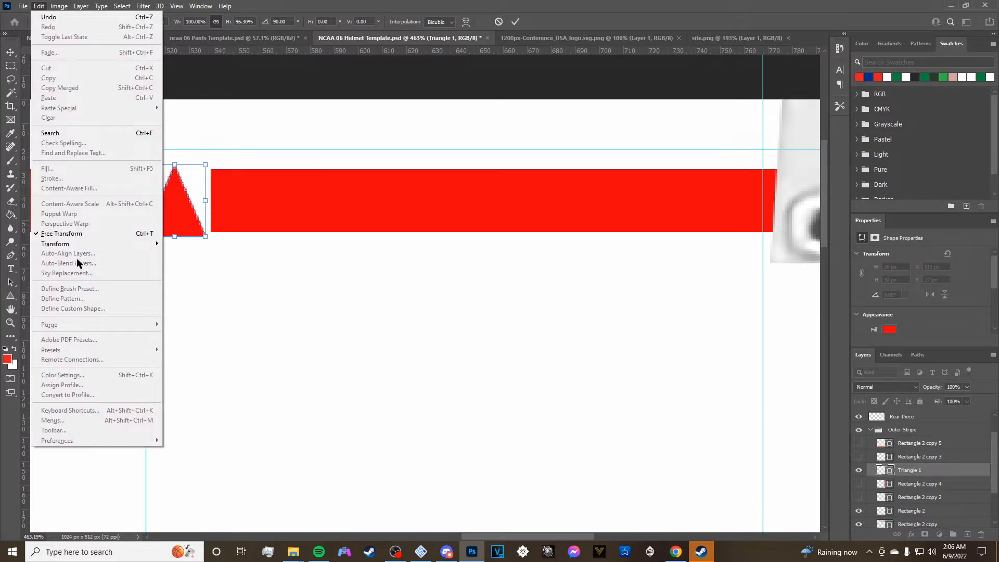
mouse_move(140, 244)
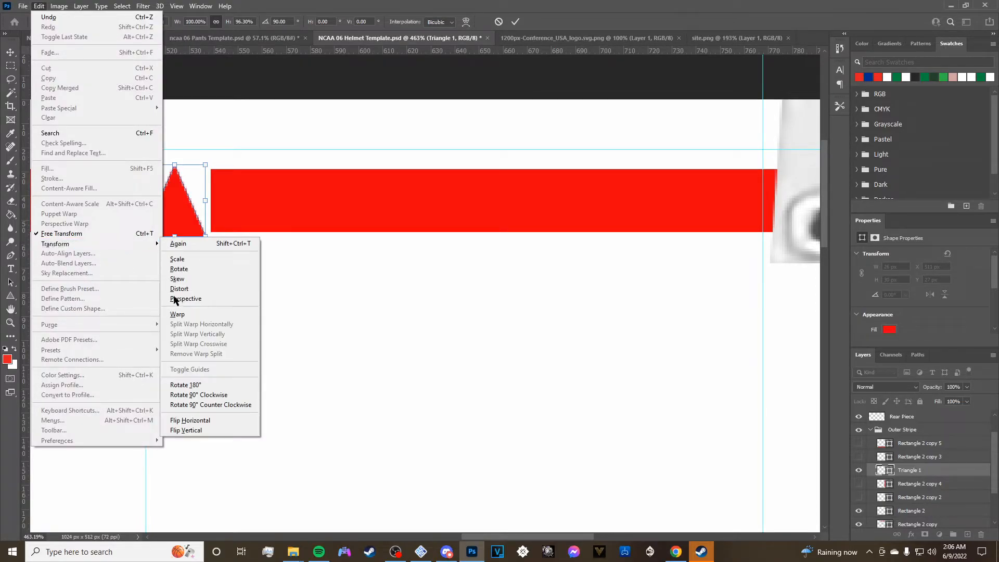
left_click(207, 385)
left_click_drag(184, 191, 248, 255)
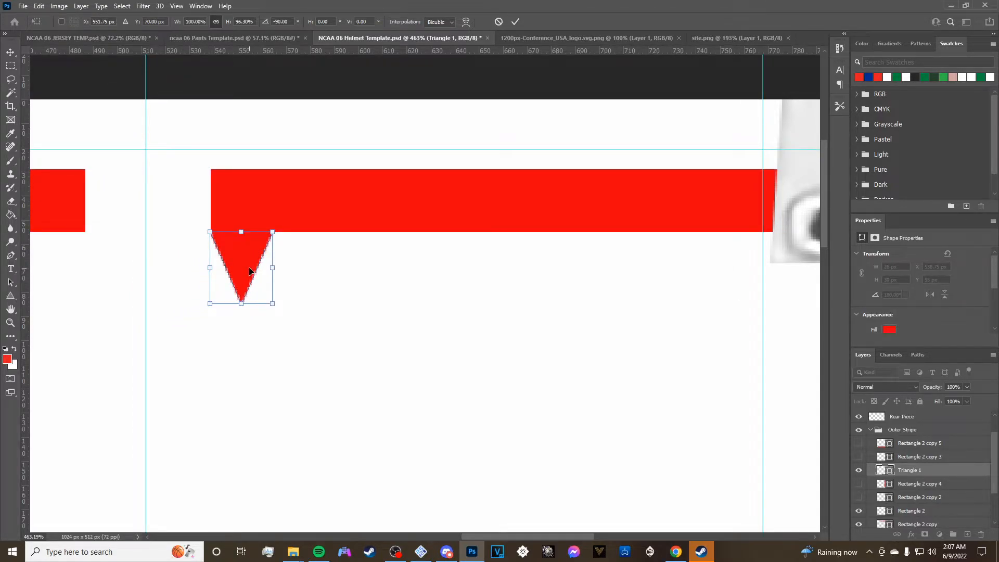
mouse_move(251, 269)
left_mouse_down()
mouse_move(252, 284)
mouse_move(250, 266)
left_mouse_up()
Apply the triangle's transform and show the Short Stripe Template layer over the stripes.
scroll(895, 447, "up", 1)
left_click(936, 419)
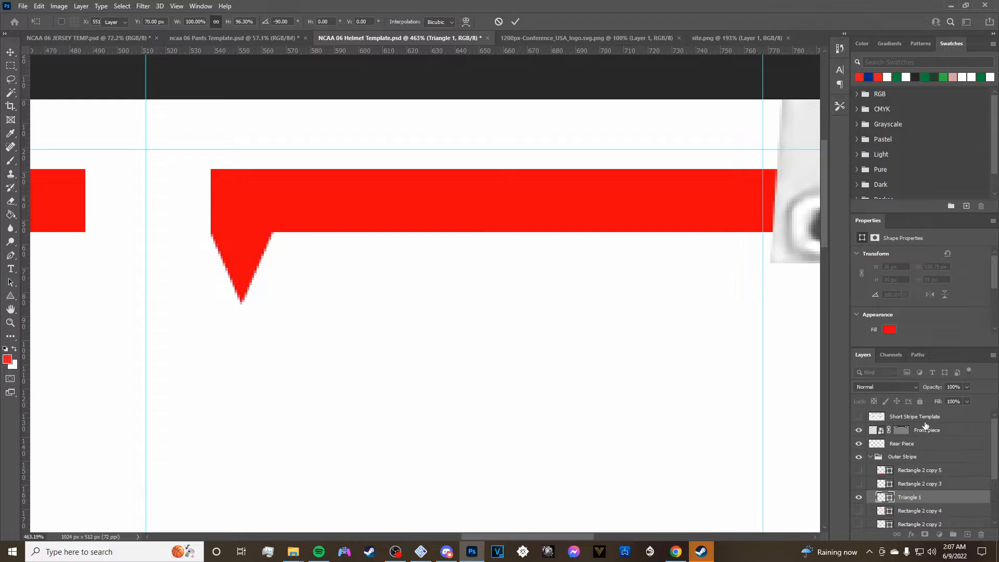
left_click(858, 416)
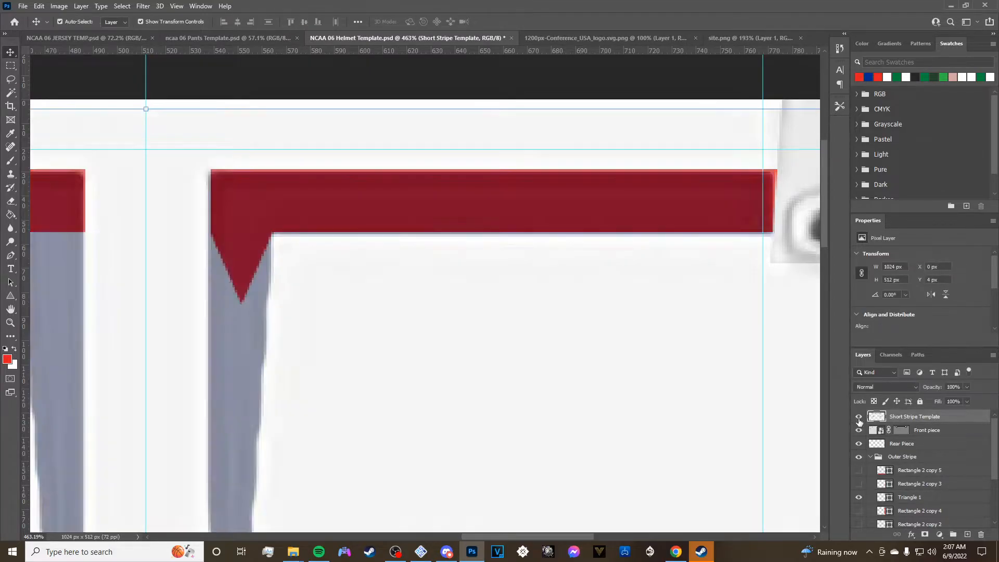
Stretch Triangle 1 downward to 806.67% height so its tip reaches the end of the template's tapered stripe.
scroll(905, 458, "down", 1)
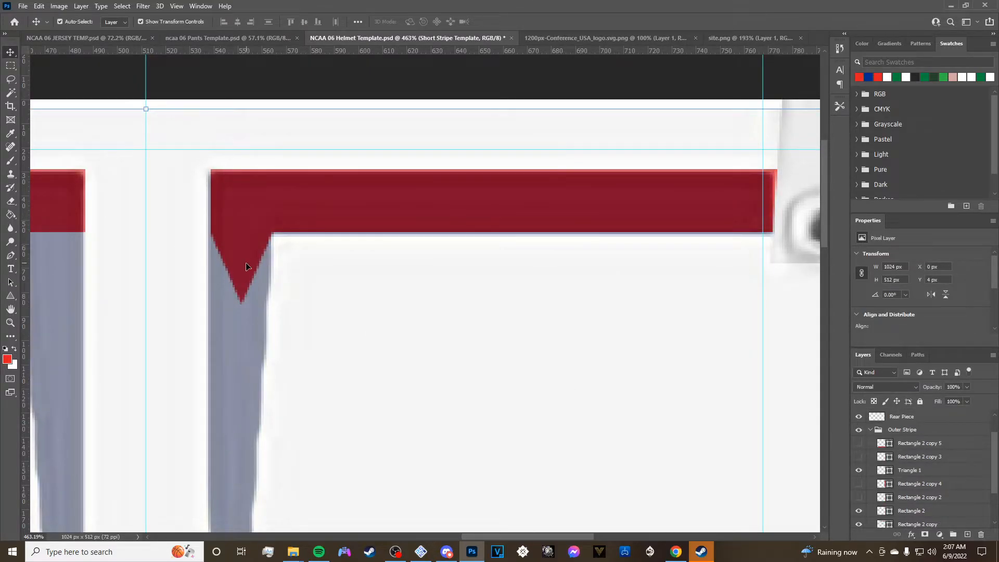
scroll(927, 474, "down", 1)
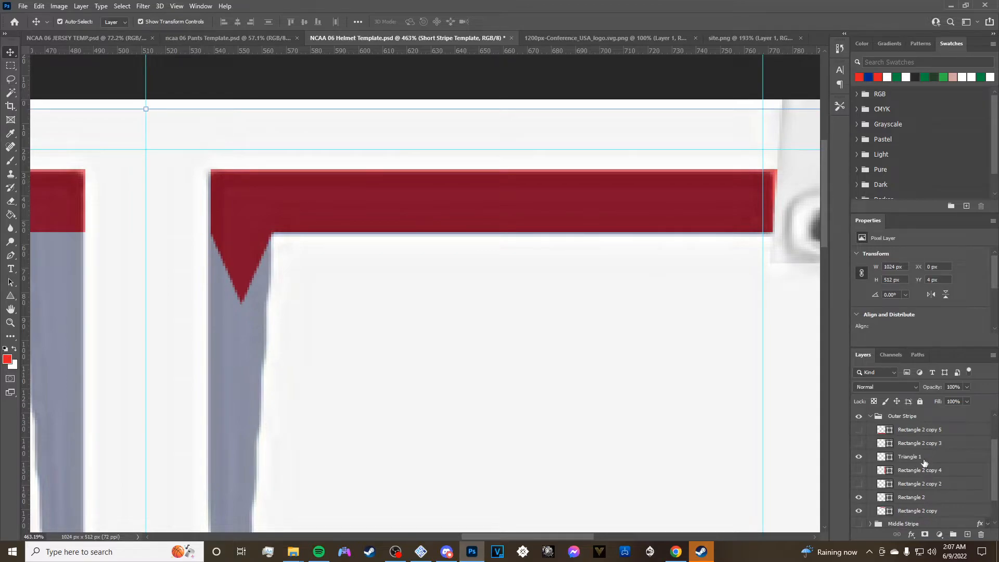
left_click(909, 456)
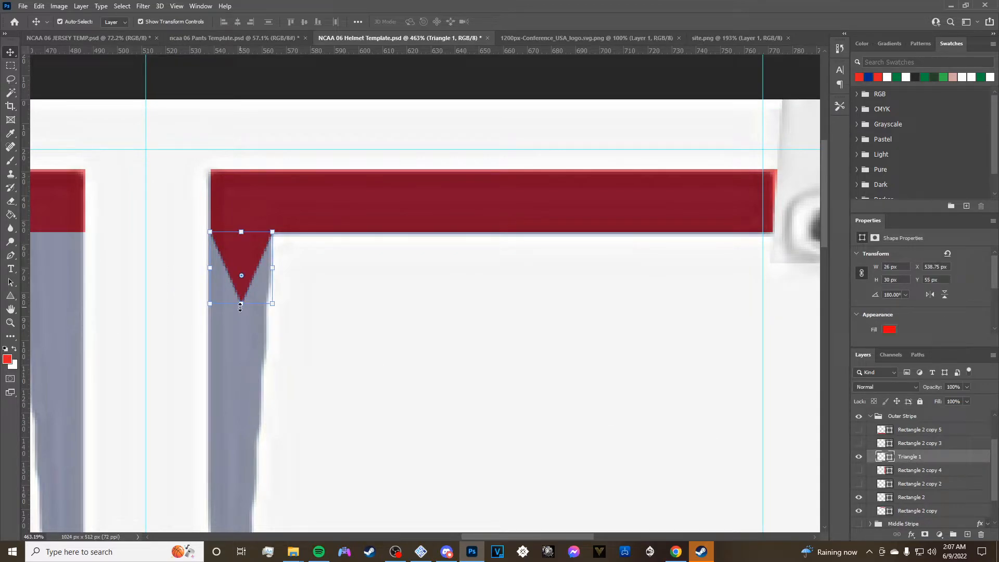
key("super")
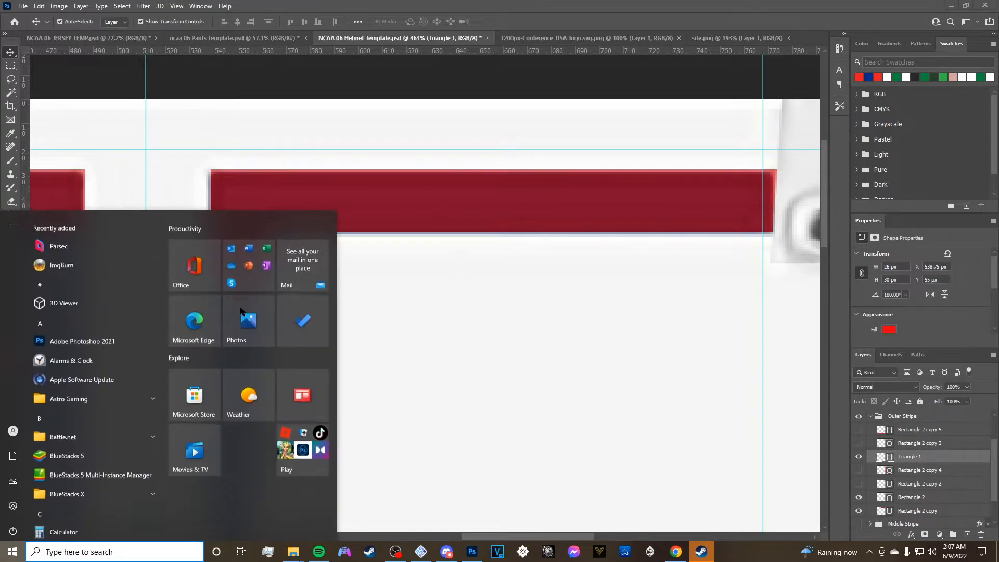
key("super")
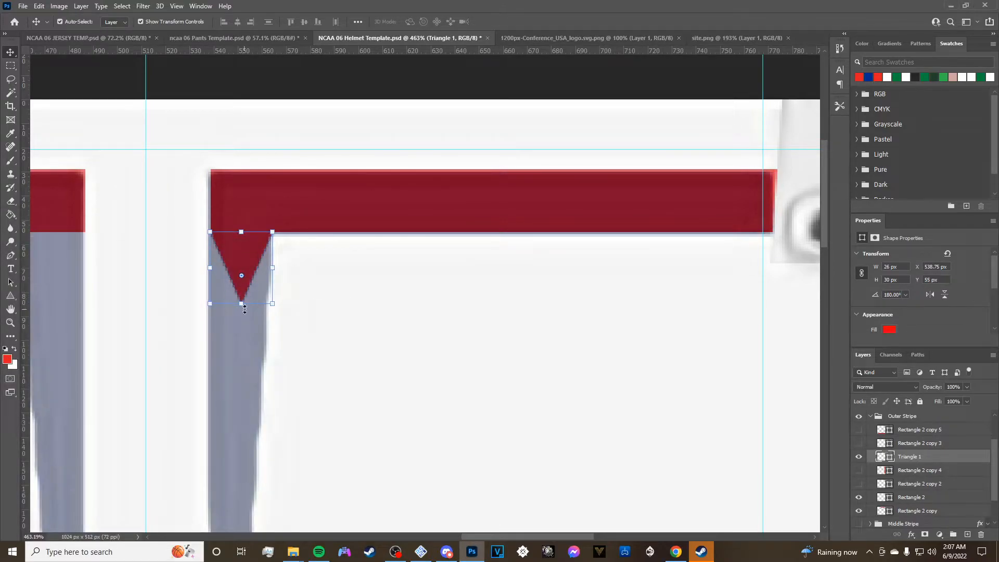
left_click_drag(241, 305, 183, 406)
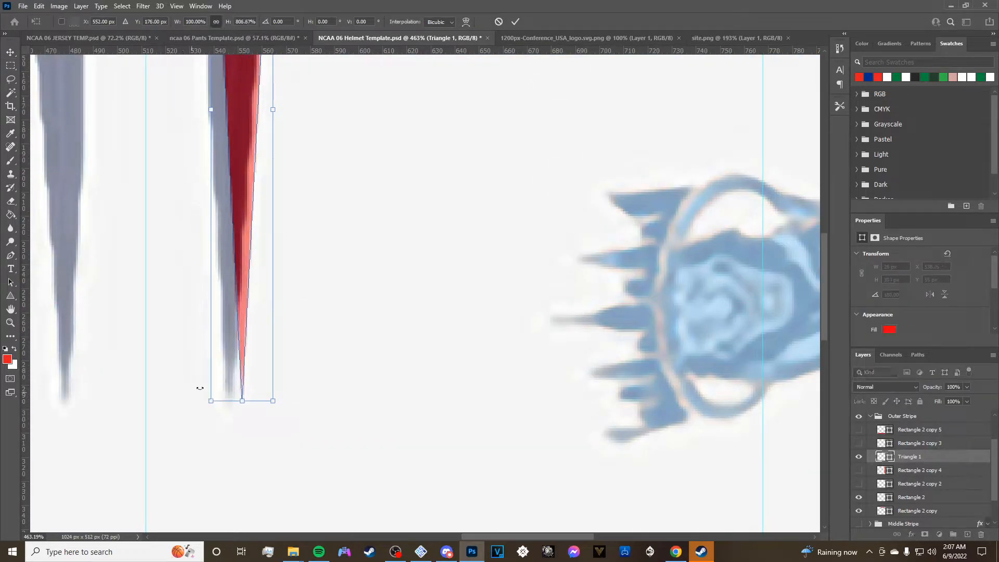
scroll(358, 284, "down", 5)
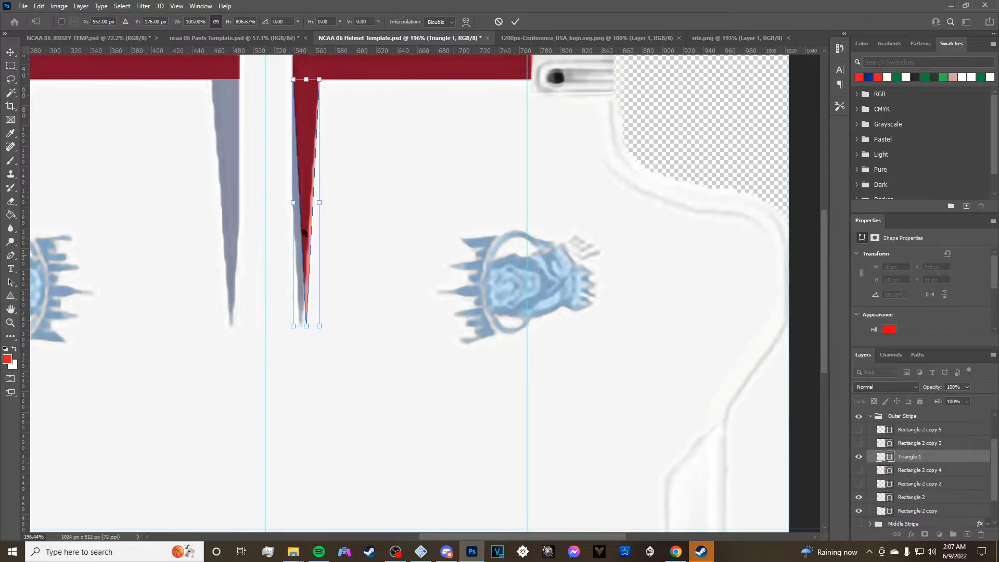
Warp Triangle 1 so its tip curves outward away from the helmet's centre line, and apply the transform.
left_click(23, 7)
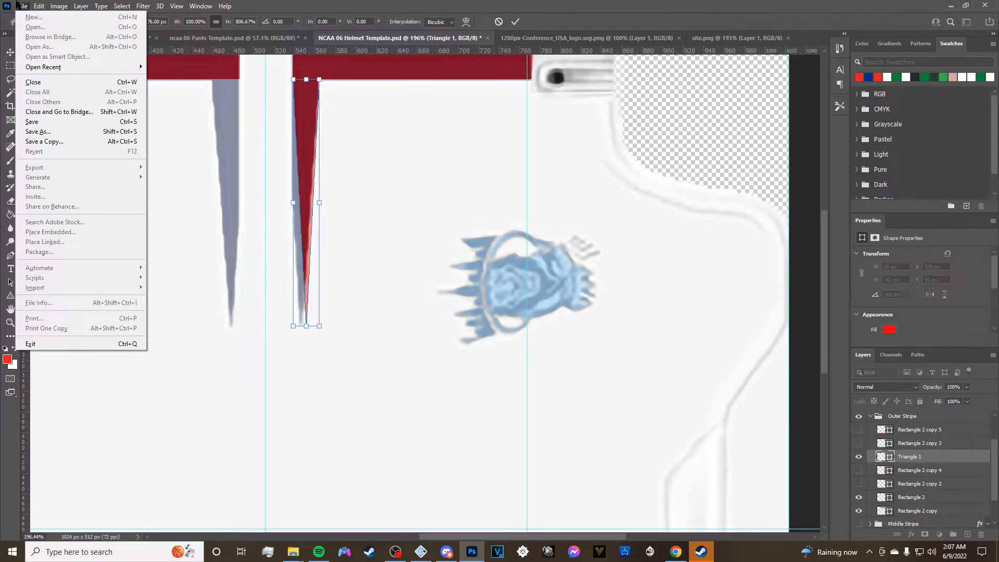
mouse_move(37, 7)
mouse_move(81, 243)
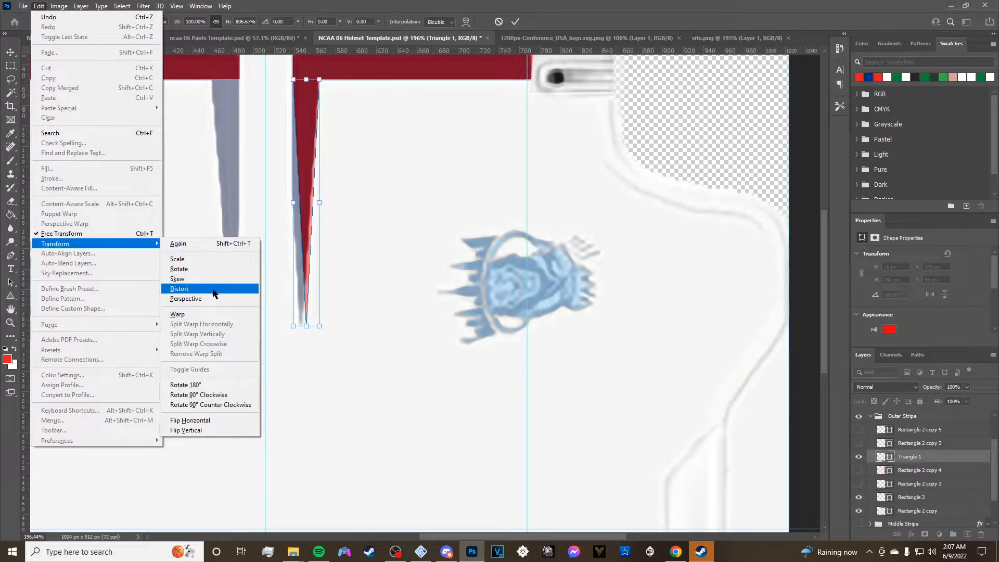
left_click(211, 314)
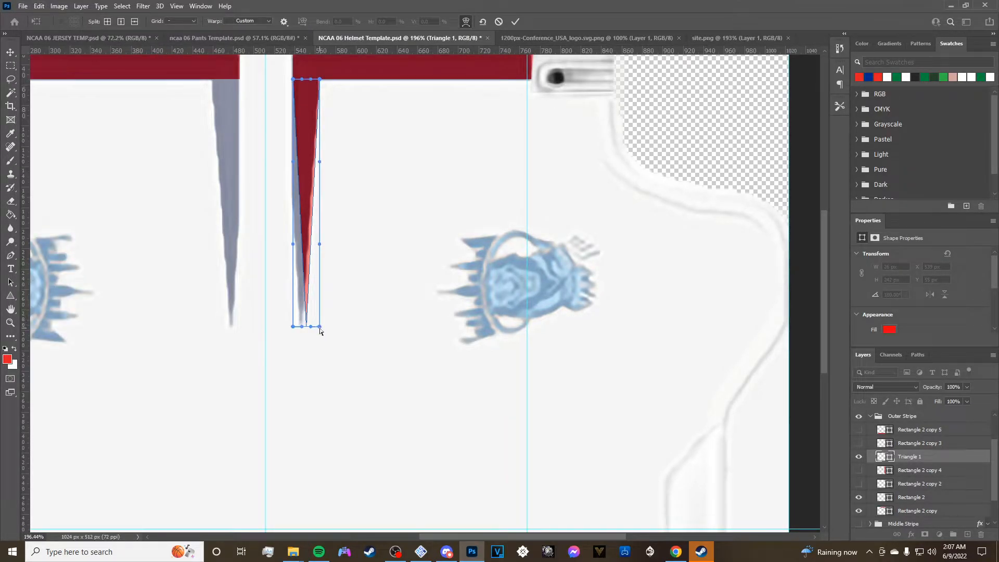
left_click_drag(319, 327, 351, 316)
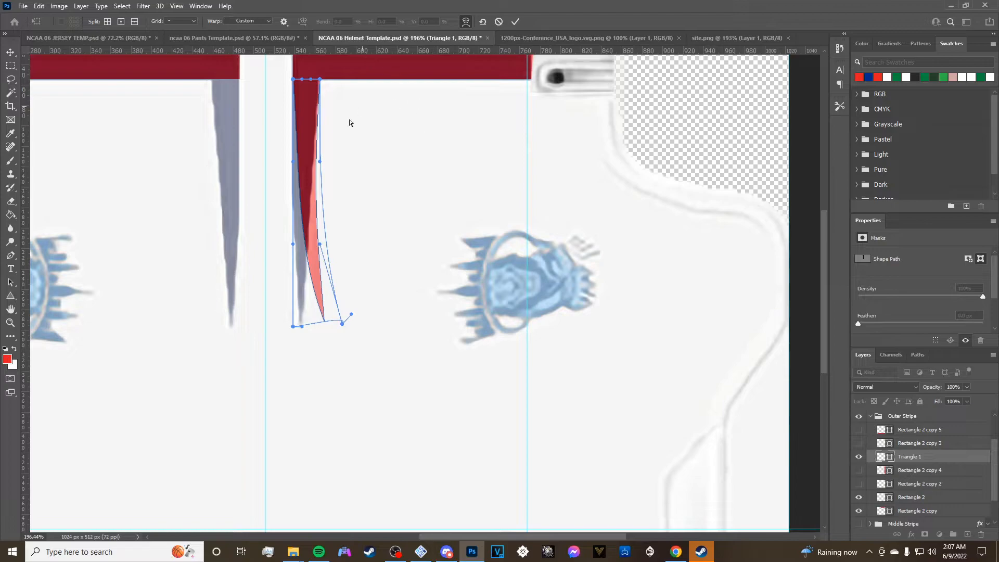
scroll(384, 225, "up", 3)
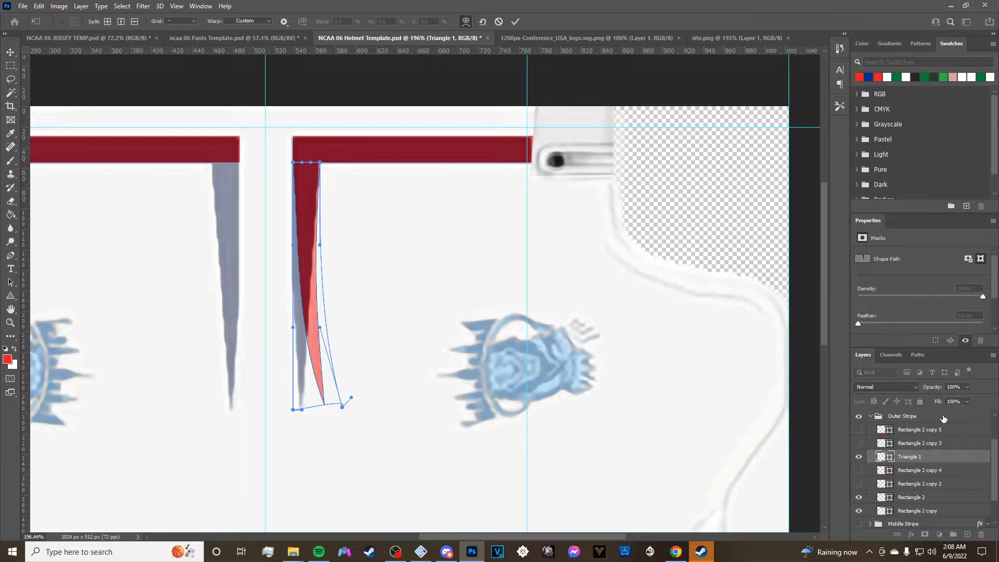
key("Return")
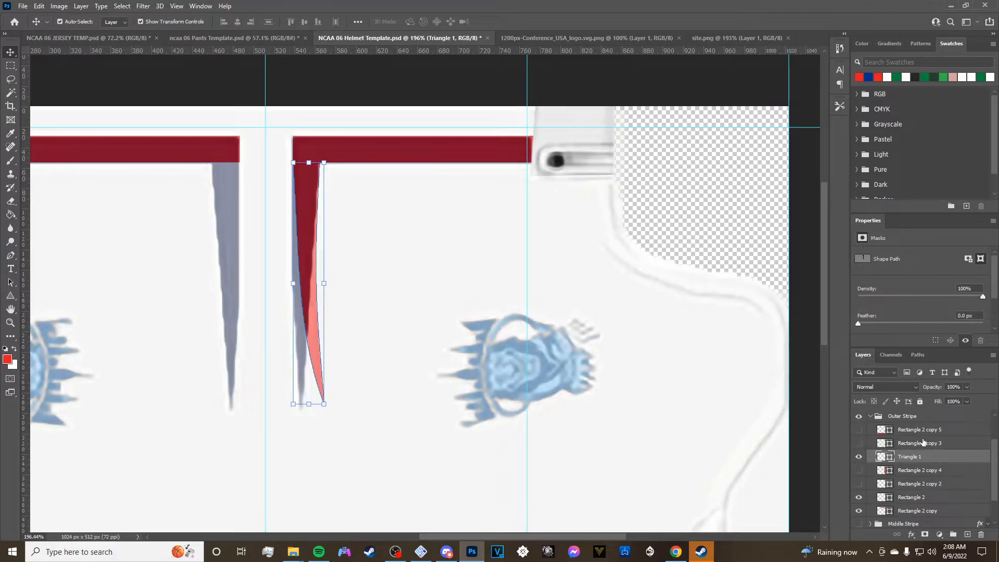
Duplicate Triangle 1, nudge the Short Stripe Template layer down 4 px, and select the triangle copy.
key("ctrl+j")
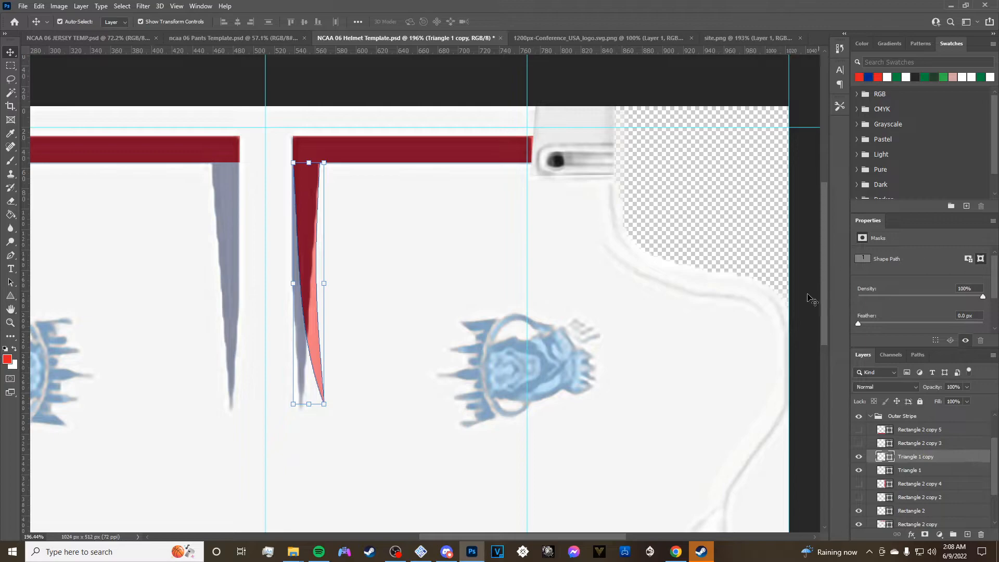
mouse_move(309, 235)
left_mouse_down()
mouse_move(285, 236)
mouse_move(312, 236)
left_mouse_up()
key("Down")
key("Down")
key("Down")
key("Down")
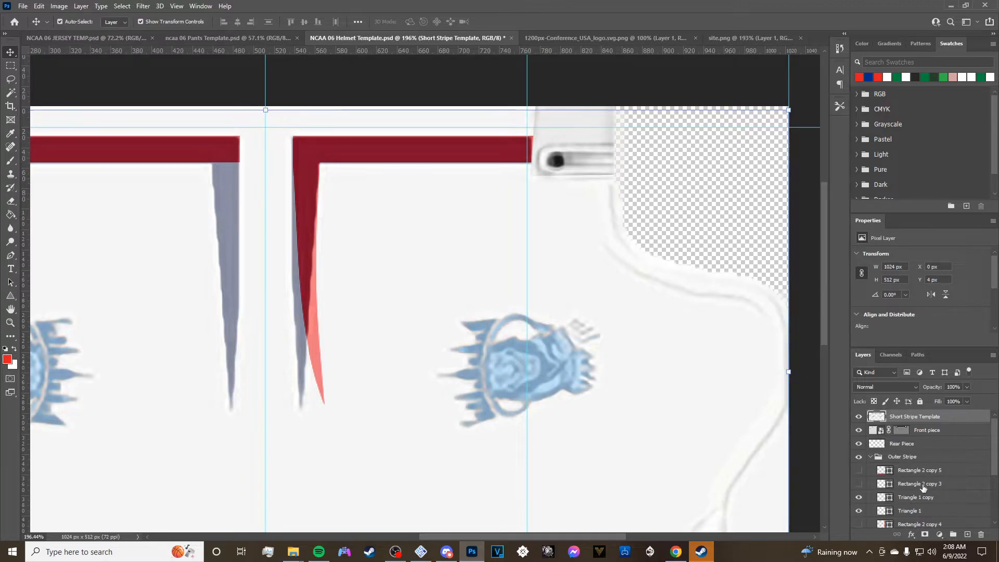
left_click(915, 498)
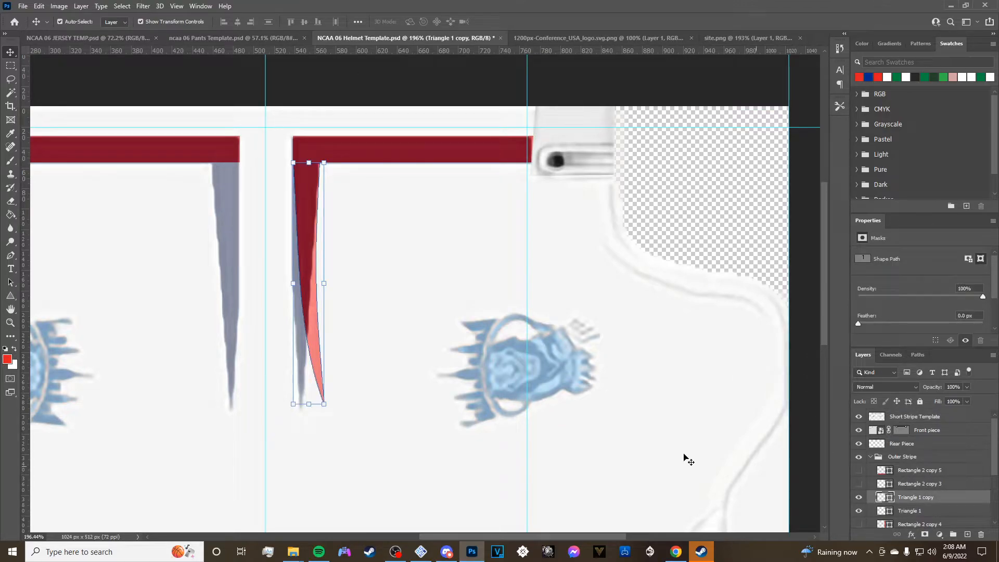
Hide the Short Stripe Template layer and move the triangle copy beneath the inner end of the left-hand bar.
left_click_drag(311, 266, 235, 274)
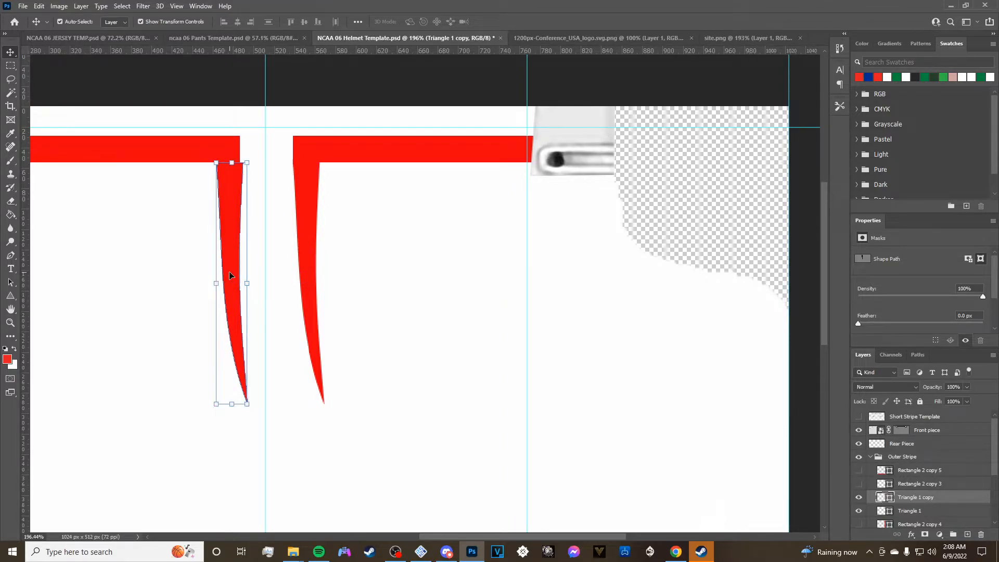
scroll(220, 178, "up", 5)
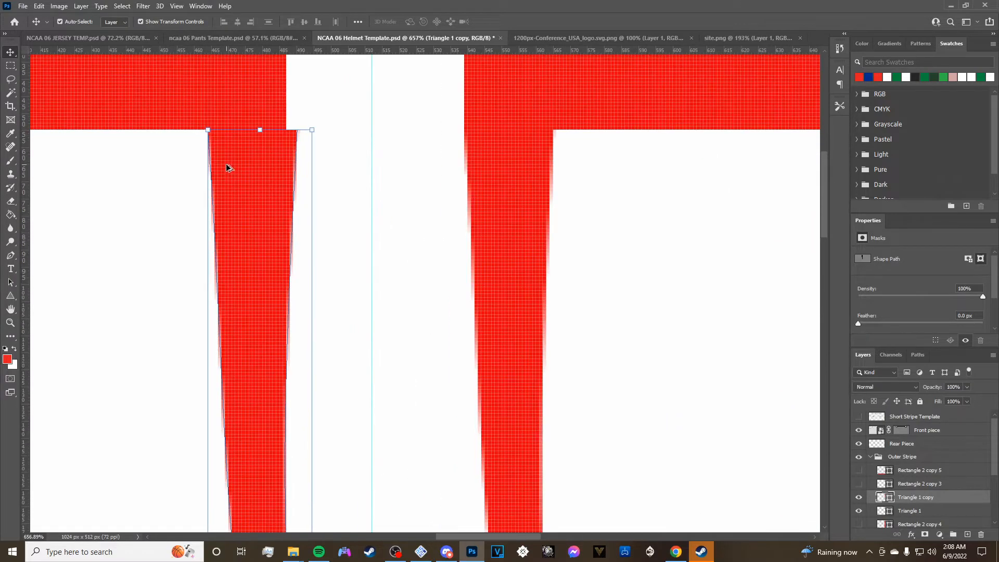
left_click_drag(265, 149, 262, 151)
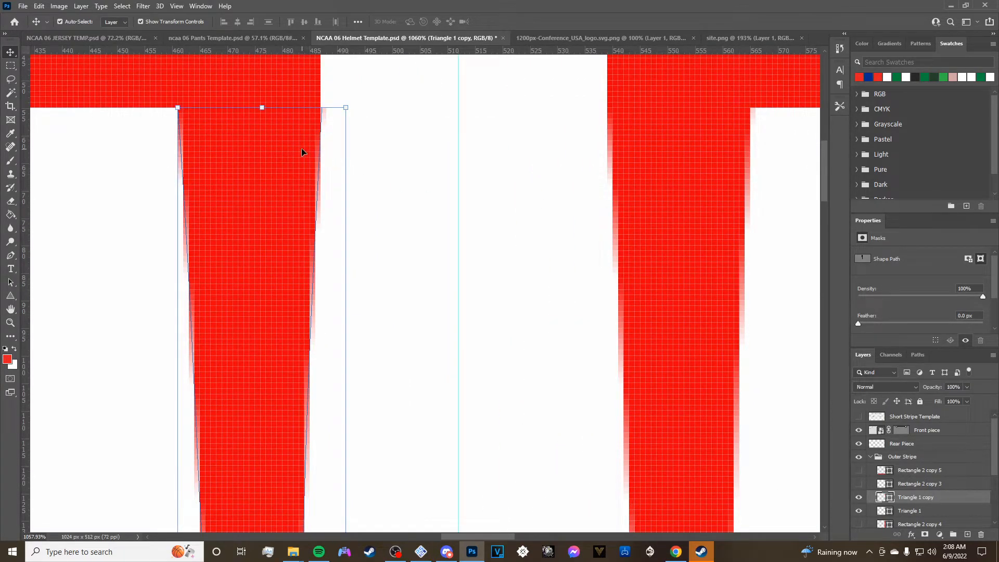
scroll(305, 166, "down", 2)
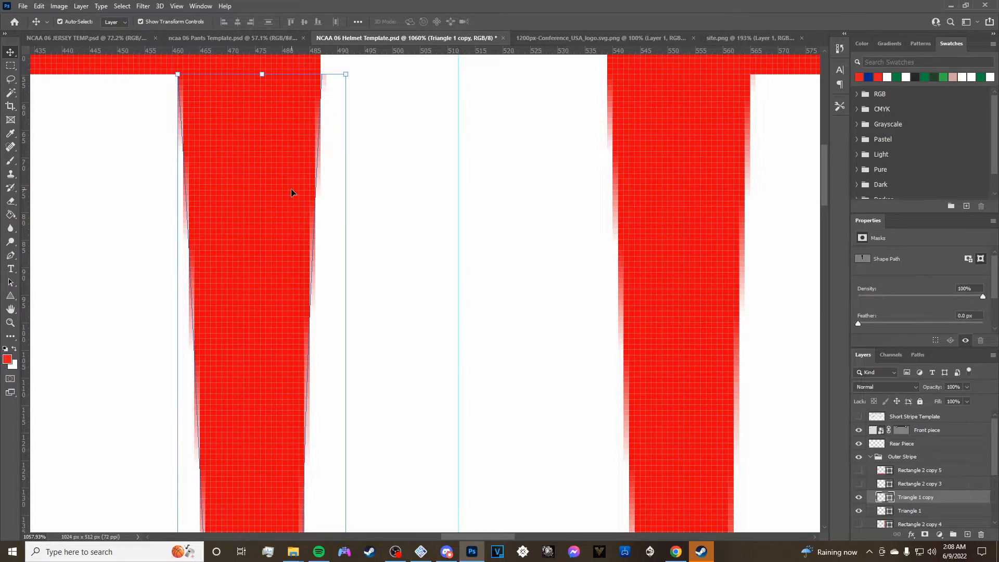
scroll(292, 192, "down", 8)
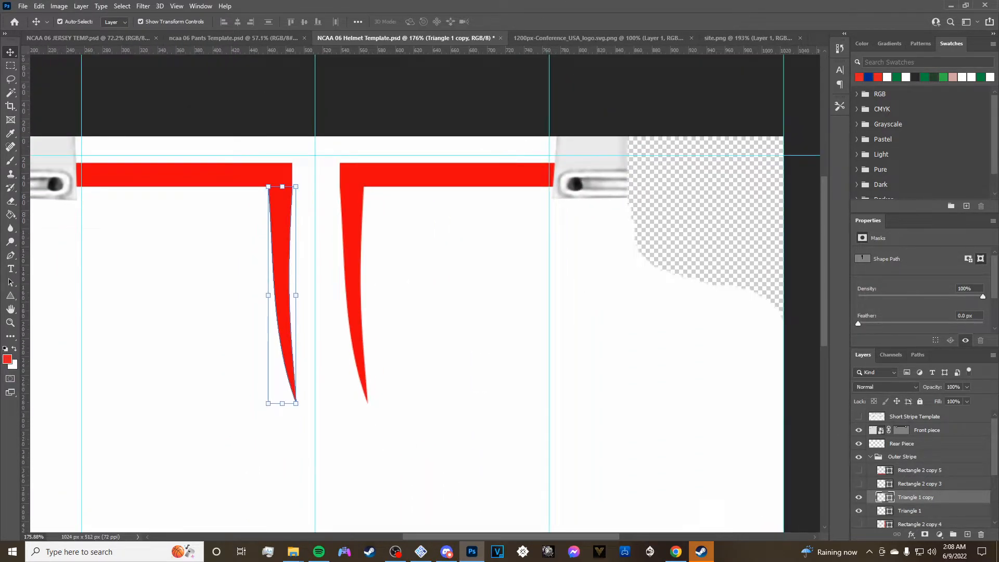
Flip the triangle copy horizontally and align its outer edge with the left-hand bar's inner end.
left_click(30, 8)
mouse_move(41, 5)
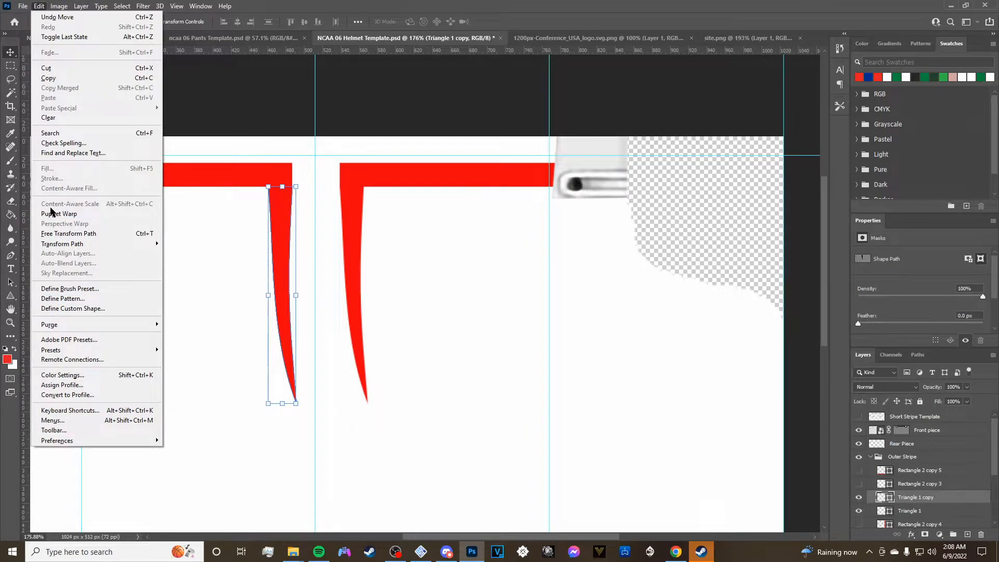
mouse_move(66, 246)
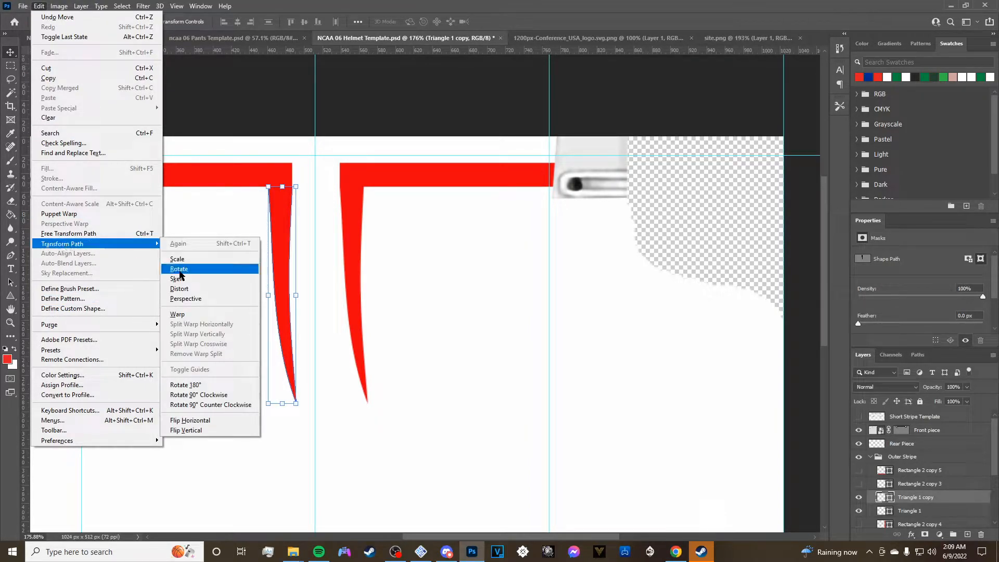
left_click(199, 421)
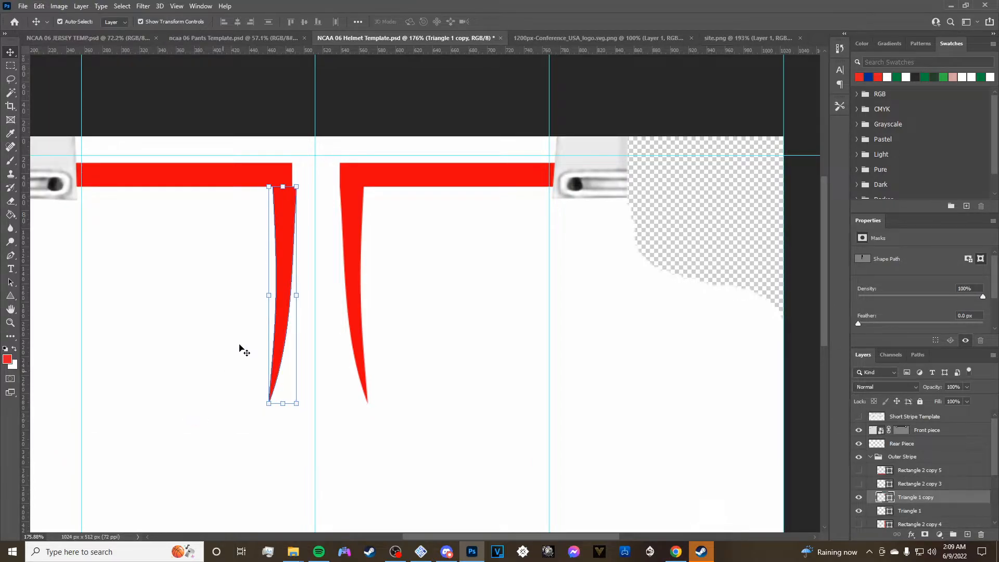
scroll(297, 210, "up", 6)
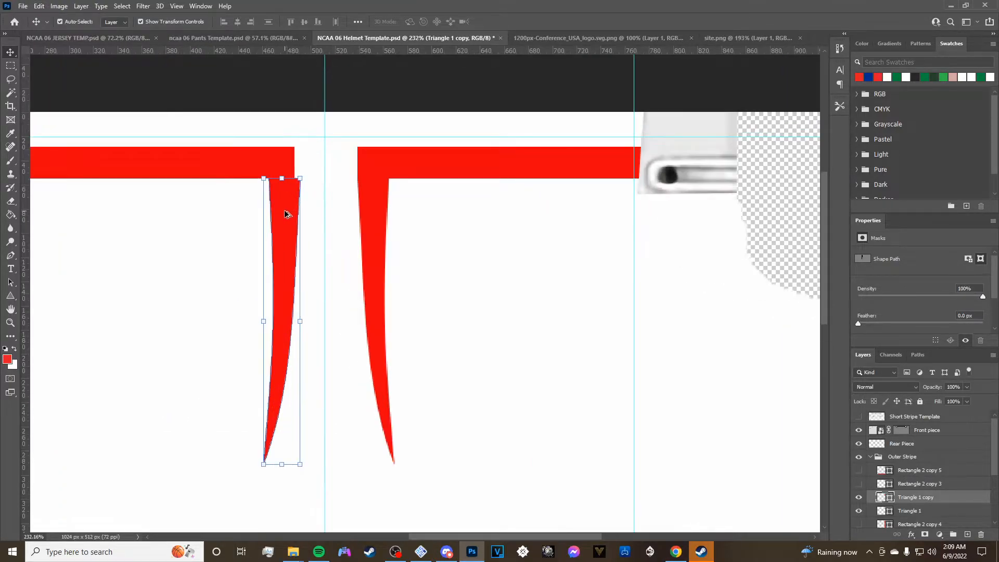
left_click_drag(294, 158, 279, 156)
scroll(464, 203, "down", 6)
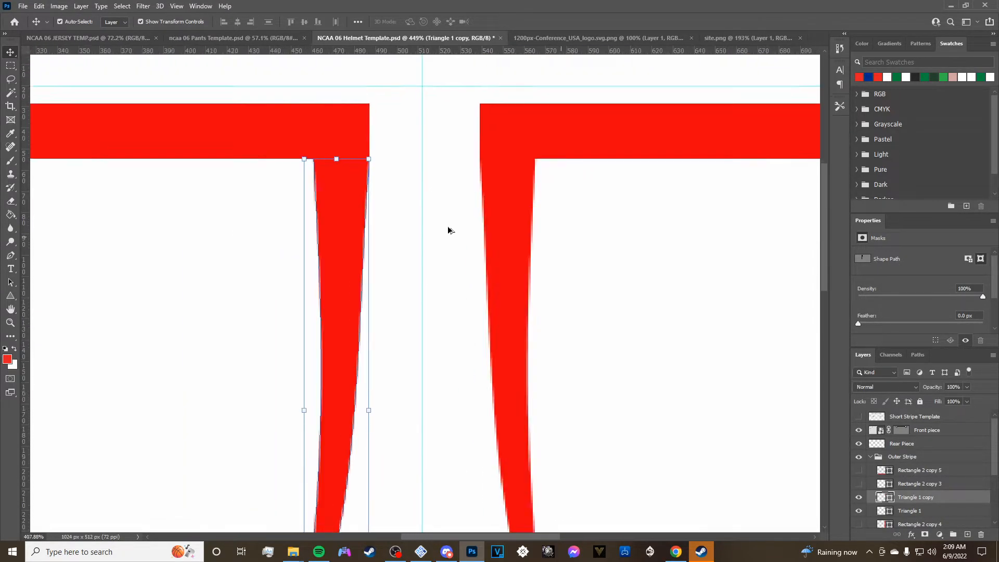
scroll(571, 297, "down", 1)
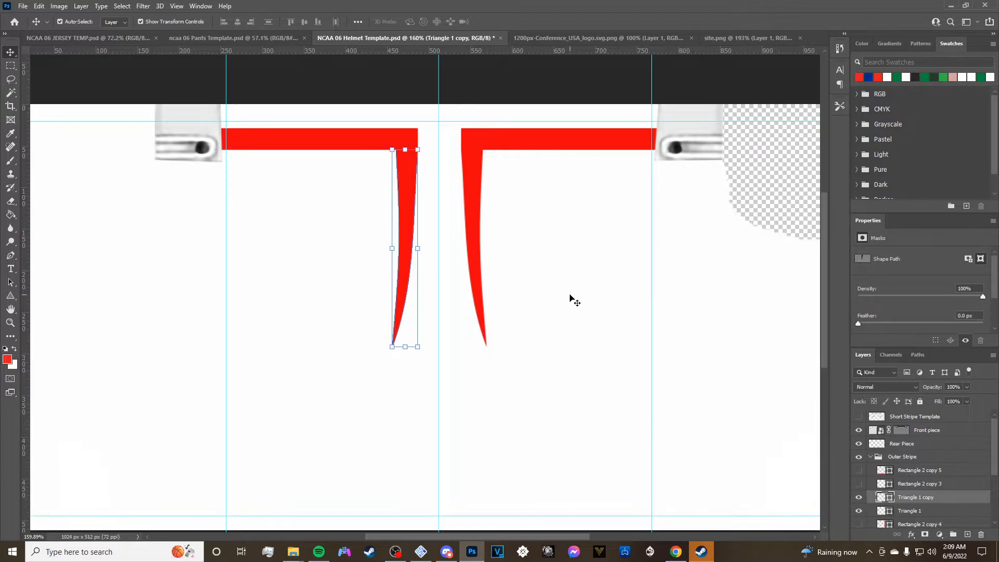
left_click(465, 409)
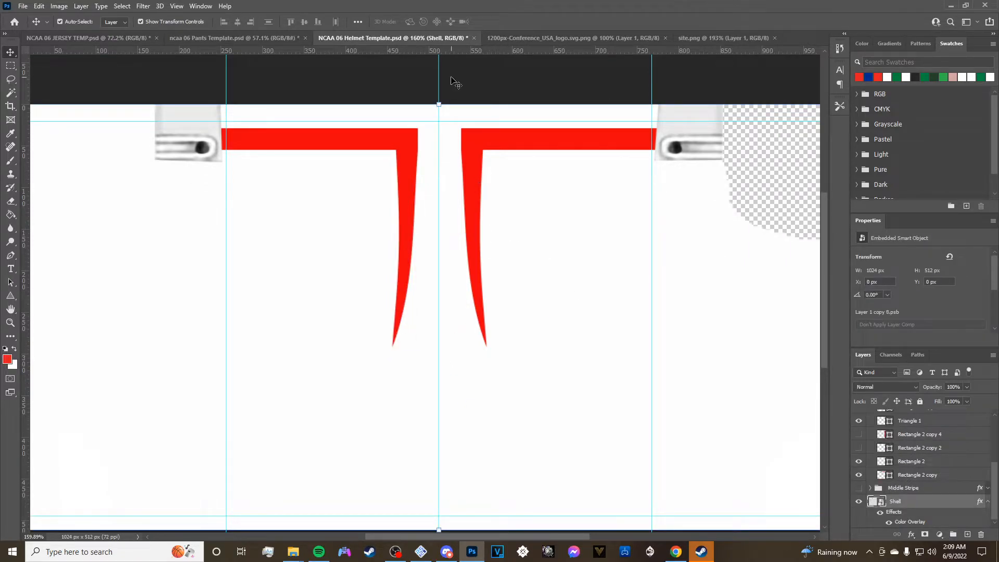
scroll(471, 278, "up", 4)
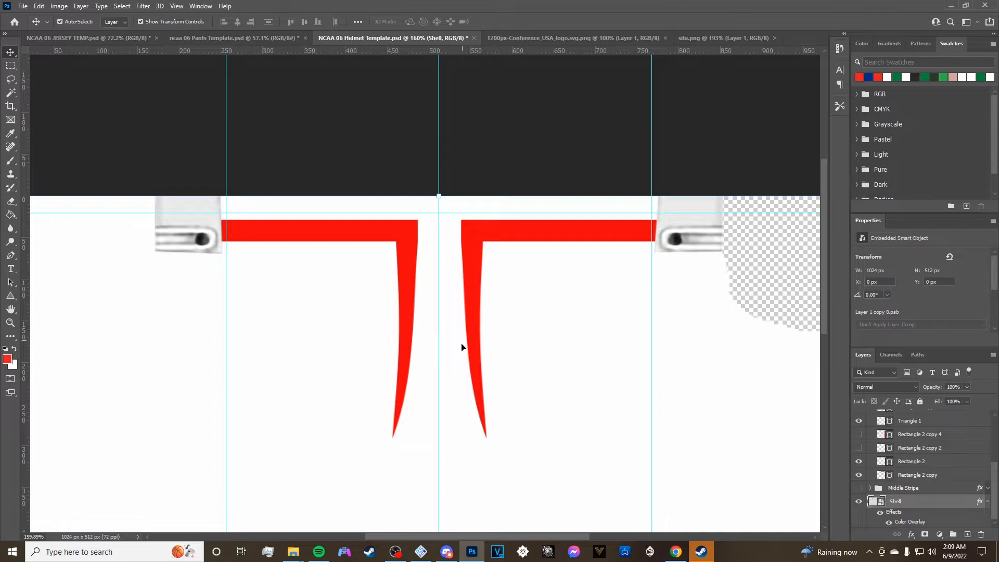
scroll(534, 284, "down", 2)
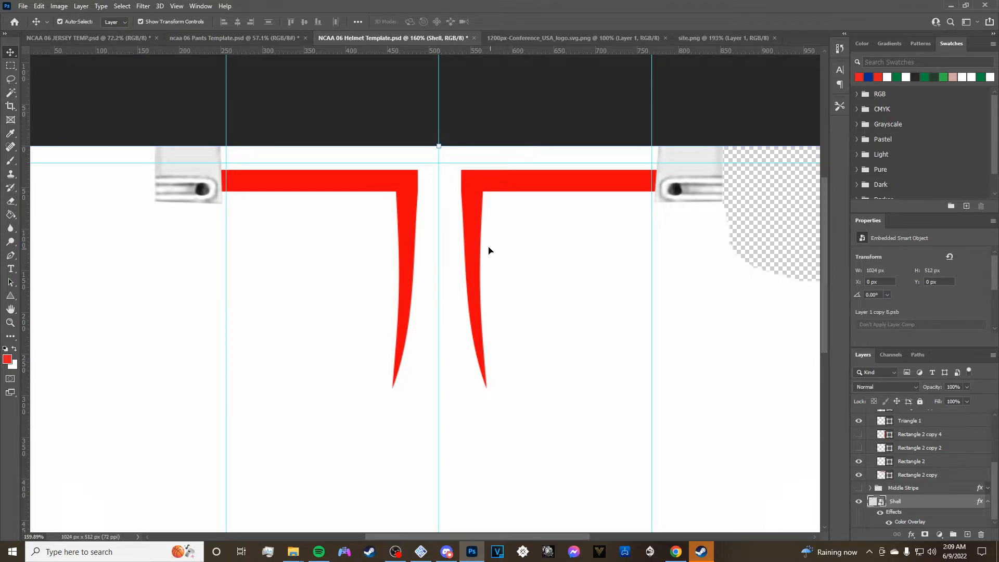
scroll(473, 390, "down", 1)
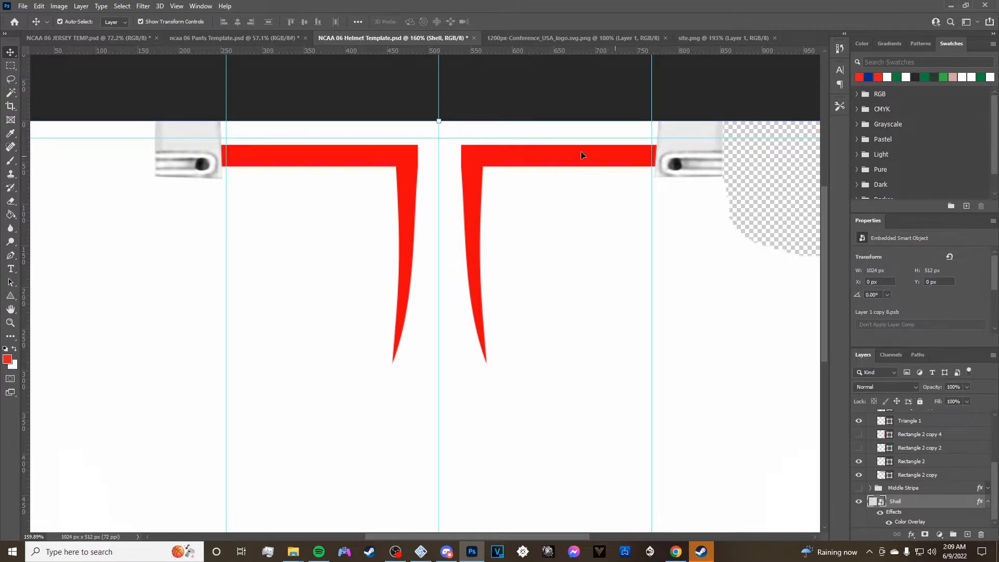
scroll(426, 190, "down", 1)
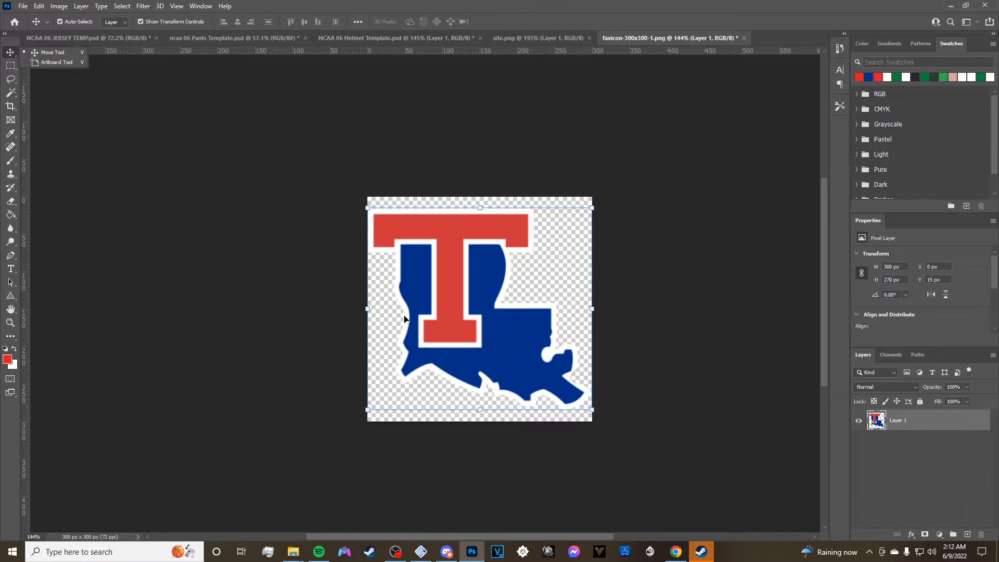
Replace the helmet template's ® logo with the logo from favicon-300x300-1.png and place it on the right-hand helmet half.
left_click_drag(492, 290, 427, 296)
left_click(626, 324)
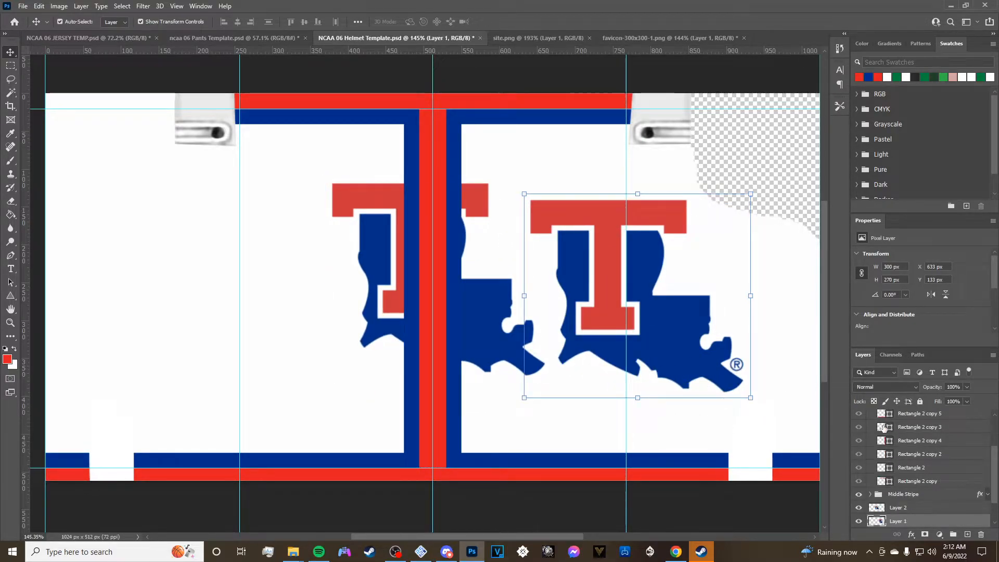
key("Delete")
left_click_drag(496, 322, 689, 330)
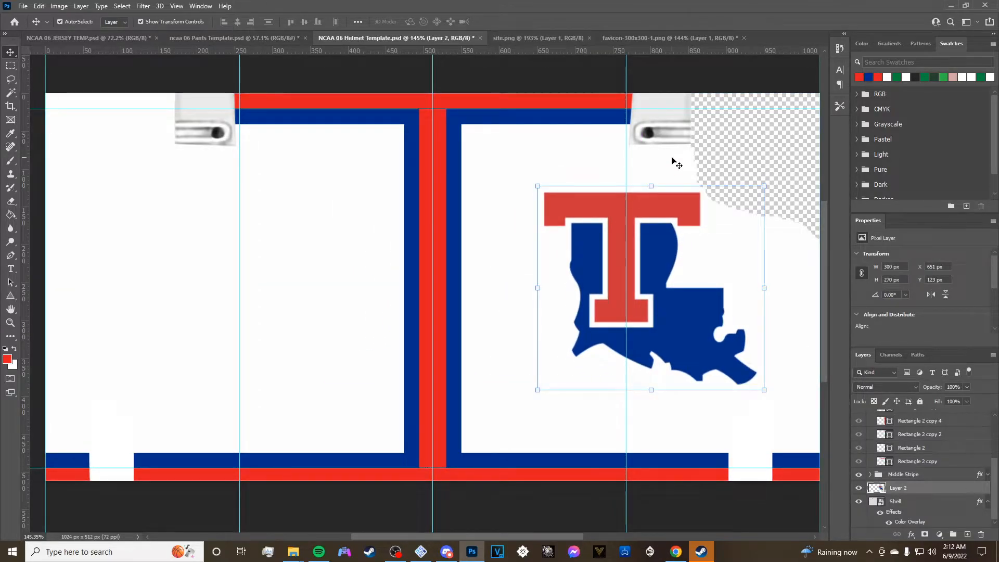
left_click(39, 7)
mouse_move(59, 7)
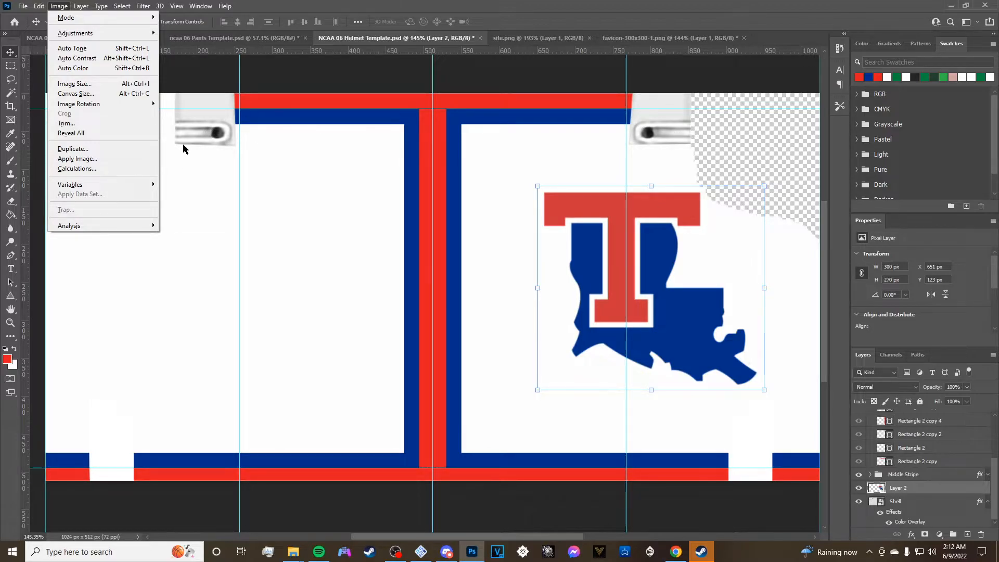
left_click(202, 137)
left_click(211, 135)
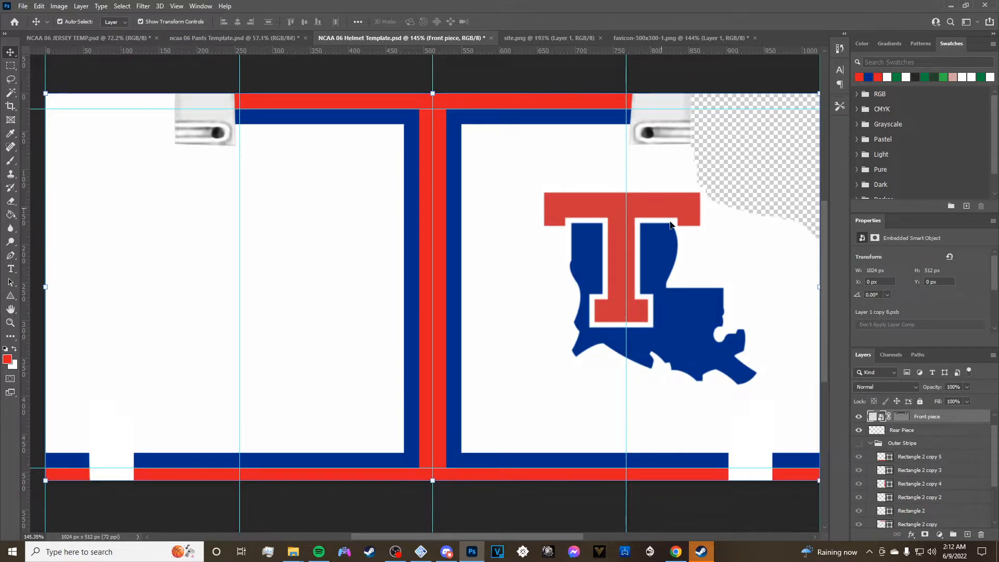
Rotate the logo on Layer 2 by 90° counter-clockwise.
left_click(629, 304)
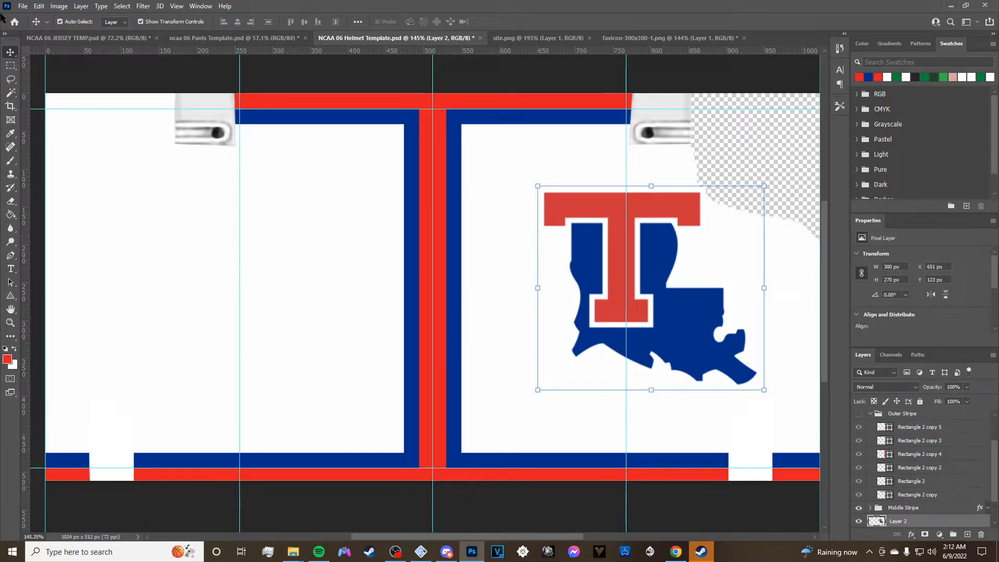
left_click(23, 6)
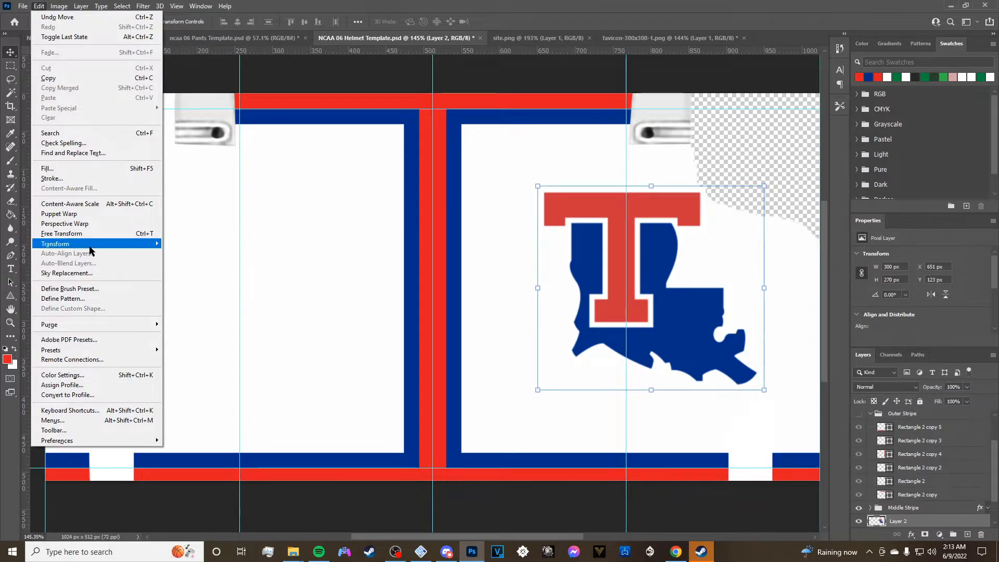
mouse_move(78, 244)
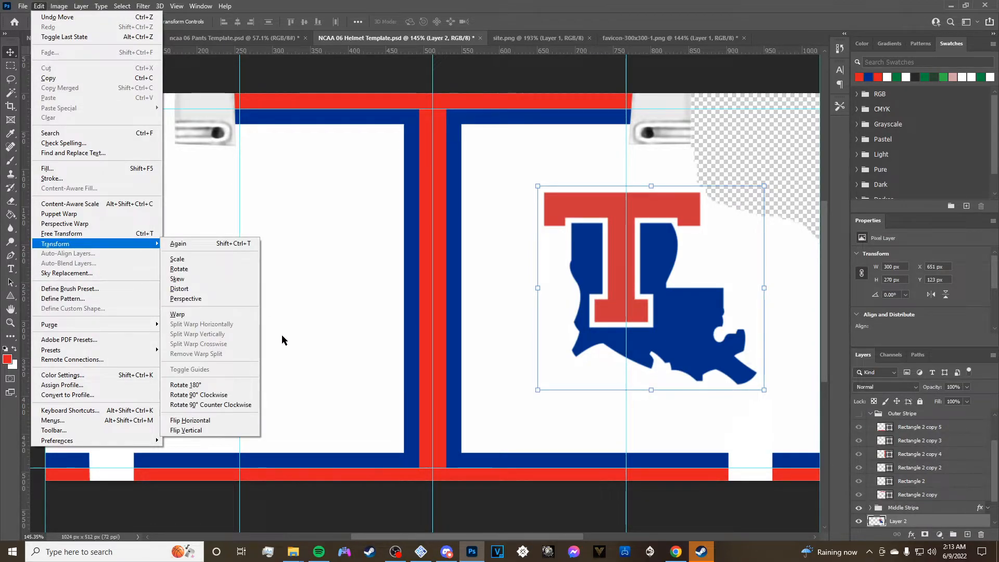
left_click(211, 405)
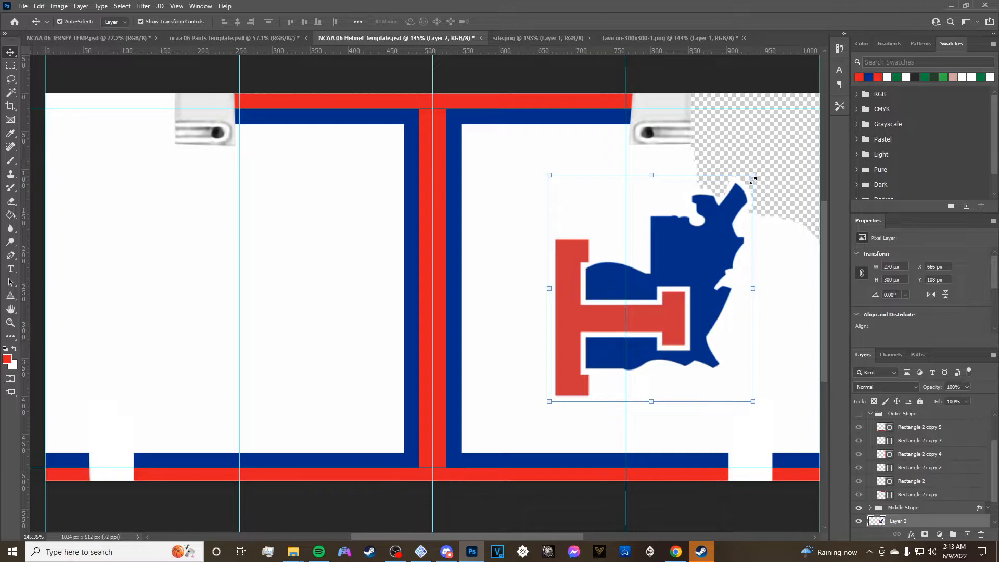
Scale the logo on Layer 2 to 58.16% and centre it on the right-hand helmet half's vertical guide at X 768, Y 256 px.
left_click_drag(753, 176, 669, 277)
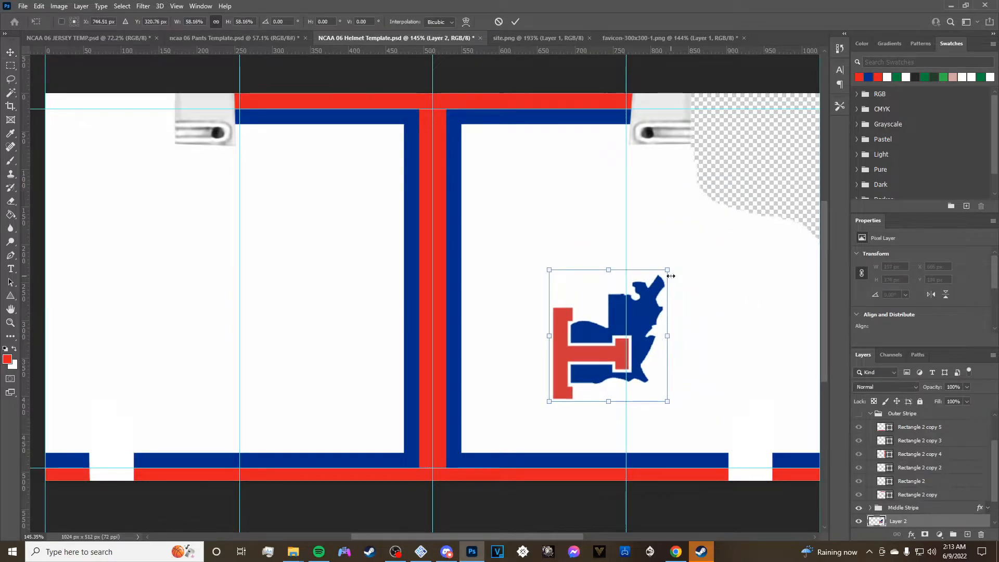
left_click_drag(608, 350, 608, 285)
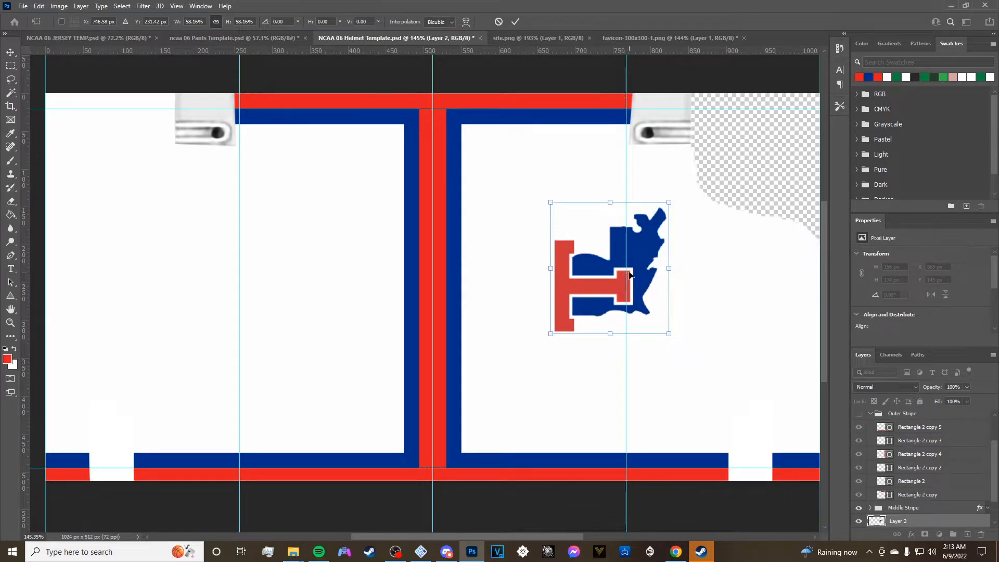
left_click_drag(603, 292, 619, 305)
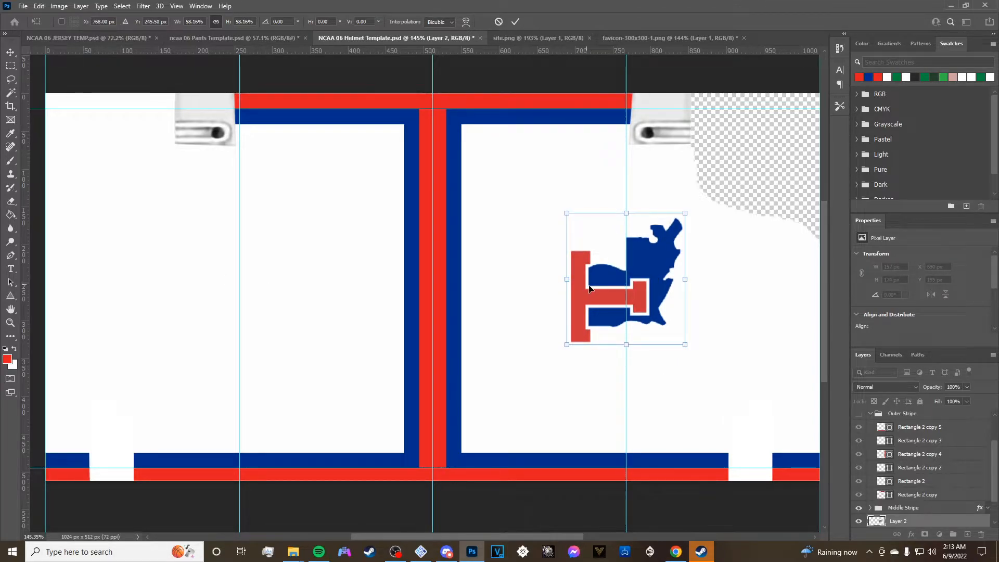
left_click_drag(592, 295, 588, 304)
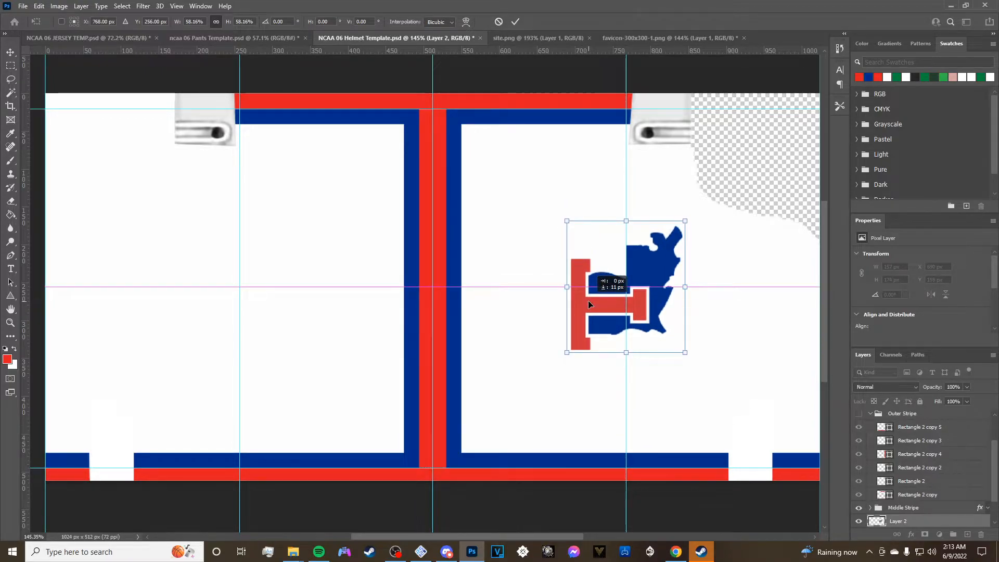
mouse_move(588, 300)
left_mouse_down()
mouse_move(605, 299)
mouse_move(598, 292)
mouse_move(591, 306)
left_mouse_up()
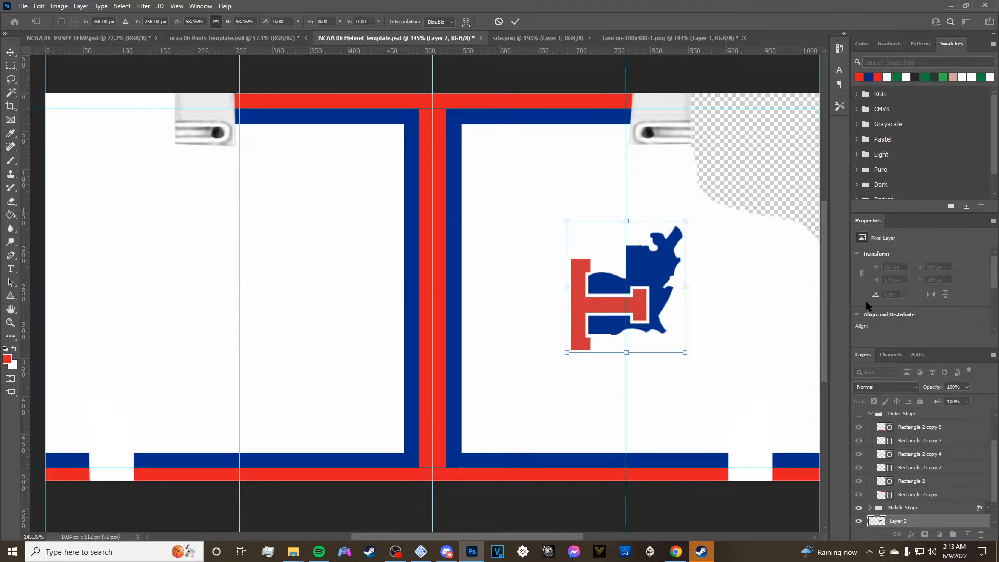
scroll(558, 317, "down", 1)
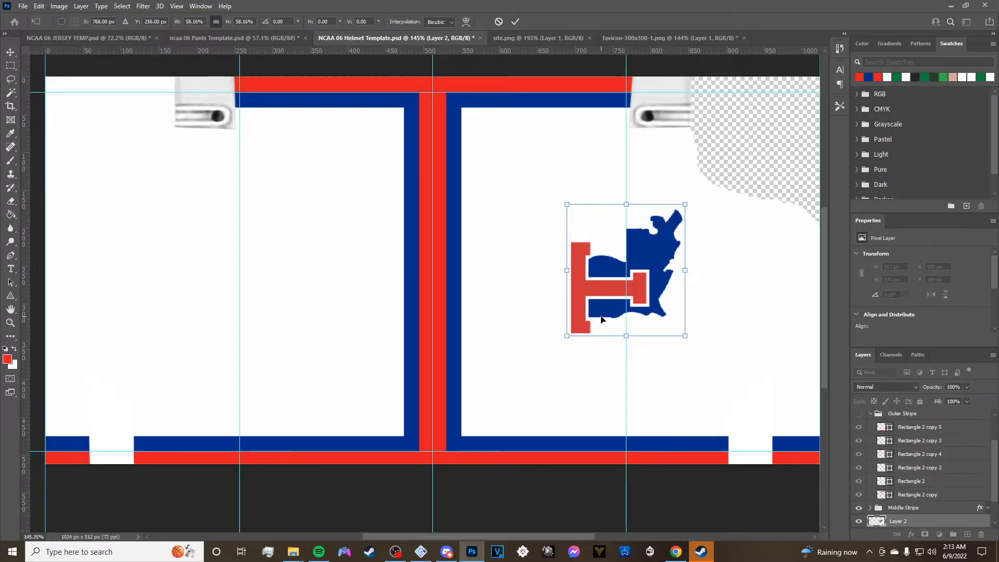
scroll(702, 243, "down", 3)
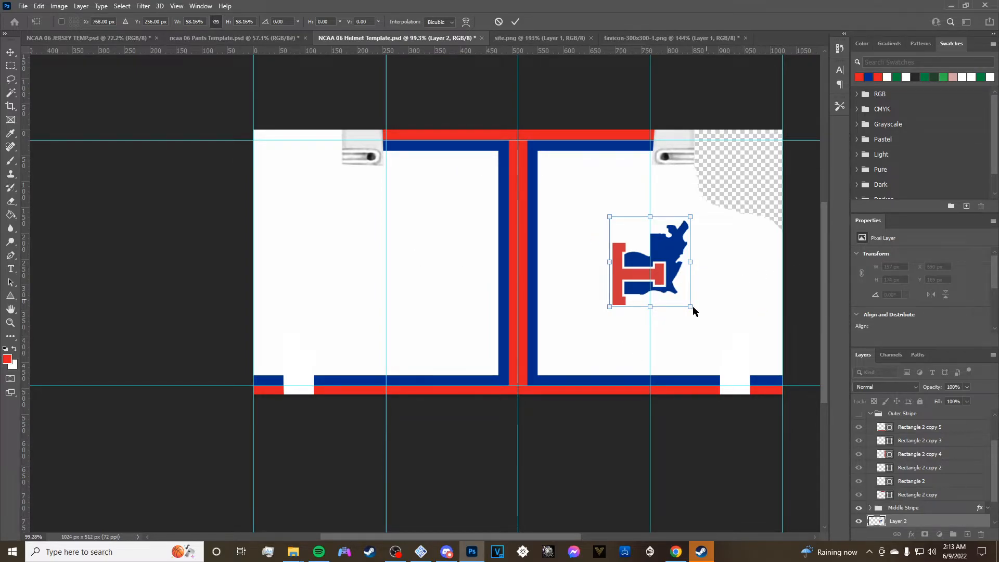
key("Return")
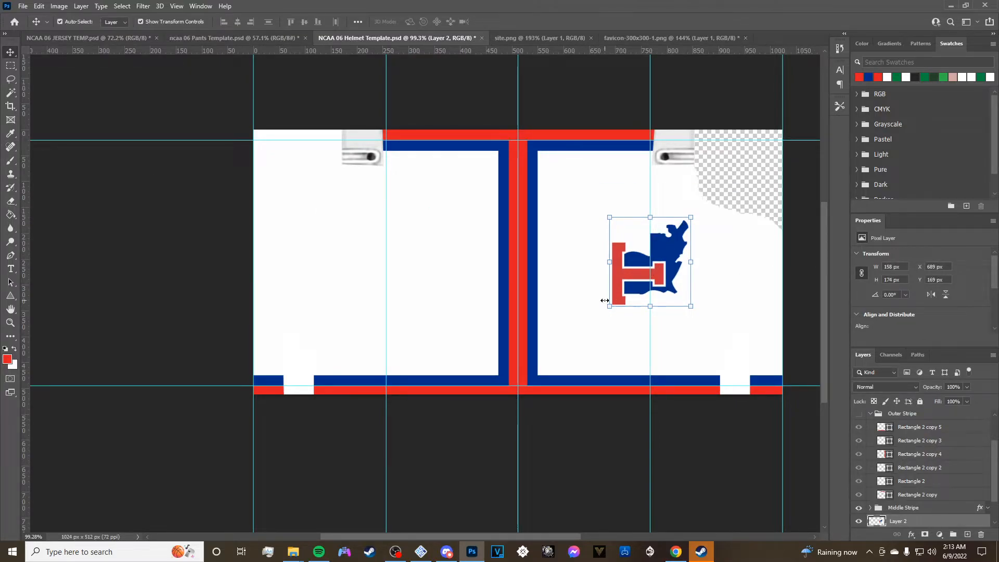
Enlarge the logo to about 188 × 207 px and re-centre it on the right-hand half's vertical guide.
left_click_drag(610, 306, 598, 319)
left_click_drag(663, 283, 669, 284)
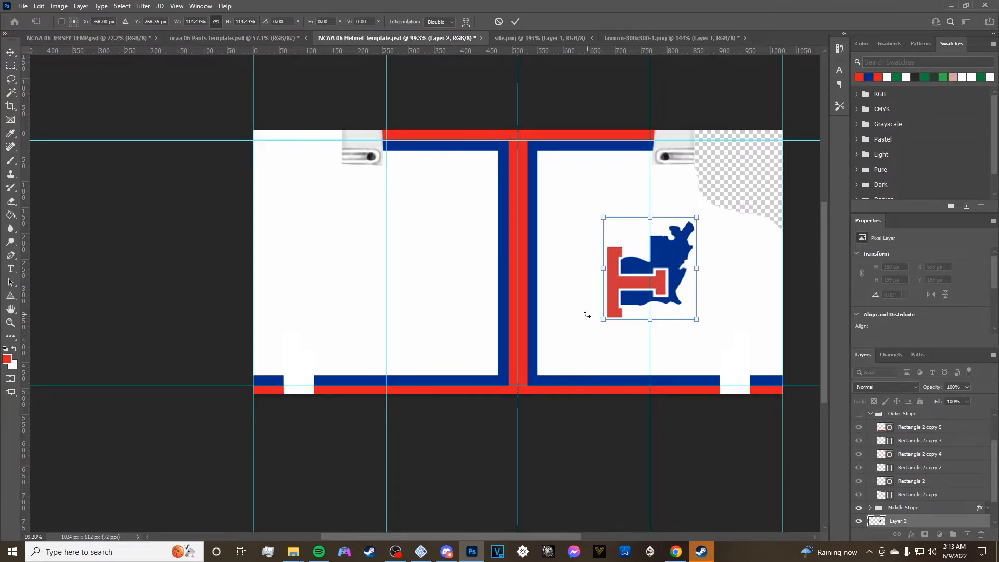
left_click_drag(602, 320, 600, 323)
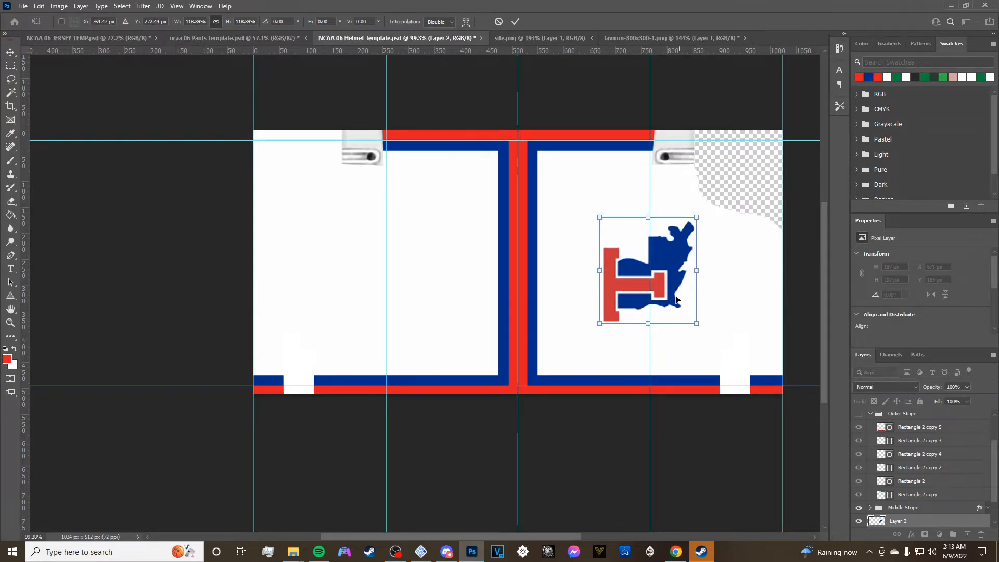
left_click_drag(669, 289, 670, 288)
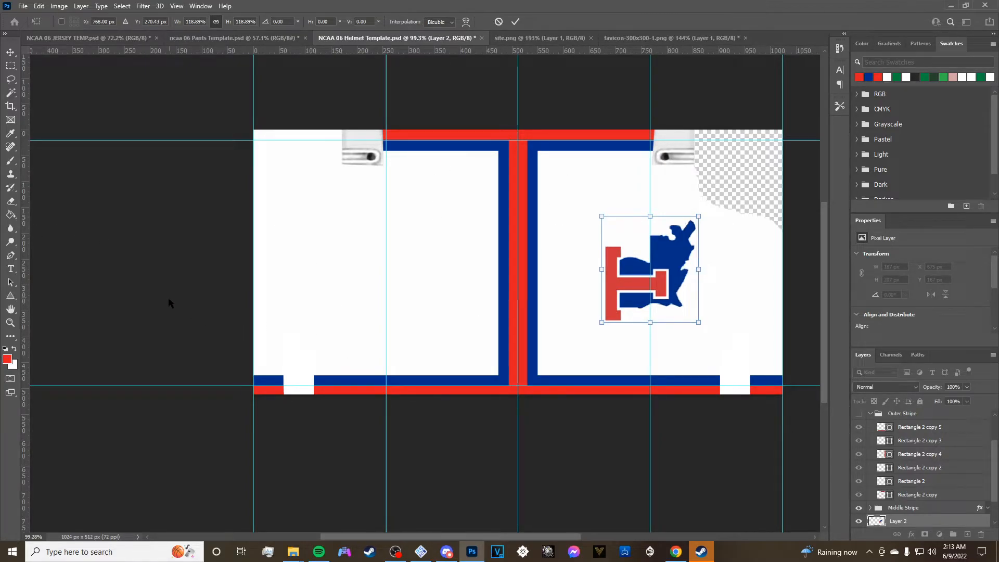
key("Return")
Duplicate the logo layer, then rotate Layer 2 by 180° and centre it on the left-hand helmet half's vertical guide.
scroll(544, 318, "up", 1)
scroll(544, 318, "up", 1)
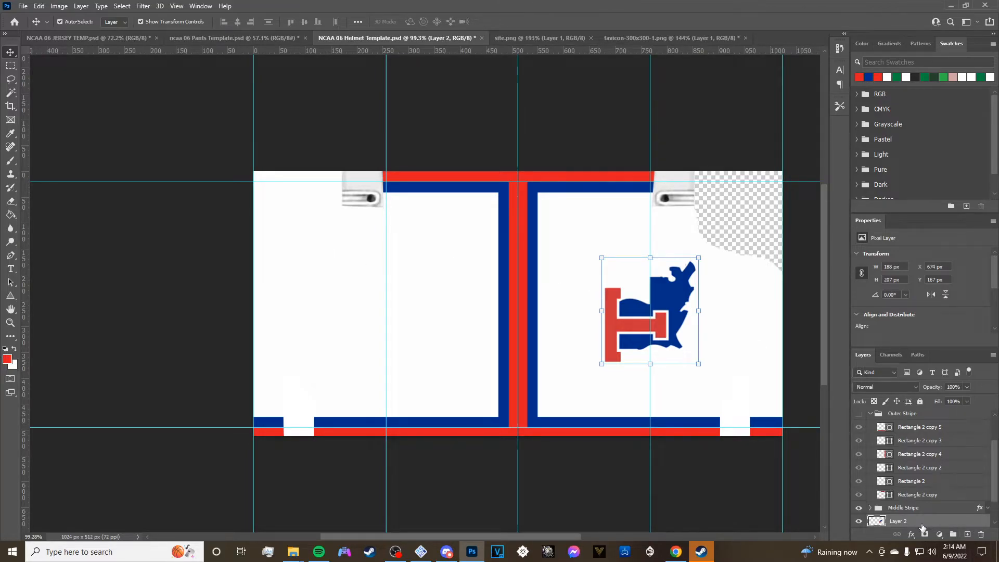
key("ctrl+j")
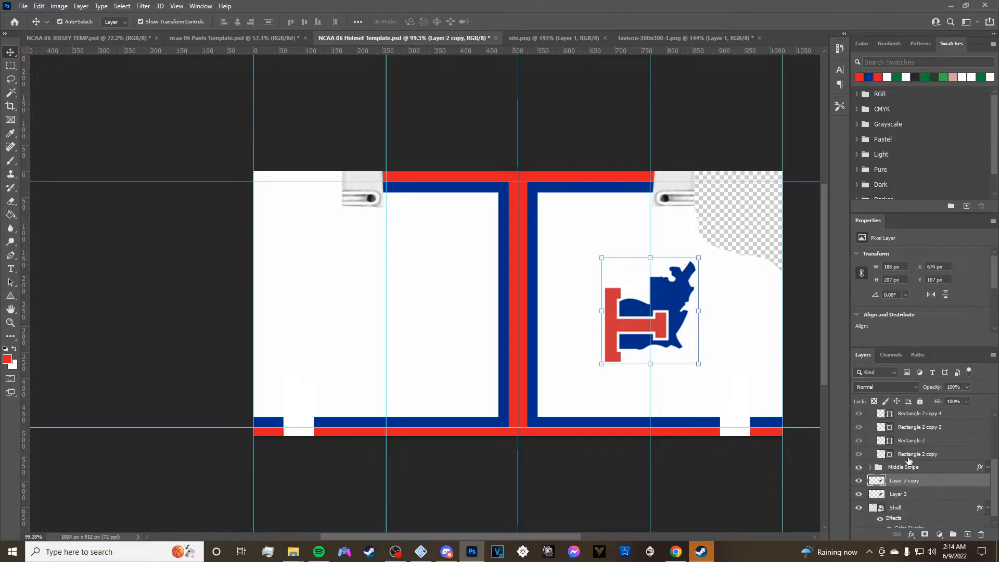
left_click(895, 488)
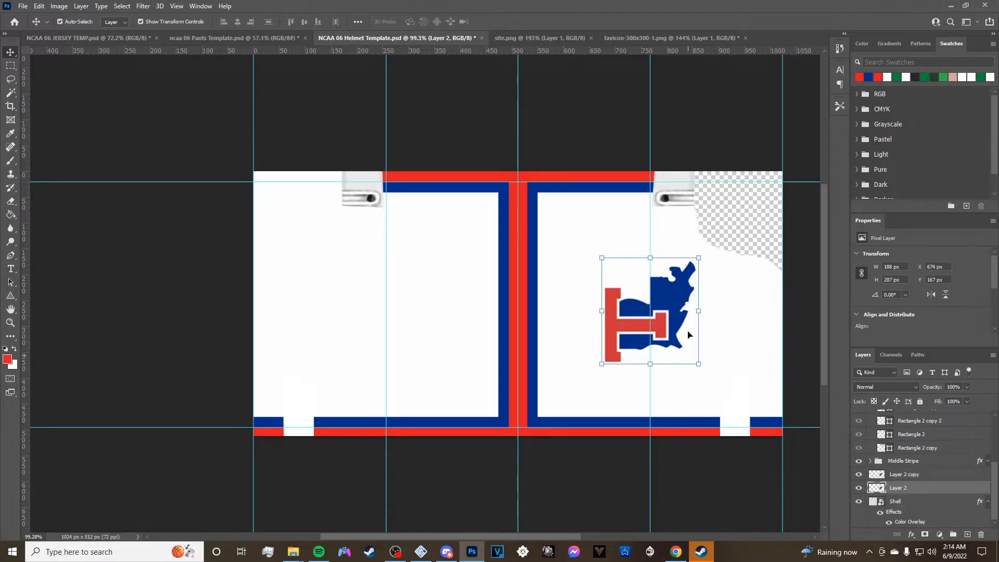
left_click(22, 5)
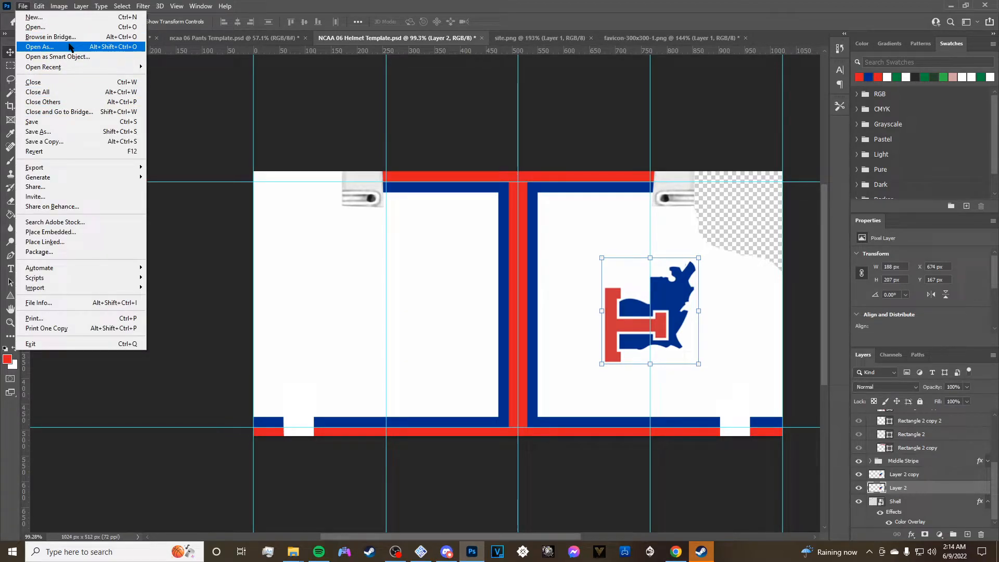
mouse_move(43, 8)
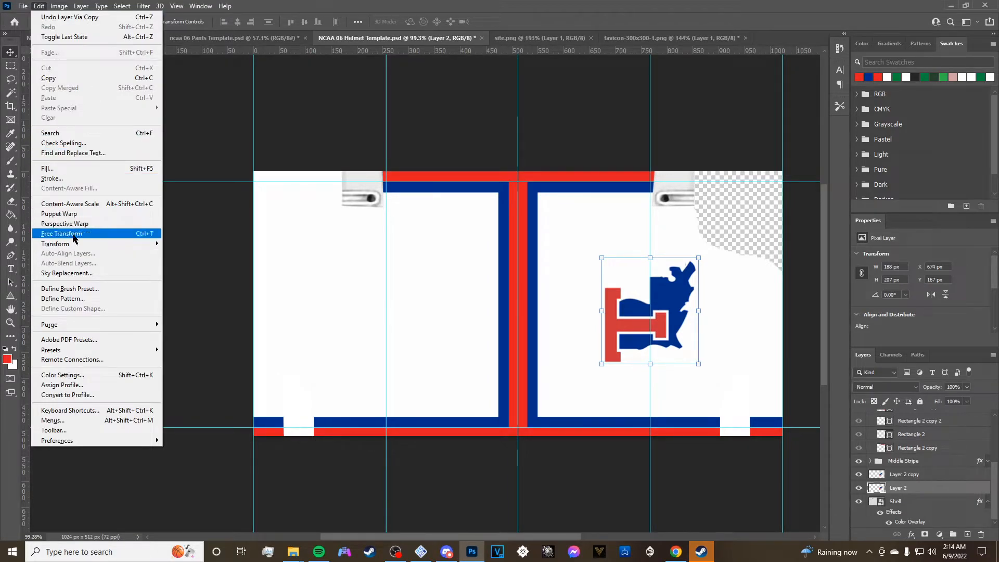
mouse_move(58, 246)
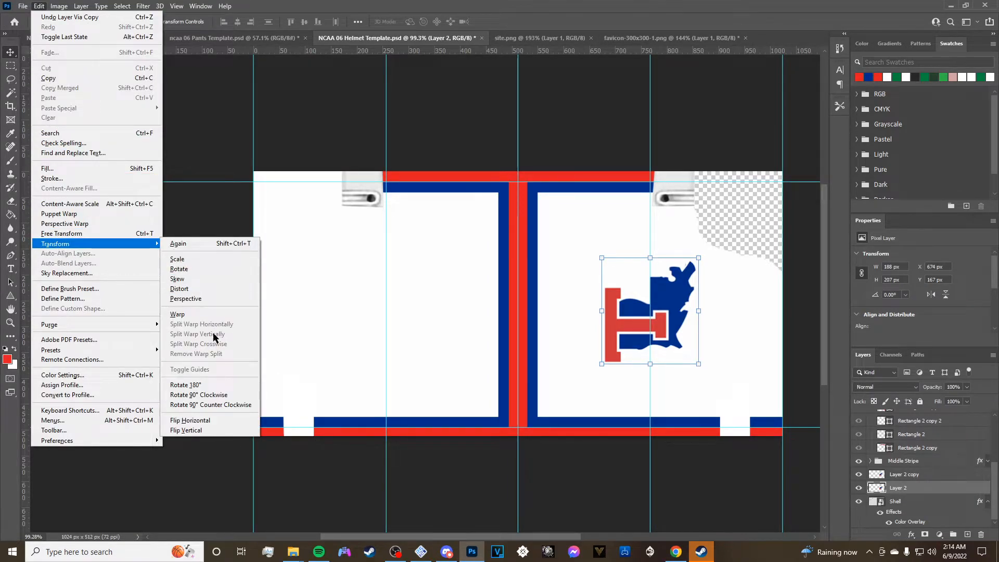
left_click(208, 385)
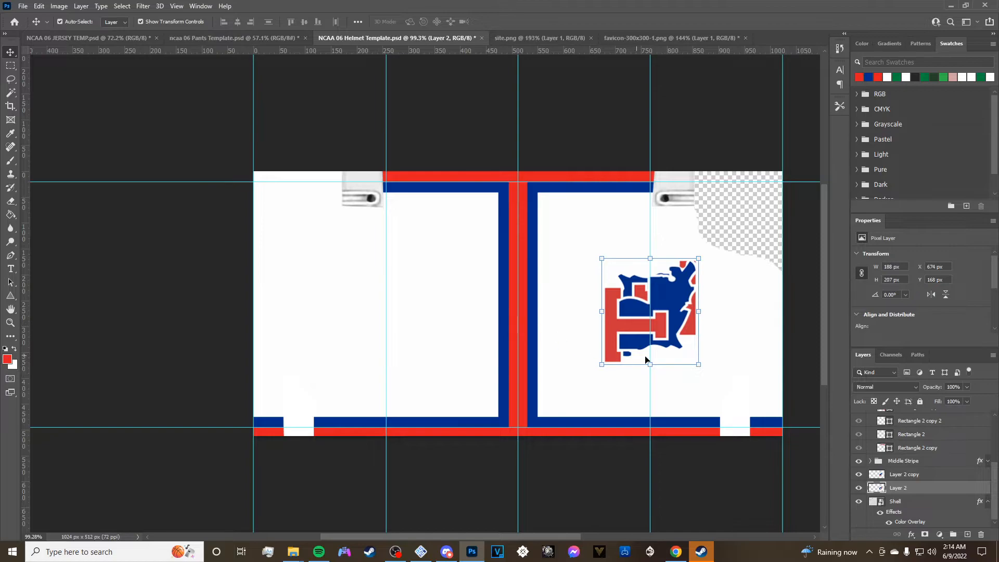
left_click_drag(640, 293, 401, 298)
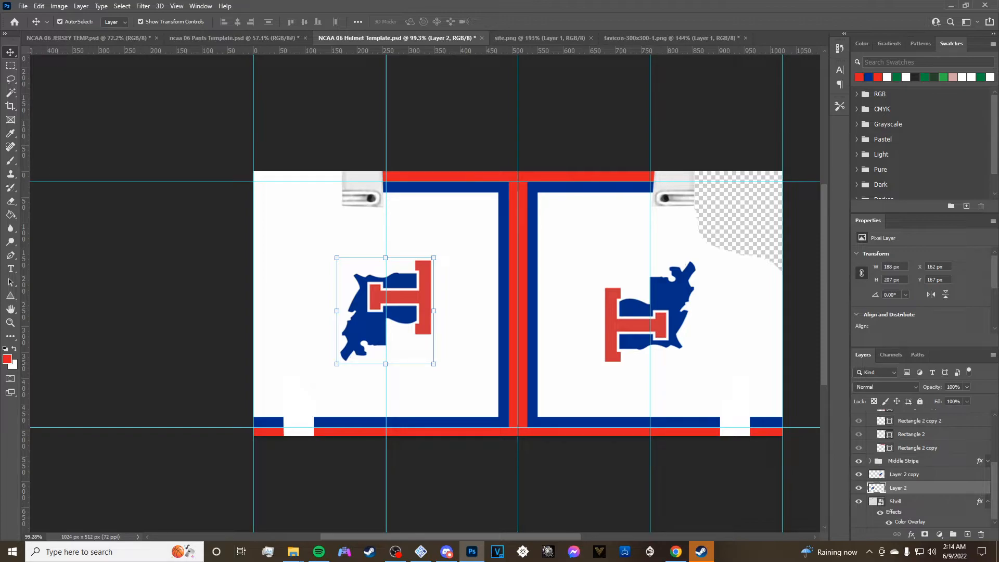
left_click(592, 456)
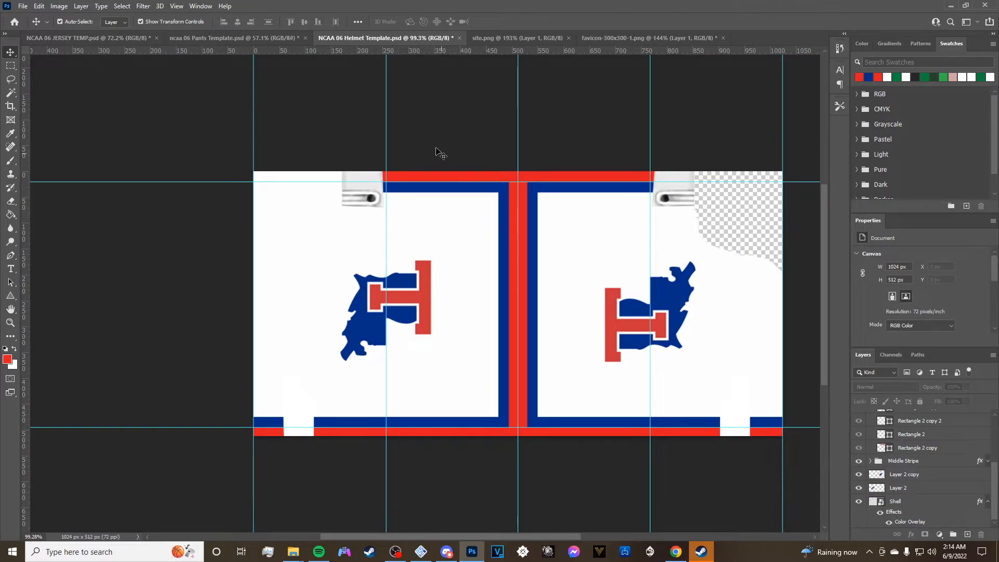
Set up a PNG copy of the helmet template for saving in the La Tech folder.
left_click(23, 6)
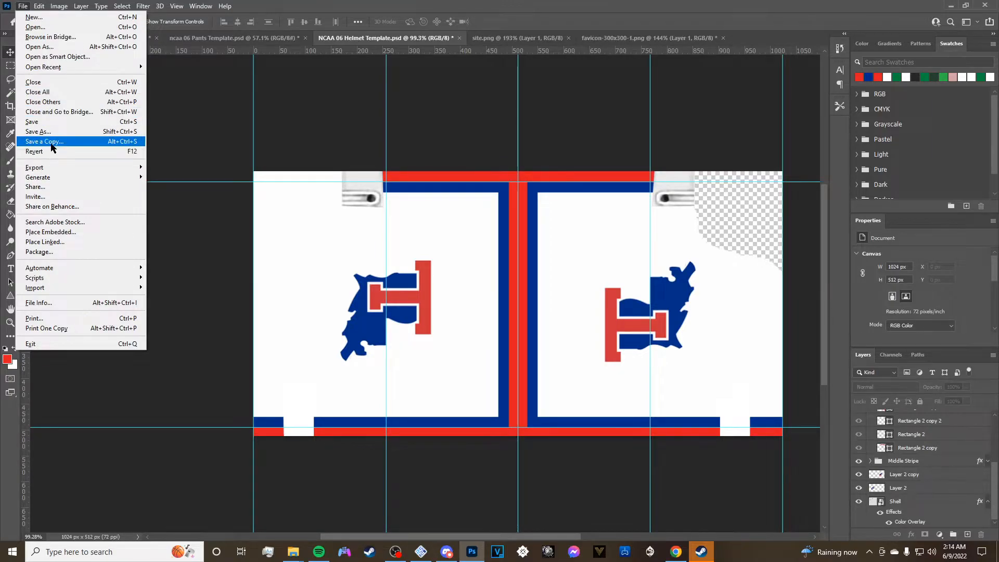
left_click(31, 142)
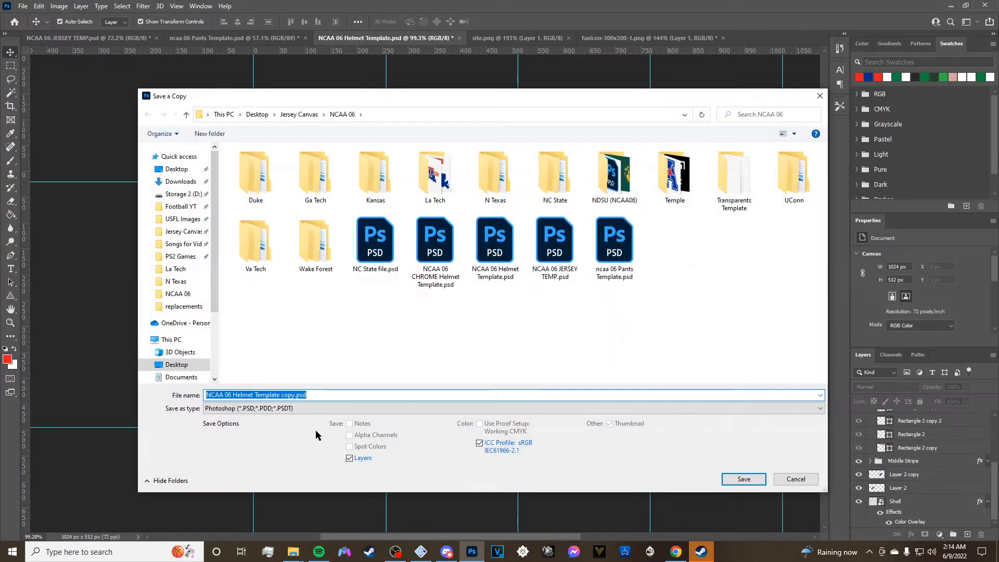
left_click(324, 408)
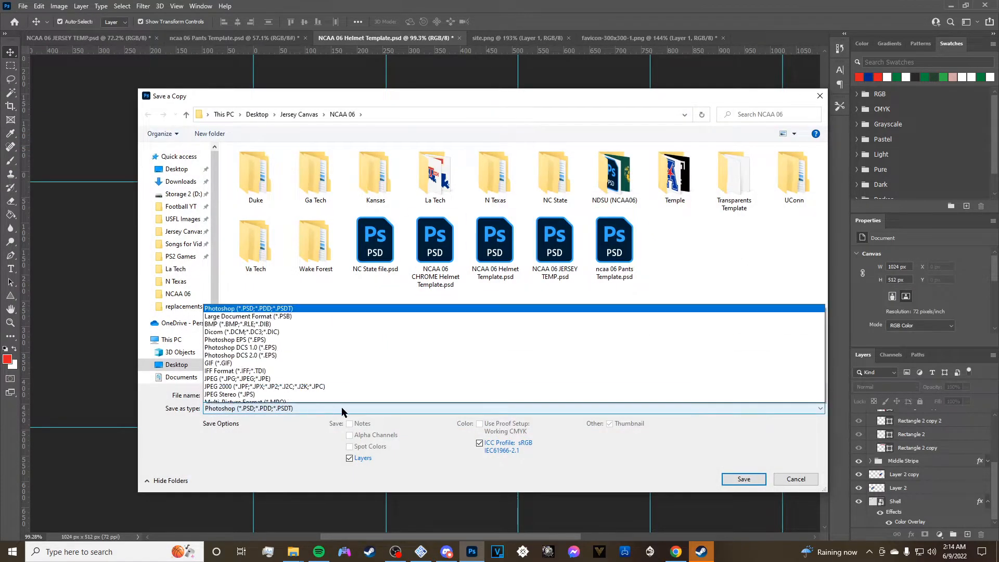
left_click(269, 367)
left_click(442, 185)
double_click(441, 199)
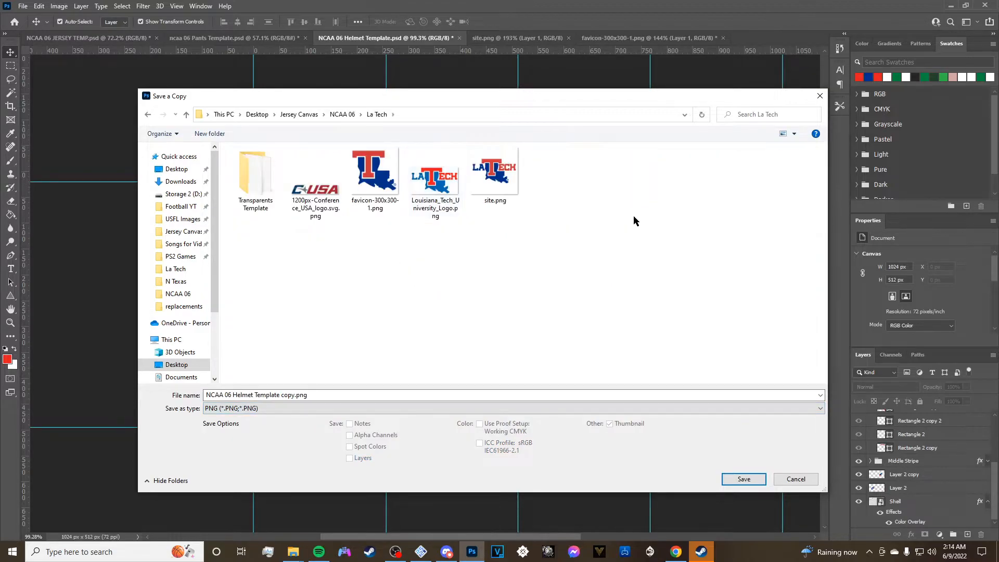
Create a folder named White Helmet inside the La Tech folder.
right_click(636, 307)
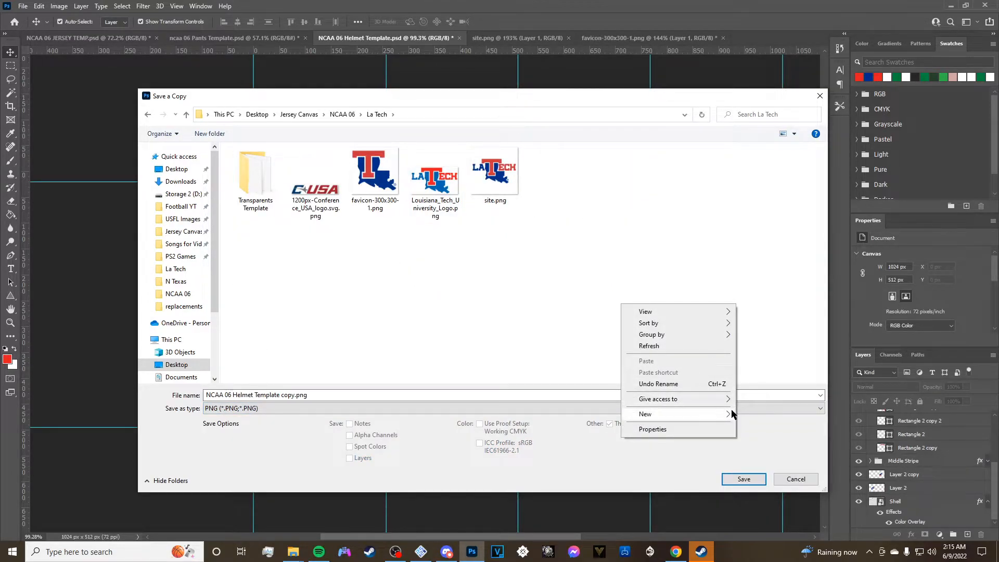
mouse_move(727, 414)
left_click(760, 416)
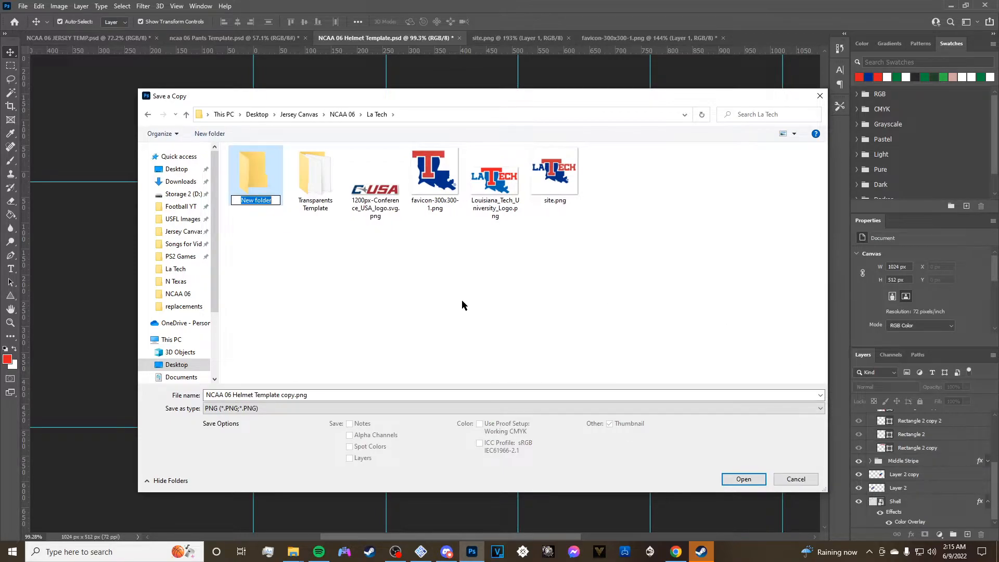
left_click(314, 251)
left_click(257, 204)
left_click(257, 201)
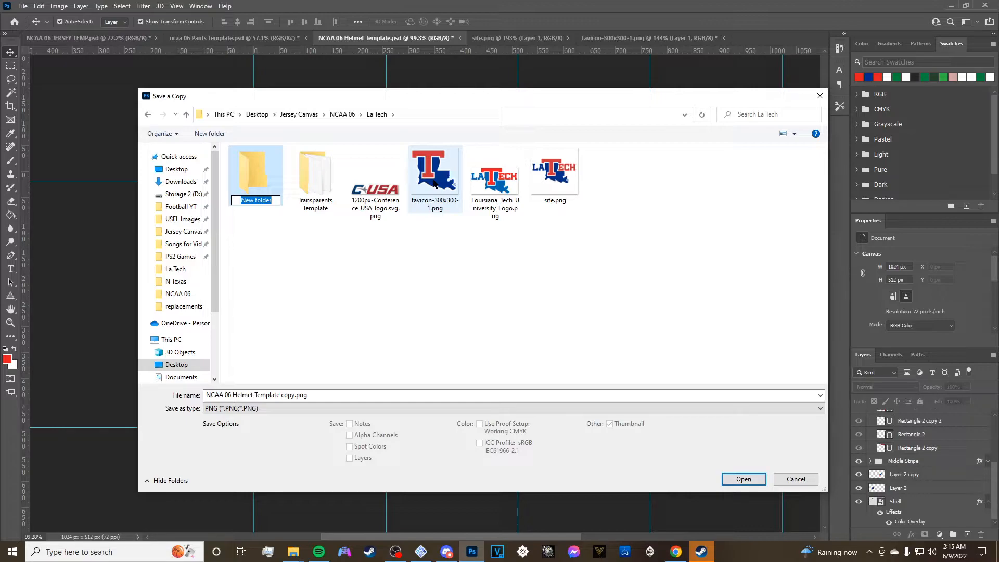
type("White Helmet")
key("Return")
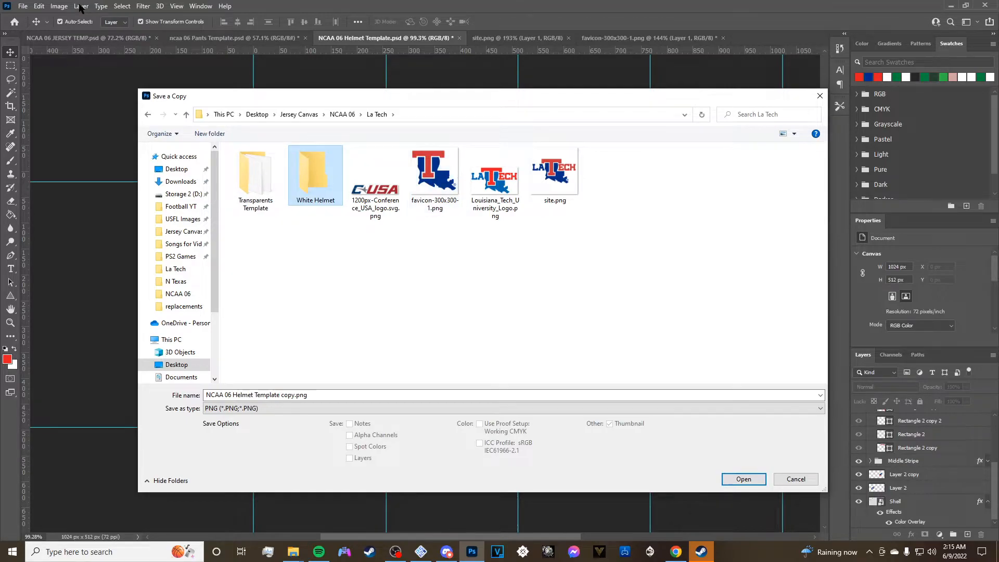
Save the PNG copy of the helmet template in the White Helmet folder with the large file size option.
double_click(325, 190)
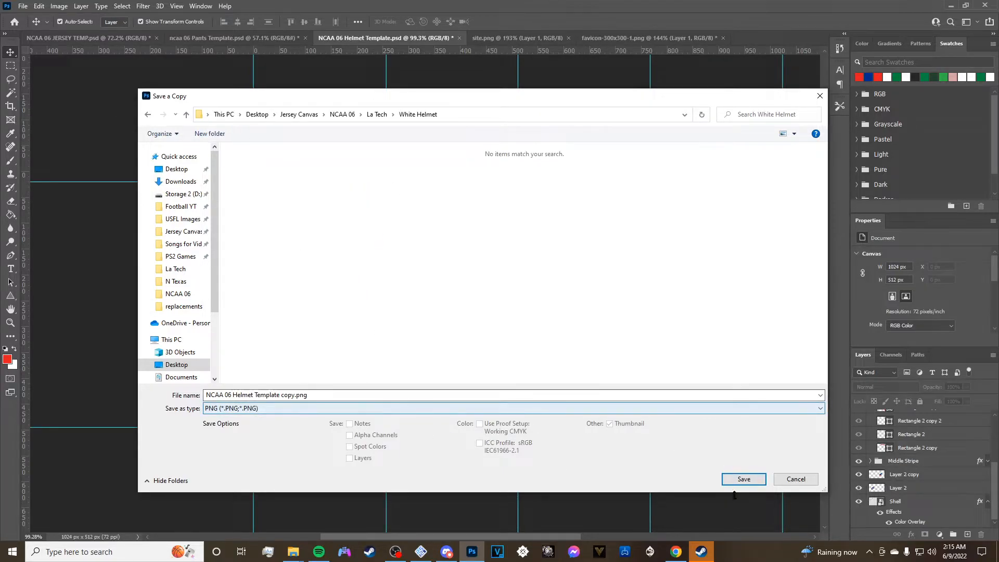
left_click(741, 478)
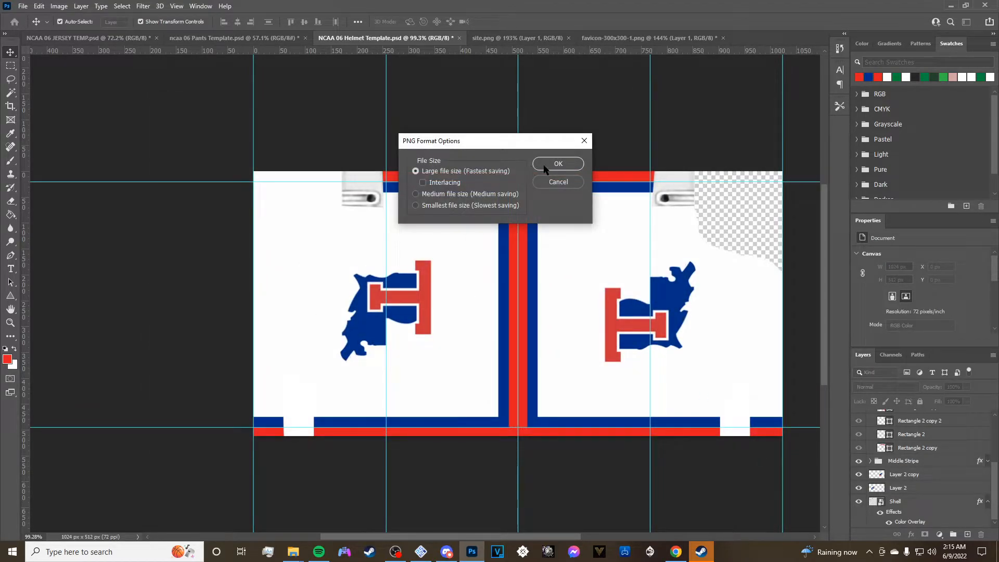
left_click(552, 165)
Review the open pants and jersey templates, ending on the pants template.
left_click(285, 38)
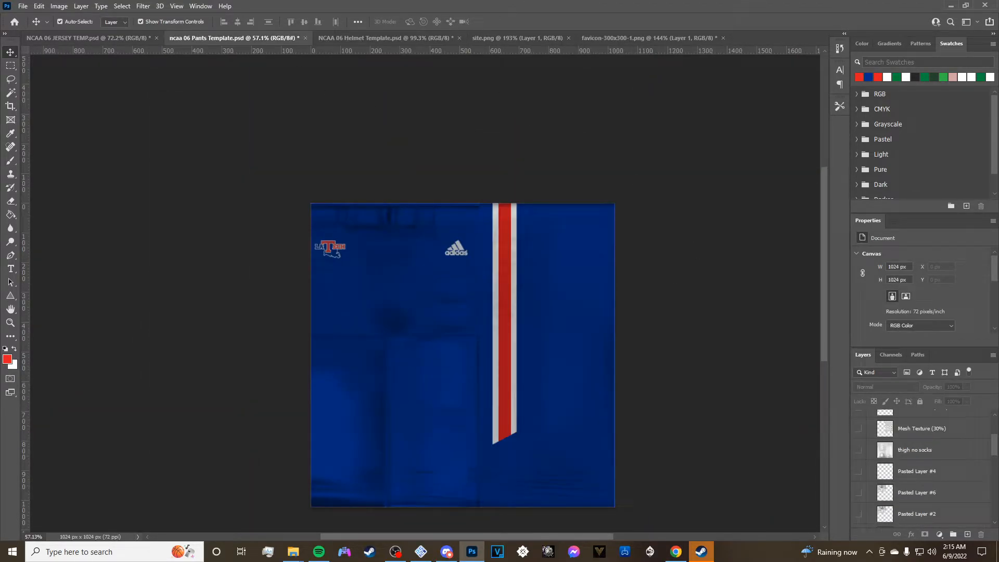
left_click(96, 39)
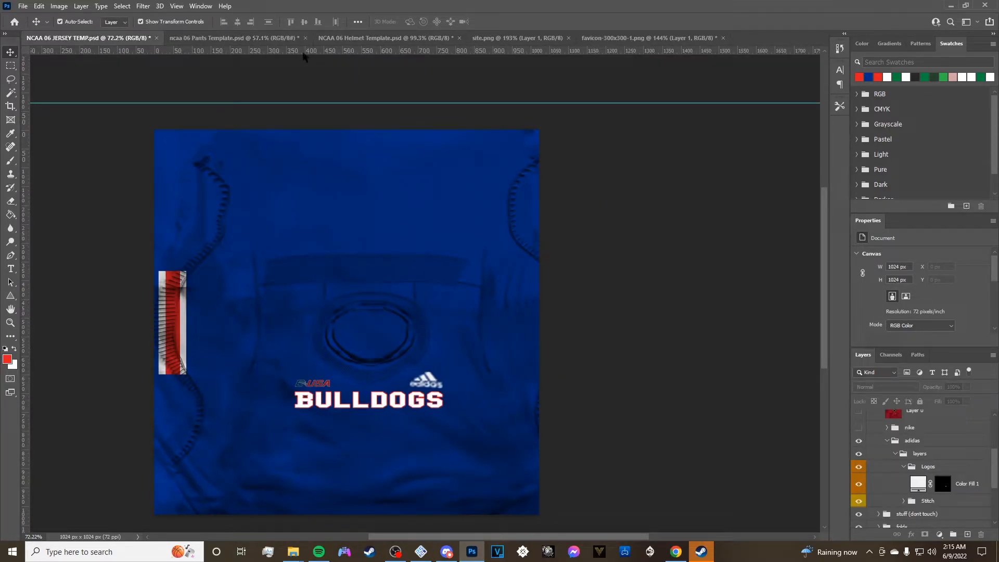
left_click(293, 39)
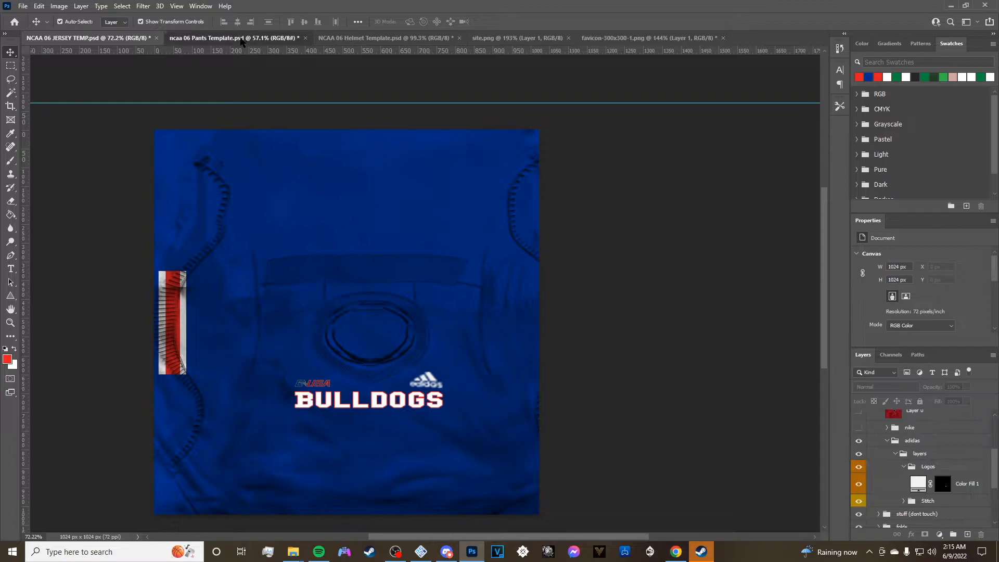
left_click(111, 39)
left_click(214, 38)
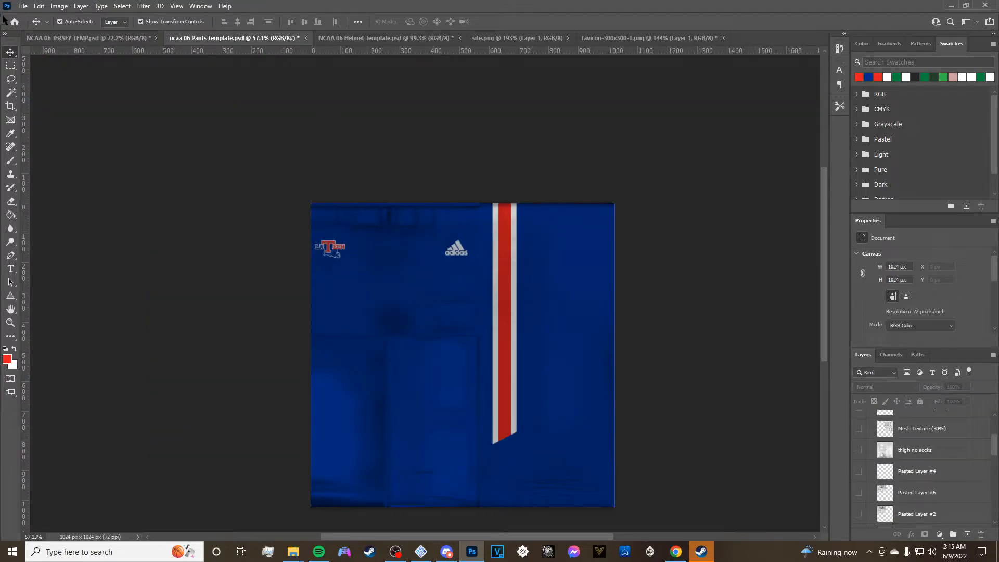
left_click(23, 6)
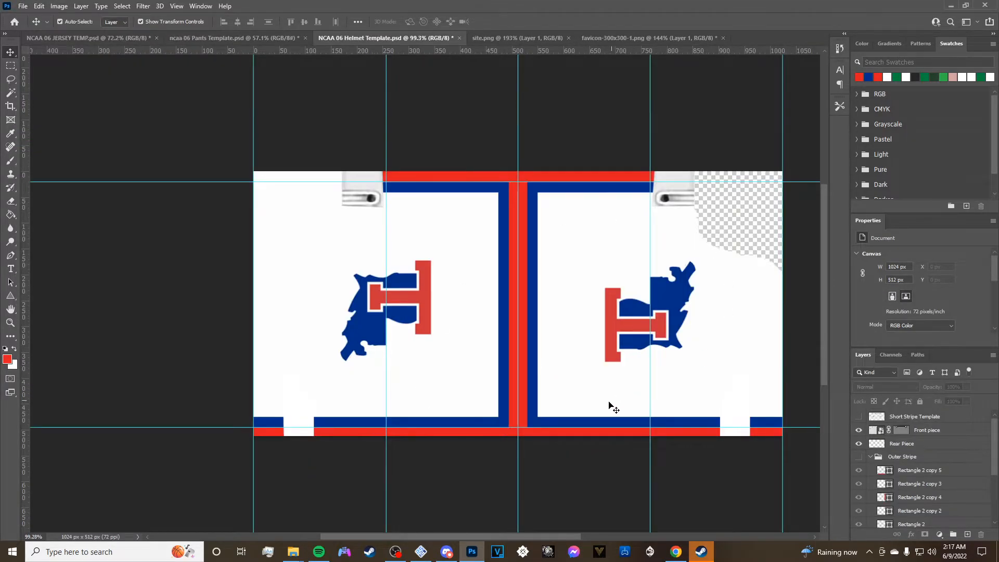
Hide both logo layers, Layer 2 and Layer 2 copy, on the helmet template.
left_click(747, 396)
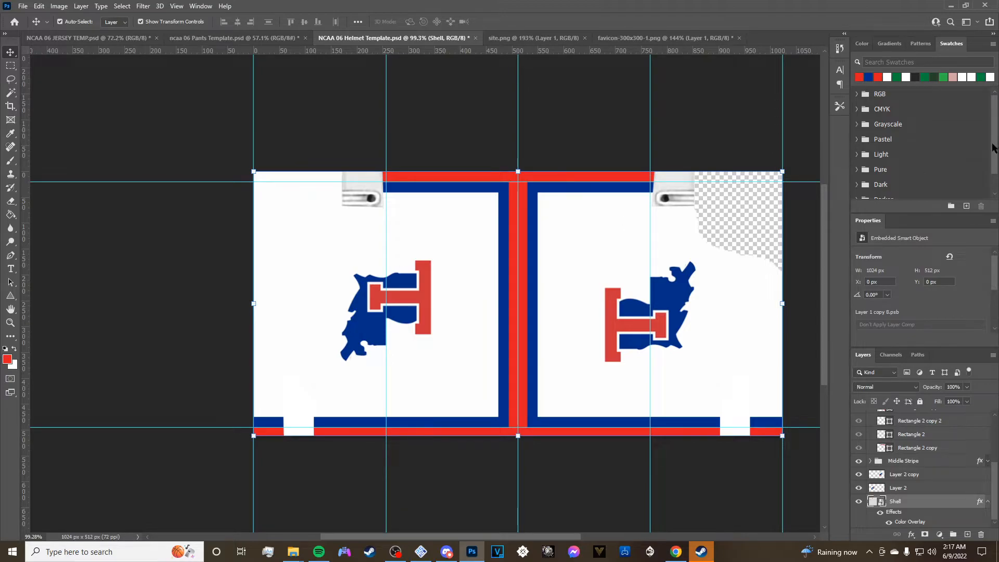
left_click(24, 7)
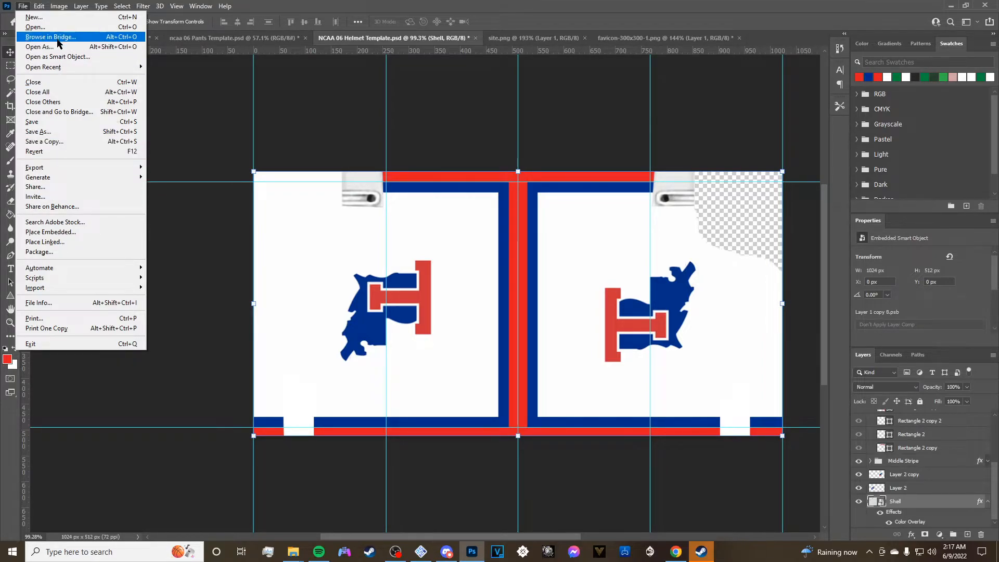
left_click(897, 474)
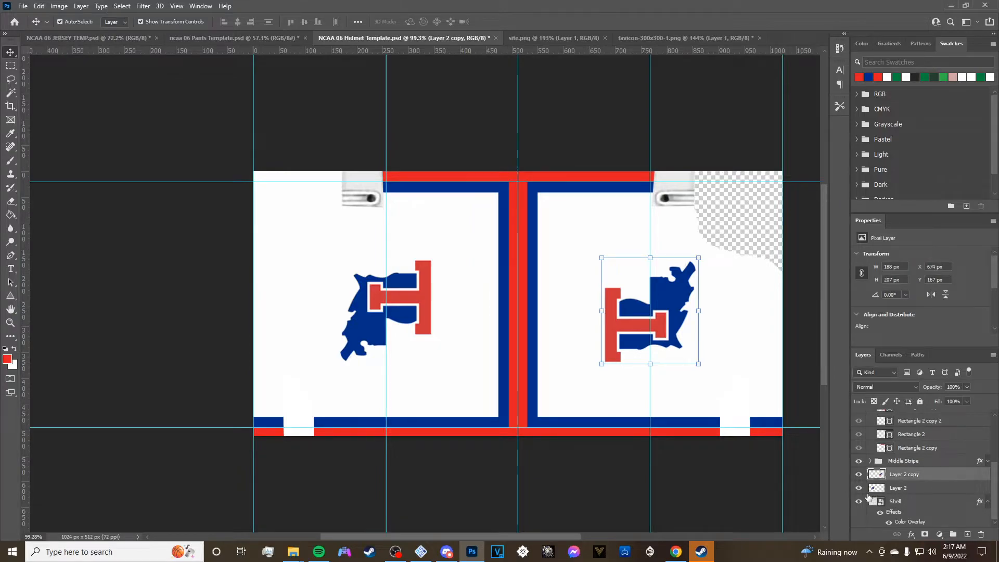
left_click(859, 487)
left_click(859, 474)
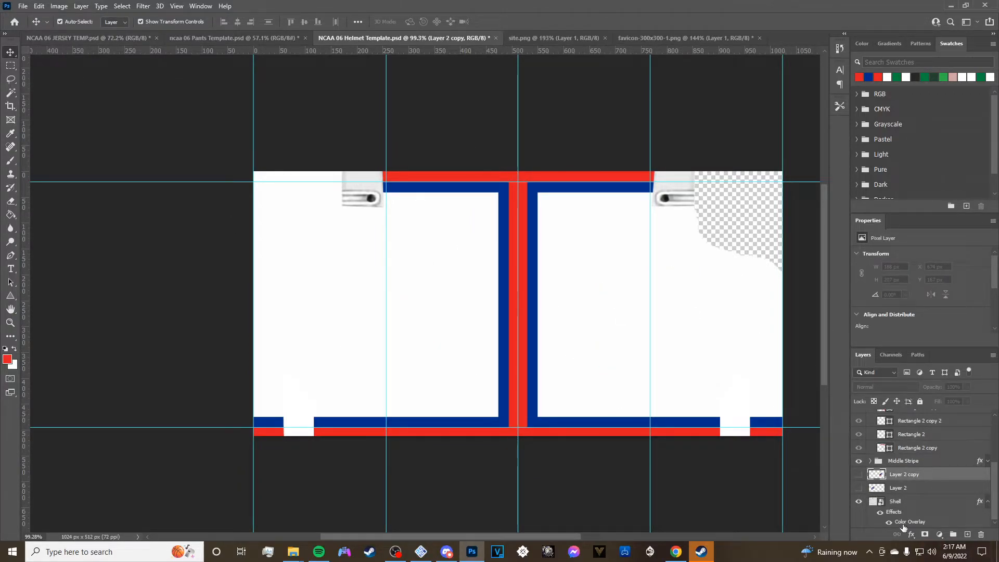
Collapse the Outer Stripe group and hide the Middle Stripe group to leave the helmet without stripes.
scroll(903, 523, "up", 6)
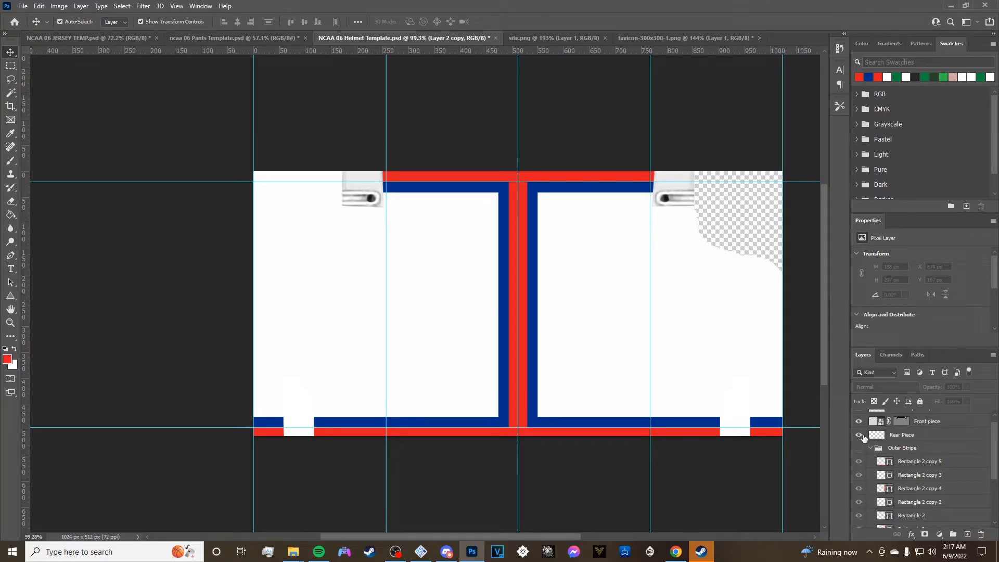
scroll(859, 460, "up", 1)
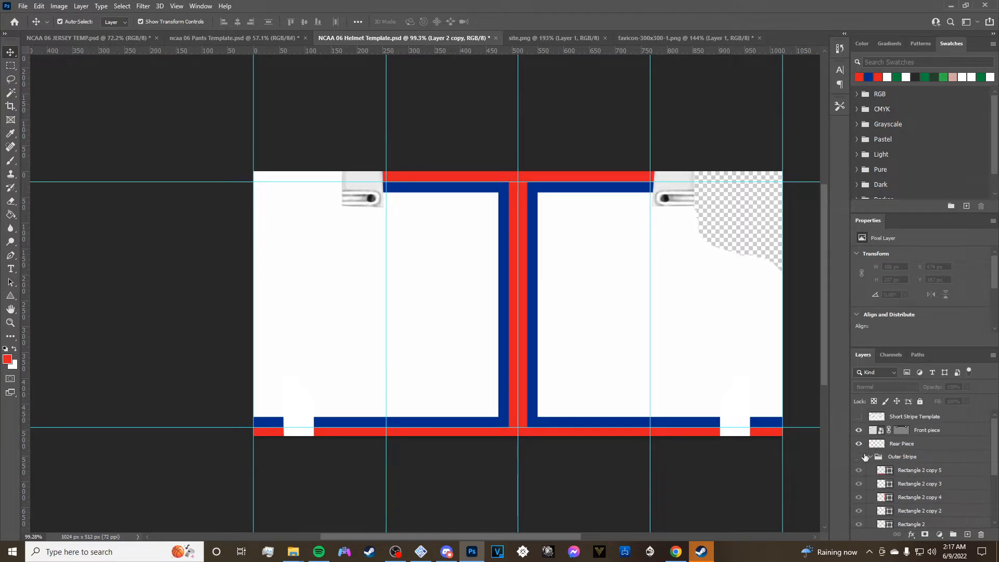
scroll(864, 453, "down", 2)
scroll(872, 419, "down", 1)
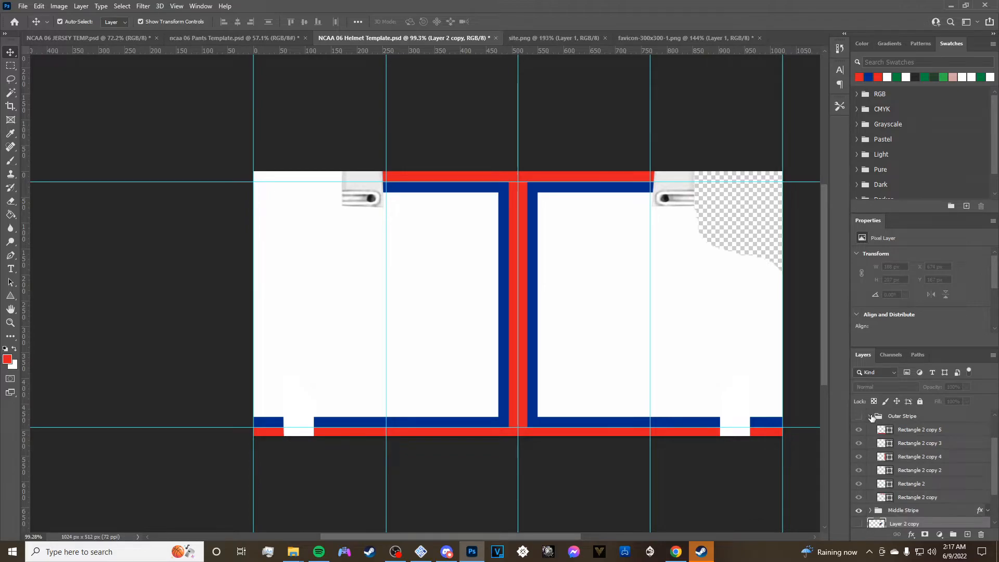
left_click(872, 417)
scroll(872, 442, "up", 3)
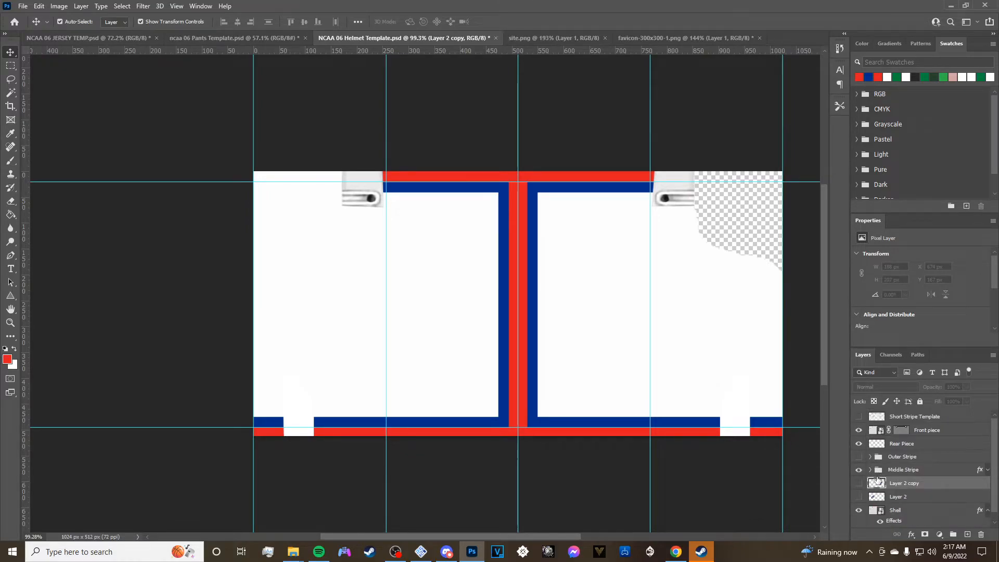
left_click(859, 471)
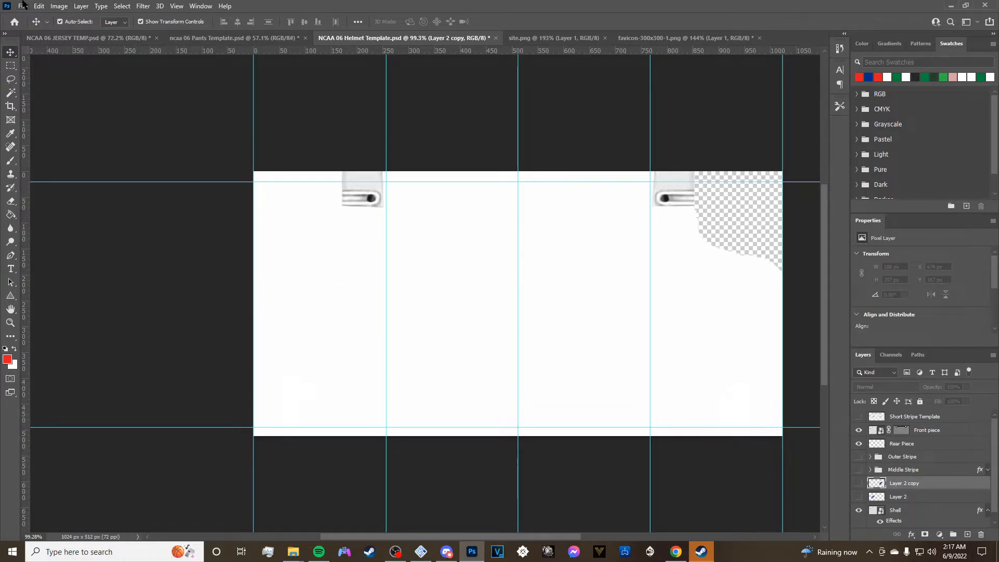
Open the shinyhelmets.png image and select the entire brushed-metal texture.
left_click(23, 6)
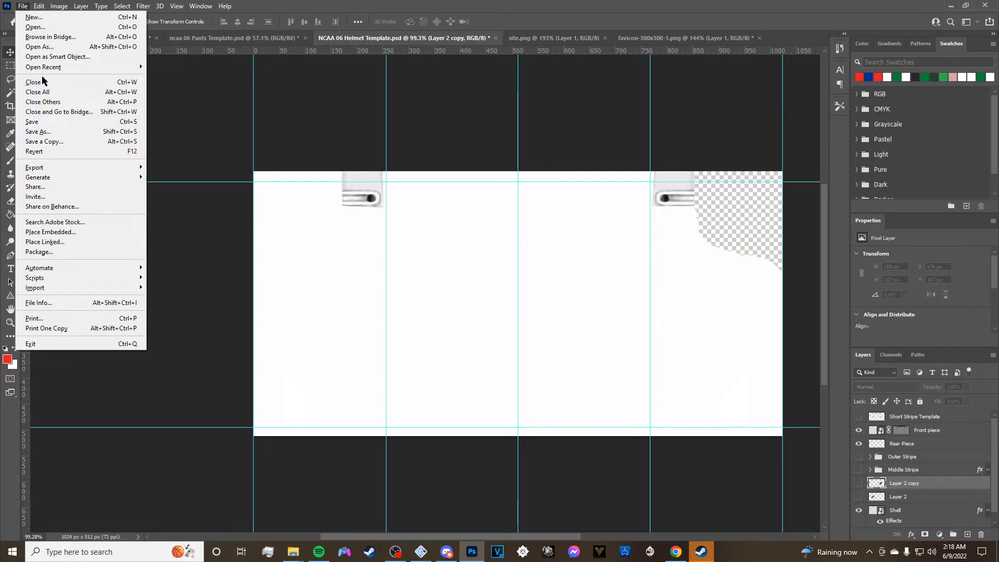
left_click(51, 27)
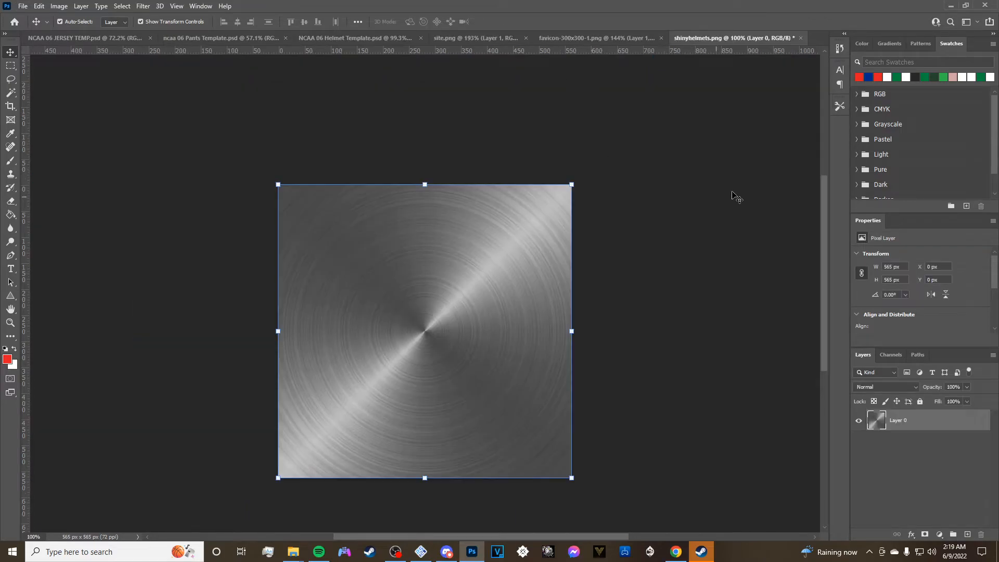
left_click(677, 328)
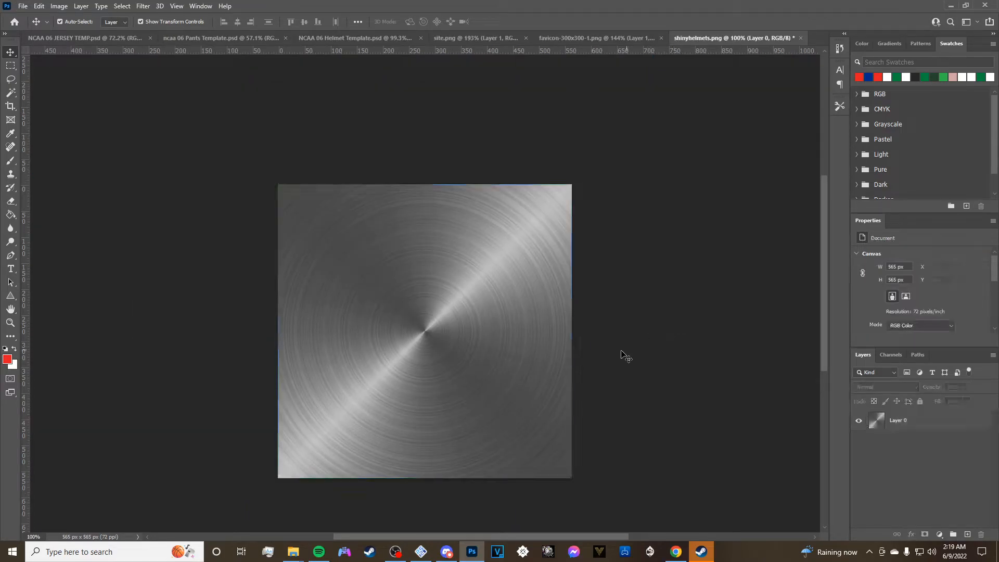
left_click(468, 309)
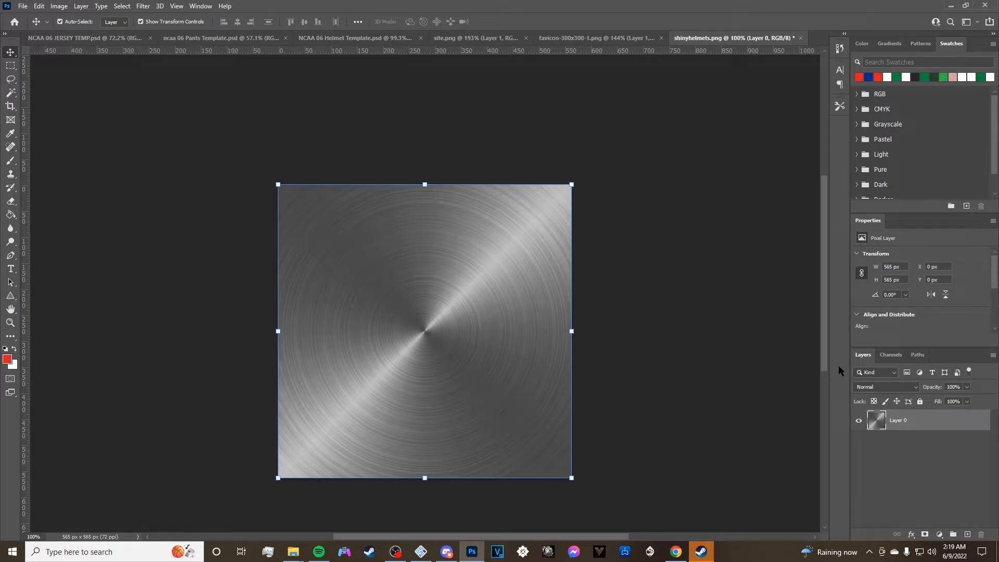
key("ctrl+a")
left_click(253, 234)
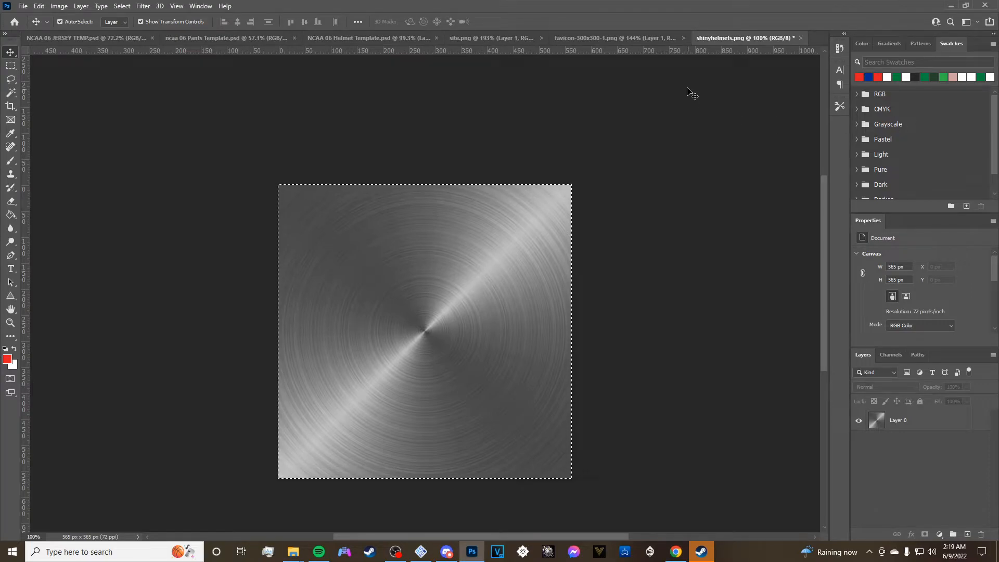
Return to the helmet template and hide the Rear Piece and Front piece layers.
left_click(640, 38)
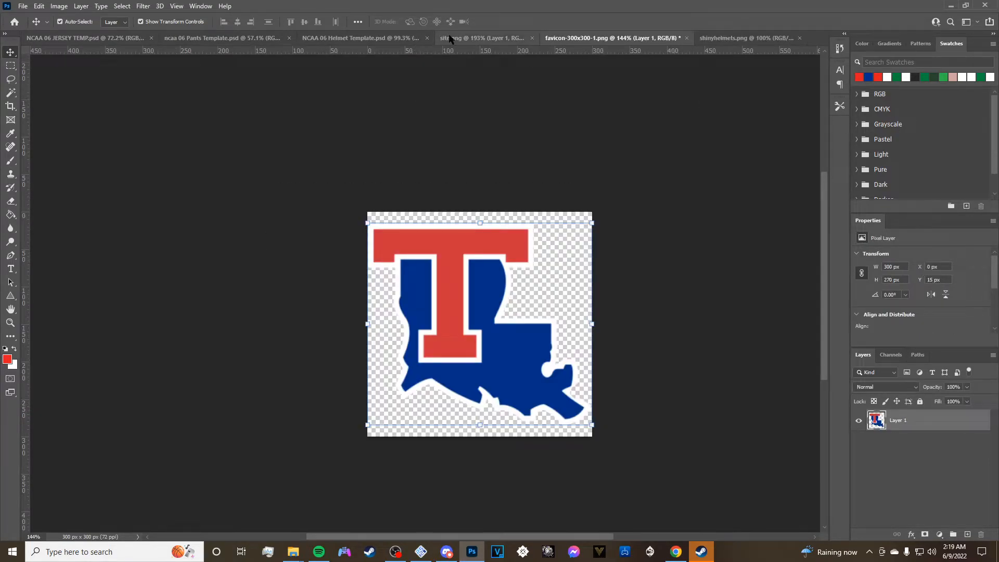
left_click(443, 39)
left_click(377, 38)
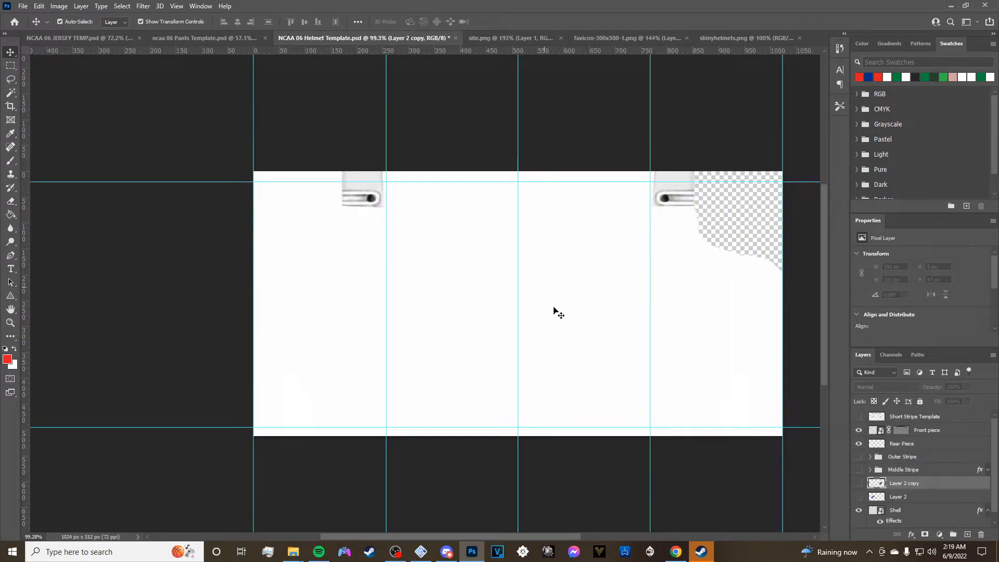
left_click(745, 38)
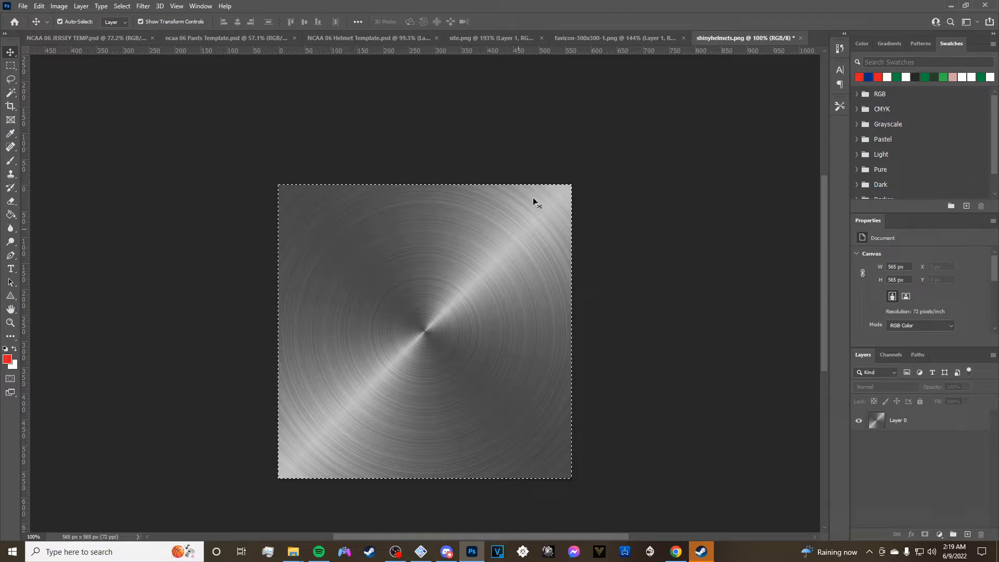
left_click(609, 39)
left_click(489, 41)
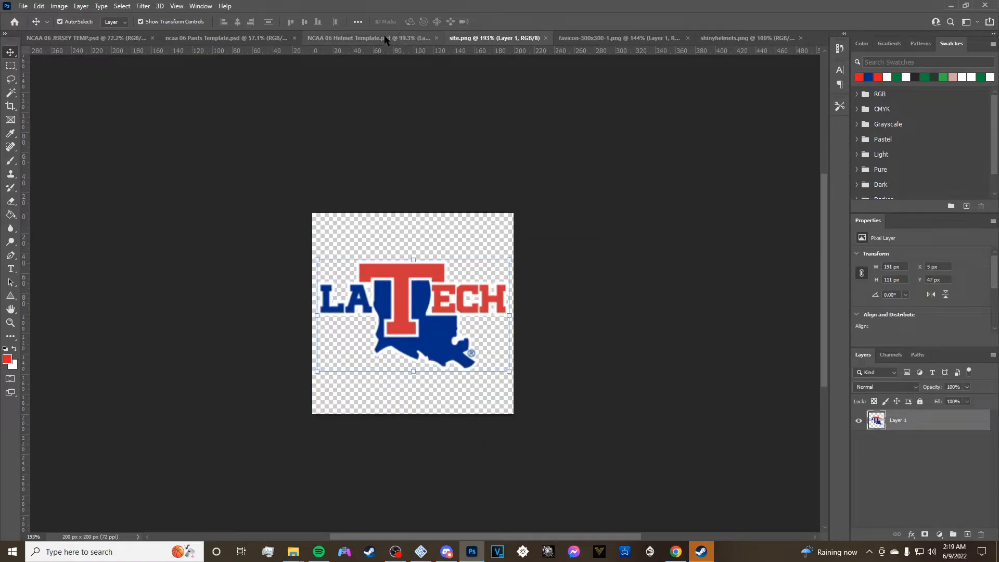
left_click(364, 39)
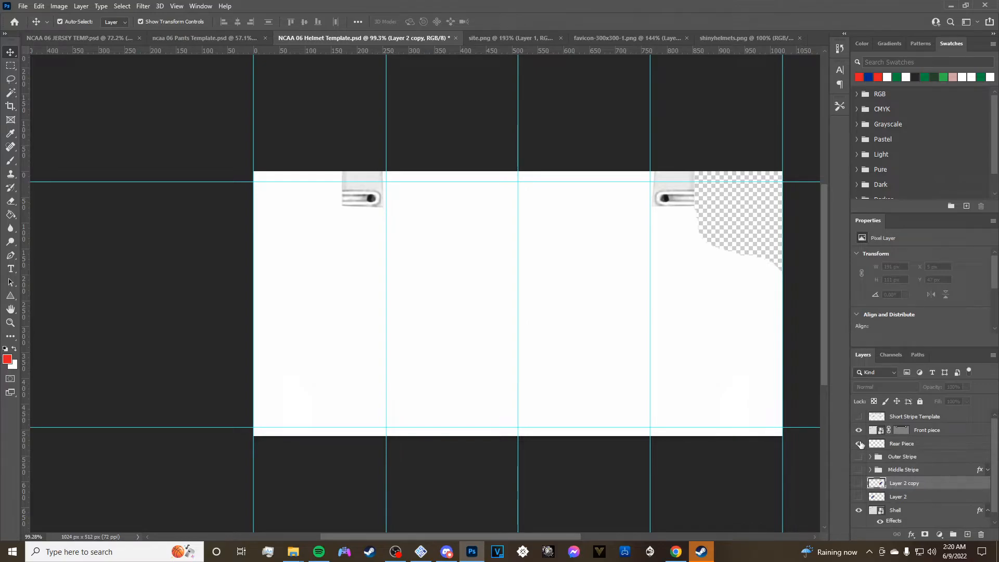
left_click_drag(858, 443, 859, 430)
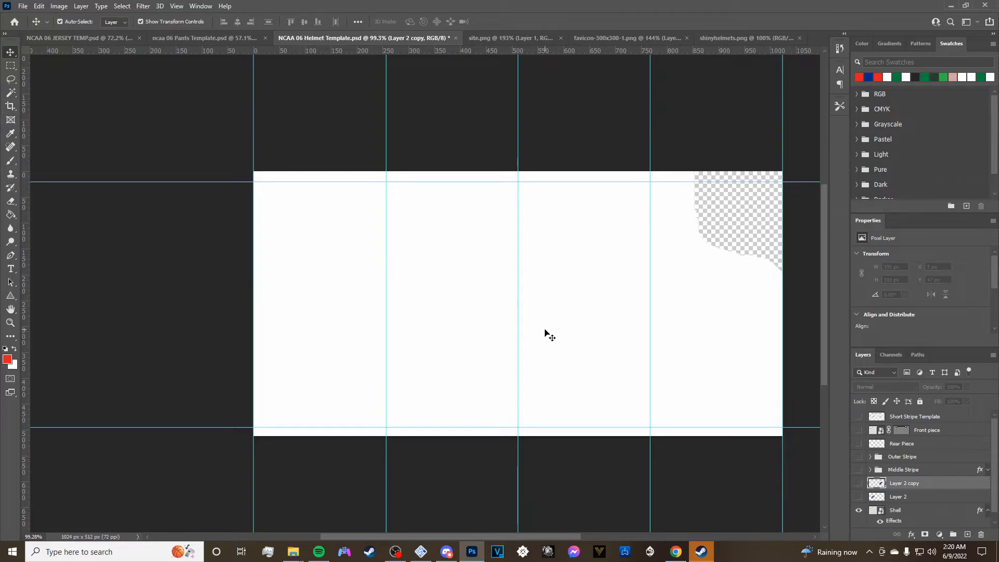
Select the entire canvas of the helmet template.
key("ctrl")
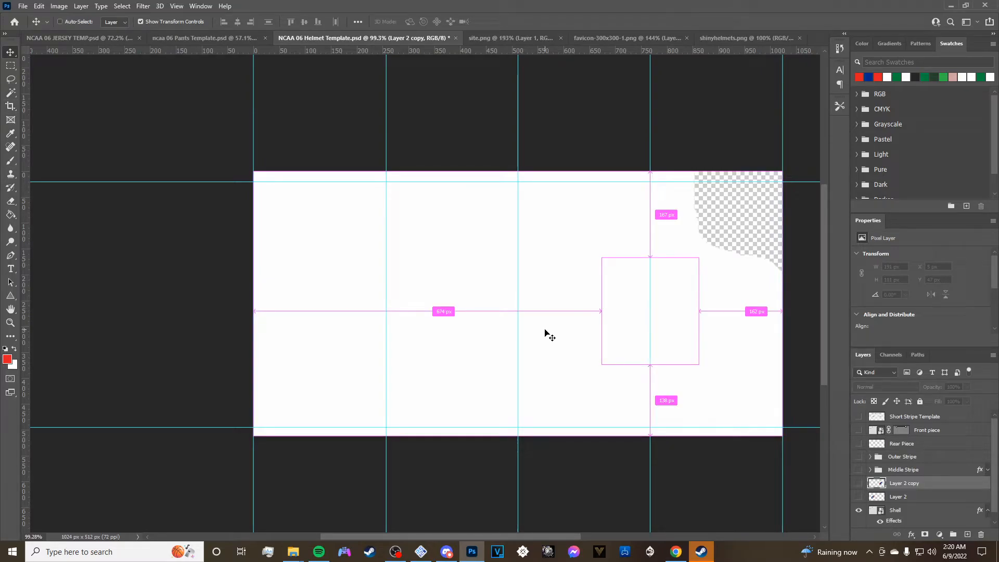
left_click(809, 491)
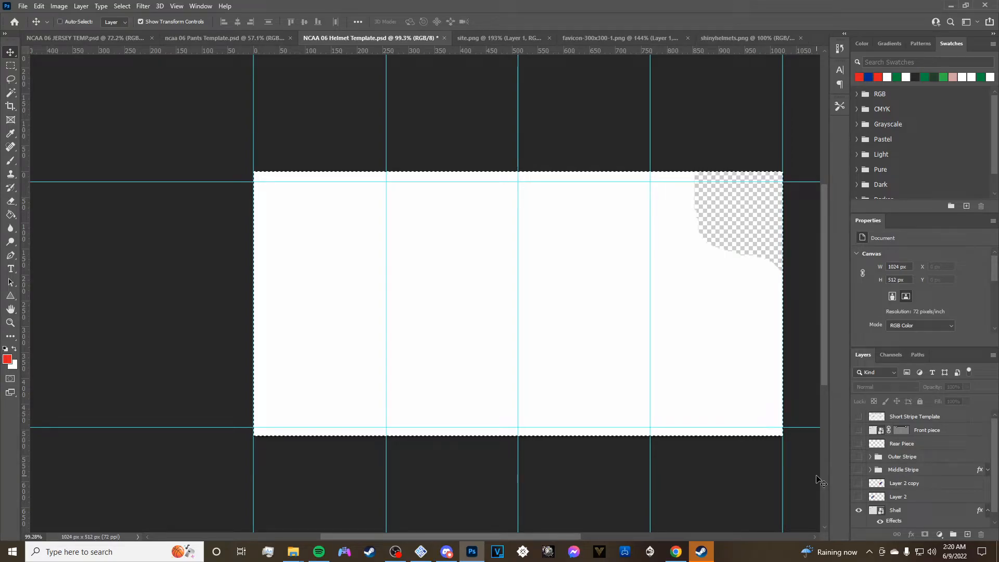
key("ctrl+a")
Subtract the transparent upper-right cutout from the canvas selection with the Lasso tool, tracing along the shell's curved edge.
left_click(6, 80)
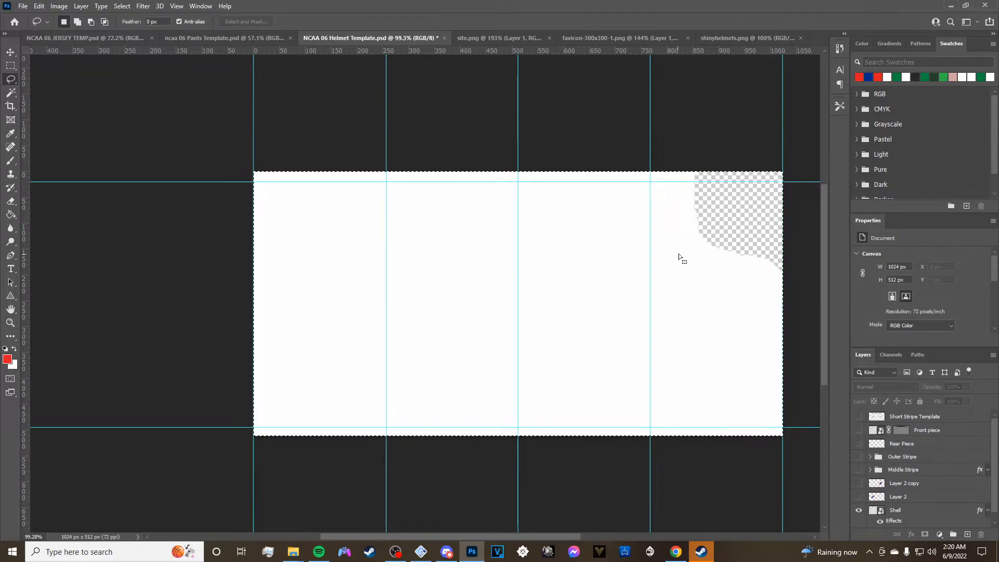
scroll(679, 254, "up", 2)
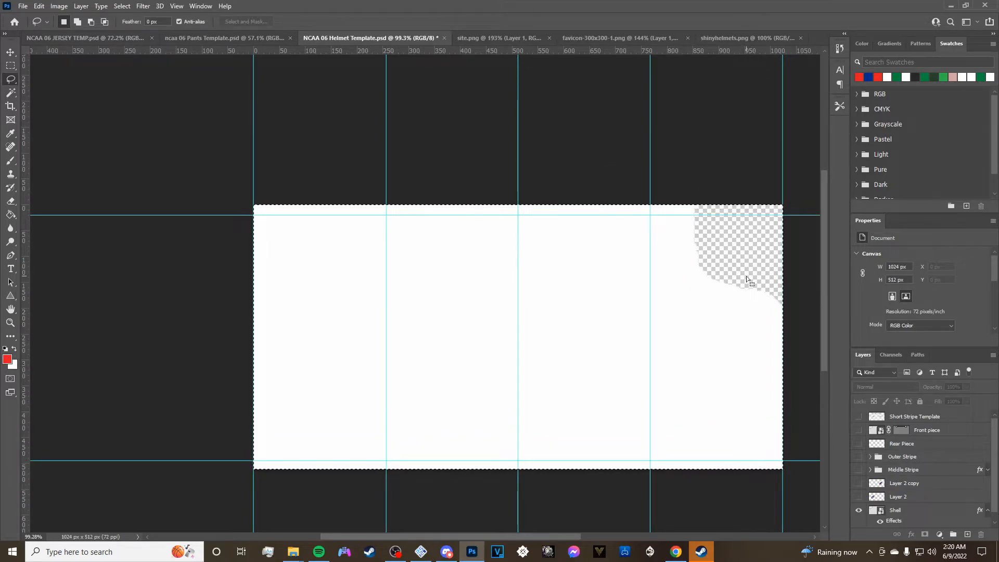
scroll(754, 276, "up", 3)
left_click_drag(539, 536, 573, 537)
scroll(577, 378, "up", 3)
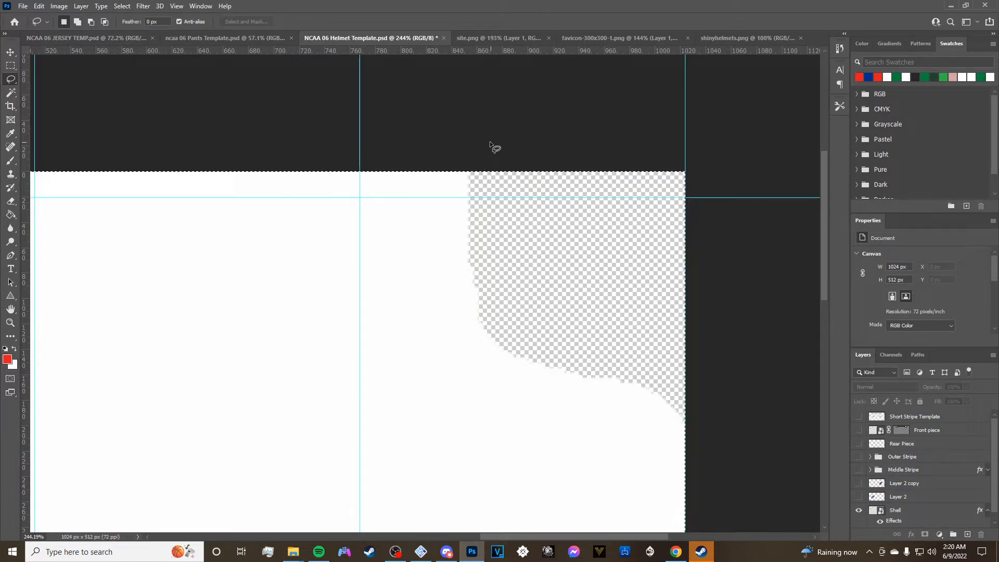
key("alt")
left_click_drag(471, 163, 471, 182)
left_click_drag(473, 279, 477, 293)
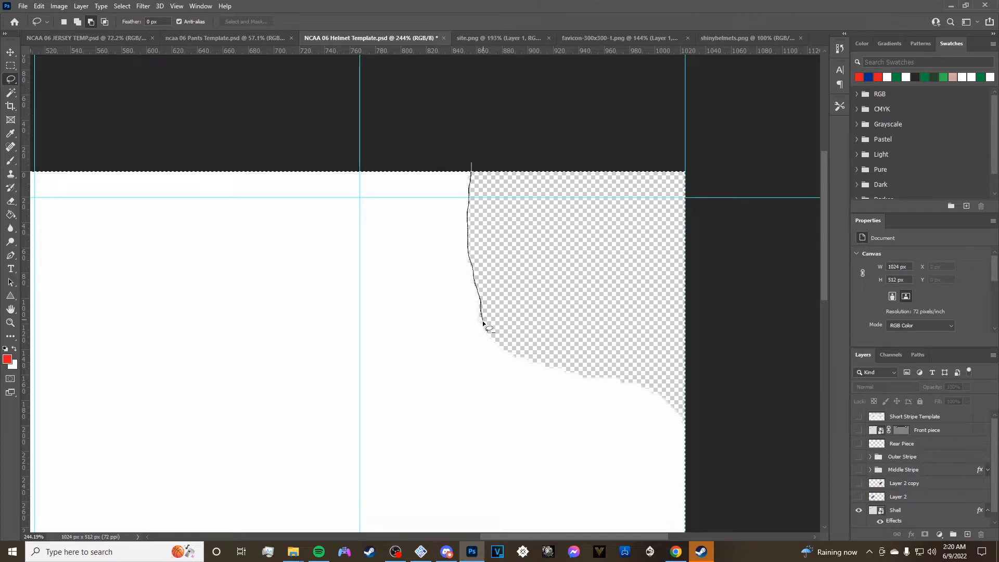
mouse_move(496, 345)
left_mouse_down()
mouse_move(697, 424)
mouse_move(707, 304)
mouse_move(749, 127)
left_mouse_up()
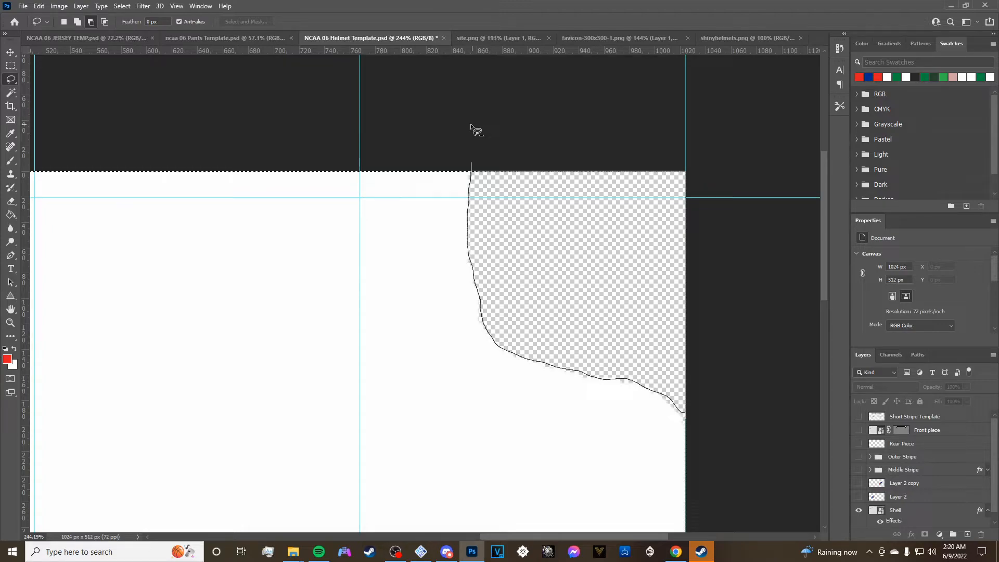
left_click_drag(474, 129, 473, 130)
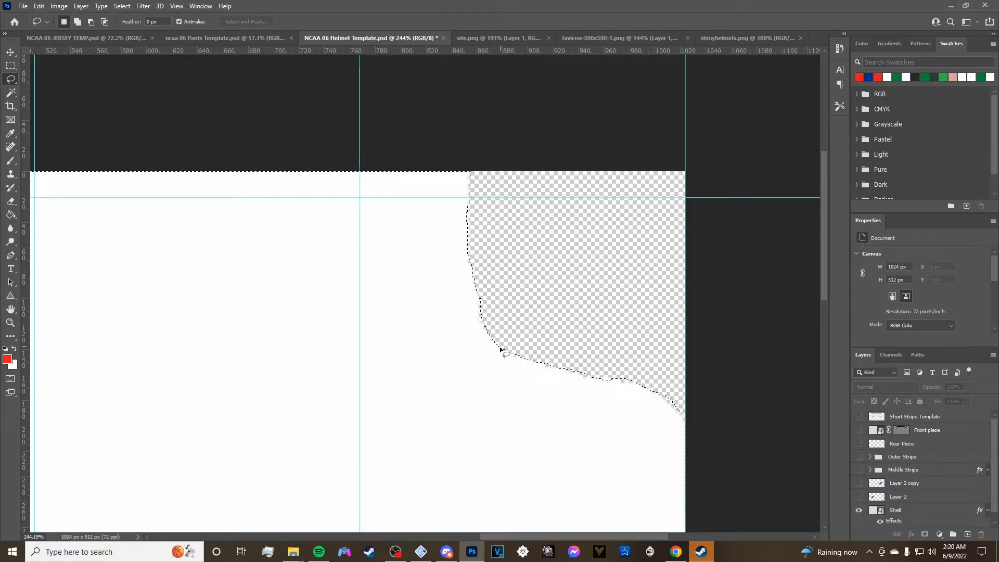
scroll(668, 413, "down", 2)
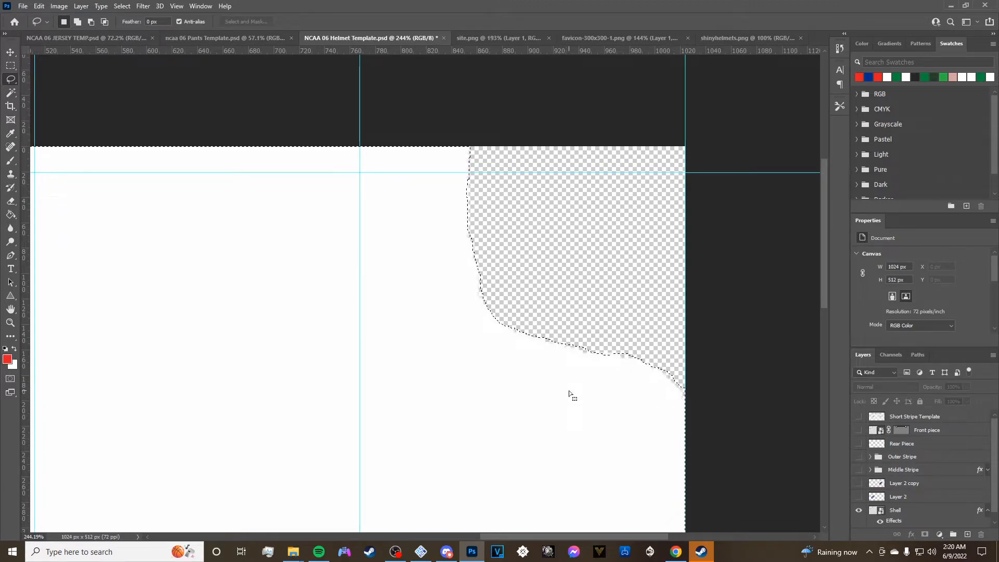
scroll(561, 376, "down", 3)
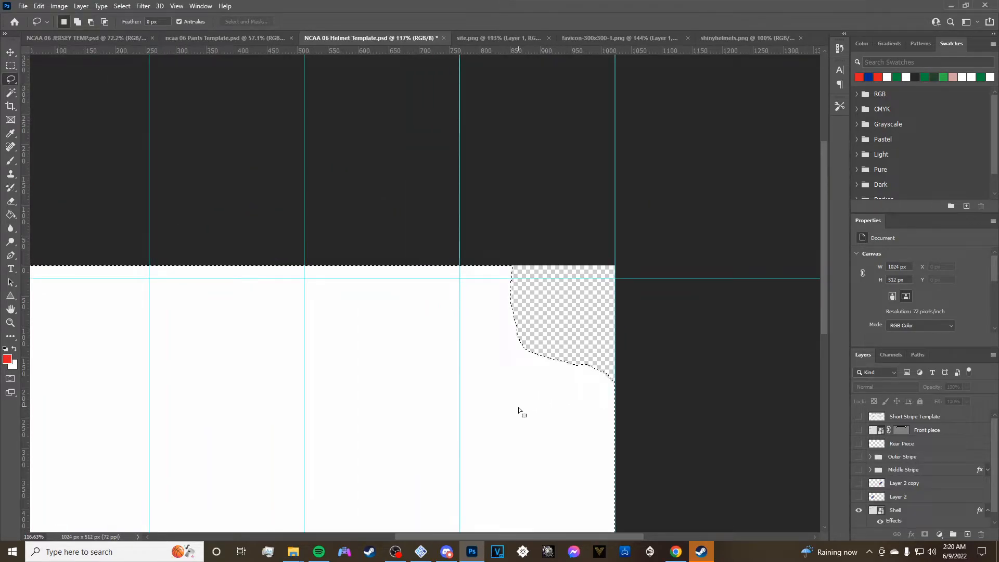
scroll(490, 421, "down", 2)
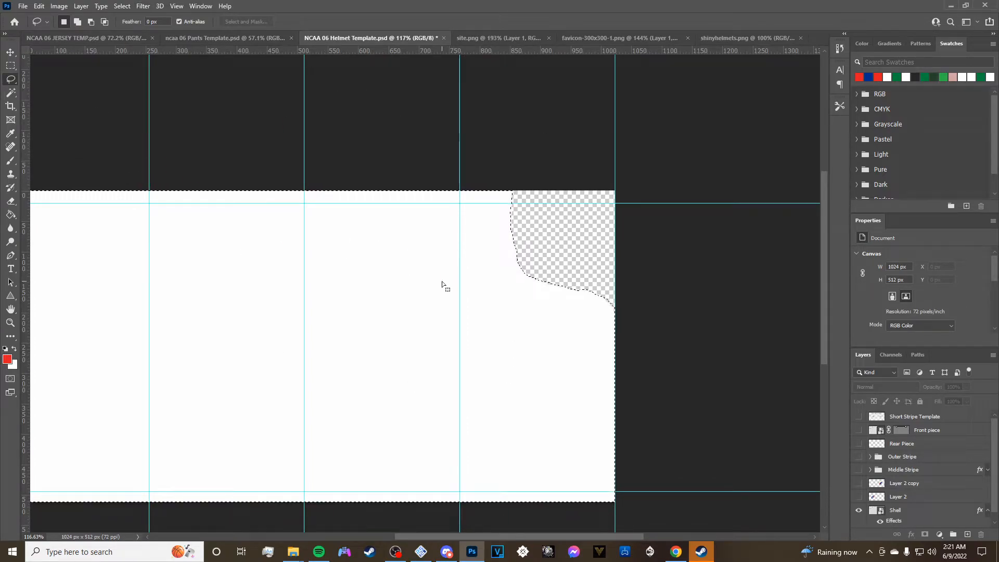
left_click(22, 7)
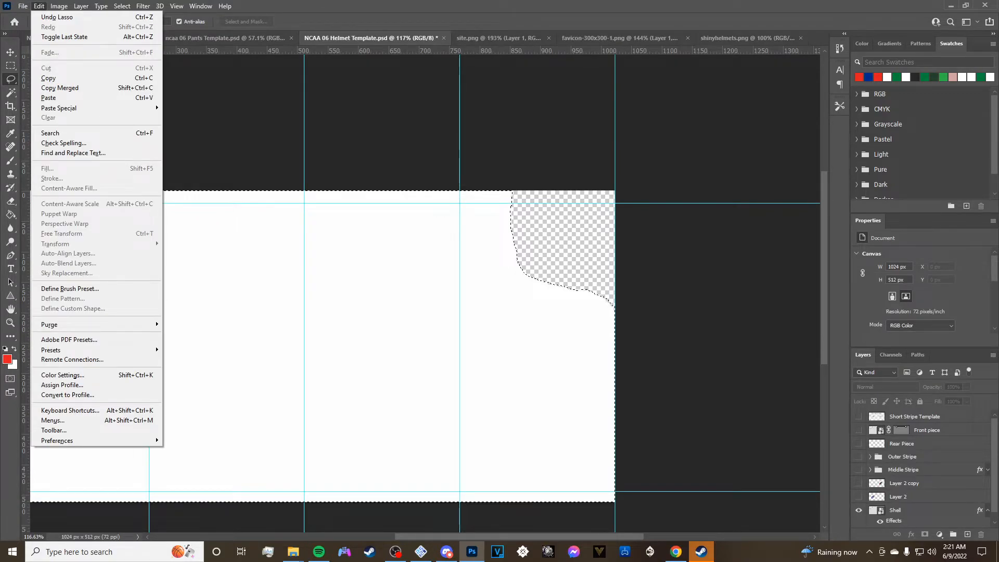
mouse_move(35, 6)
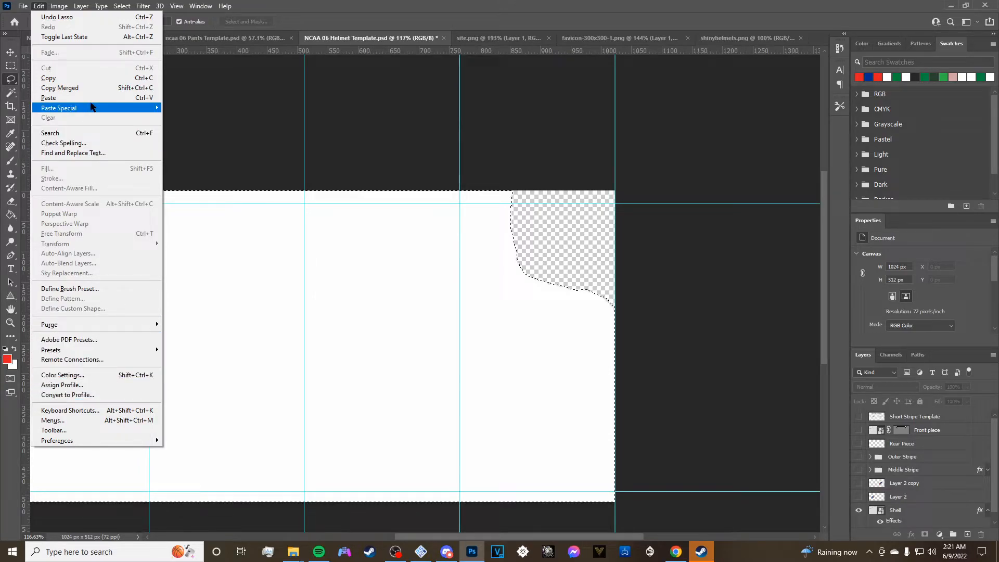
mouse_move(91, 106)
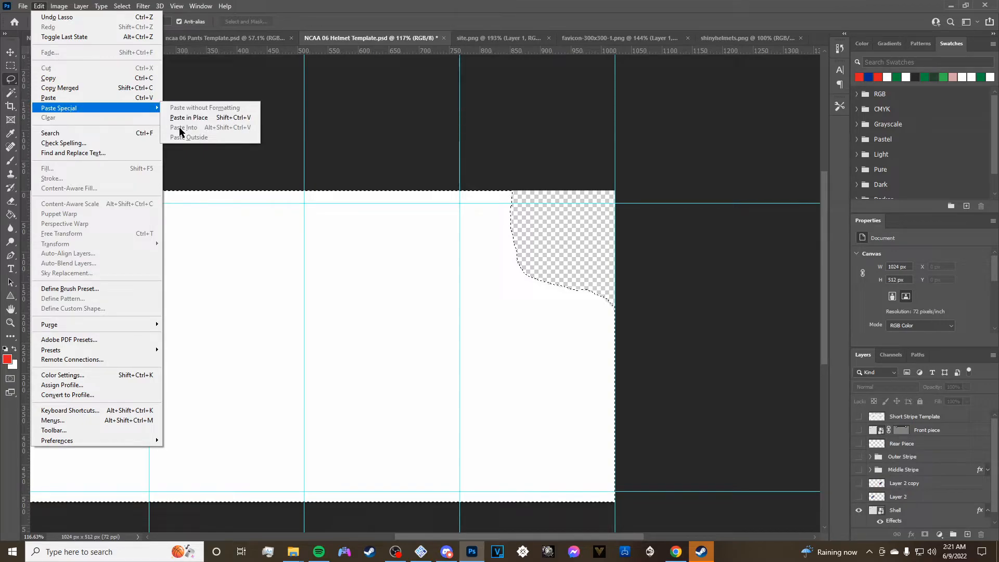
left_click(913, 511)
Select the Shell layer and paste the copied brushed-metal texture into the helmet selection with Paste Into.
left_click(913, 511)
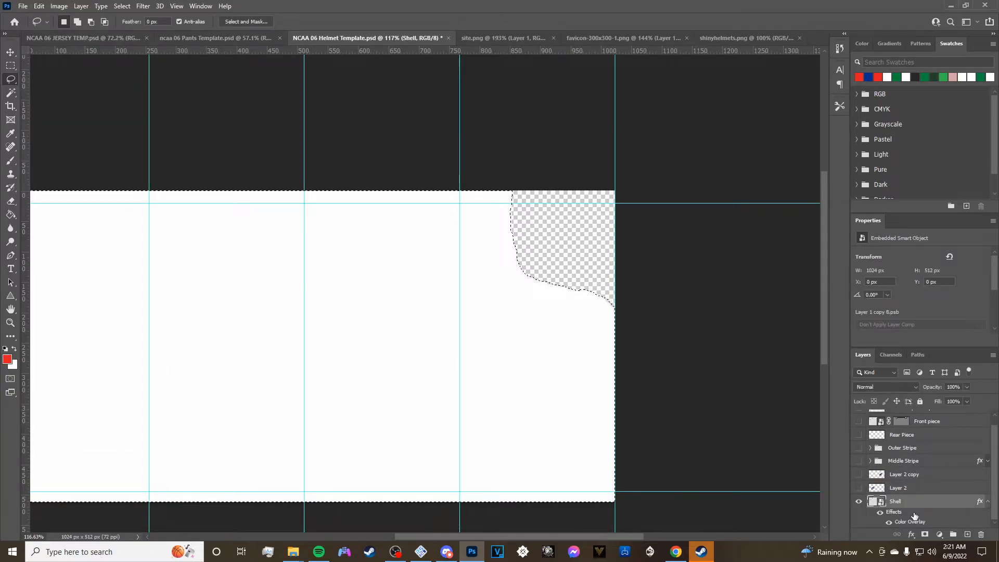
left_click(39, 6)
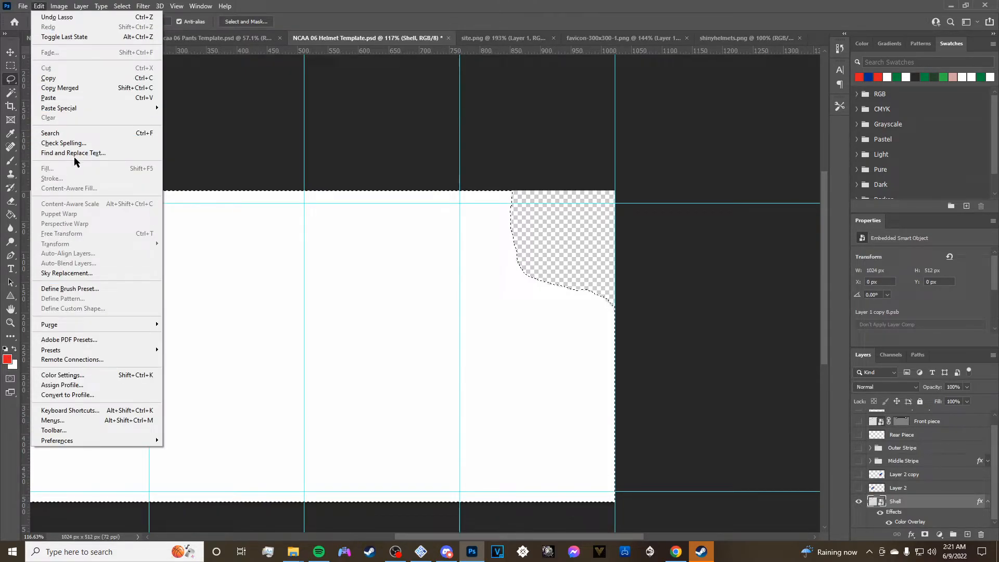
mouse_move(83, 109)
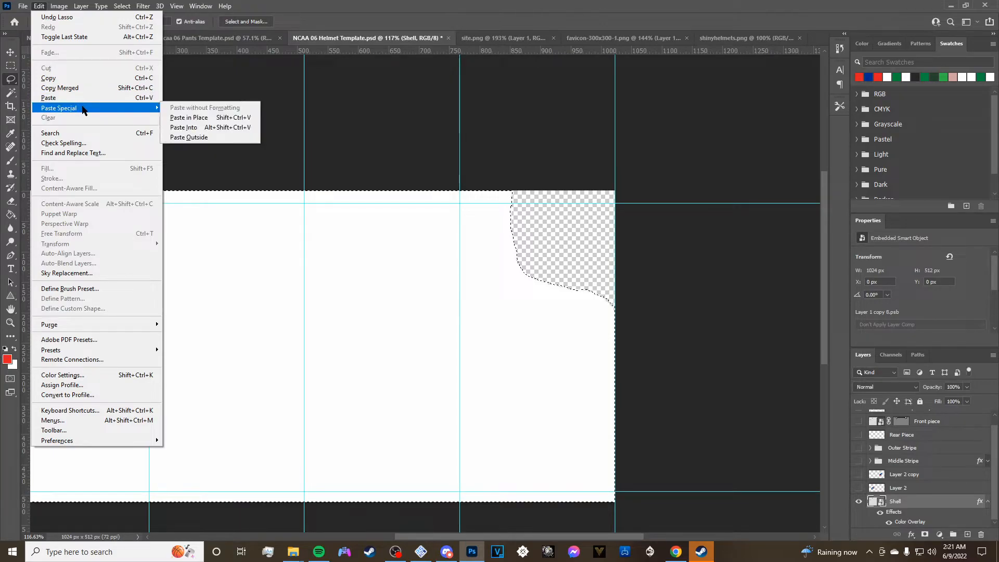
left_click(184, 128)
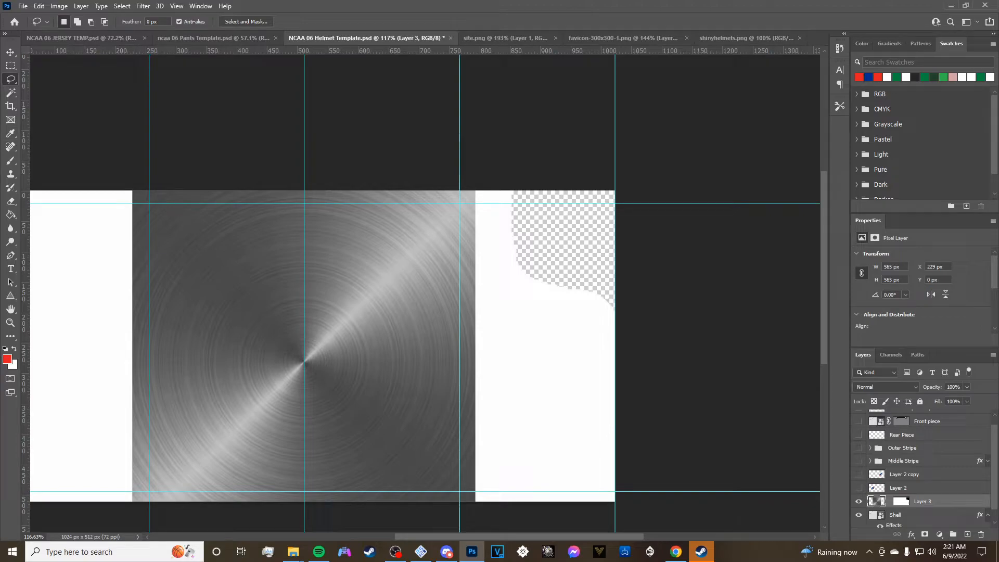
Move the metal texture onto the helmet's right half and place a duplicate of it on the left half, meeting at the centre guide.
left_click(11, 51)
left_click_drag(383, 333, 555, 334)
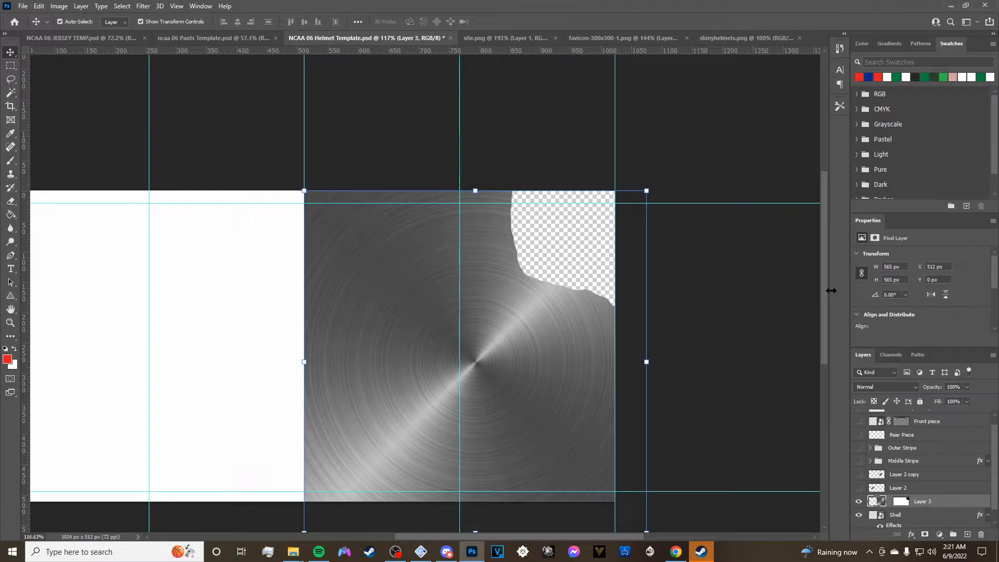
key("ctrl+j")
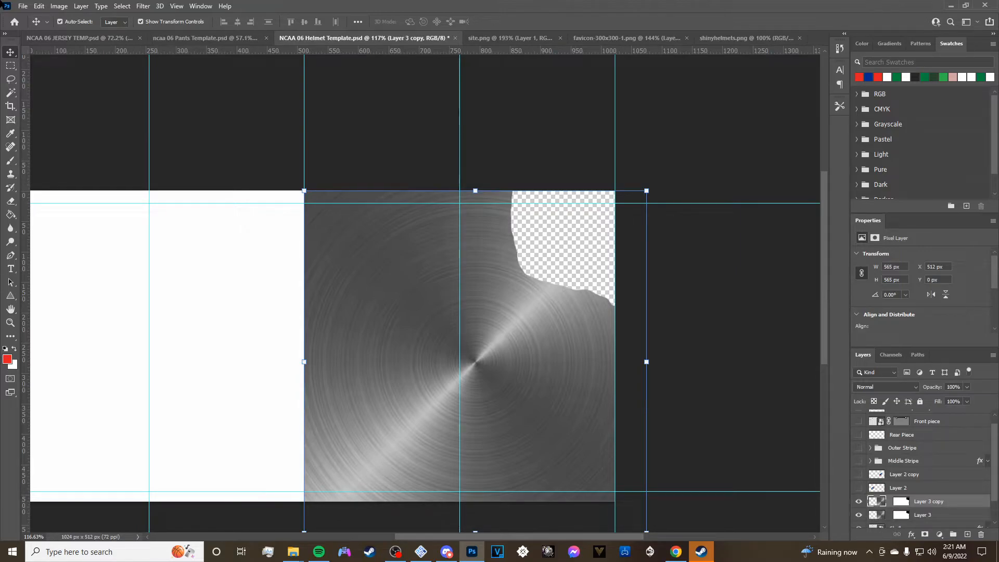
left_click_drag(404, 363, 61, 365)
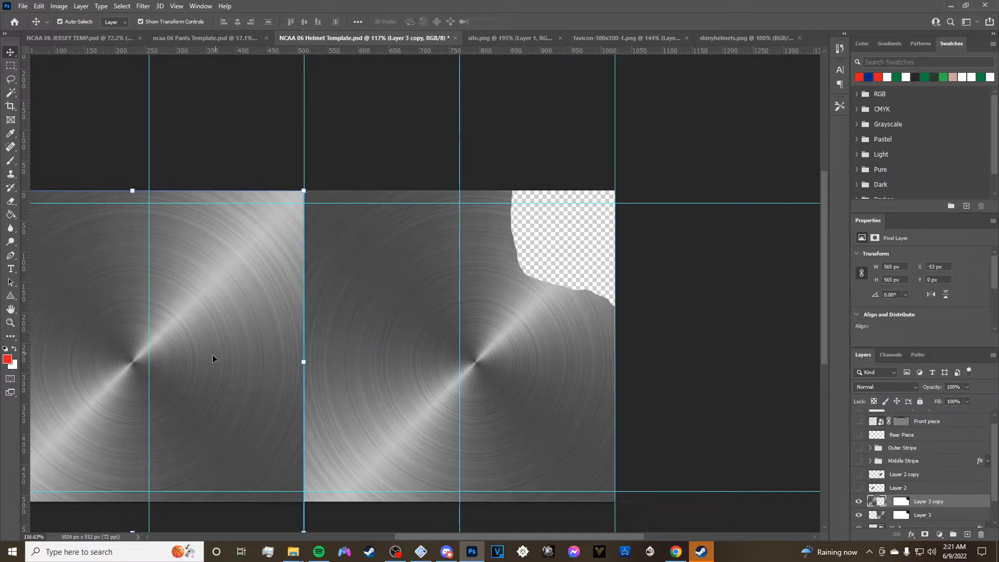
scroll(208, 360, "down", 2)
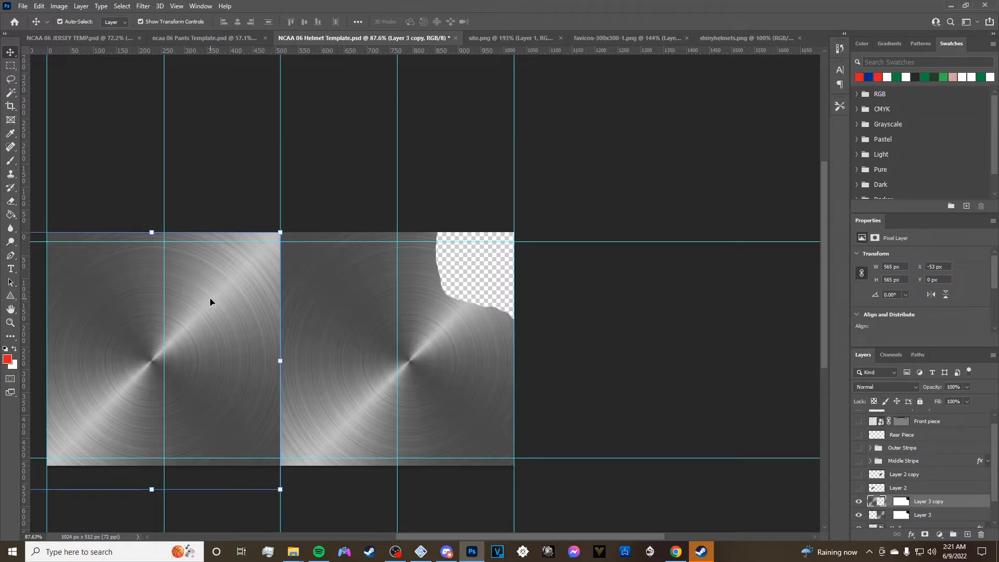
Try flipping the left metal texture copy vertically.
left_click(37, 7)
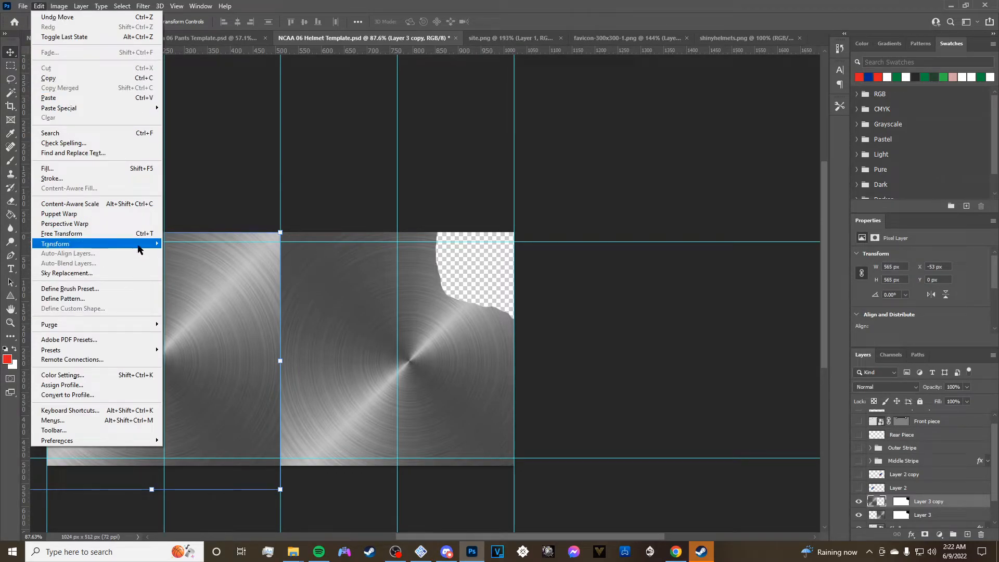
mouse_move(139, 250)
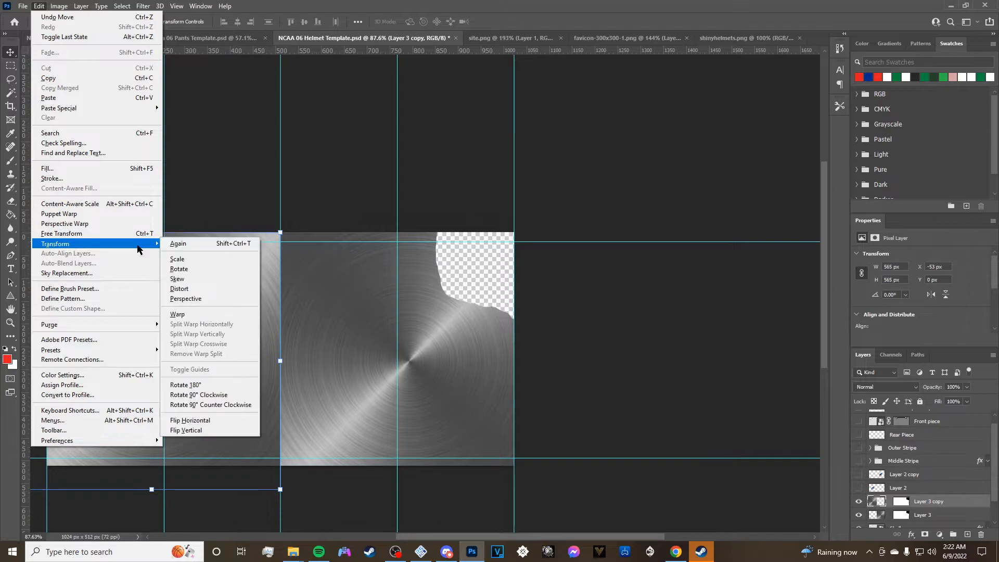
left_click(189, 431)
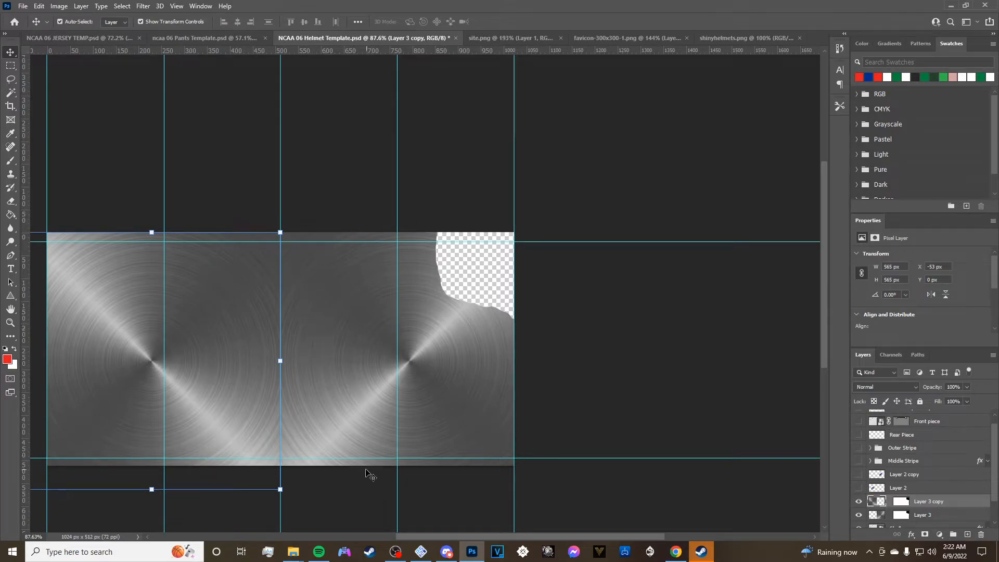
Flip the metal texture on the helmet's right half (Layer 3) vertically.
left_click(355, 358)
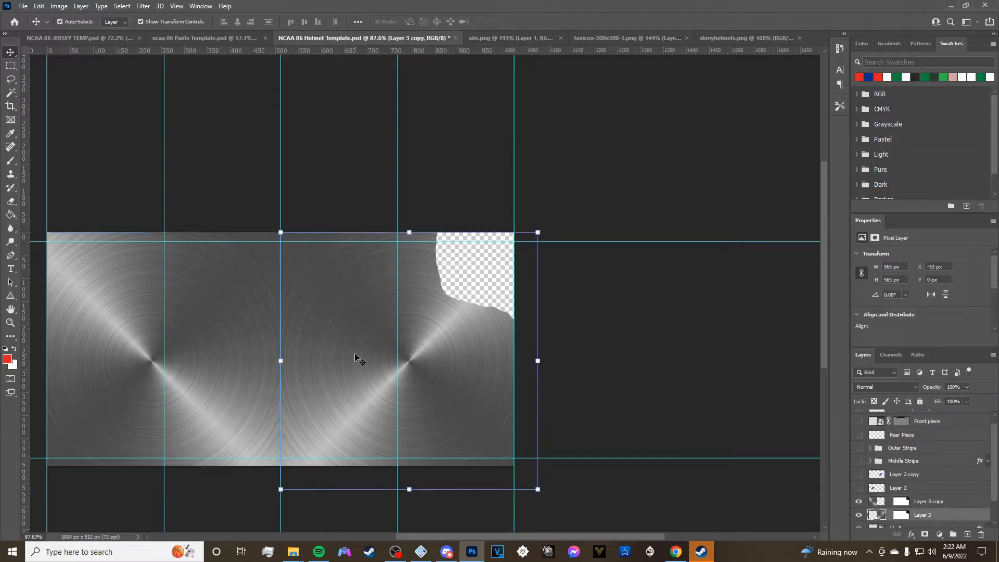
left_click(22, 6)
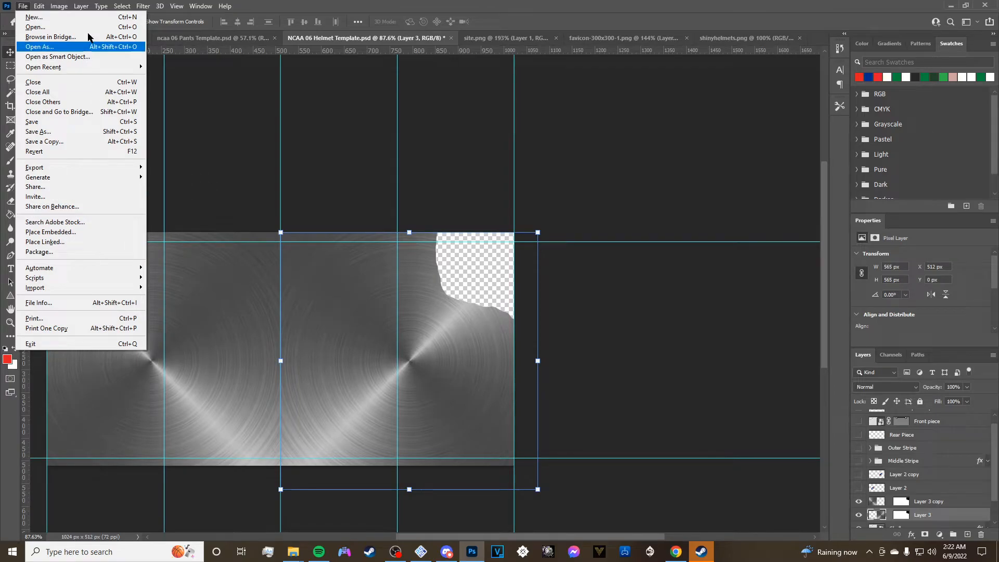
mouse_move(40, 7)
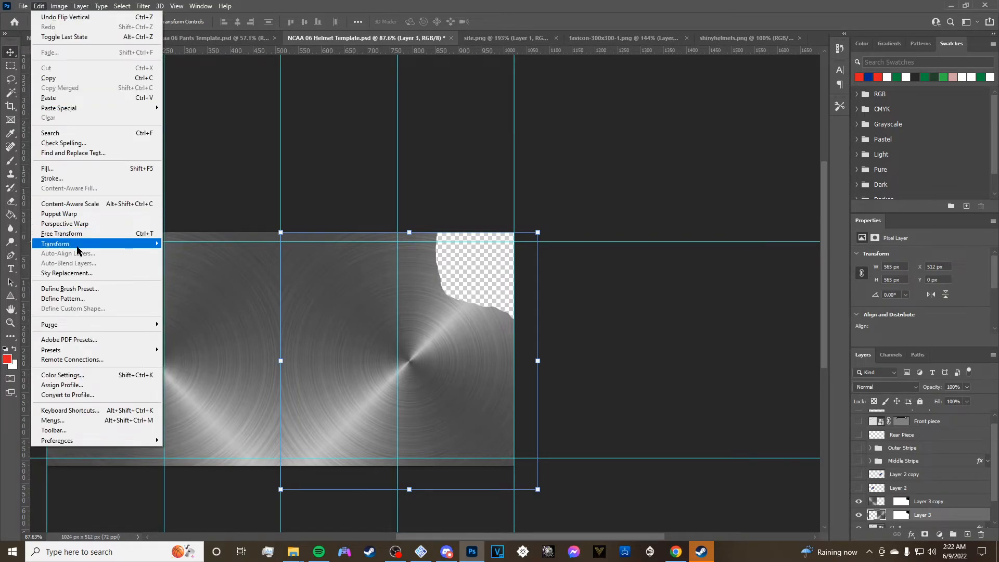
mouse_move(78, 248)
left_click(216, 433)
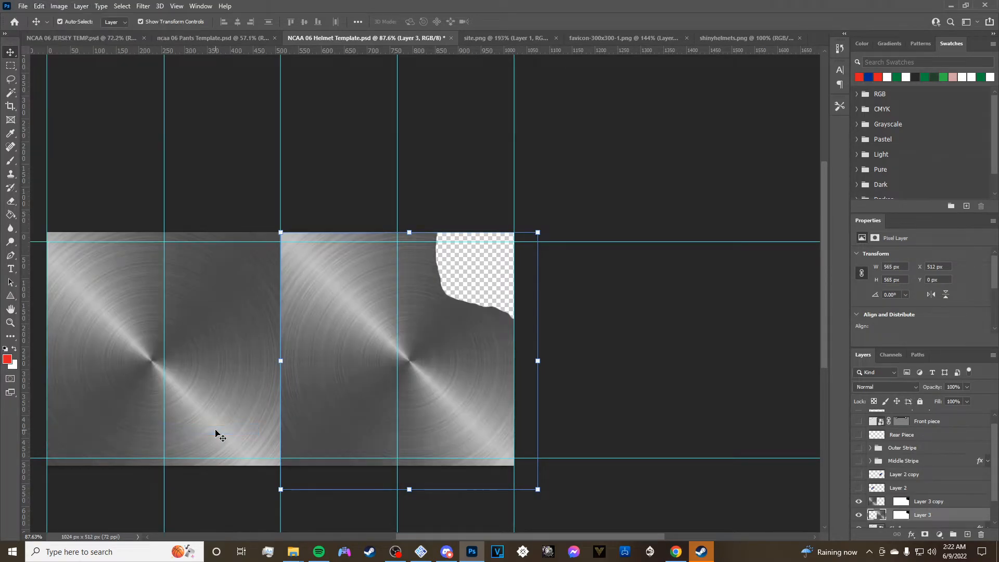
Flip the left metal texture copy vertically back so it mirrors the right half.
left_click(203, 375)
left_click(40, 6)
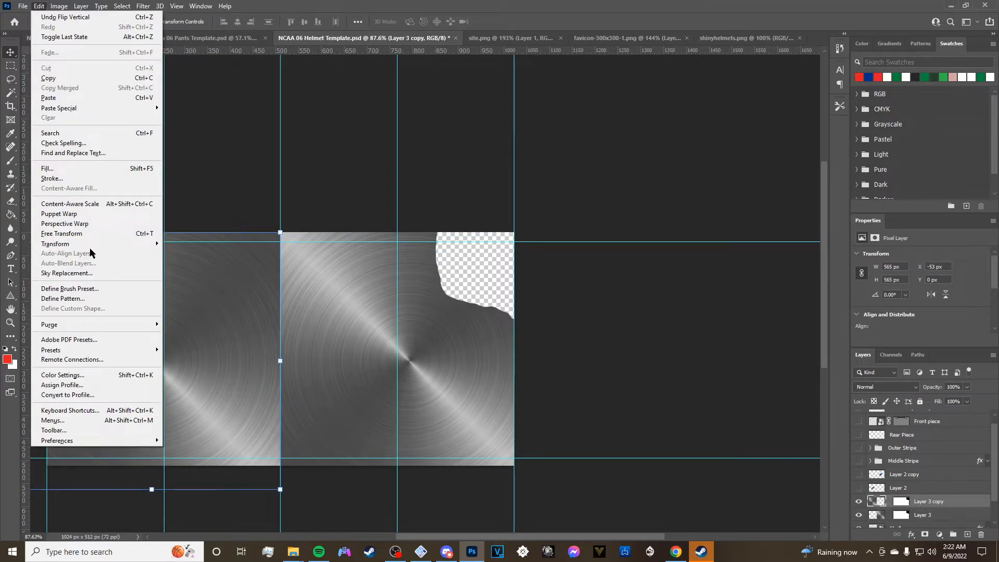
mouse_move(91, 245)
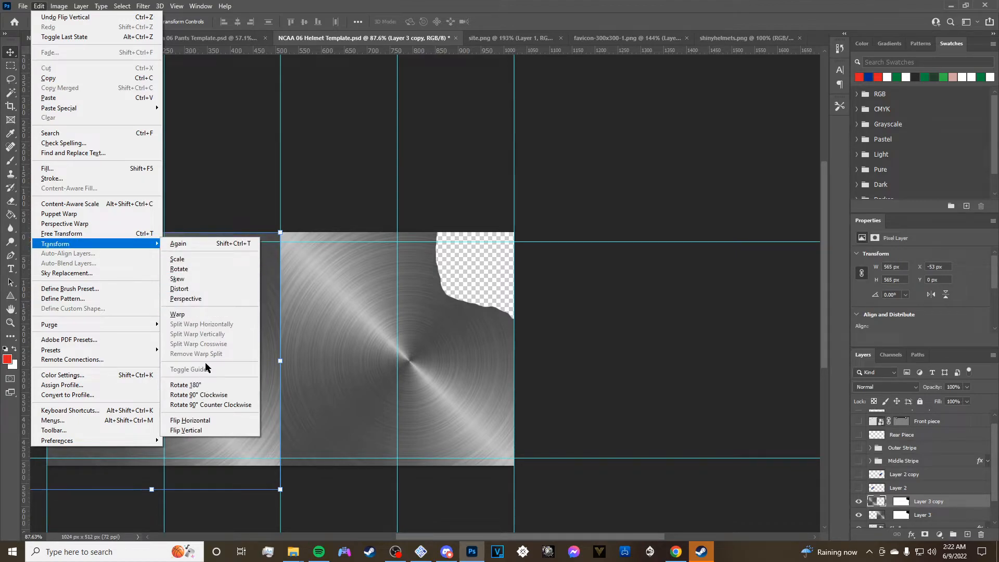
left_click(198, 430)
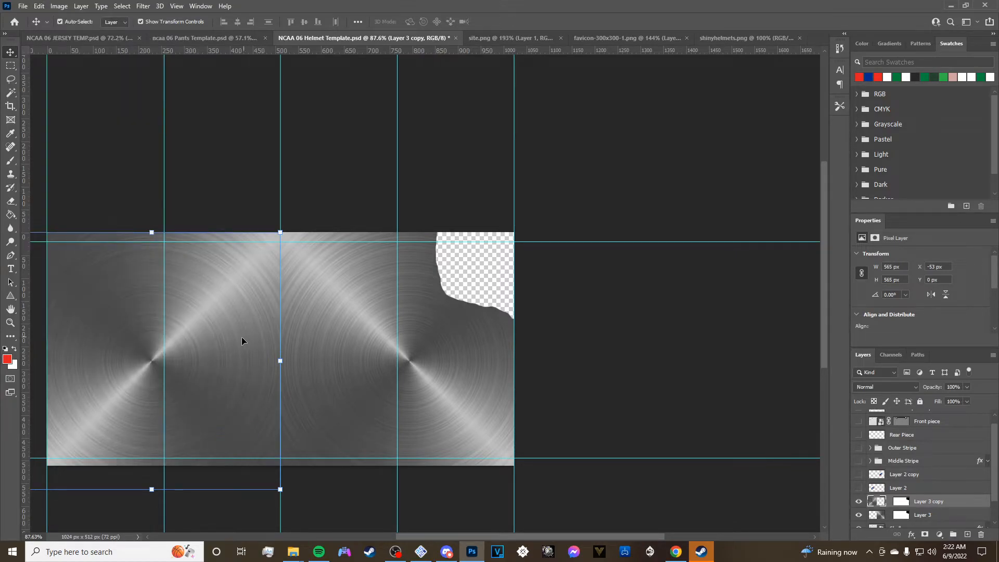
scroll(235, 342, "down", 1)
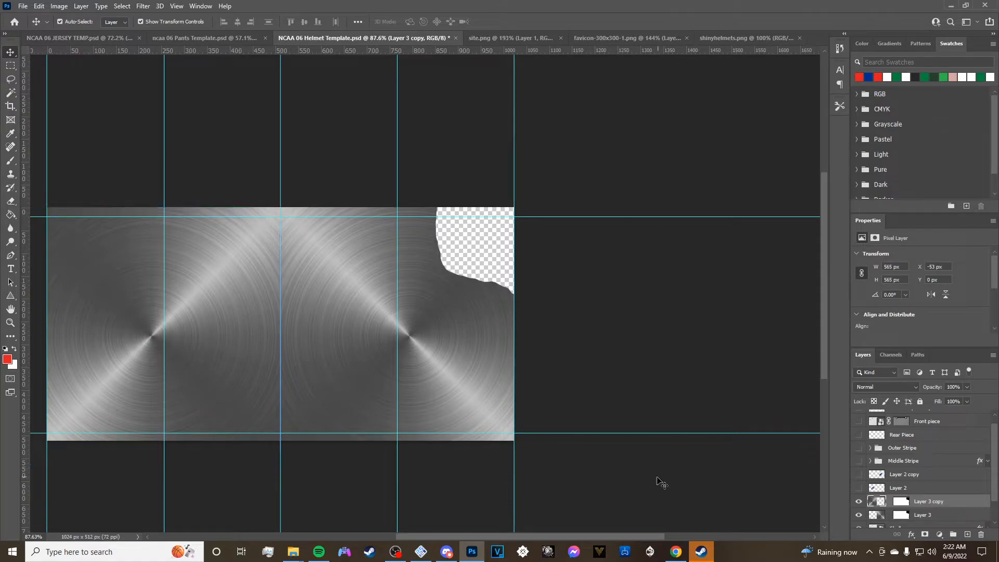
Merge the two metal texture layers, Layer 3 copy and Layer 3, into one layer.
left_click(315, 384)
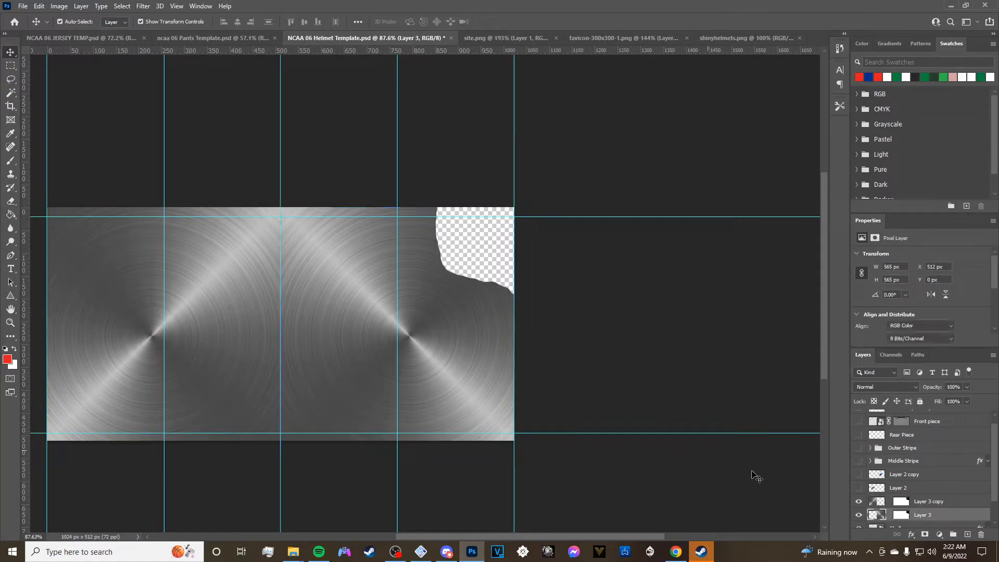
left_click(930, 502)
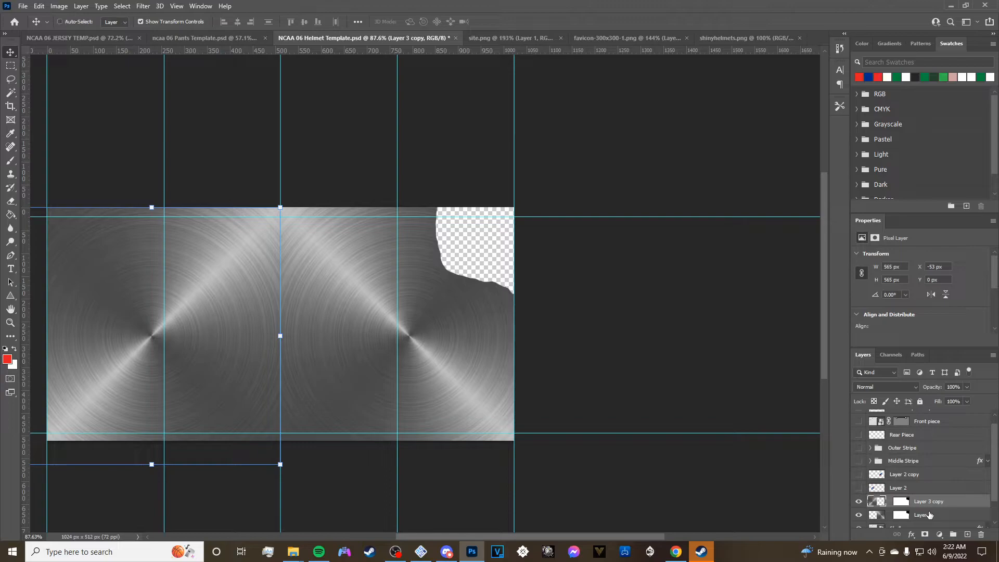
left_click(930, 515, "shift")
right_click(932, 514)
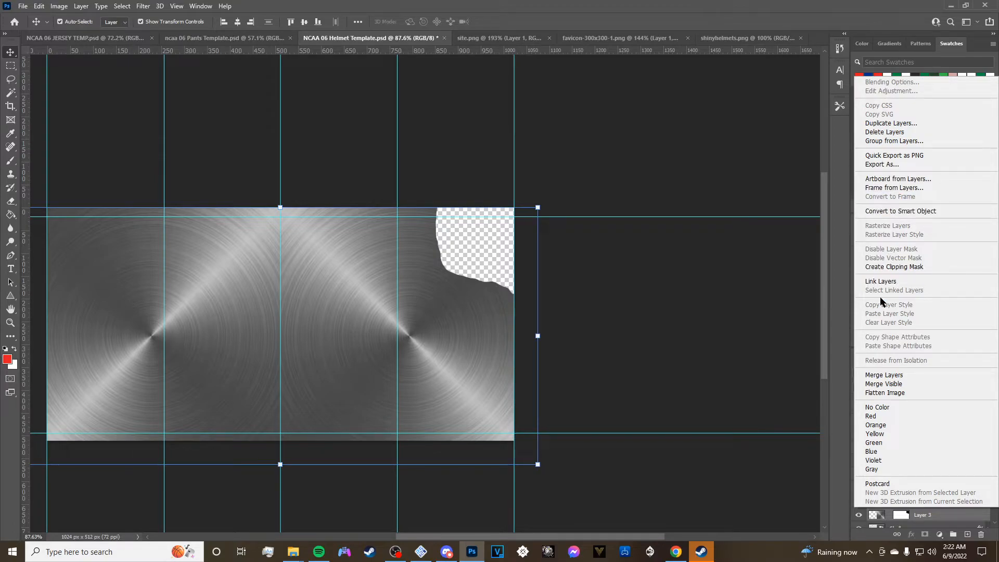
left_click(885, 375)
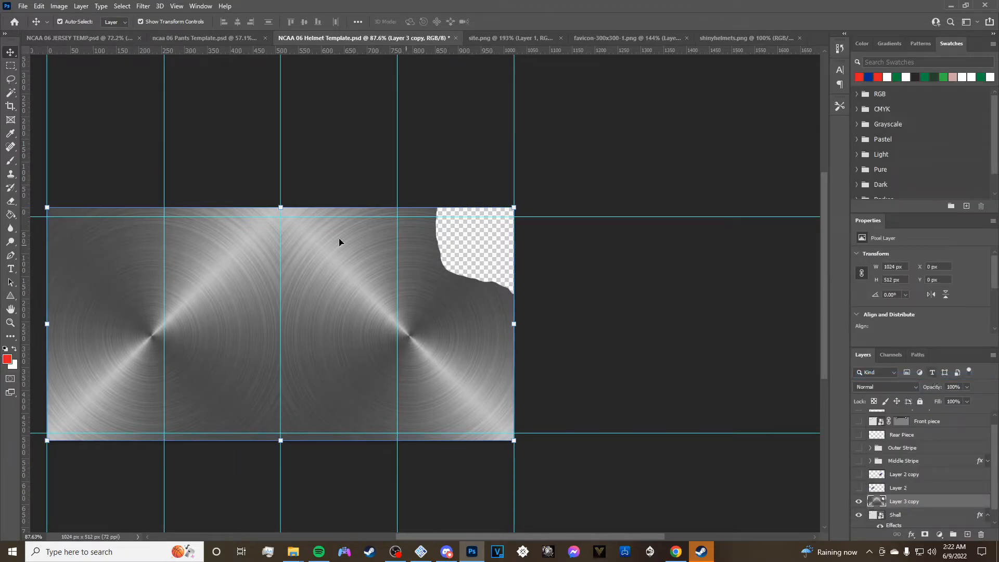
left_click(562, 256)
scroll(152, 234, "up", 3)
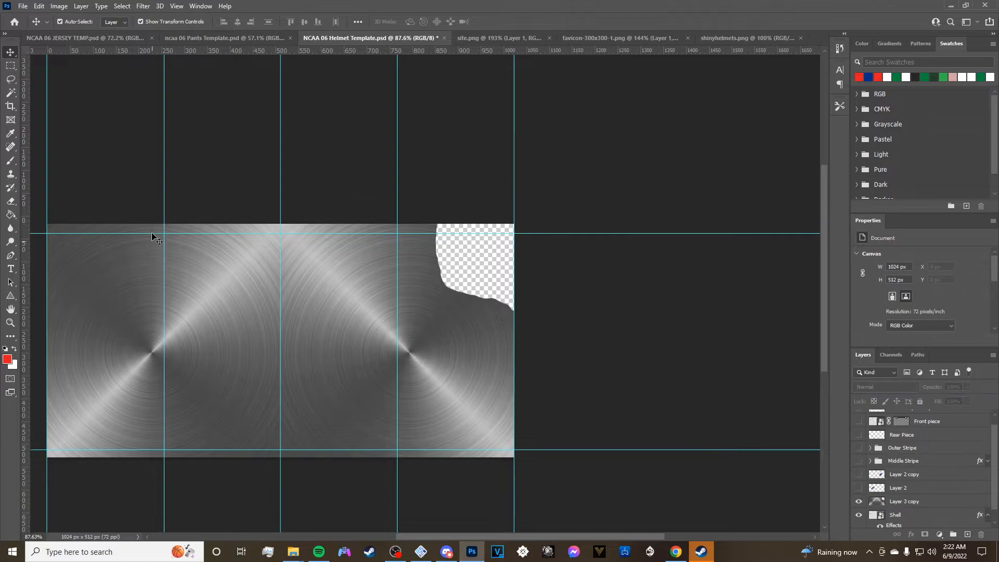
left_click(38, 6)
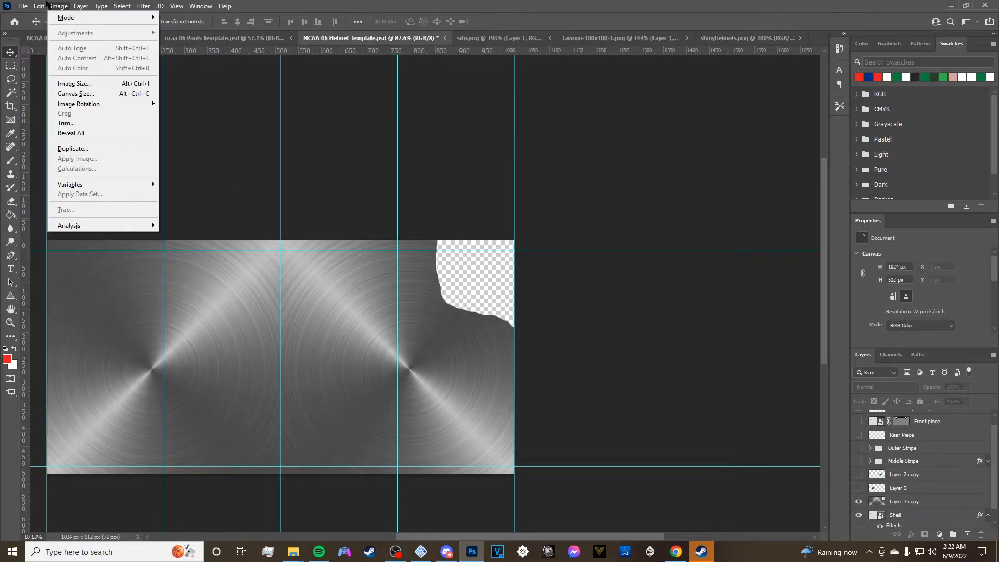
left_click(230, 87)
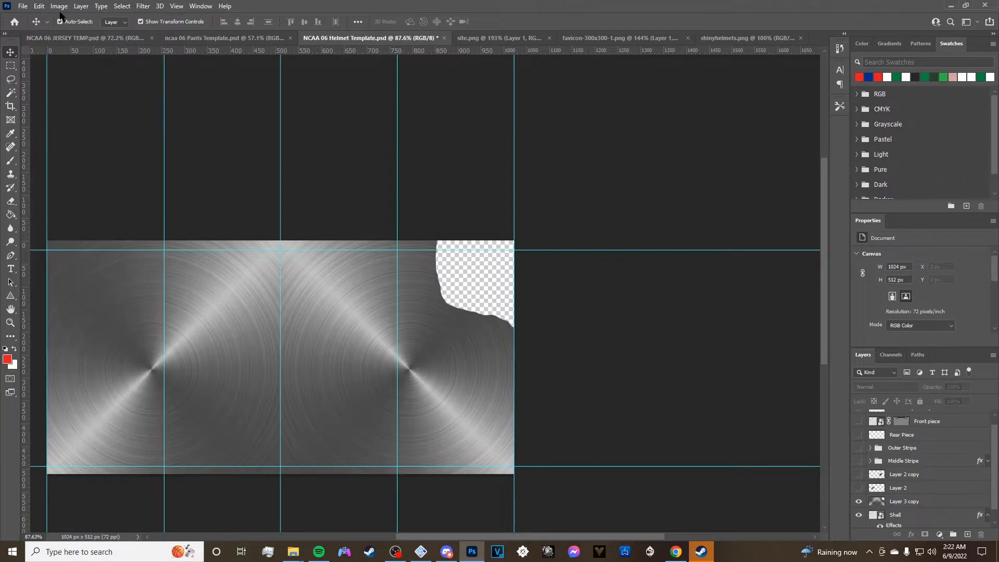
left_click(59, 6)
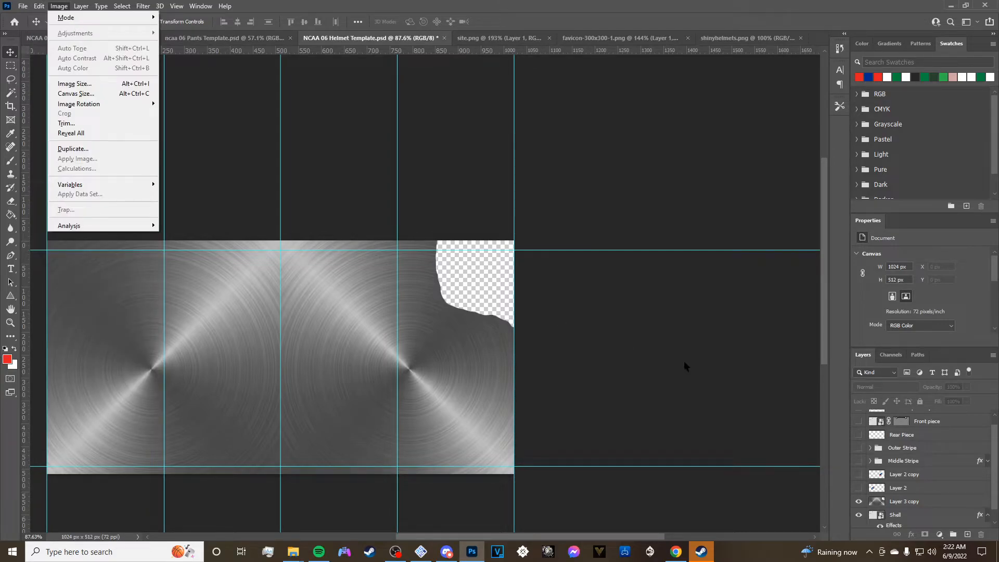
left_click(435, 378)
Brighten the merged metal texture layer, Layer 3 copy, with an Exposure adjustment of +0.87.
left_click(937, 502)
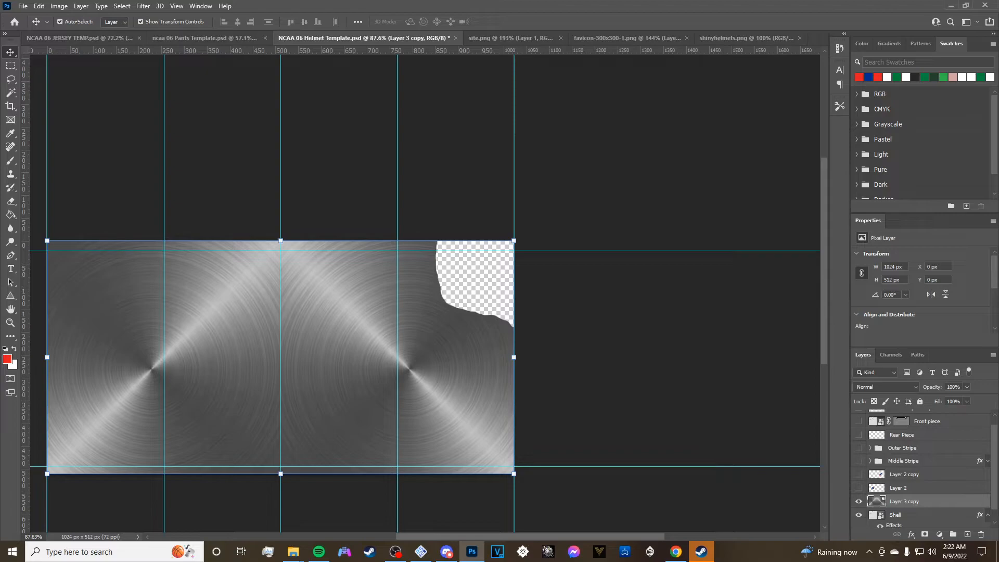
left_click(59, 6)
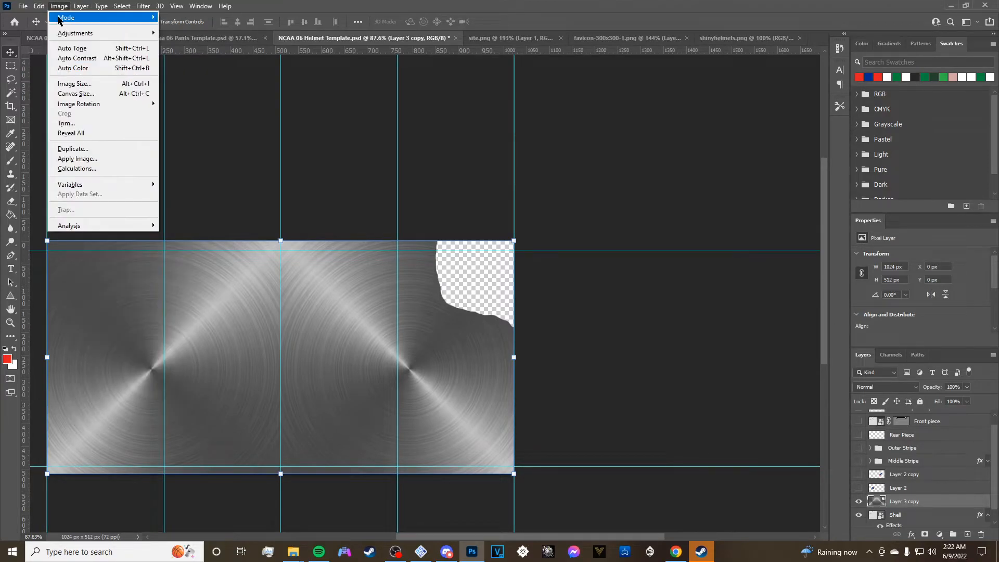
mouse_move(73, 34)
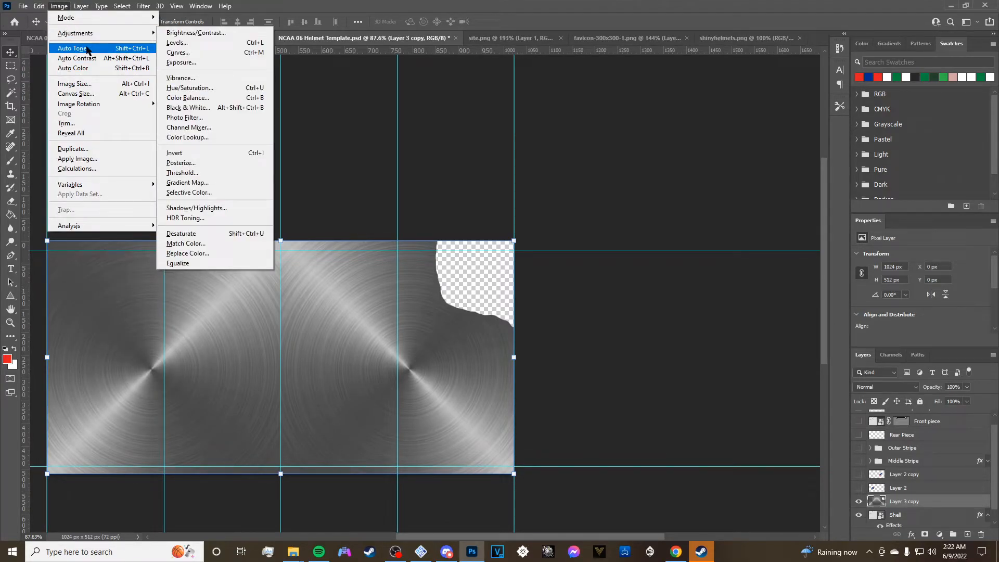
left_click(192, 63)
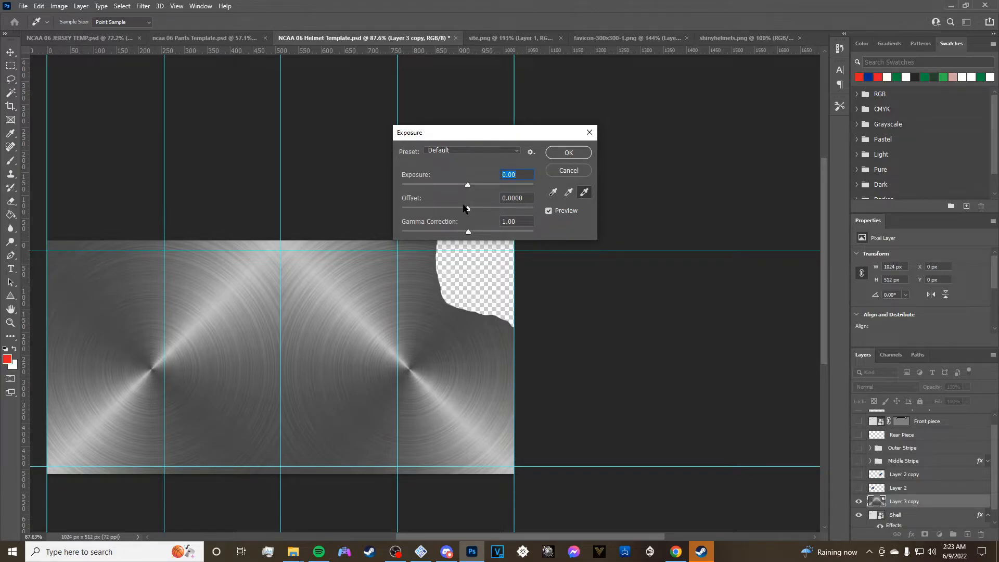
type("0")
mouse_move(472, 188)
left_mouse_down()
mouse_move(448, 188)
mouse_move(476, 185)
left_mouse_up()
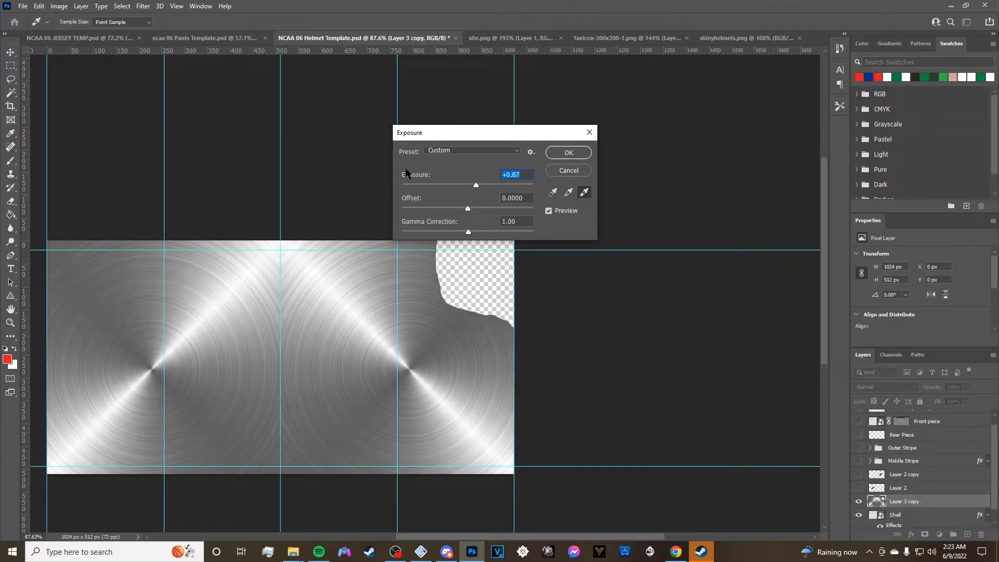
left_click(568, 152)
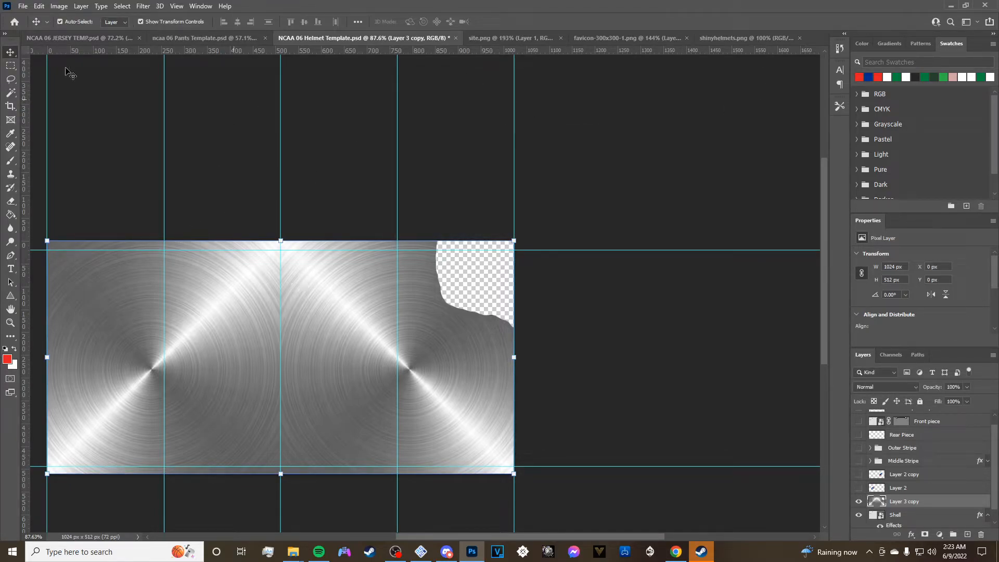
left_click(52, 6)
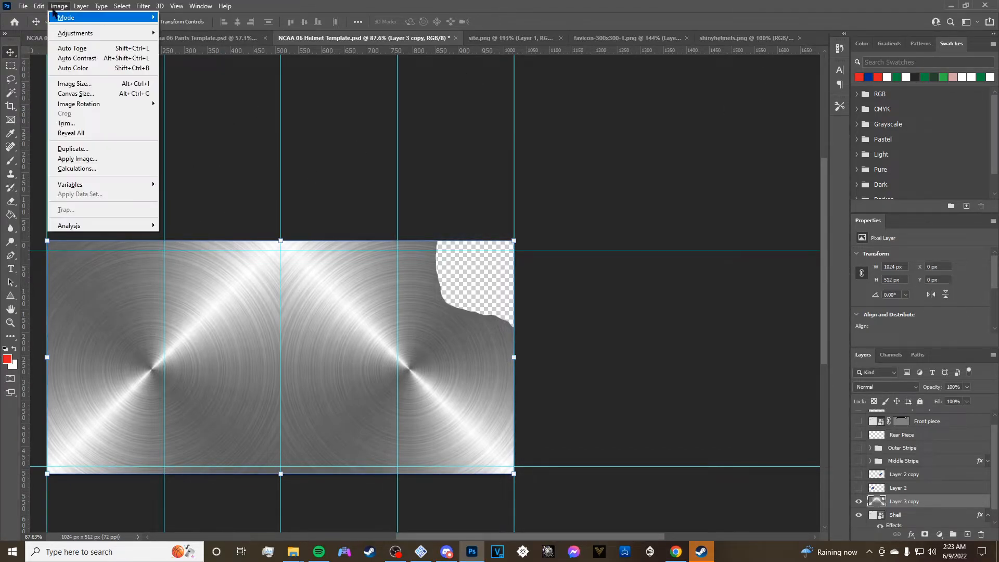
mouse_move(82, 8)
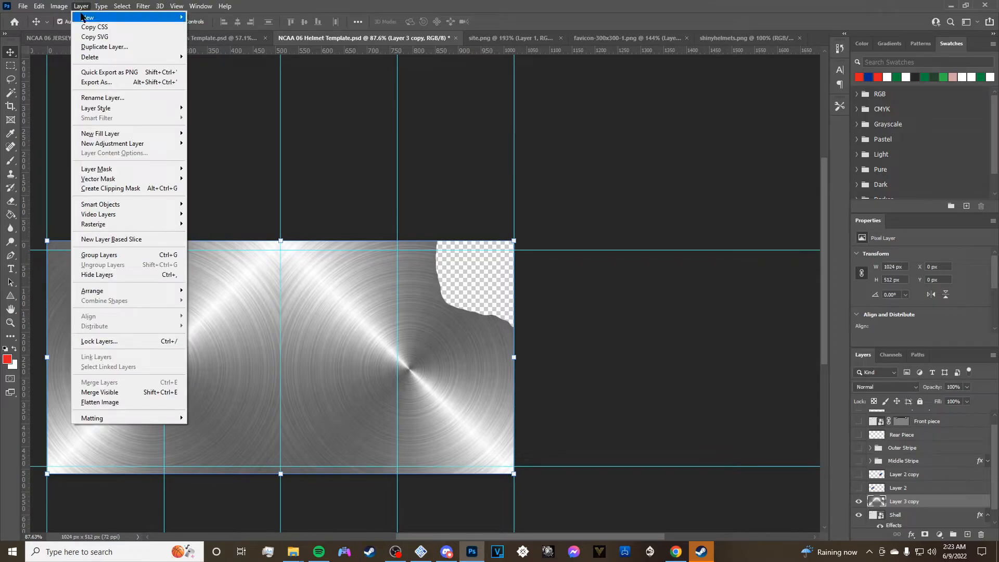
mouse_move(65, 35)
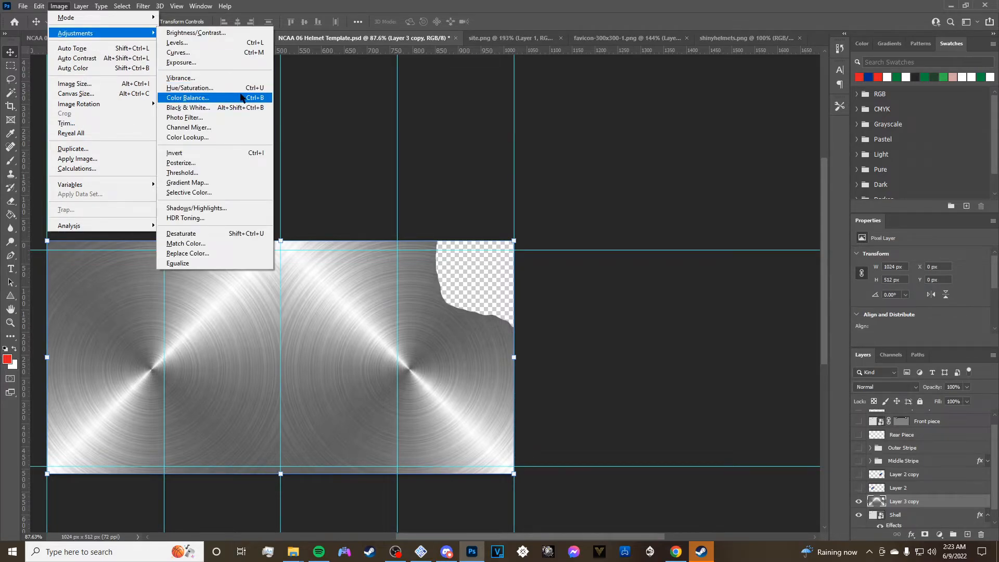
left_click(243, 90)
left_click_drag(470, 180, 467, 235)
left_click_drag(487, 186, 462, 189)
mouse_move(481, 182)
left_mouse_down()
mouse_move(509, 185)
mouse_move(472, 182)
left_mouse_up()
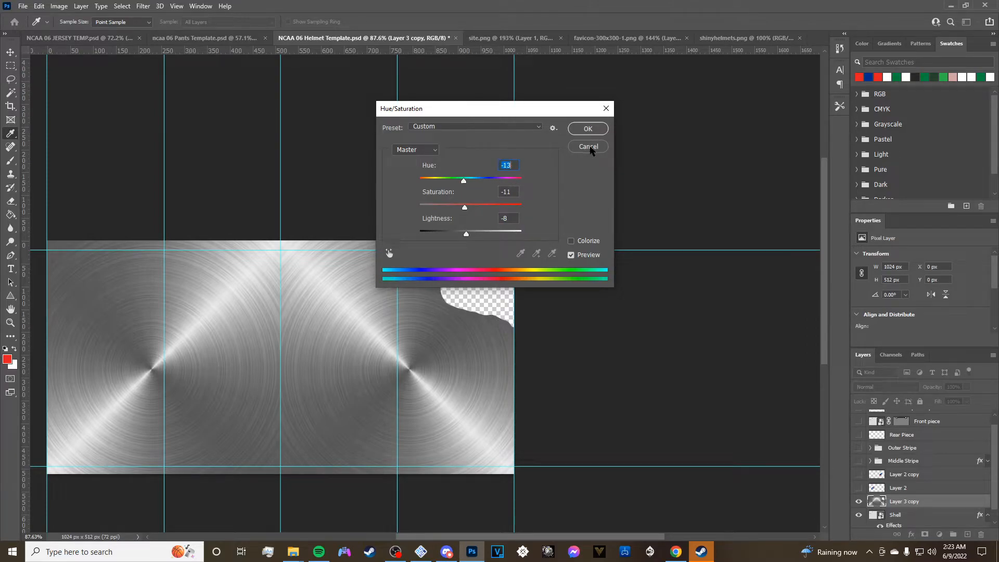
left_click(589, 146)
key("v")
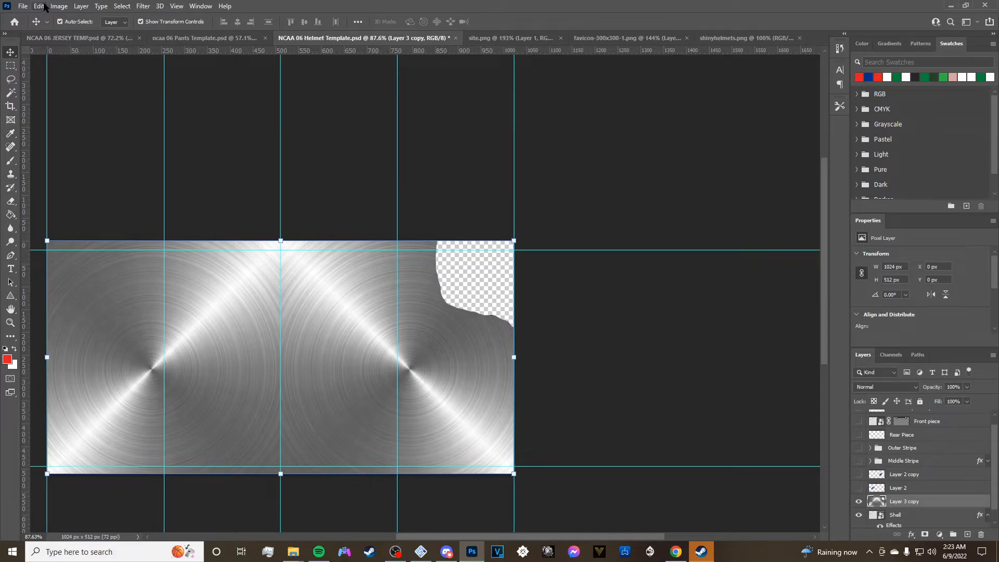
Try the Auto Color correction on the metal texture in Layer 3 copy and undo it.
left_click(42, 7)
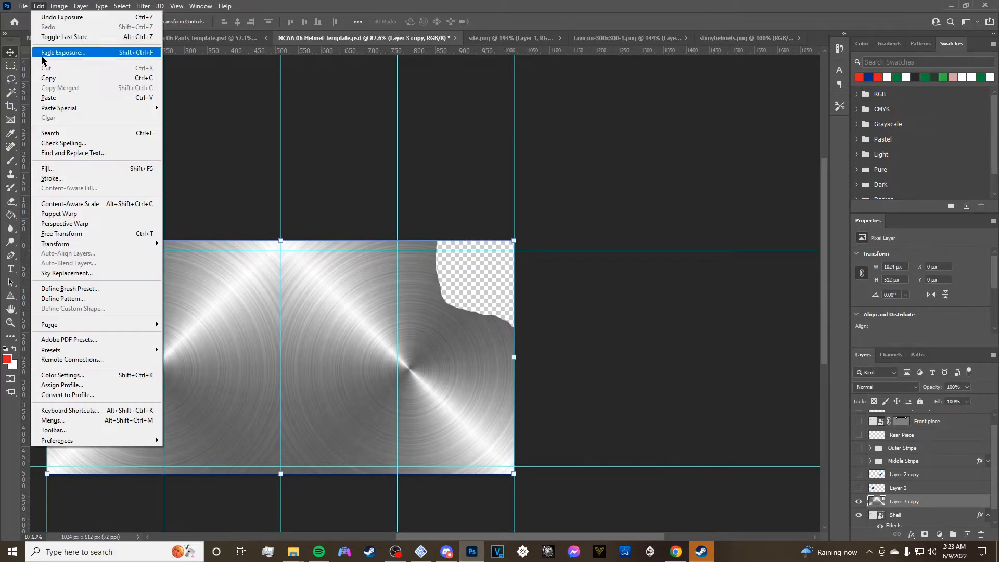
mouse_move(63, 7)
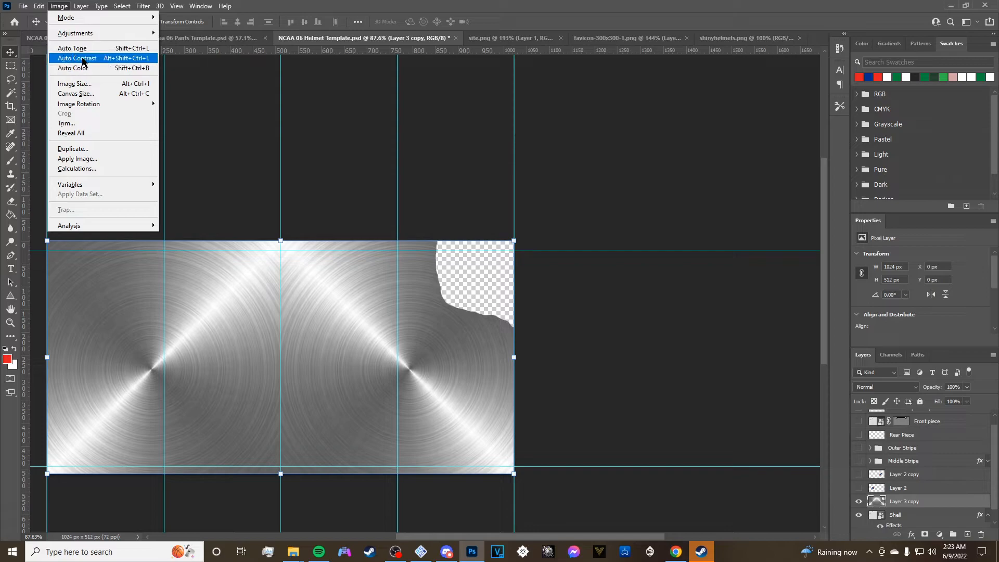
left_click(98, 74)
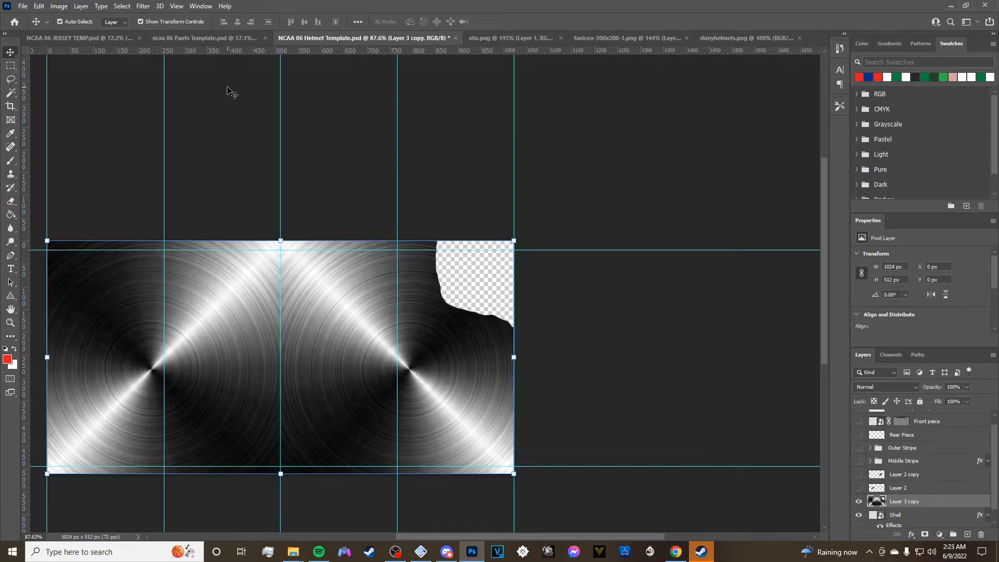
key("ctrl+z")
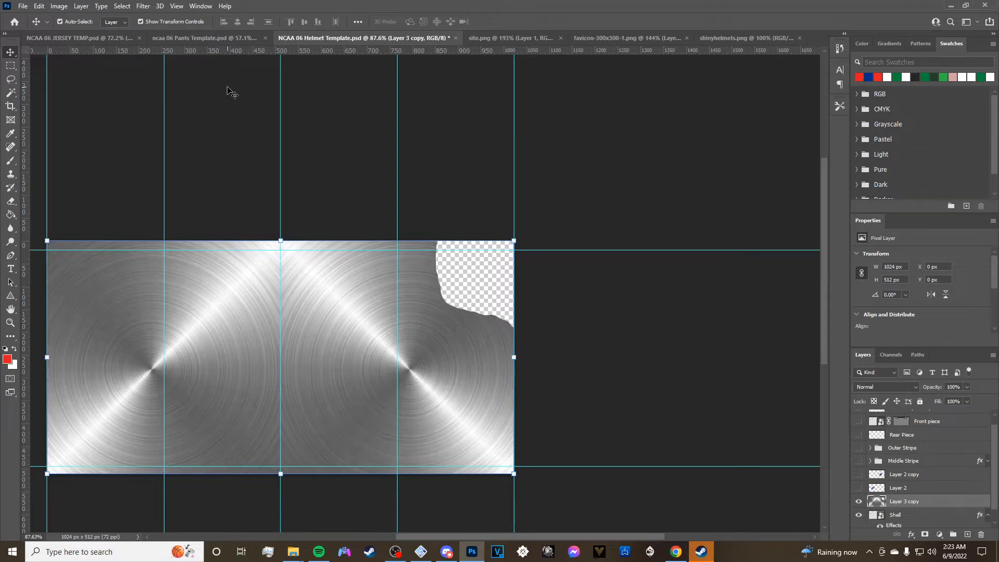
Bring up the available image adjustments for the metal texture layer, Layer 3 copy.
left_click(80, 7)
mouse_move(59, 6)
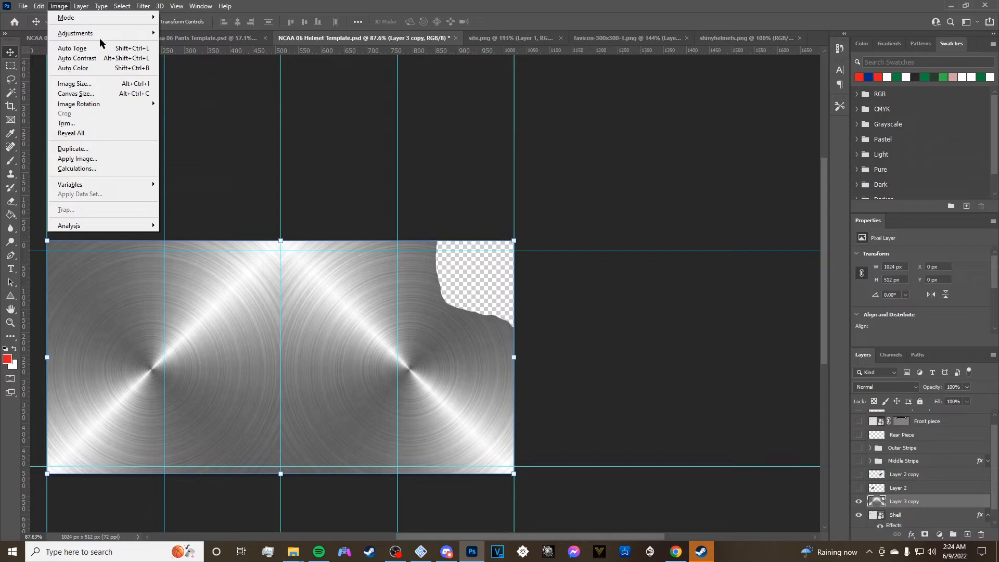
mouse_move(105, 34)
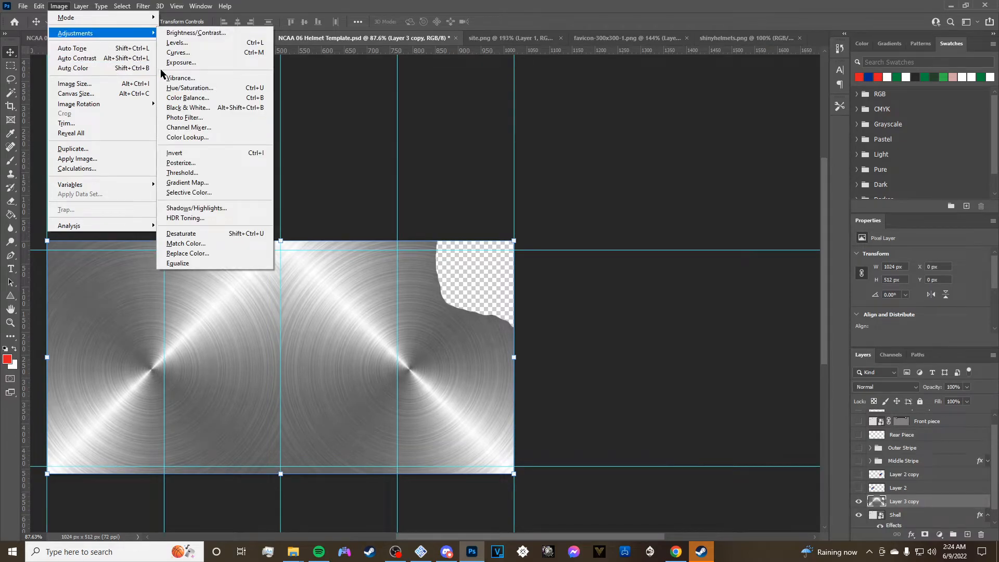
Tint the brushed-metal layer of the helmet template red with a Color Balance adjustment on the midtones.
left_click(218, 102)
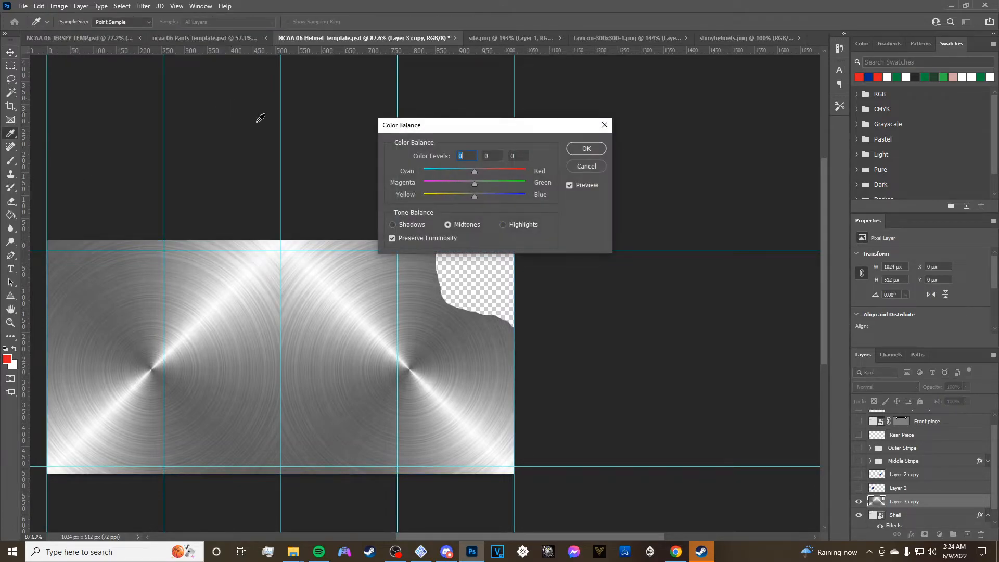
mouse_move(477, 173)
left_mouse_down()
mouse_move(528, 180)
mouse_move(450, 181)
mouse_move(500, 180)
mouse_move(472, 185)
left_mouse_up()
key("Return")
key("v")
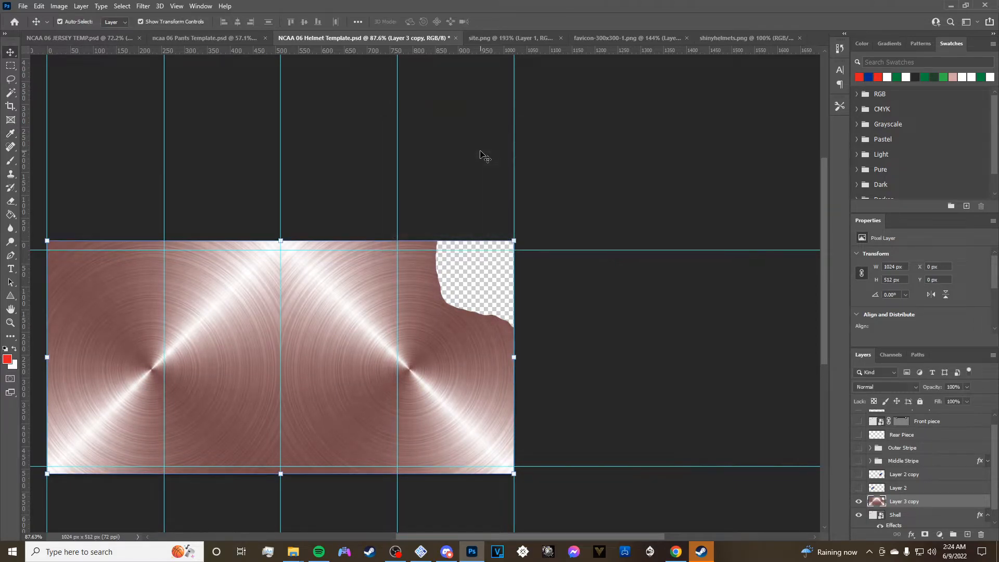
Try Hue/Saturation on the metal layer with Hue 0, Saturation +74 and Lightness -15, and undo the red recoloring.
left_click(39, 6)
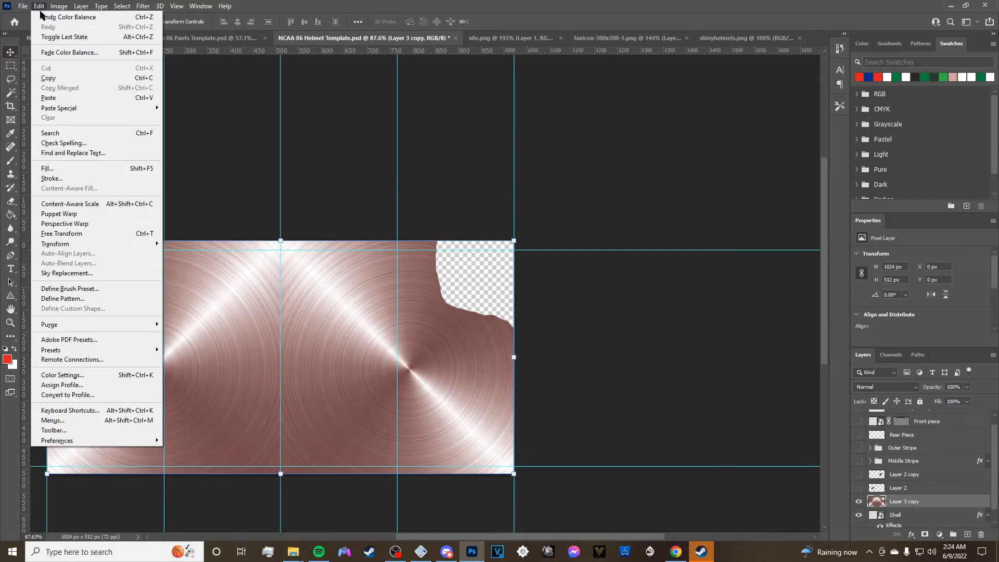
mouse_move(59, 7)
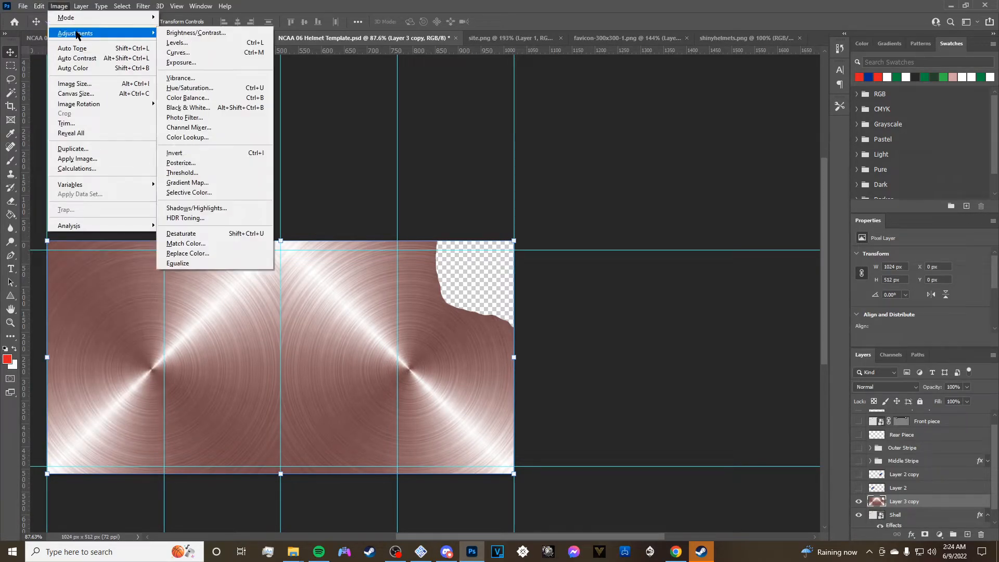
left_click(191, 88)
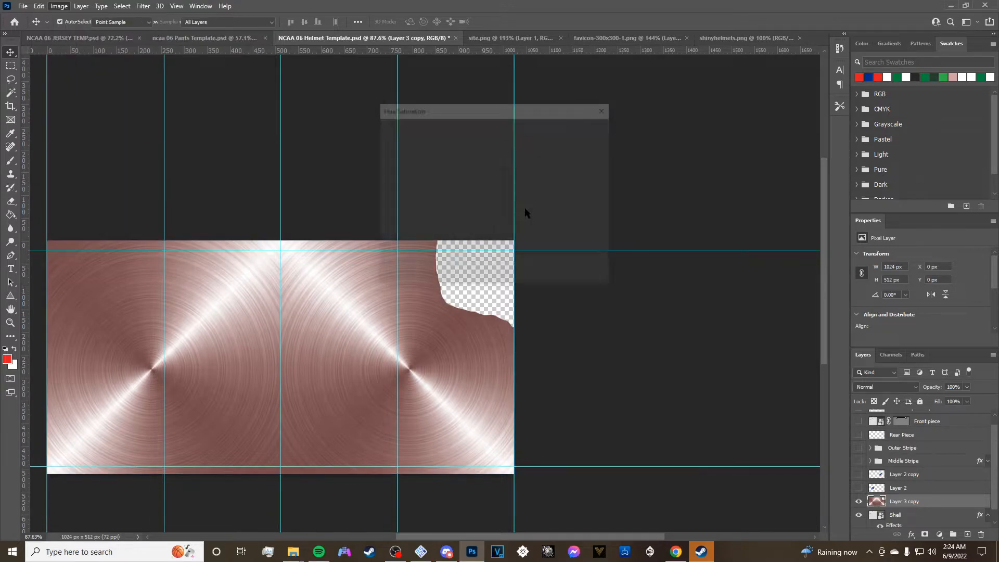
left_click_drag(470, 182, 471, 182)
left_click(514, 164)
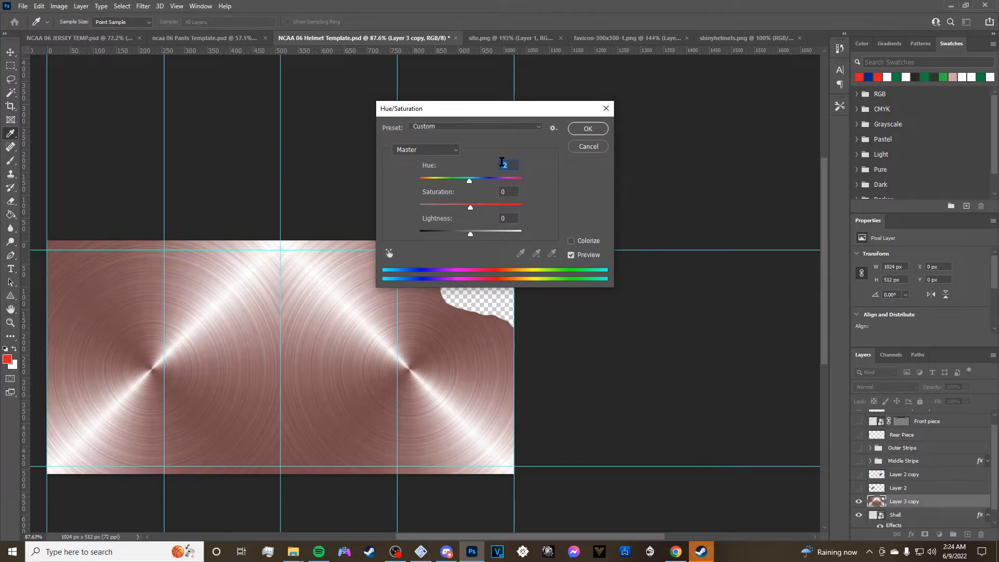
left_click_drag(469, 207, 510, 201)
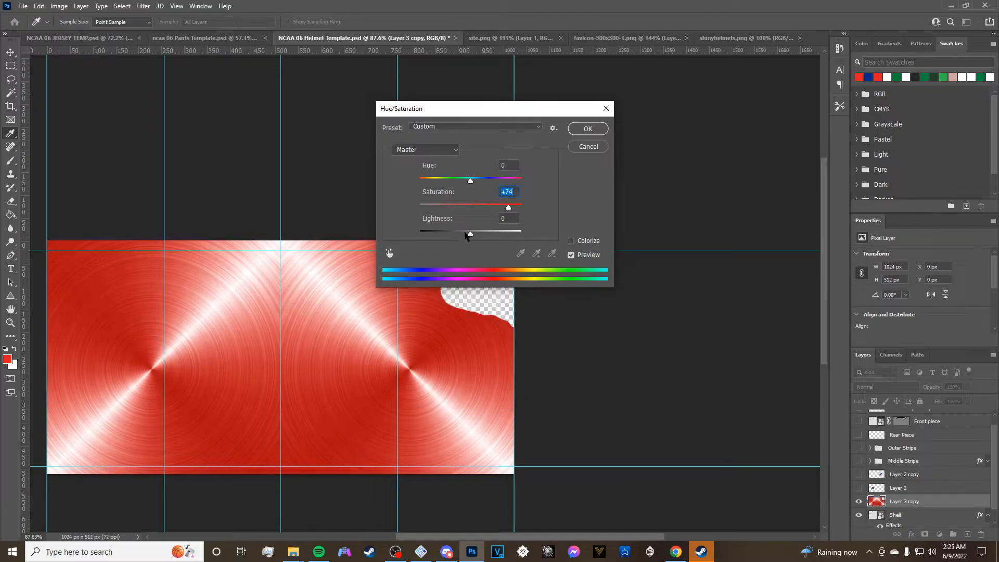
left_click_drag(469, 233, 463, 235)
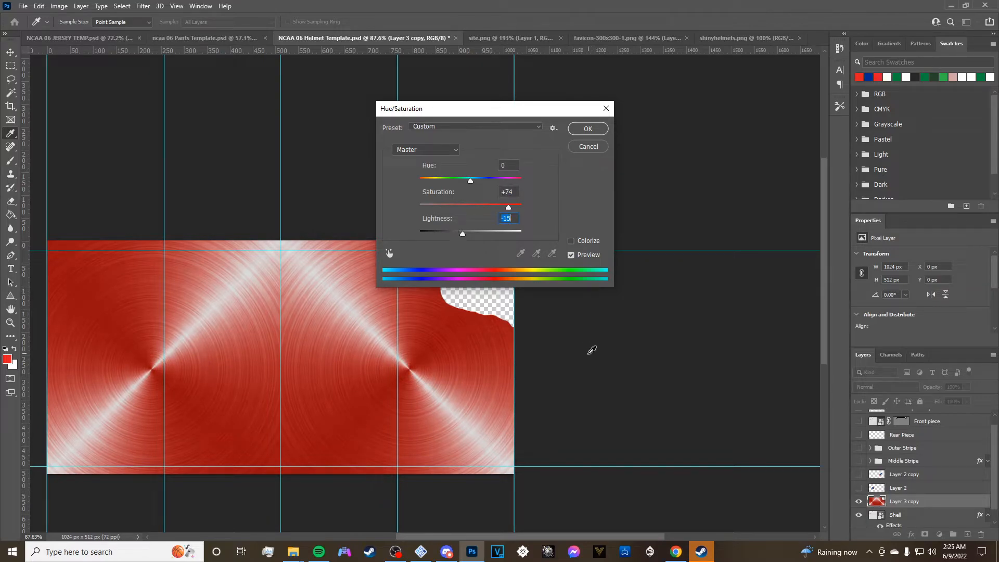
left_click(588, 129)
key("v")
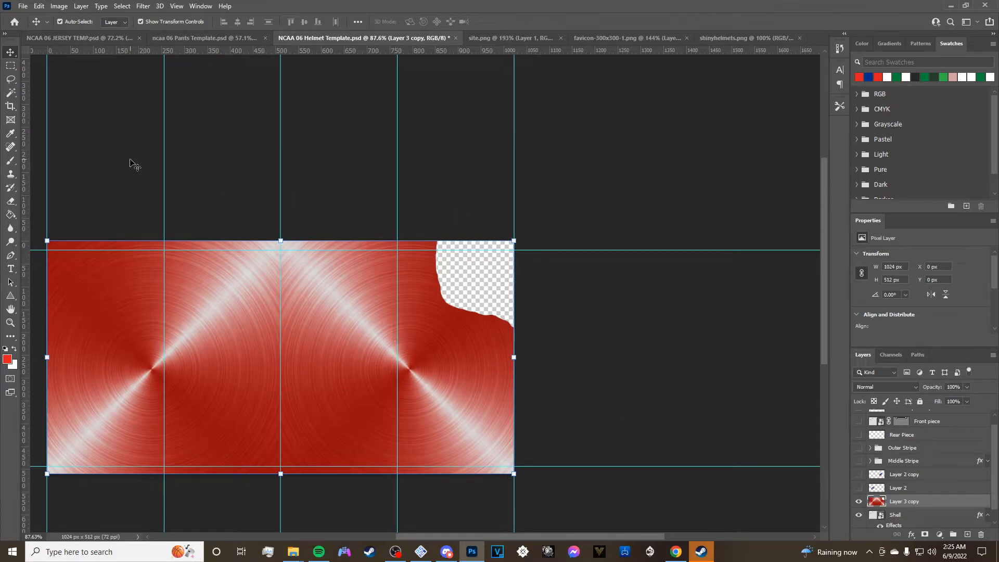
key("ctrl+z")
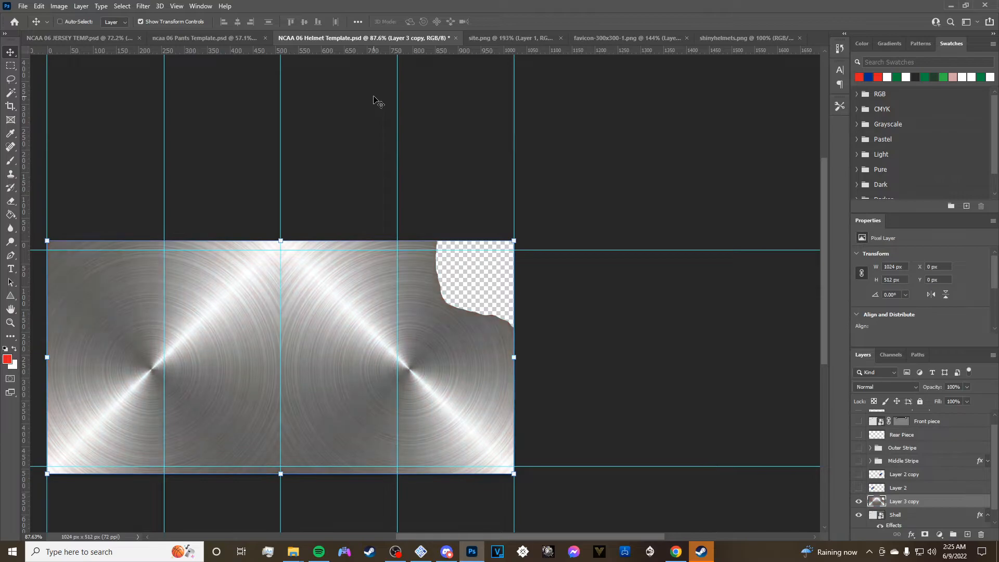
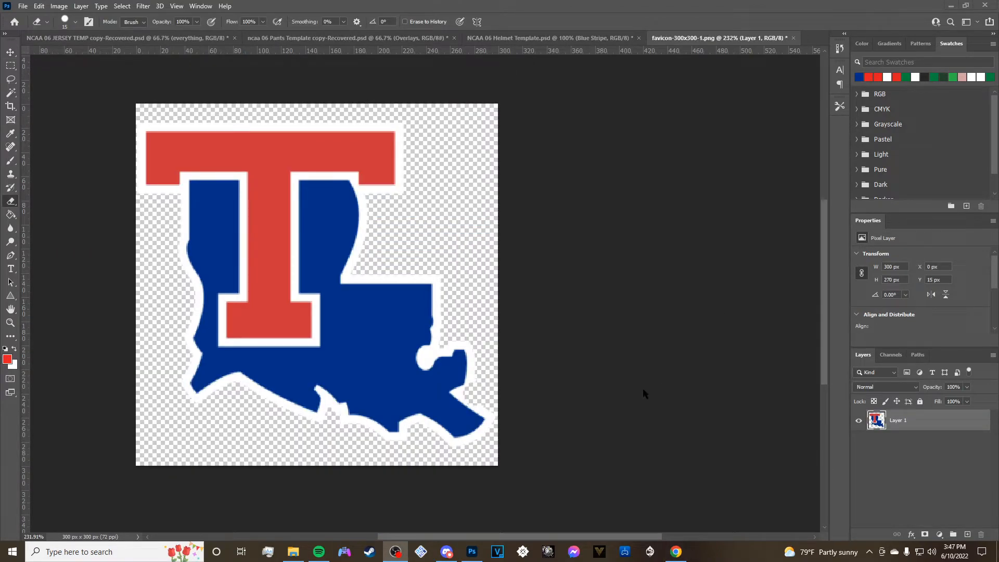
scroll(573, 394, "up", 2)
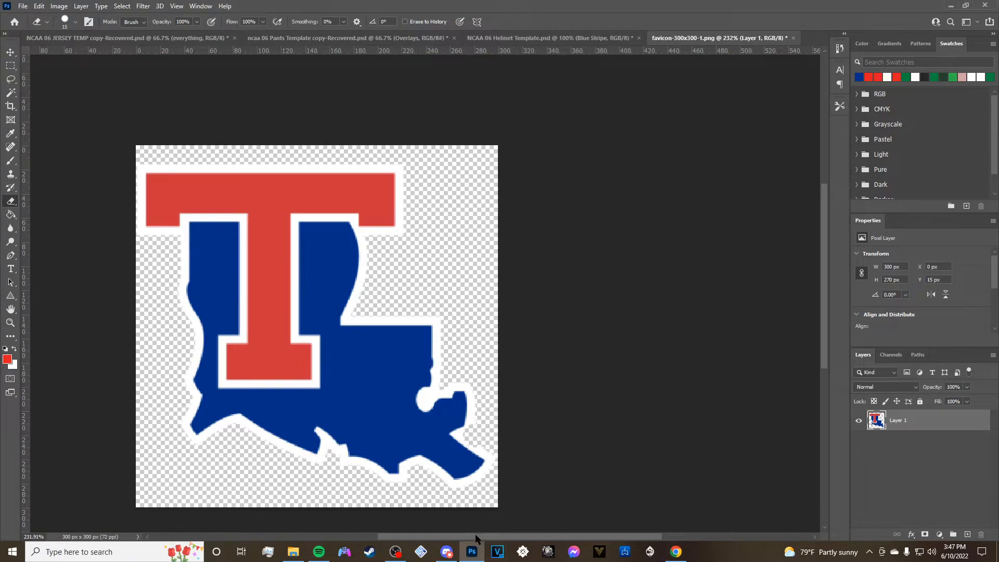
left_click(550, 37)
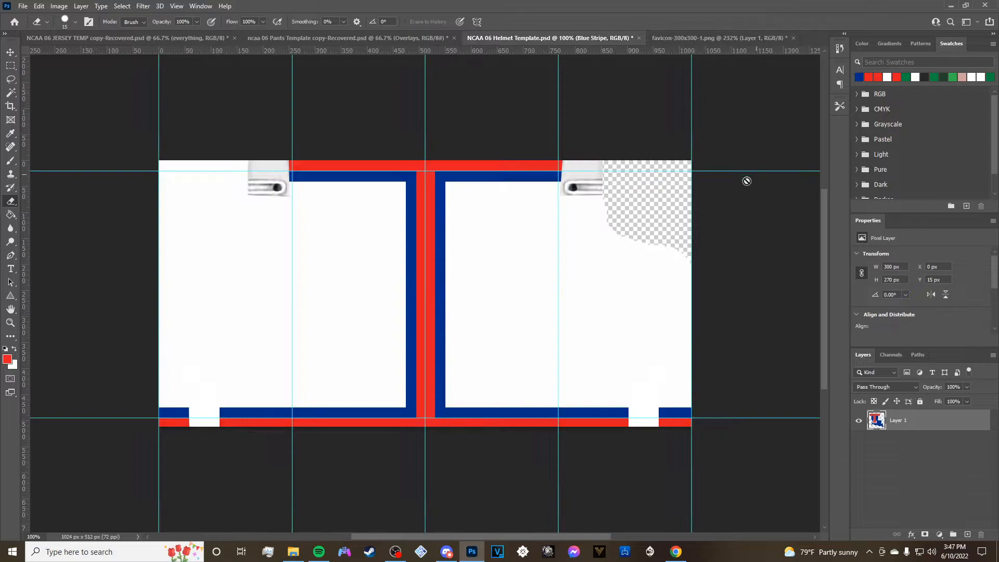
left_click(669, 37)
left_click_drag(503, 537, 487, 536)
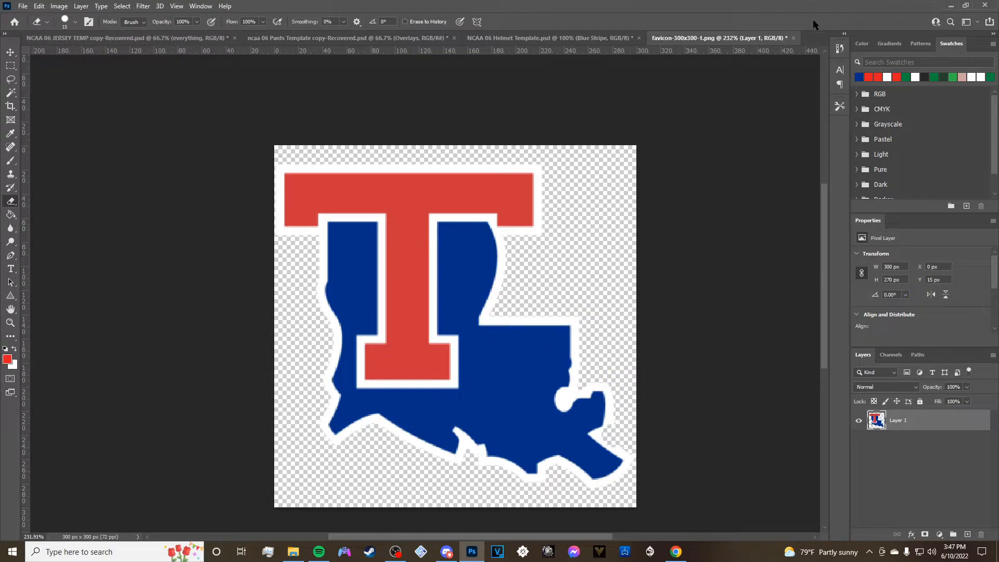
Open the flag image 2560px-Flag_of_the_United_States.svg.png.
left_click(23, 6)
mouse_move(39, 6)
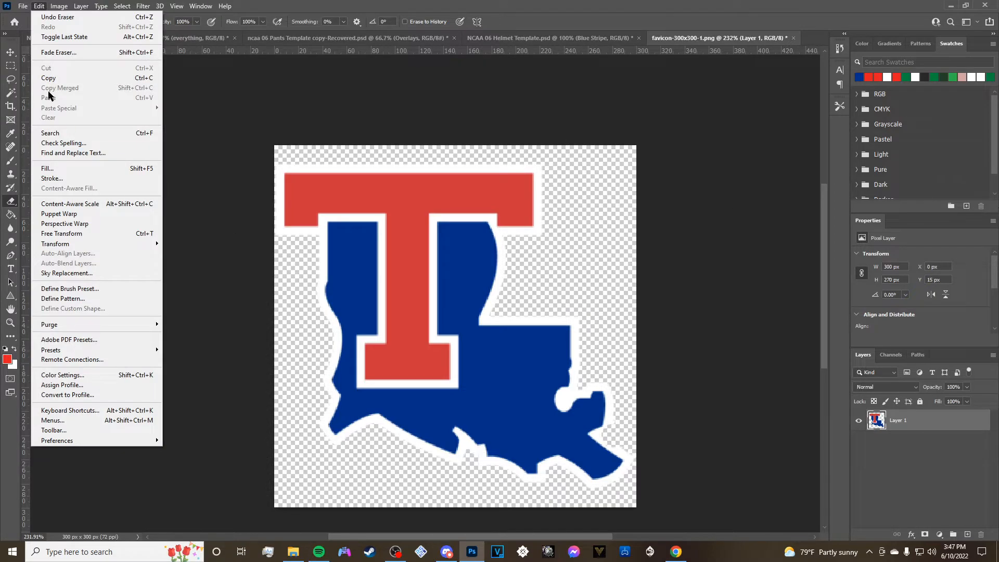
mouse_move(143, 6)
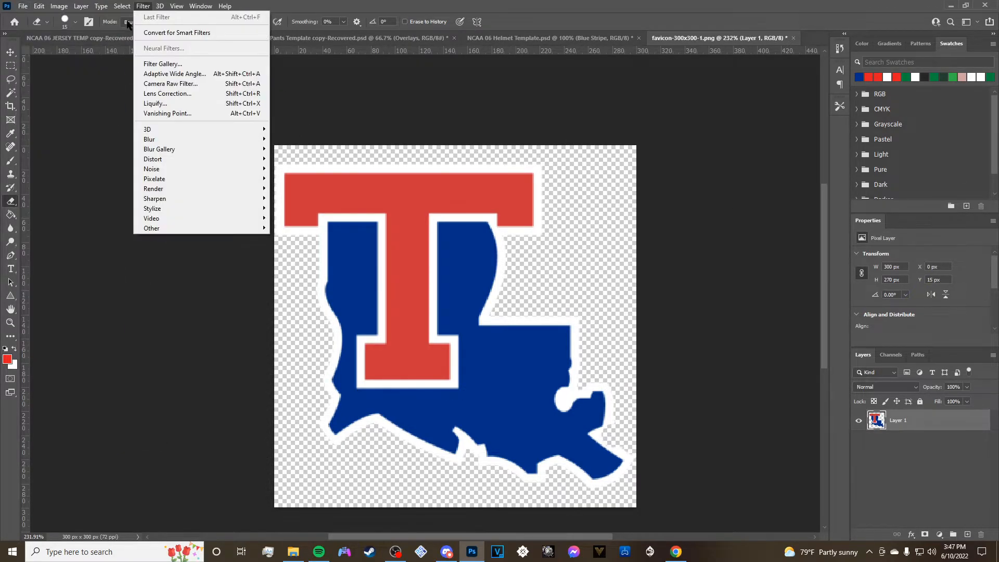
left_click(36, 26)
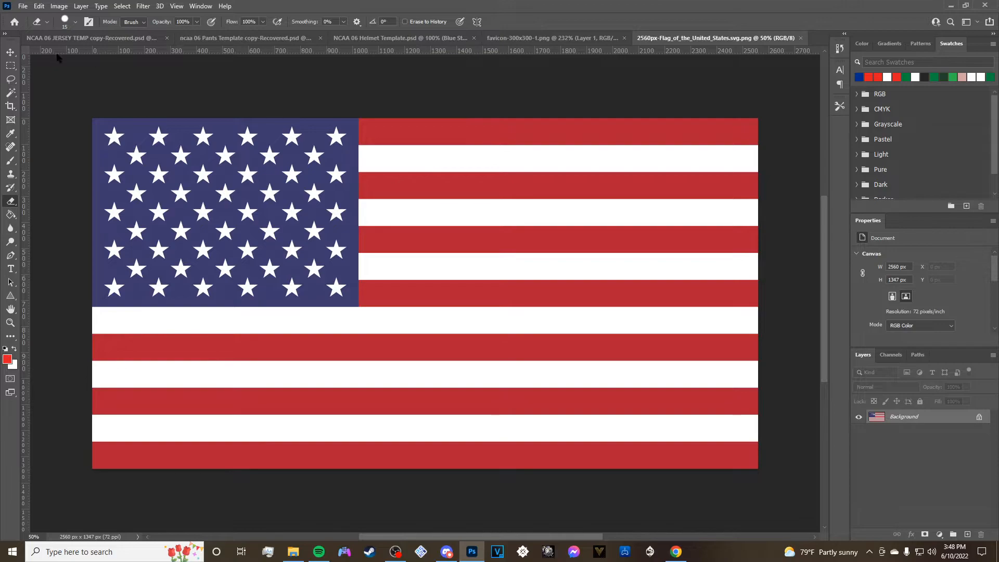
Define the whole United States flag image as a pattern named "US Flag".
left_click(604, 37)
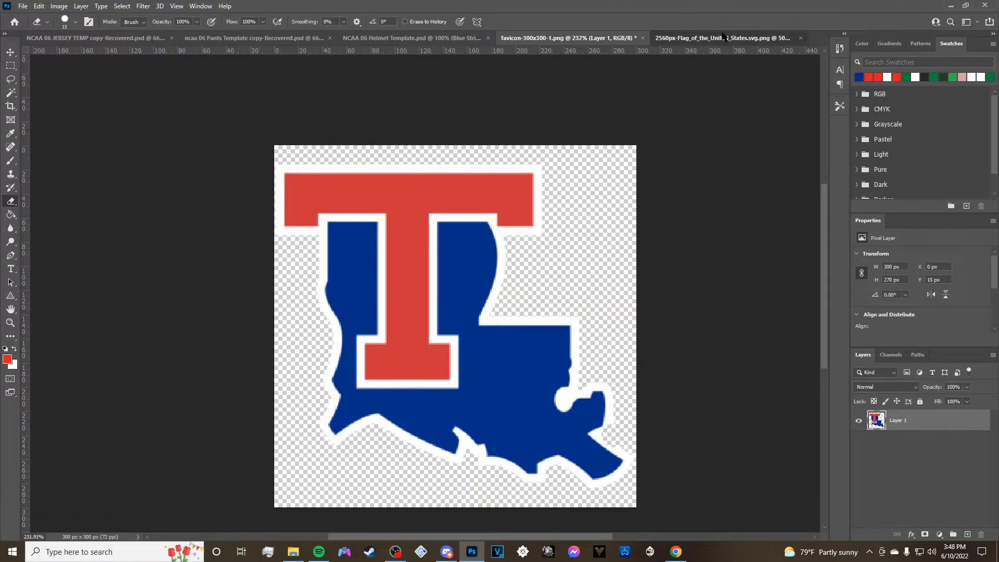
left_click(723, 37)
left_click(23, 6)
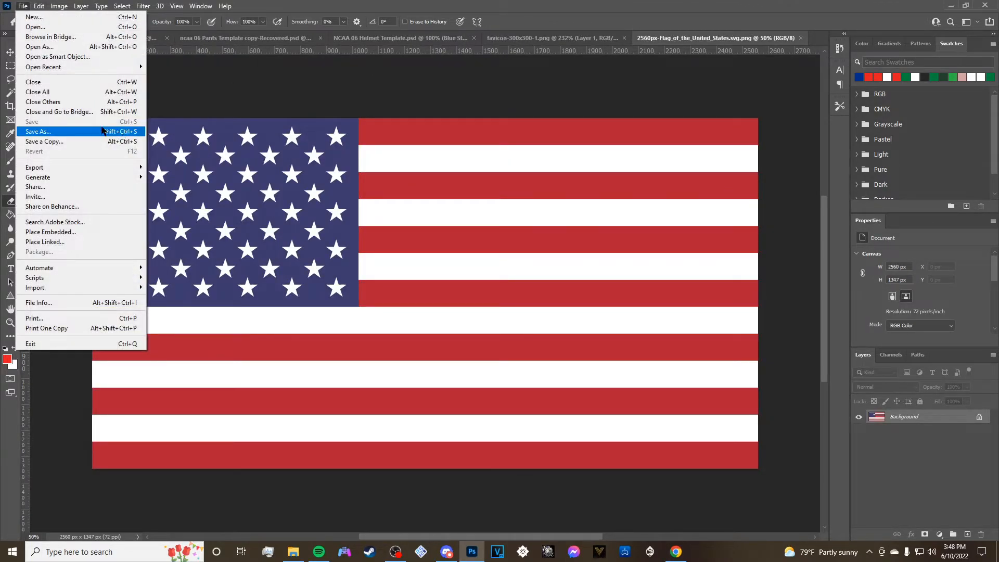
mouse_move(44, 10)
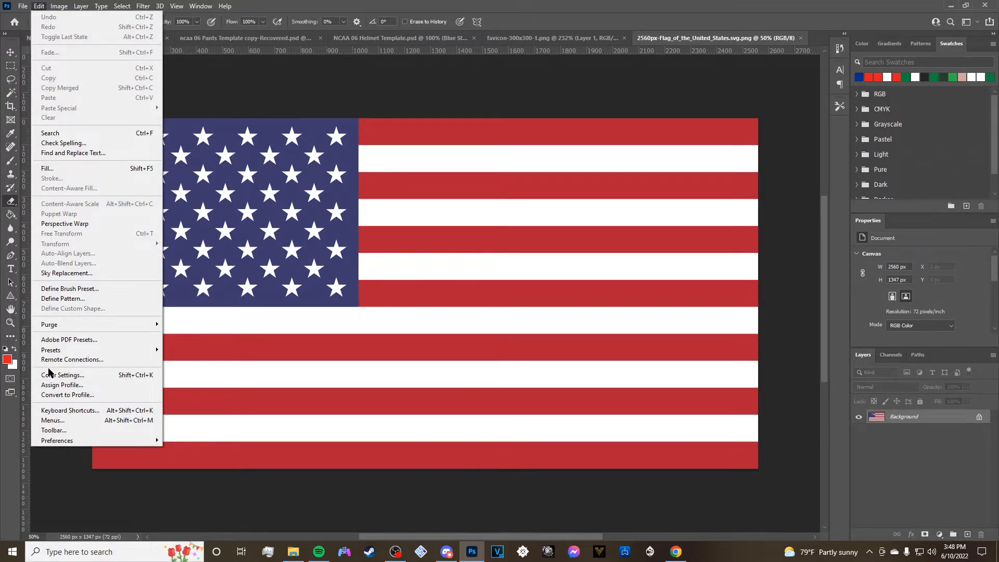
left_click(80, 301)
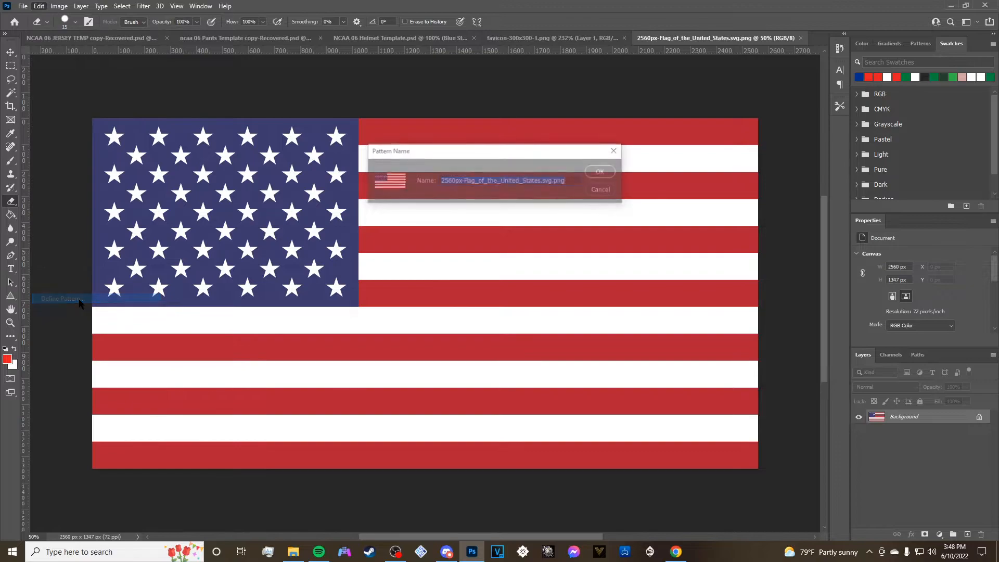
left_click_drag(568, 182, 484, 178)
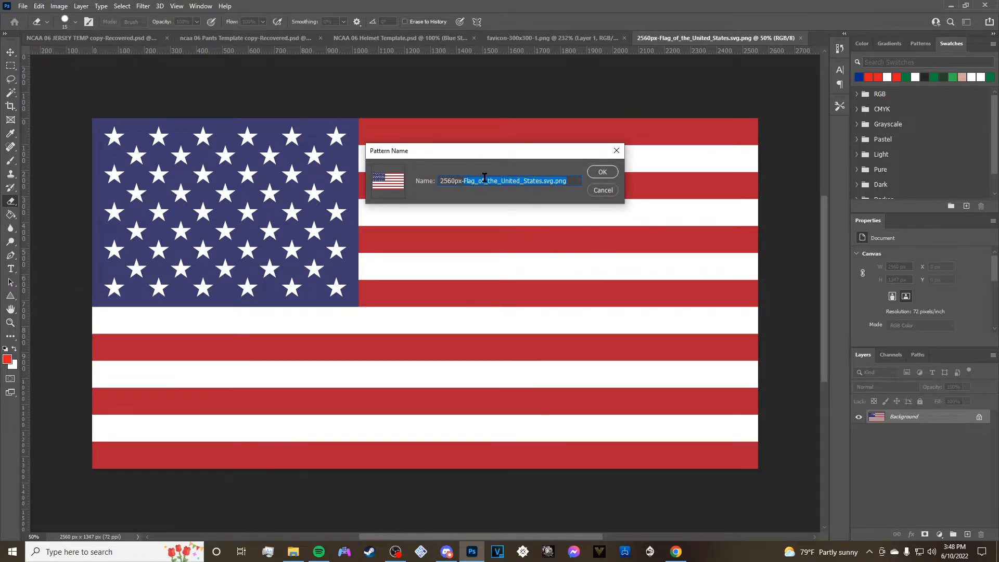
left_click_drag(572, 181, 432, 185)
type("US Flag")
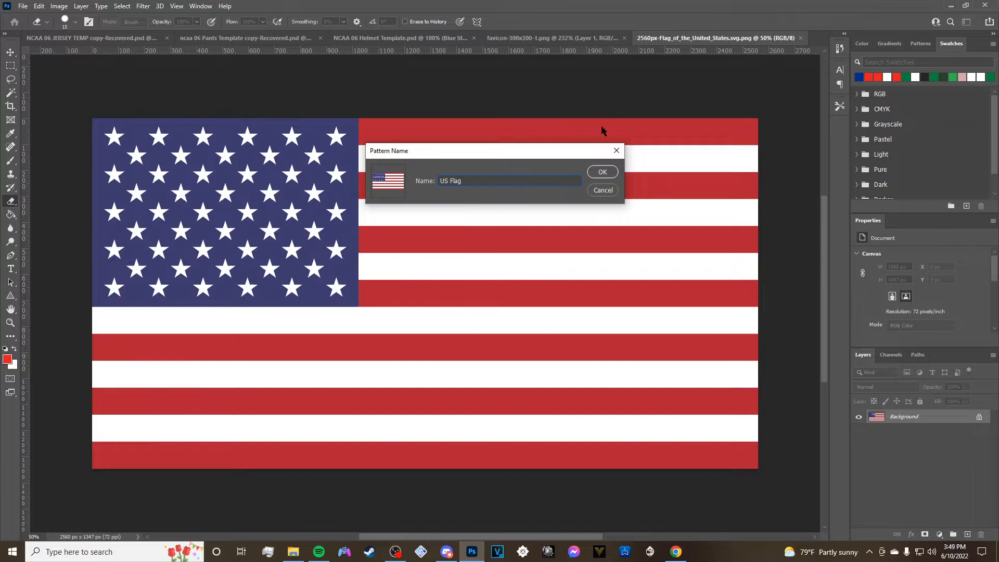
left_click(601, 171)
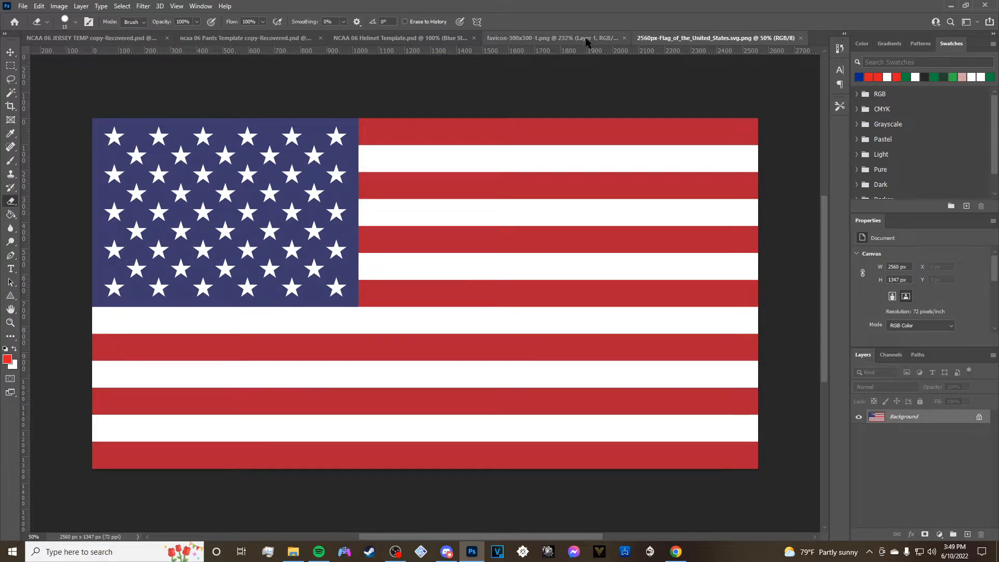
Select the red T in the favicon-300x300-1.png logo with the Magic Wand tool.
left_click(552, 38)
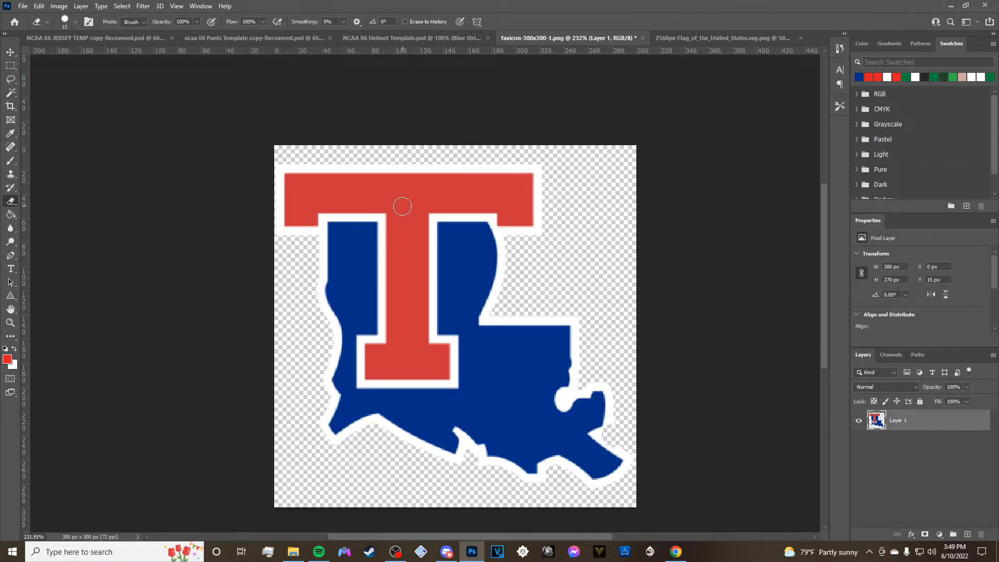
left_click(10, 92)
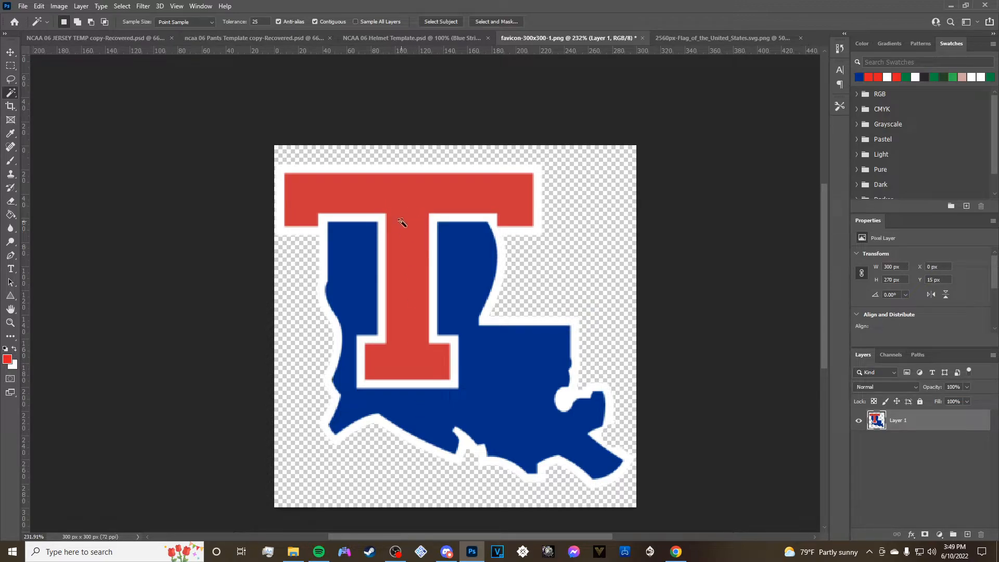
left_click(398, 202)
left_click(523, 435)
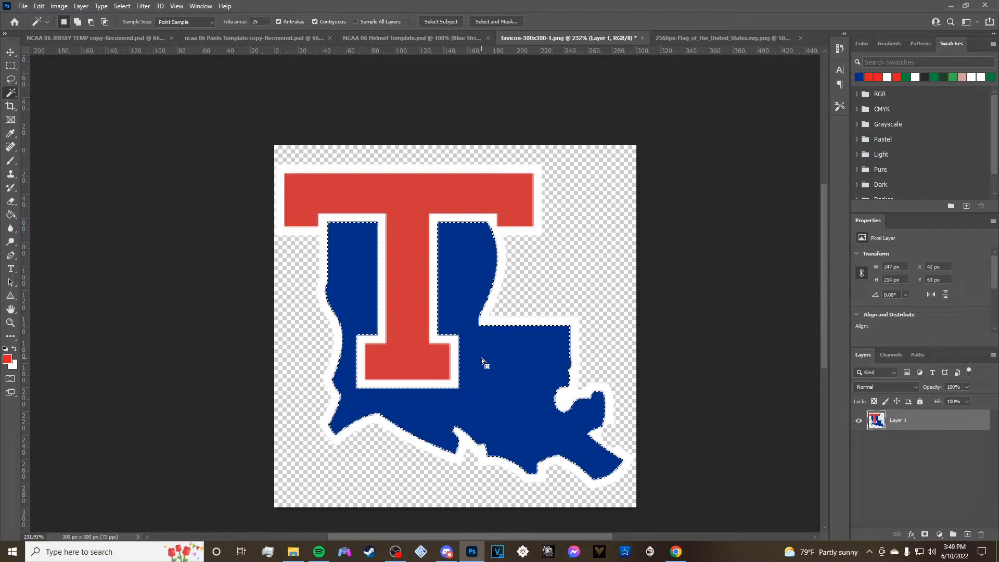
key("alt")
scroll(470, 357, "up", 3)
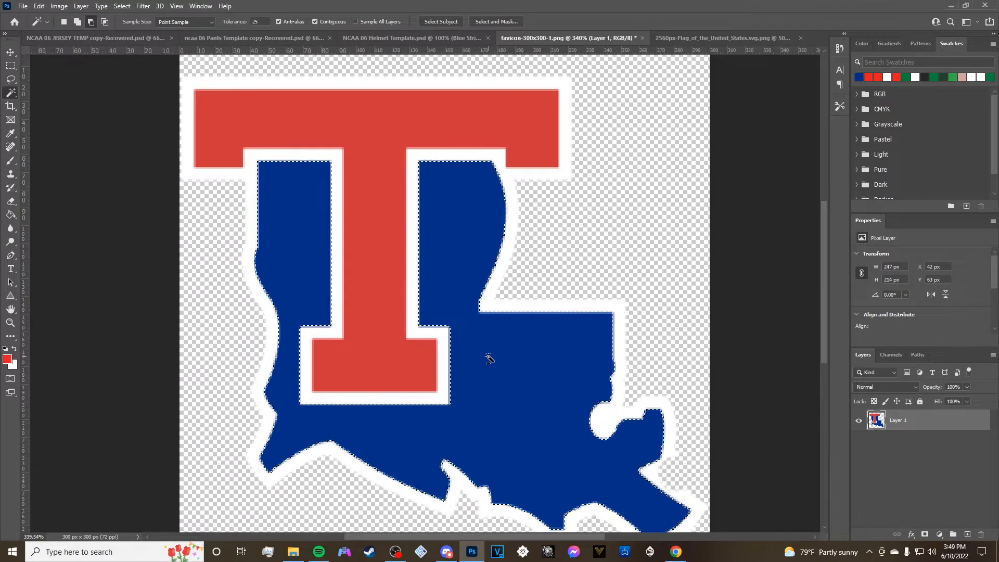
left_click(384, 225)
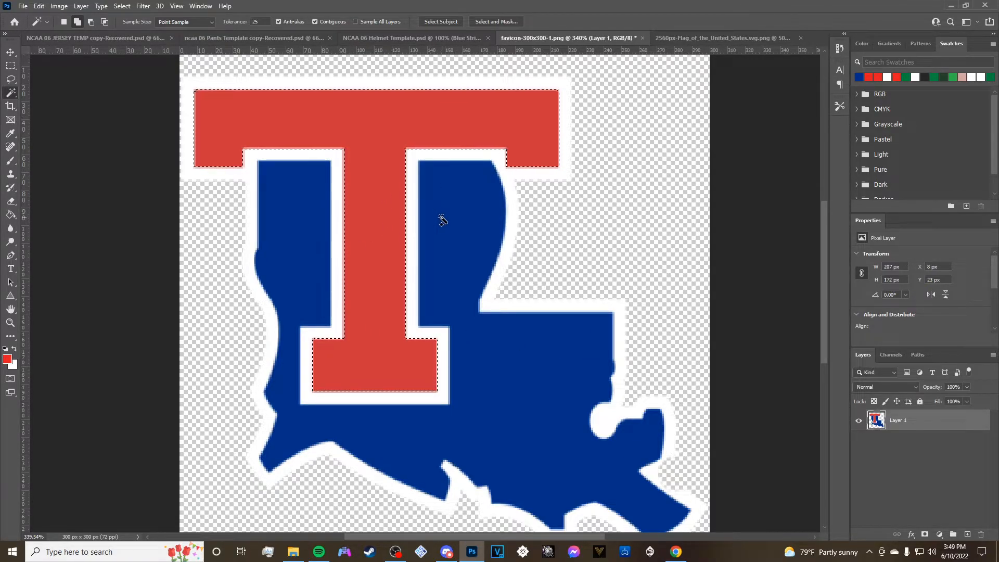
Try adding the blue state shape to the T selection and nudging it 2 px right, and undo both changes.
left_click(461, 218, "shift")
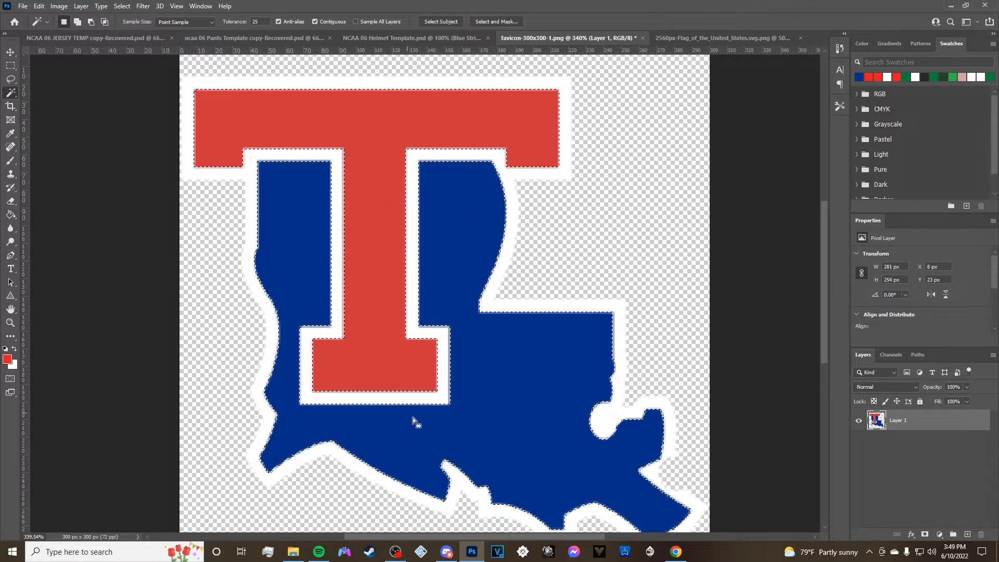
key("ctrl+Right")
key("ctrl+Right")
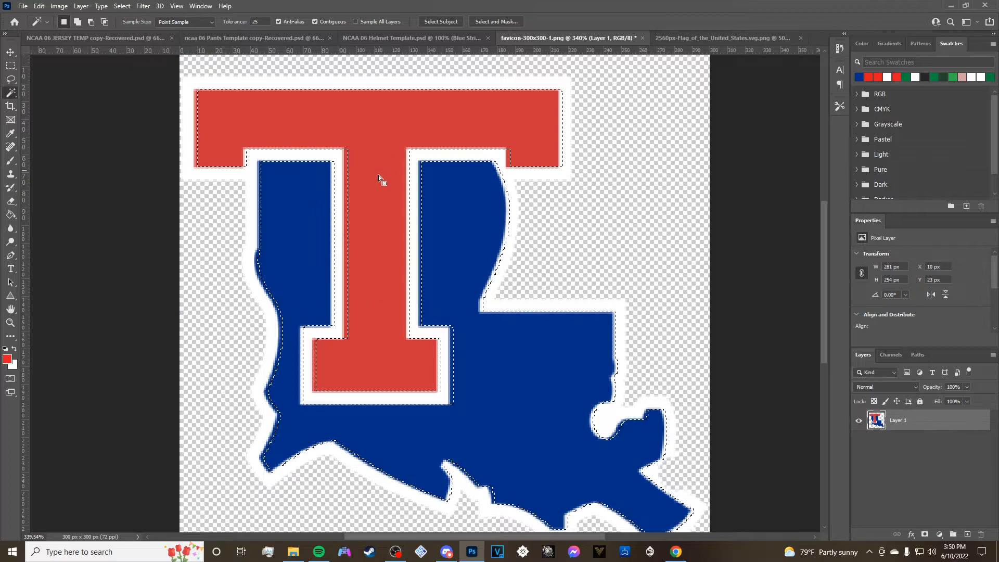
key("ctrl+z")
key("ctrl+z")
key("ctrl+z")
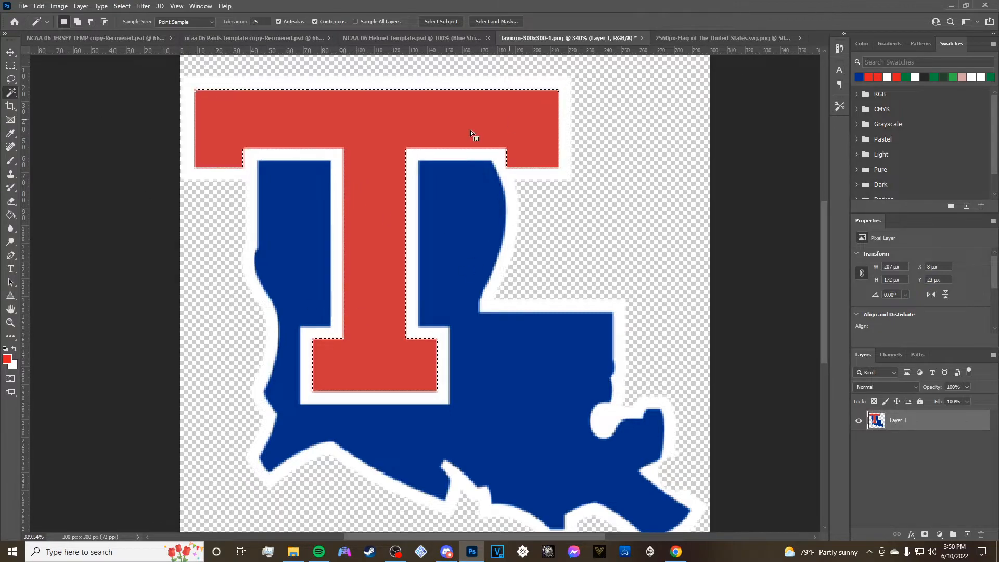
Refine the T selection in Select and Mask with Shift Edge at -1% and Smooth at 0.
left_click(496, 22)
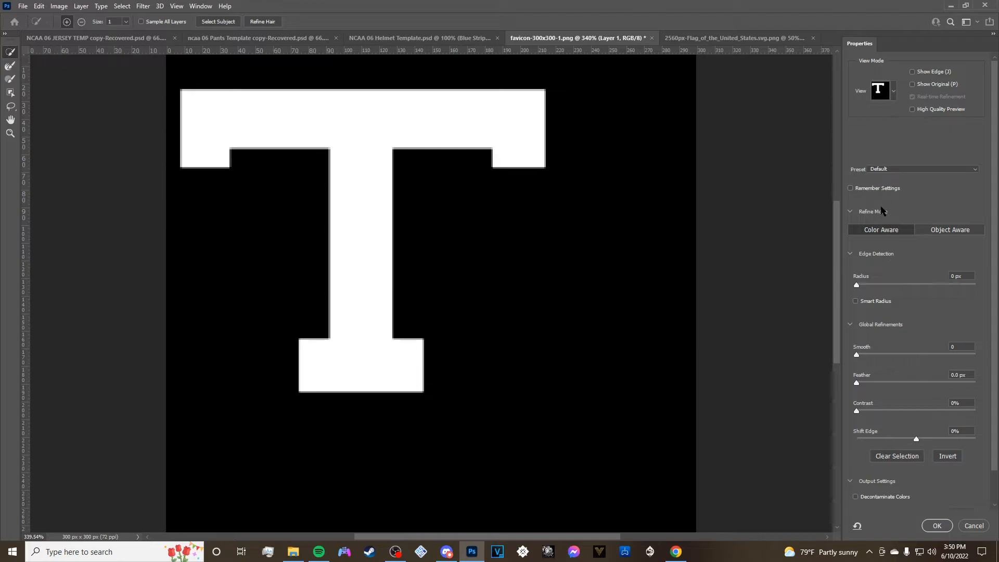
mouse_move(857, 410)
left_mouse_down()
mouse_move(875, 411)
mouse_move(841, 409)
left_mouse_up()
mouse_move(916, 440)
left_mouse_down()
mouse_move(928, 439)
mouse_move(903, 440)
mouse_move(915, 439)
left_mouse_up()
left_click_drag(865, 356, 894, 359)
left_click_drag(870, 355, 856, 355)
scroll(916, 297, "down", 3)
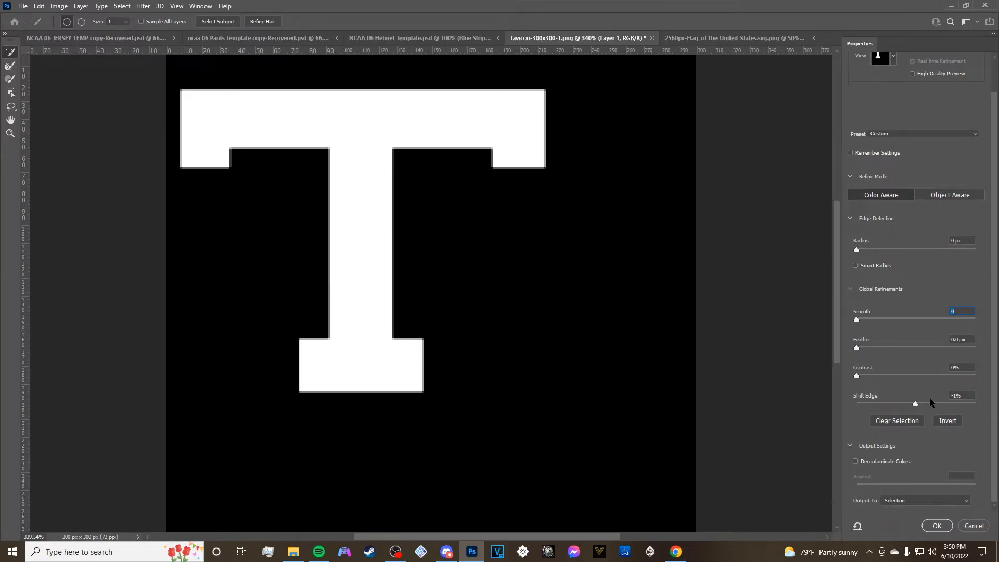
Output the refined T selection to a new layer and make the original Layer 1 visible again.
left_click(912, 500)
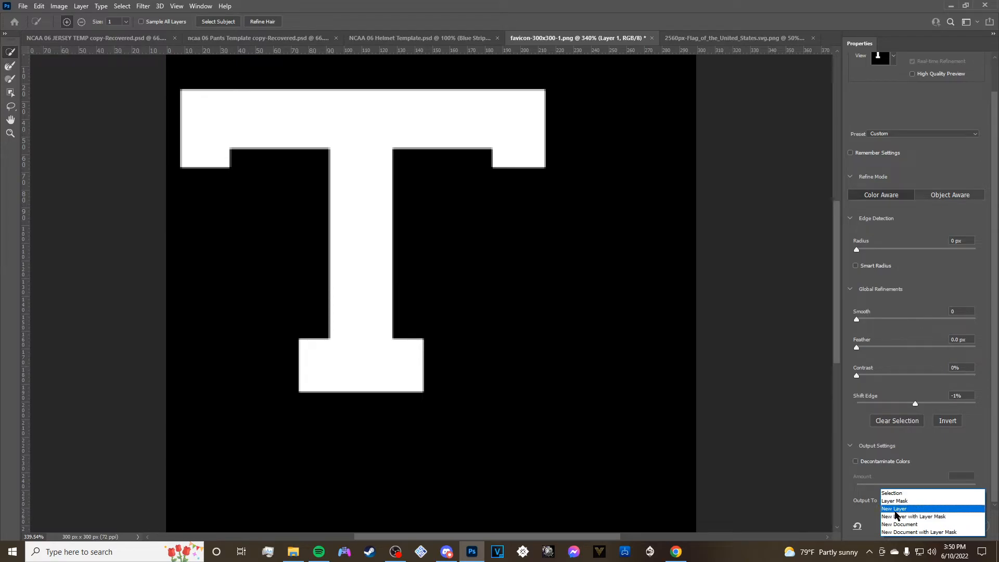
left_click(899, 510)
left_click(936, 525)
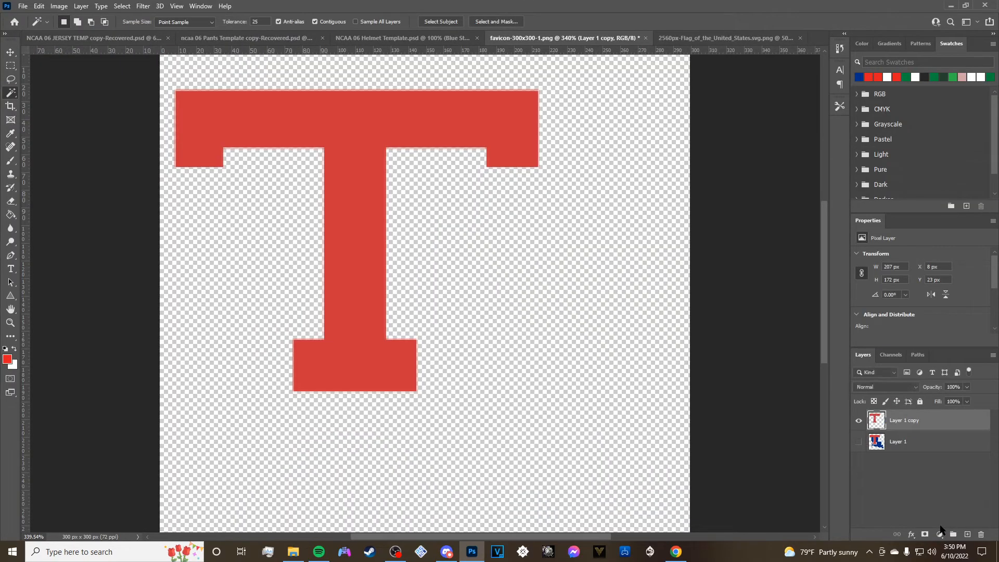
left_click(859, 442)
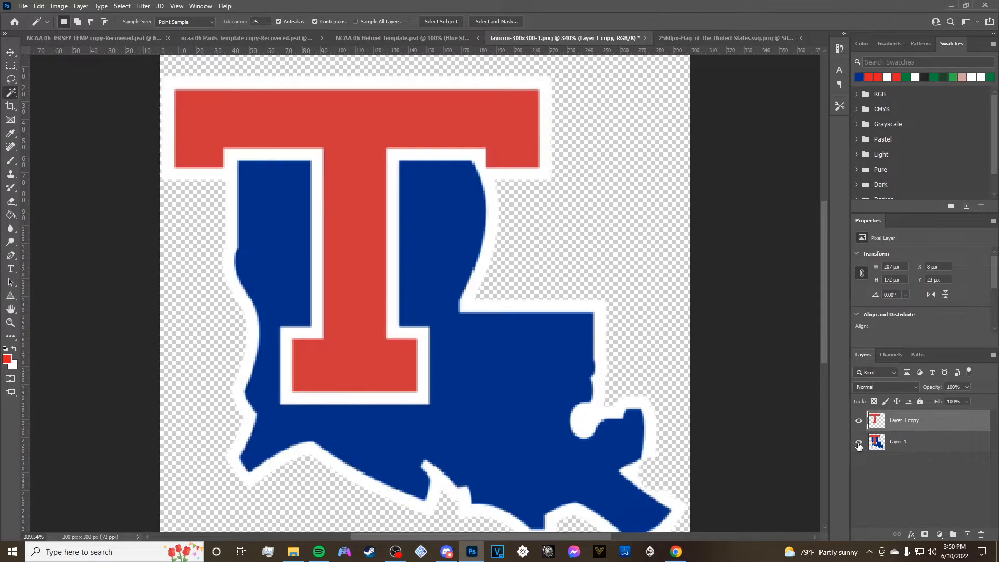
Add a Pattern Overlay to the T layer (Layer 1 copy) using the US flag pattern.
right_click(916, 423)
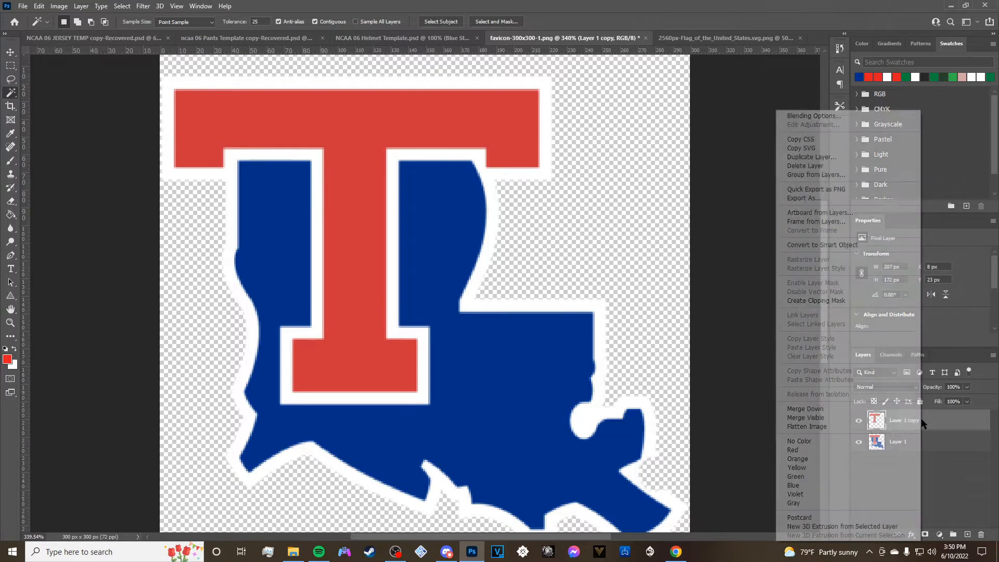
left_click(814, 116)
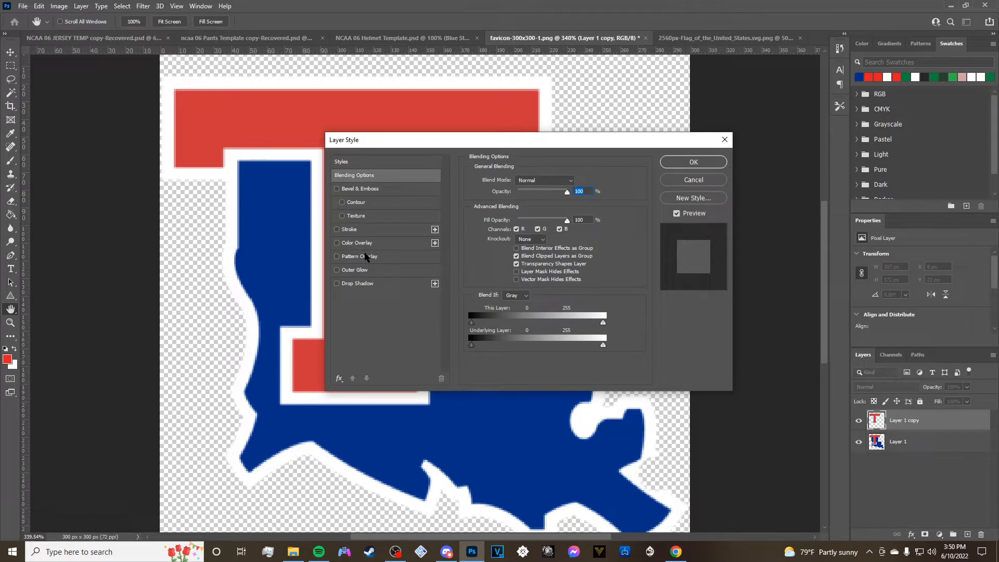
left_click(369, 257)
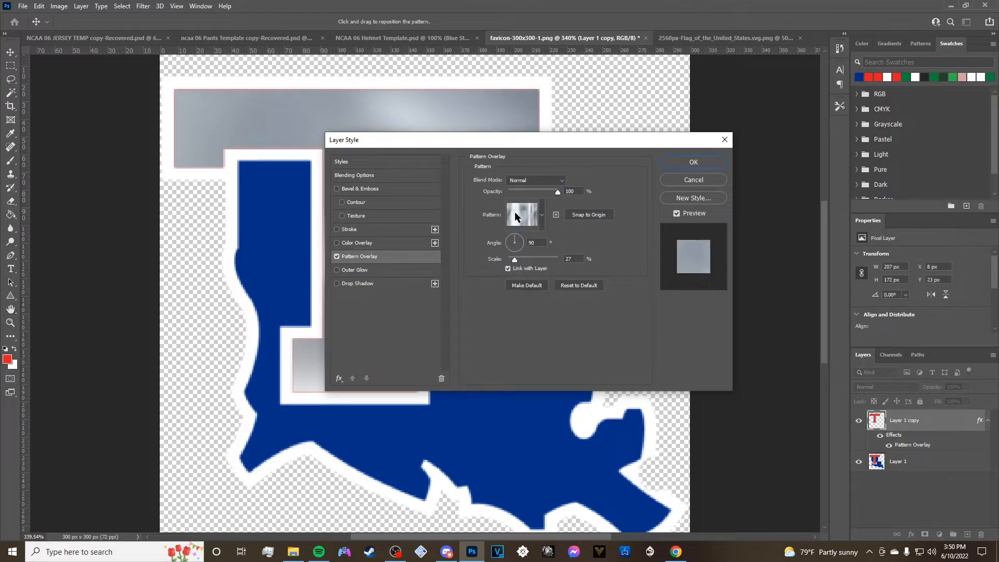
left_click_drag(525, 142, 484, 152)
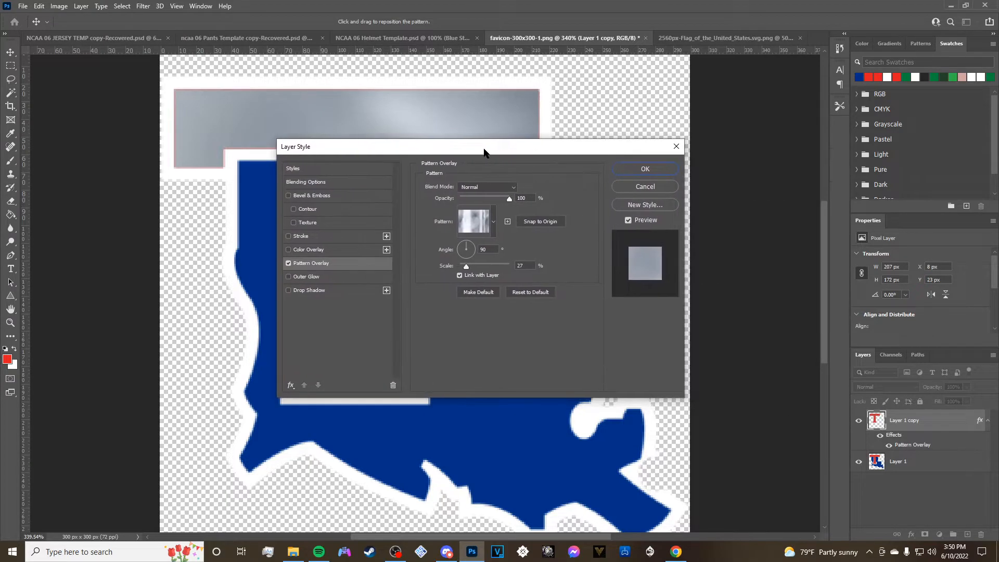
left_click(479, 231)
left_click(489, 305)
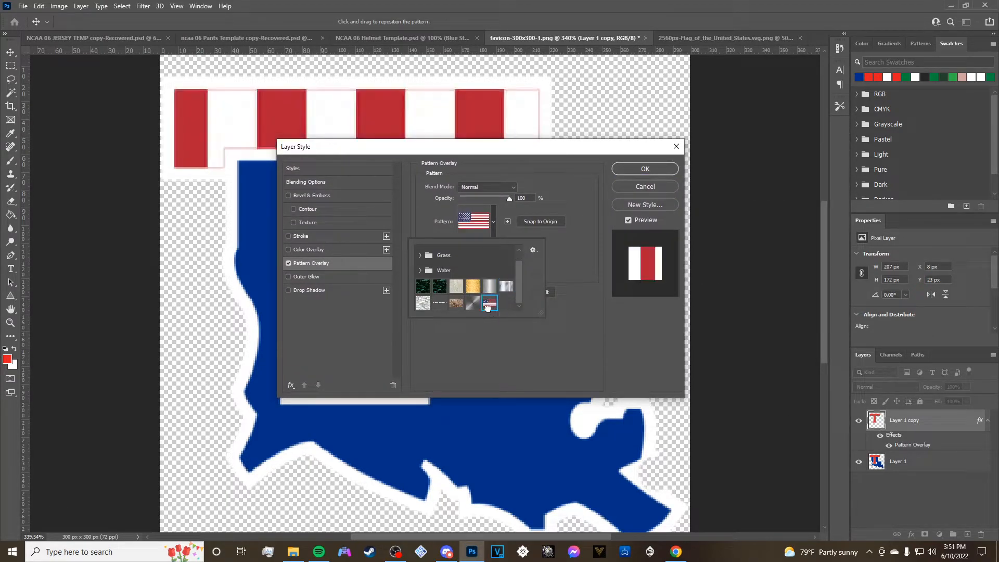
Set the T's pattern overlay angle to 0° and apply the layer style.
left_click_drag(585, 141, 719, 115)
double_click(621, 221)
type("0")
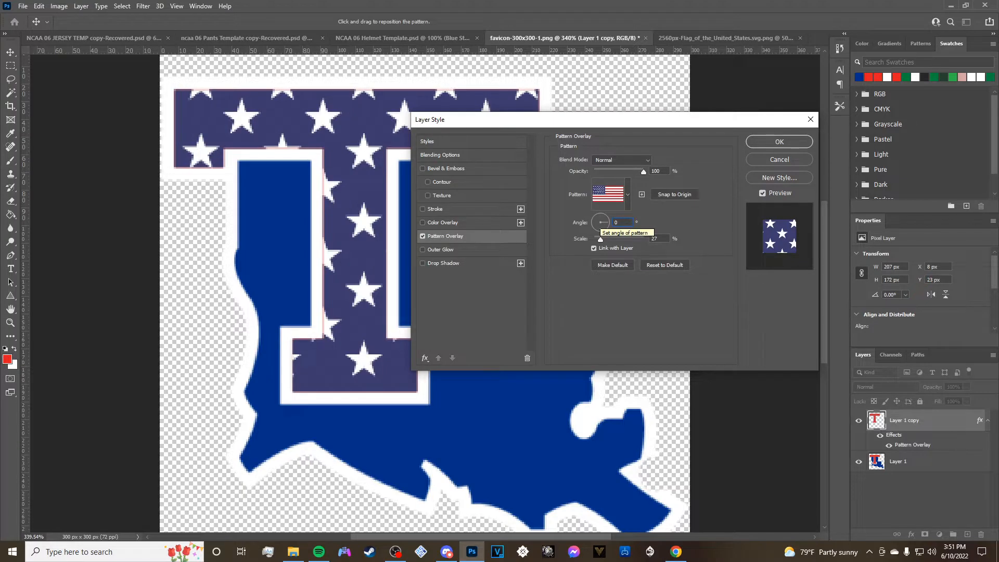
key("Return")
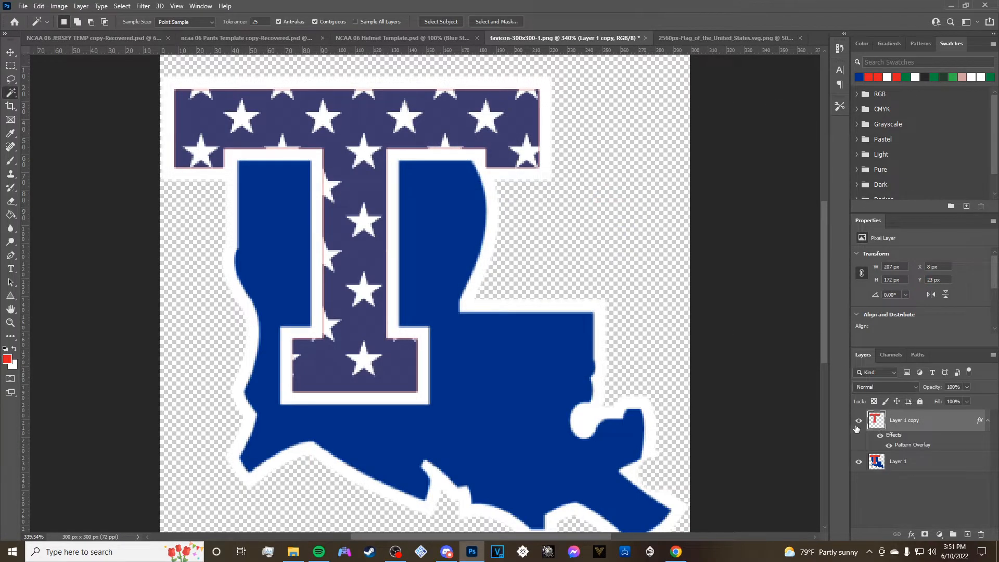
Select the blue state shape on Layer 1 with the Magic Wand tool.
left_click(859, 463)
left_click(859, 463)
left_click(930, 467)
left_click(513, 357)
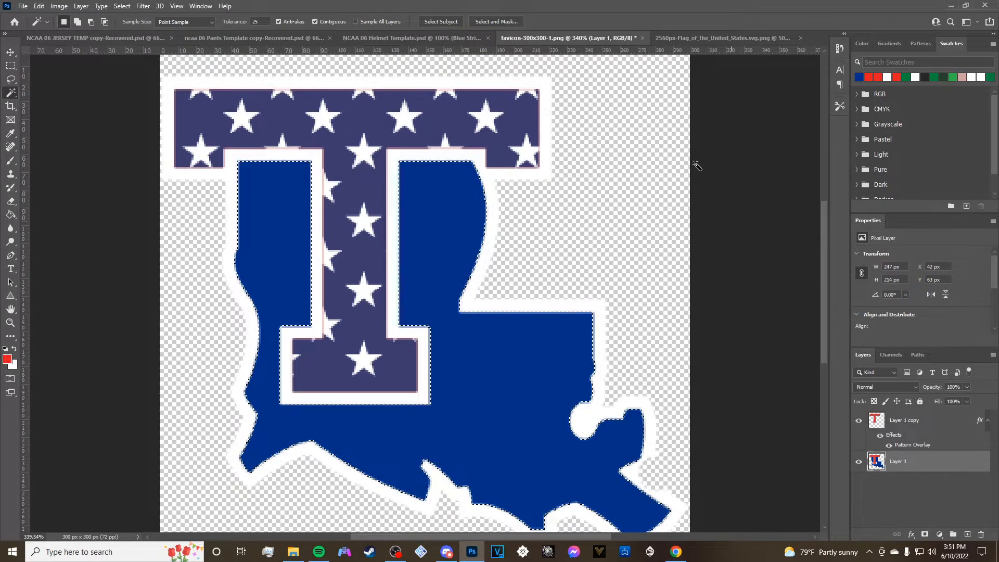
Refine the state selection in Select and Mask with Smooth at 2 and Contrast at 61%.
left_click(496, 21)
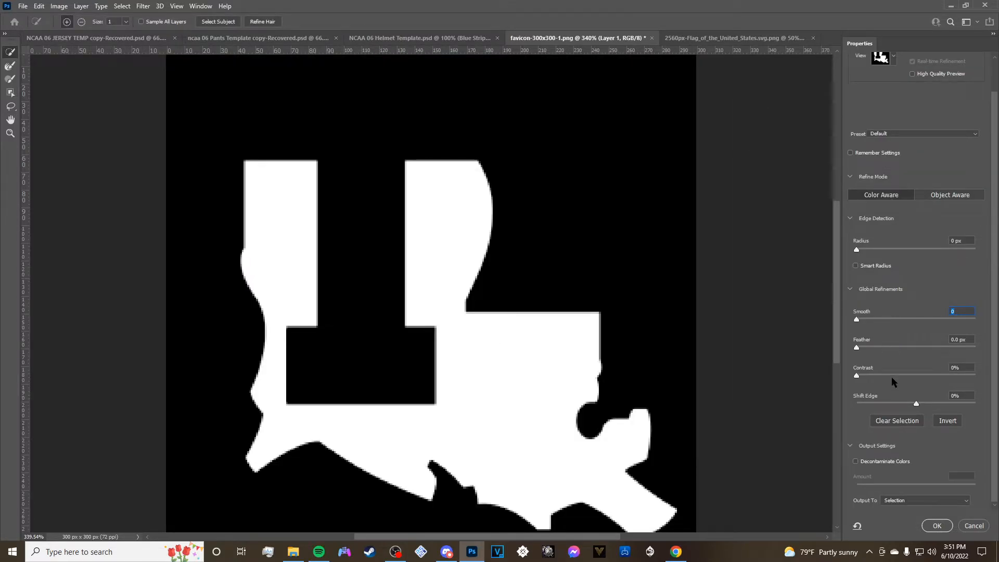
left_click_drag(857, 320, 859, 321)
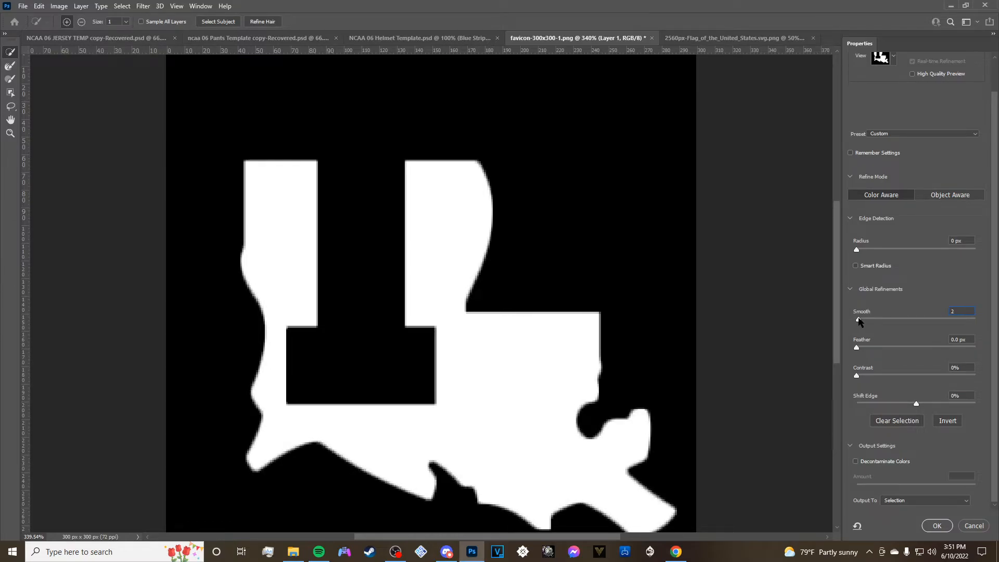
left_click_drag(857, 376, 929, 354)
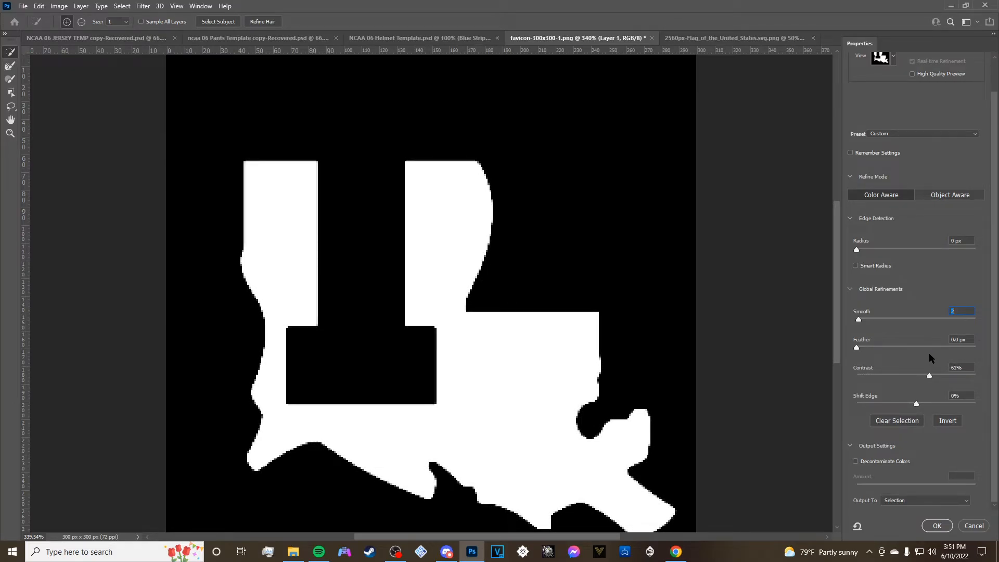
Output the refined state selection to a new layer and turn the original Layer 1 back on.
left_click(910, 501)
left_click(912, 514)
left_click(937, 525)
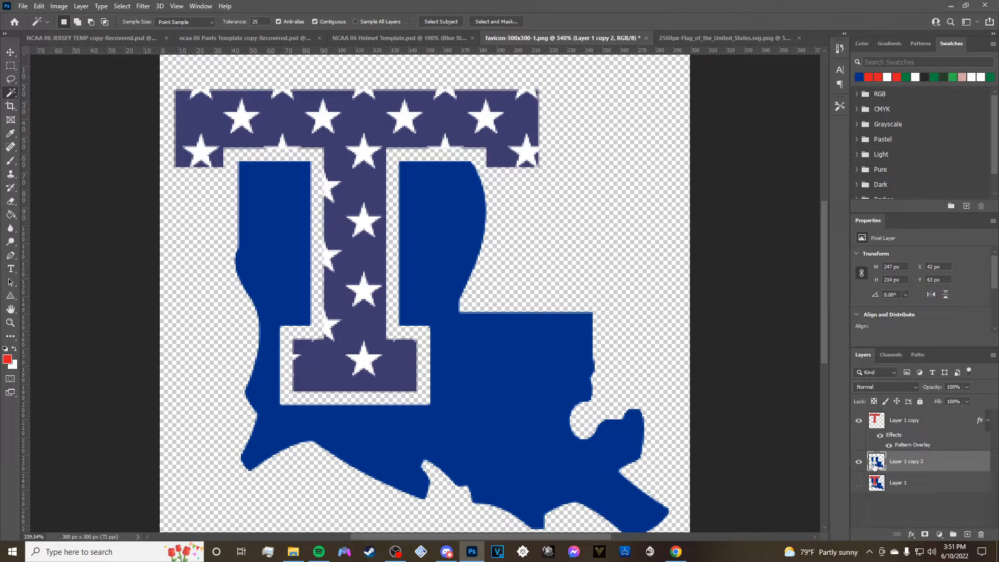
left_click(858, 485)
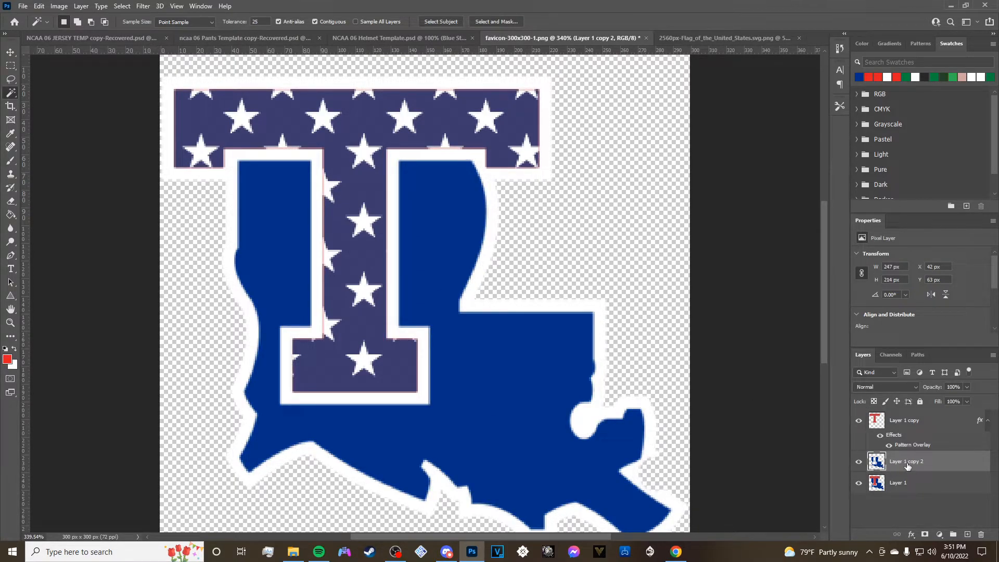
Add a US flag Pattern Overlay to the state layer (Layer 1 copy 2) and shift the pattern to bring in more stripes.
right_click(943, 464)
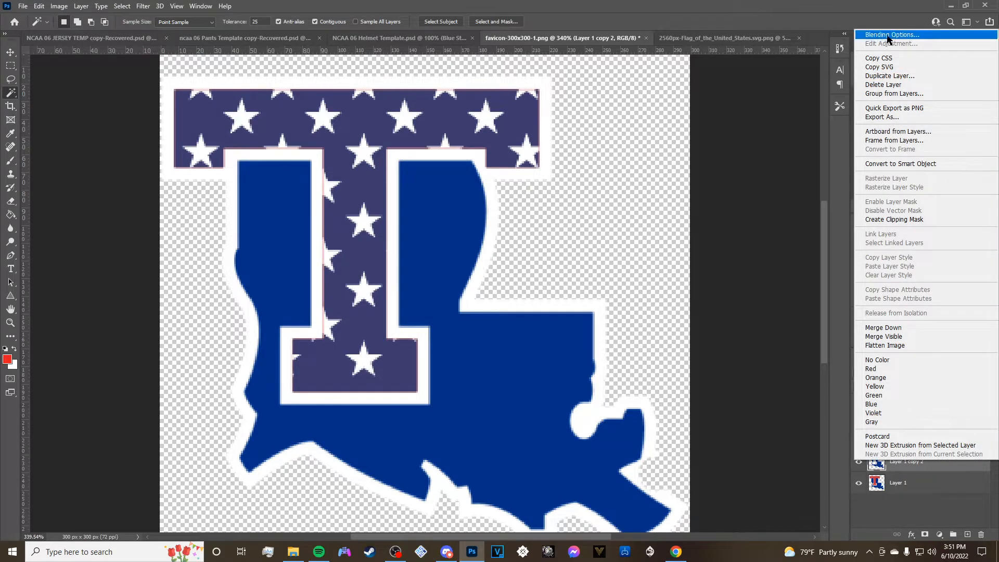
left_click(887, 36)
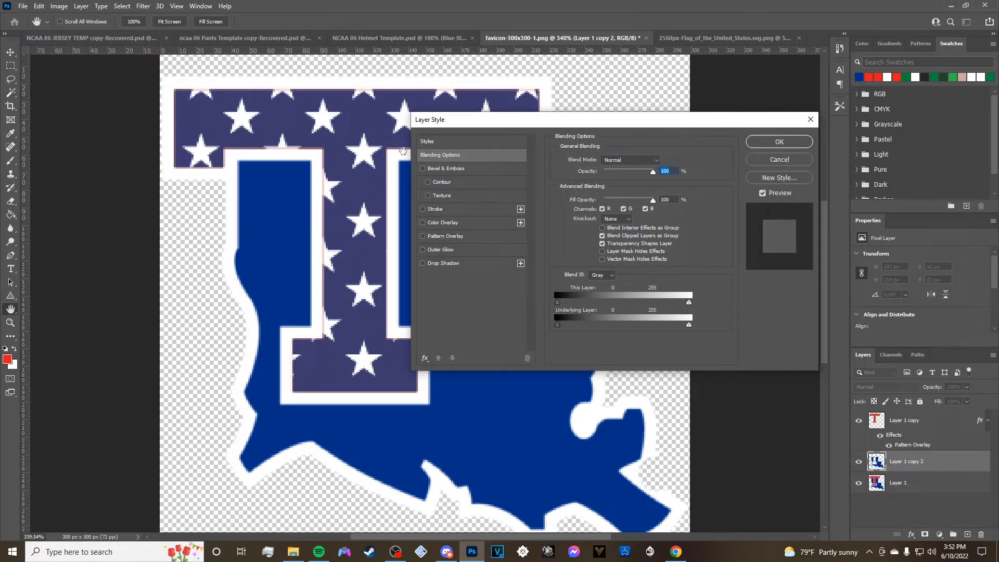
left_click(464, 239)
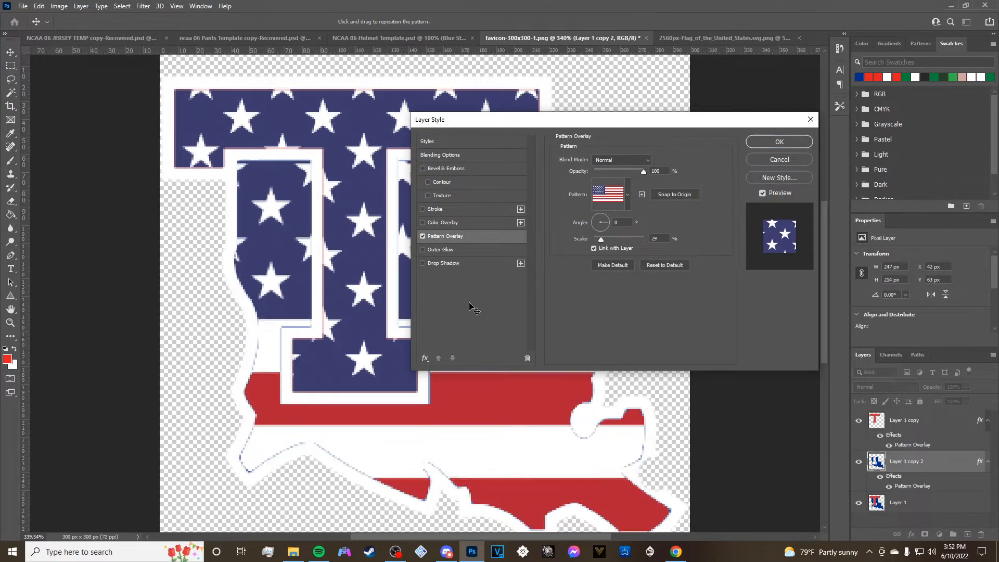
left_click_drag(469, 303, 435, 197)
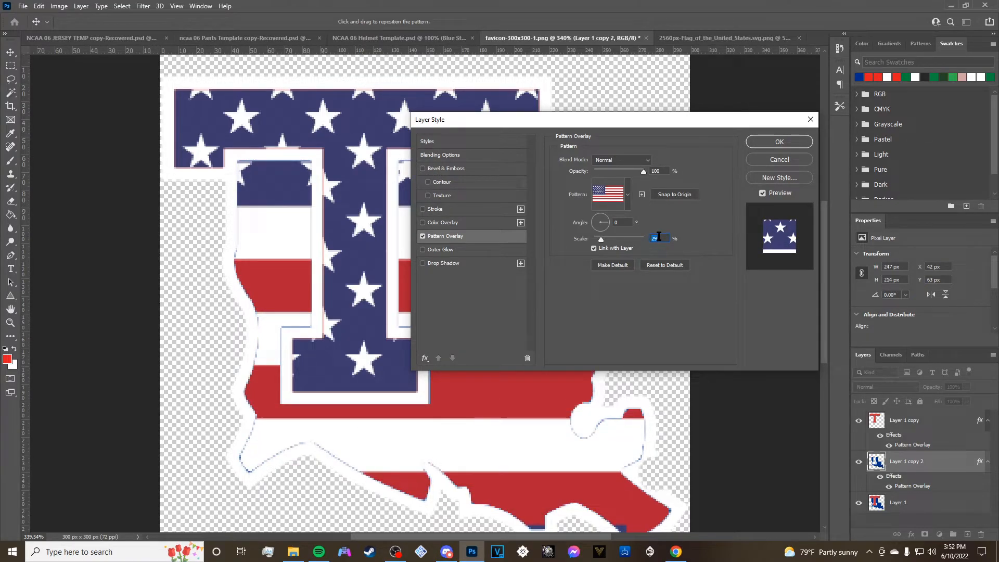
Try a 35% scale for the state's flag pattern, set it to 37%, reposition it so only stripes fill the shape, and apply the style.
type("35")
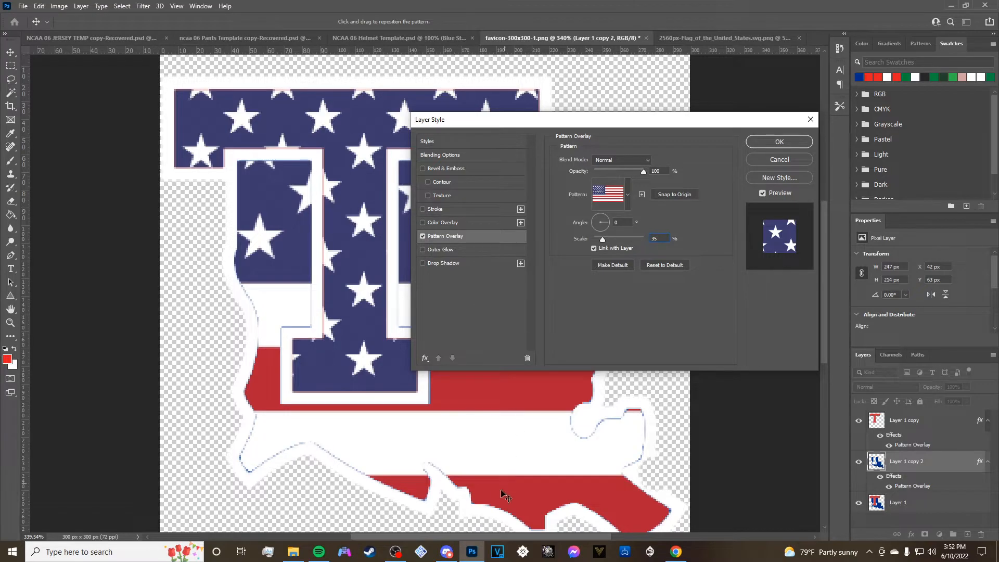
left_click_drag(486, 446, 437, 308)
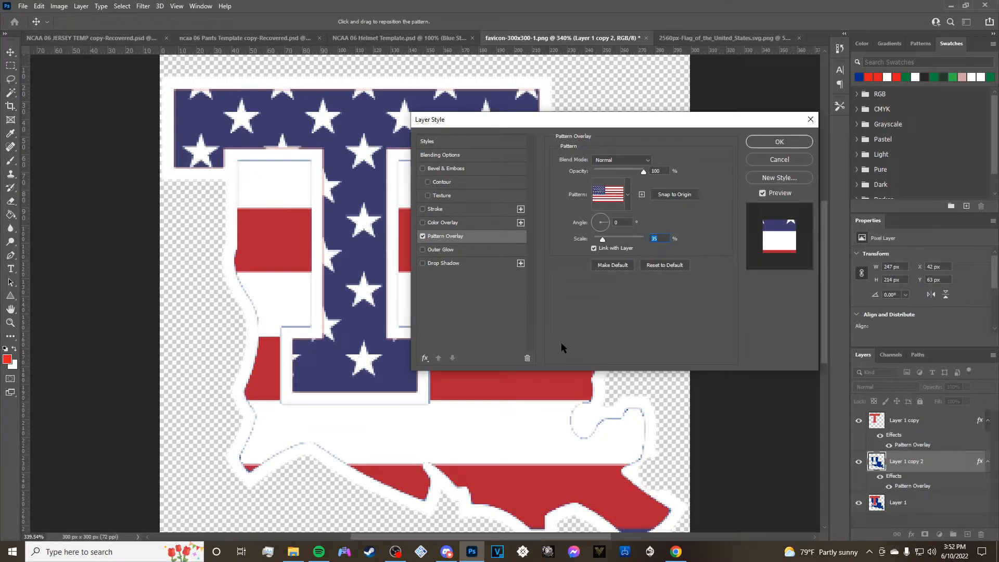
type("37")
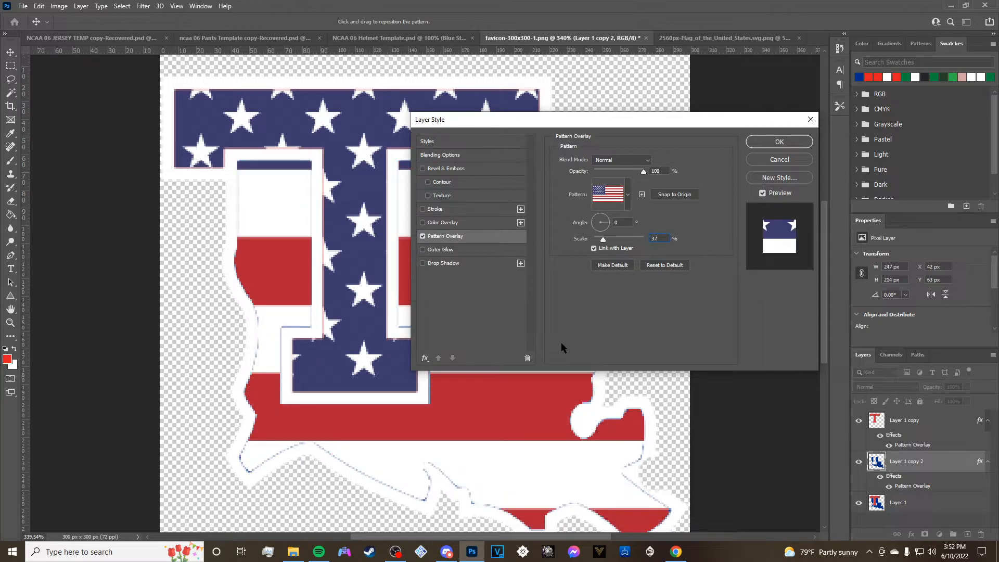
left_click_drag(522, 446, 522, 408)
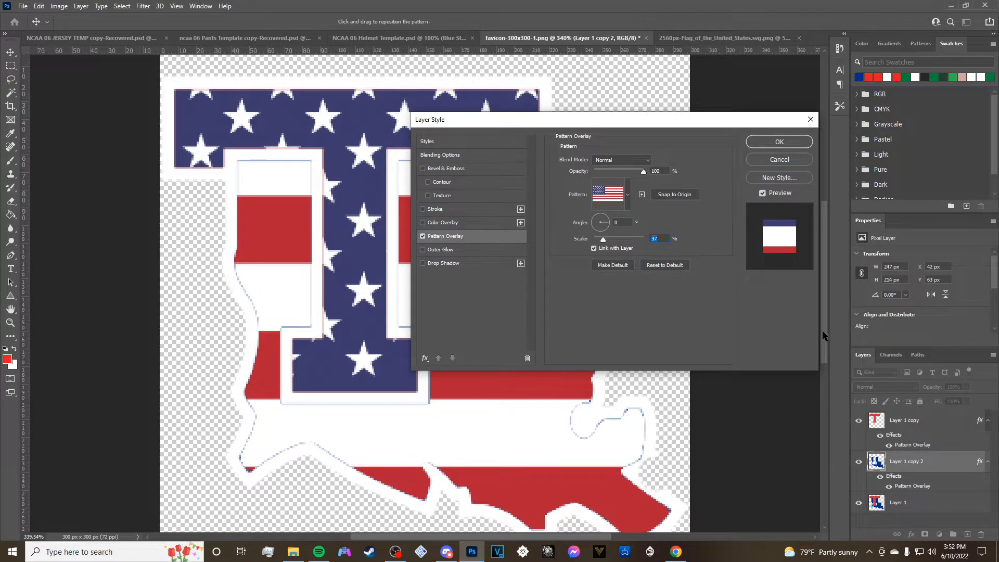
scroll(823, 335, "down", 2)
left_click_drag(527, 435, 529, 437)
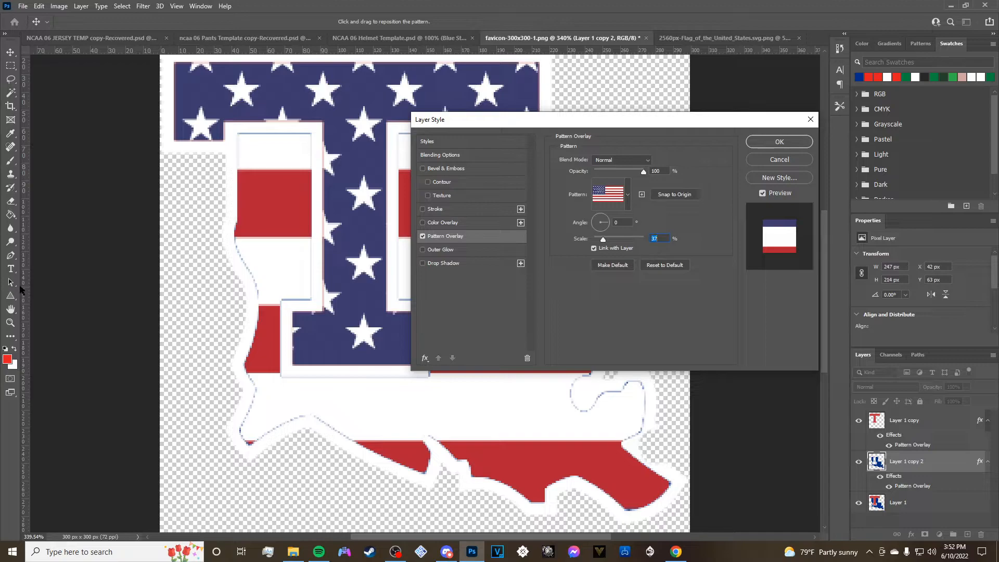
left_click(795, 139)
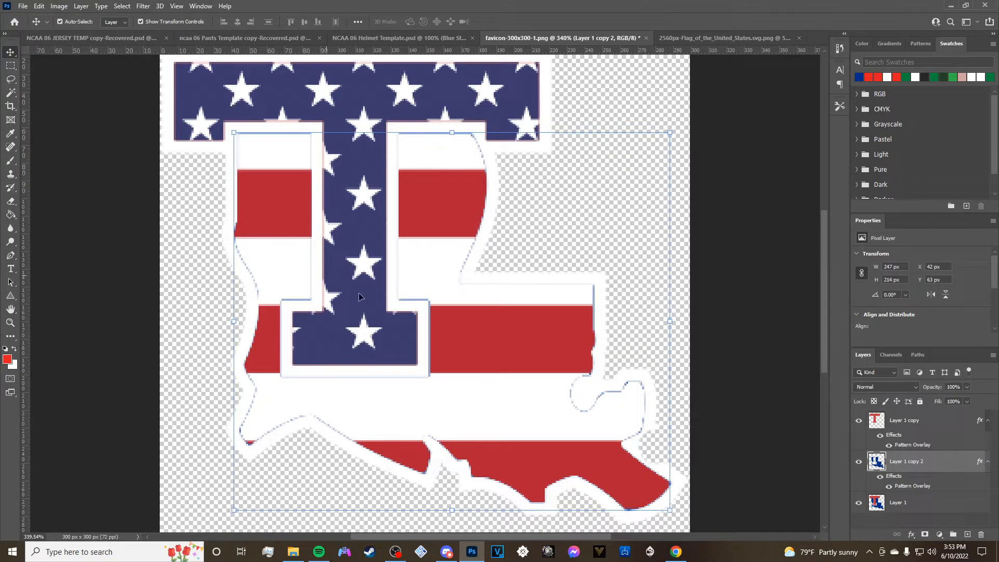
left_click(757, 234)
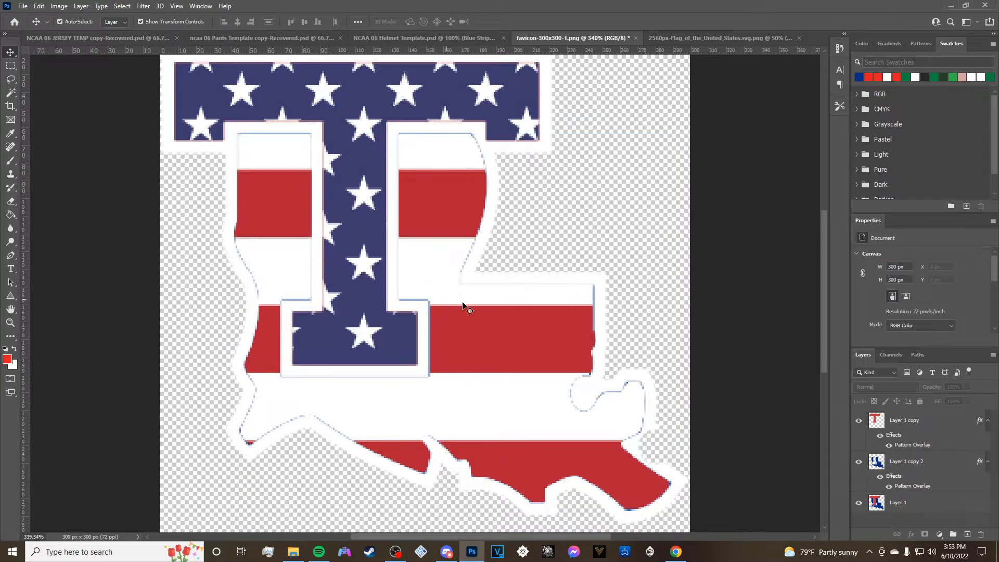
Examine the flag-patterned T and state logo both close up and as a whole.
scroll(481, 308, "up", 2)
key("super")
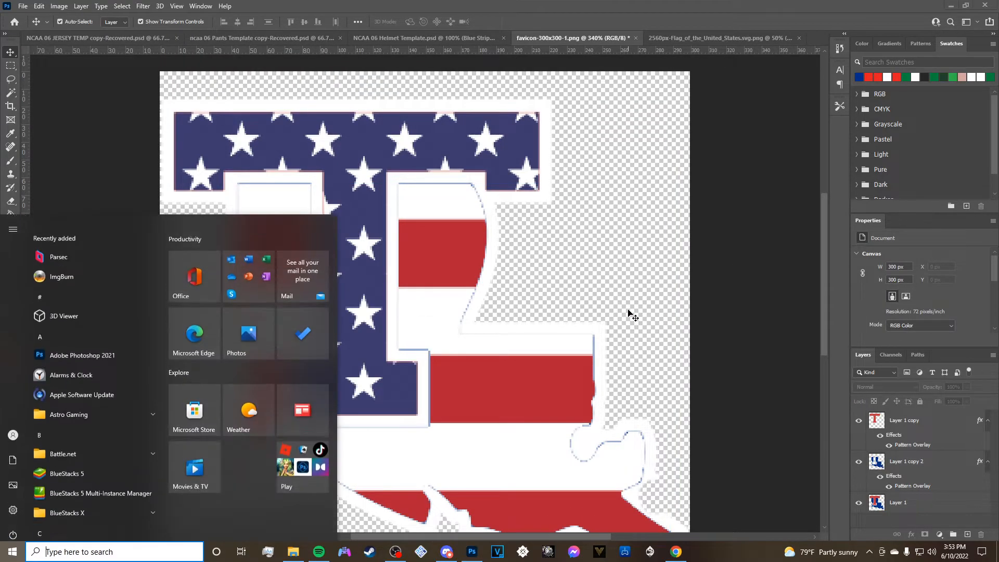
left_click(752, 294)
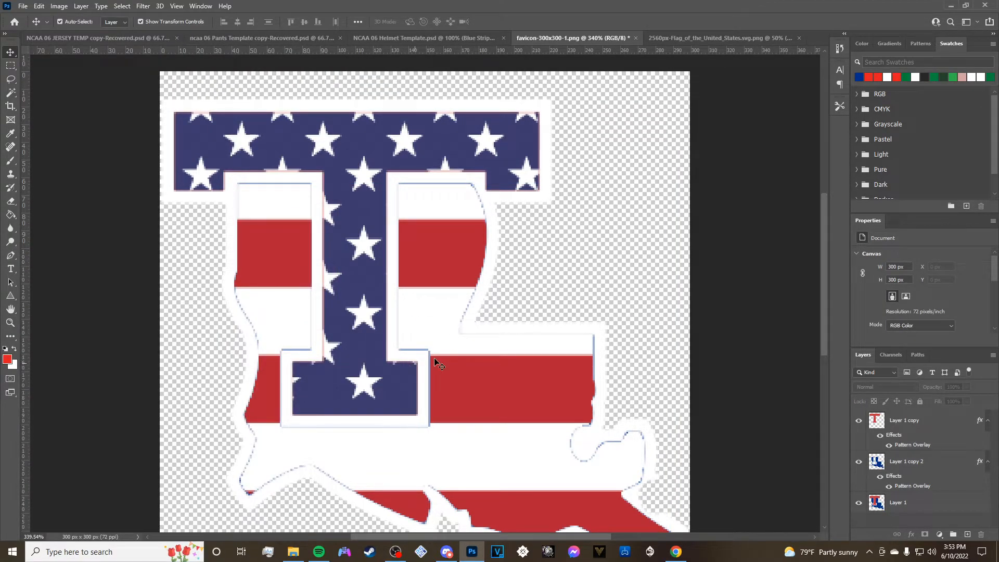
scroll(604, 309, "down", 2)
scroll(604, 306, "down", 1)
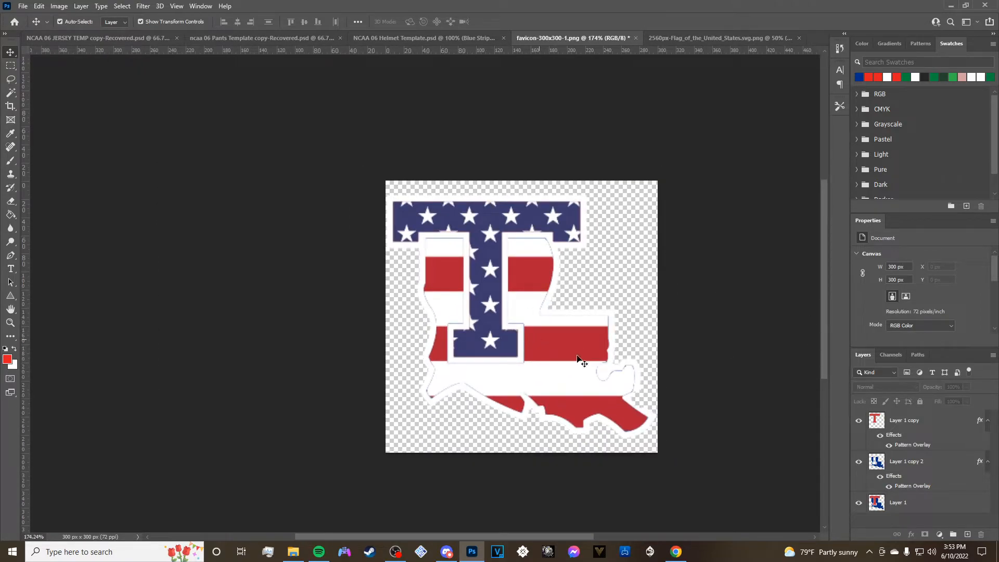
scroll(511, 407, "up", 3)
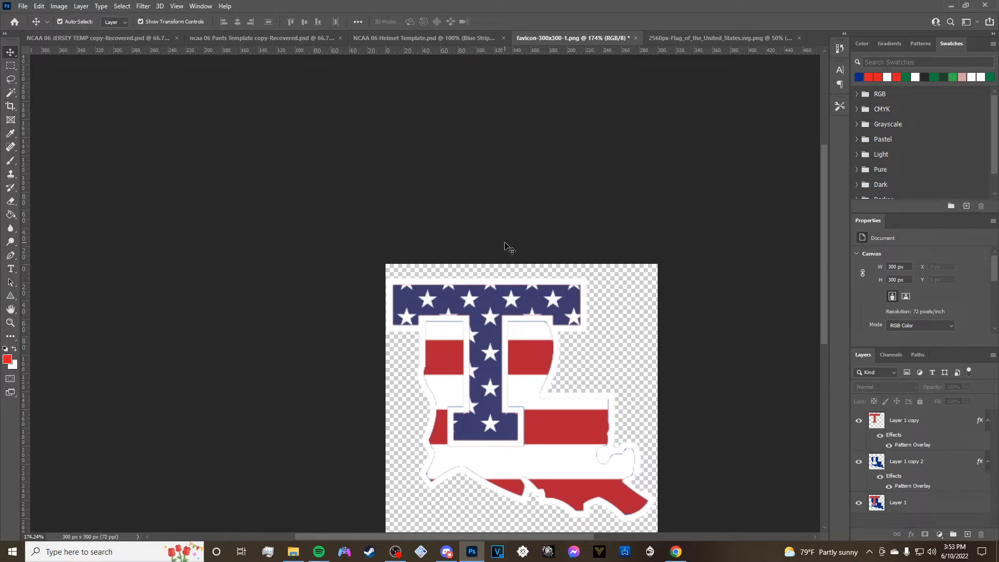
scroll(532, 243, "up", 1)
scroll(543, 341, "up", 4)
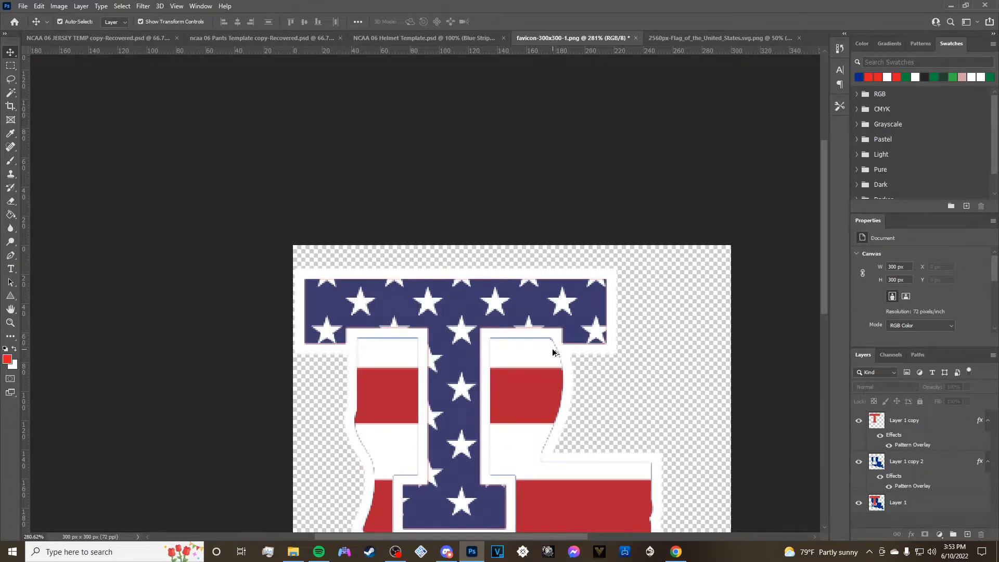
scroll(701, 265, "down", 5)
scroll(699, 266, "up", 1)
scroll(655, 297, "up", 3)
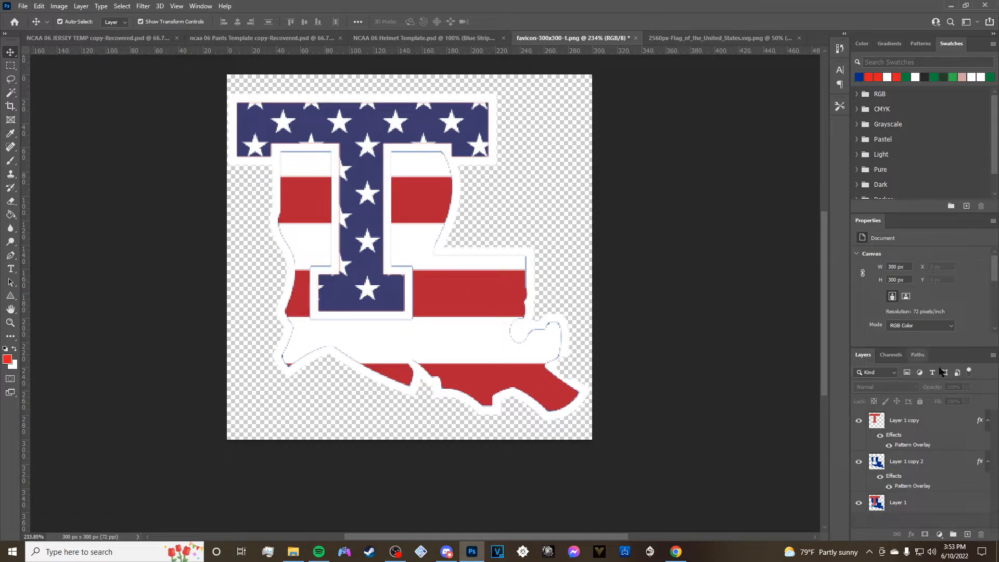
Merge the base logo, flag-striped state and starred T layers into a single layer.
left_click(907, 504)
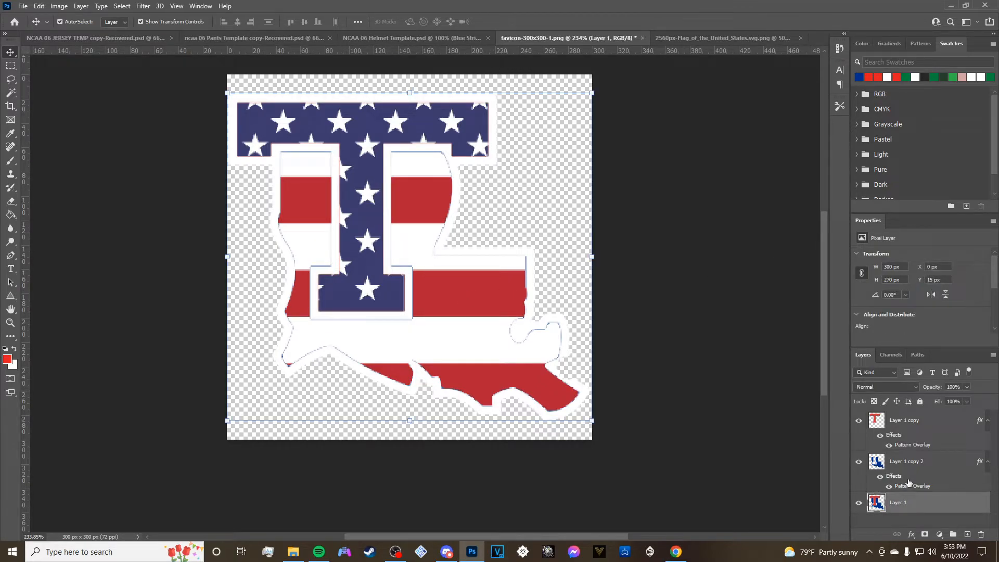
left_click(930, 464, "shift")
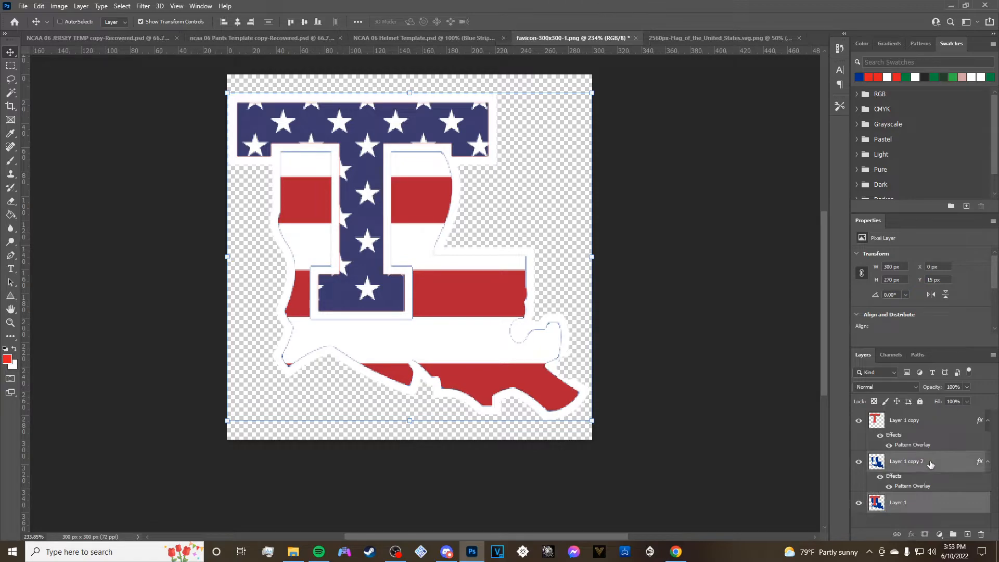
left_click(913, 428, "shift")
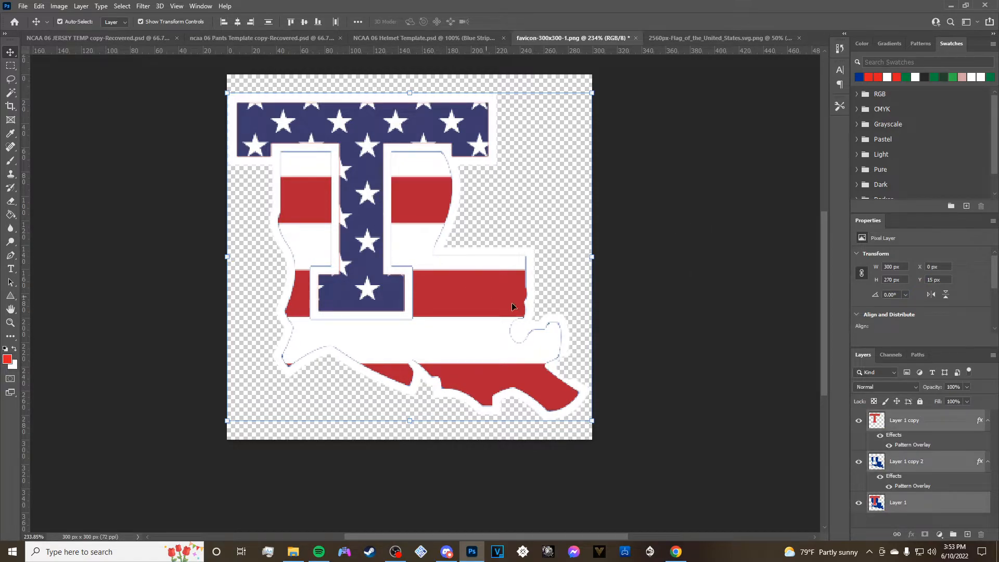
right_click(940, 431)
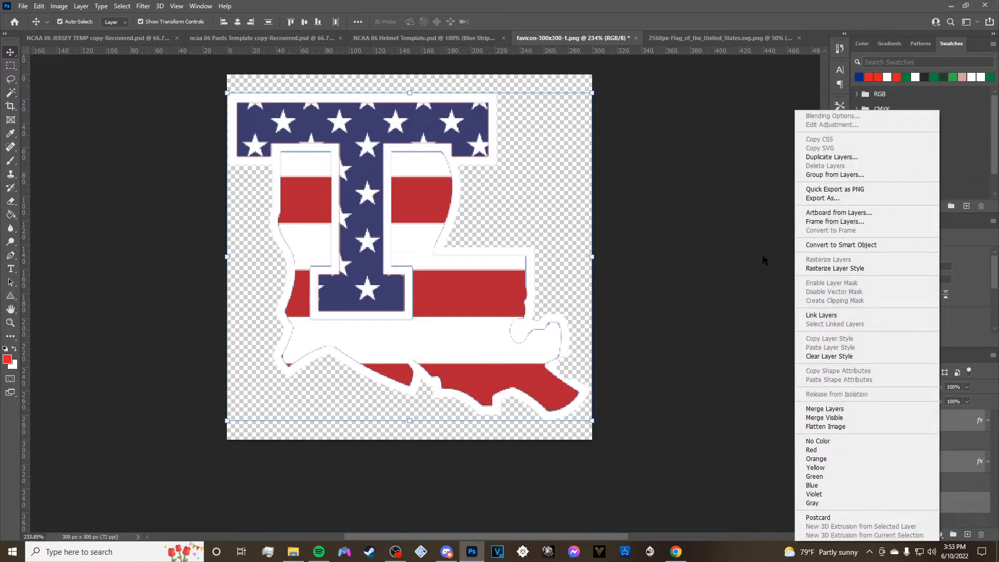
left_click(862, 408)
left_click(685, 330)
Place the merged logo on the NCAA 06 Helmet Template's right panel, scale it to 78.58% and centre it on the vertical guide.
left_click_drag(455, 265, 556, 308)
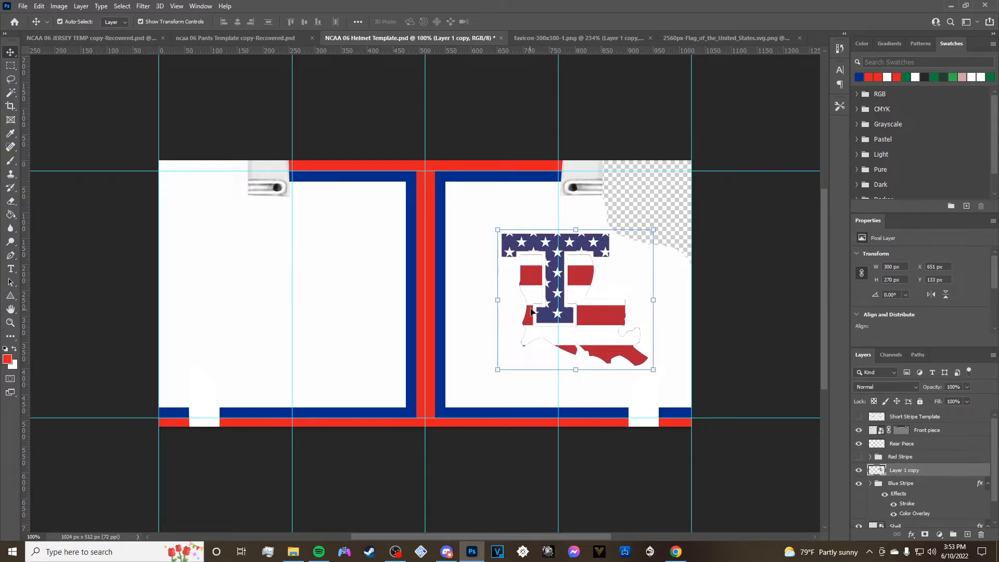
key("ctrl+t")
left_click_drag(537, 359, 544, 357)
left_click_drag(589, 284, 556, 306)
left_click_drag(500, 367, 498, 365)
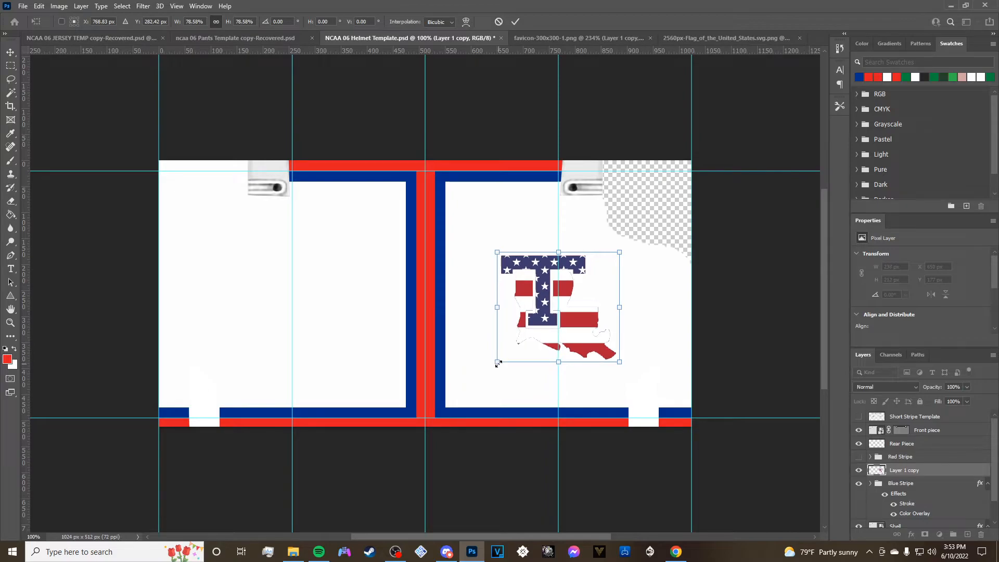
left_click_drag(582, 276, 581, 276)
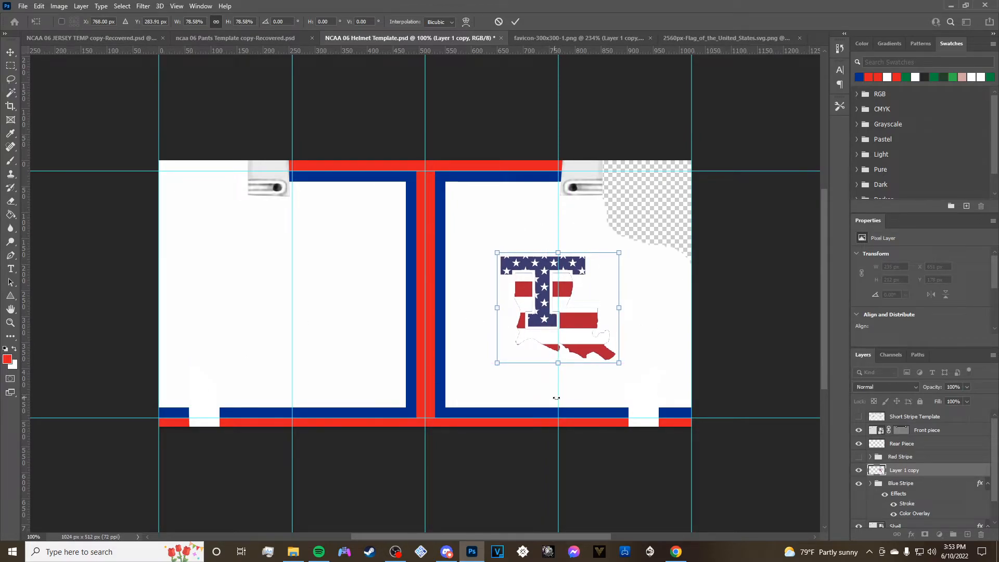
Rotate the helmet logo 90° counter clockwise and apply the transform.
mouse_move(539, 226)
left_mouse_down()
mouse_move(537, 217)
mouse_move(527, 230)
left_mouse_up()
key("ctrl+z")
left_click(23, 7)
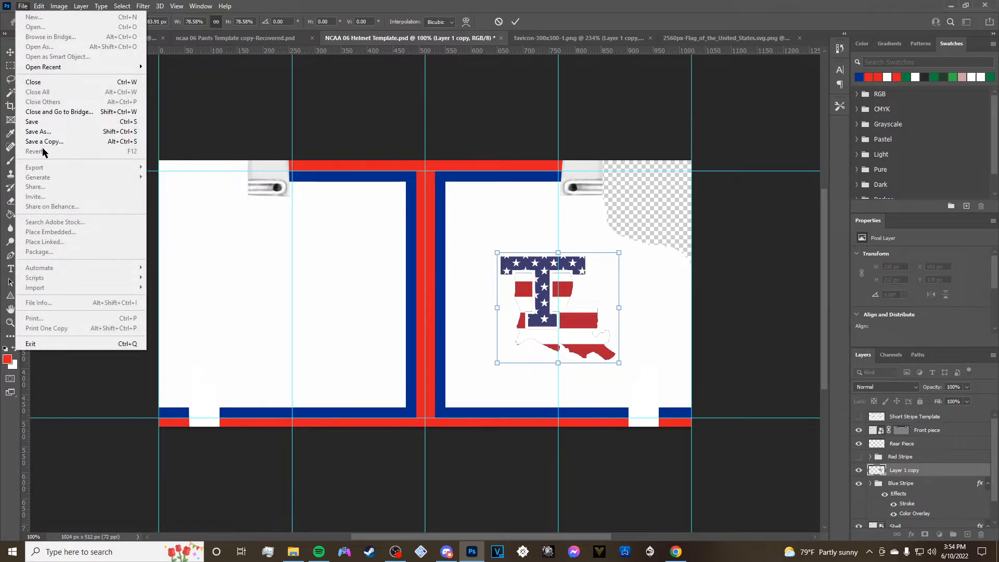
left_click(39, 6)
mouse_move(77, 245)
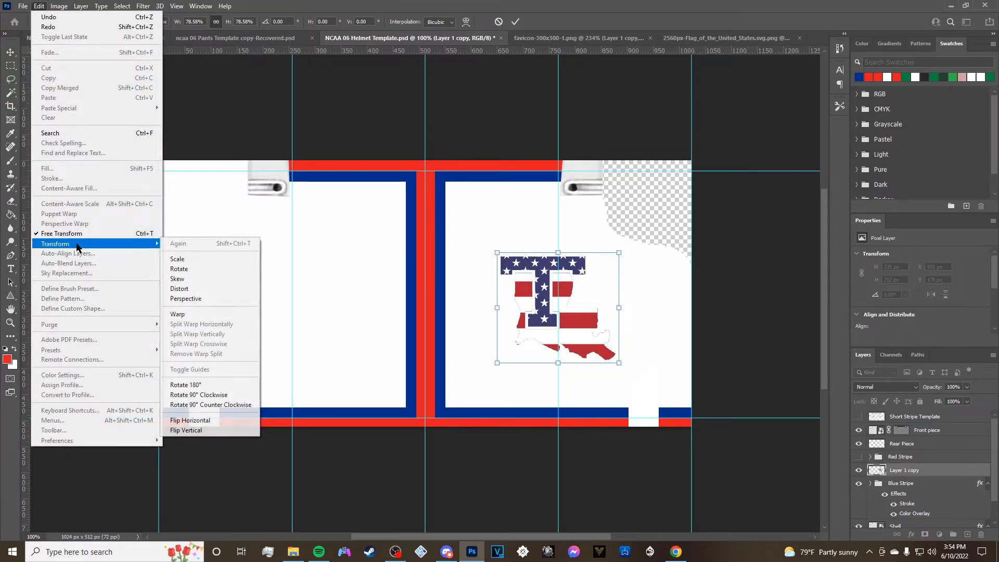
left_click(211, 405)
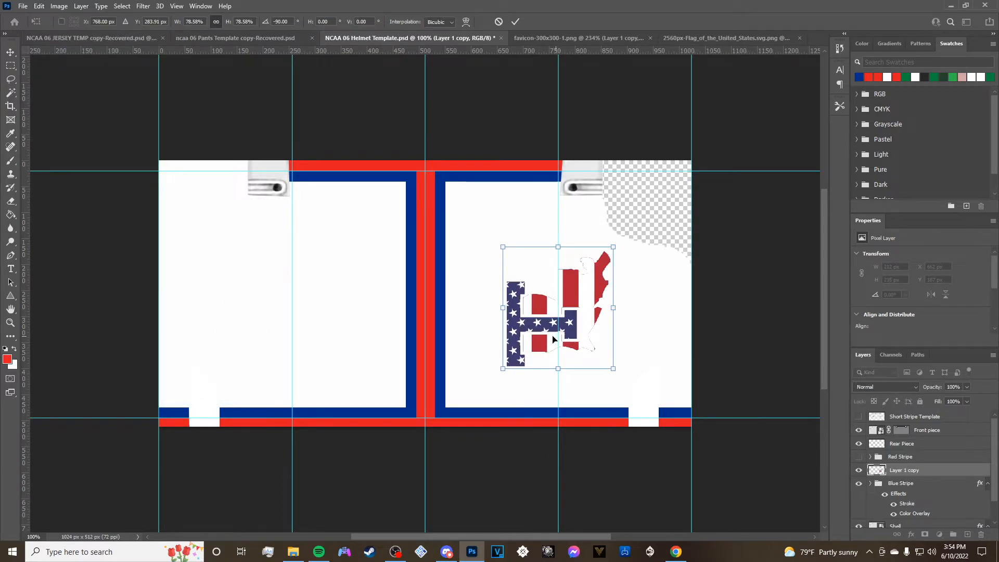
key("Return")
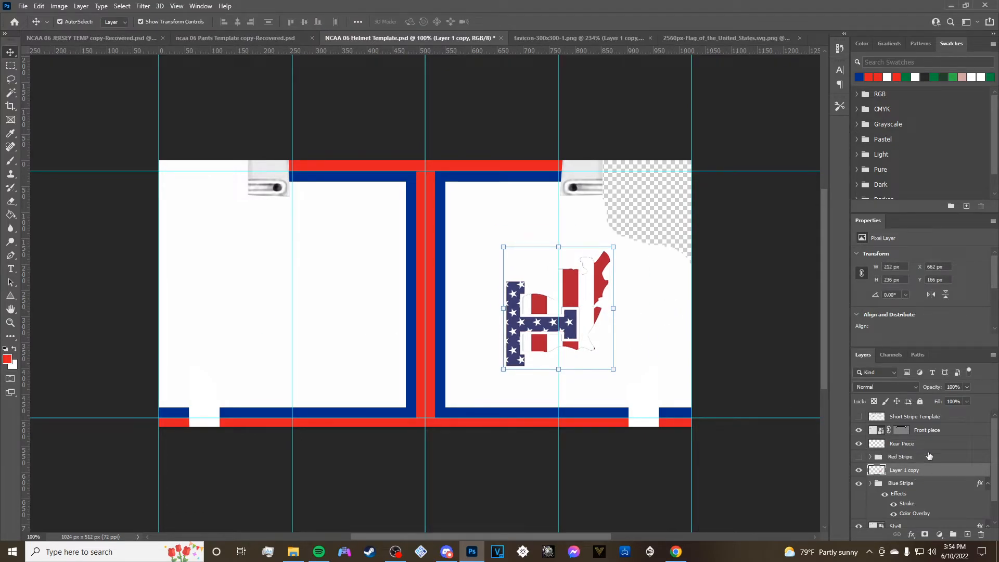
Duplicate the rotated logo, turn the copy 180° and centre it on the helmet's left panel at X 151 px, Y 166 px.
key("ctrl+j")
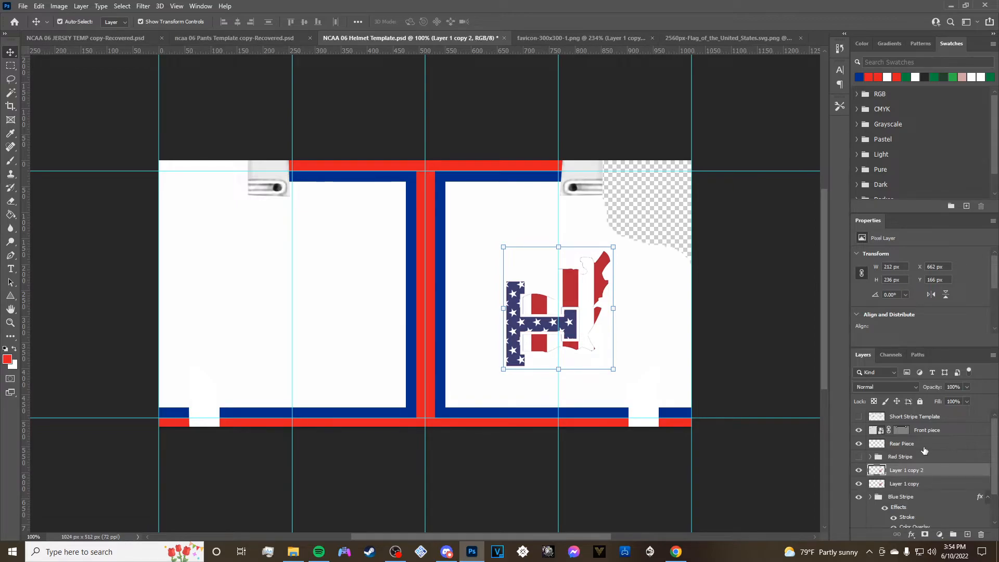
left_click(22, 6)
mouse_move(57, 4)
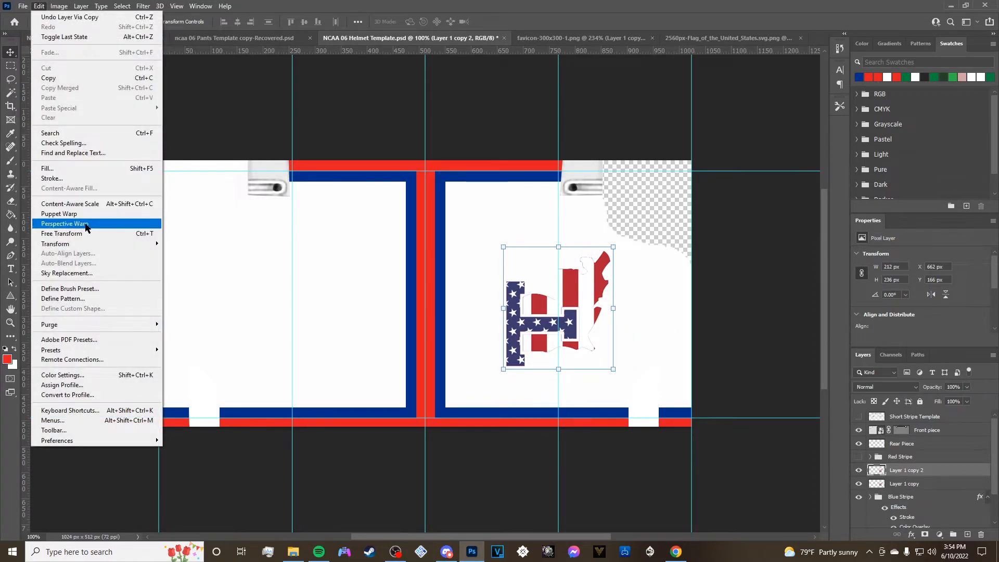
mouse_move(91, 244)
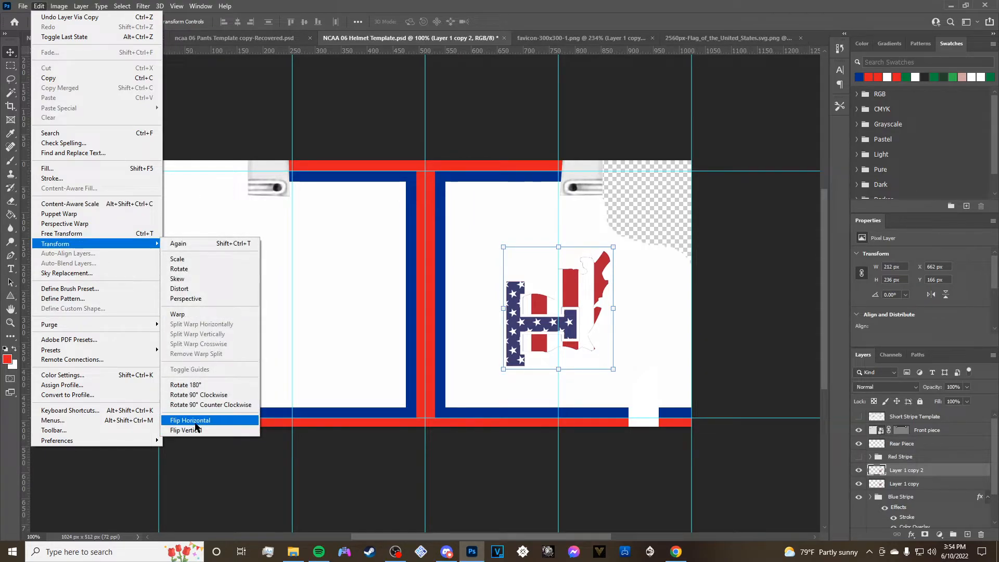
left_click(186, 385)
left_click_drag(546, 311, 290, 316)
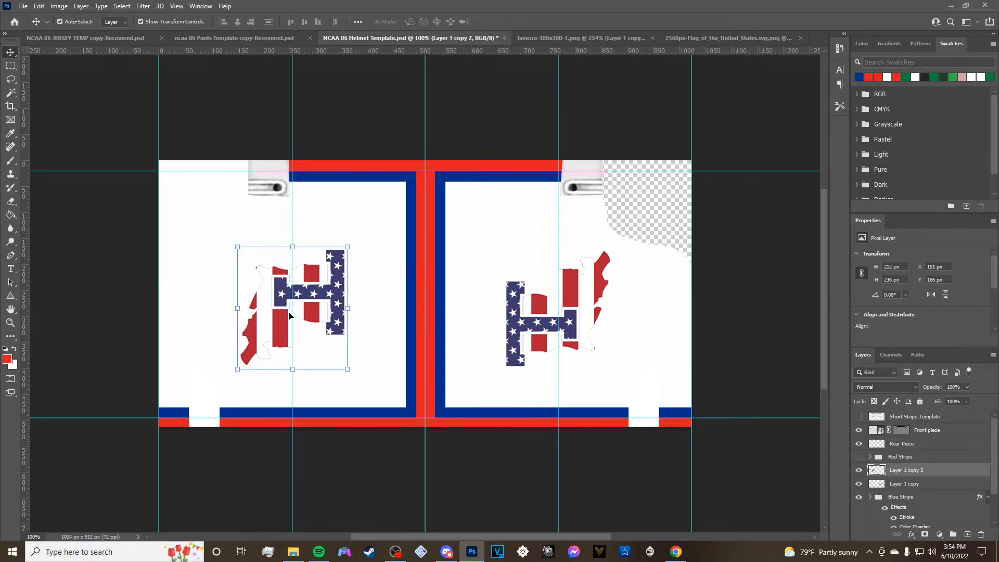
left_click(139, 293)
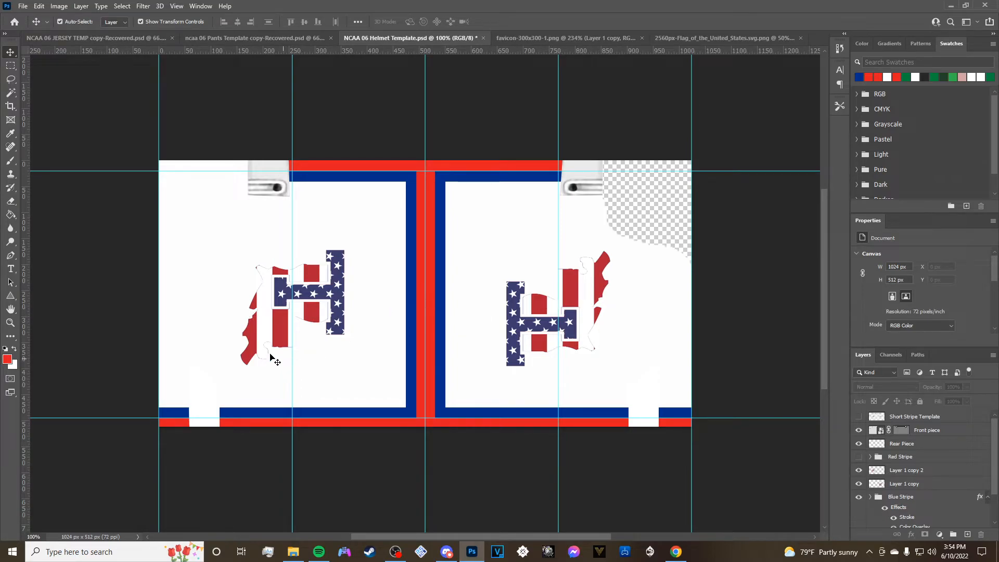
scroll(346, 313, "up", 3)
scroll(645, 309, "down", 3)
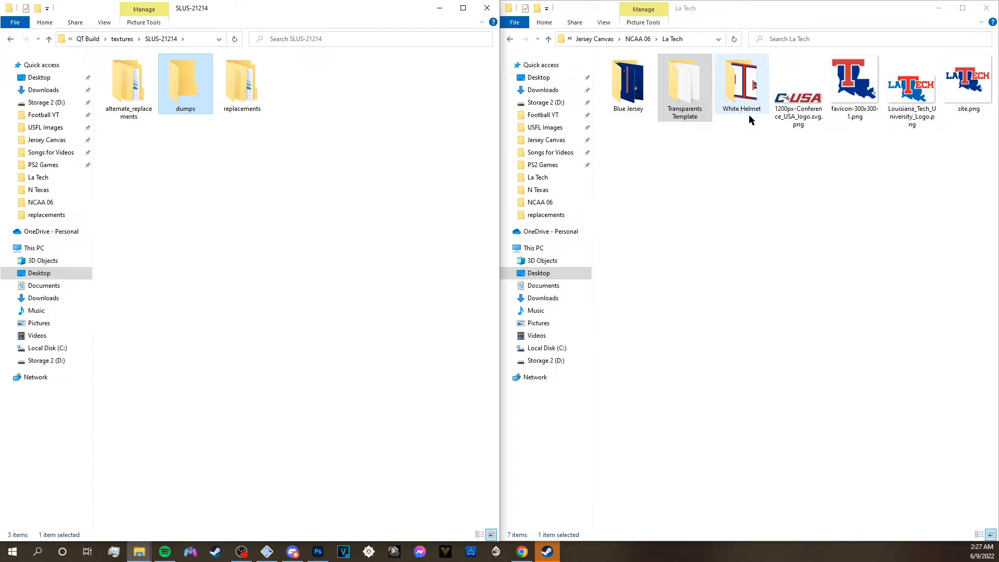
In File Explorer, copy the Transparents Template folder and open the replacements folder inside SLUS-21214.
right_click(670, 111)
left_click(696, 347)
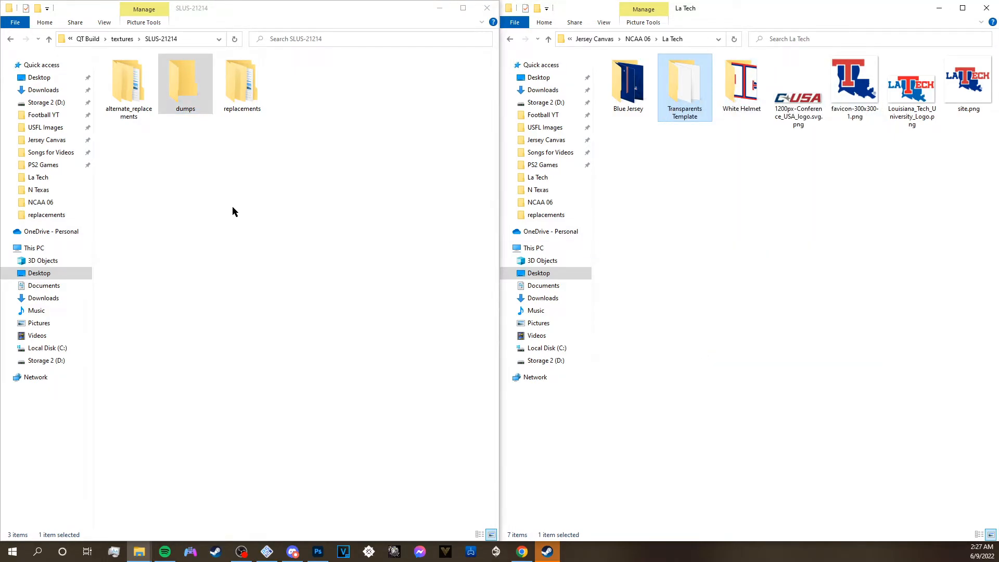
right_click(233, 206)
left_click(276, 107)
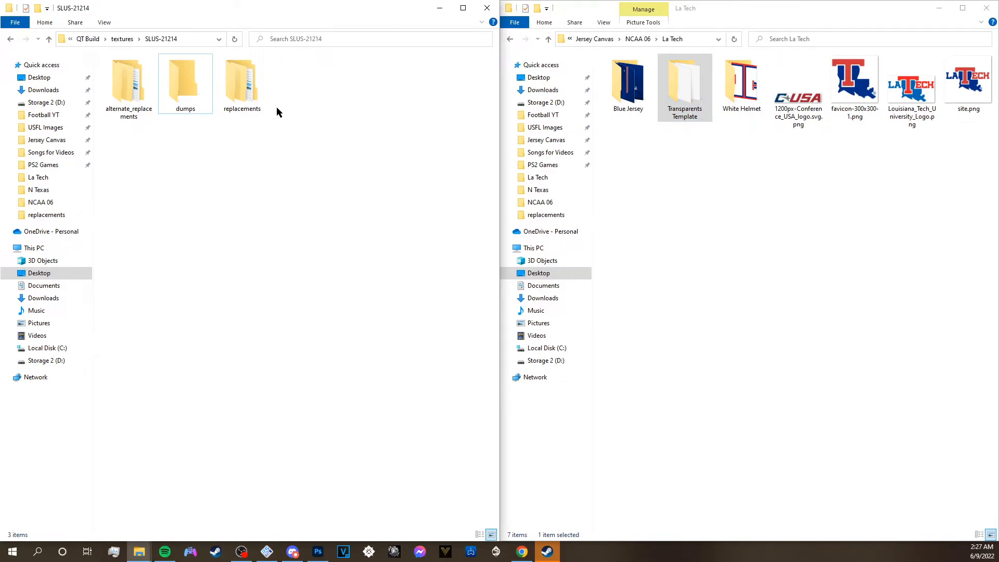
double_click(255, 89)
right_click(296, 215)
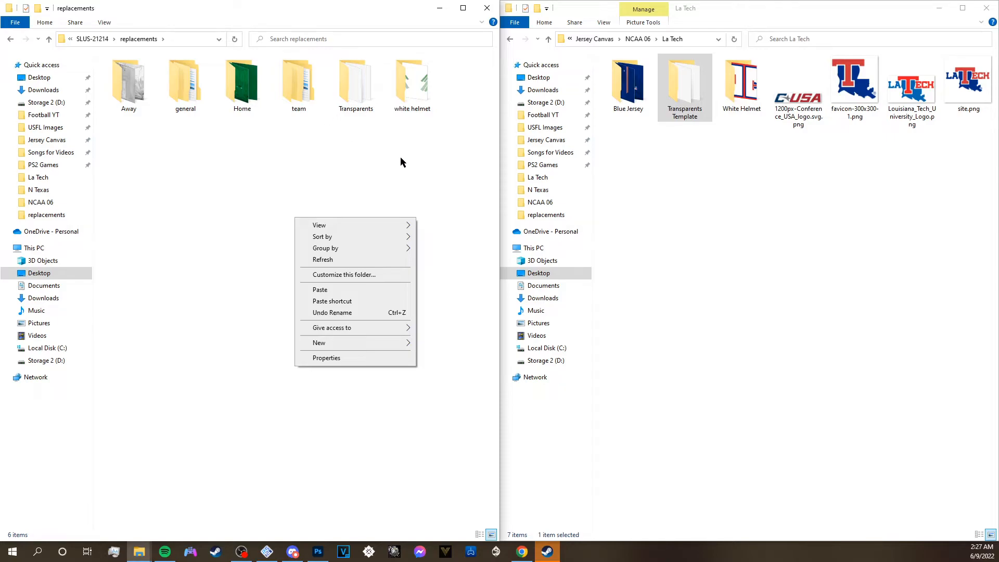
left_click(367, 144)
Create a folder named la tech in the replacements folder.
right_click(337, 174)
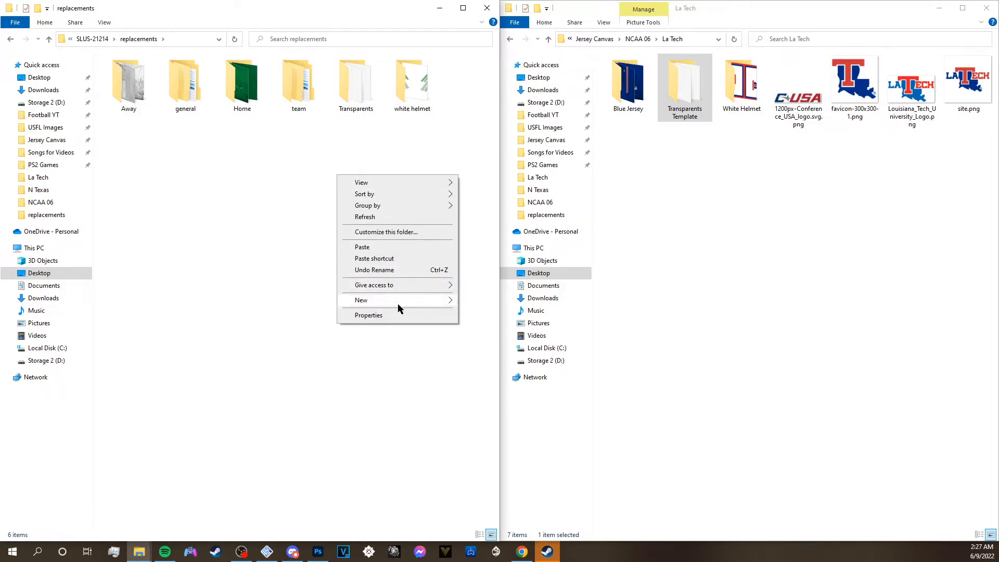
mouse_move(398, 304)
left_click(484, 301)
type("la tech")
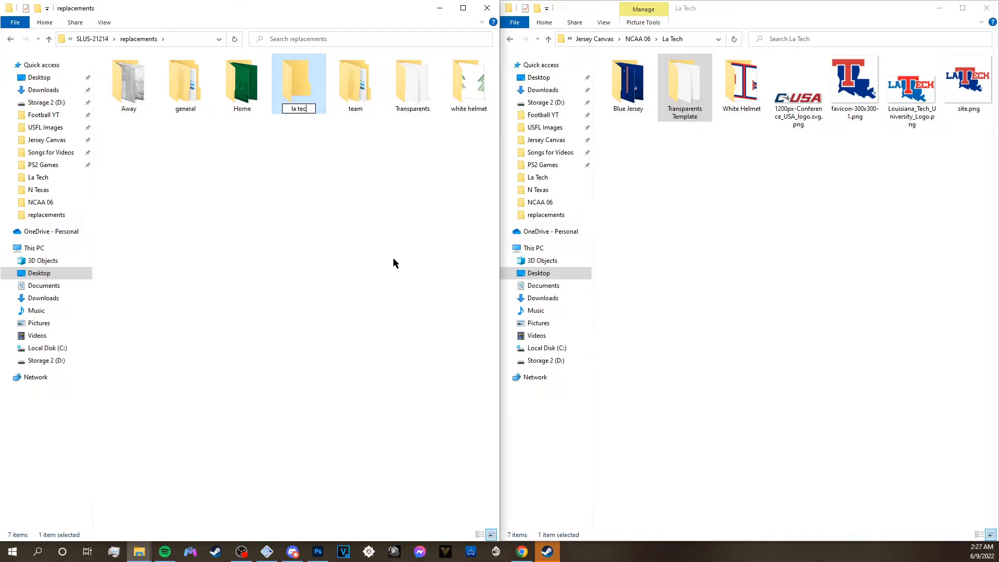
key("Return")
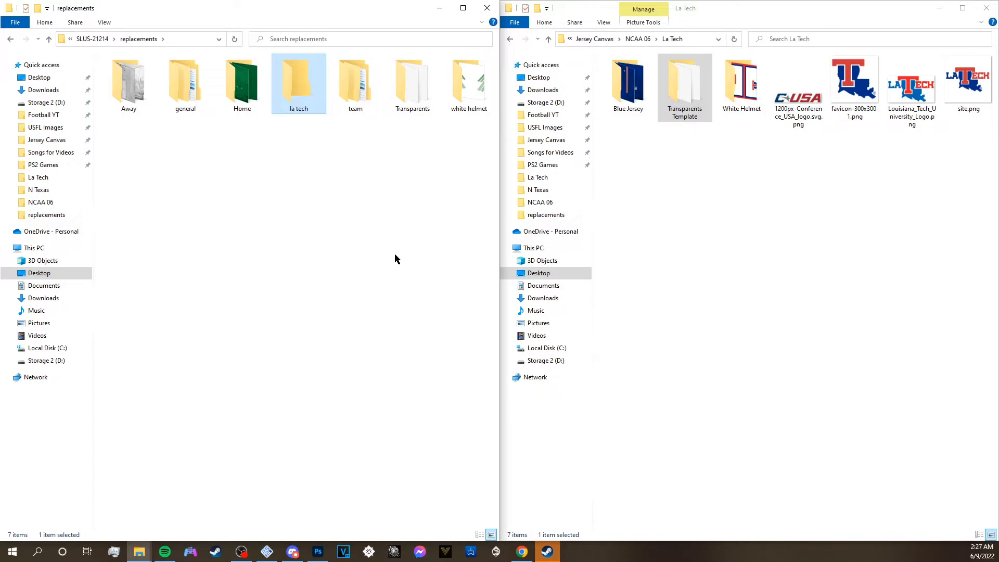
Move the Transparents Template folder from the Jersey Canvas La Tech folder into replacements' la tech folder.
double_click(288, 74)
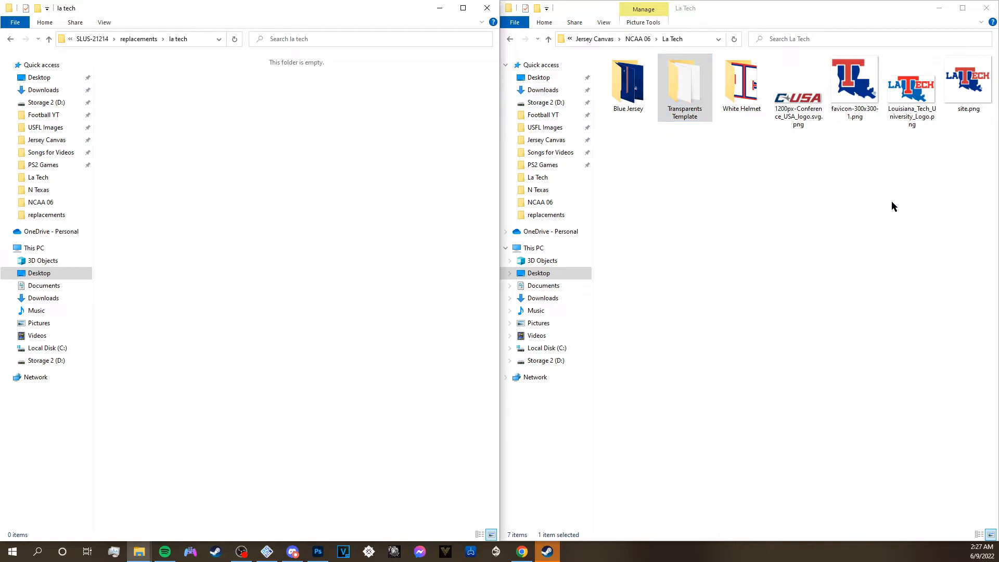
left_click_drag(693, 108, 295, 200)
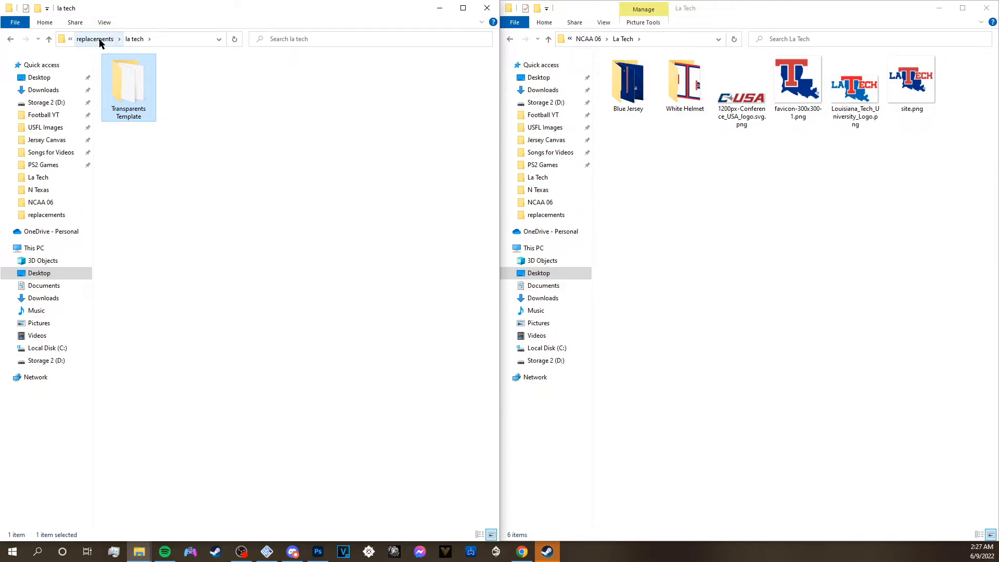
left_click(97, 39)
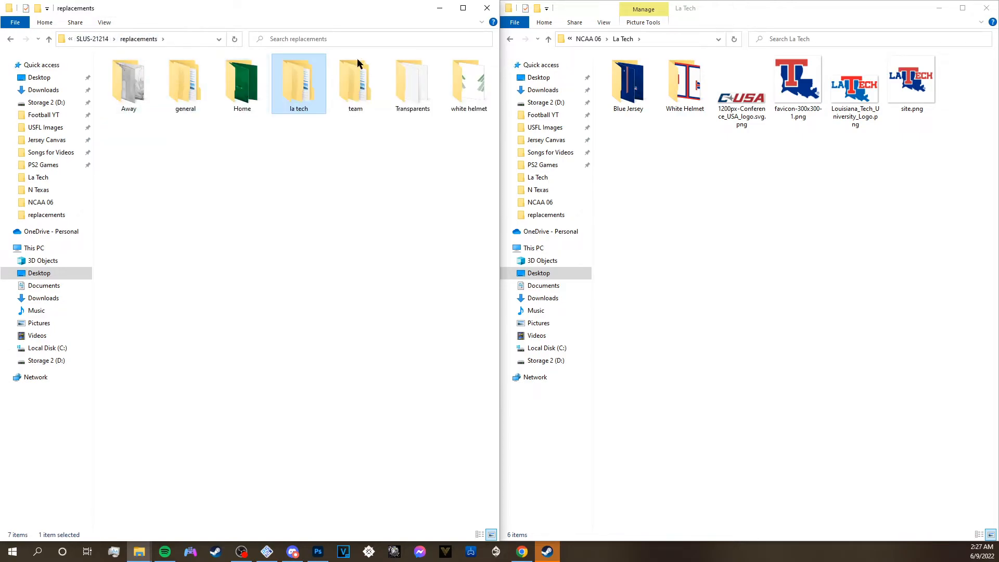
Copy Transparents Template from replacements' la tech folder back into the Jersey Canvas La Tech folder, and return to replacements.
double_click(294, 86)
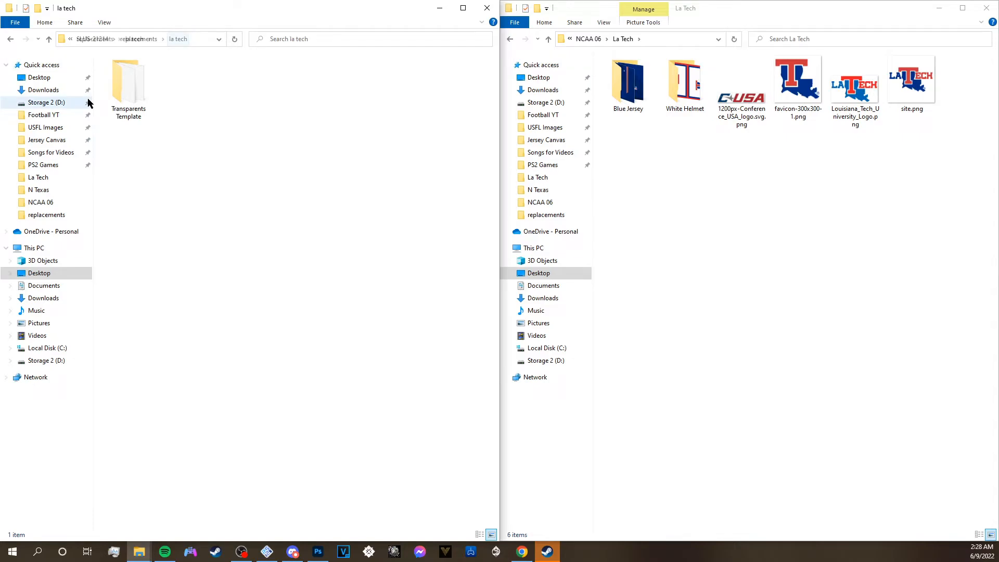
right_click(136, 105)
left_click(168, 307)
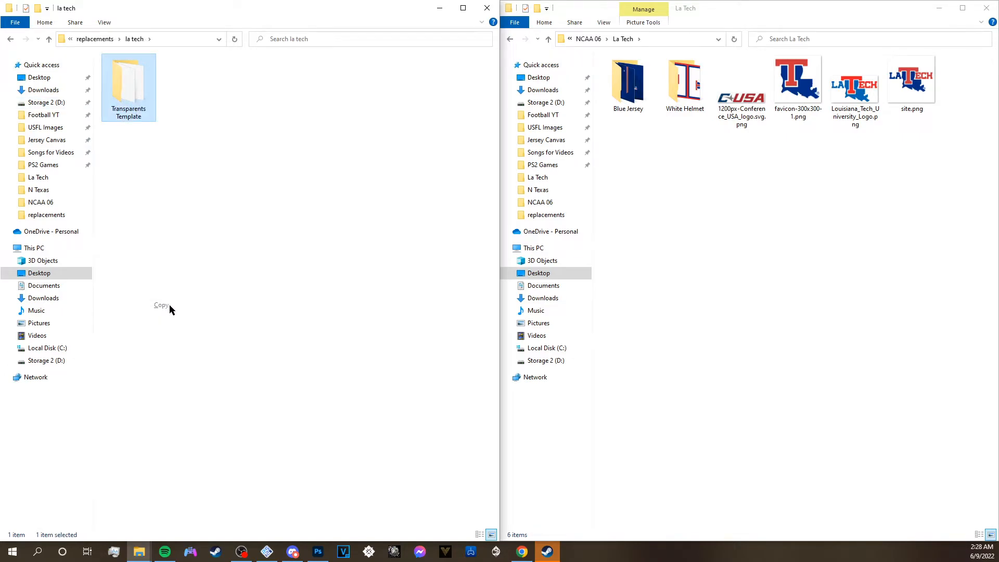
right_click(873, 309)
left_click(896, 376)
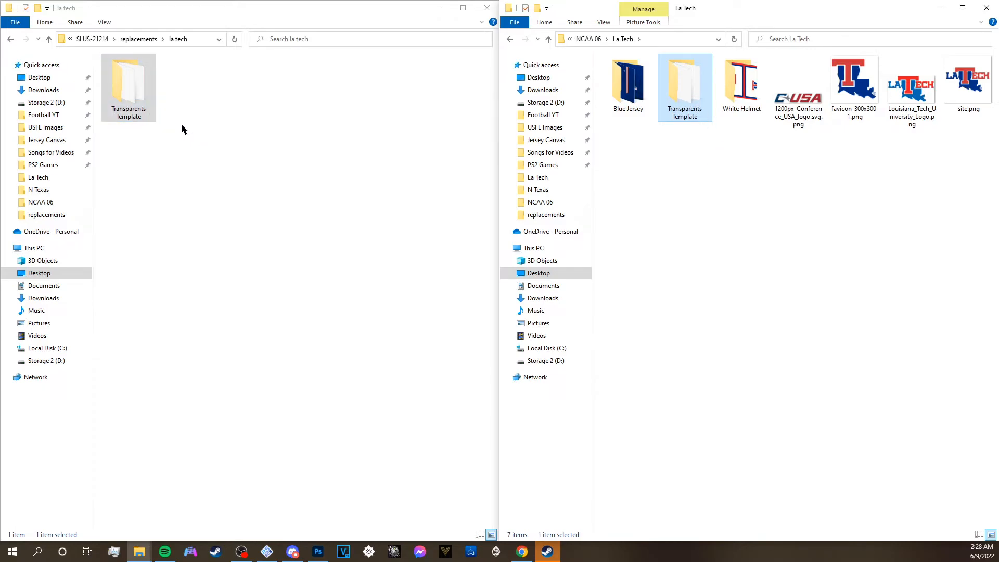
left_click(152, 39)
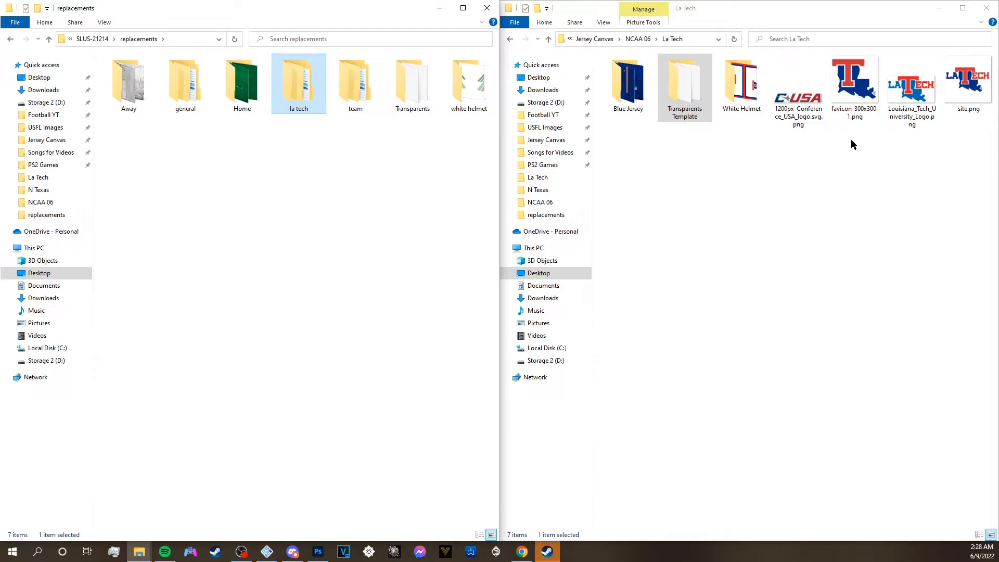
Check the texture files in the Blue Jersey and White Helmet folders, and go up to SLUS-21214 in the textures window.
double_click(629, 92)
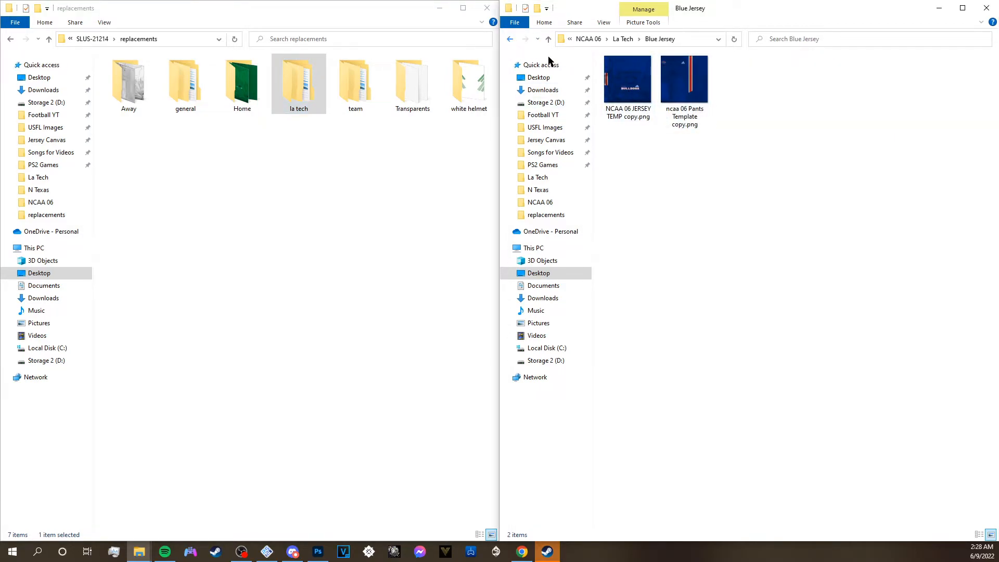
left_click(510, 39)
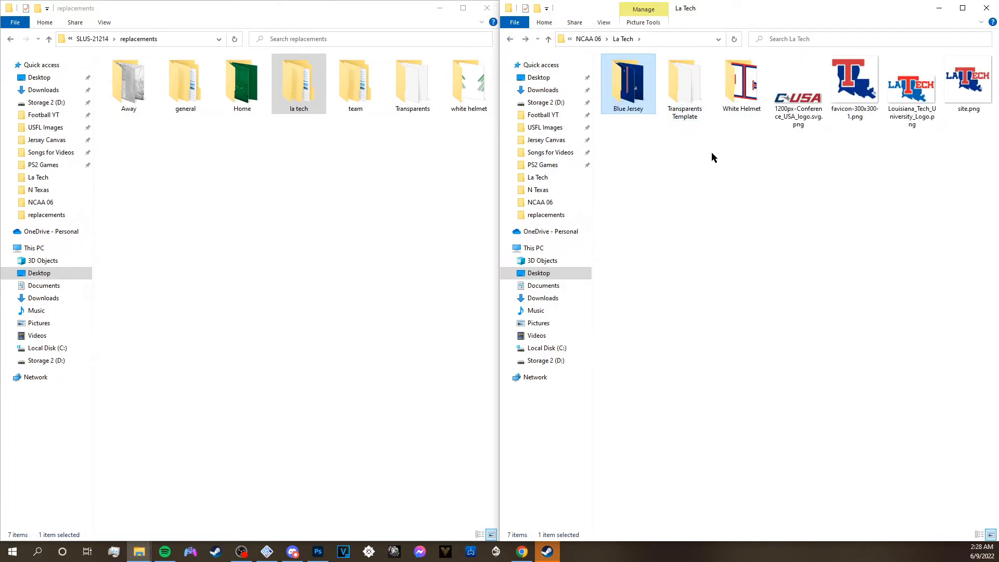
double_click(739, 101)
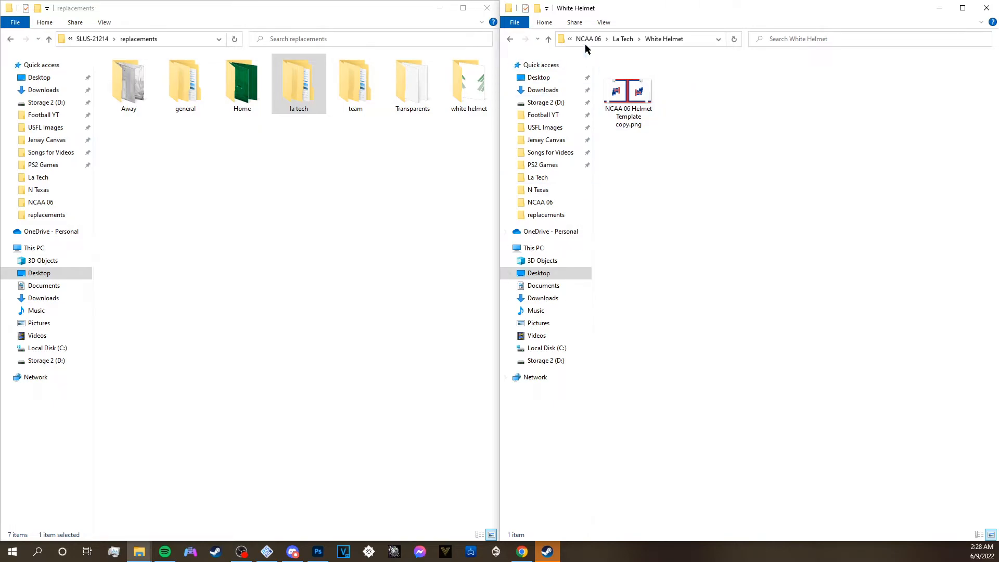
left_click(622, 39)
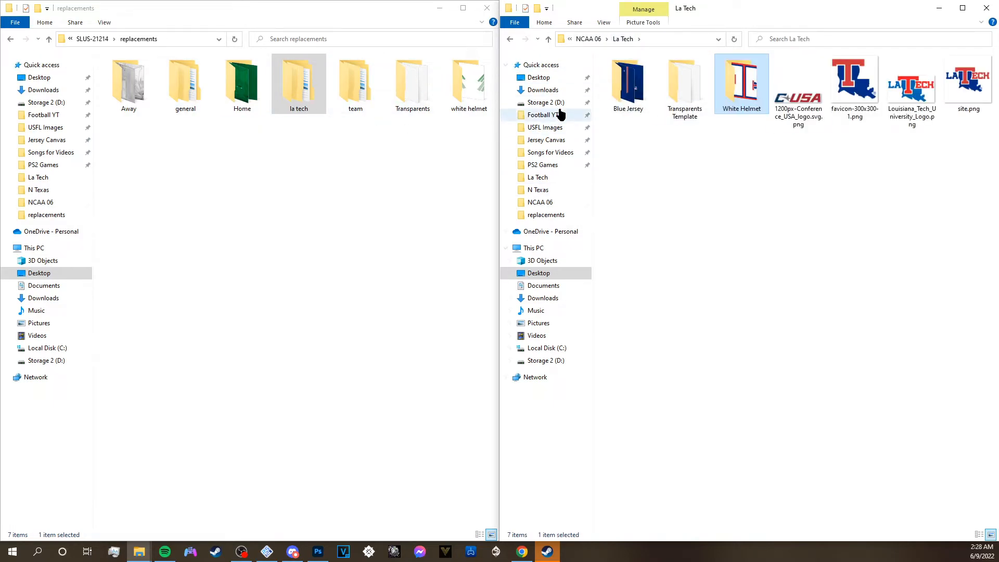
left_click(95, 41)
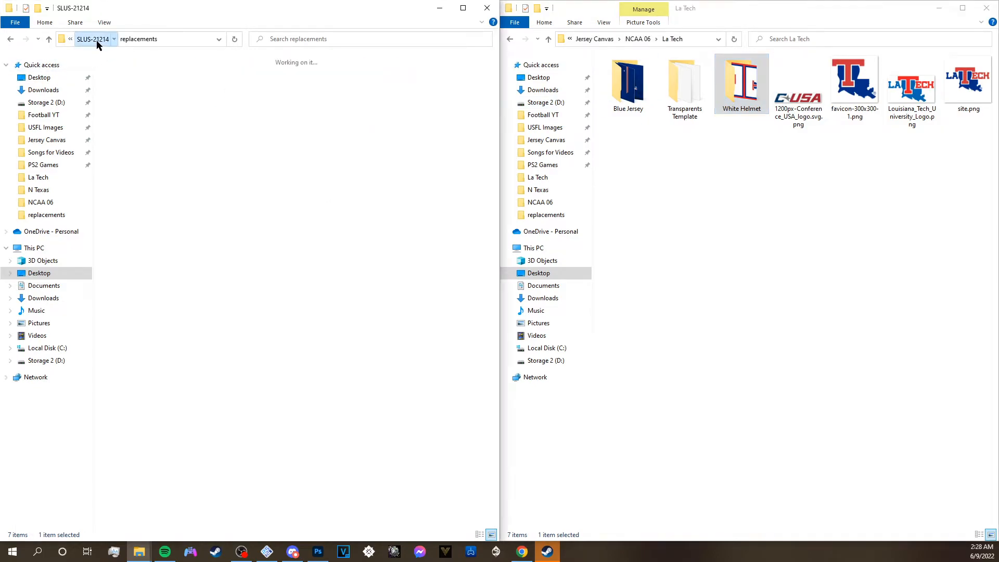
Open the dumps folder, switch the running NCAA Football 2006 game's renderer to dump its textures, and return to the folder windows.
double_click(191, 79)
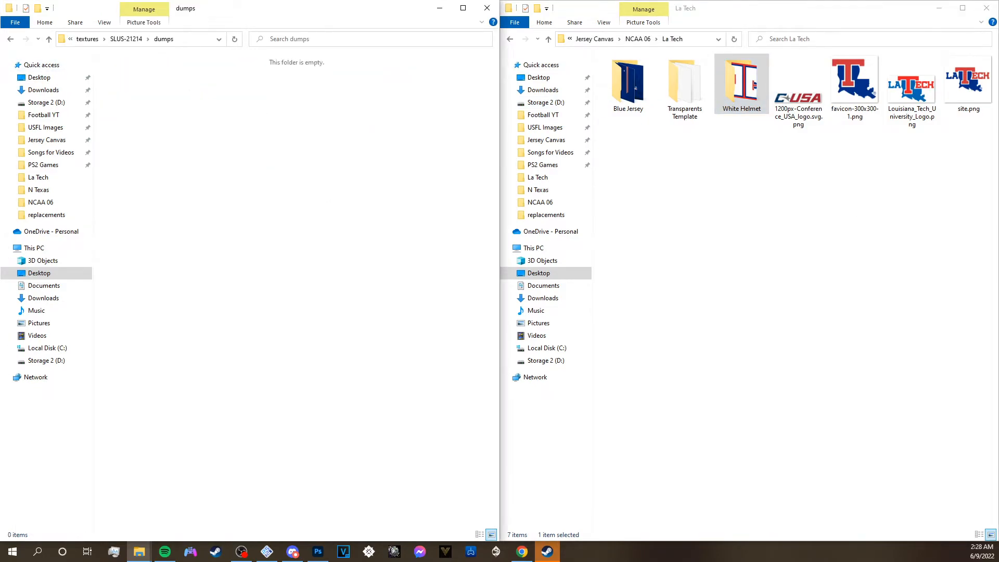
key("alt+Tab")
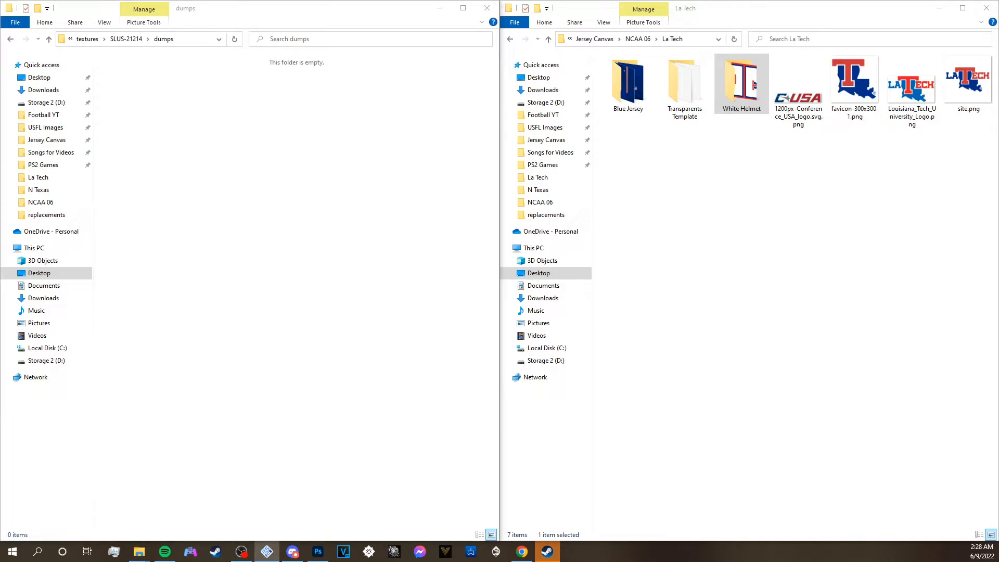
key("alt+Tab")
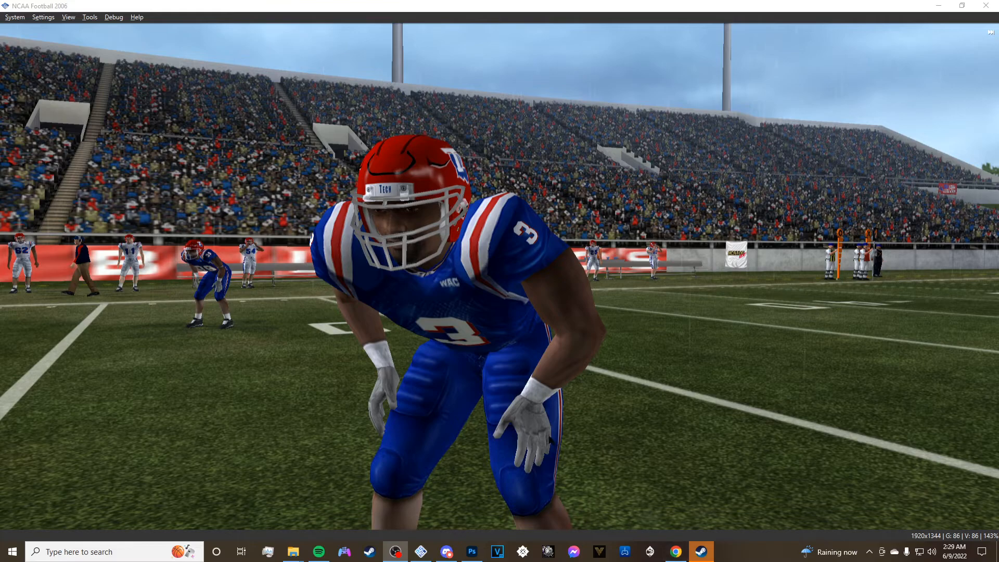
left_click(549, 436)
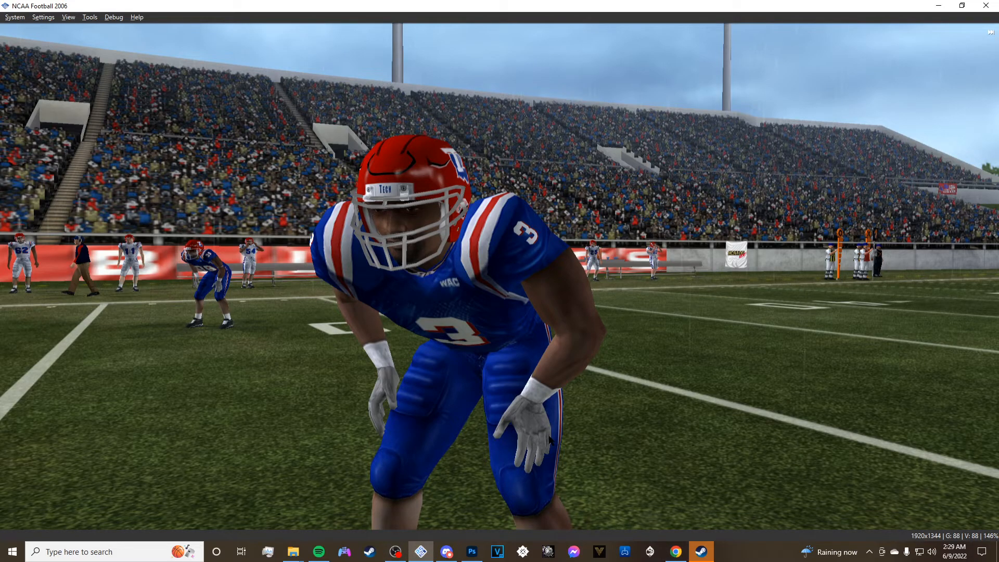
key("F9")
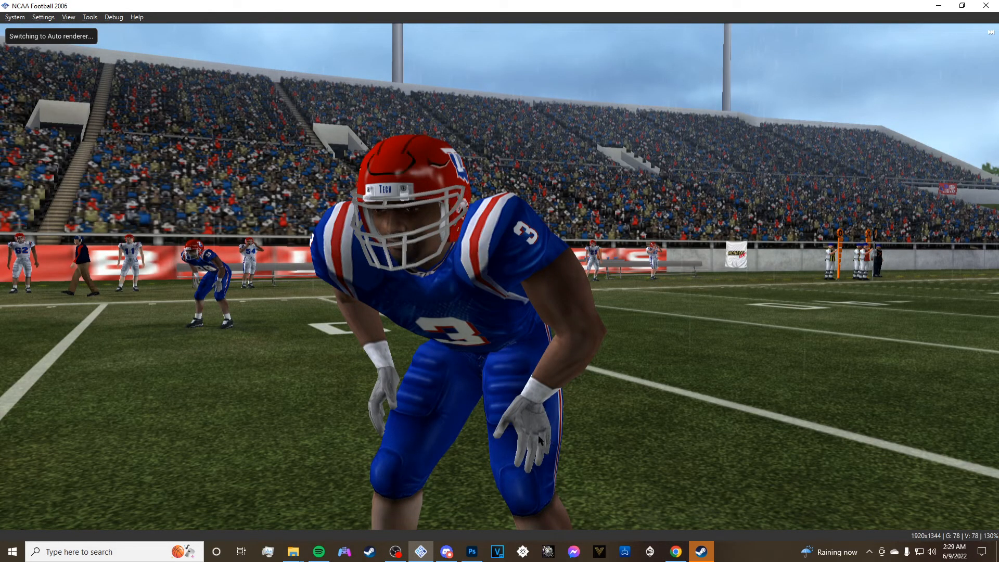
key("alt+Tab")
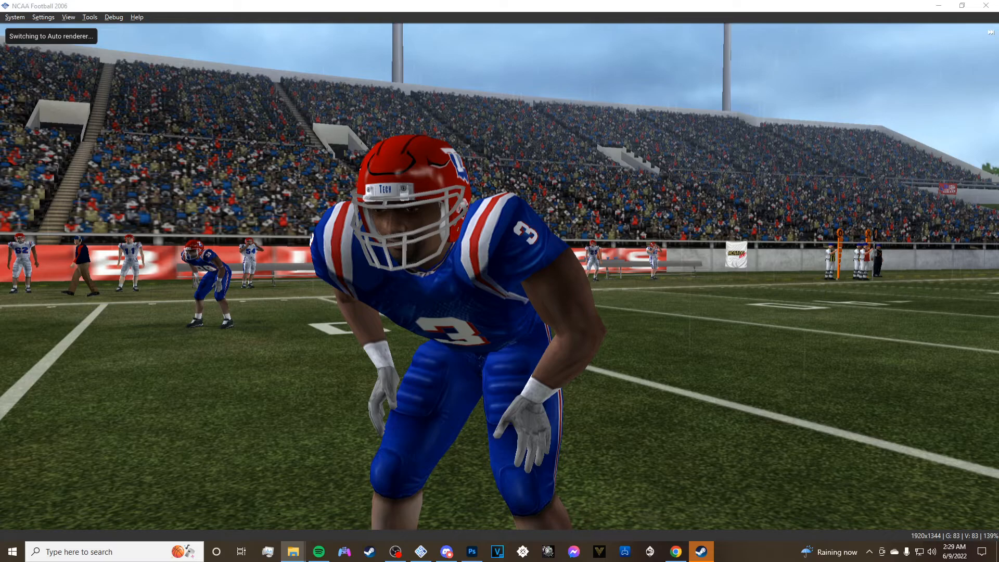
key("alt+Tab")
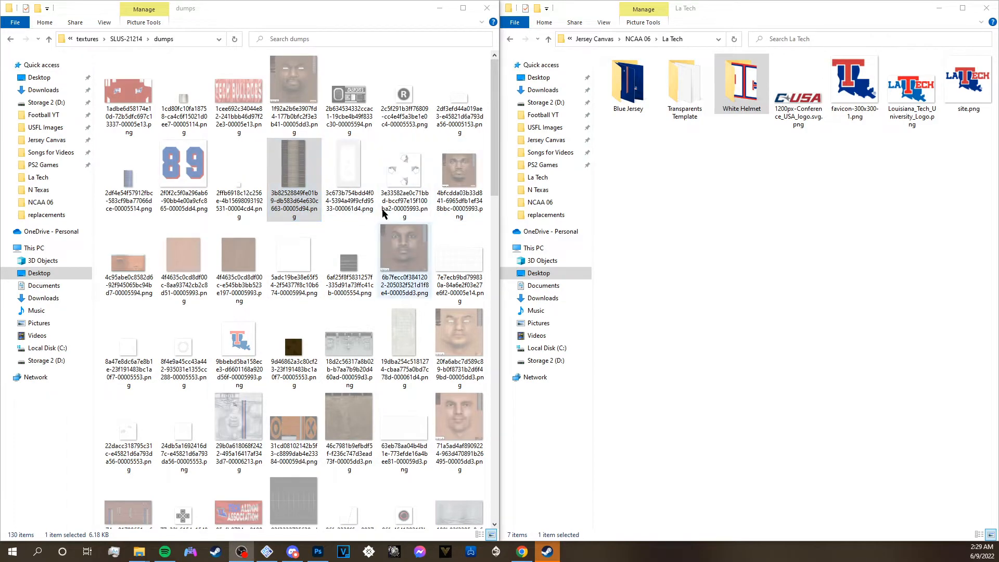
Find the blue pants texture in dumps and copy its file name, cb428f85b23a7033-36f806eecbf73f3d-00006213.
scroll(219, 353, "down", 8)
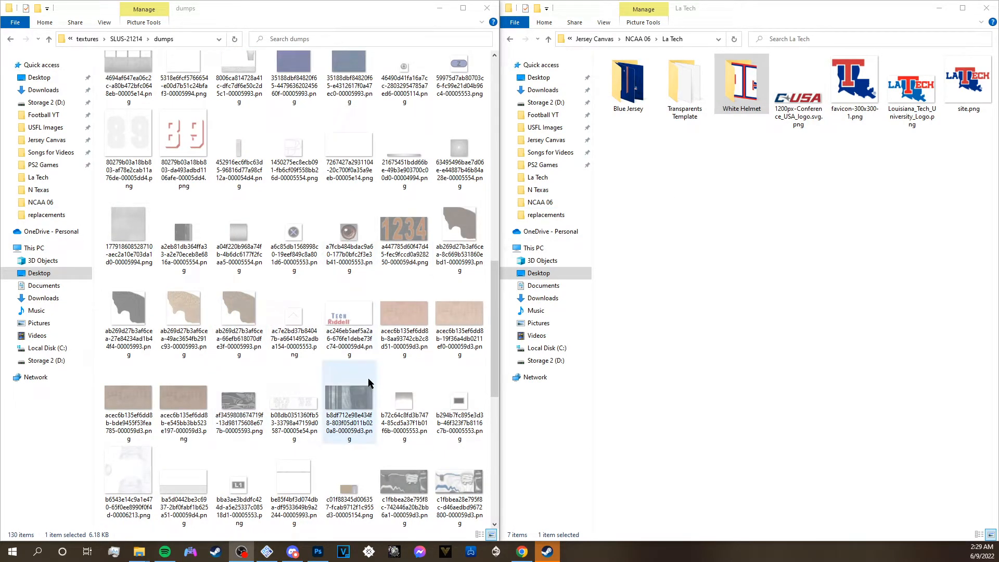
scroll(359, 383, "down", 4)
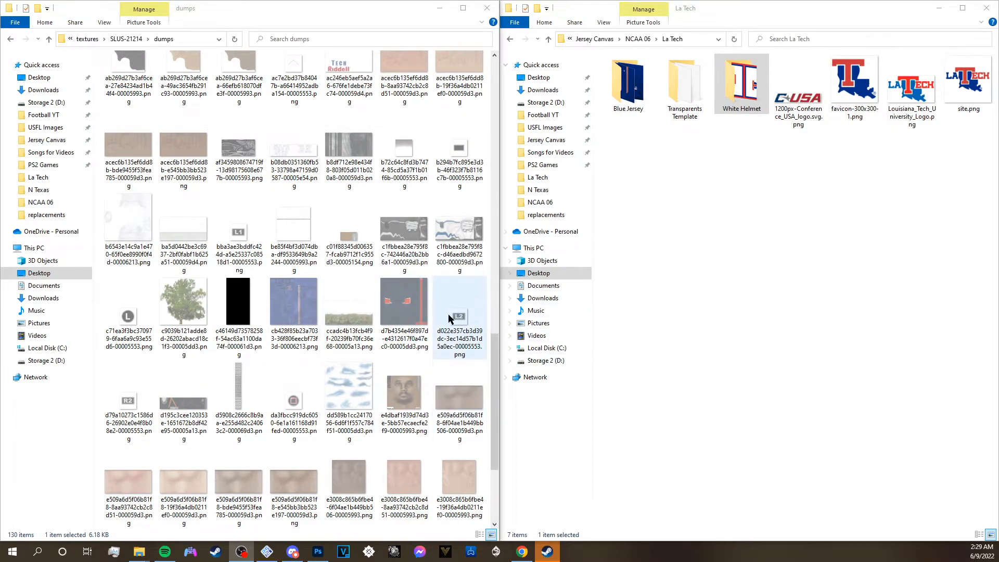
scroll(441, 323, "down", 3)
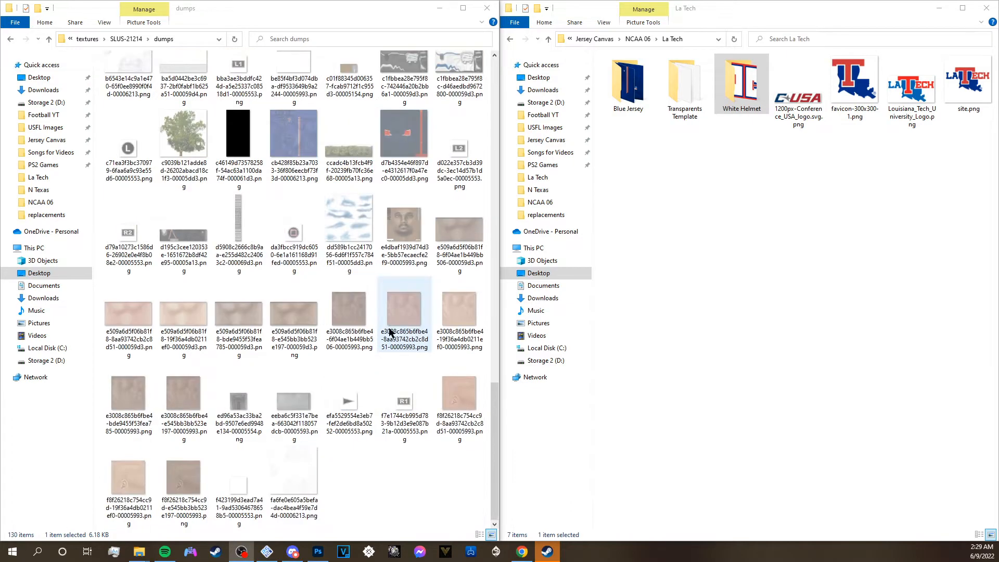
scroll(287, 503, "up", 10)
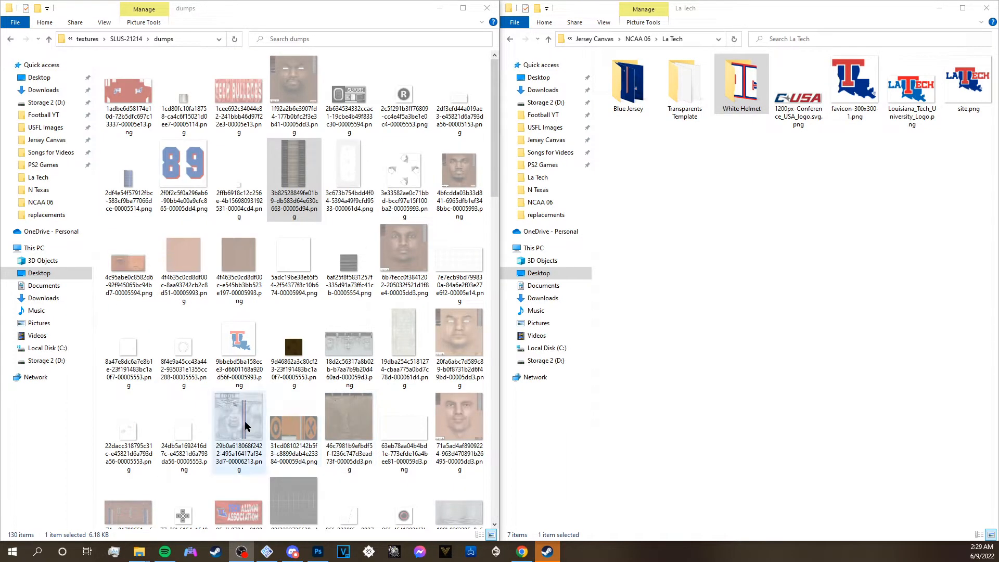
scroll(475, 306, "down", 6)
scroll(348, 346, "down", 5)
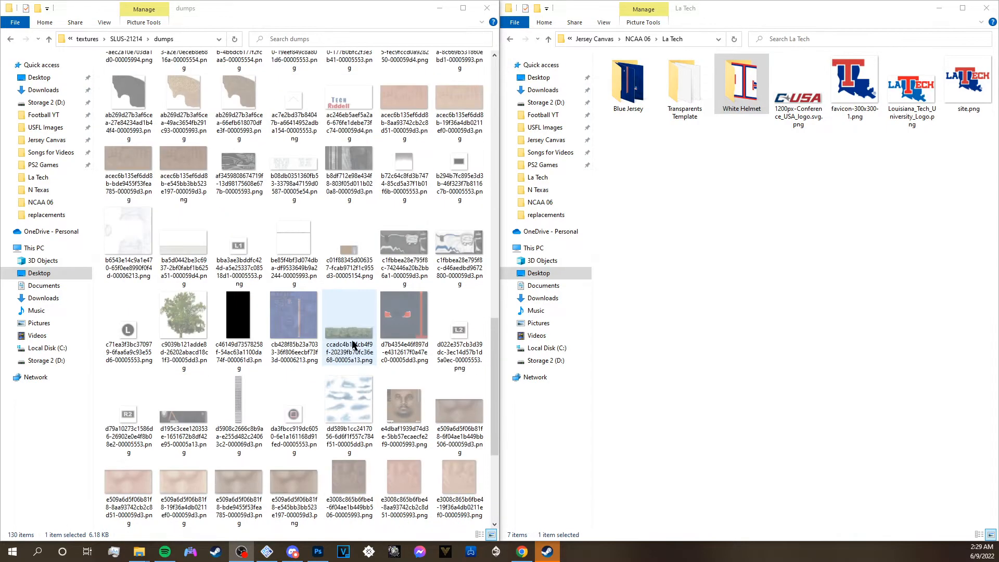
left_click(299, 197)
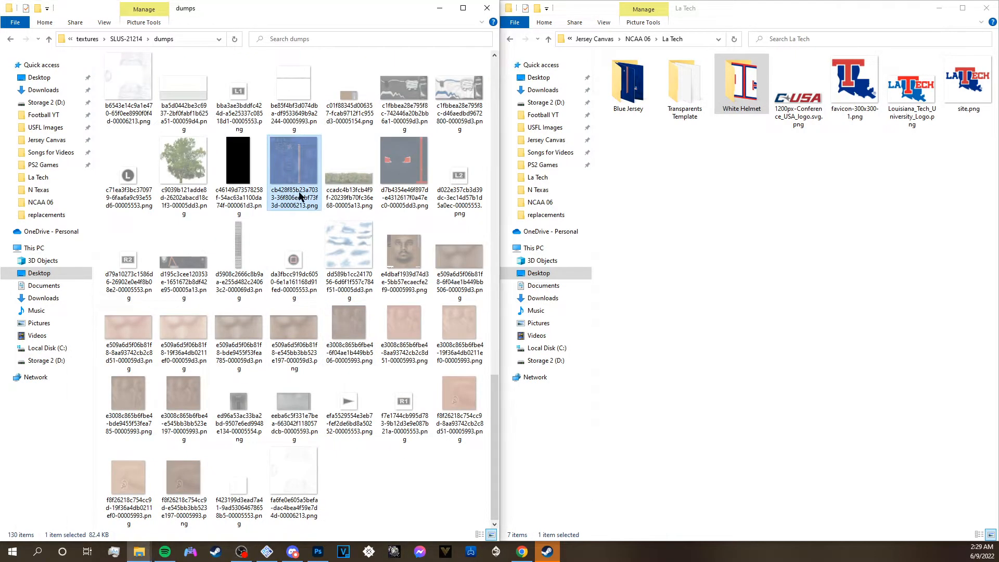
left_click(300, 197)
right_click(298, 202)
left_click(325, 239)
Rename the pants template PNG in La Tech's Blue Jersey folder as cb428f85b23a7033-36f806eecbf73f3d-00006213.png.
double_click(628, 84)
left_click(696, 120)
left_click(693, 114)
right_click(693, 111)
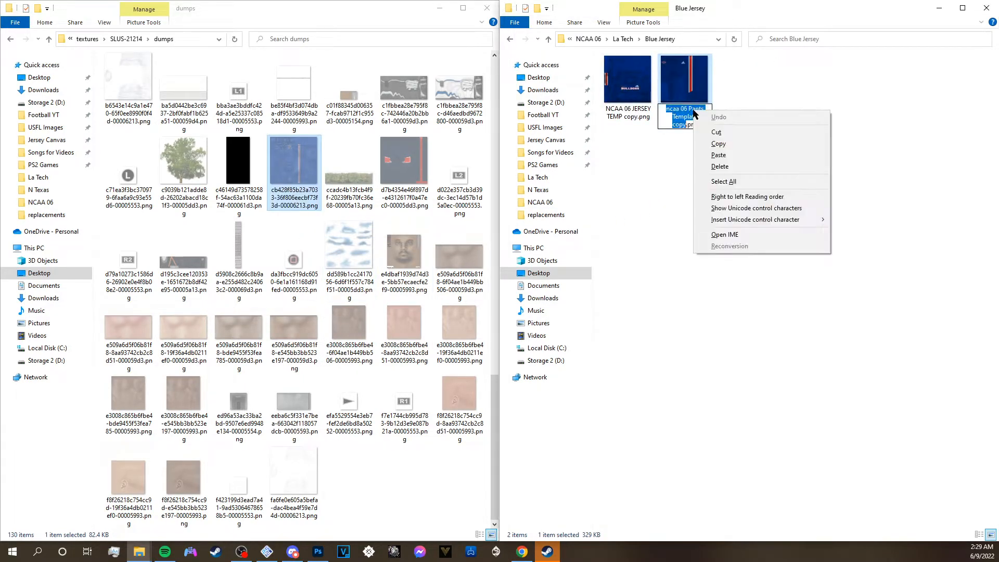
left_click(719, 155)
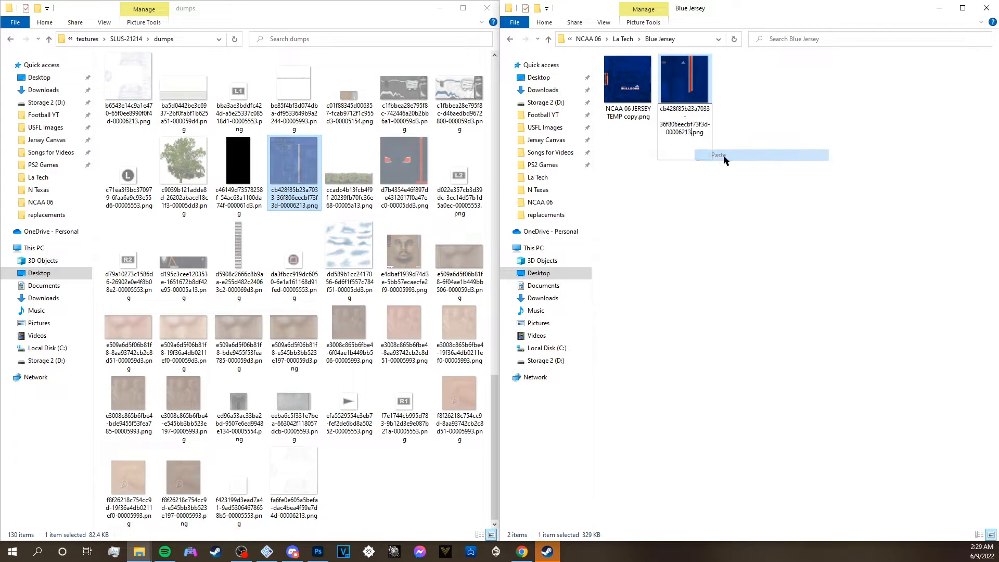
left_click(806, 163)
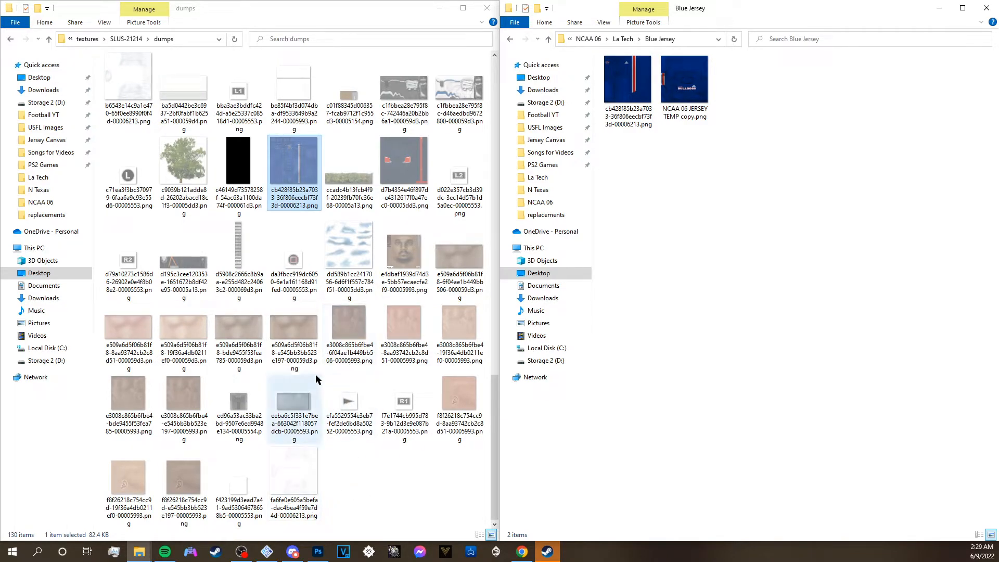
Find the pale jersey texture in dumps and copy its file name, b6543e14c9a1e470-65f0ee8990f0f4d-00006213.
scroll(259, 327, "up", 3)
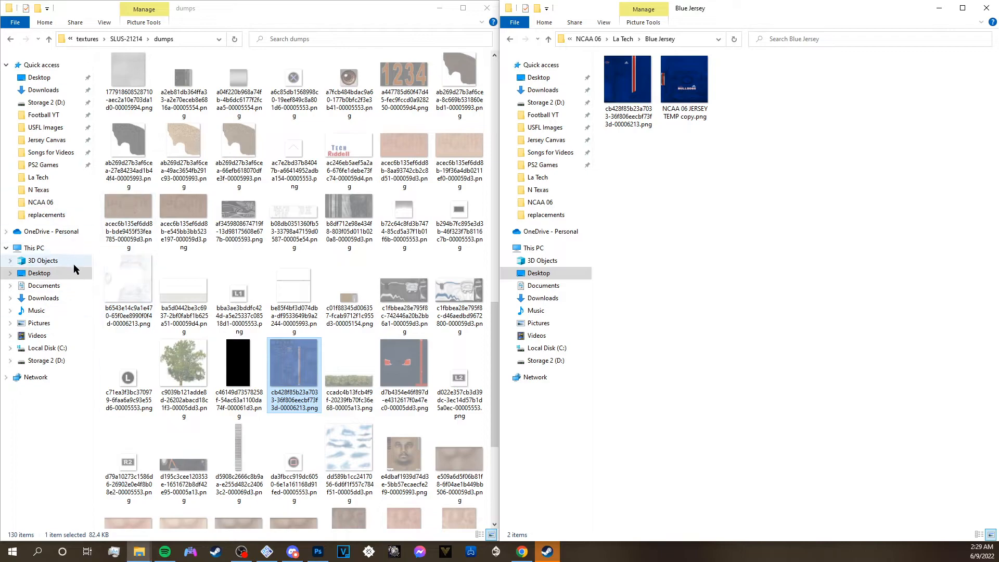
scroll(227, 292, "down", 3)
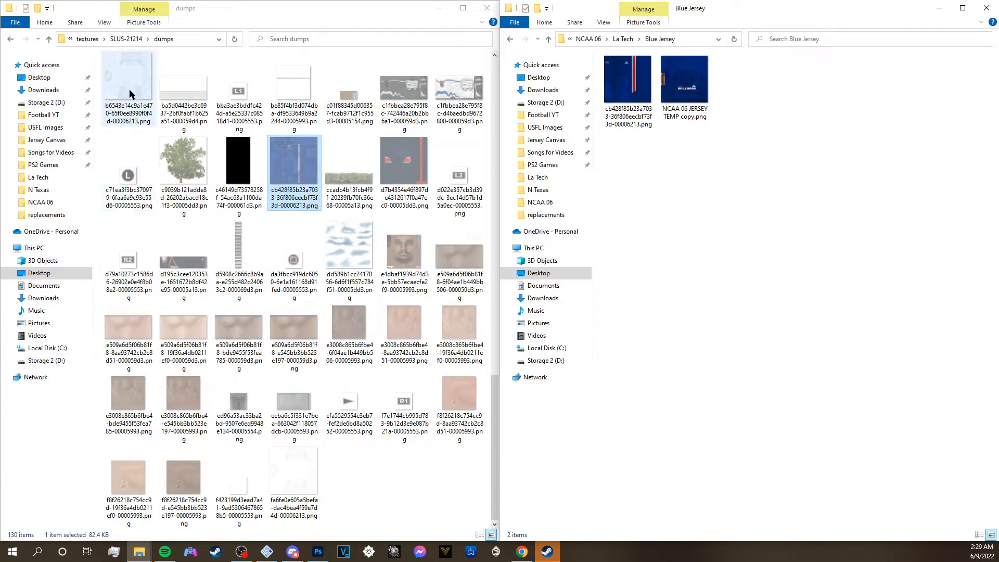
left_click(133, 117)
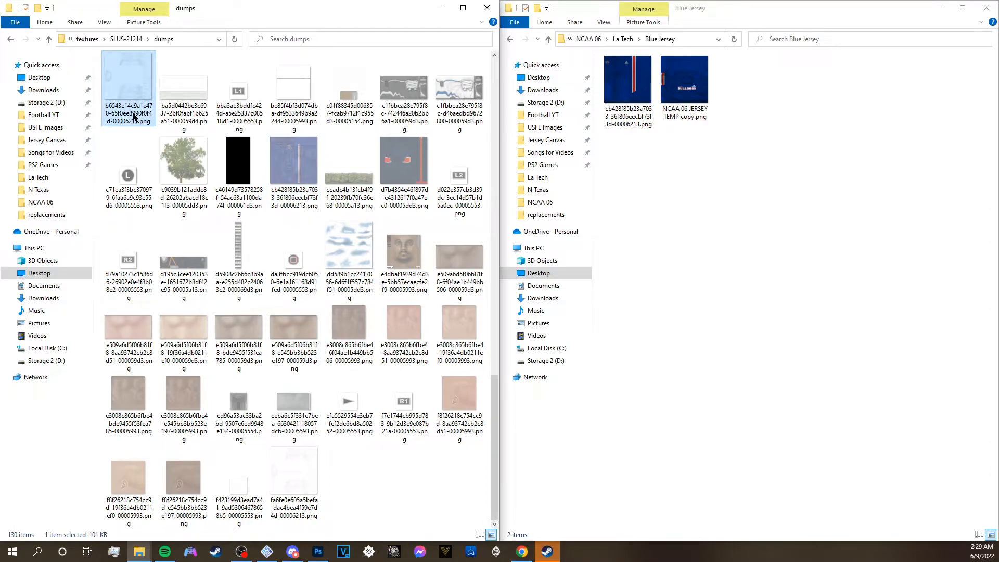
right_click(133, 117)
left_click(194, 240)
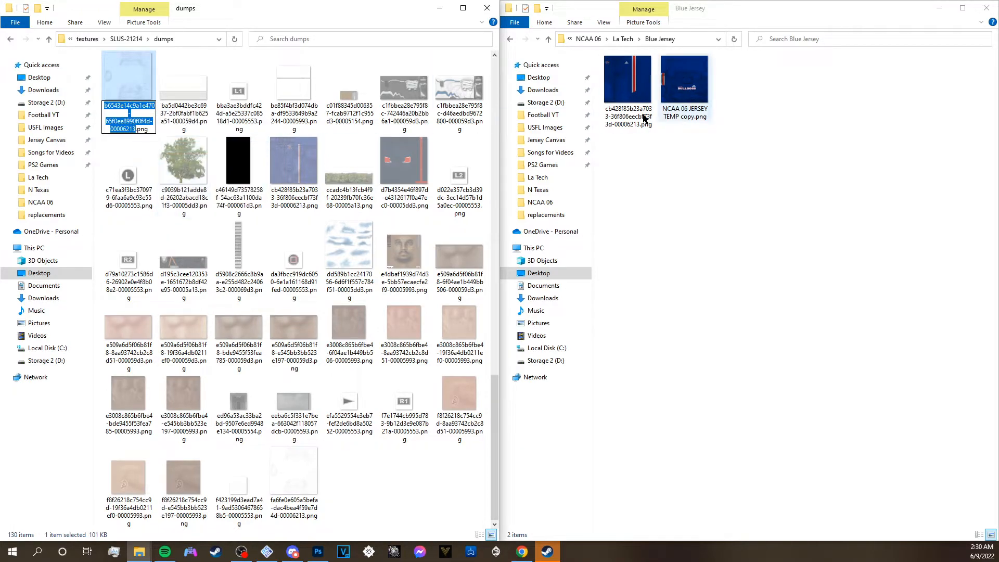
Rename NCAA 06 JERSEY TEMP copy.png as b6543e14c9a1e470-65f0ee8990f0f4d-00006213.png and go back up to the La Tech folder.
left_click(692, 120)
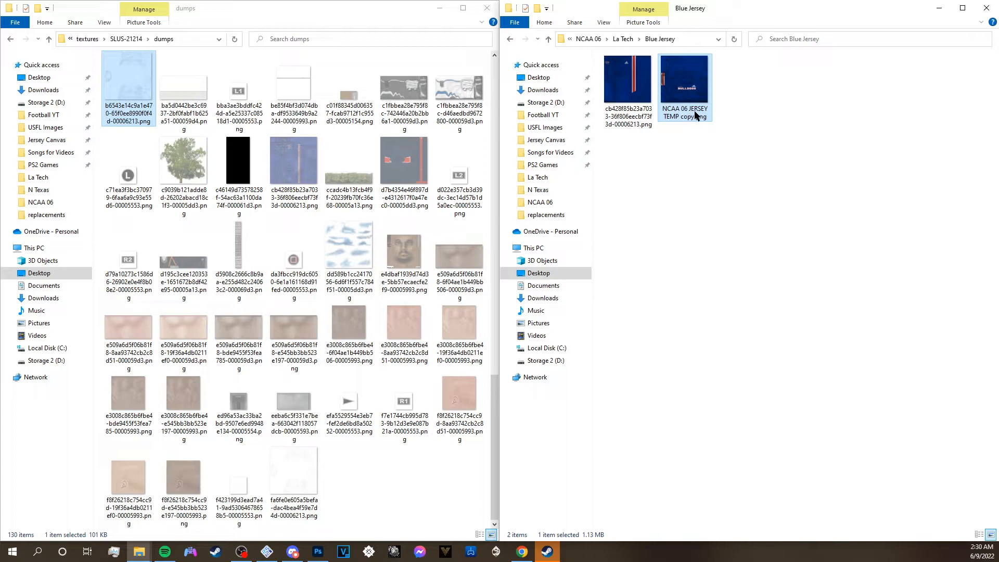
right_click(701, 108)
left_click(739, 162)
key("ctrl+v")
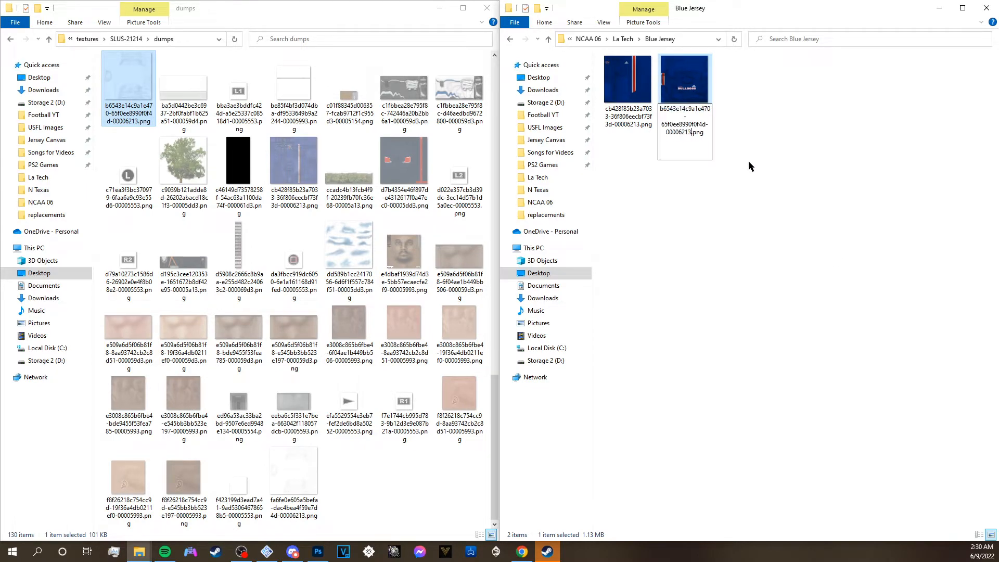
left_click(725, 138)
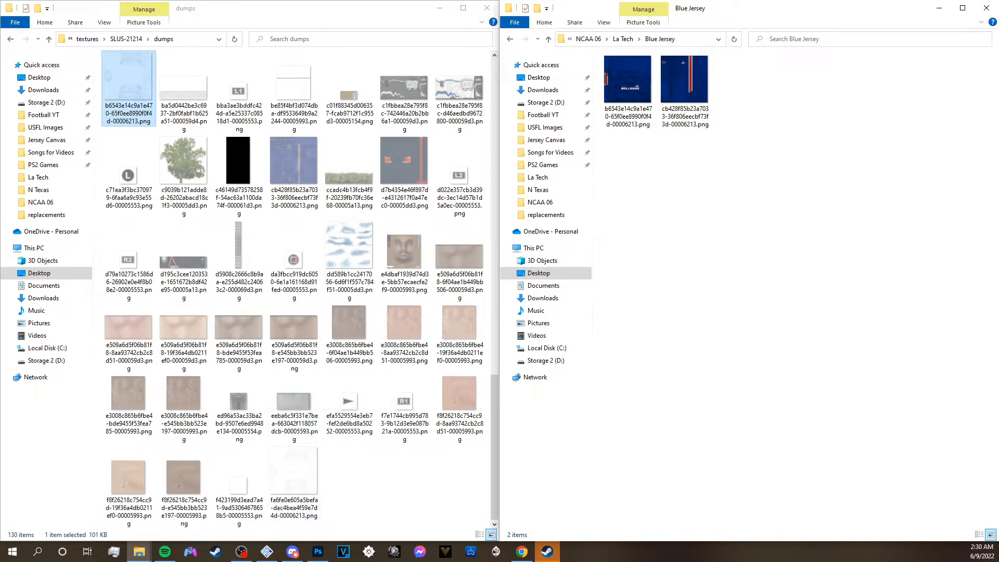
left_click(623, 40)
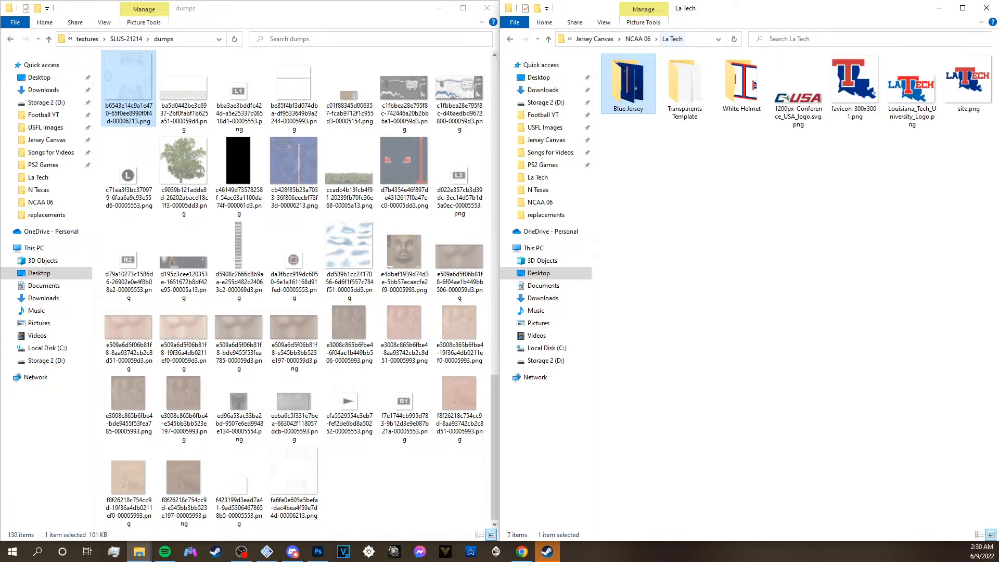
left_click(351, 488)
scroll(374, 312, "up", 6)
scroll(419, 250, "up", 3)
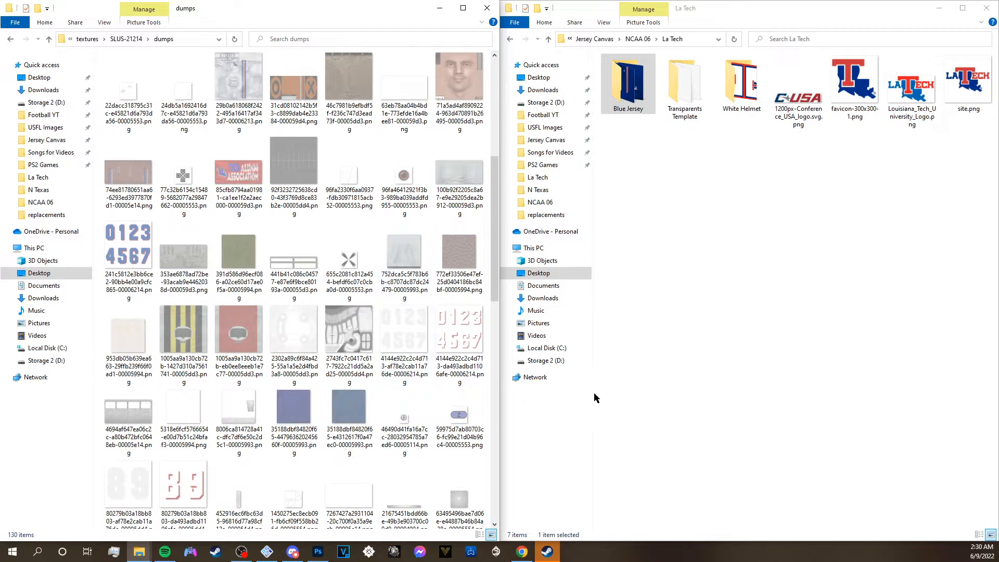
scroll(306, 354, "up", 3)
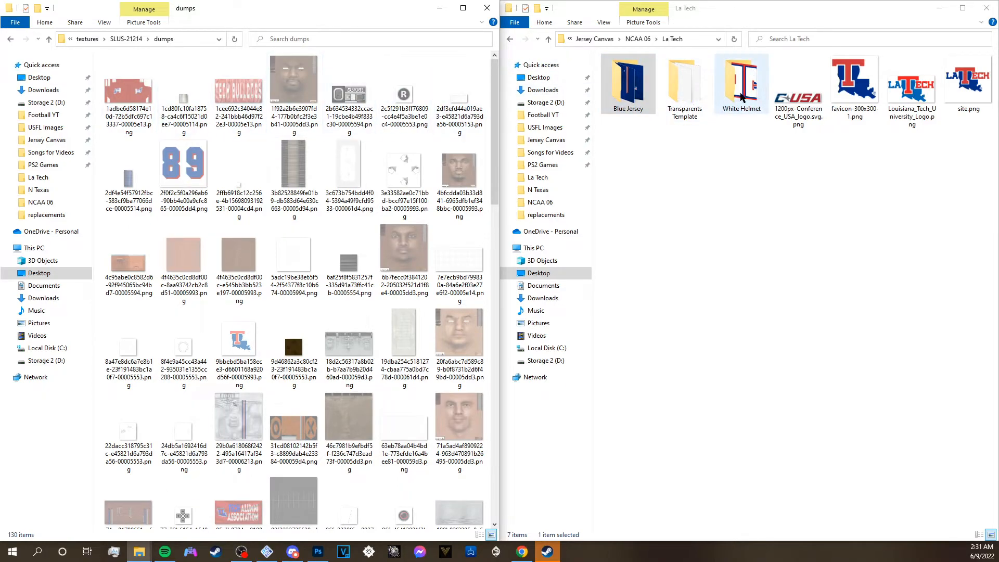
left_click(137, 120)
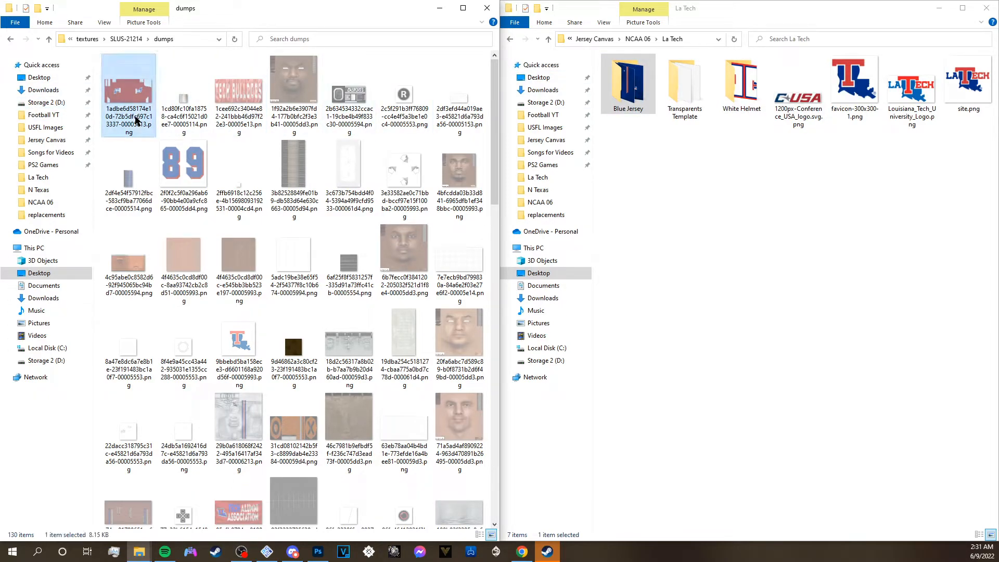
right_click(137, 119)
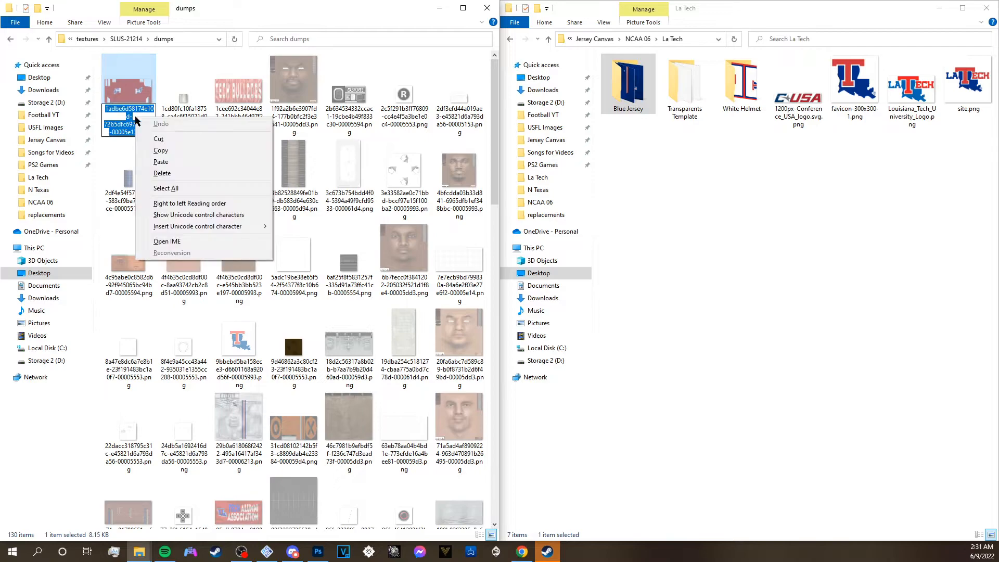
left_click(156, 157)
left_click(743, 91)
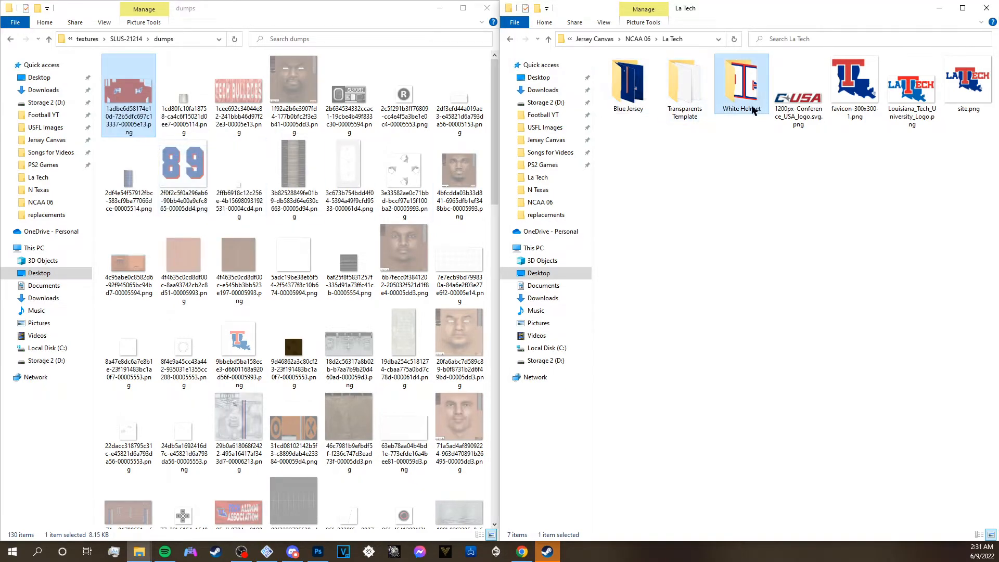
double_click(747, 105)
left_click(624, 119)
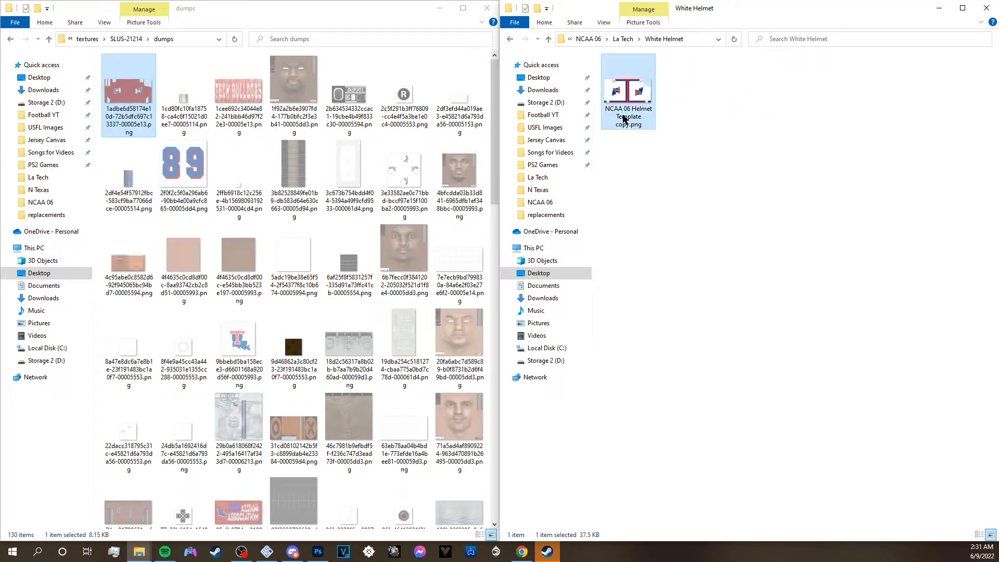
left_click(624, 119)
right_click(624, 118)
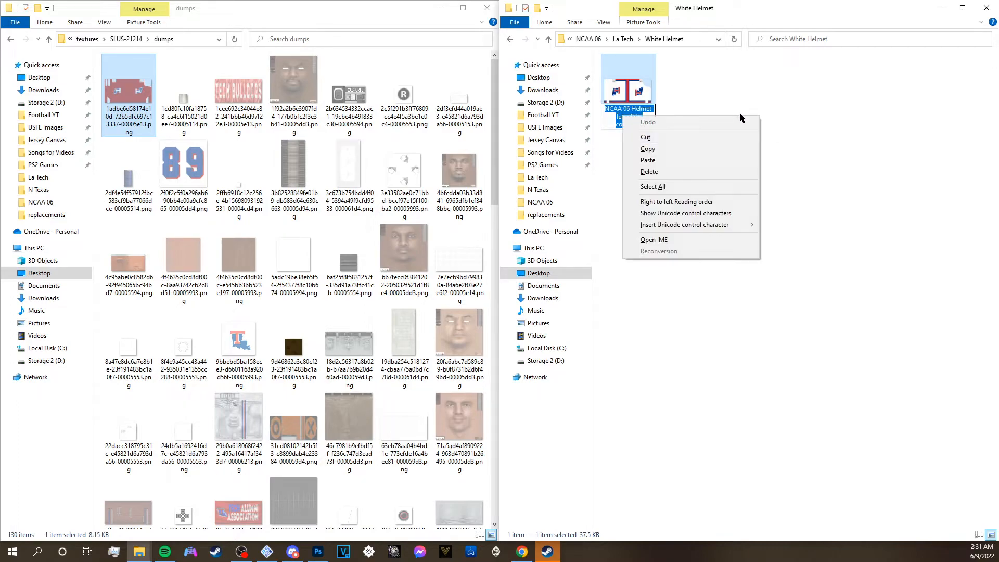
left_click(648, 161)
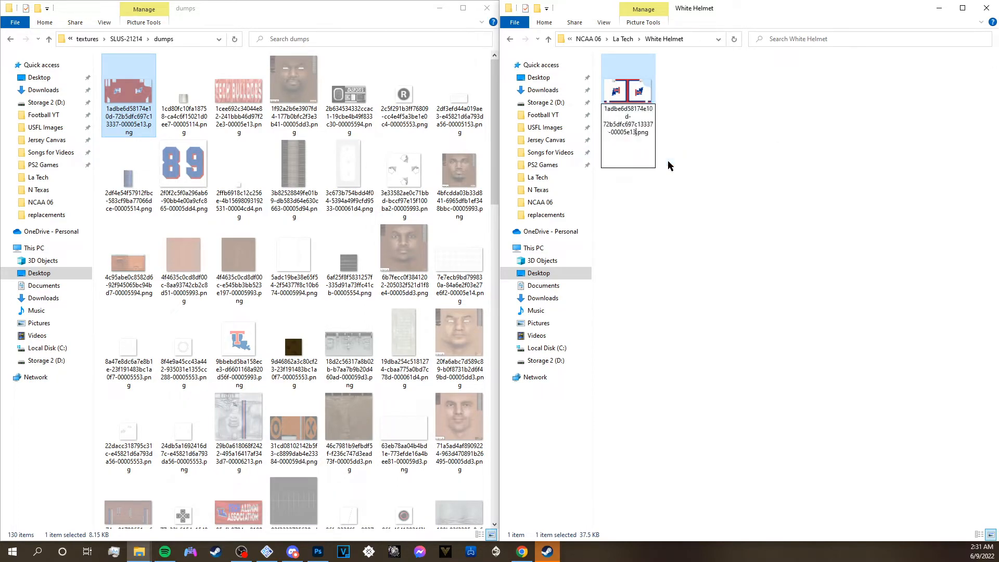
left_click(885, 171)
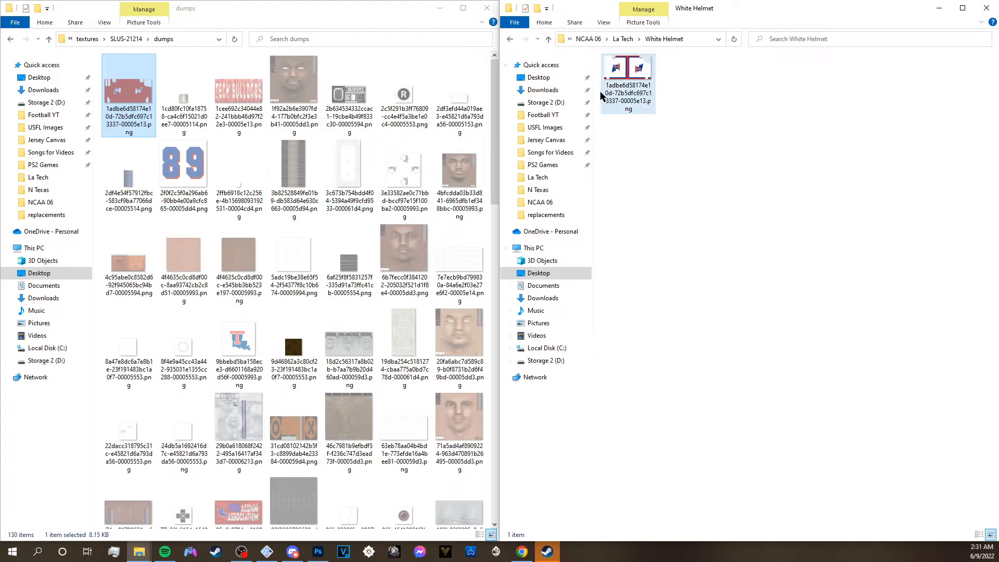
left_click(510, 39)
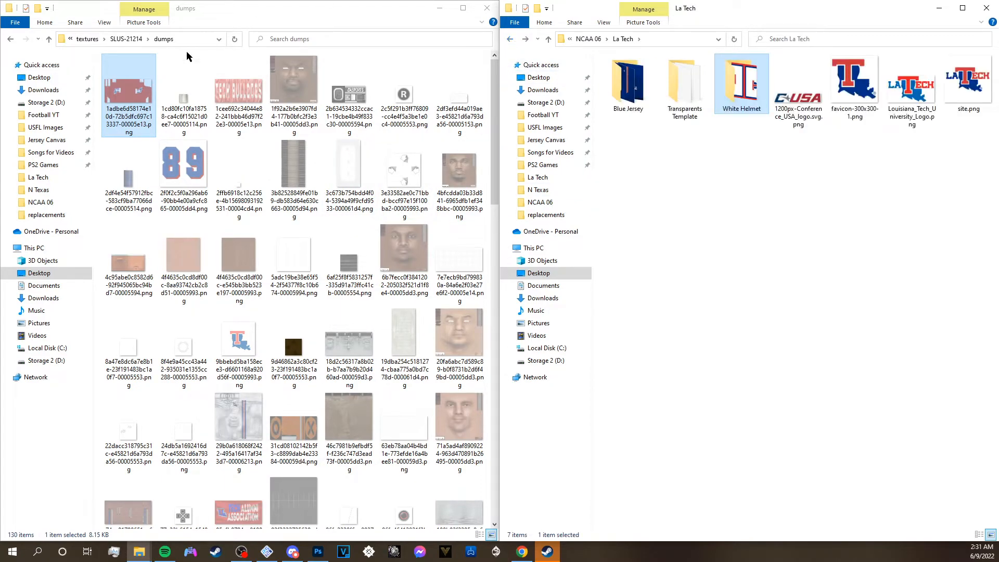
left_click(126, 39)
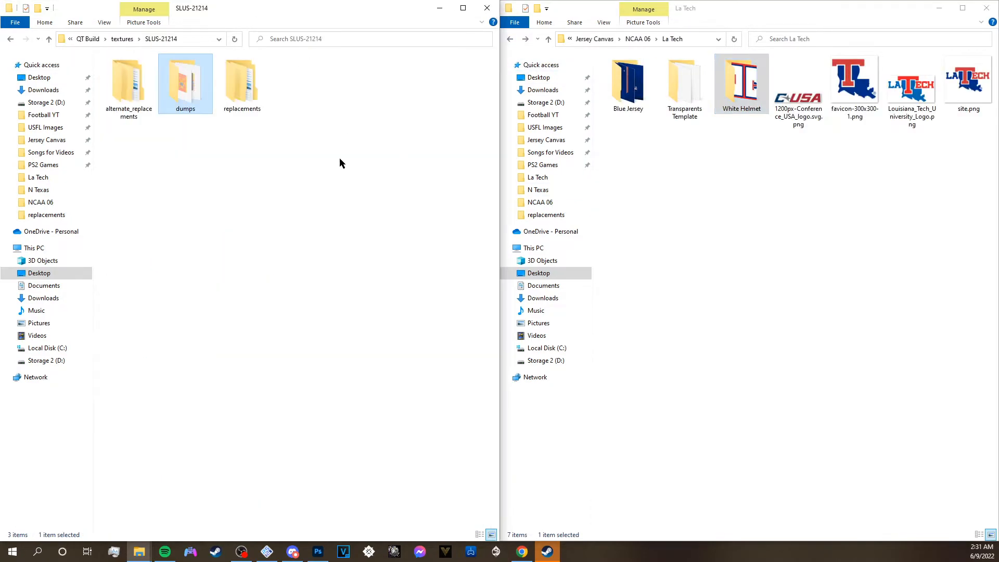
Copy the Blue Jersey folder from NCAA 06's La Tech folder into the la tech folder under SLUS-21214's replacements.
double_click(257, 83)
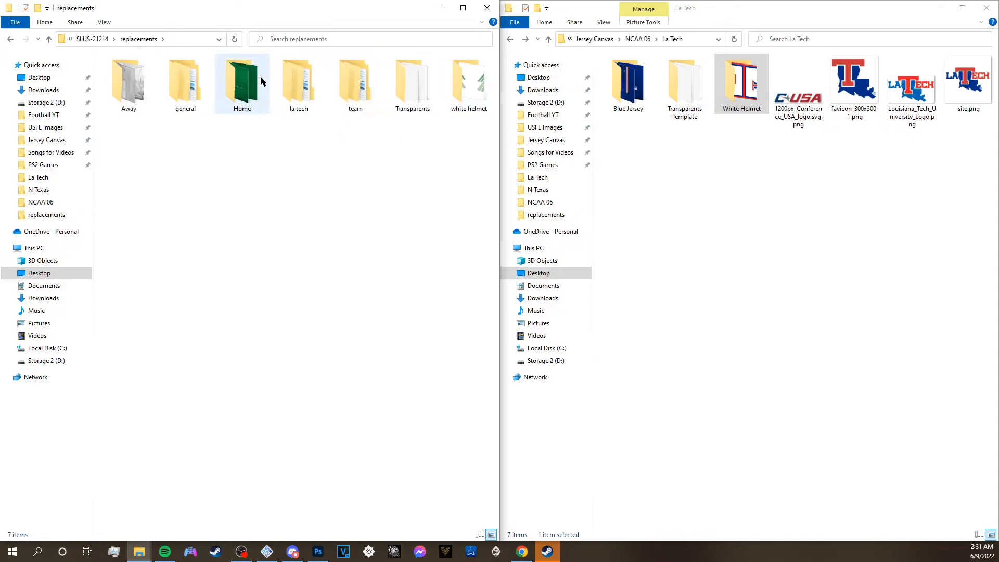
double_click(298, 83)
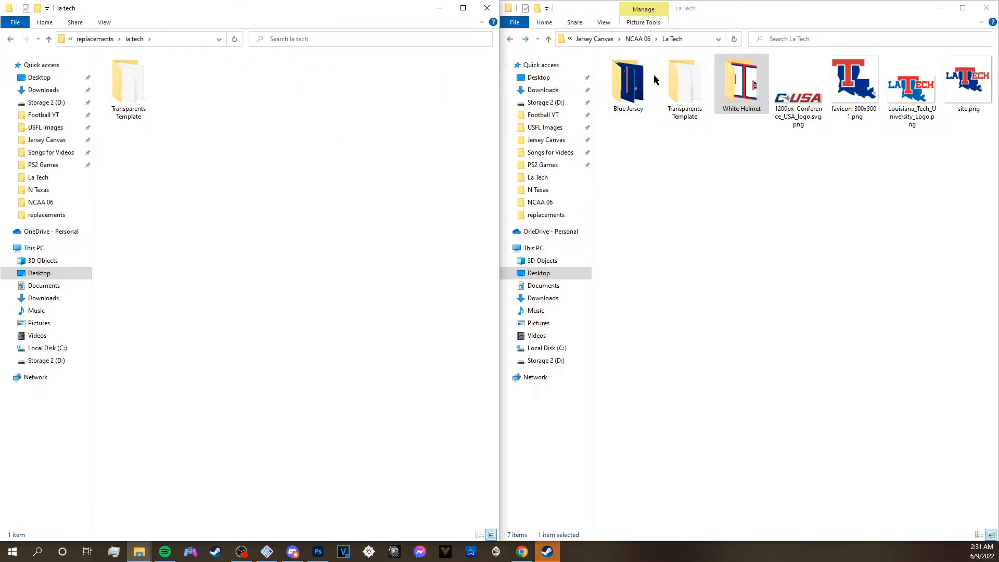
right_click(638, 97)
left_click(671, 332)
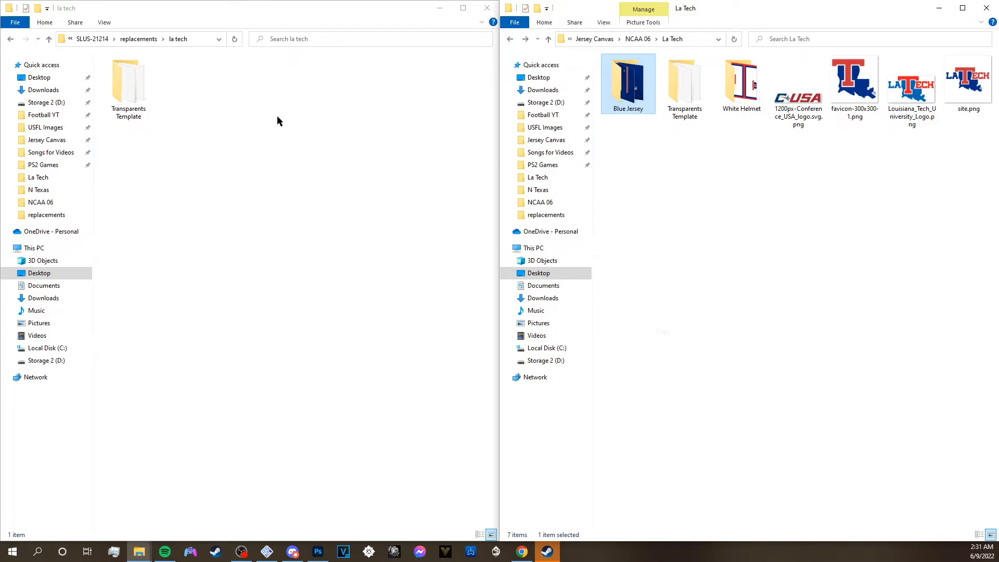
right_click(266, 133)
left_click(292, 206)
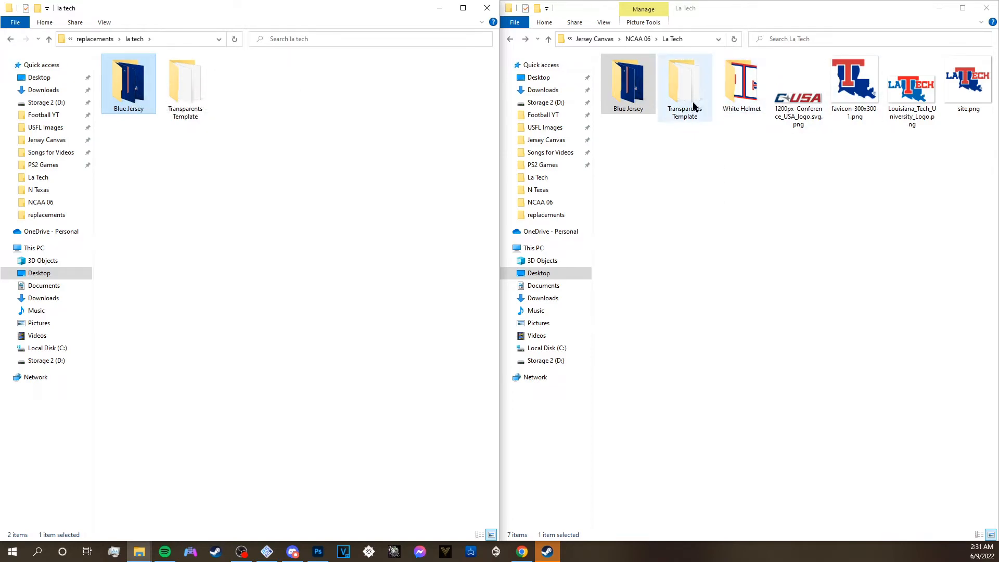
Copy the White Helmet folder into the la tech replacements folder beside Blue Jersey.
right_click(735, 88)
key("Escape")
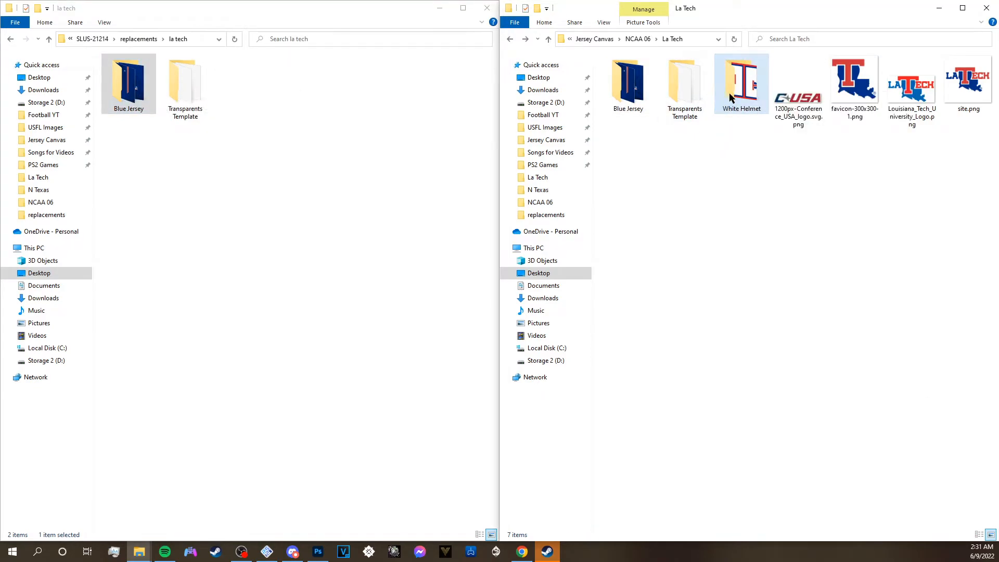
right_click(730, 94)
left_click(754, 331)
right_click(368, 254)
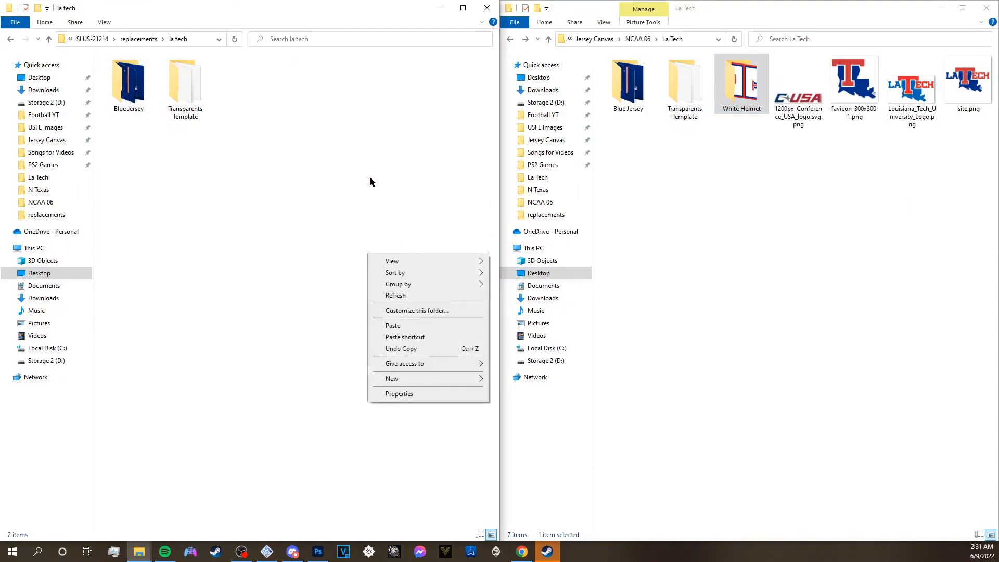
left_click(396, 328)
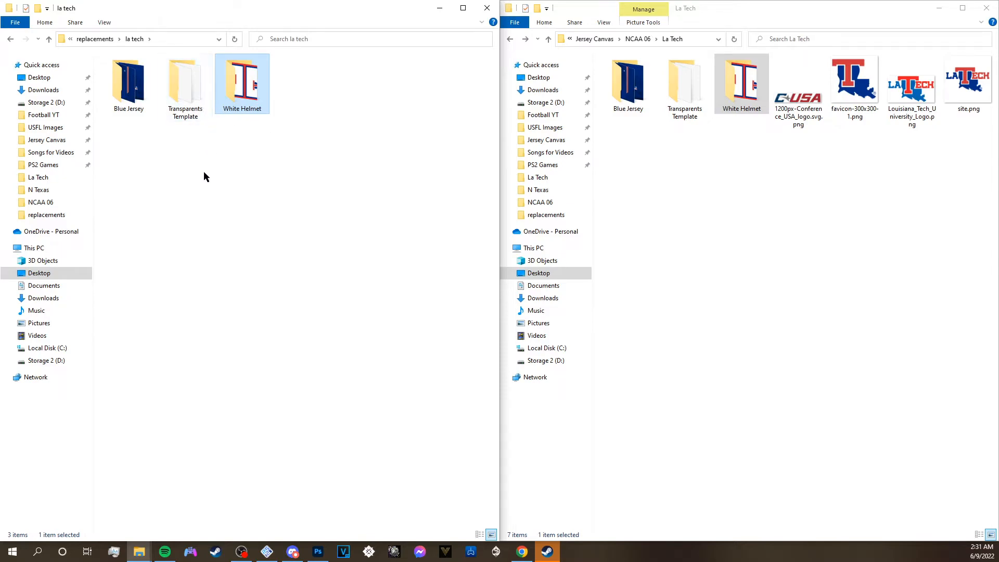
Review the replacements location by going up to QT Build and back down through textures and SLUS-21214.
left_click(84, 39)
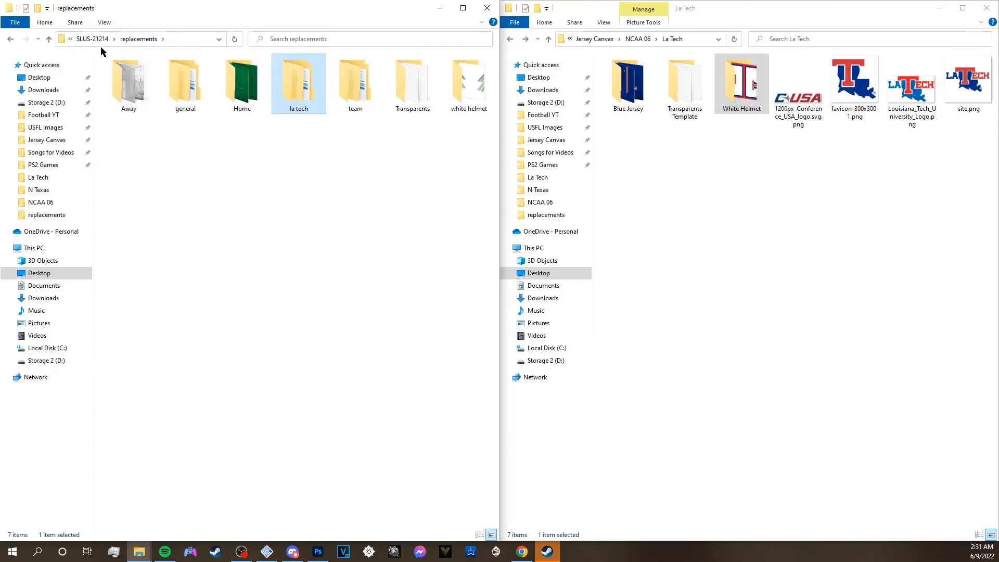
left_click(79, 41)
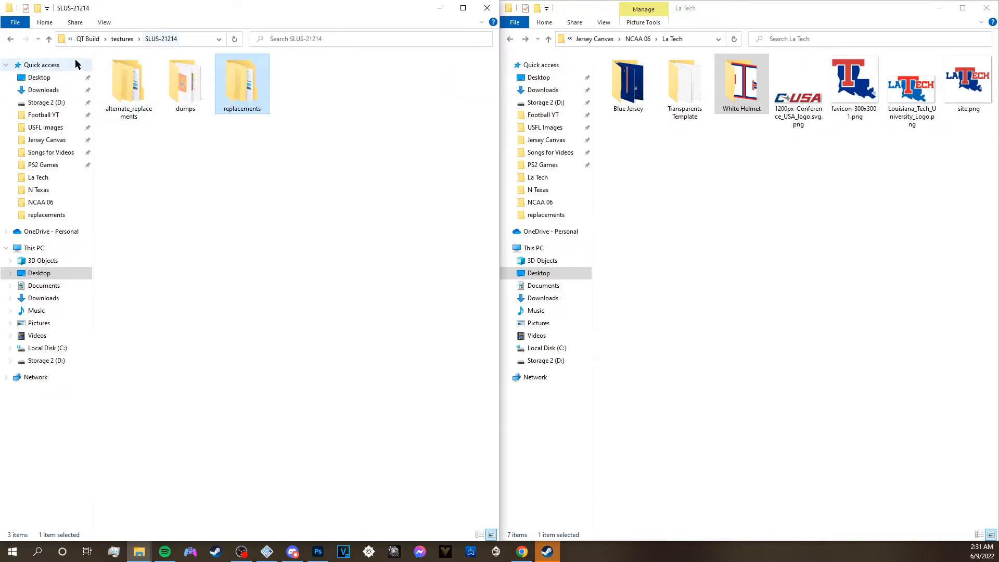
left_click(88, 40)
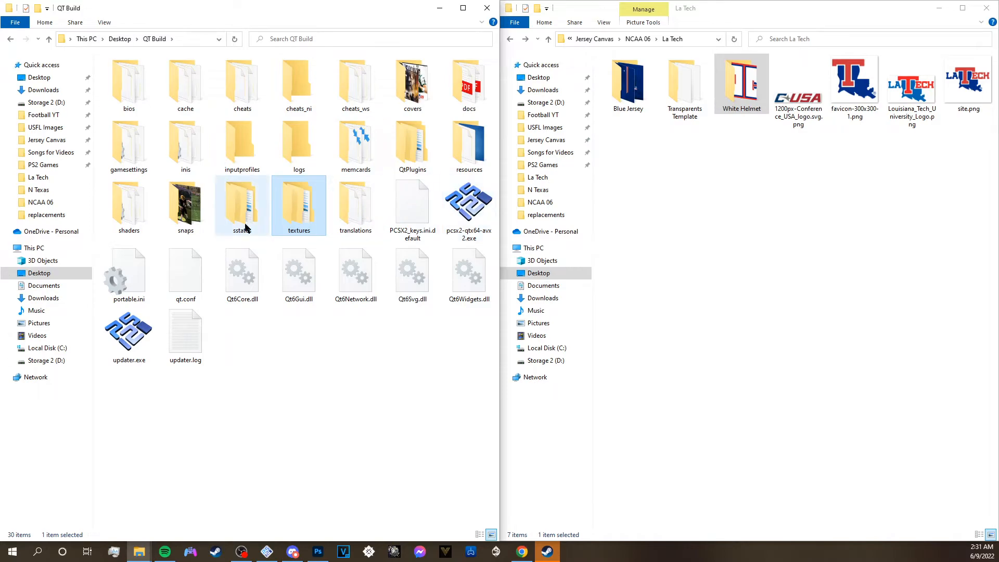
double_click(293, 207)
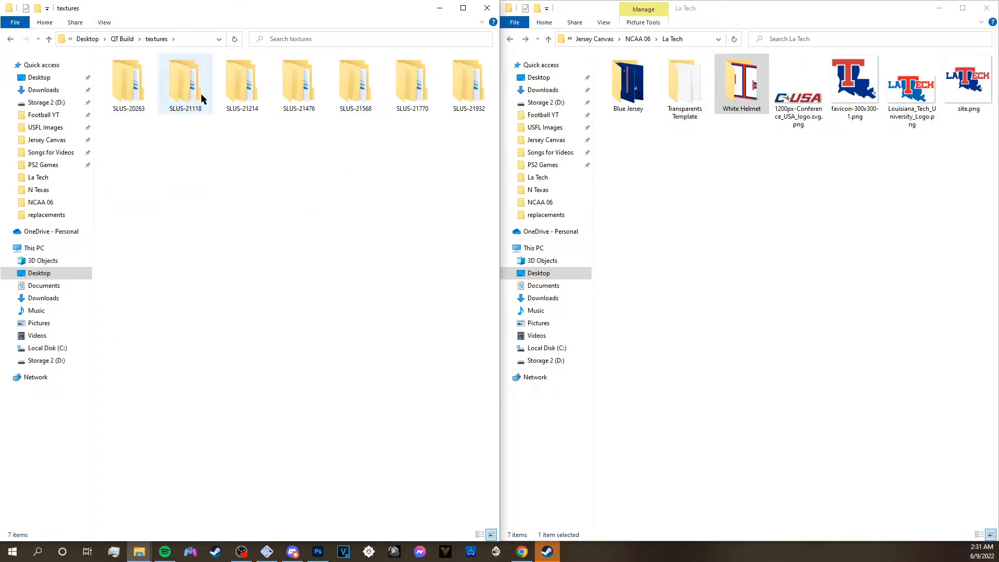
double_click(252, 101)
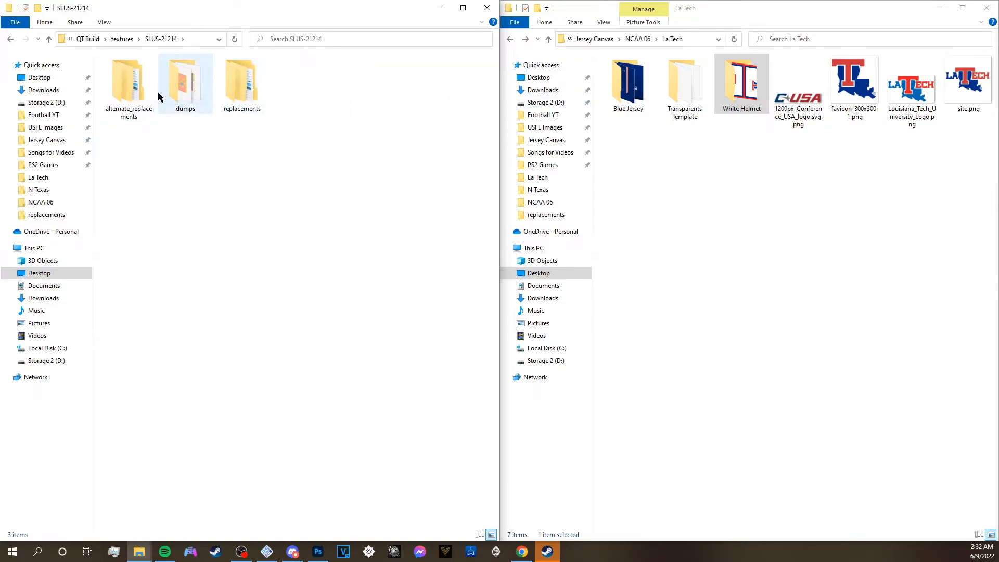
double_click(245, 92)
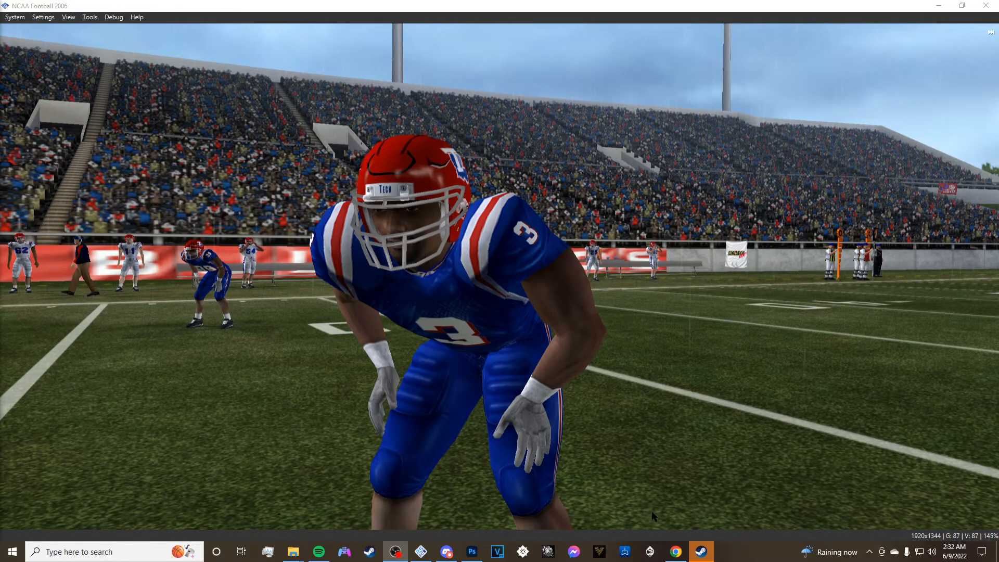
Switch to the running NCAA Football 2006 game and toggle the renderer to load the replacement textures.
left_click(654, 516)
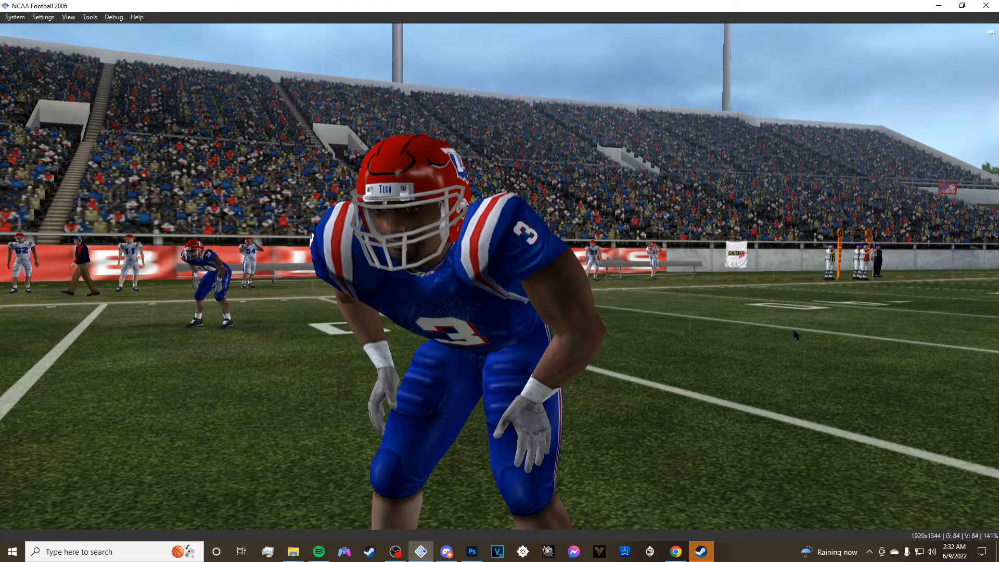
key("F9")
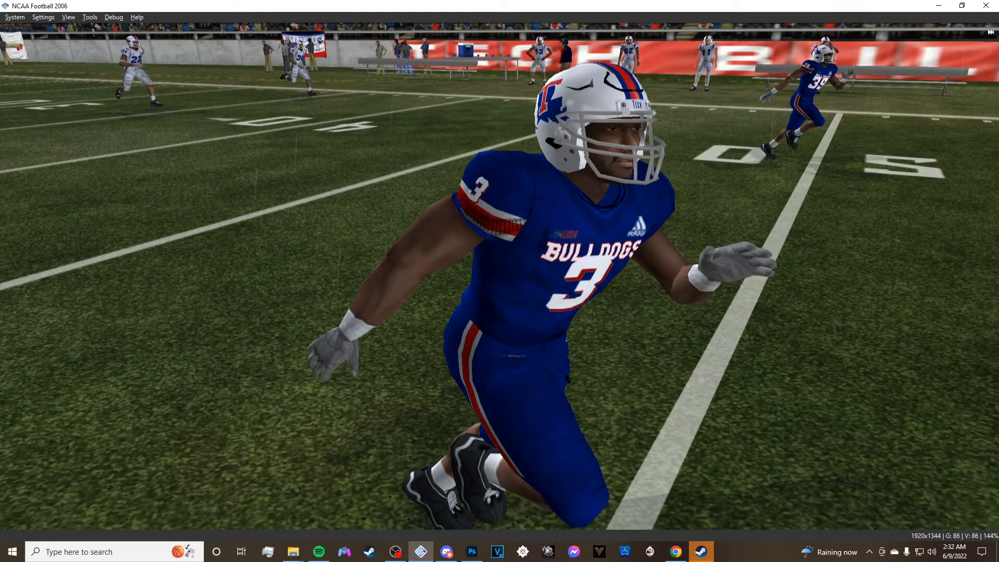
Switch to Photoshop and, in NCAA 06 JERSEY TEMP.psd, squash the BULLDOGS wordmark to about 73% of its height, keeping its top edge fixed.
left_click(471, 552)
left_click(204, 37)
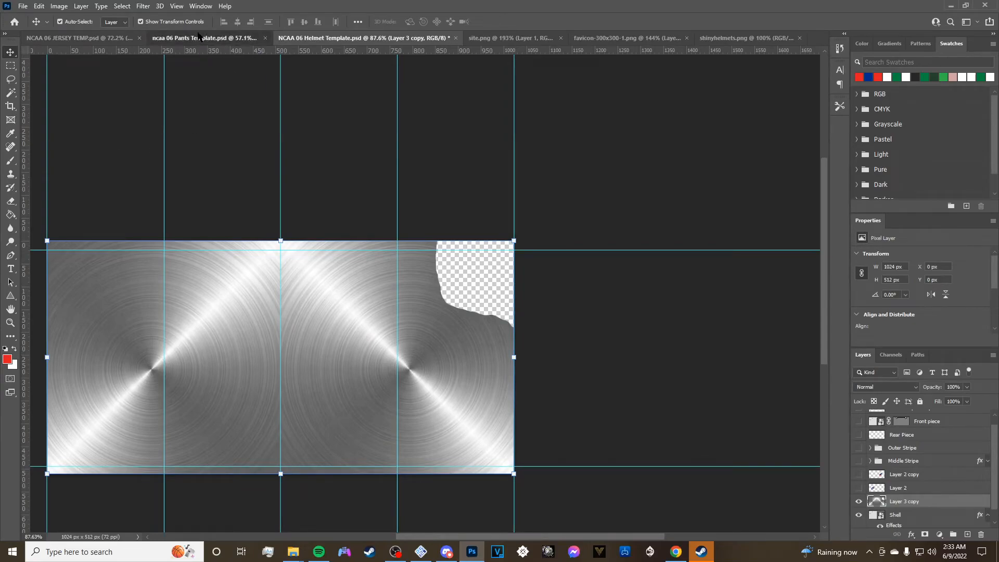
left_click(114, 38)
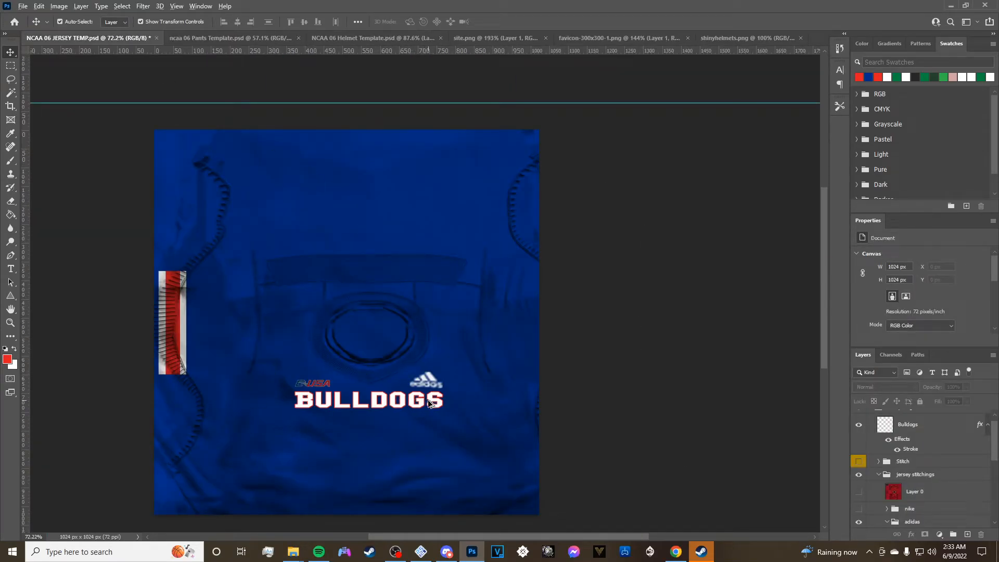
scroll(432, 411, "up", 8)
scroll(441, 435, "down", 1)
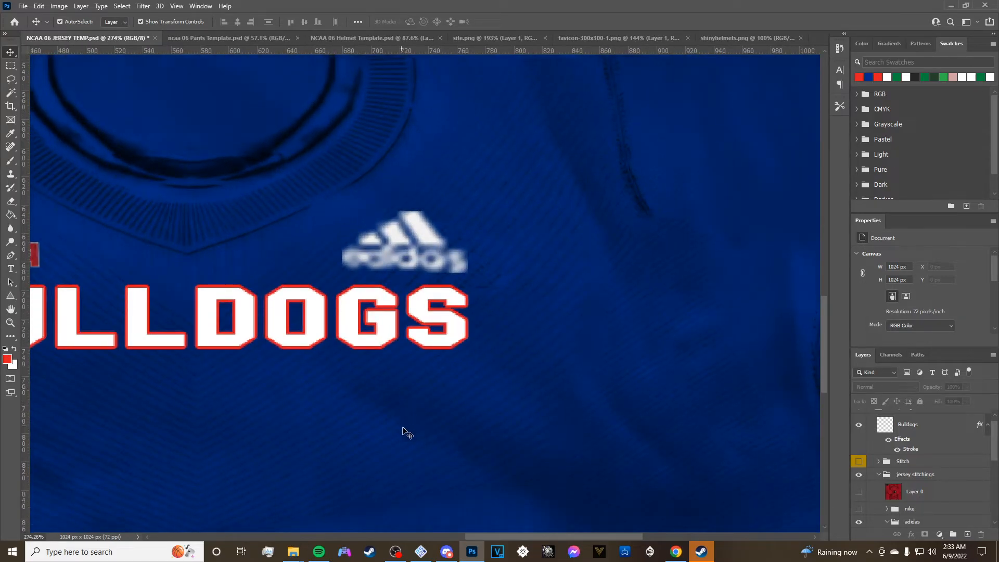
left_click(267, 313)
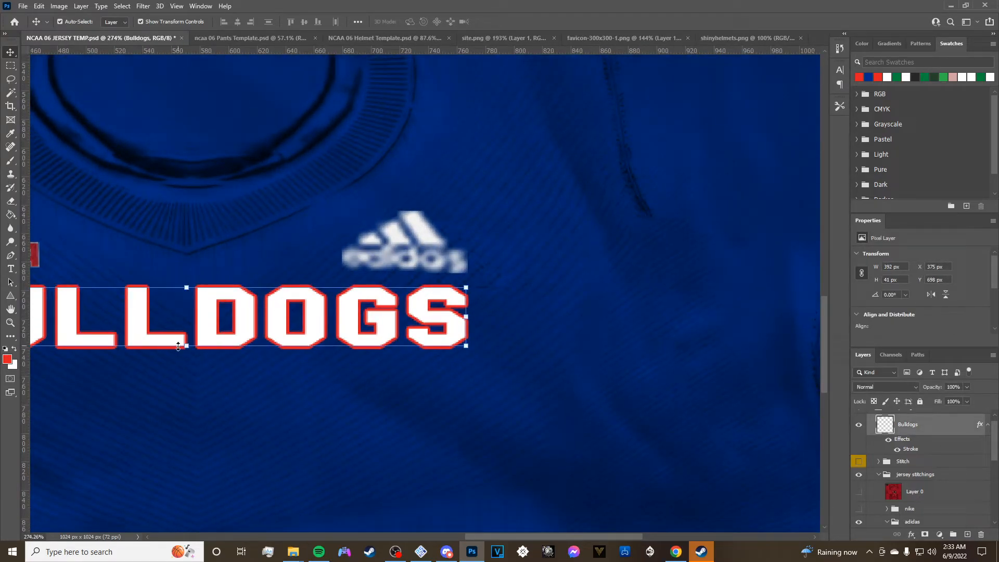
left_click_drag(498, 537, 439, 541)
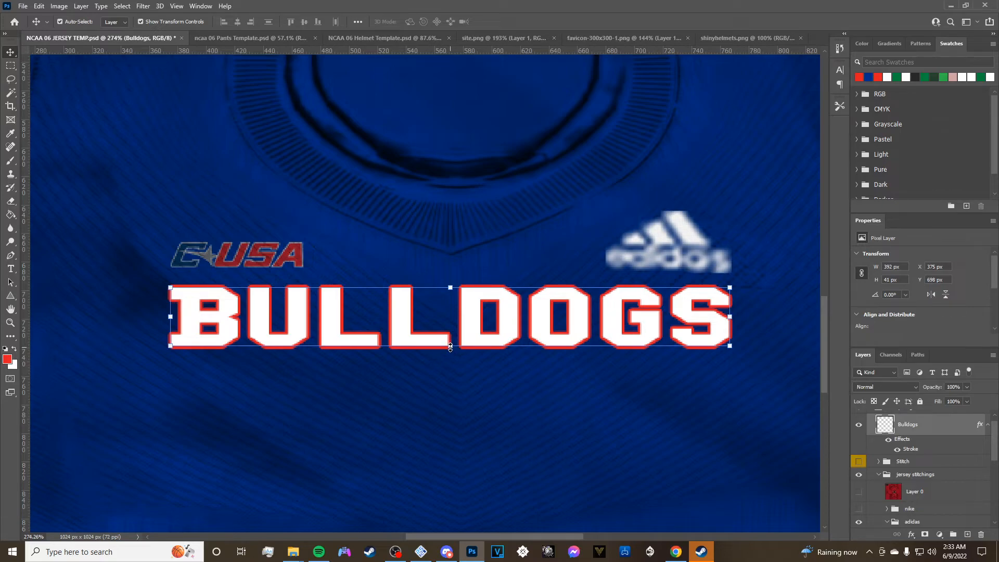
left_click_drag(451, 348, 450, 330)
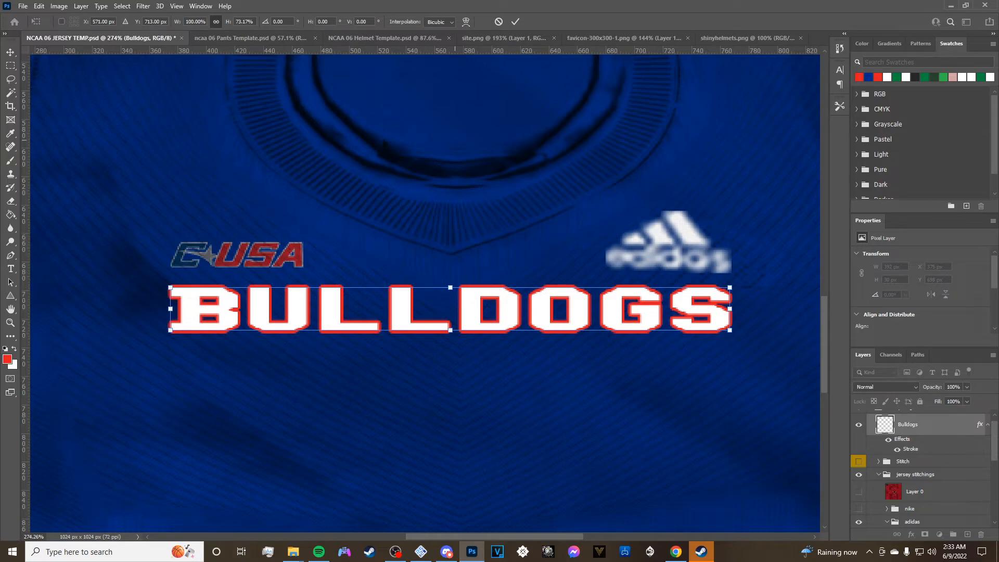
left_click(516, 21)
Save a PNG copy of the jersey over b6543e14c9a1e470-65f0ee8990f0f4d-00006213.png in La Tech's Blue Jersey folder, accepting the PNG options.
left_click(23, 6)
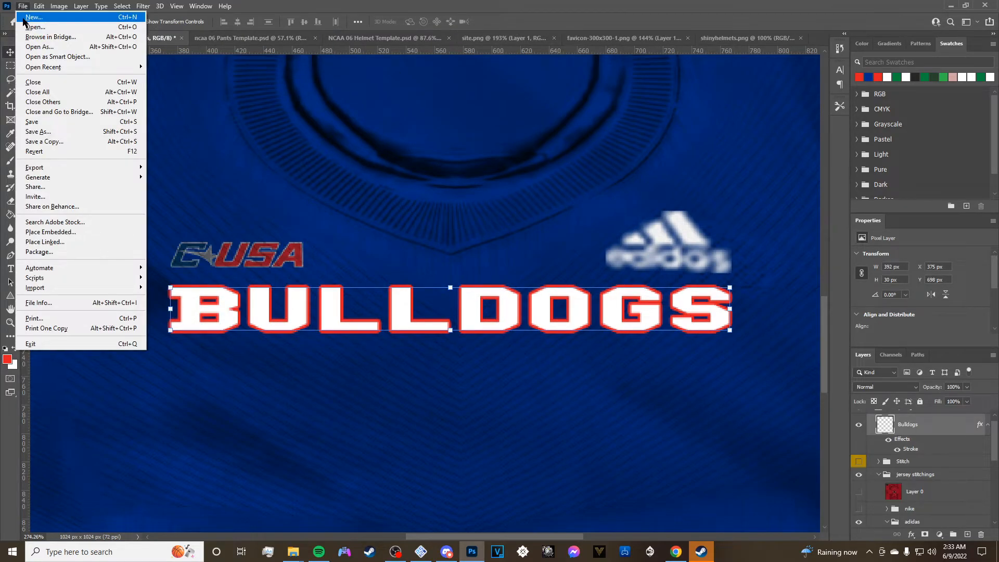
left_click(45, 145)
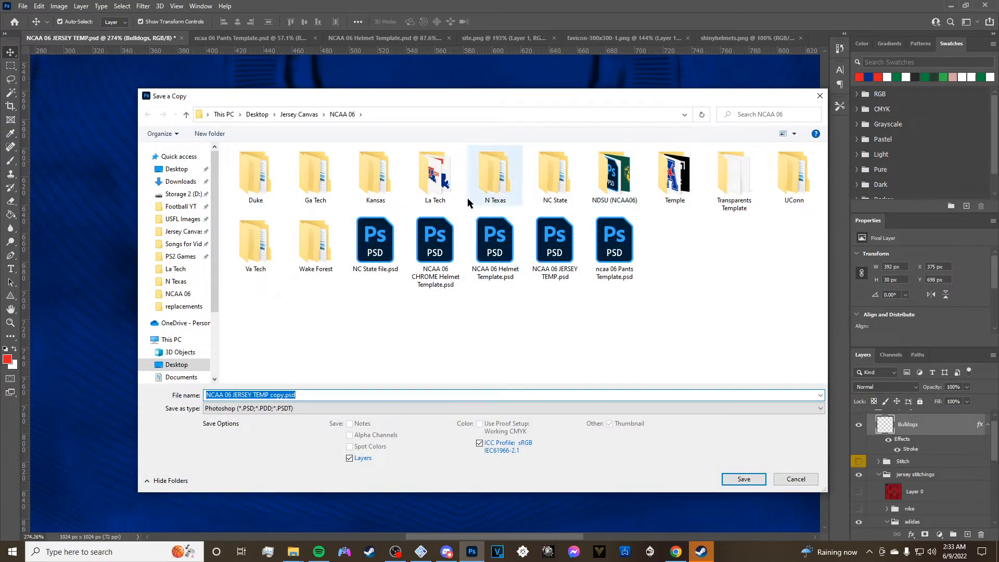
double_click(435, 177)
double_click(255, 179)
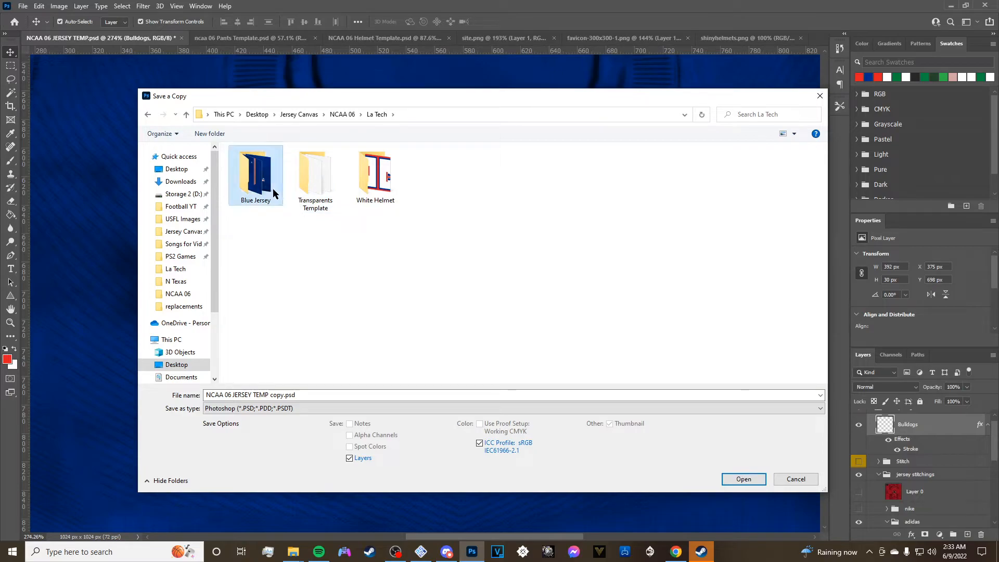
left_click(328, 408)
left_click(248, 365)
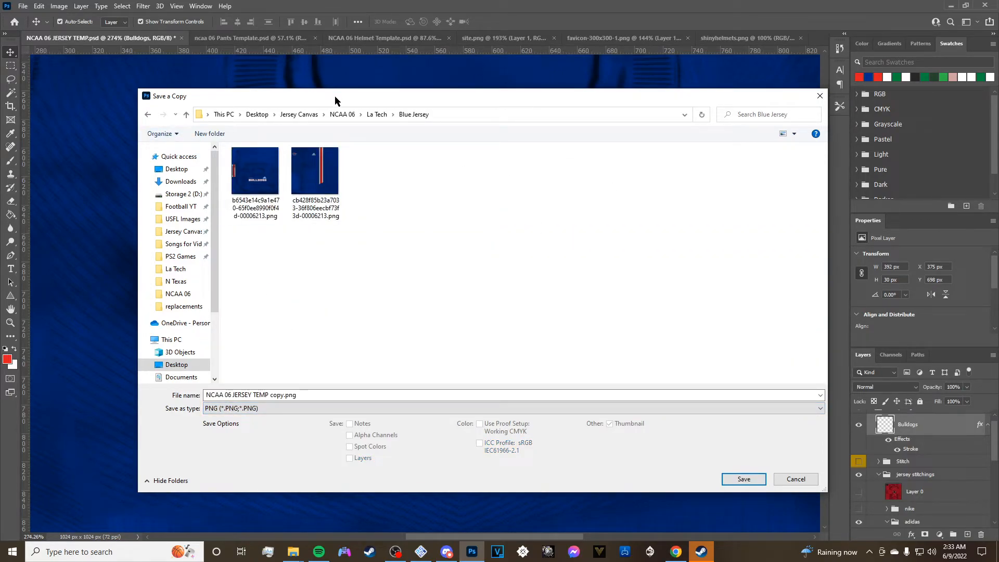
left_click(270, 208)
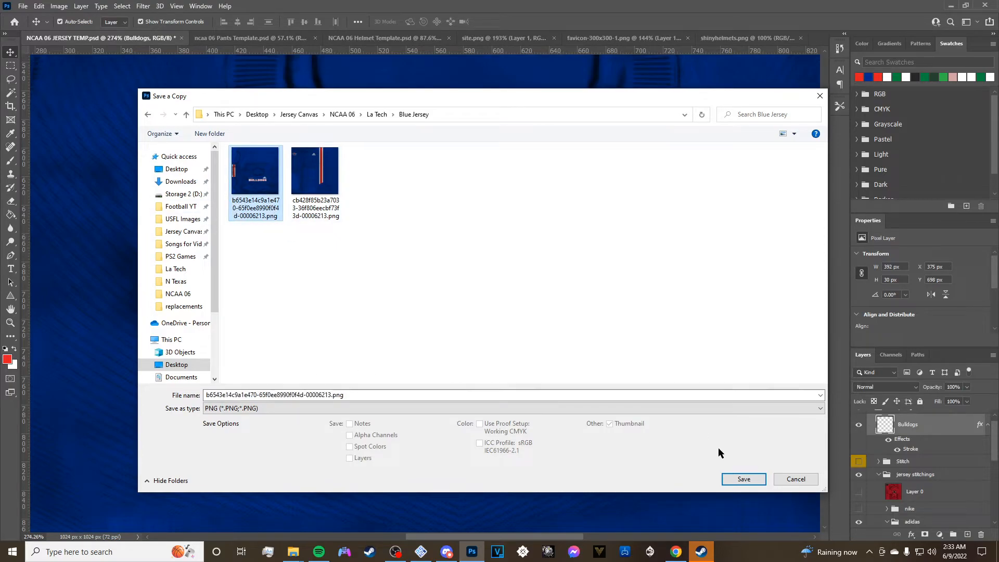
left_click(742, 479)
left_click(540, 276)
left_click(565, 167)
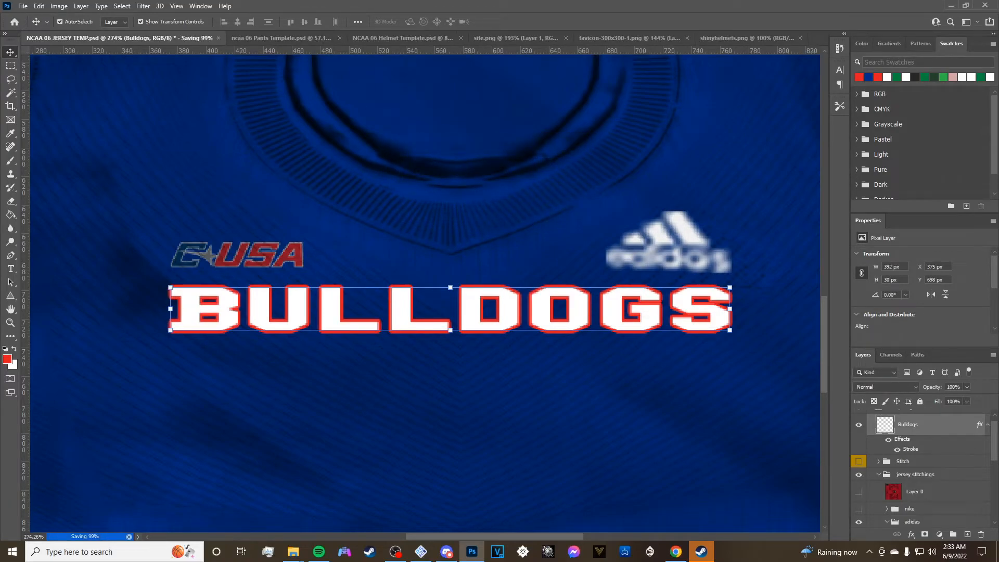
Switch to File Explorer and copy the updated b6543e14c9a1e470-65f0ee8990f0f4d-00006213.png into the la tech replacements' Blue Jersey folder, replacing the existing file.
key("alt+Tab")
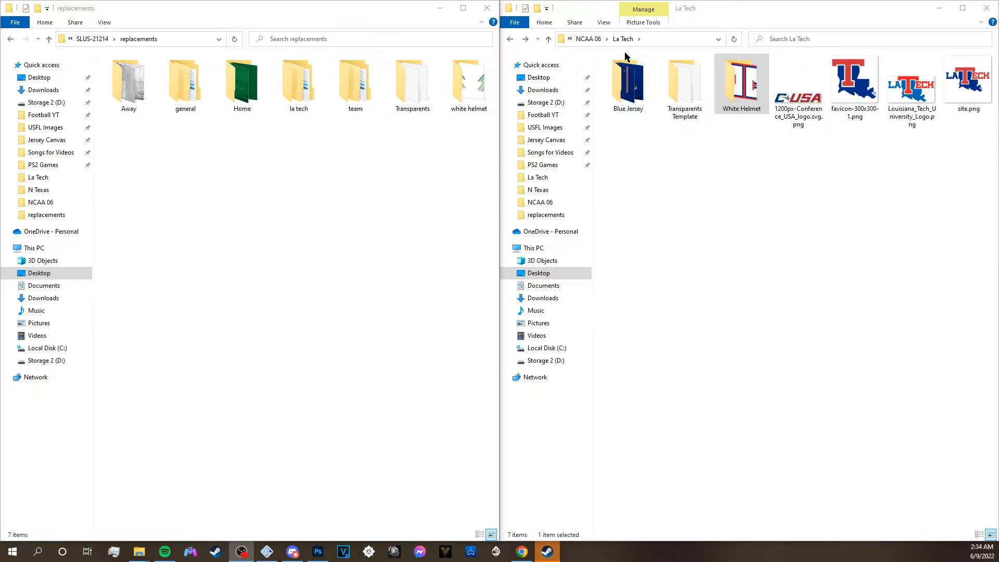
double_click(626, 80)
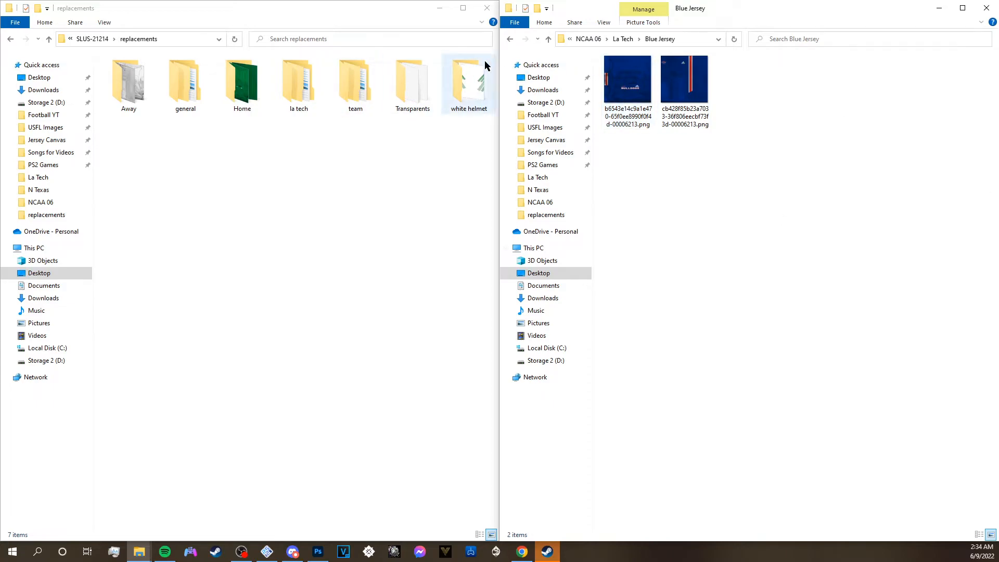
right_click(649, 99)
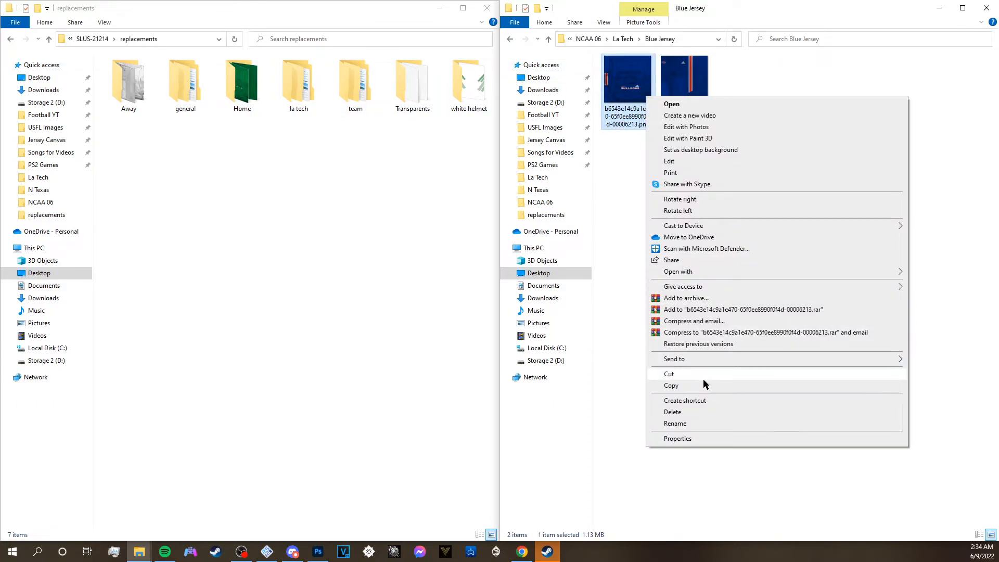
left_click(694, 387)
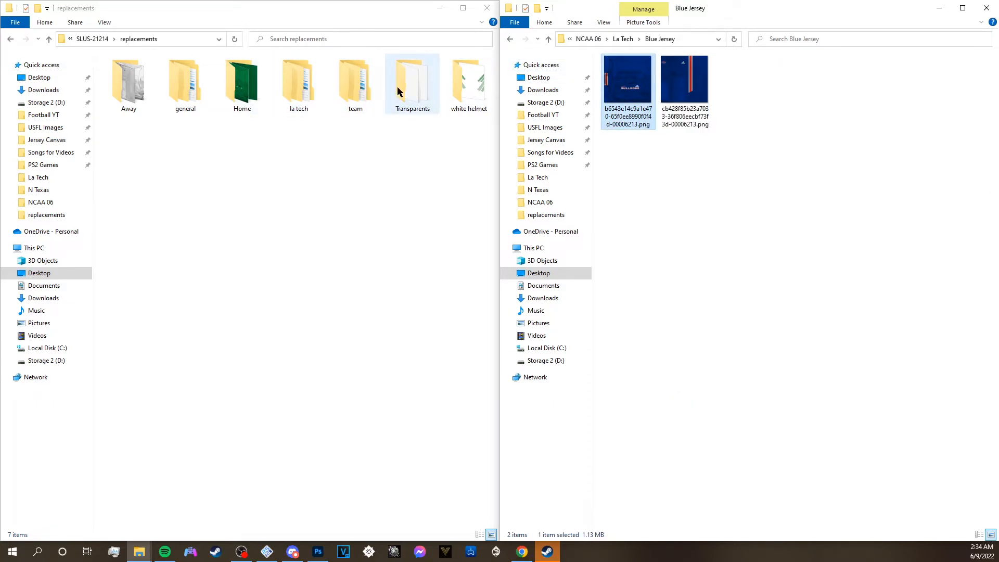
double_click(298, 92)
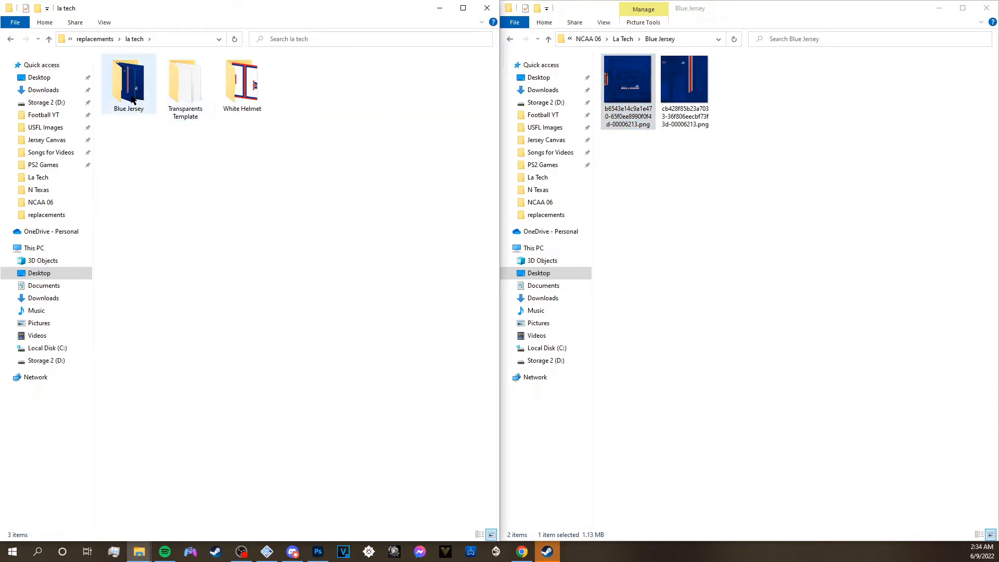
double_click(128, 83)
right_click(315, 249)
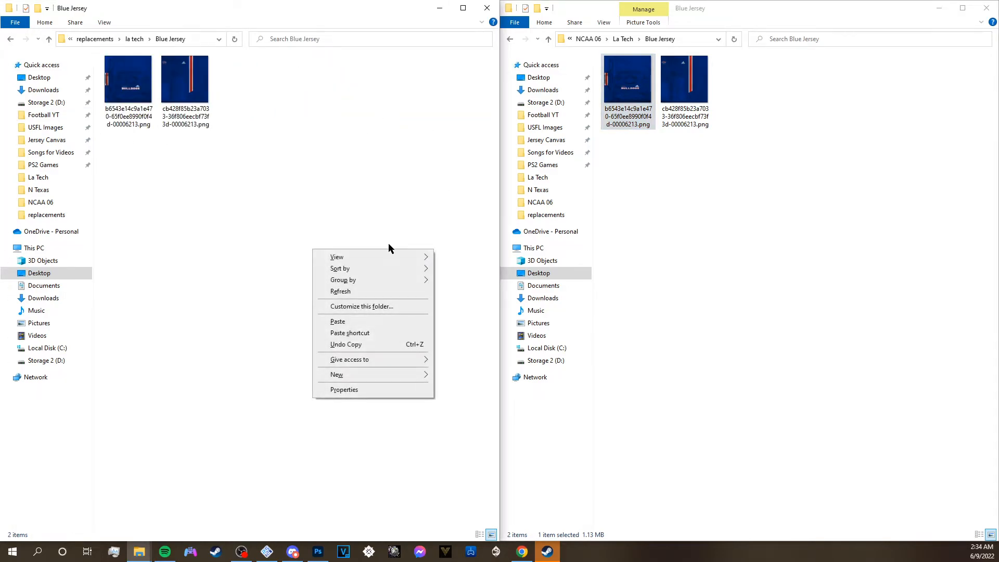
left_click(342, 320)
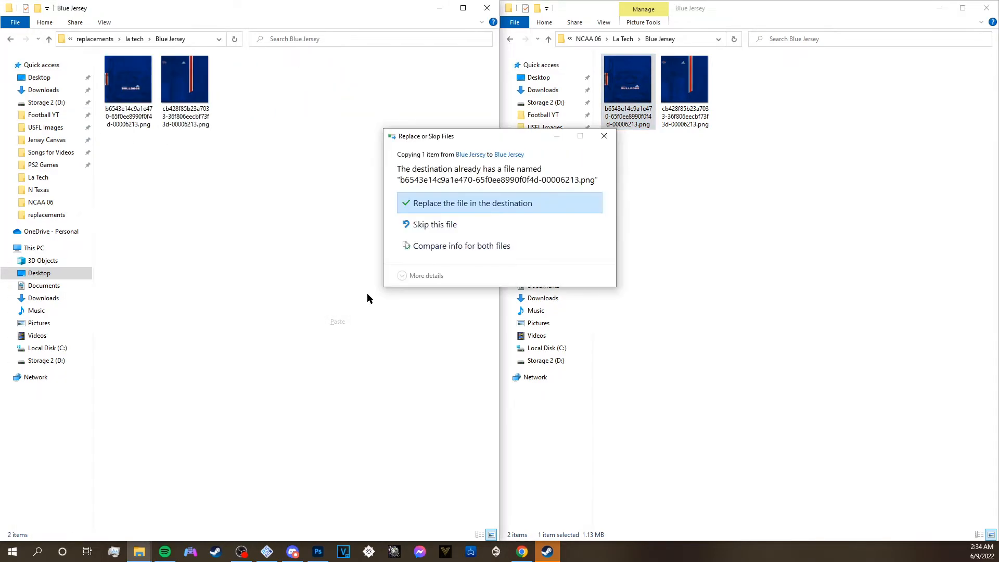
left_click(510, 207)
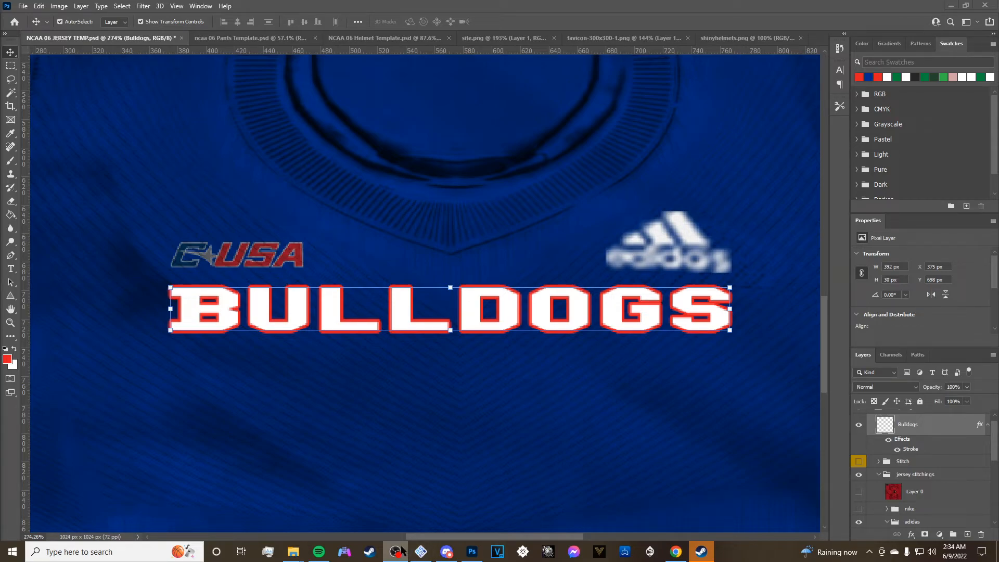
Switch to the running NCAA Football 2006 game and toggle the renderer to load the updated blue jersey texture.
left_click(420, 551)
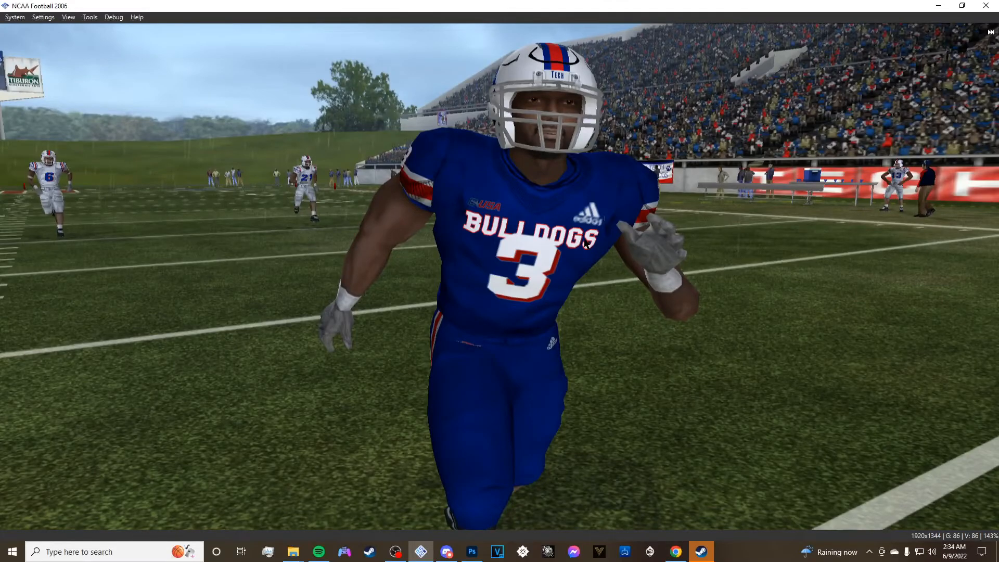
key("F9")
key("F9")
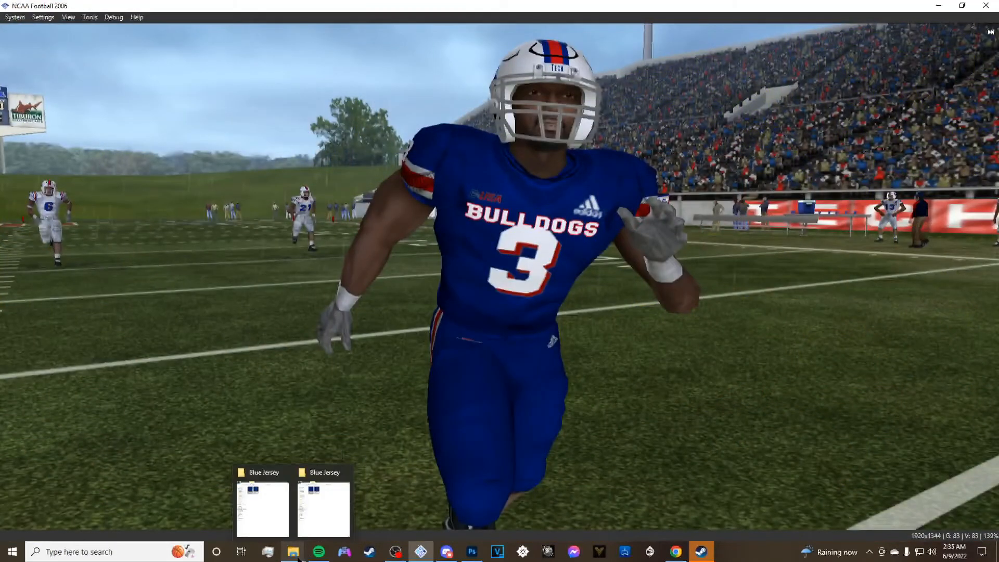
Switch to Photoshop and squash the BULLDOGS wordmark to 93.33% of its height, keeping its top edge fixed.
left_click(462, 553)
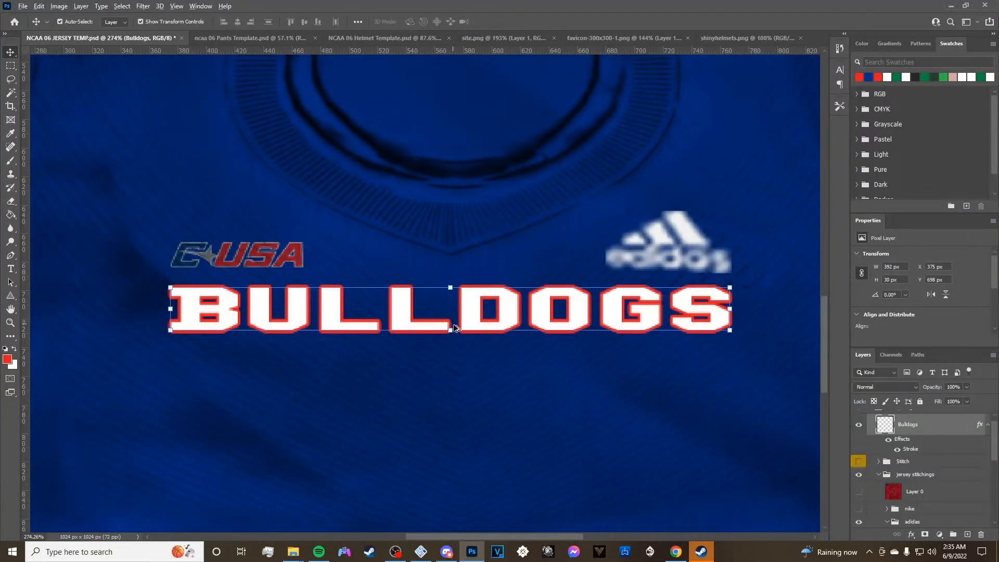
left_click_drag(450, 333, 450, 330)
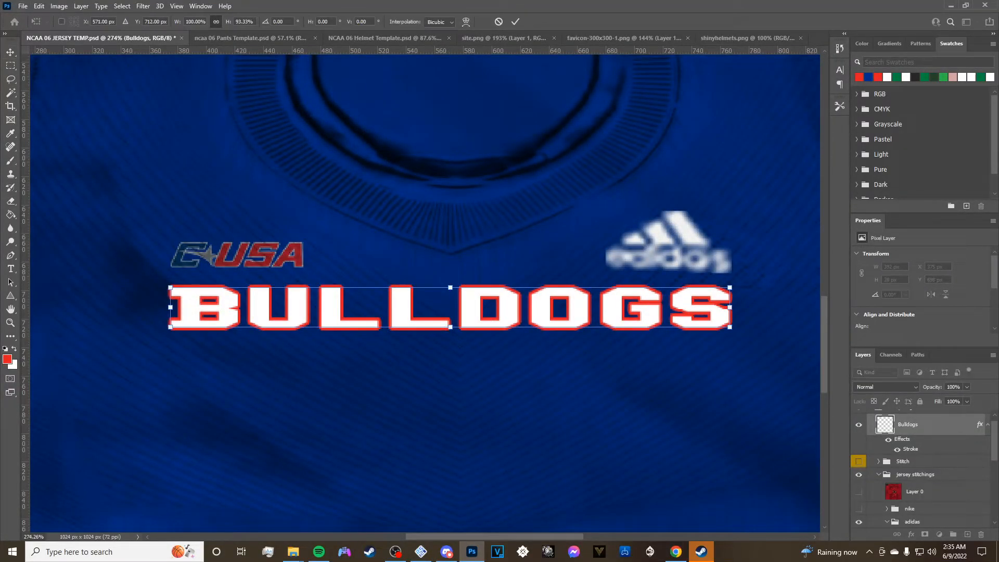
Save a PNG copy of the jersey over b6543e14c9a1e470-65f0ee8990f0f4d-00006213.png in La Tech's Blue Jersey folder, accepting the PNG options.
left_click(23, 6)
left_click(57, 196)
left_click(455, 203)
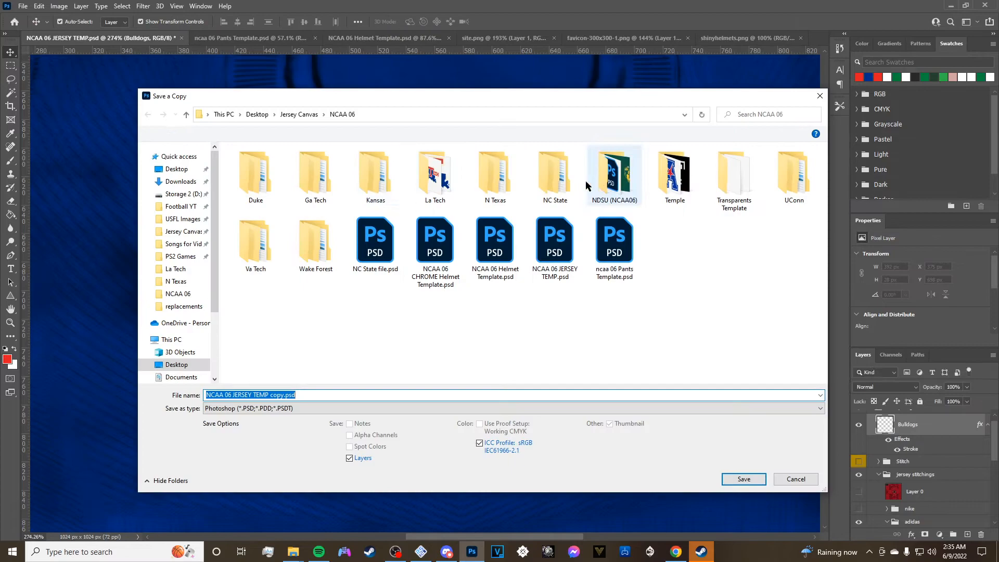
double_click(435, 177)
double_click(255, 174)
left_click(512, 407)
left_click(245, 352)
left_click(255, 172)
left_click(743, 479)
key("Return")
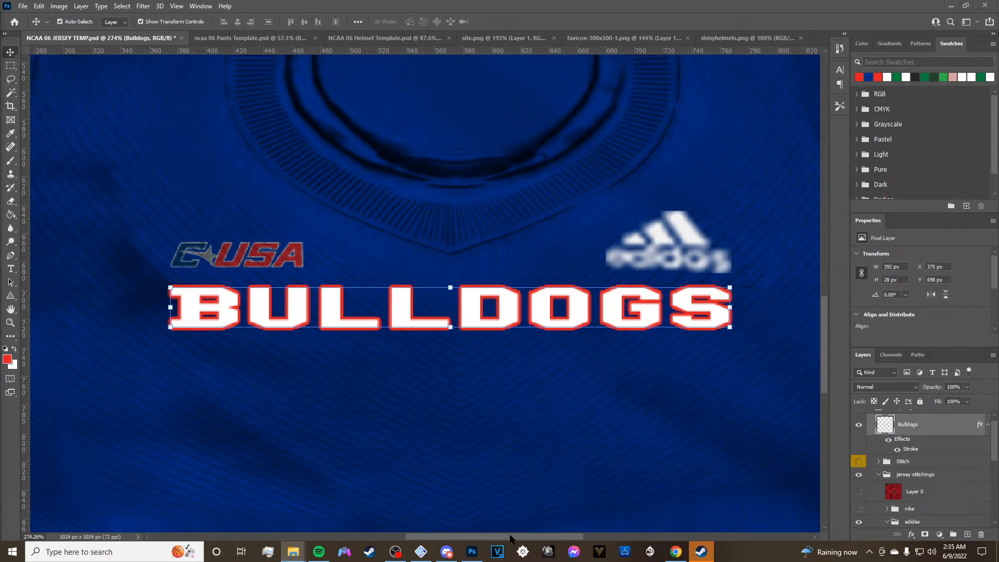
Return to the NCAA Football 2006 game and toggle the renderer to reload the jersey with the flatter wordmark.
left_click(421, 551)
key("F9")
key("F9")
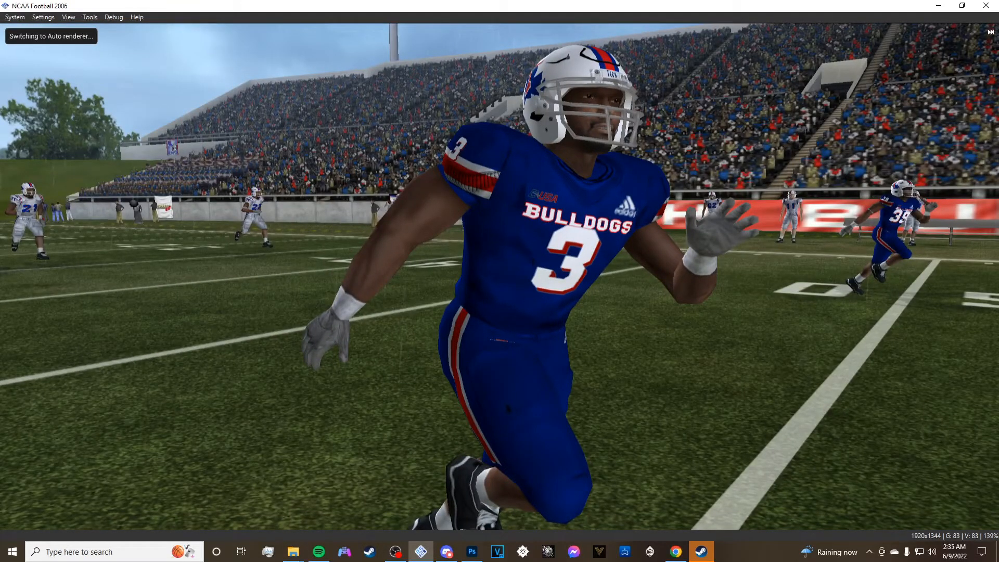
Switch to Photoshop and nudge the BULLDOGS wordmark up 5 px on the jersey.
left_click(472, 551)
key("Up")
key("Up")
key("Up")
key("Up")
key("Up")
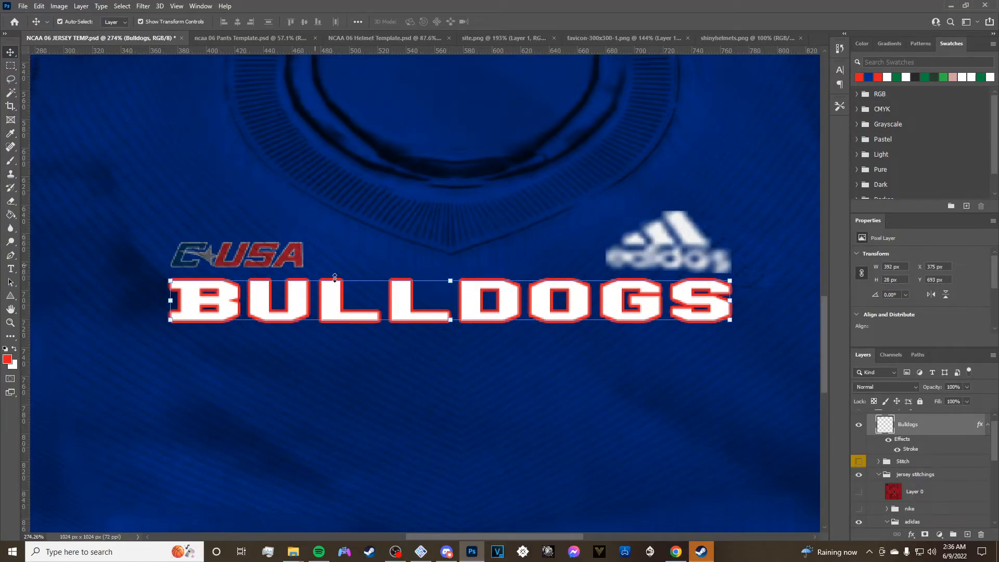
Export the jersey with the raised wordmark as a PNG copy, replacing b6543e14c9a1e470-65f0ee8990f0f4d-00006213.png in La Tech's Blue Jersey folder.
left_click(23, 5)
left_click(31, 139)
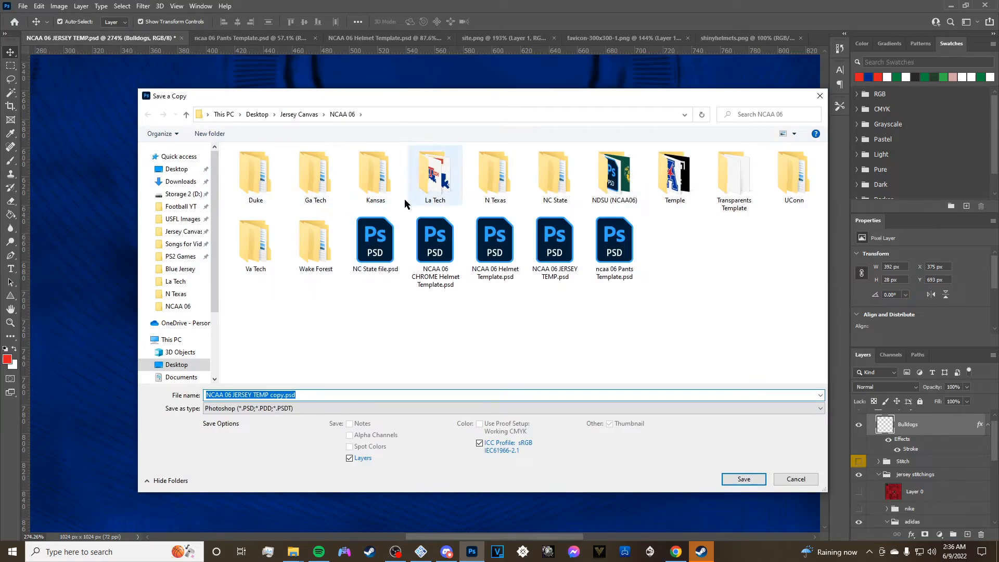
double_click(449, 182)
double_click(260, 198)
left_click(292, 408)
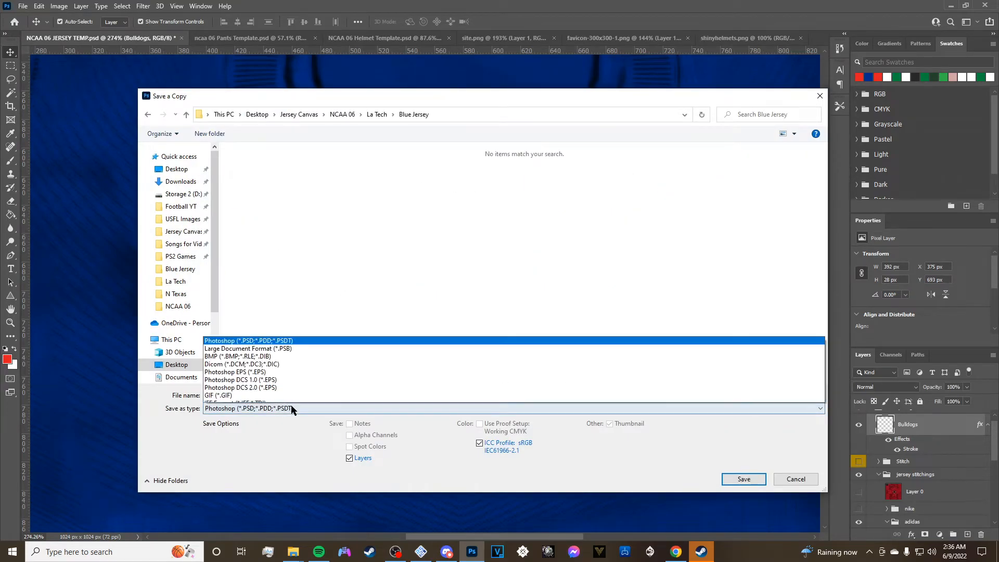
left_click(254, 368)
left_click(262, 193)
left_click(743, 478)
left_click(539, 287)
key("Return")
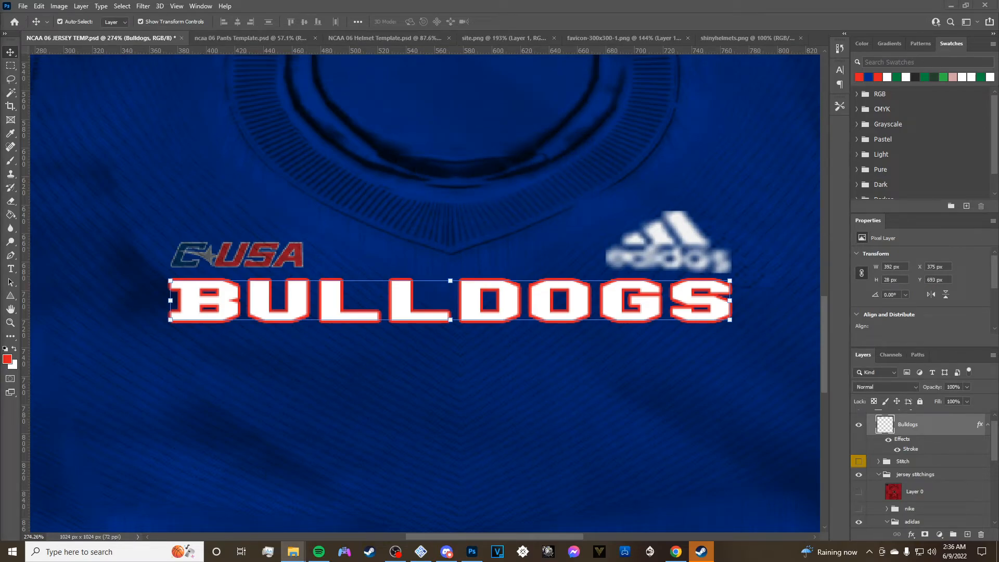
Switch to the NCAA Football 2006 game and toggle the renderer to load the jersey with the raised wordmark.
left_click(421, 552)
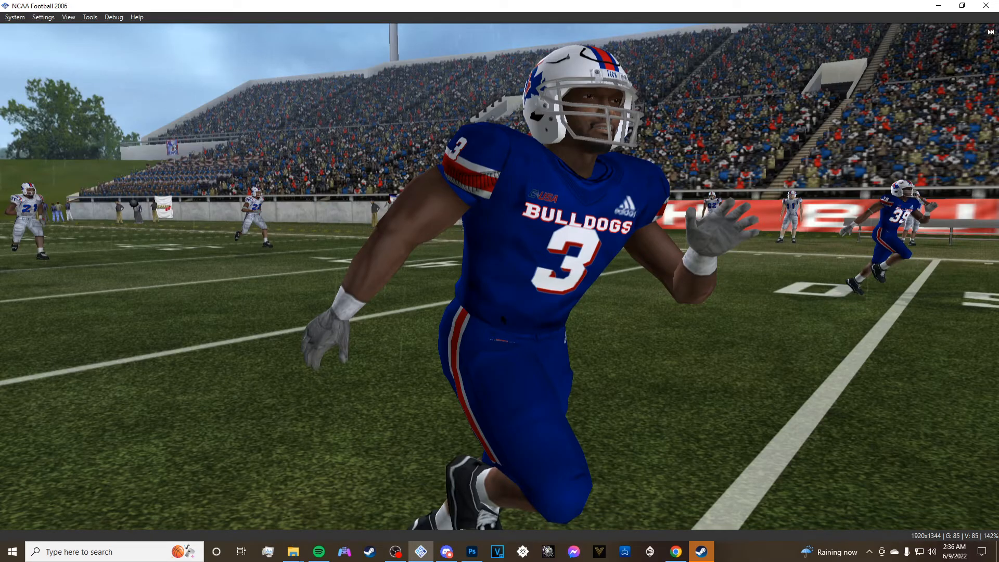
key("F9")
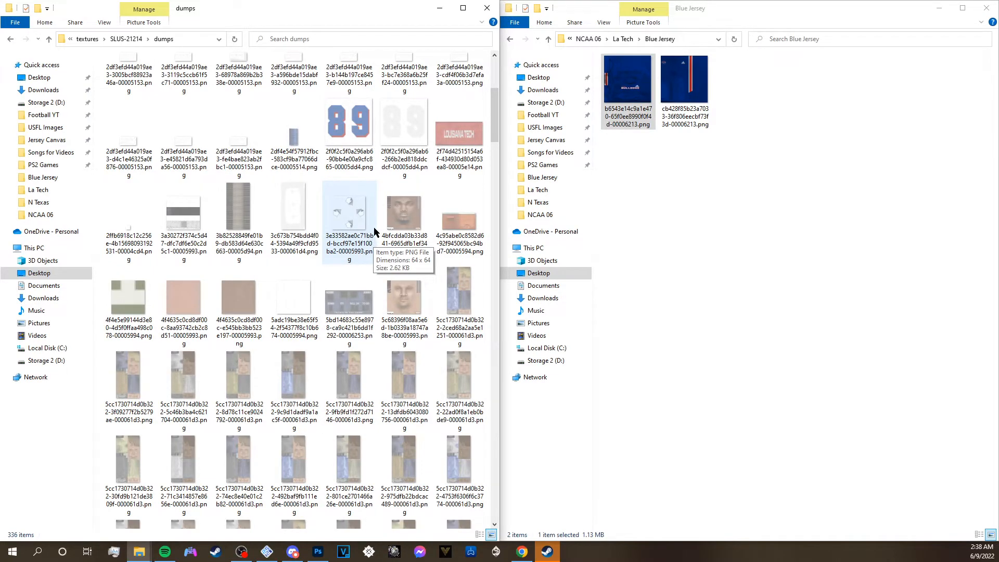
In File Explorer's dumps folder, find the 8 and 9 number texture 2f0f2c5f0a296ab6-90bb4e00a9cfc865-00005dd4.png and open it in Photoshop.
scroll(374, 227, "up", 3)
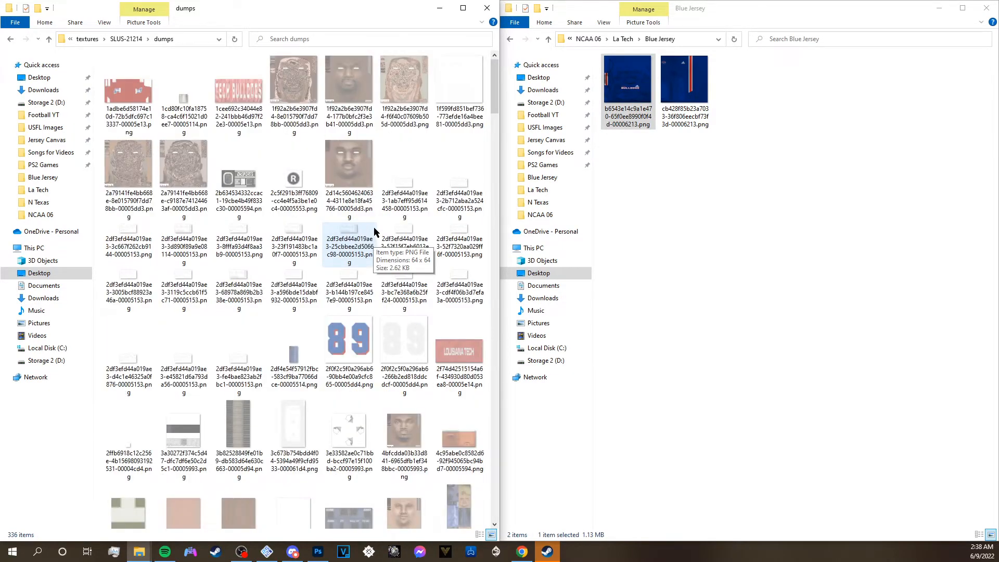
right_click(352, 352)
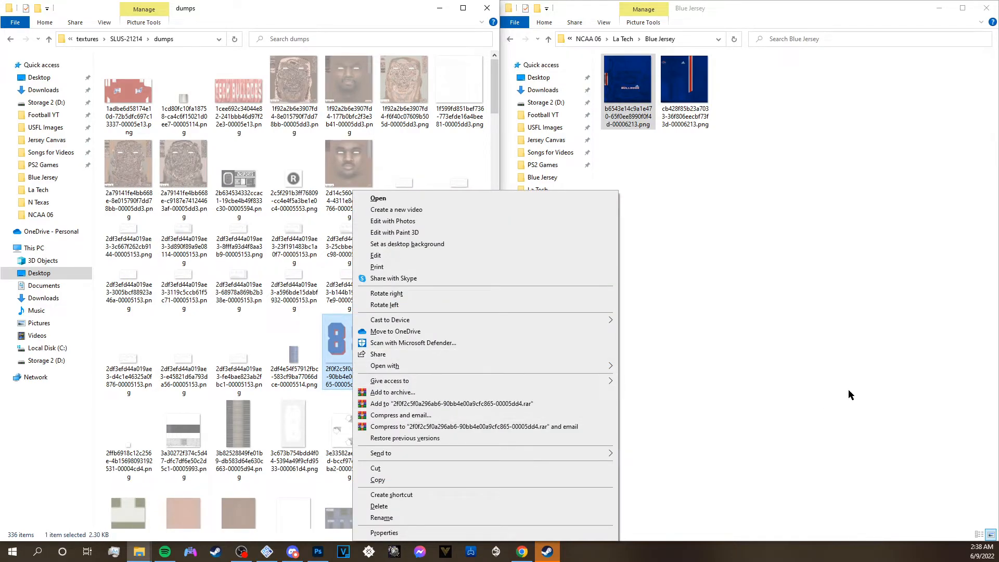
left_click(663, 359)
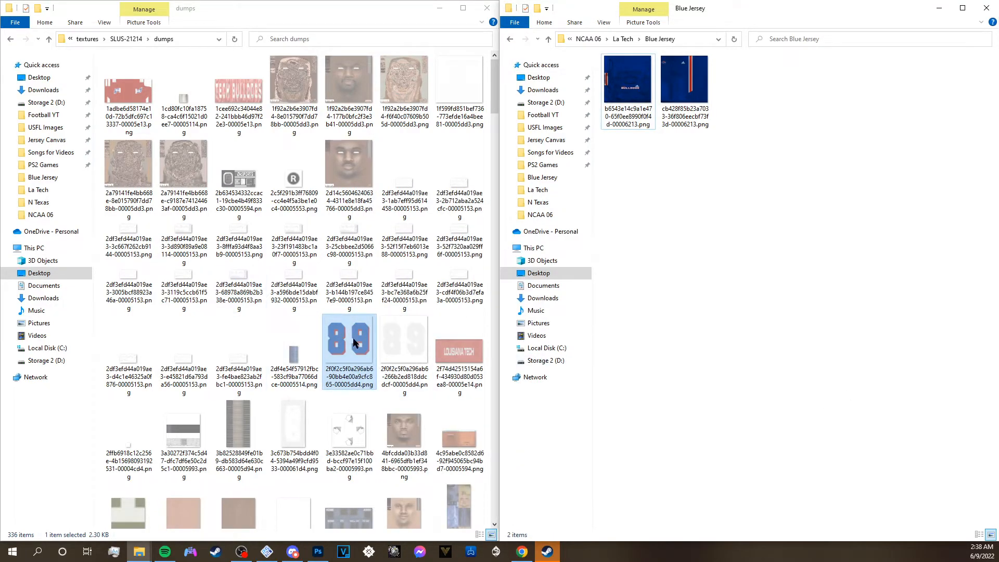
scroll(333, 260, "down", 6)
scroll(331, 264, "up", 5)
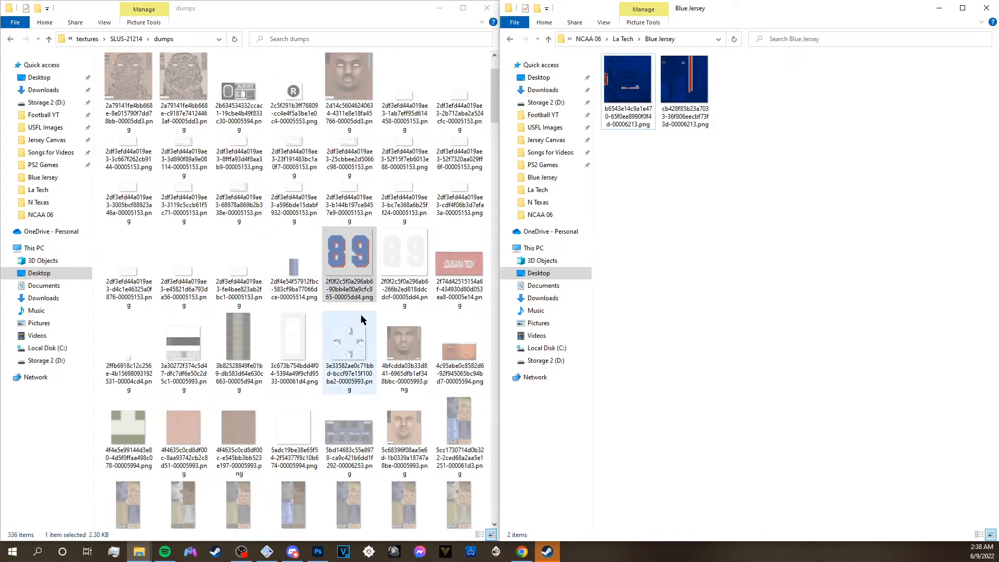
scroll(348, 323, "down", 6)
scroll(348, 322, "up", 5)
left_click(341, 182)
left_click(827, 126)
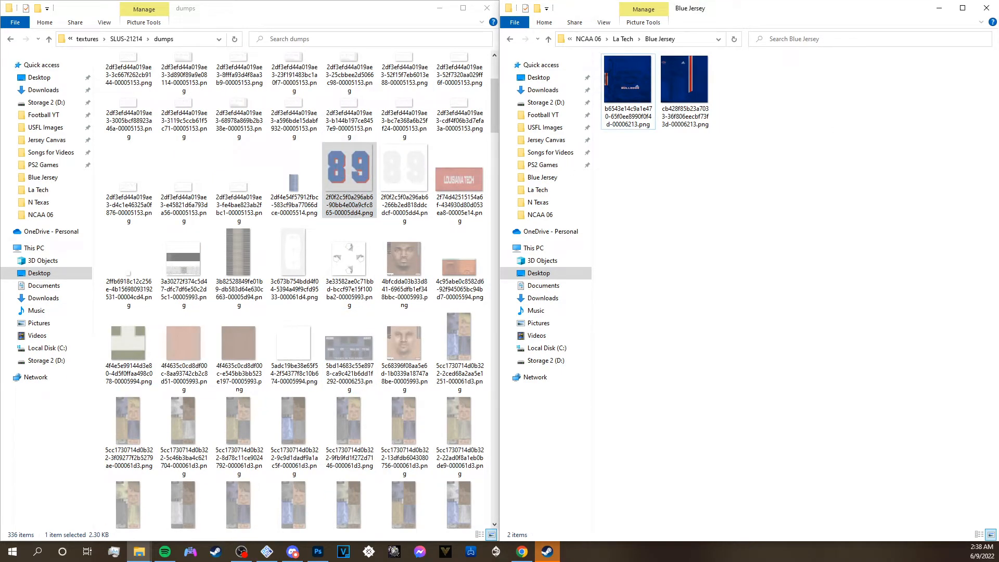
left_click(317, 551)
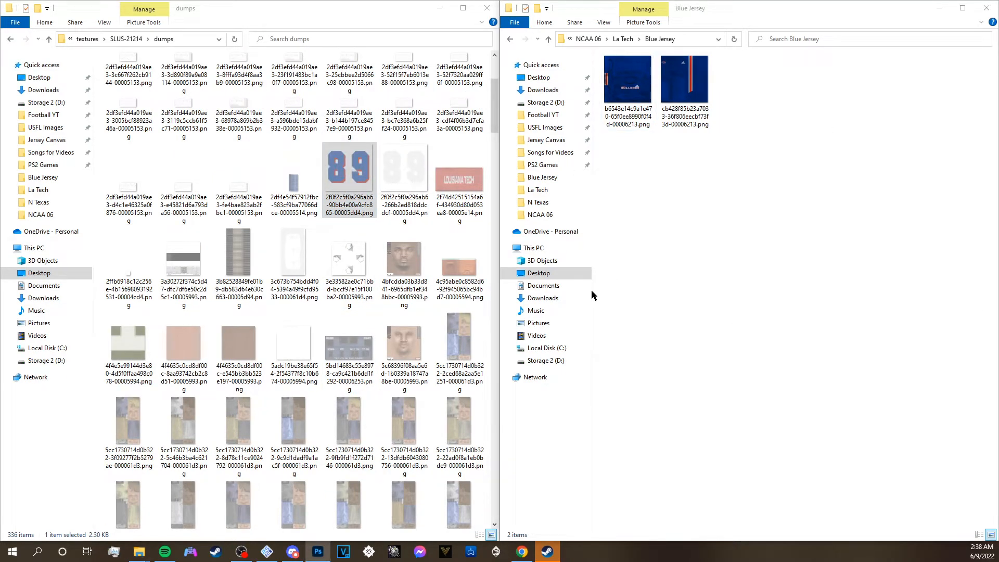
Find the 0 to 7 number texture 241c5812e3bb6ce2-90bb4e00a9cfc865-00006214.png in the dumps folder and open it in Photoshop.
scroll(365, 177, "down", 10)
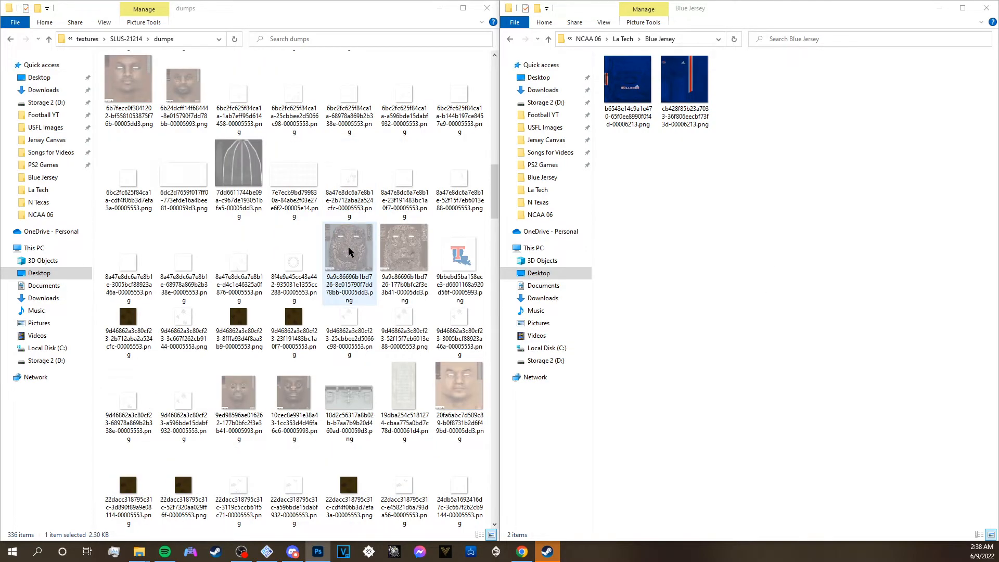
scroll(348, 246, "down", 8)
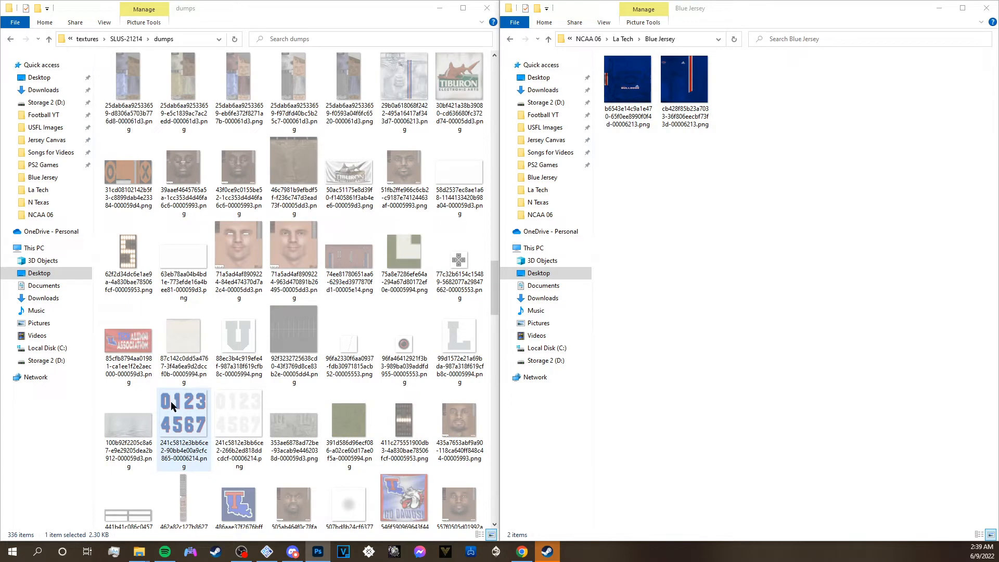
scroll(351, 280, "down", 10)
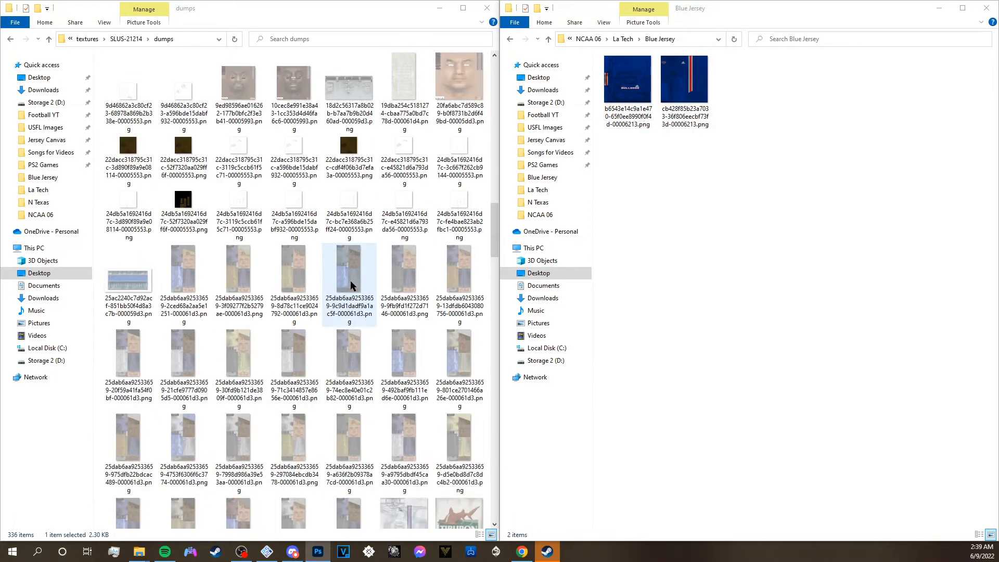
left_click(354, 317)
scroll(333, 323, "up", 8)
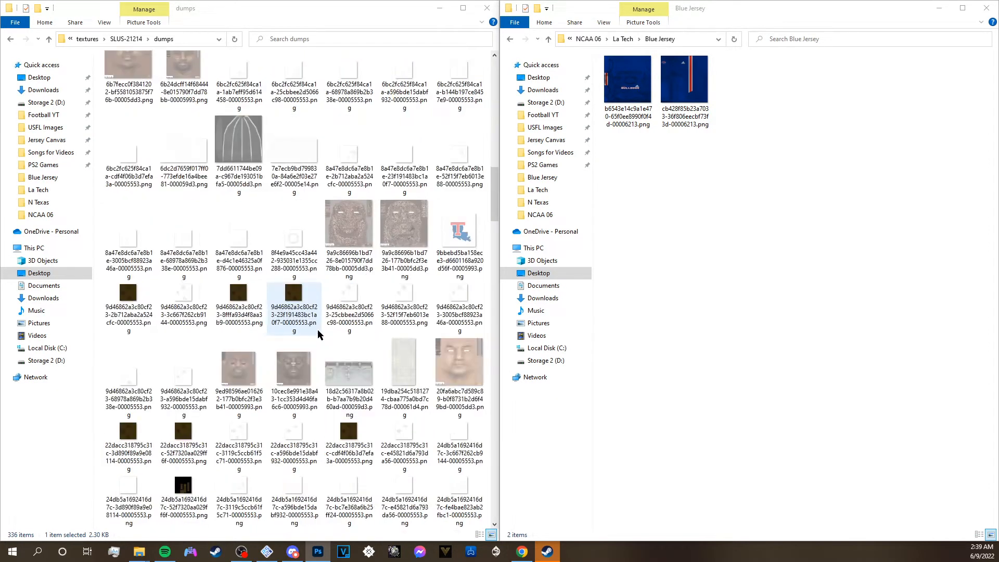
left_click(185, 482)
left_click_drag(187, 481, 760, 432)
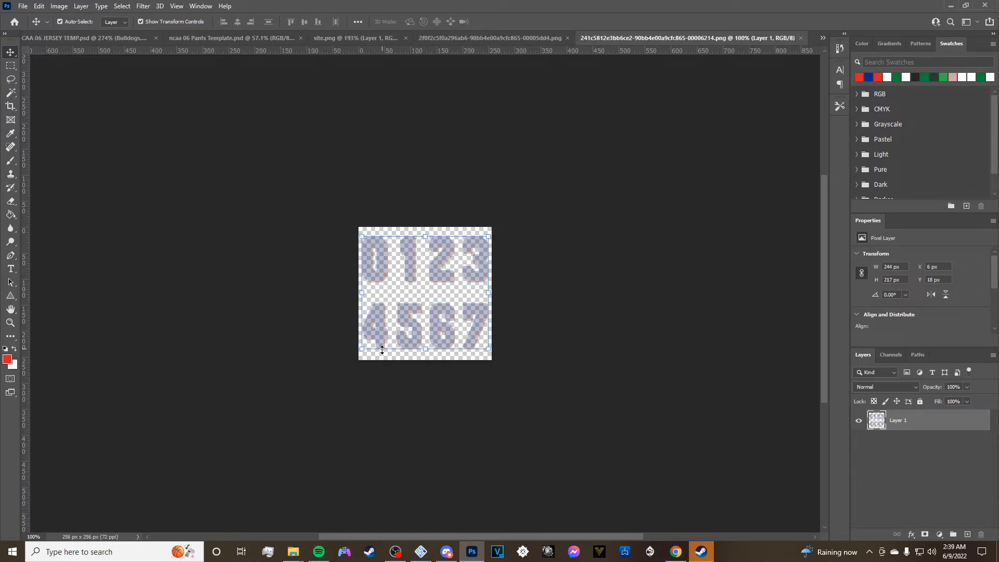
Resize the 0 to 7 number texture to 400 percent in width and height, resampling with Preserve Details (enlargement).
left_click(62, 8)
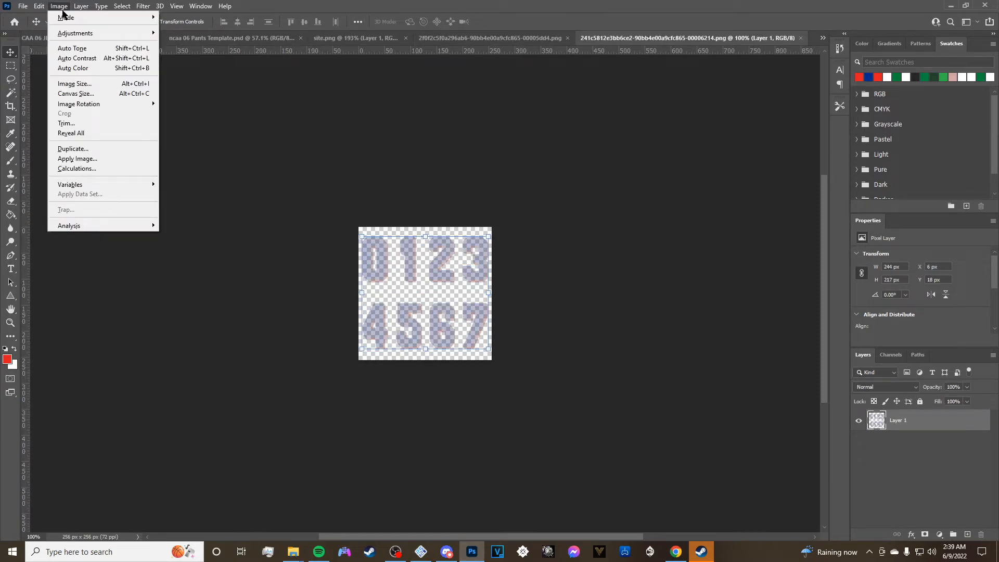
left_click(112, 83)
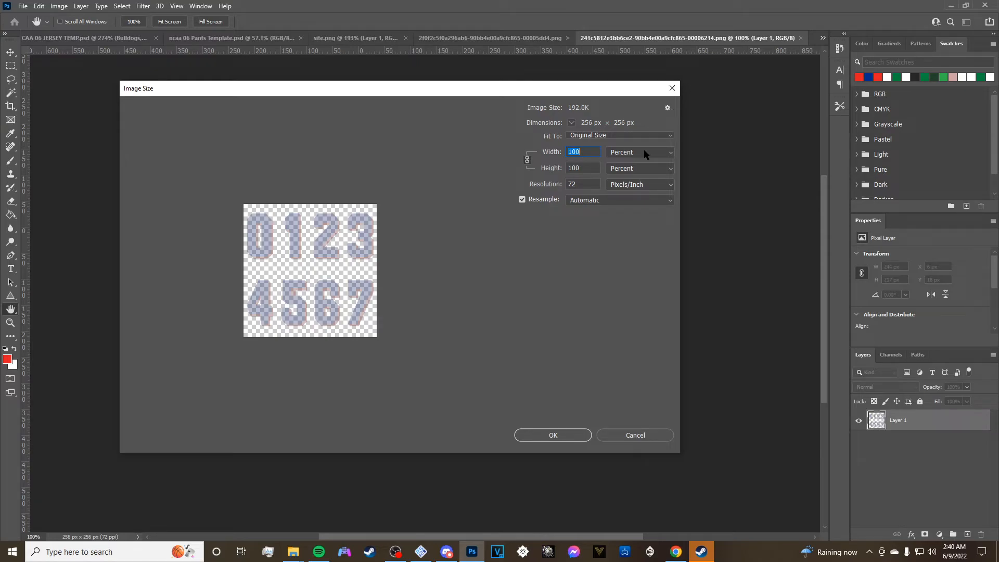
type("400")
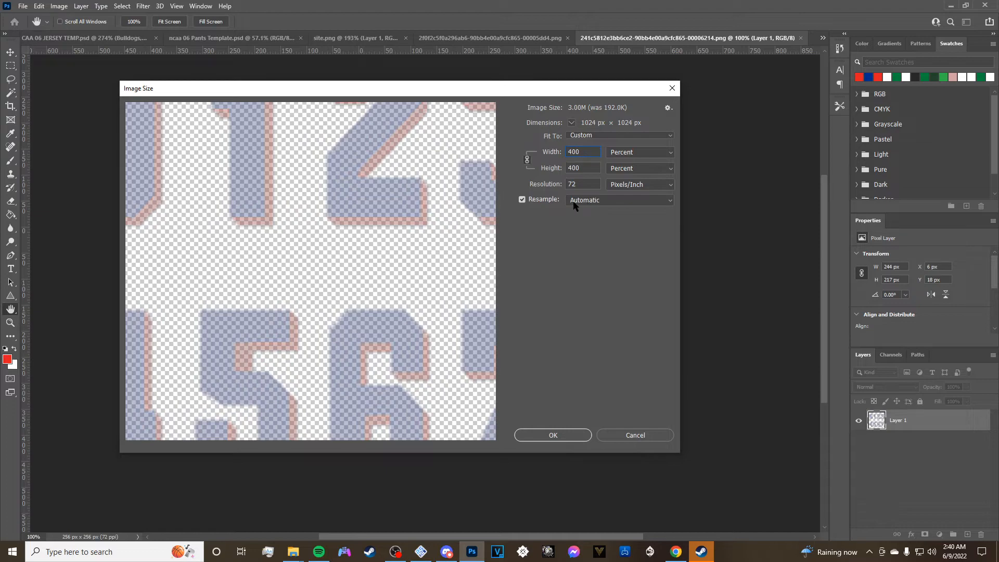
left_click(589, 201)
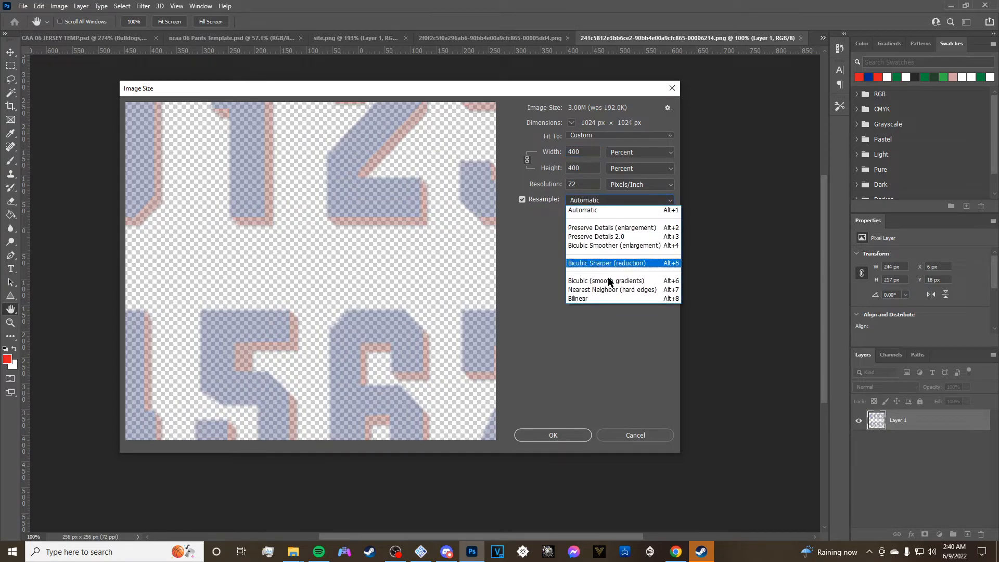
left_click(614, 220)
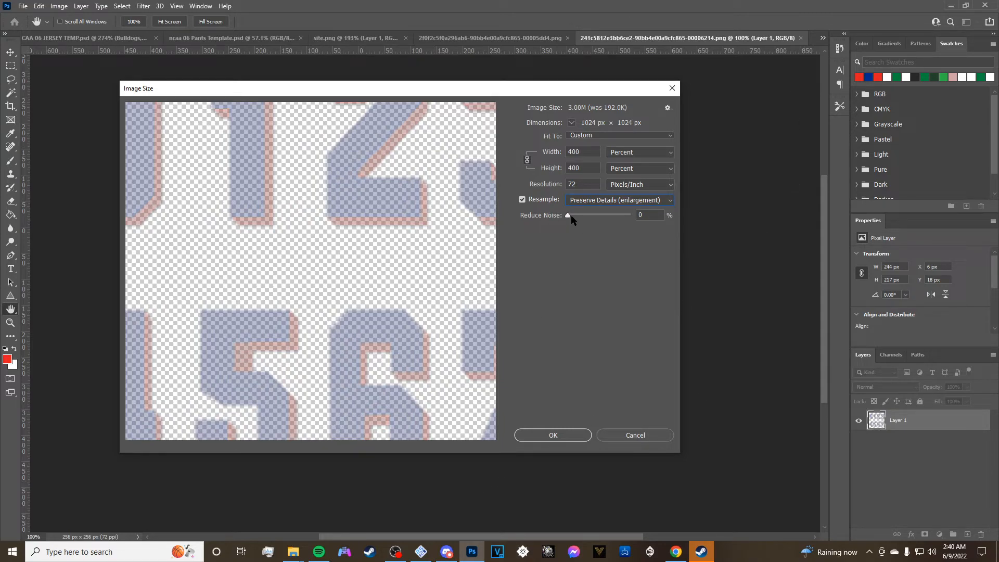
left_click(552, 435)
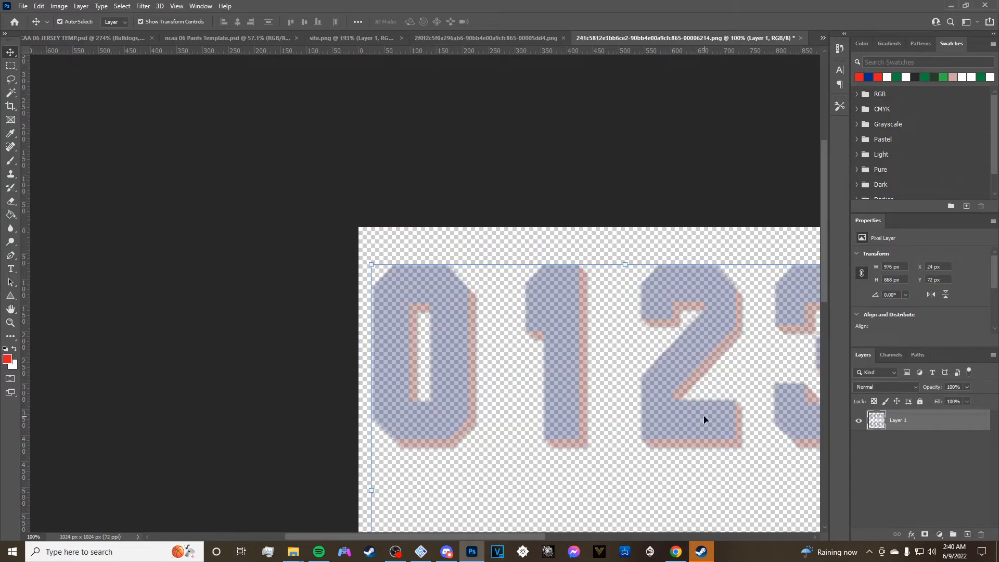
scroll(689, 451, "down", 5)
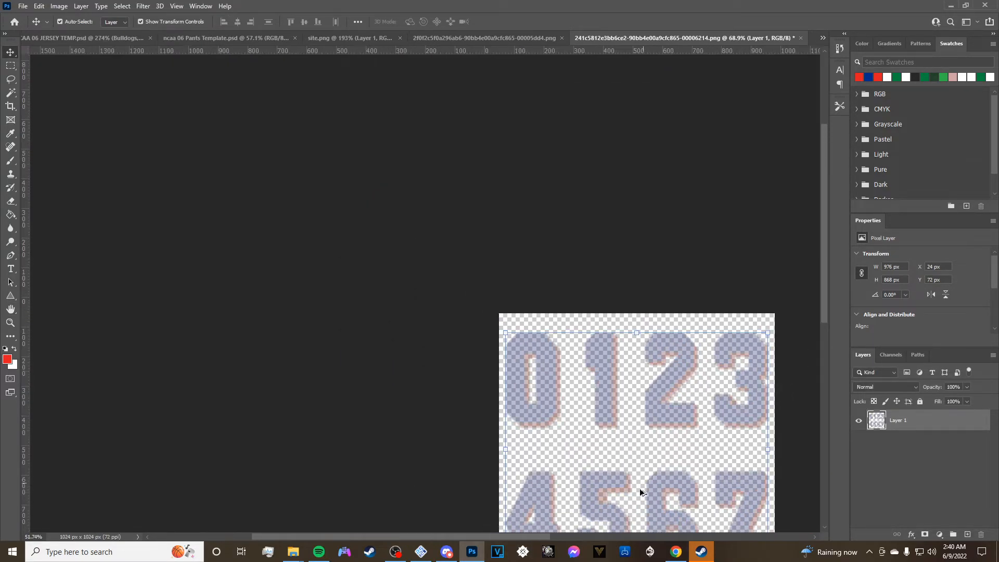
left_click_drag(462, 539, 509, 539)
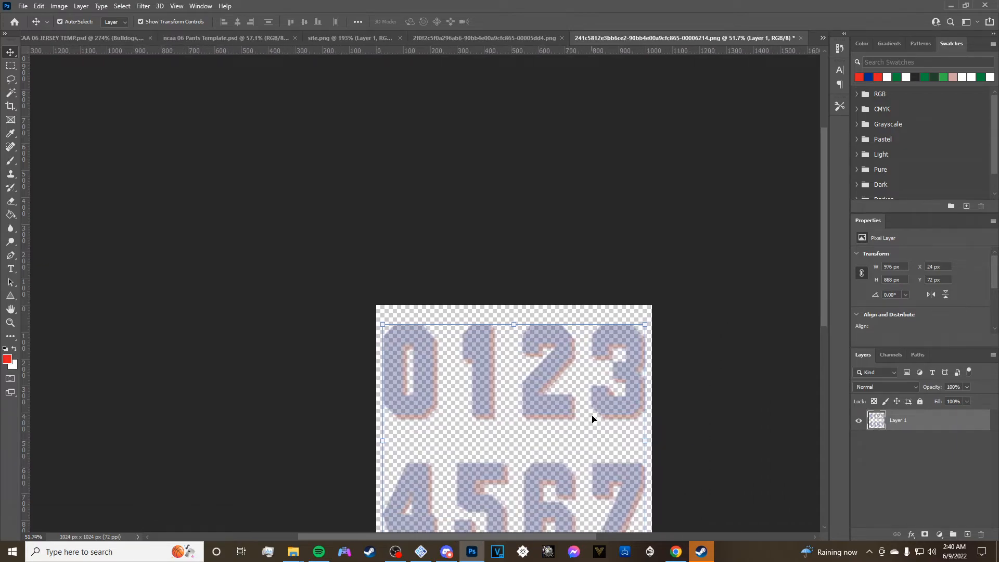
scroll(593, 416, "down", 1)
Resize the 8 and 9 number texture to 400 percent in width and height, resampling with Preserve Details (enlargement).
left_click(489, 38)
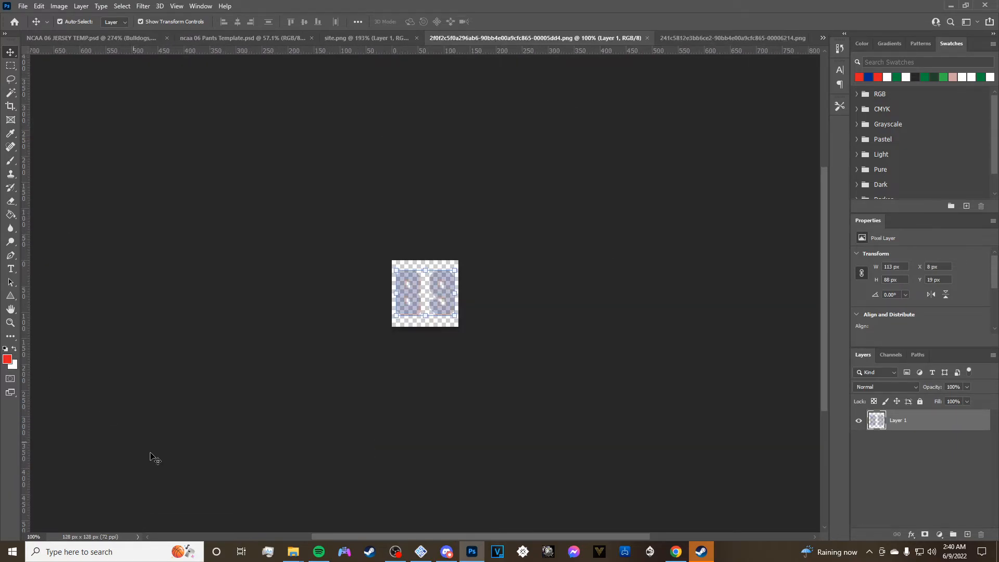
left_click(60, 6)
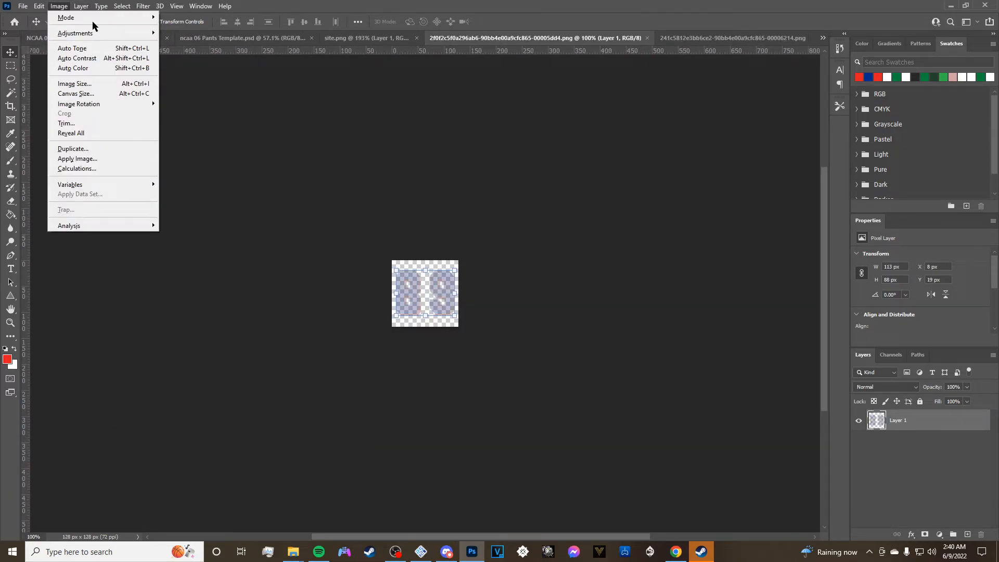
left_click(83, 84)
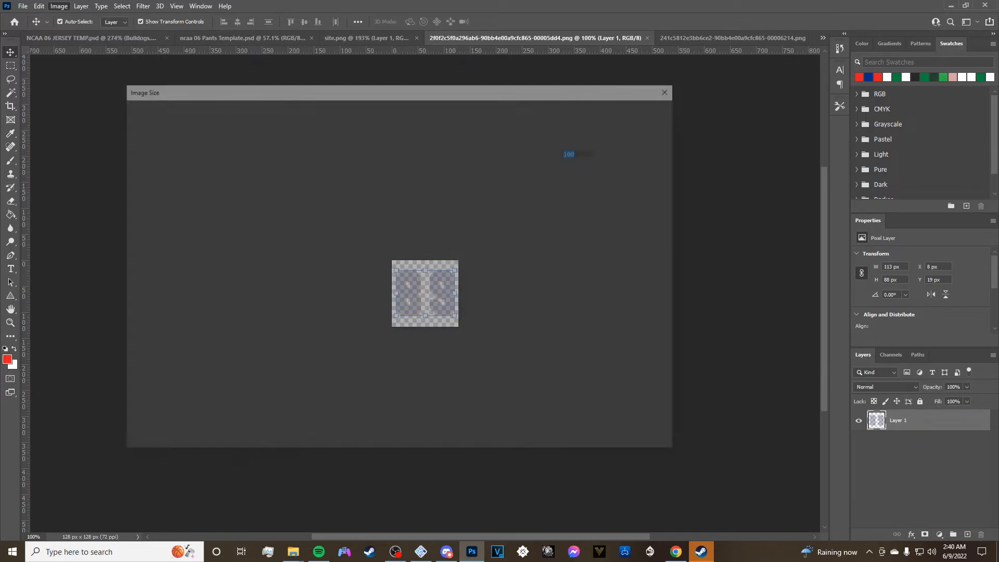
type("400")
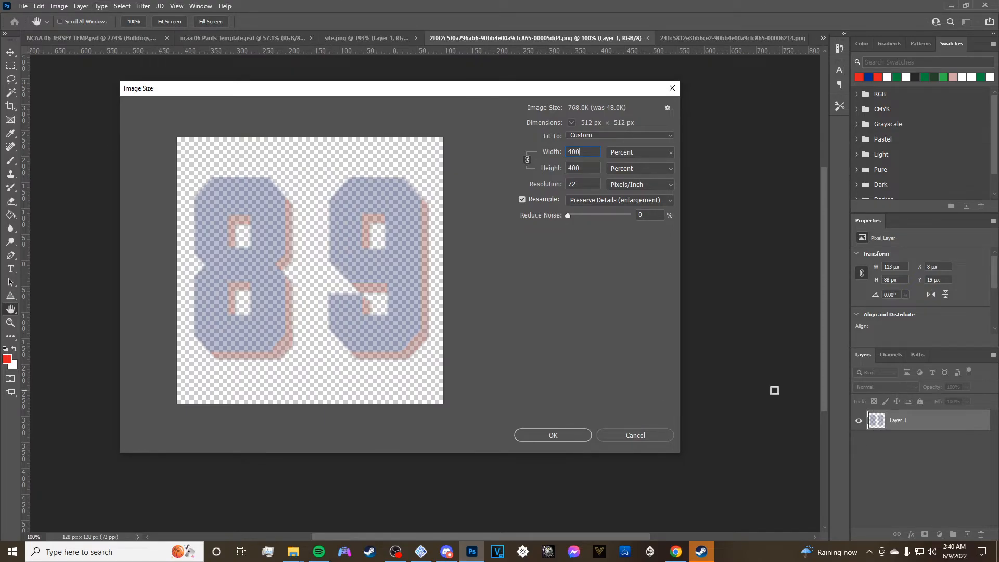
left_click(576, 202)
left_click(578, 234)
left_click(581, 435)
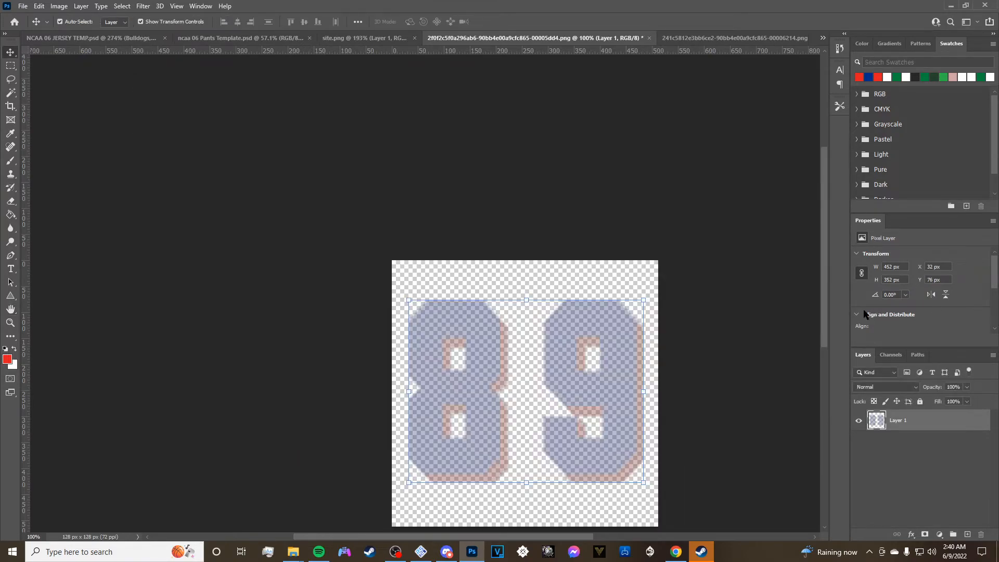
scroll(517, 401, "down", 2)
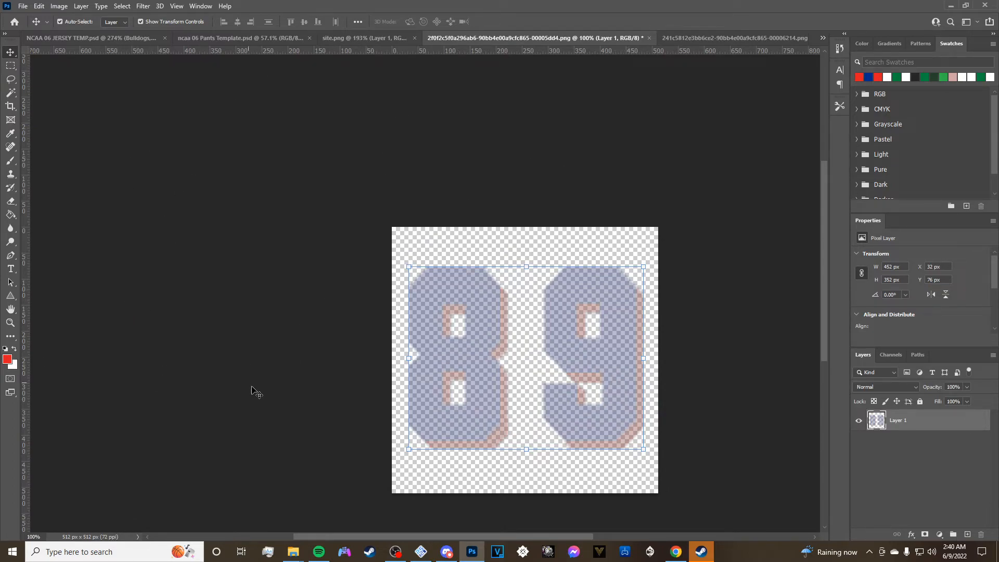
Reorder the open documents so the 0 to 7 number texture precedes the 8 and 9 texture, and bring it up for editing.
left_click(663, 38)
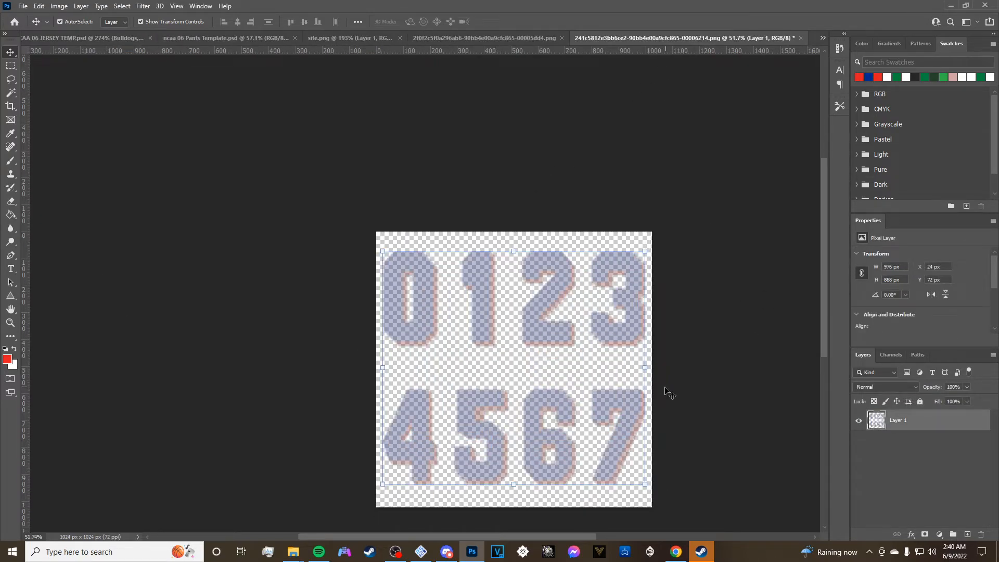
scroll(668, 390, "down", 1)
left_click(685, 335)
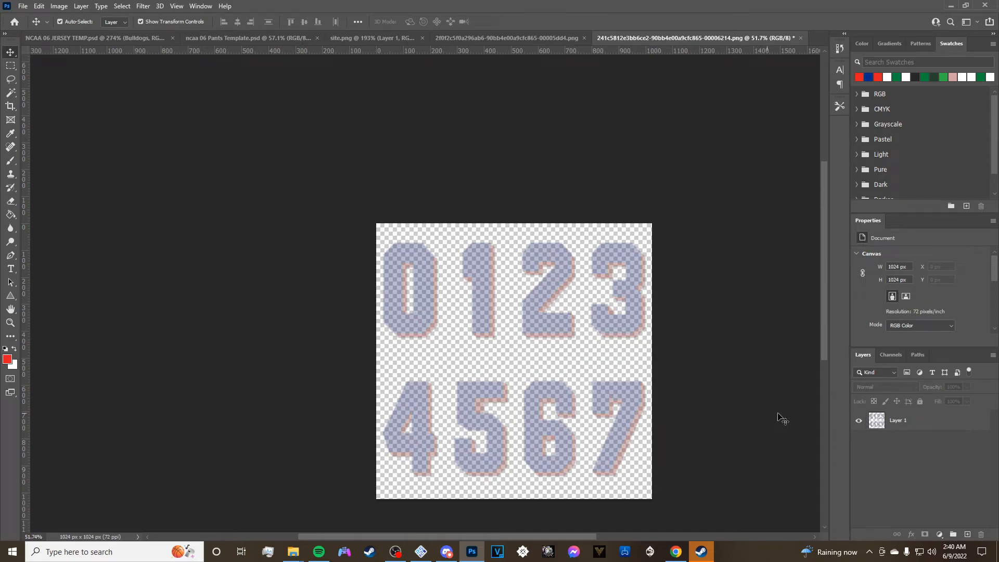
left_click(523, 37)
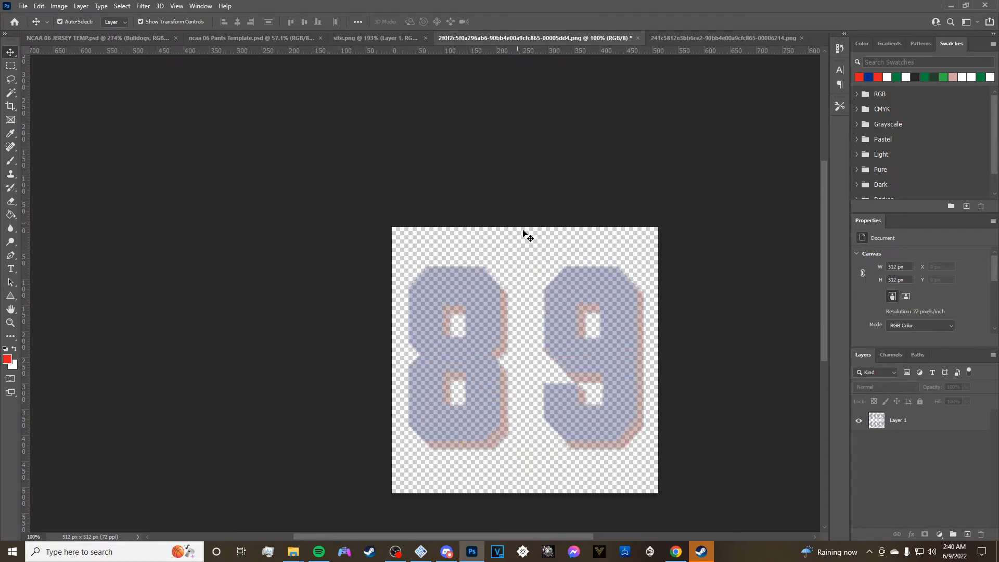
left_click_drag(707, 41, 488, 39)
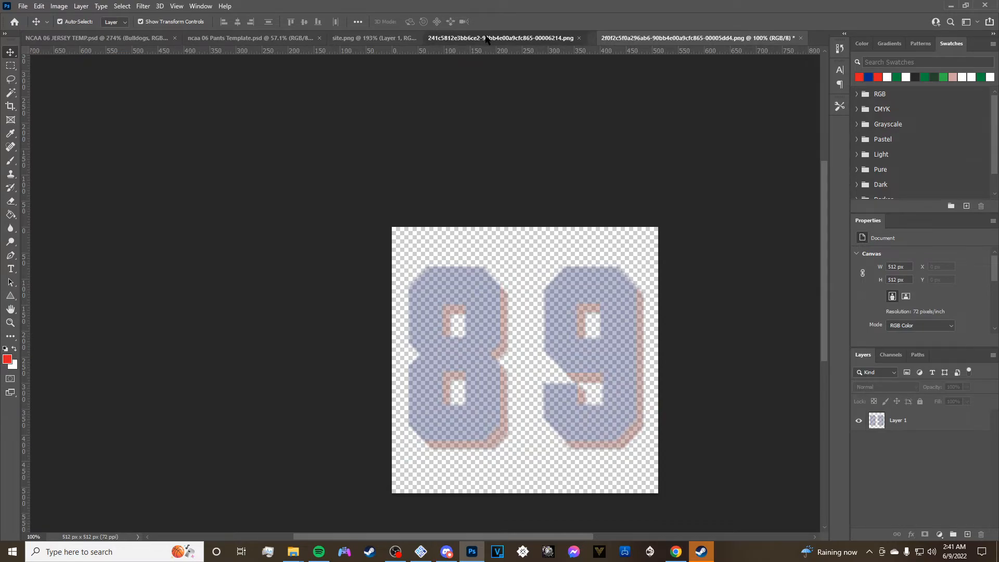
left_click(464, 37)
scroll(439, 301, "down", 3)
scroll(400, 361, "up", 2)
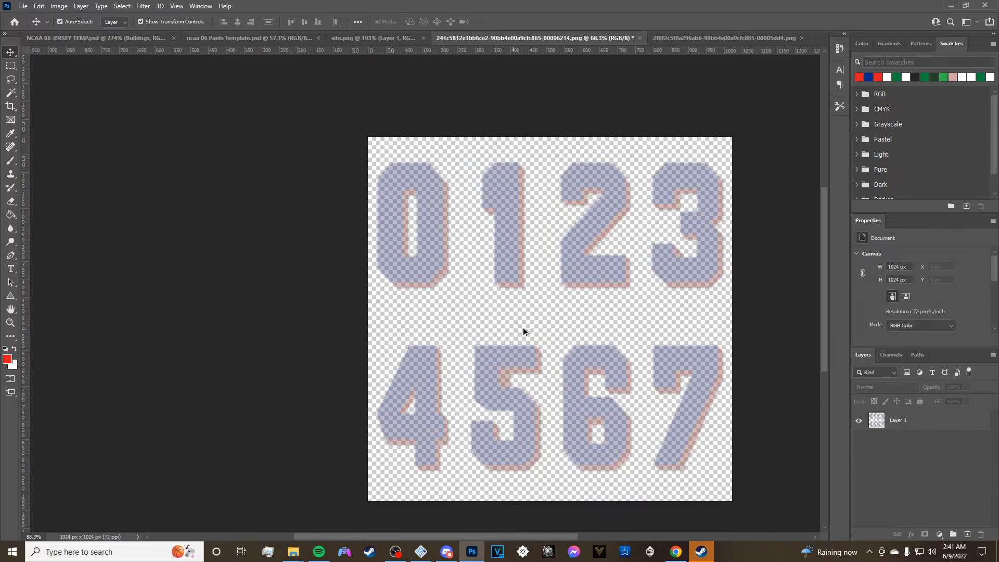
scroll(642, 330, "up", 1)
scroll(535, 328, "up", 2)
scroll(576, 308, "down", 2)
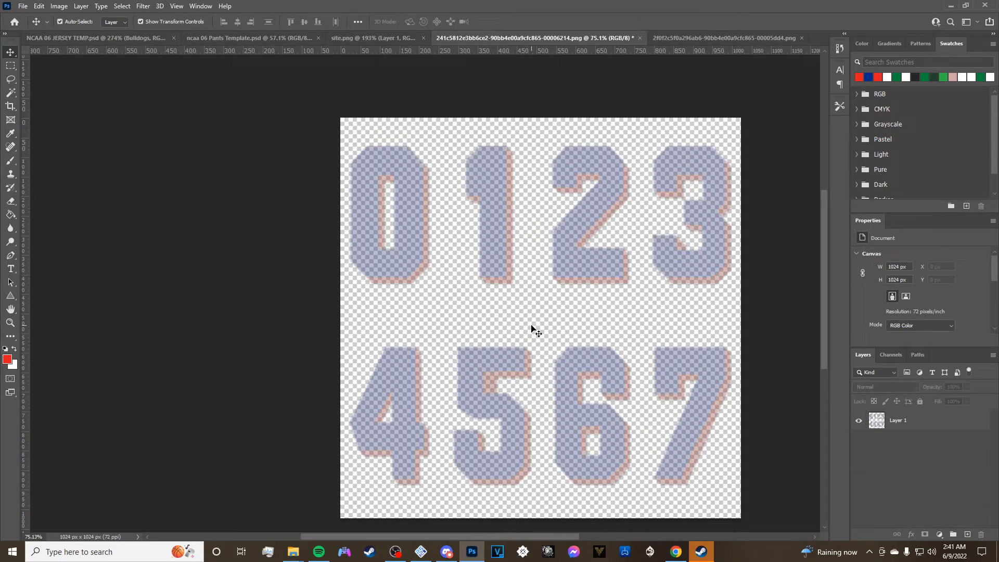
scroll(924, 301, "down", 2)
scroll(918, 306, "down", 3)
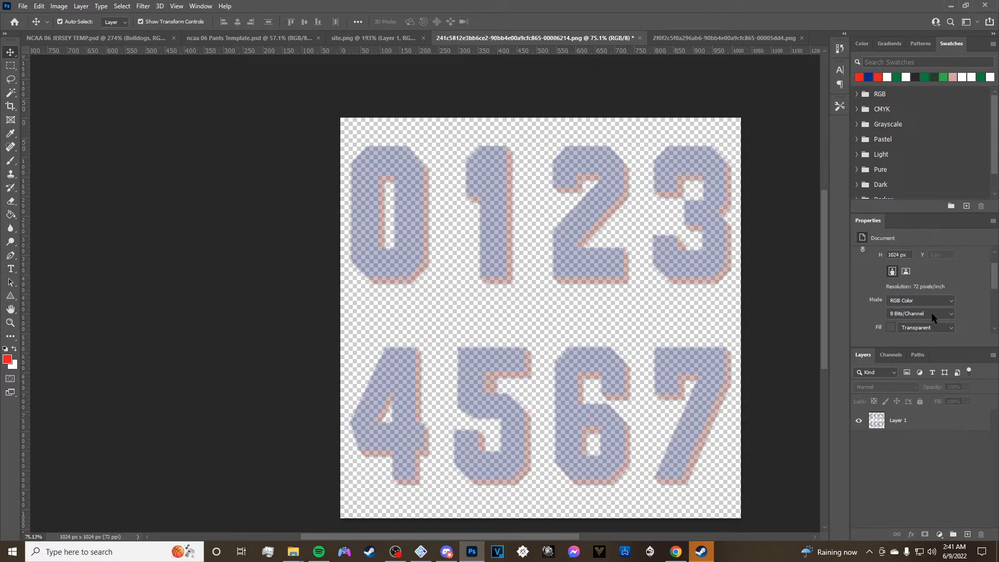
scroll(882, 224, "up", 1)
scroll(899, 275, "up", 3)
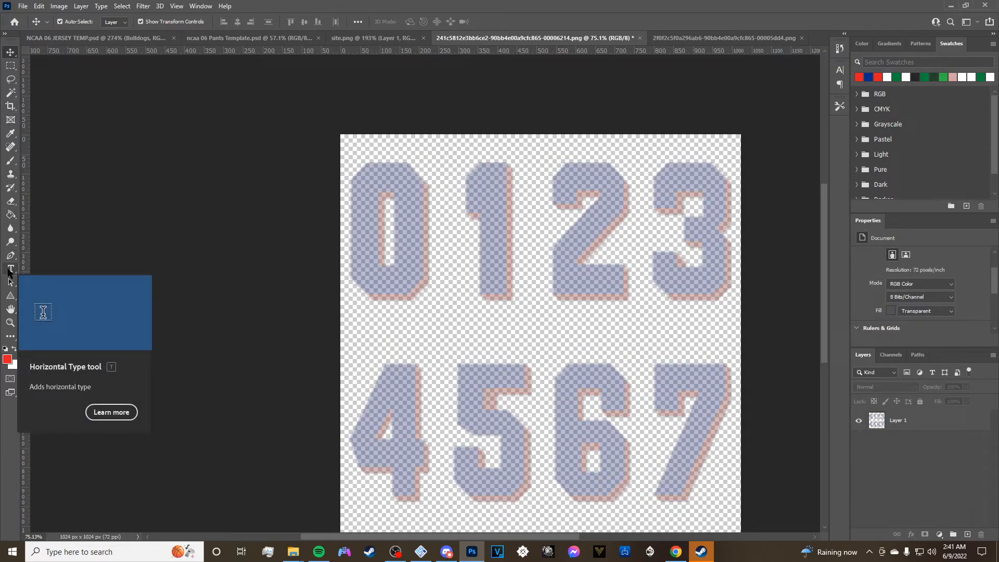
Add a red horizontal text layer reading 0 in College Bold at 60 pt over the original 0 numeral.
left_click(9, 269)
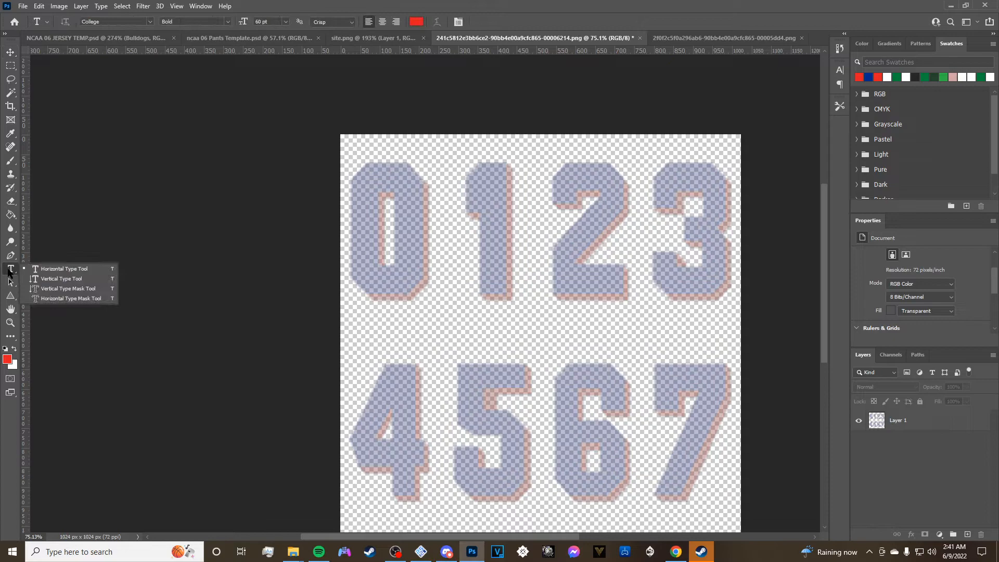
left_click(79, 269)
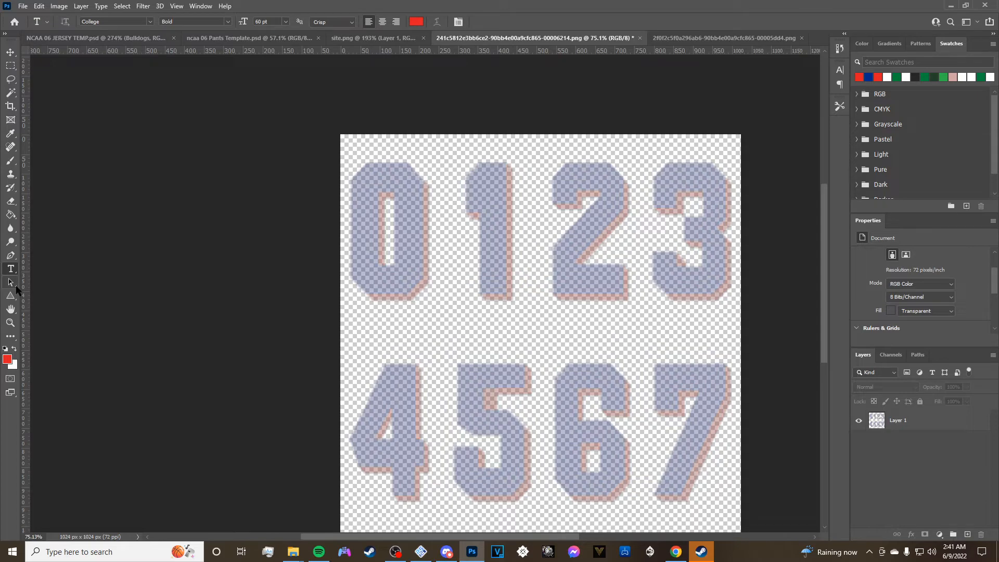
left_click(390, 233)
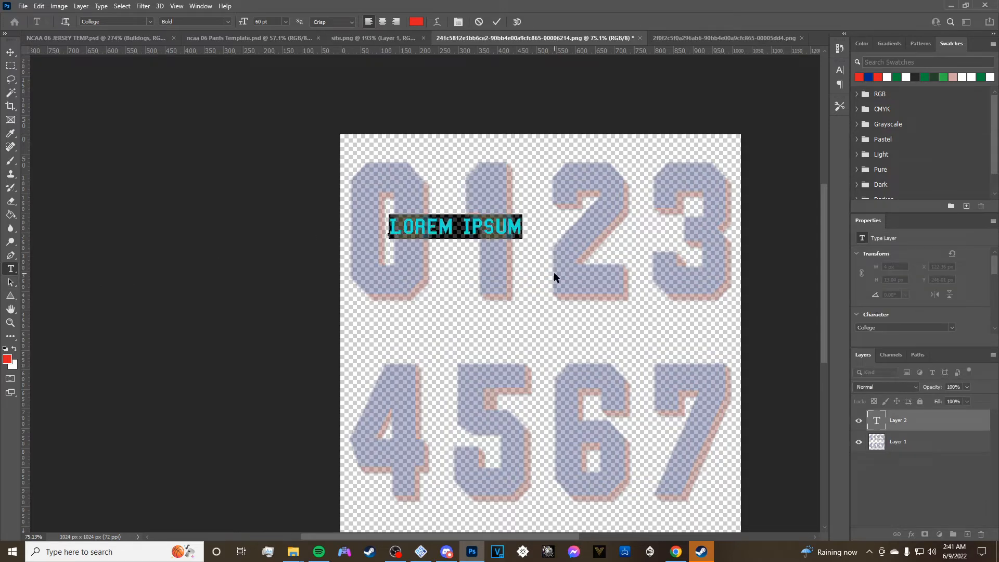
scroll(899, 299, "down", 3)
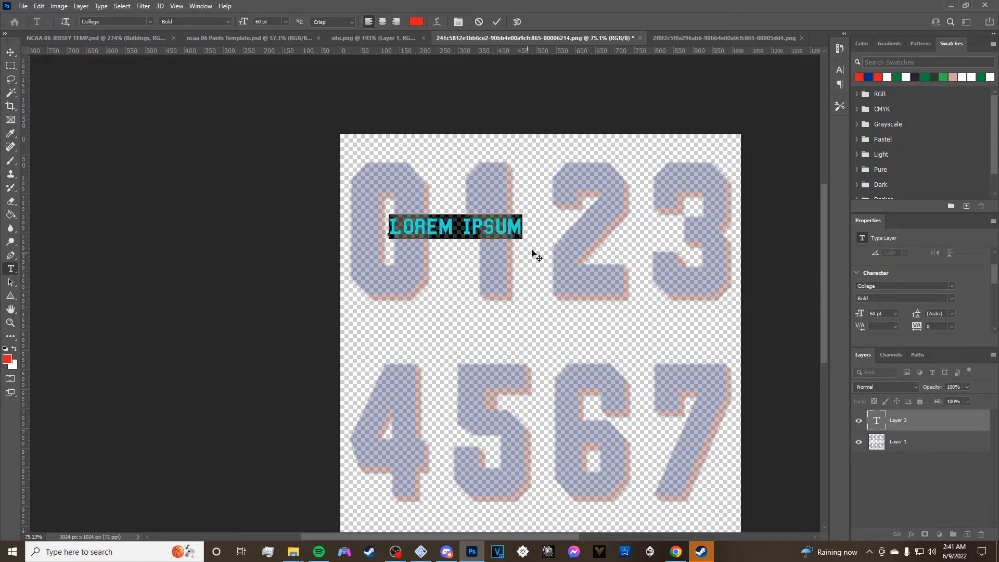
left_click_drag(520, 226, 373, 234)
type("01")
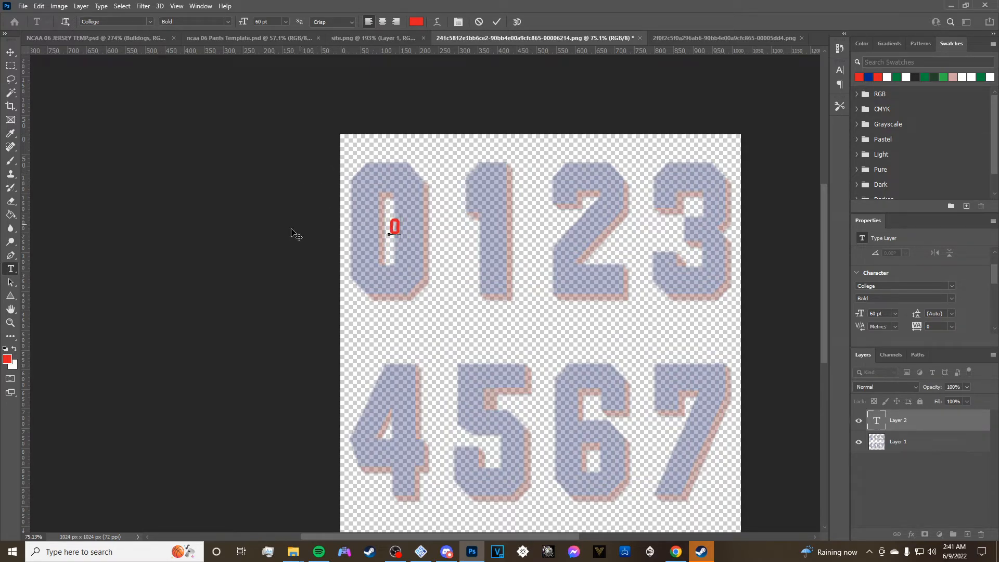
Scale the red 0 text proportionally to about 840 percent and position it over the original 0 numeral.
left_click(10, 52)
left_click_drag(398, 236, 481, 347)
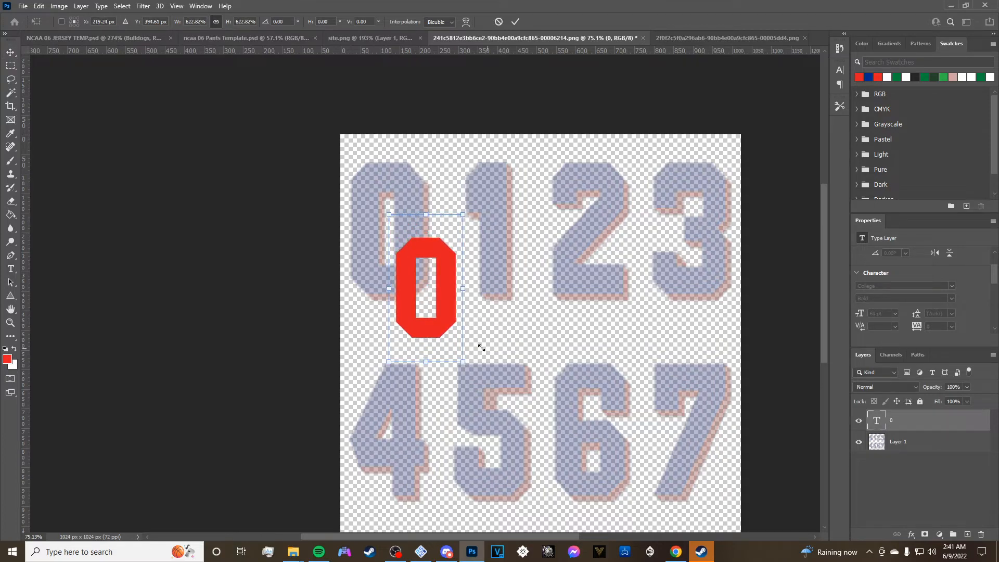
left_click_drag(445, 298, 398, 222)
left_click_drag(414, 288, 436, 337)
mouse_move(366, 182)
left_mouse_down()
mouse_move(361, 170)
mouse_move(362, 179)
left_mouse_up()
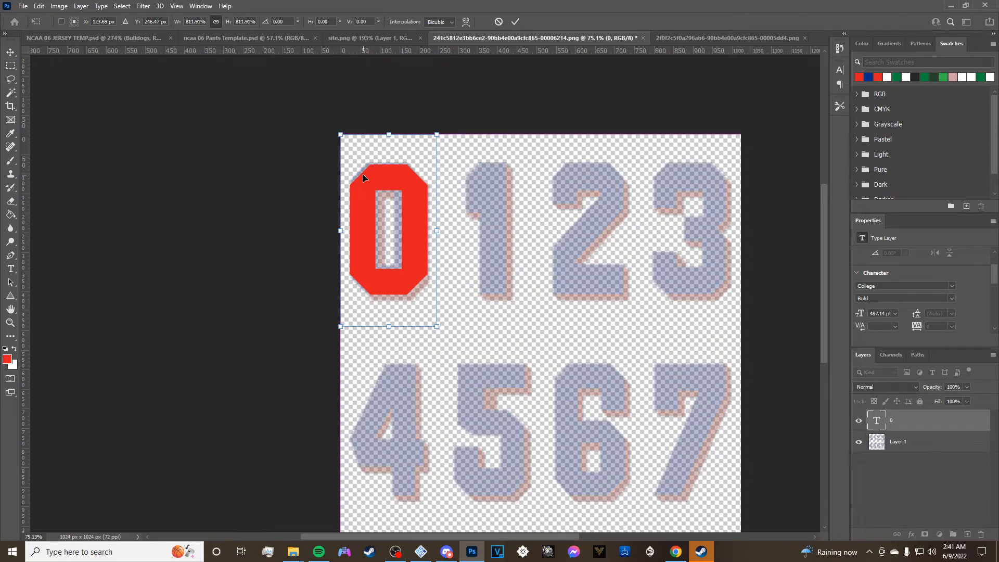
left_click_drag(433, 331, 437, 338)
left_click_drag(413, 193, 409, 183)
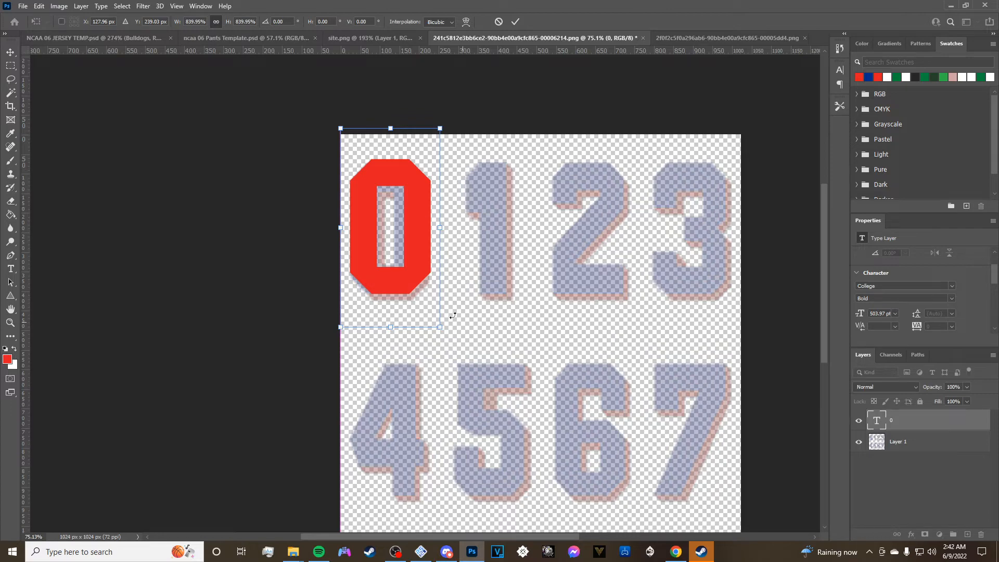
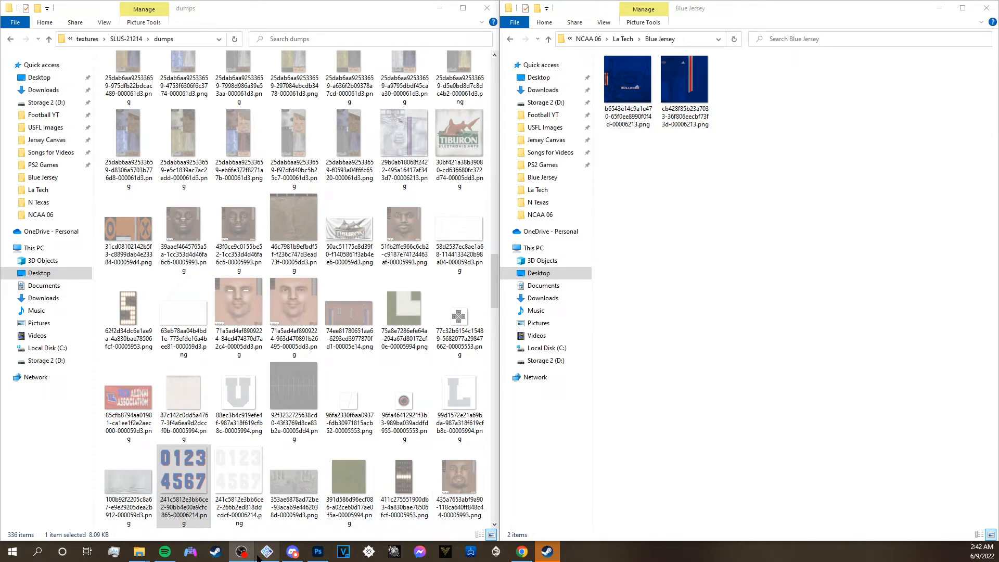
Switch to Chrome, search Google for dafont in a new tab, and open the DaFont website.
left_click(522, 551)
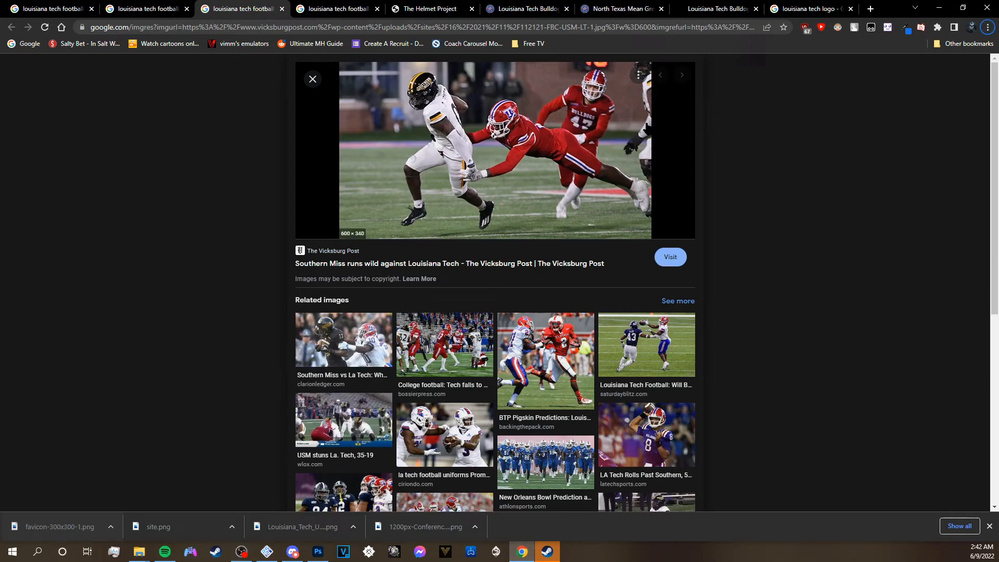
left_click(869, 9)
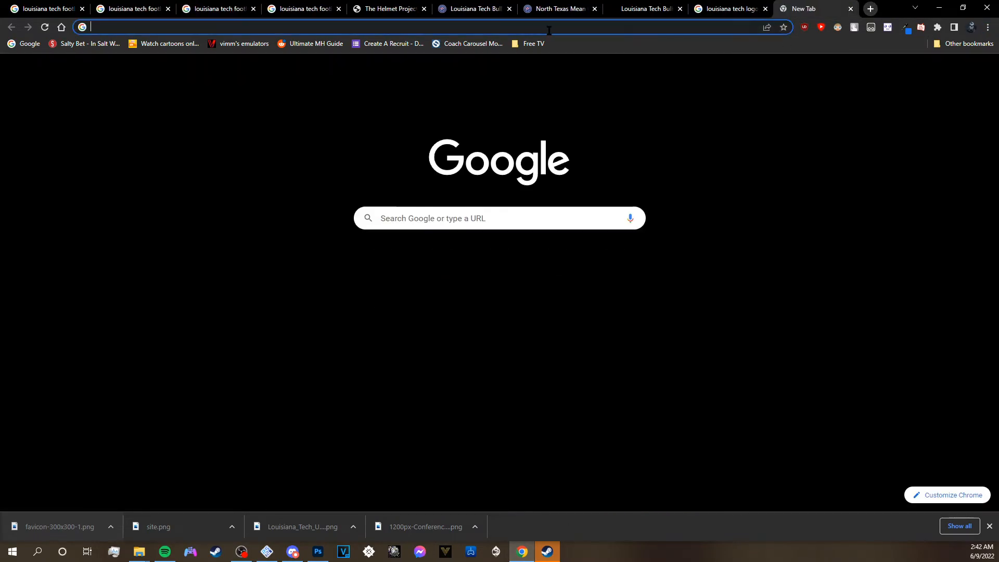
left_click(458, 219)
type("d")
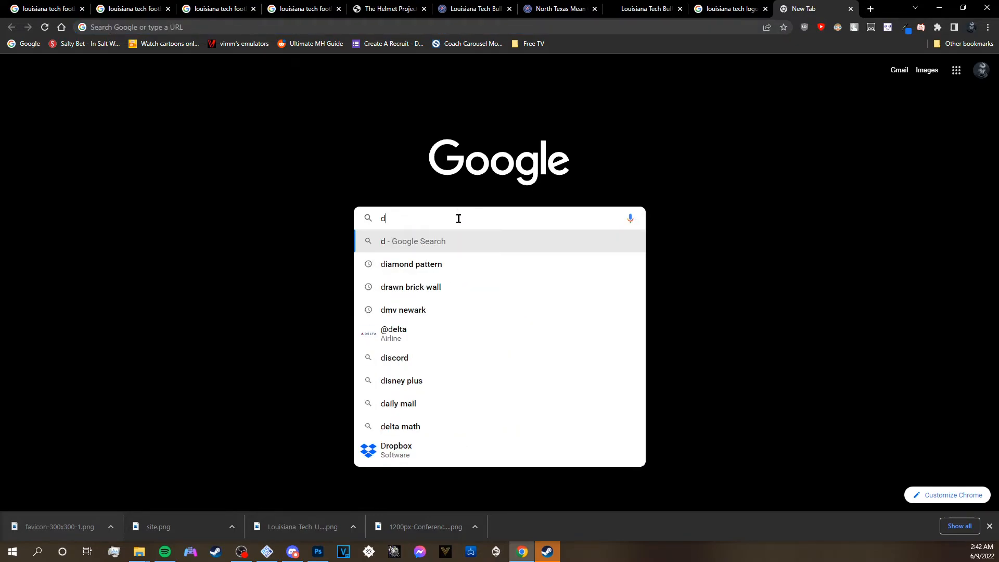
type("af")
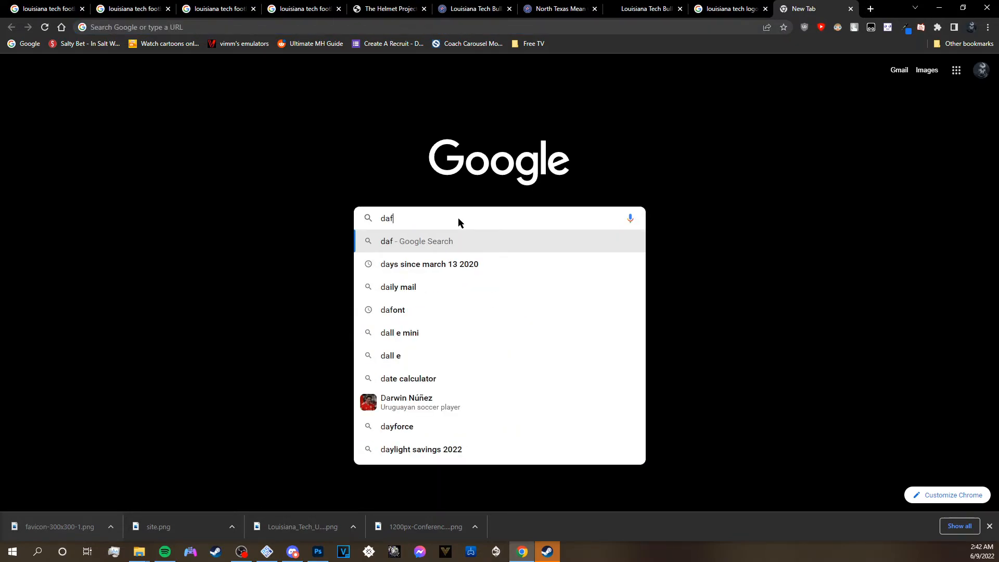
type("ont")
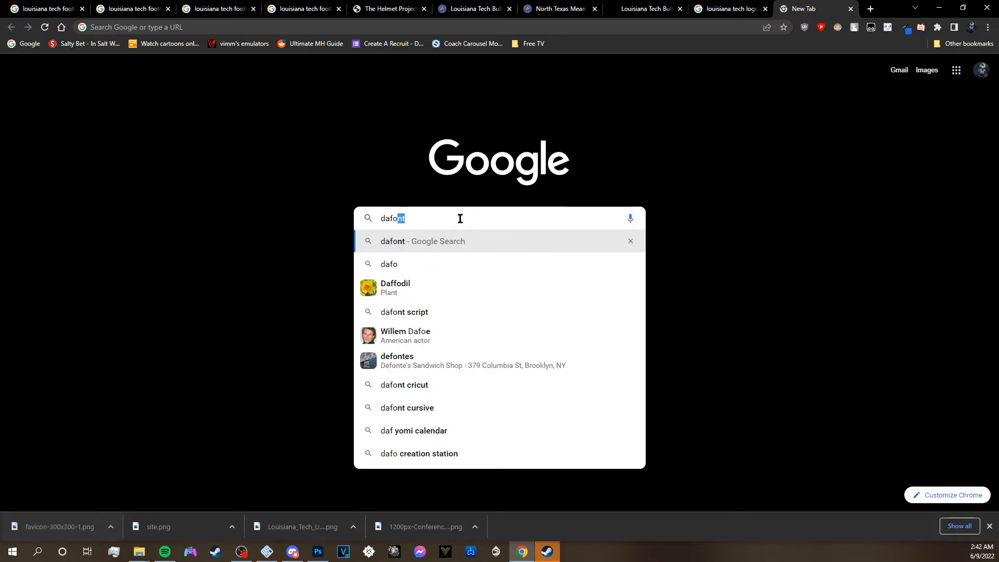
key("Return")
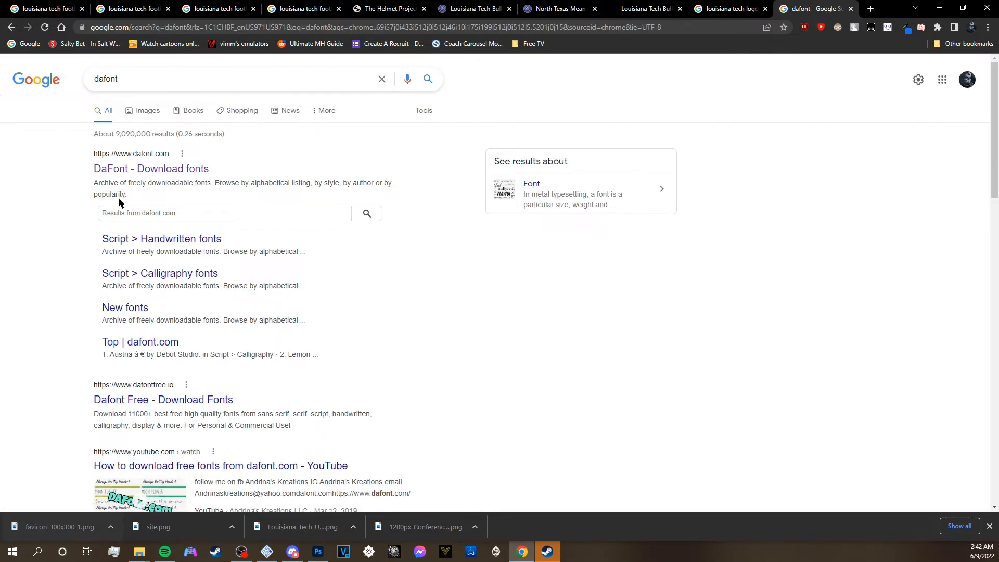
left_click(106, 170)
Open the Sharon font's page on DaFont and examine its character map, including the numerals.
scroll(308, 250, "down", 6)
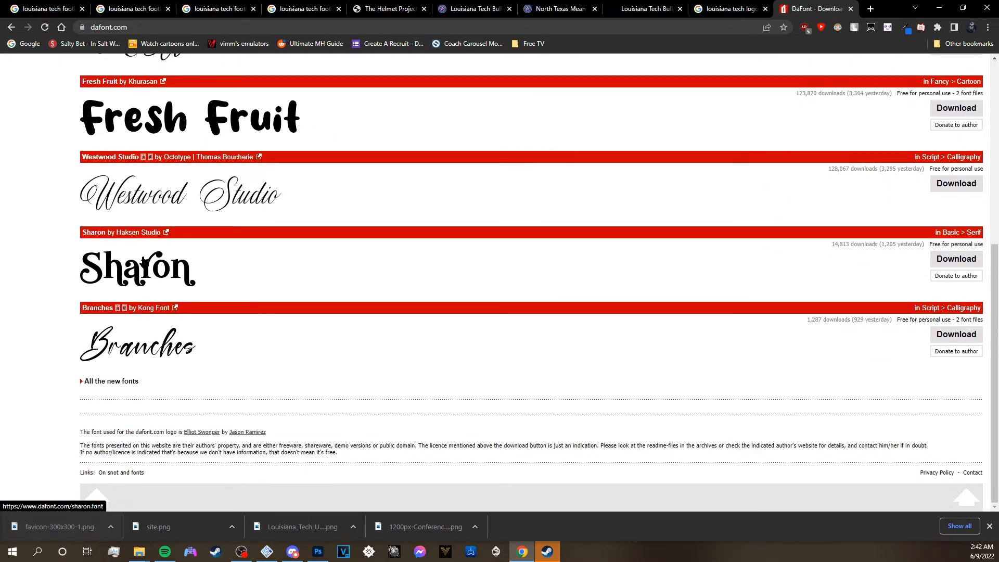
left_click(142, 263)
scroll(184, 334, "down", 4)
scroll(161, 337, "down", 10)
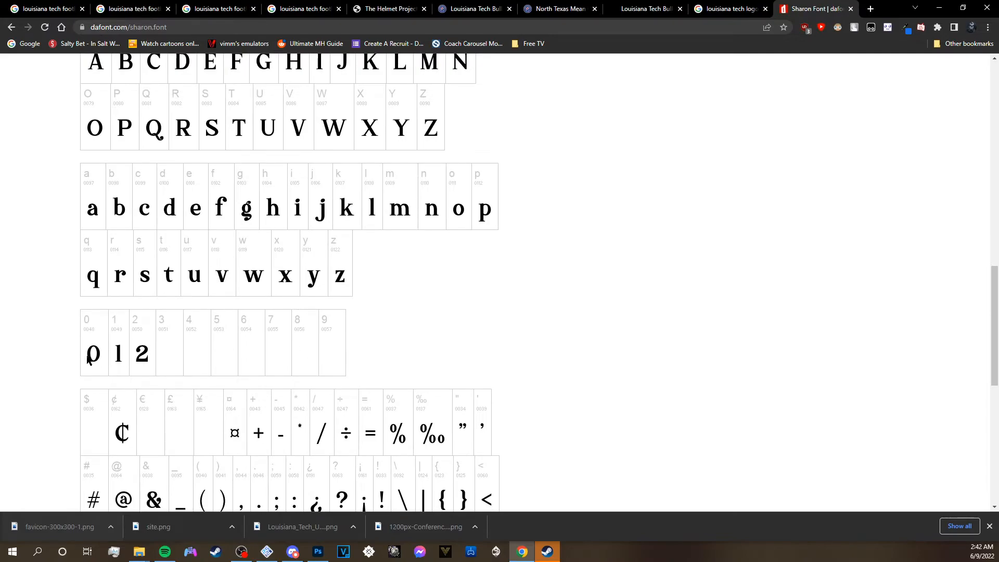
scroll(496, 354, "up", 15)
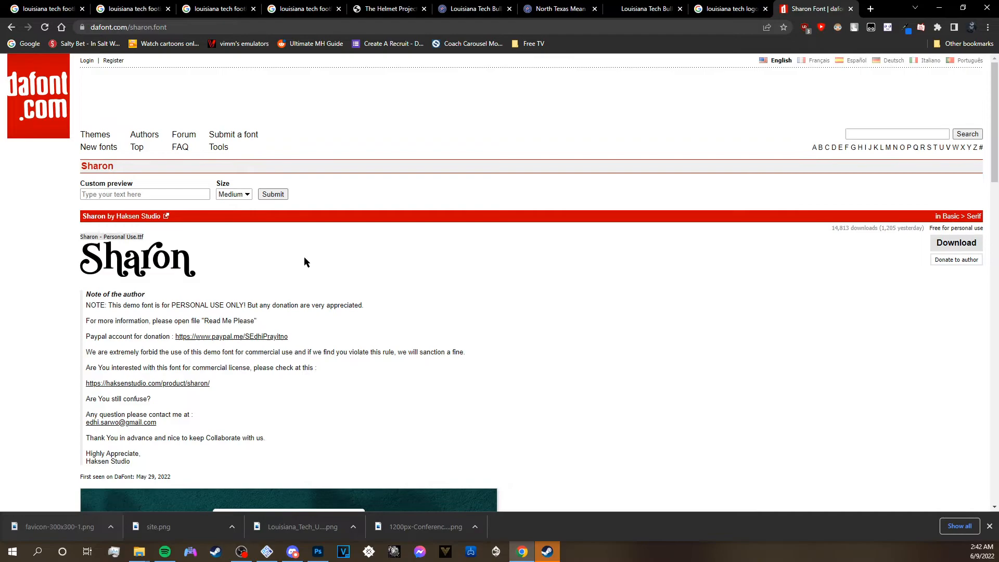
Search DaFont for franchise and open the Franchise font's page from the results.
left_click(883, 135)
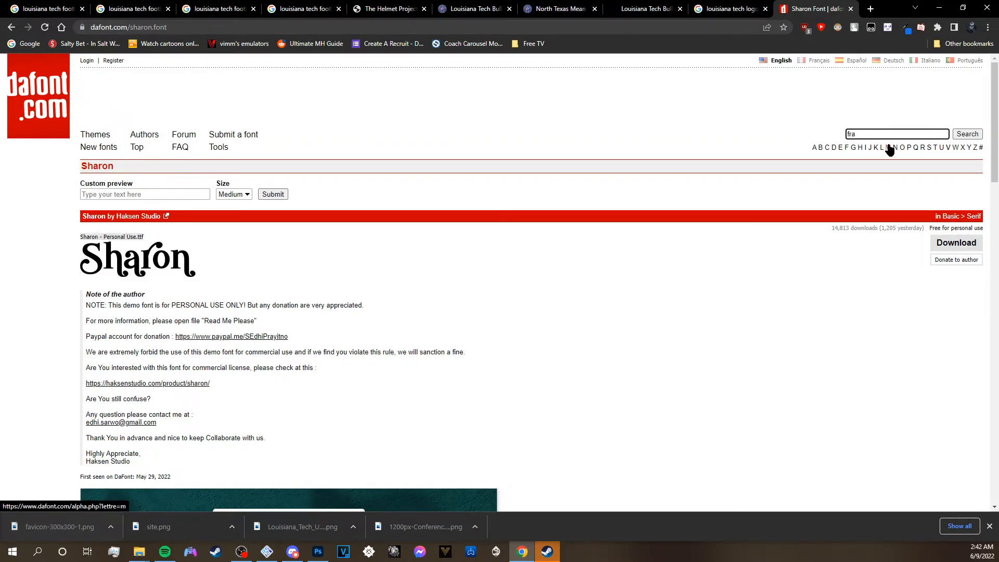
type("franchise")
key("Return")
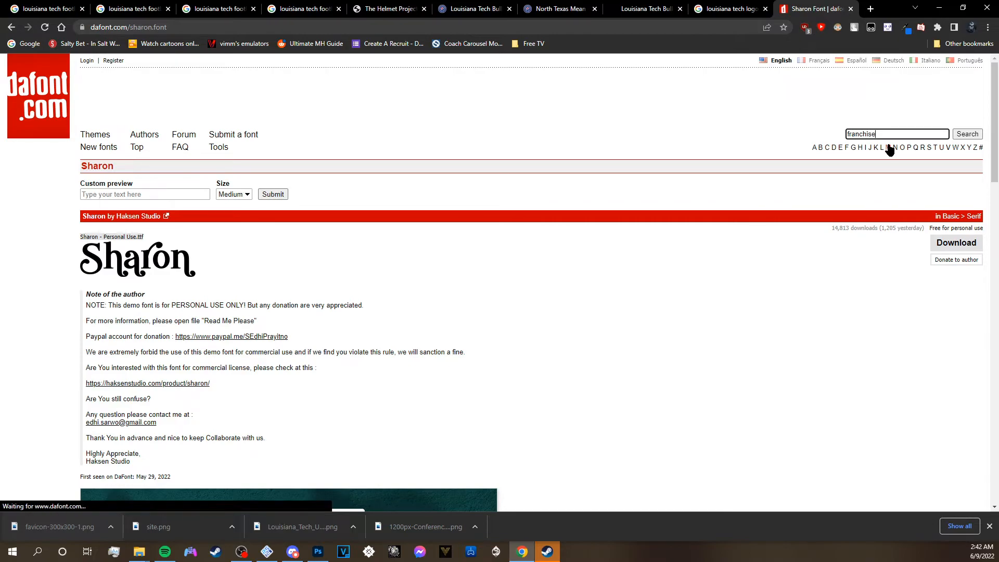
left_click(119, 354)
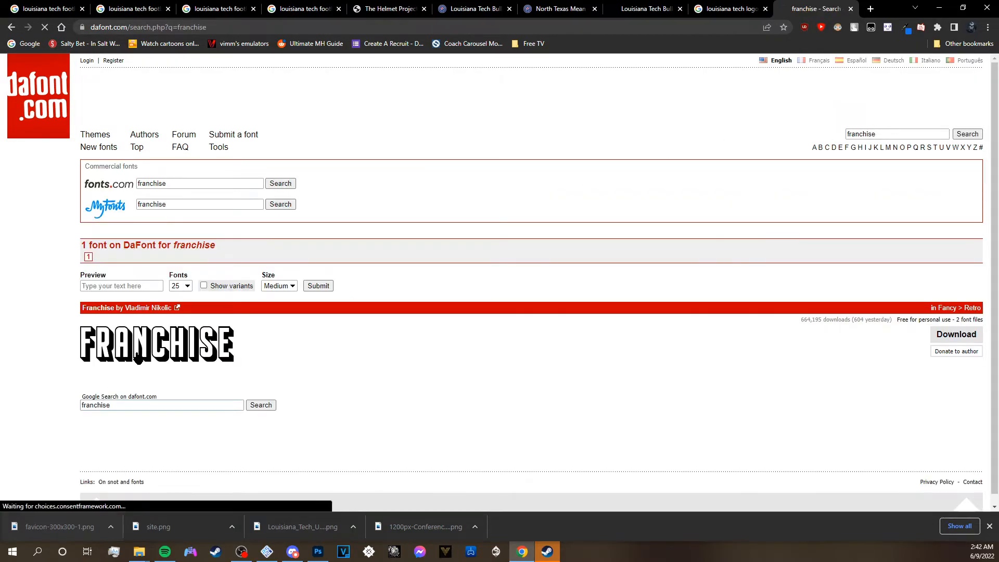
Examine the Franchise font's character map on DaFont, especially its numerals, and return to the search results.
scroll(293, 344, "down", 7)
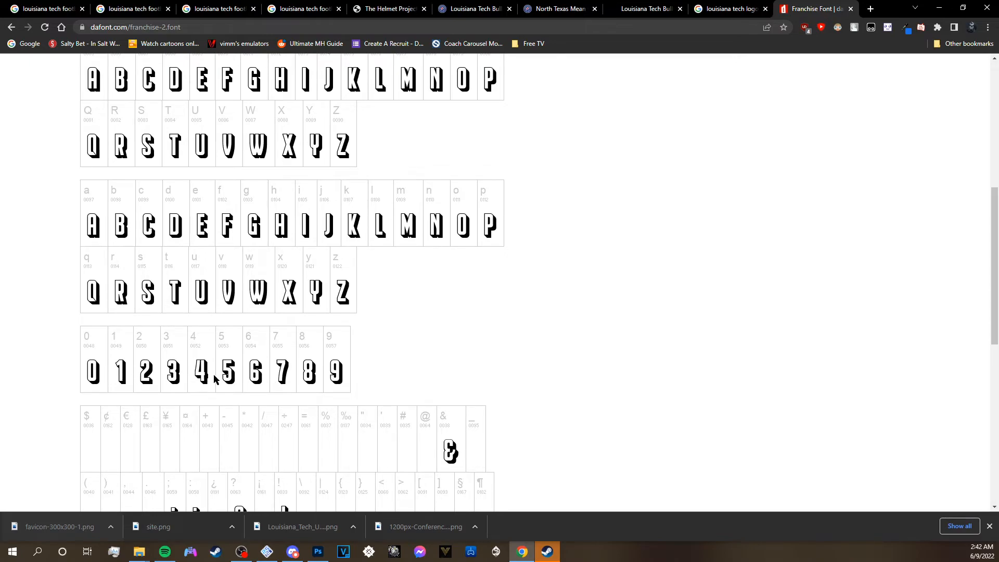
scroll(545, 349, "up", 3)
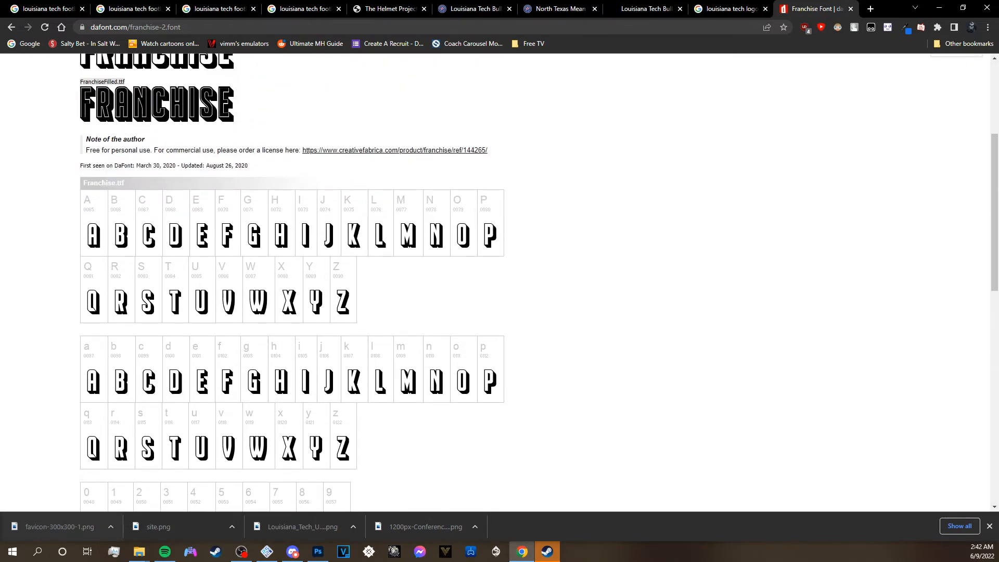
scroll(309, 321, "down", 4)
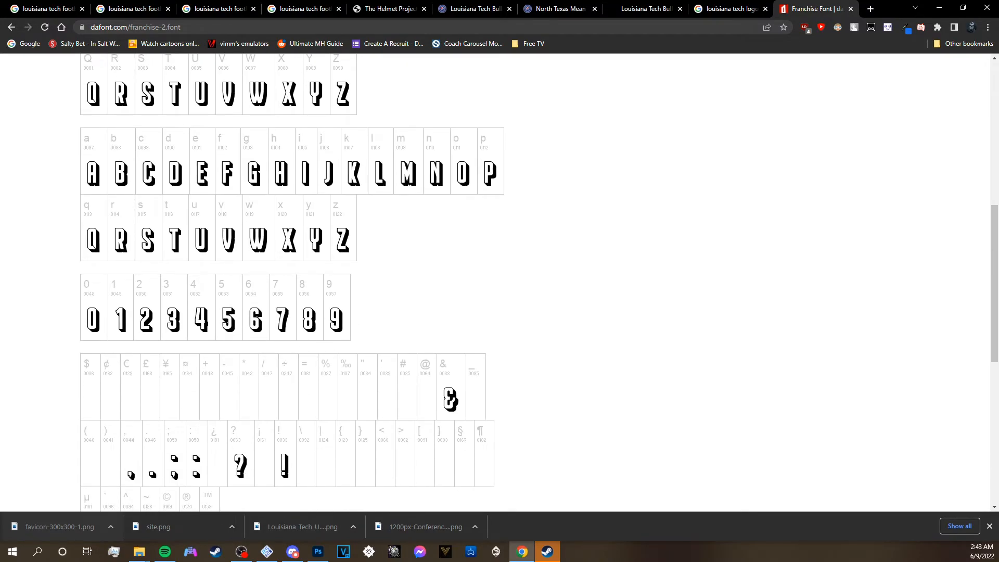
scroll(515, 292, "up", 8)
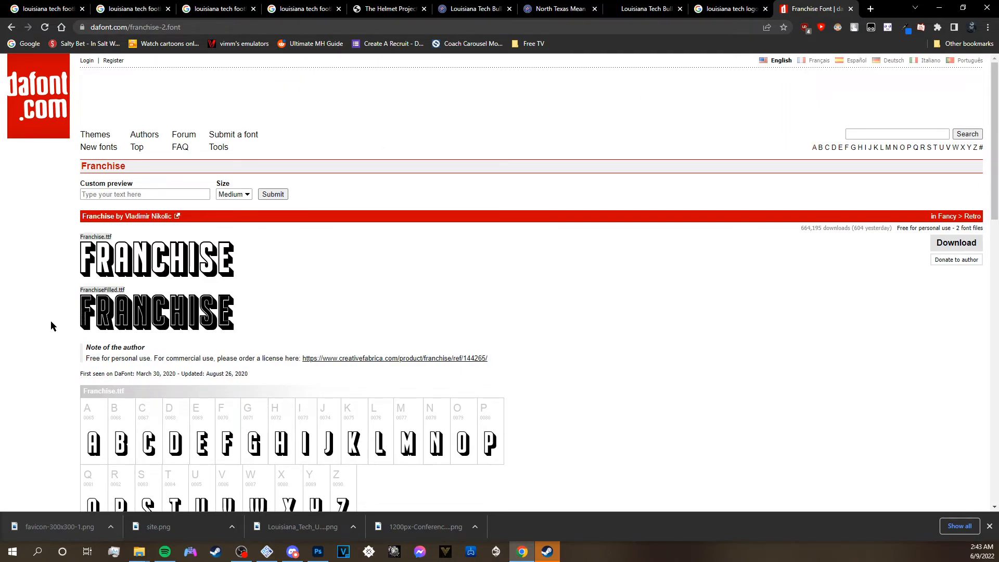
scroll(189, 328, "down", 3)
scroll(243, 357, "down", 5)
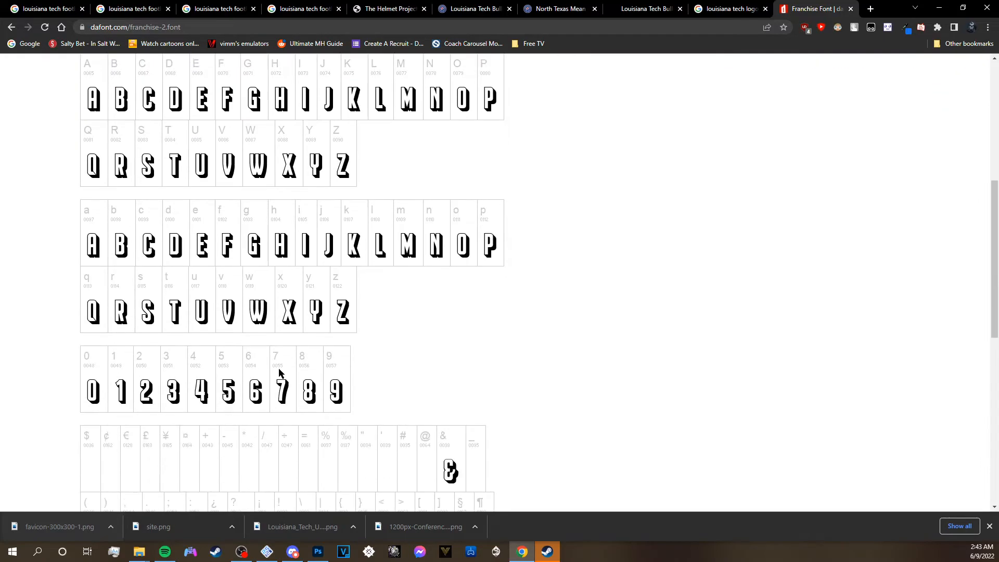
scroll(350, 384, "up", 8)
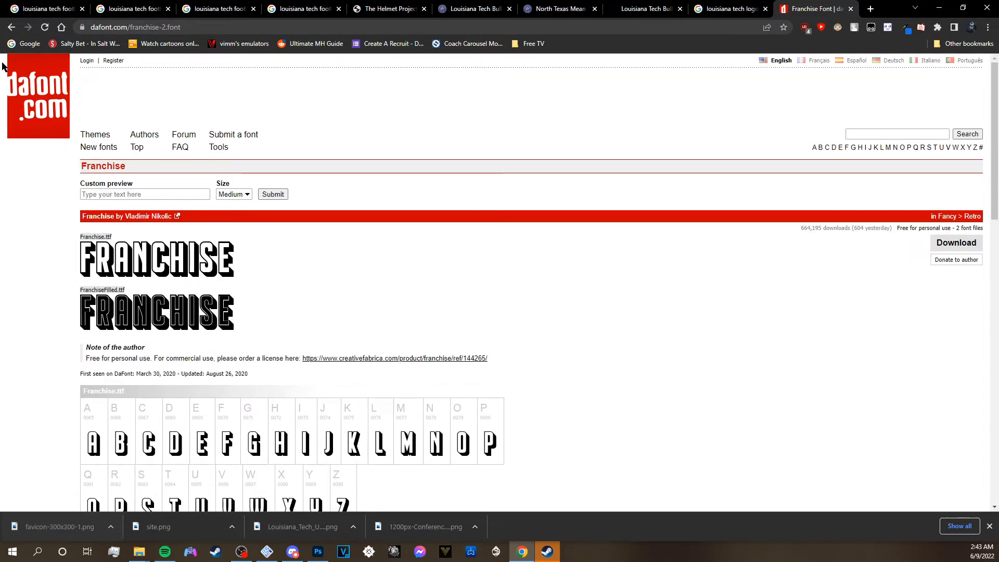
left_click(11, 27)
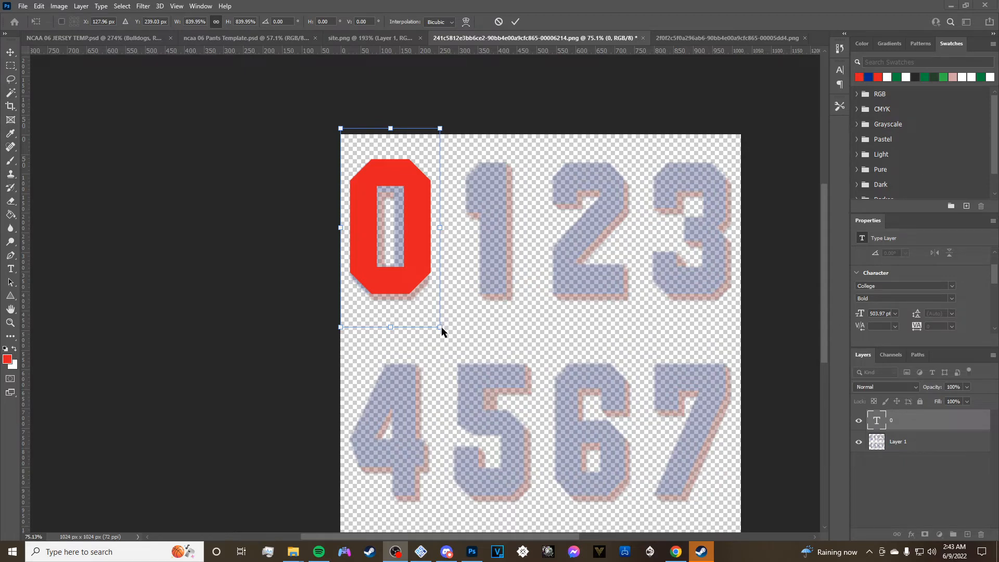
Switch to Photoshop, enlarge the red 0 text to about 873 percent, and place a duplicate of it over the original 1 numeral.
left_click_drag(440, 329, 446, 335)
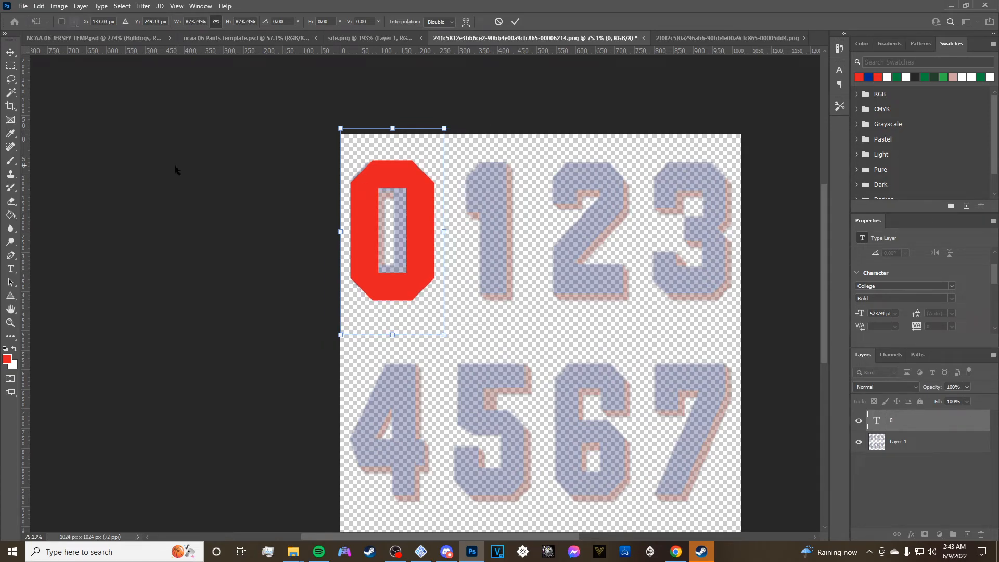
left_click(515, 21)
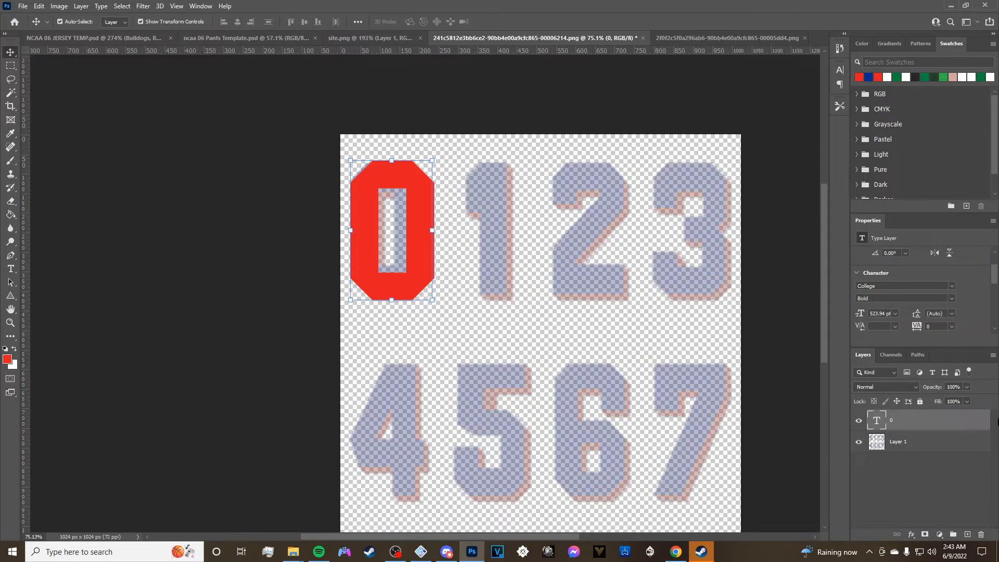
key("ctrl+j")
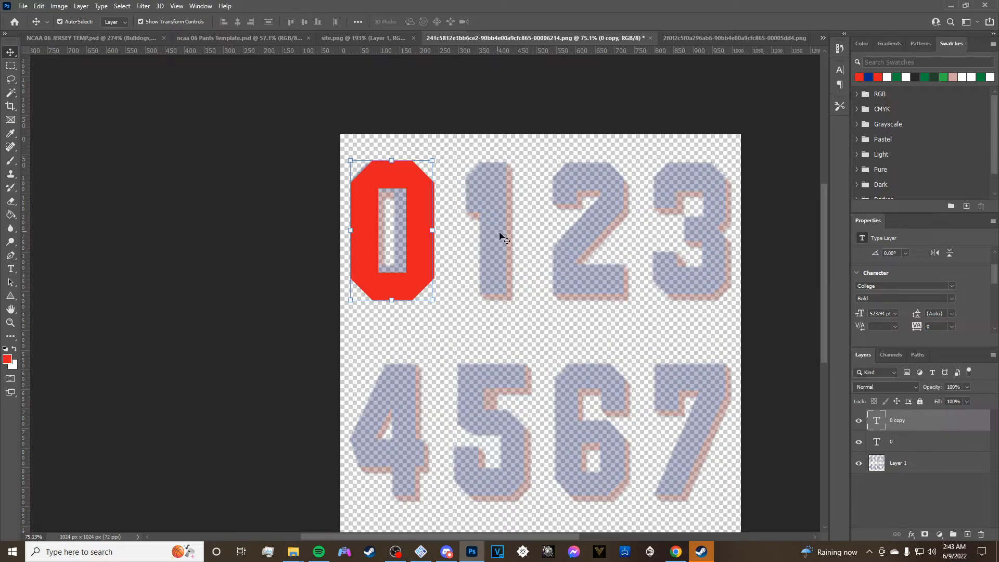
left_click_drag(424, 263, 524, 262)
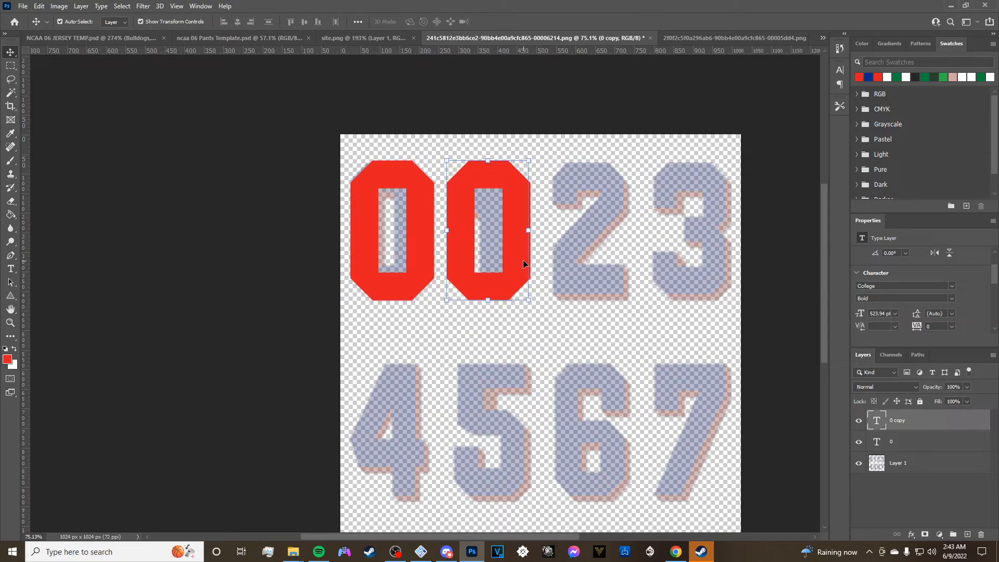
Change the duplicated 0 text to 1 and align it with the original 1 numeral.
double_click(519, 249)
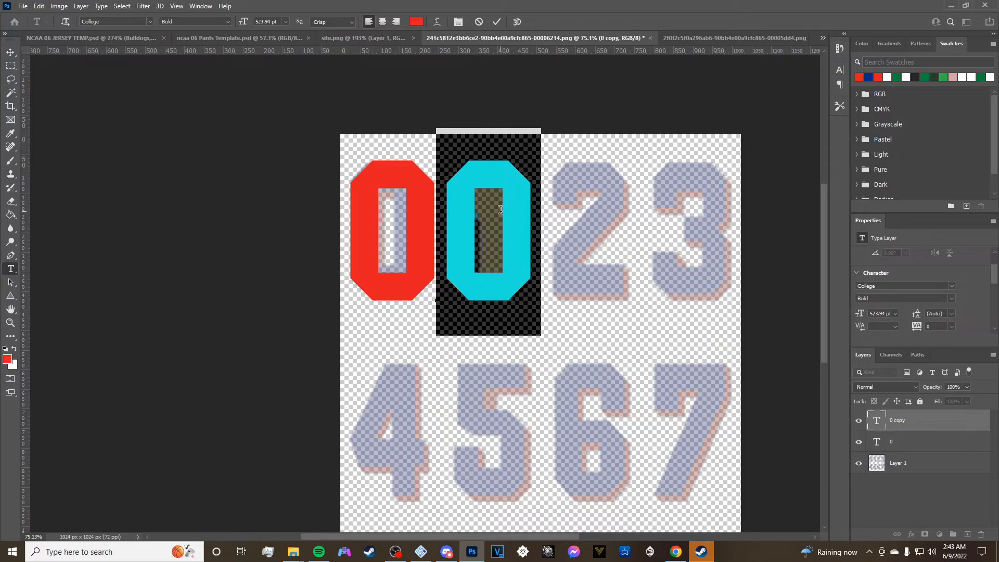
type("1")
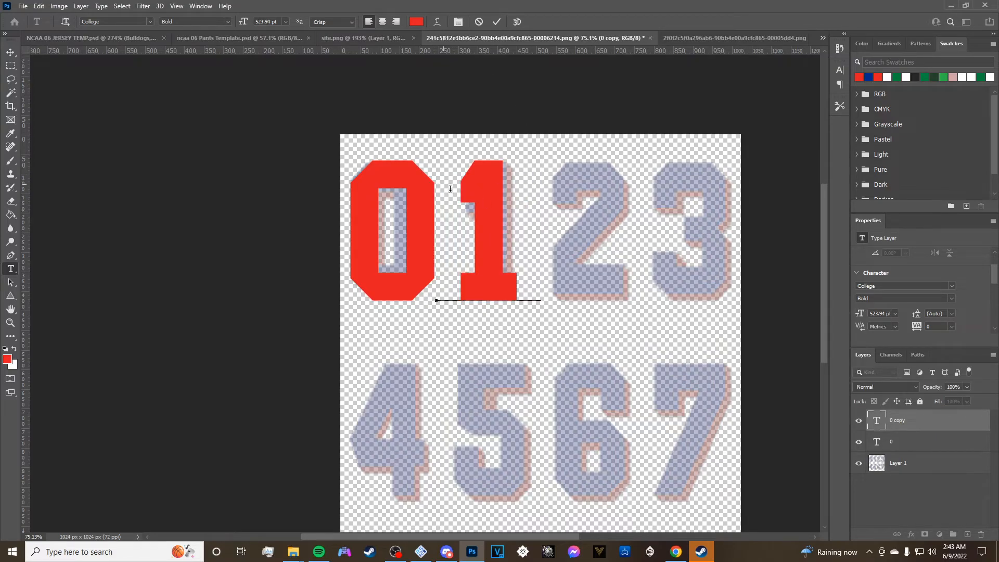
left_click(497, 21)
key("v")
left_click_drag(485, 195, 493, 197)
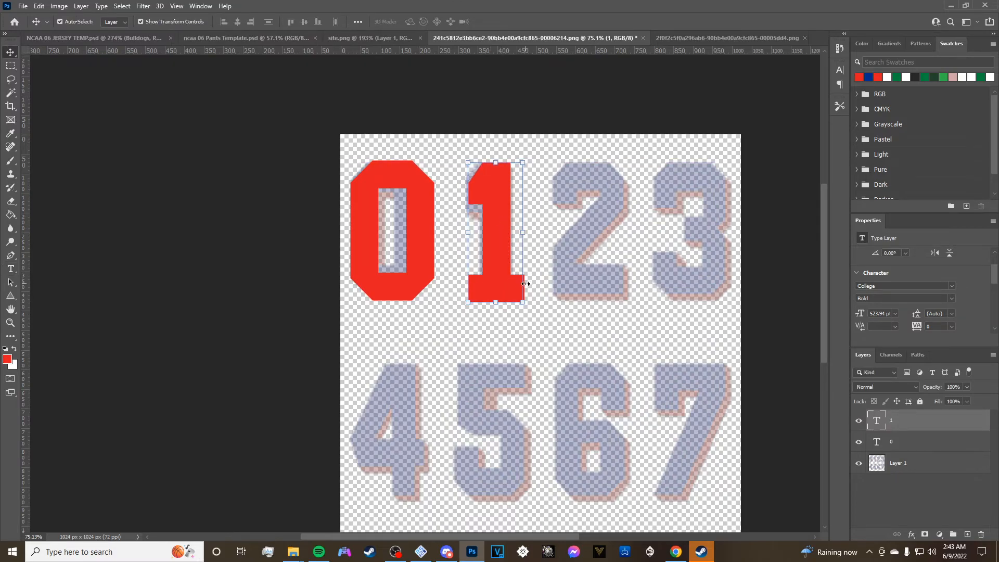
Scale the red 1 to about 98.7 percent, reposition it, and stretch its height to about 102.5 percent over the original numeral.
left_click_drag(522, 305, 522, 302)
left_click_drag(548, 334, 546, 331)
left_click_drag(510, 275, 512, 295)
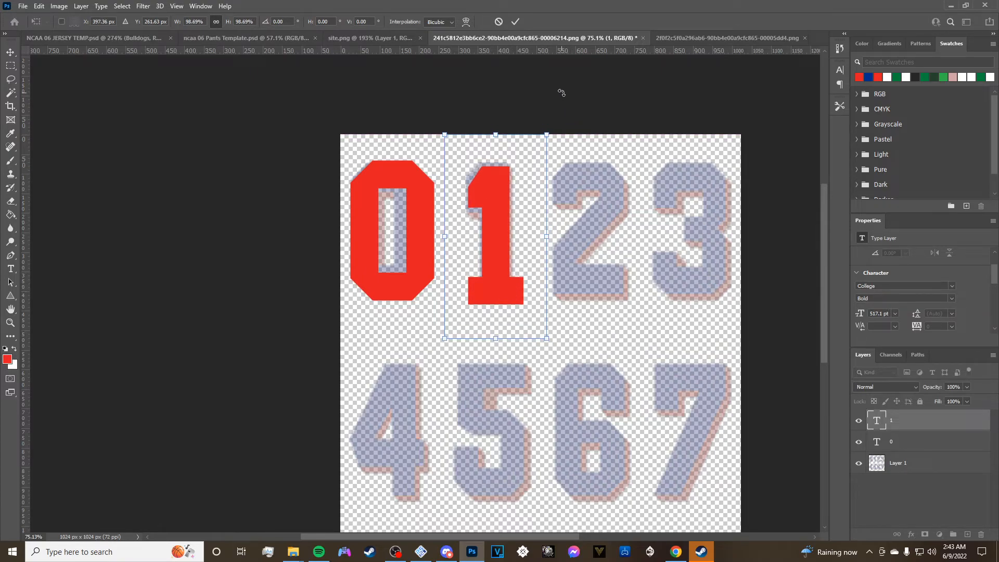
left_click(515, 21)
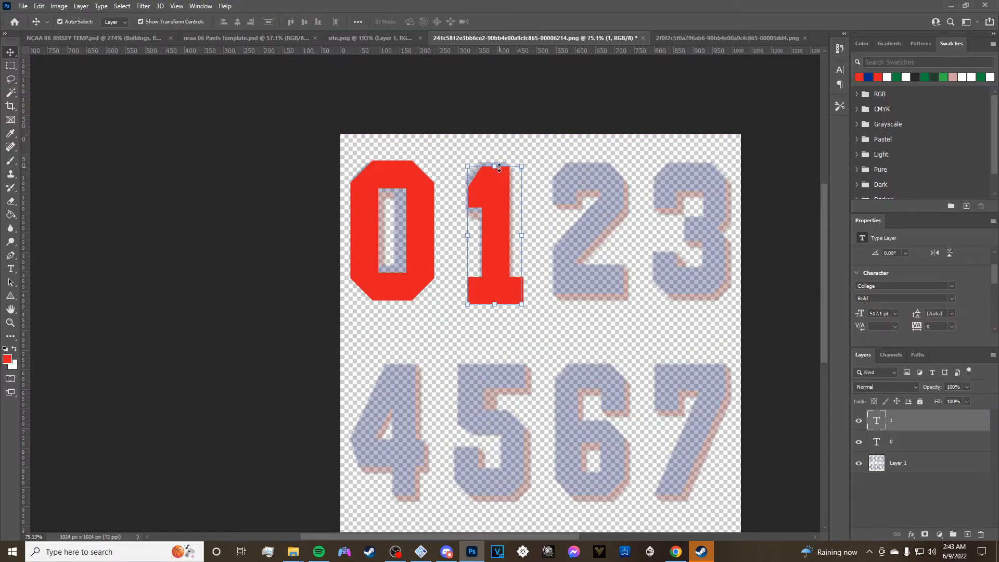
left_click_drag(495, 166, 491, 182)
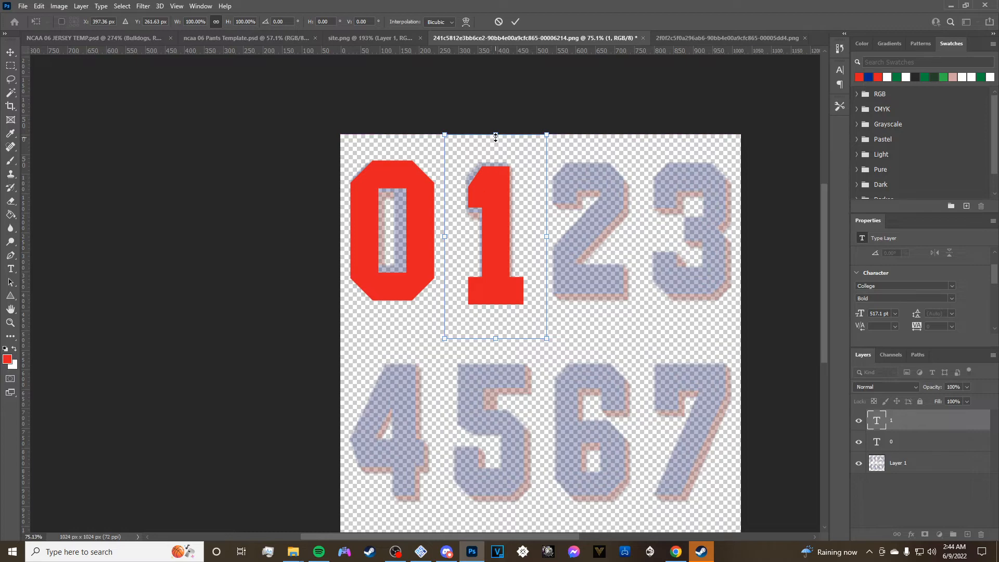
left_click_drag(495, 137, 495, 131)
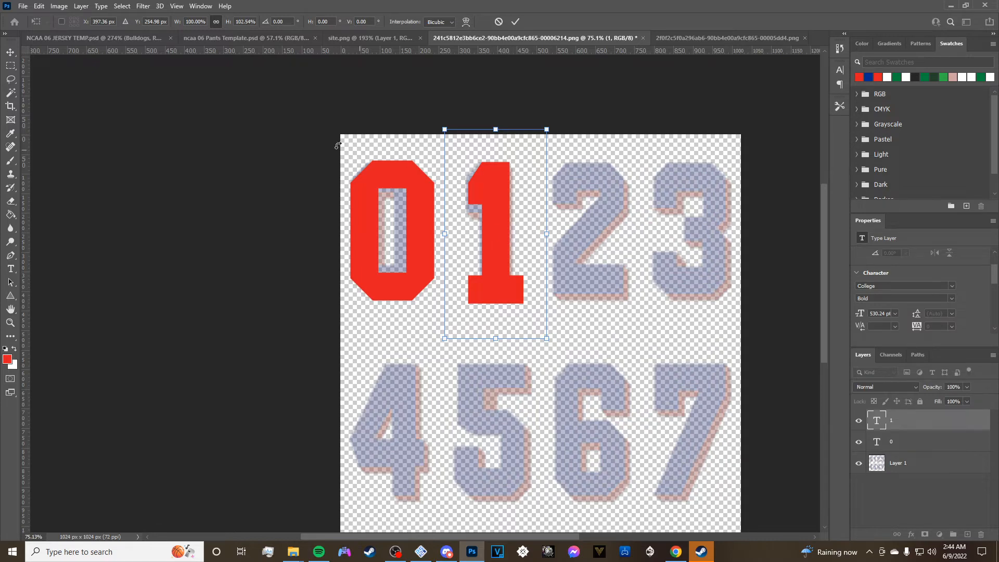
left_click(515, 21)
Duplicate the red 0 text over the original 2 numeral, change the copy to 2, and align it.
left_click(616, 301)
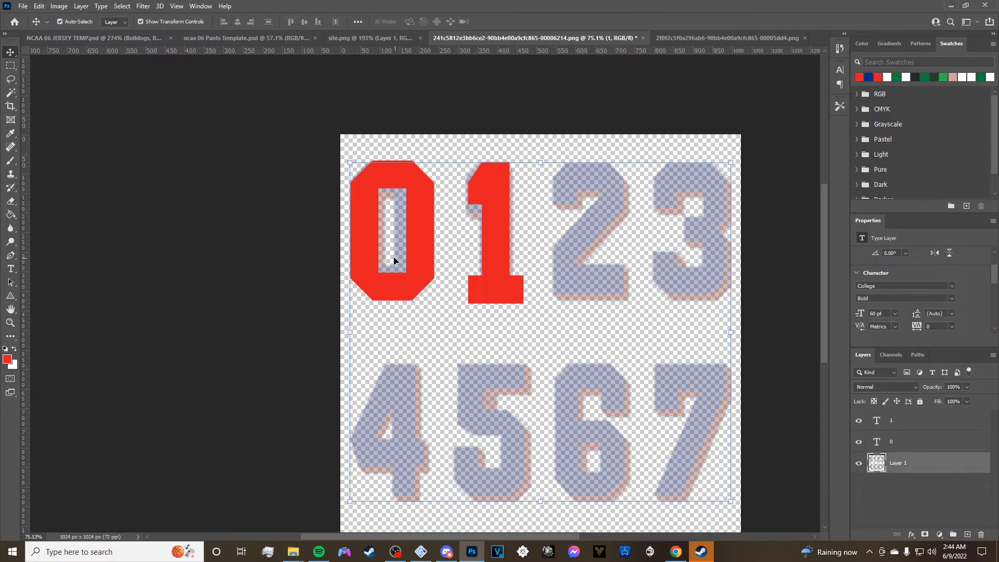
left_click(399, 259)
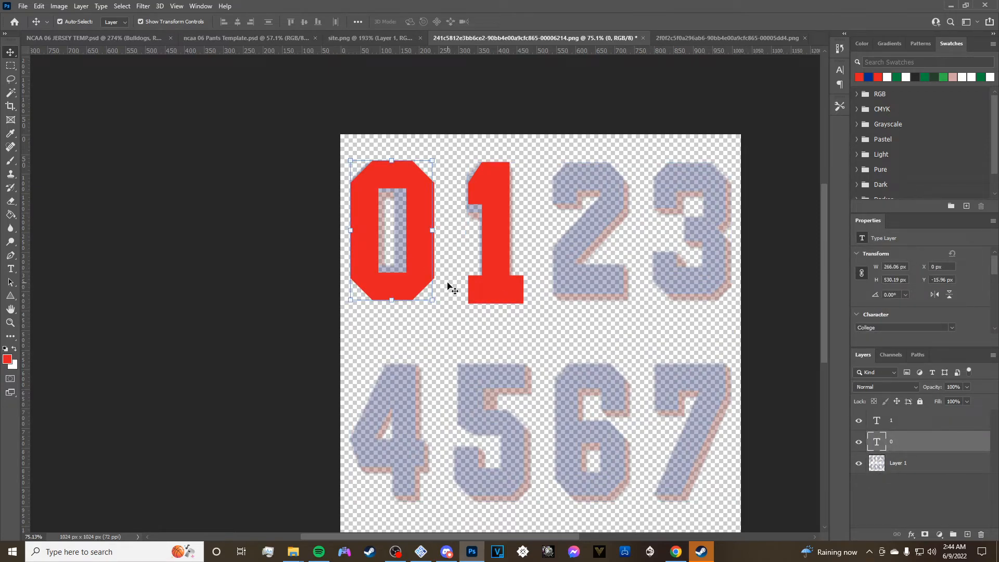
key("ctrl+j")
left_click_drag(427, 254, 629, 258)
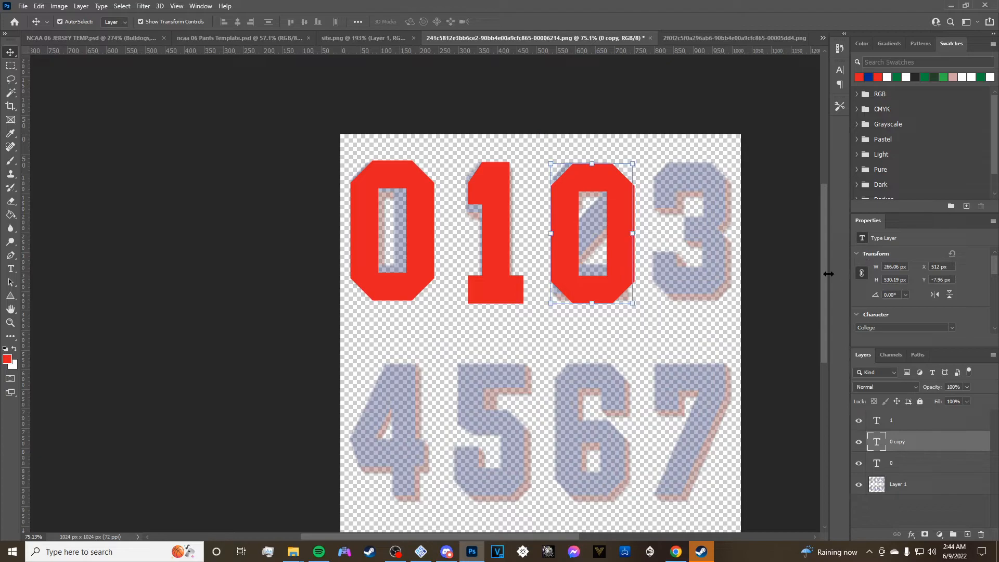
double_click(617, 273)
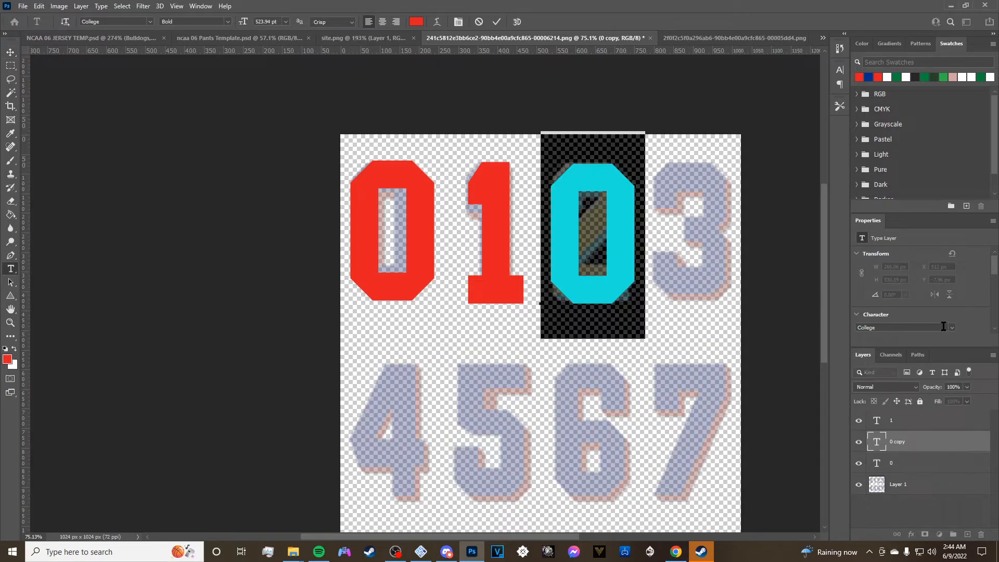
type("2")
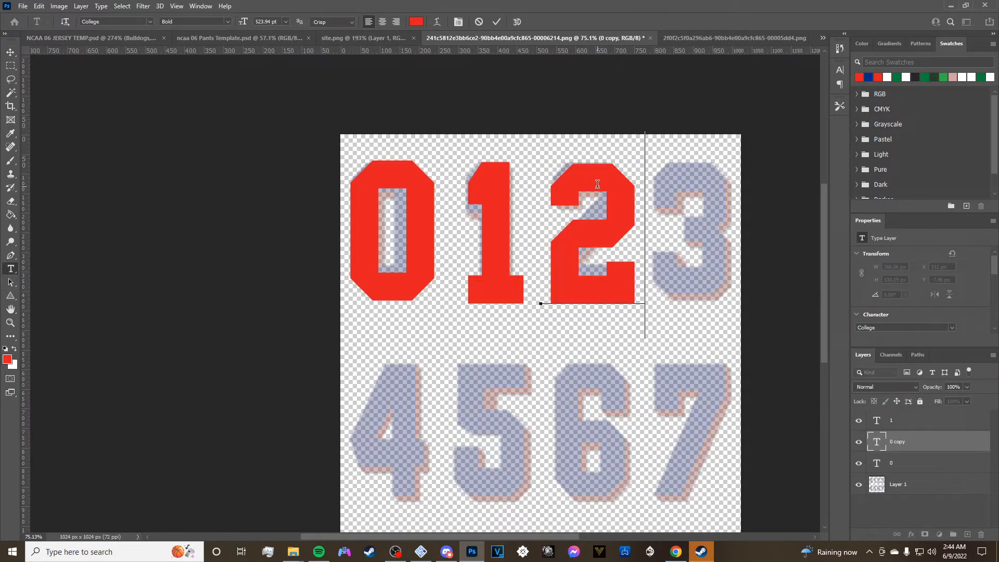
left_click(11, 52)
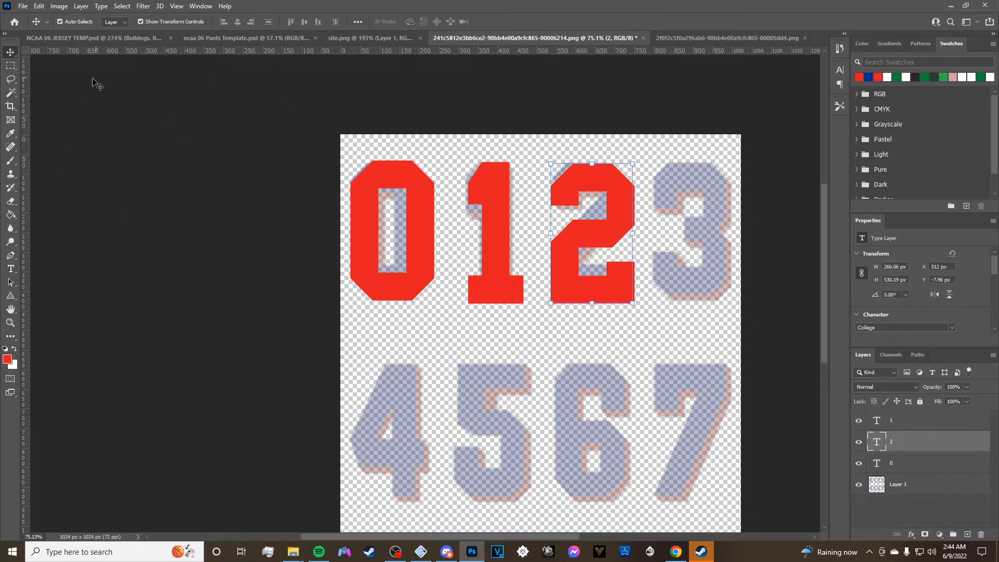
left_click_drag(593, 181, 592, 182)
left_click(250, 290)
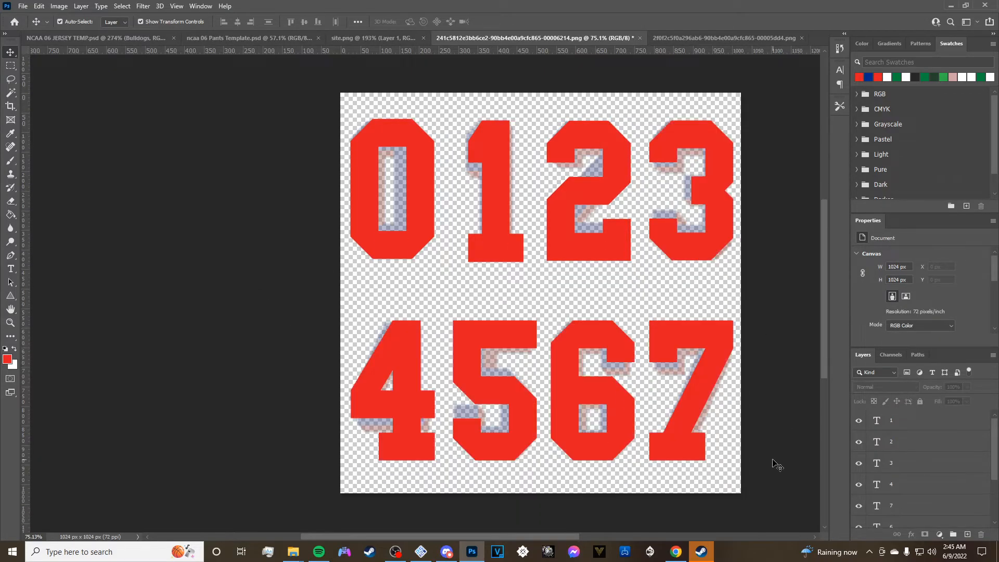
Hide Layer 1 with the original numerals and copy the red 7 text into the 8 and 9 texture document, over the original 8.
scroll(885, 474, "down", 3)
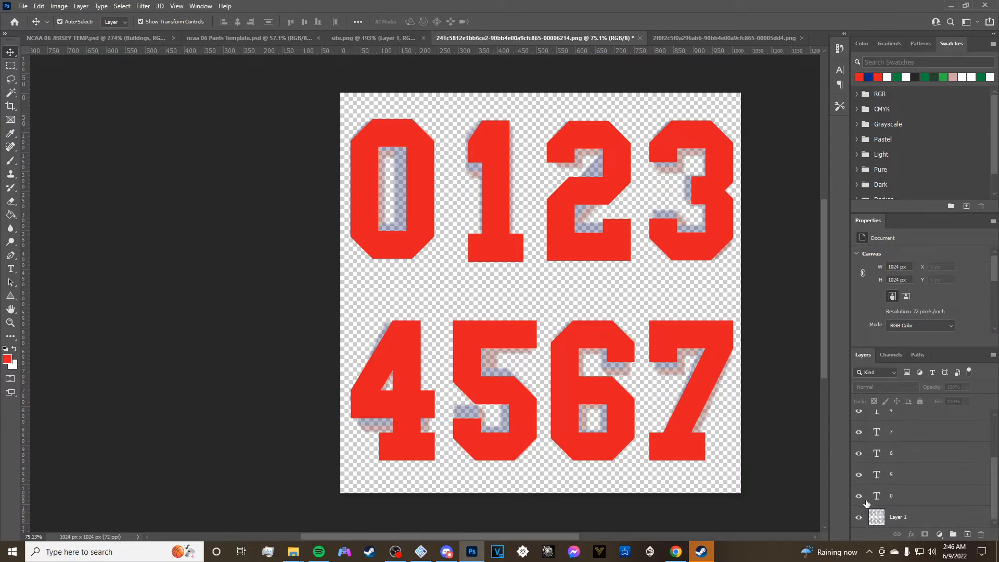
left_click(859, 518)
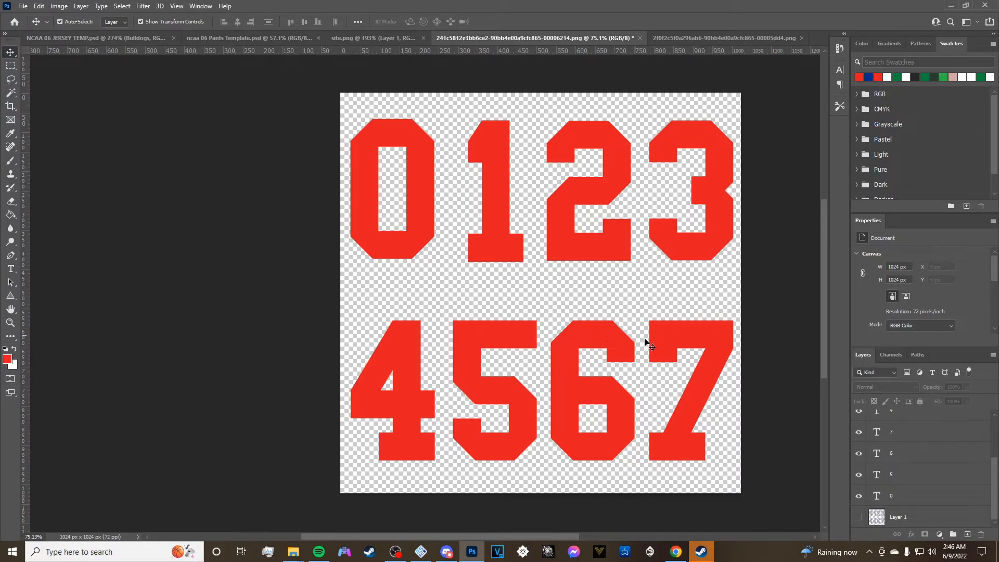
left_click_drag(720, 335, 480, 327)
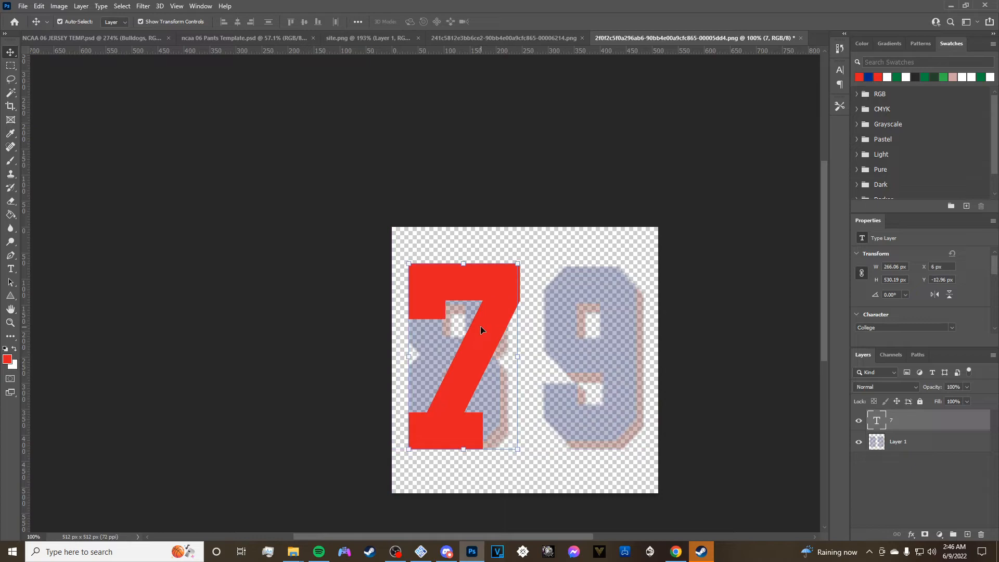
Change the copied 7 text to 8 and align it with the original 8 numeral.
double_click(480, 325)
type("8")
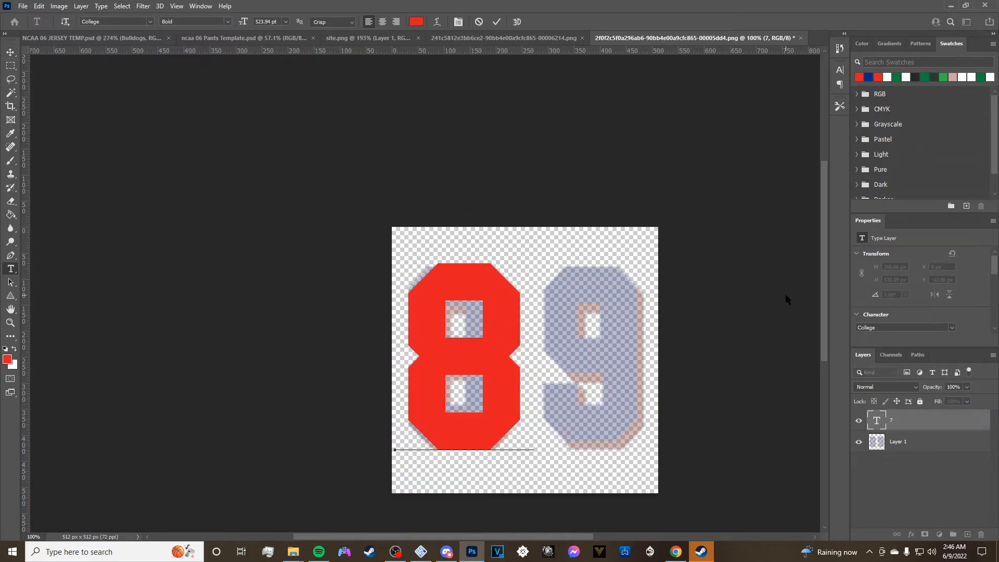
left_click(10, 52)
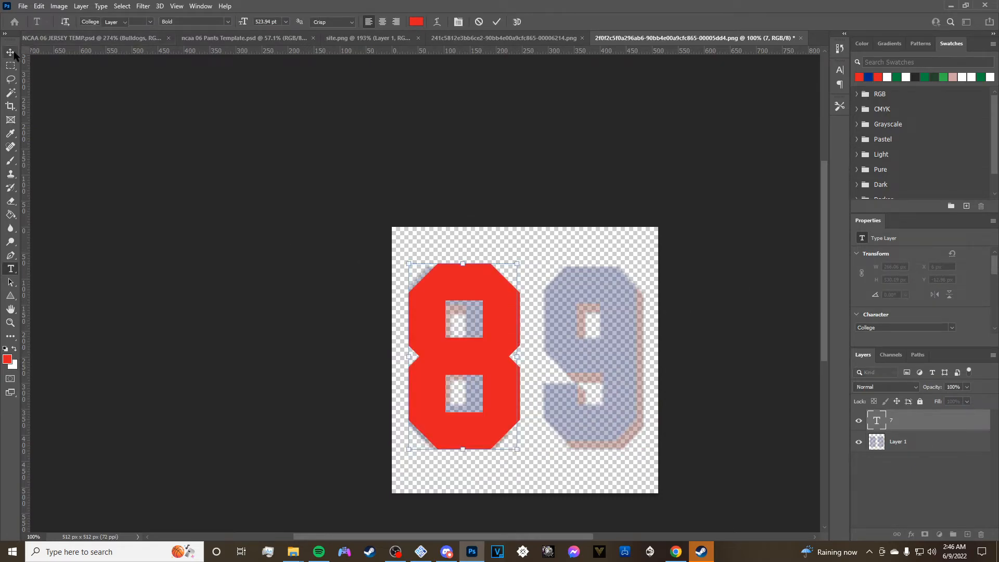
left_click_drag(506, 308, 503, 310)
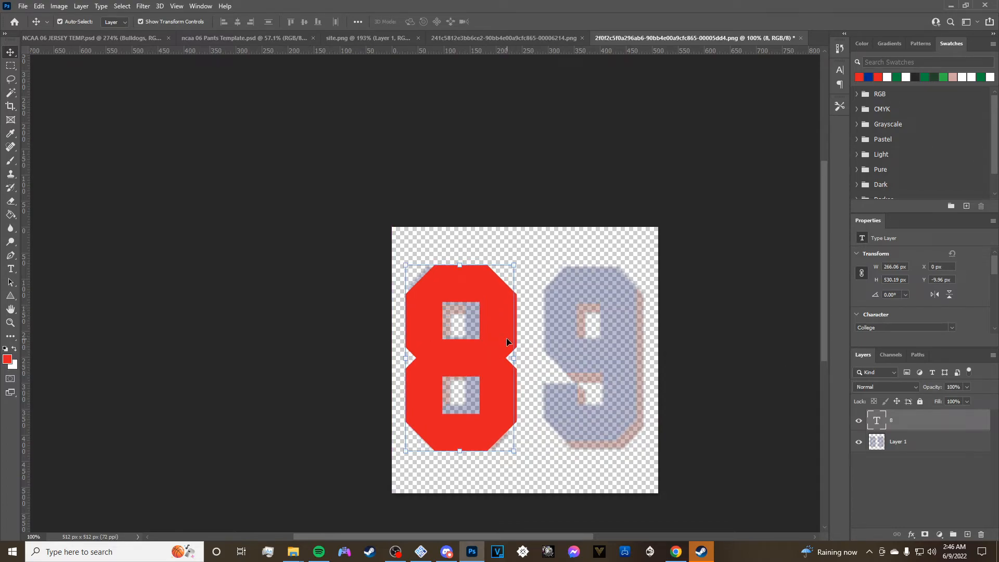
Duplicate the red 8 text over the original 9 numeral, change the copy to 9, and align it.
key("ctrl+j")
left_click_drag(476, 359, 617, 357)
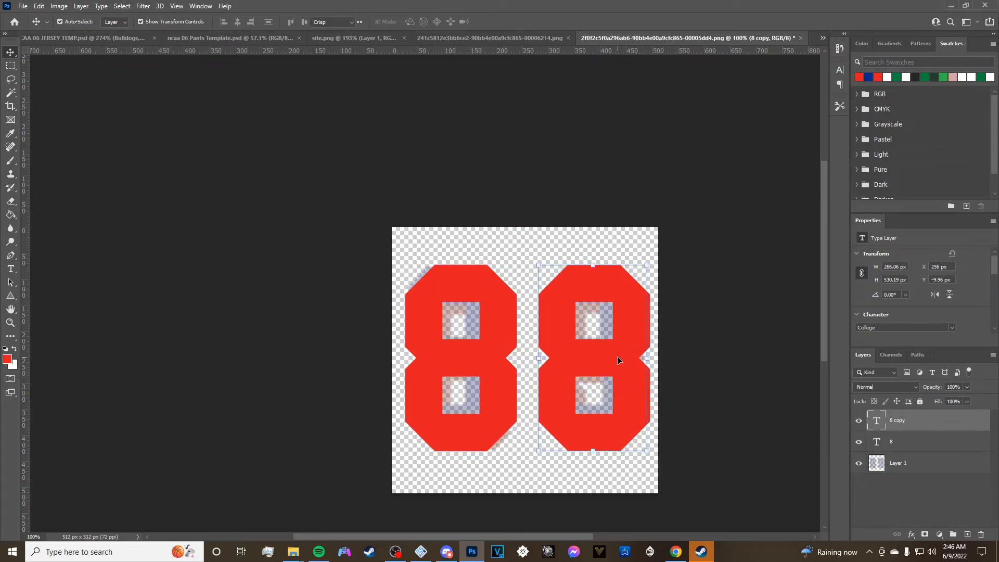
double_click(617, 356)
type("9")
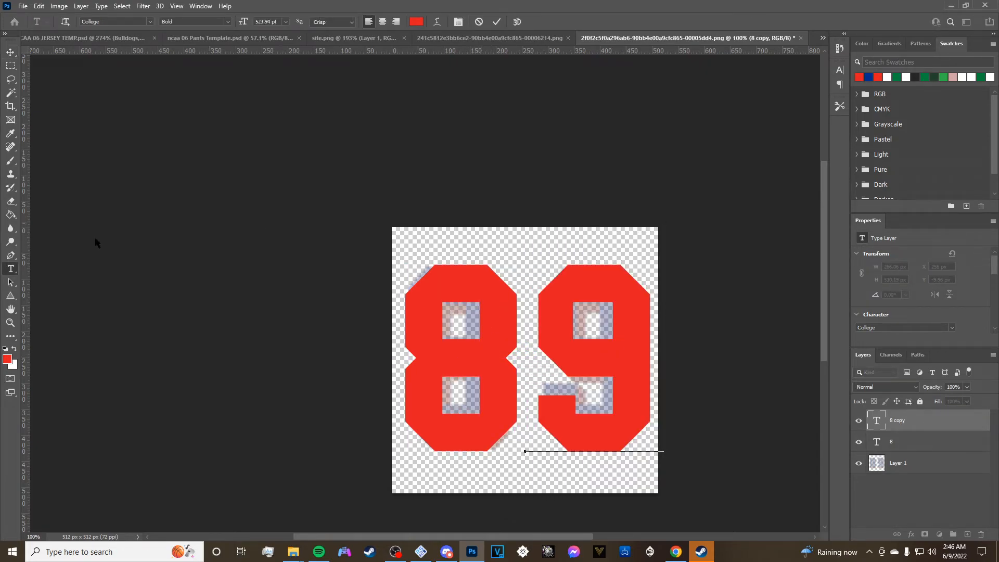
left_click(11, 52)
left_click_drag(633, 342, 630, 340)
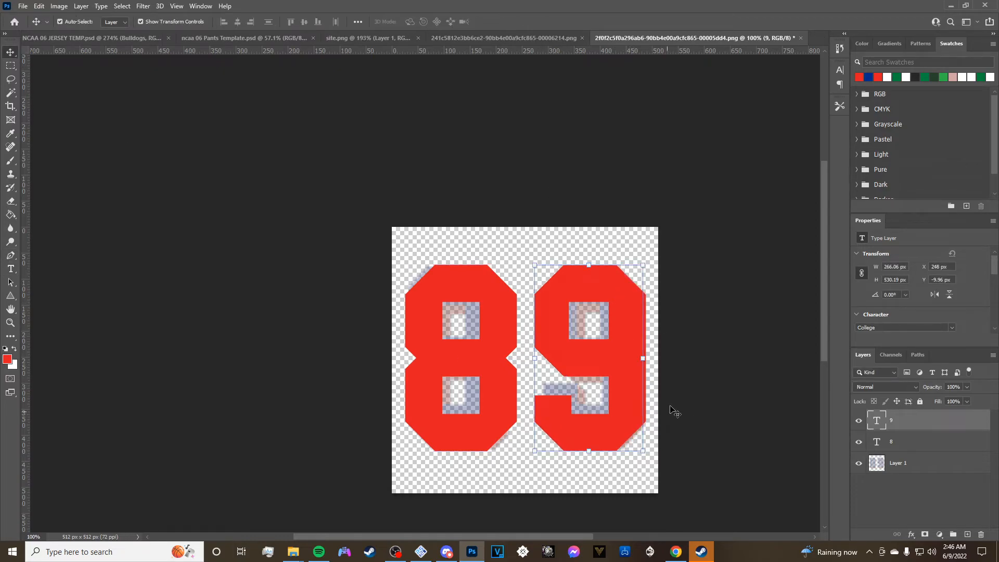
left_click(700, 357)
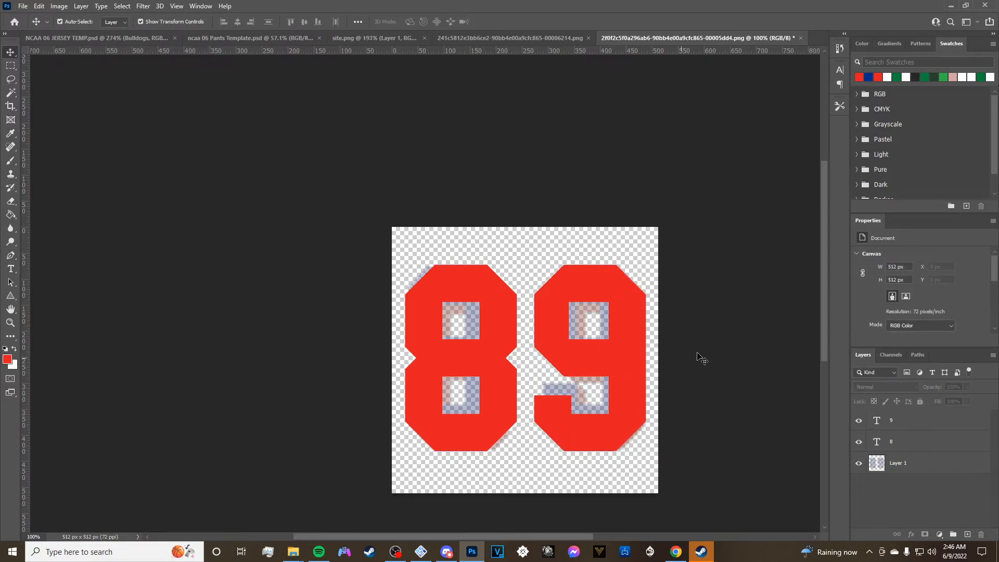
Hide Layer 1 in the 8 and 9 texture document and switch to the 0 to 7 number document.
left_click(859, 463)
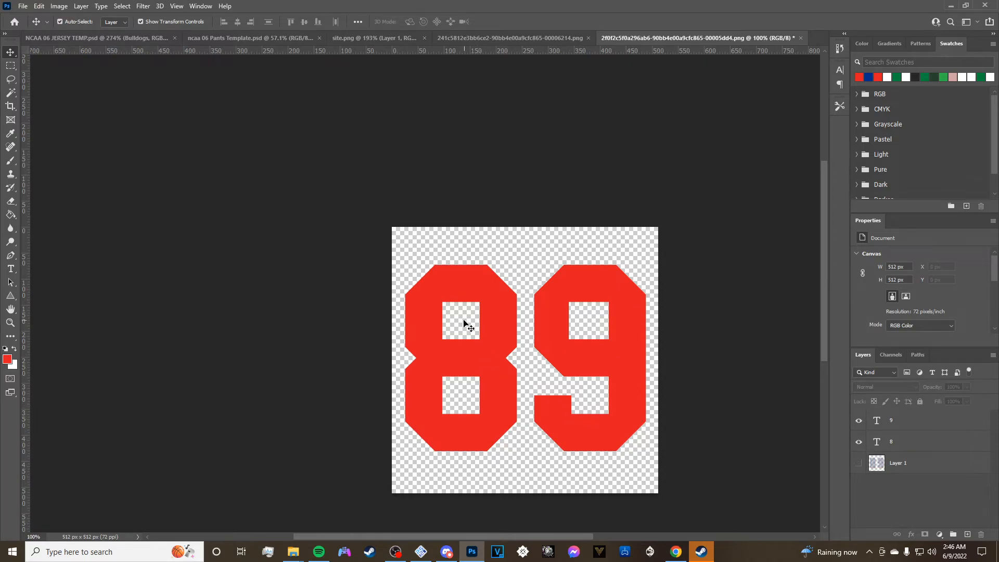
key("ctrl+shift+Tab")
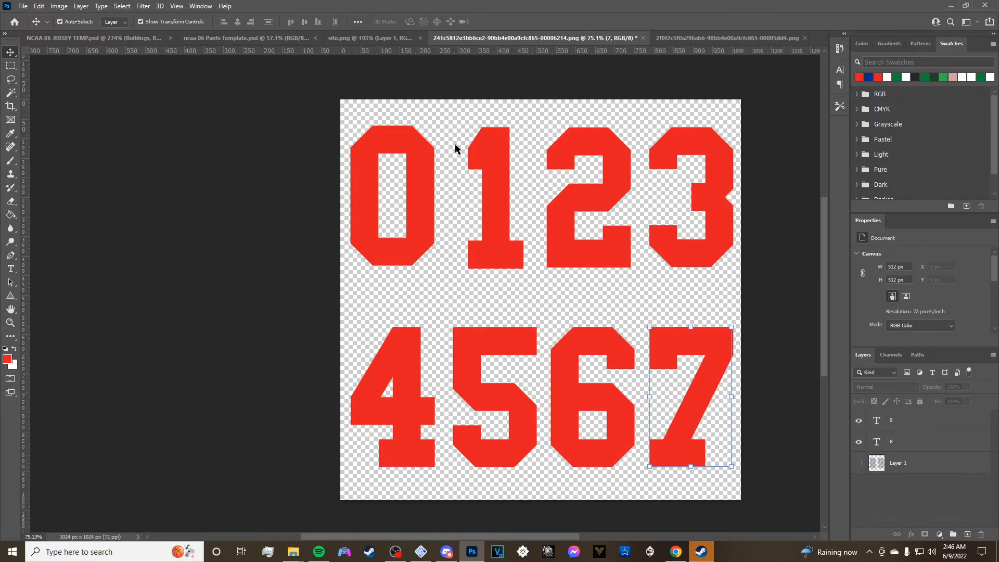
left_click(781, 364)
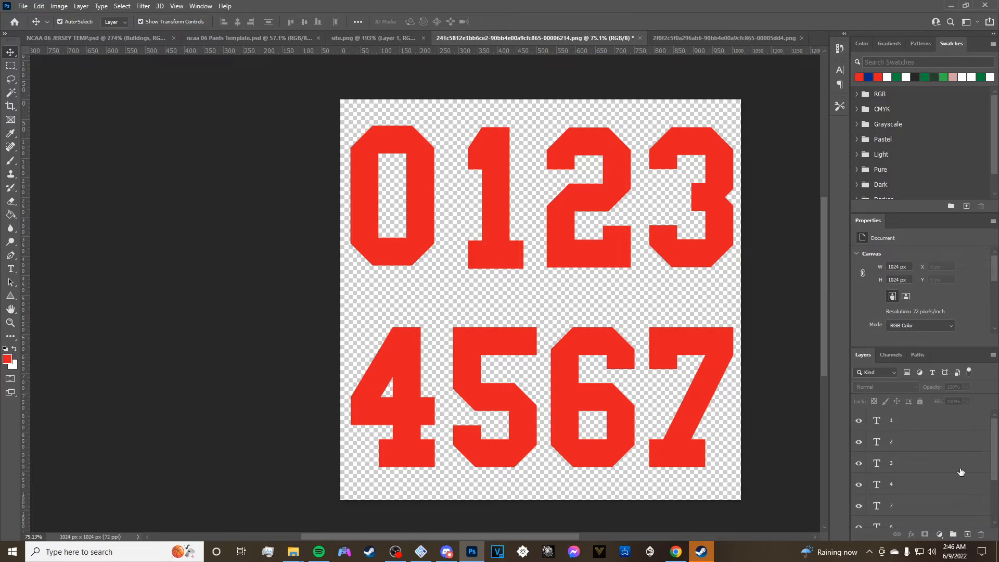
Rasterize all eight digit text layers, 0 through 7, together.
scroll(948, 421, "down", 1)
scroll(897, 439, "up", 1)
left_click(908, 424)
left_click(908, 445, "shift")
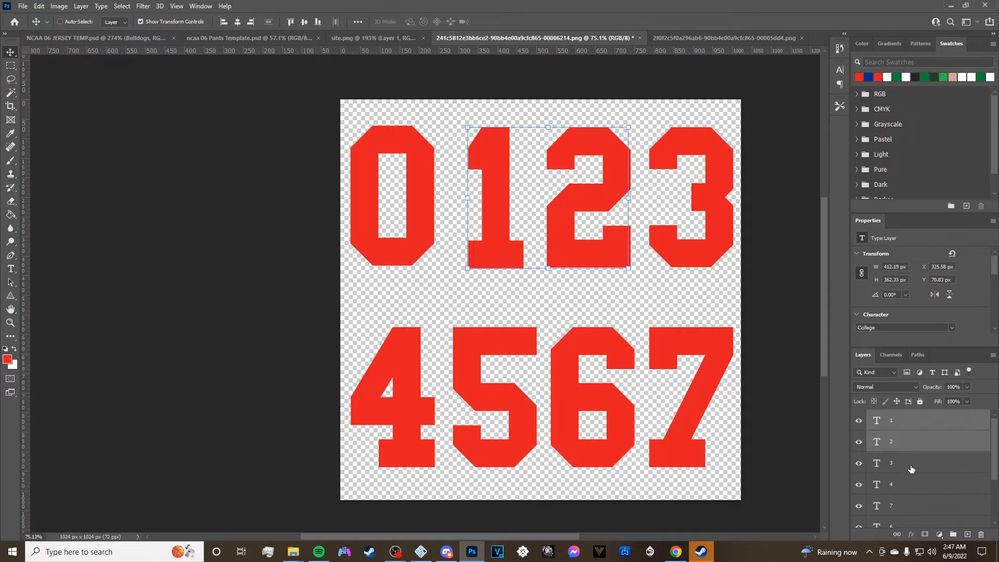
left_click(911, 468, "shift")
left_click(911, 485, "shift")
scroll(908, 482, "down", 3)
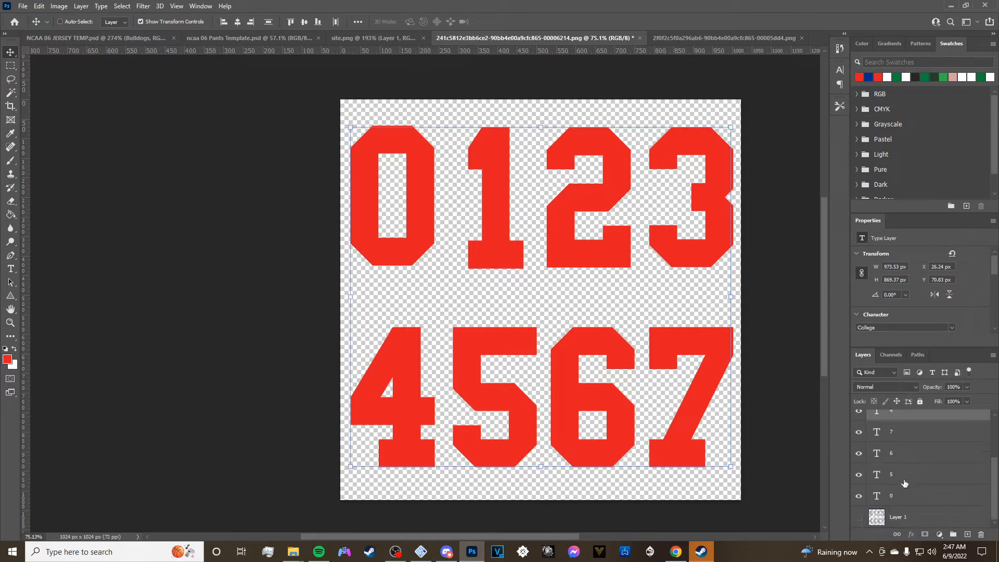
left_click(905, 497, "ctrl")
left_click(905, 468, "ctrl")
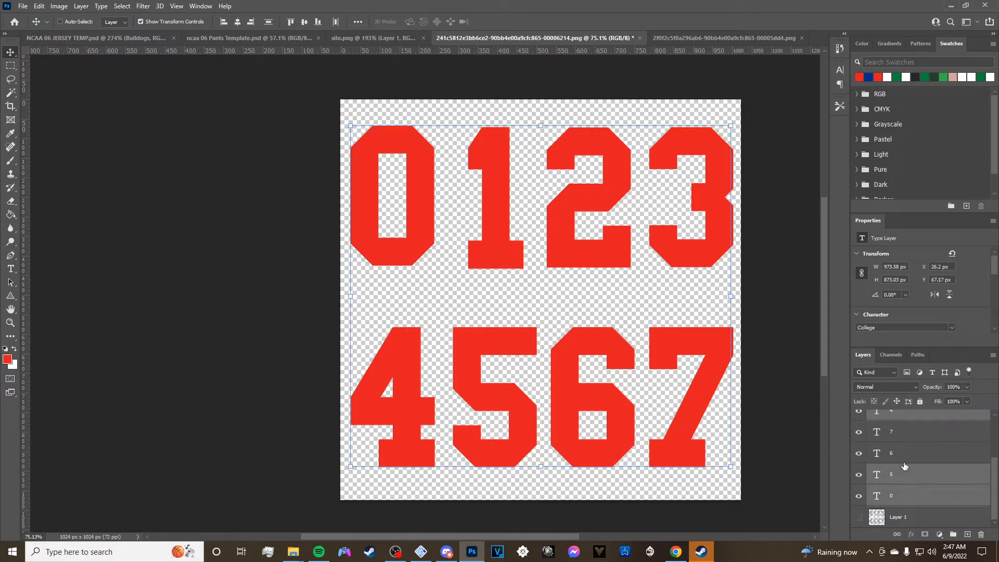
left_click(905, 458, "ctrl")
left_click(906, 438, "ctrl")
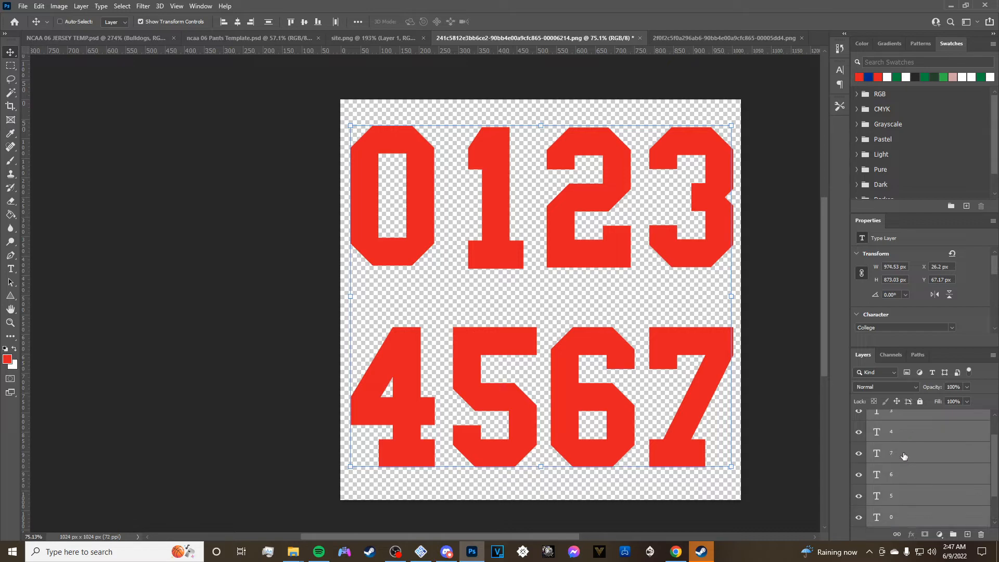
right_click(916, 446)
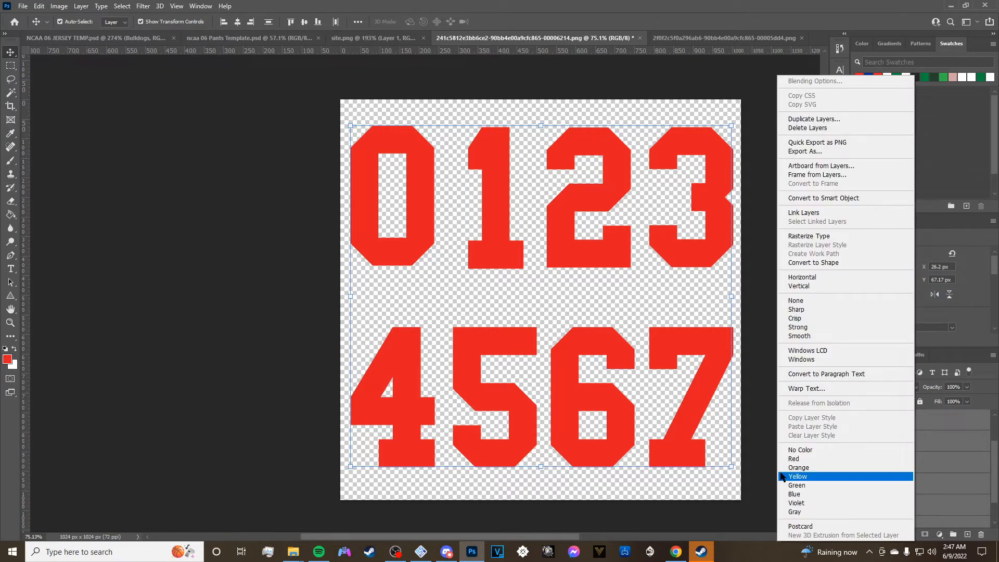
left_click(811, 237)
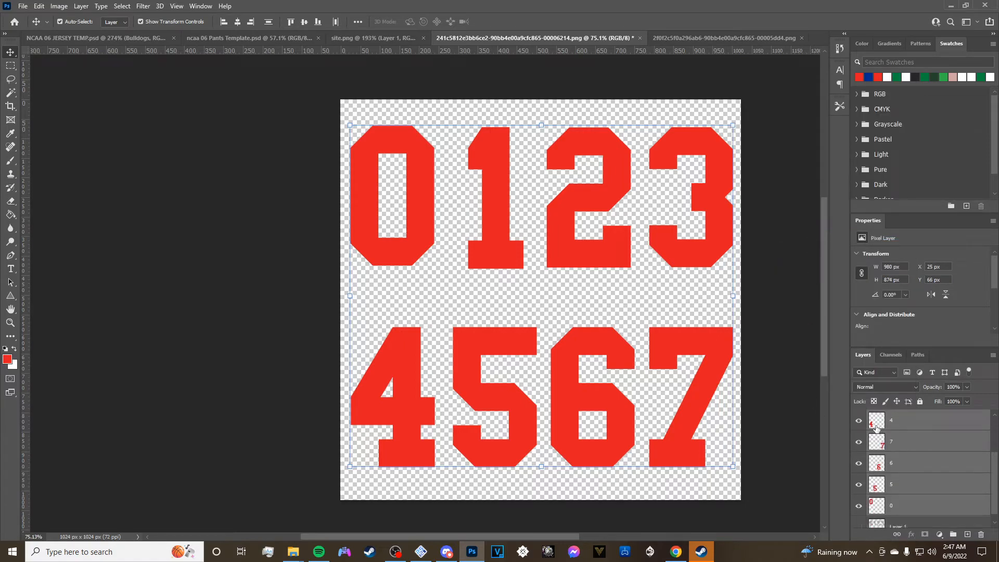
Merge the rasterized 0 to 7 digit layers into a single layer, leaving Layer 1 separate.
scroll(872, 433, "down", 1)
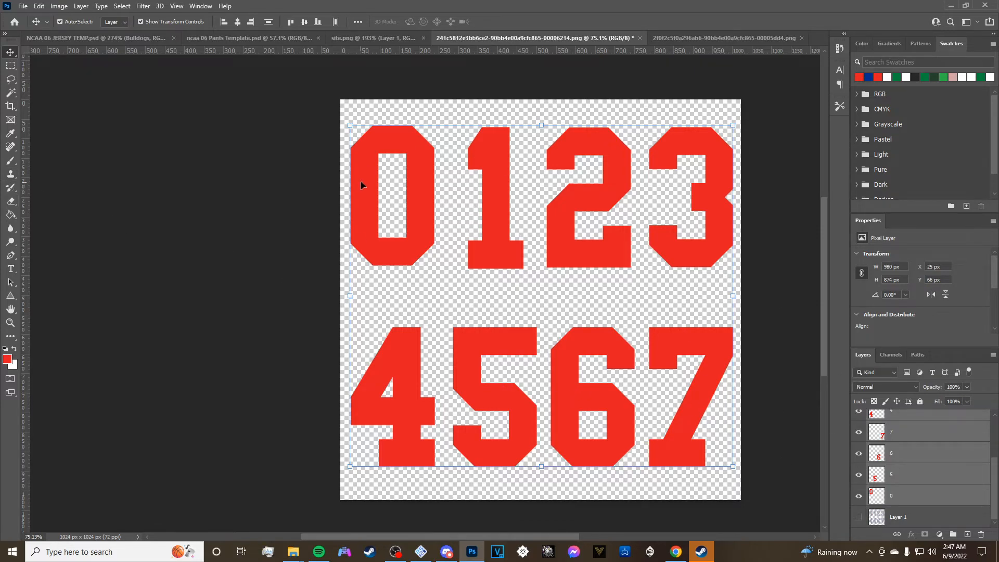
scroll(916, 494, "up", 4)
right_click(915, 489)
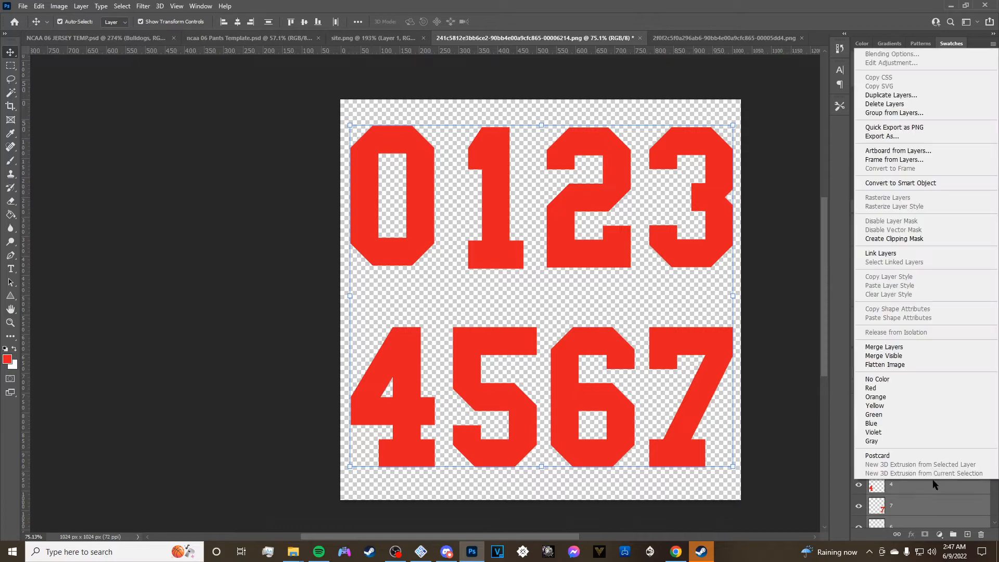
left_click(885, 346)
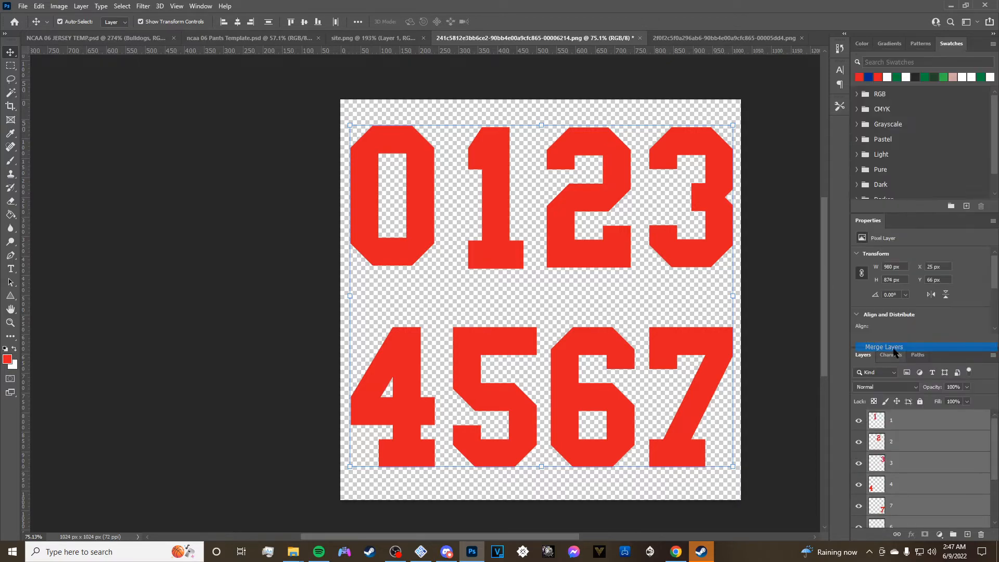
Apply a white (ffffff) Color Overlay to the merged 0 to 7 digit layer.
right_click(901, 419)
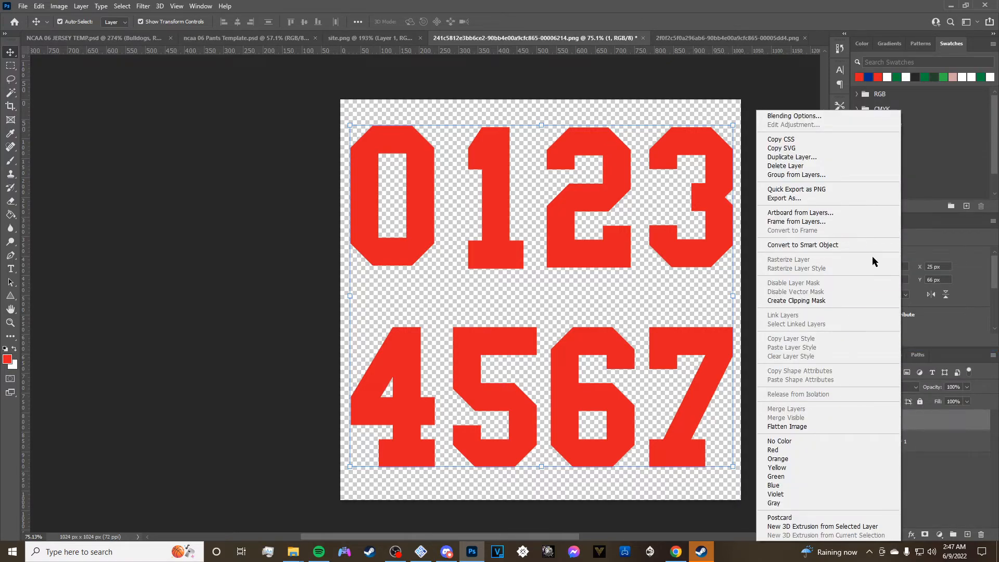
left_click(796, 118)
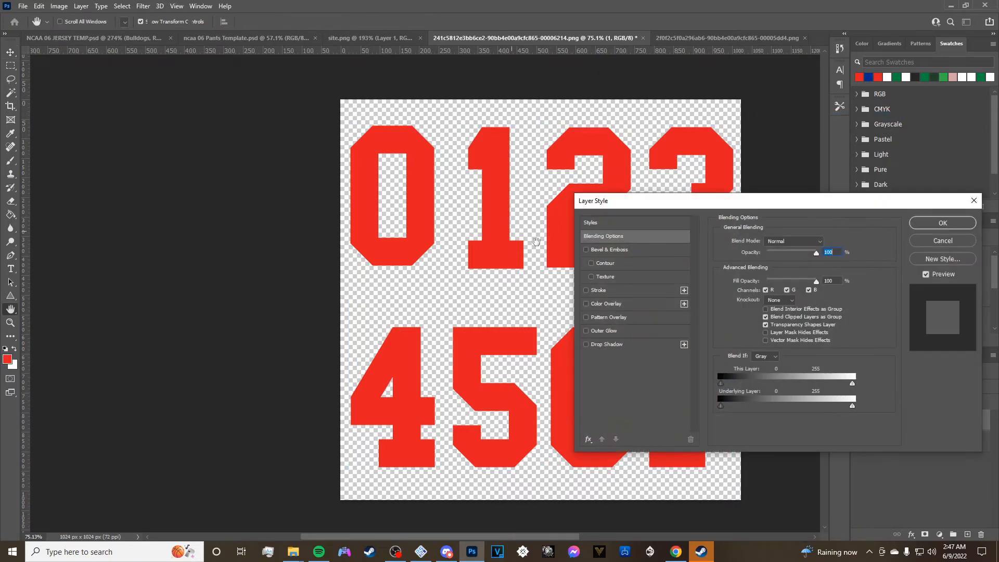
left_click(607, 304)
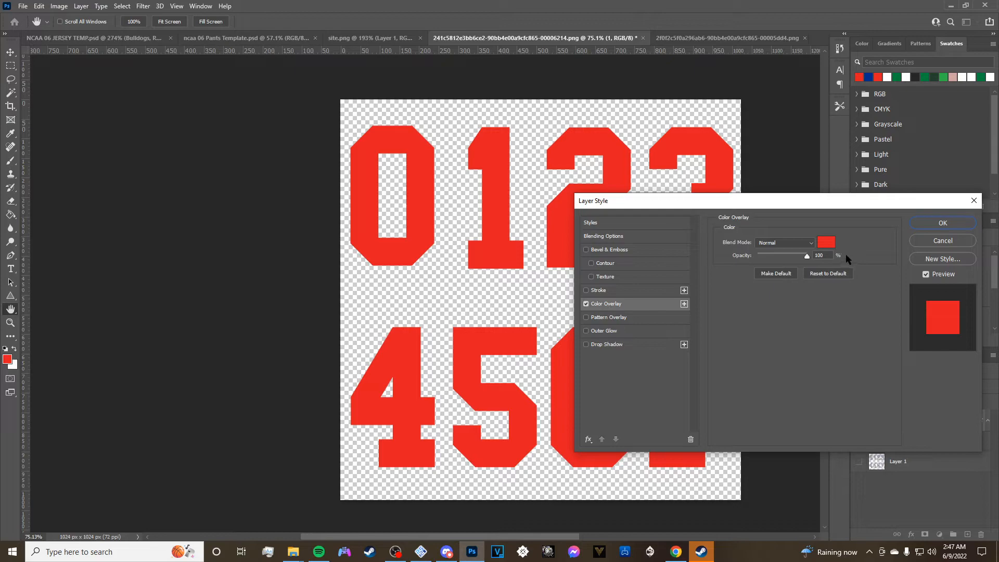
left_click(831, 245)
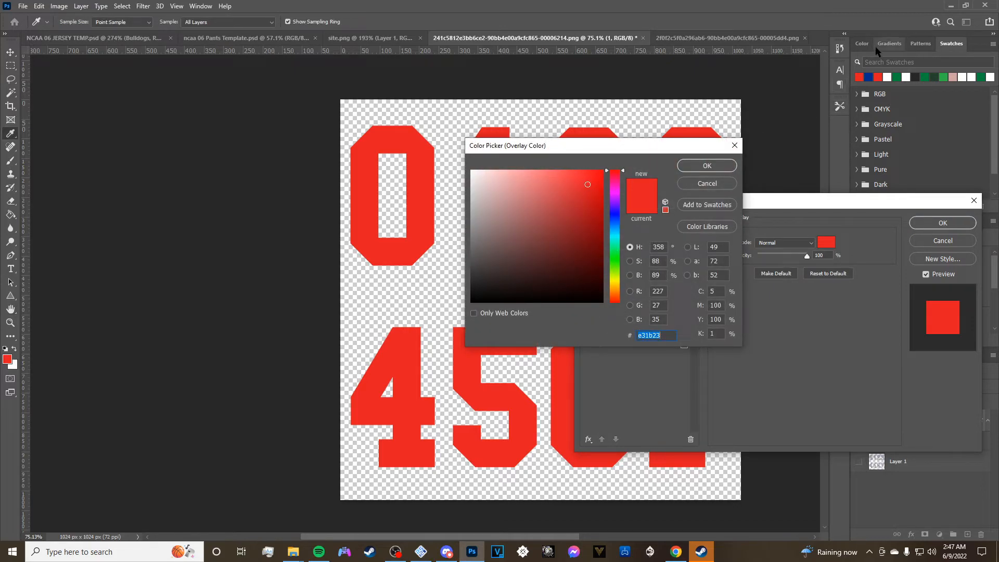
left_click(887, 77)
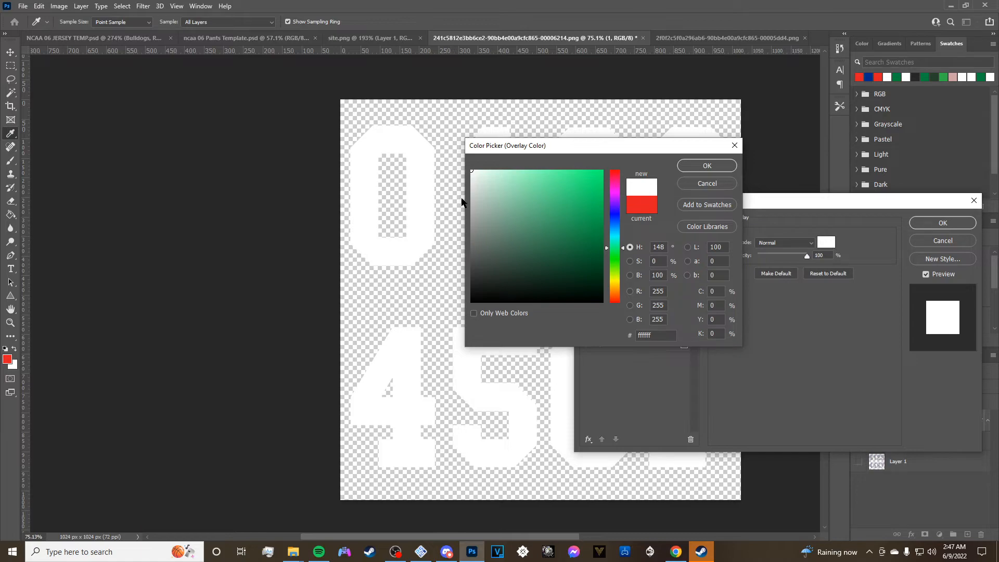
left_click_drag(473, 173, 461, 170)
left_click(689, 167)
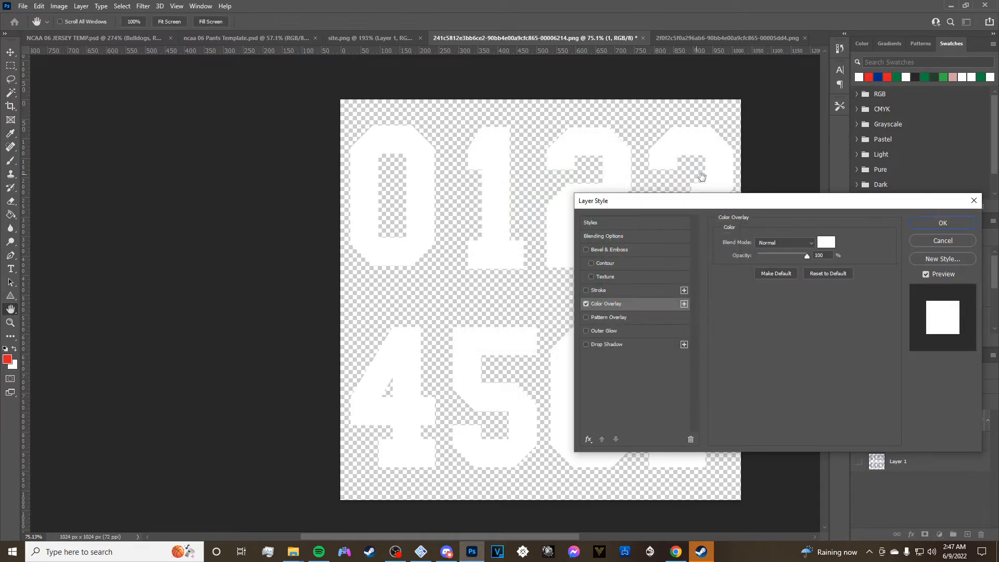
left_click(943, 224)
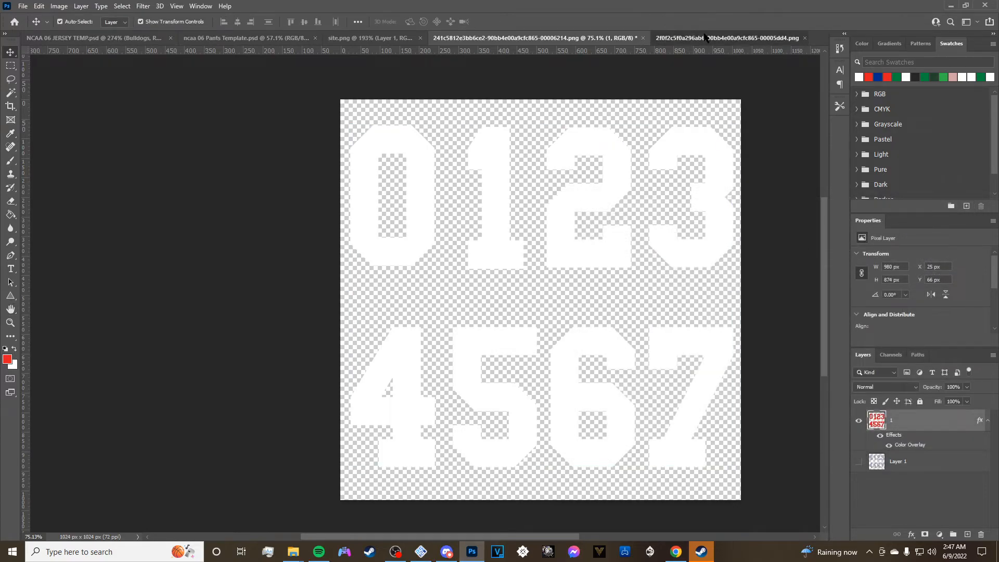
In the 8 and 9 texture document, rasterize the two digit text layers and merge them into one layer.
left_click(672, 38)
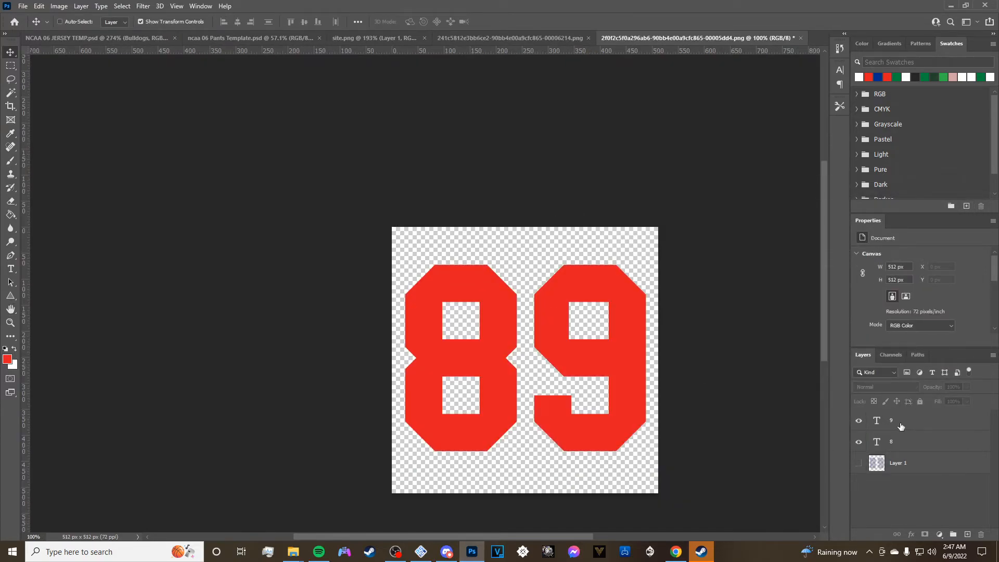
left_click(889, 426)
left_click(907, 442, "shift")
right_click(906, 442)
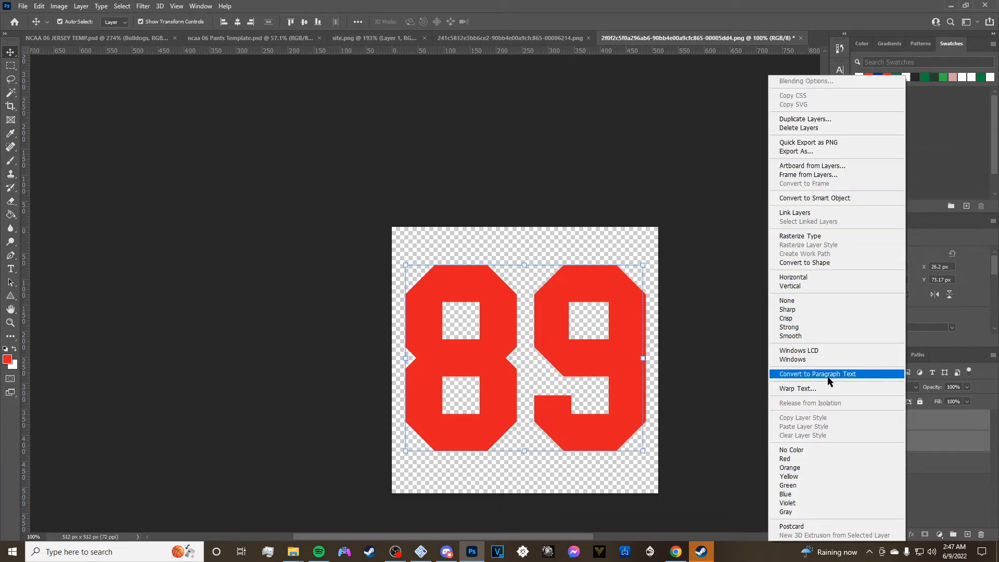
left_click(826, 234)
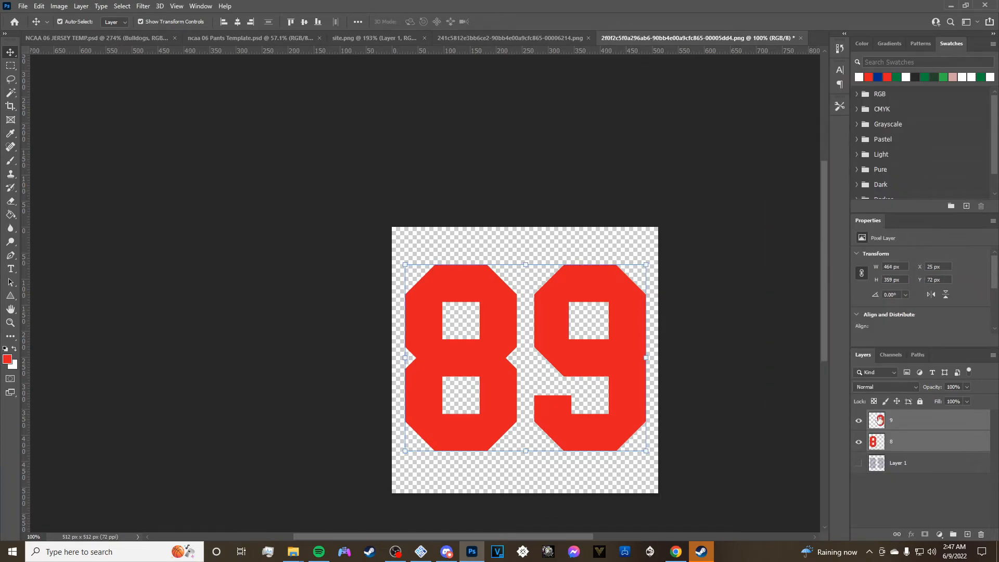
right_click(924, 420)
left_click(795, 410)
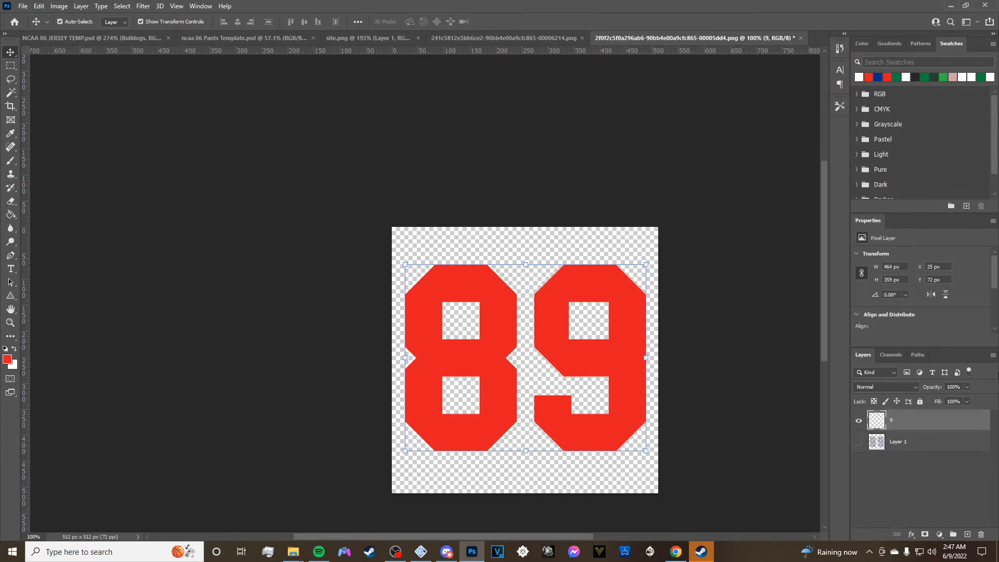
Apply a white Color Overlay at 100% opacity to the merged 8 and 9 layer.
right_click(906, 425)
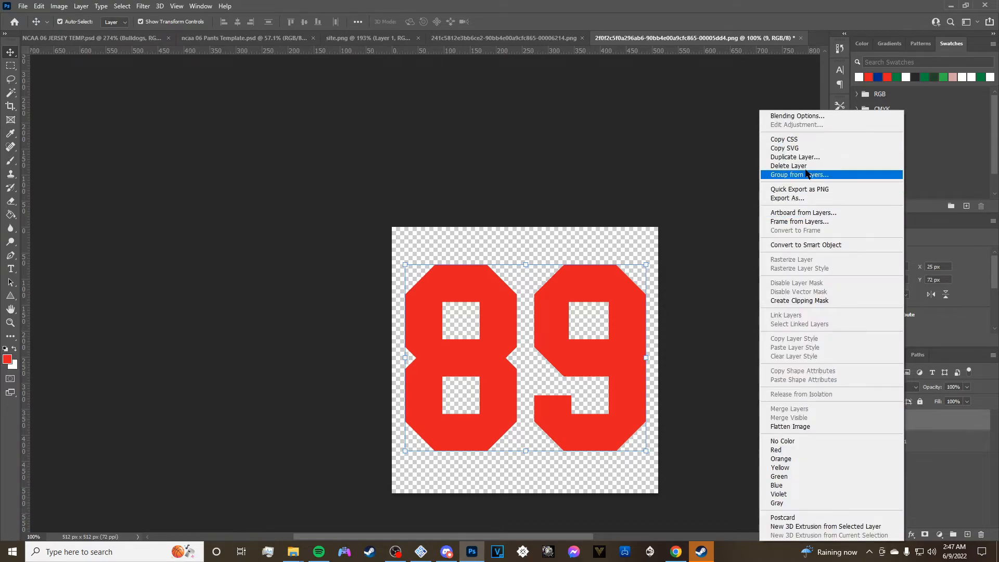
left_click(799, 118)
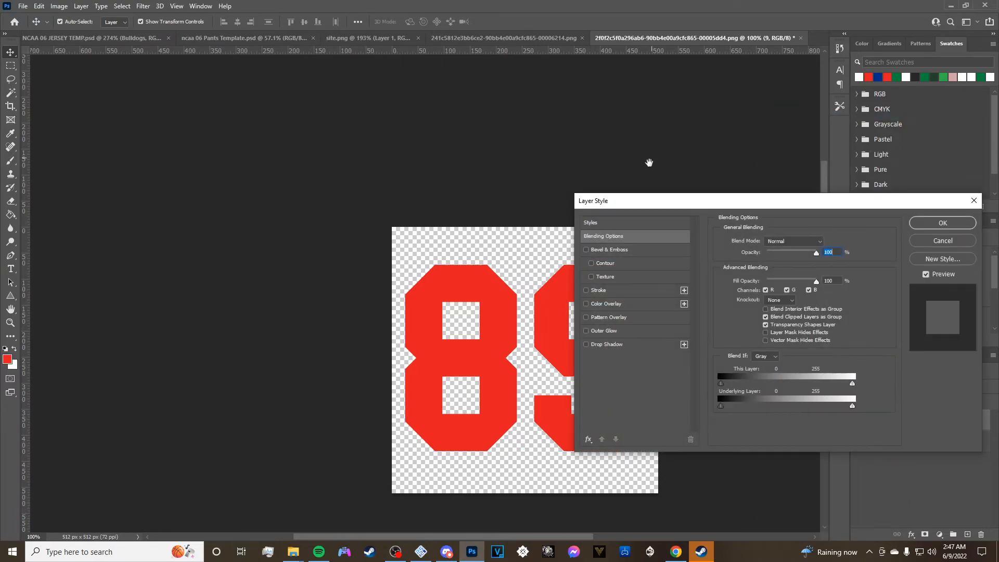
left_click(616, 303)
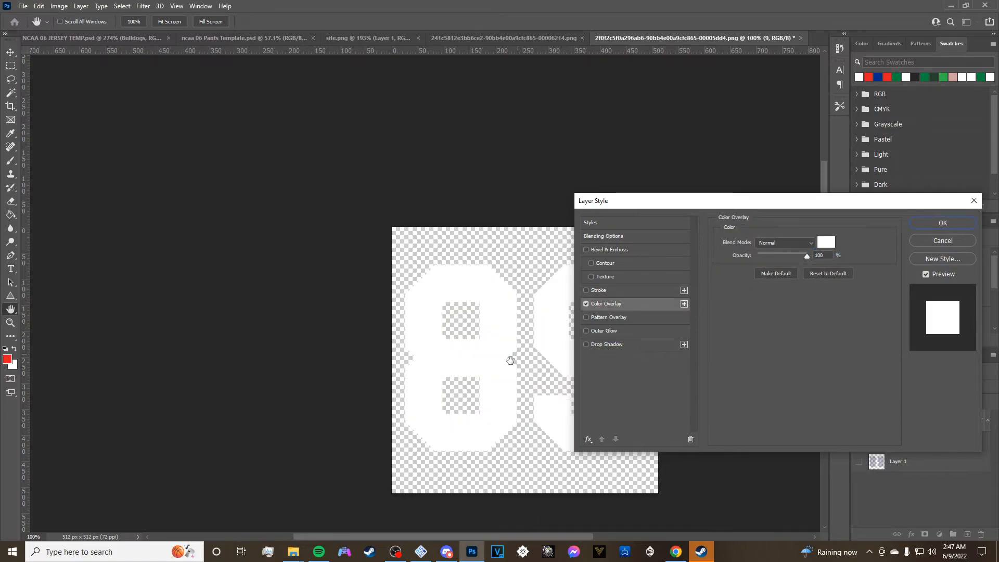
left_click(942, 223)
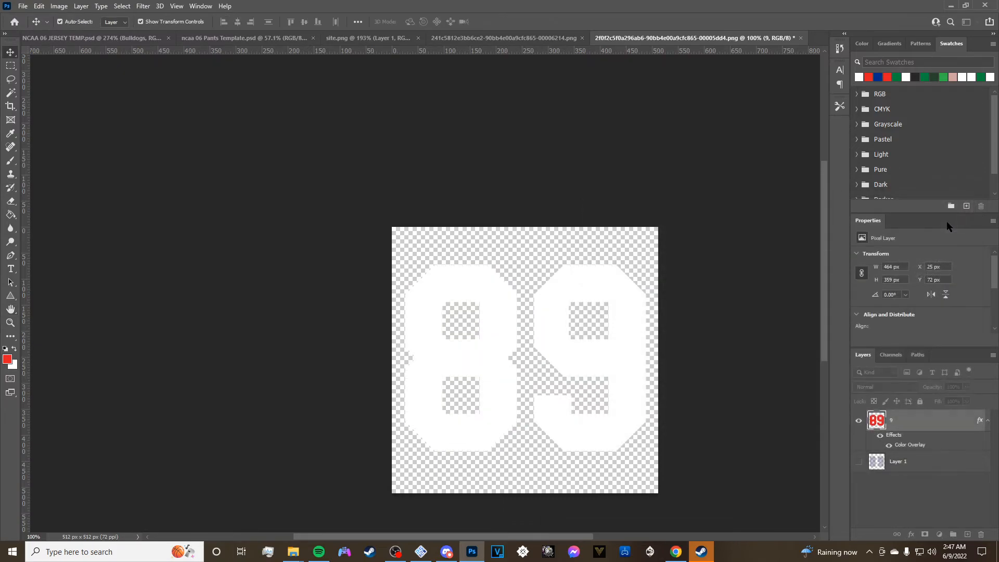
Back in the 0 to 7 document, add an outside Stroke to the merged digit layer and color it red (e31b23).
left_click(485, 37)
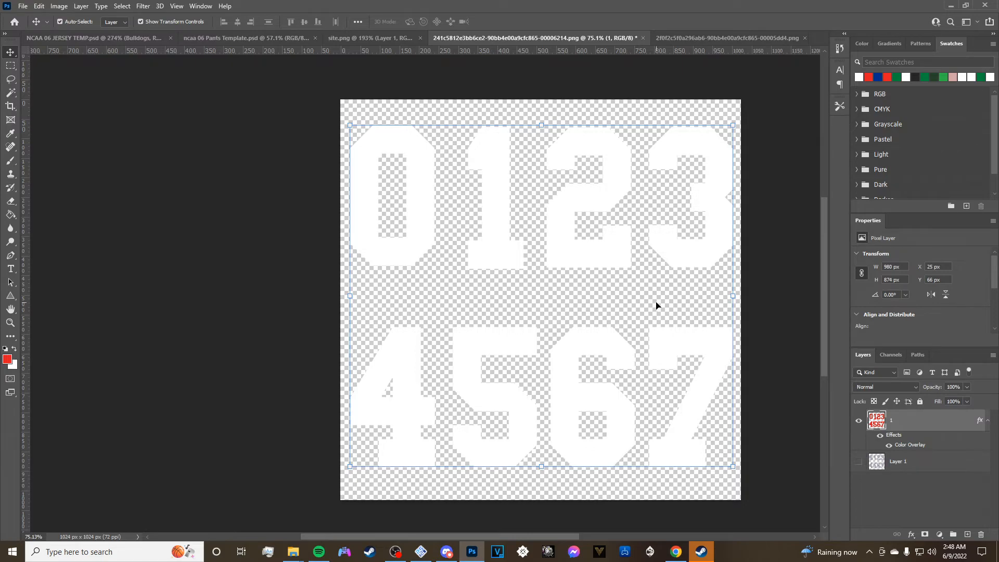
left_click(937, 480)
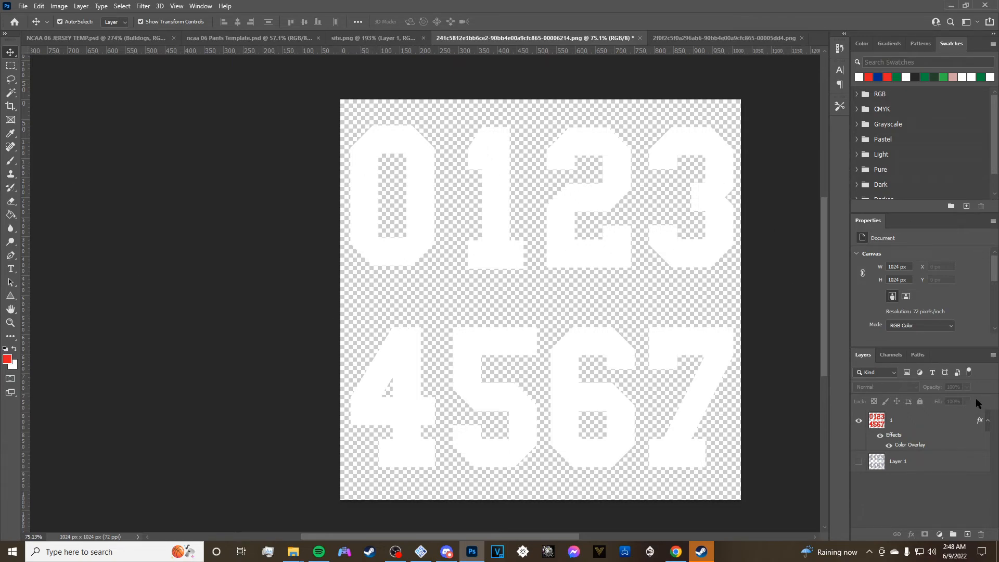
right_click(900, 427)
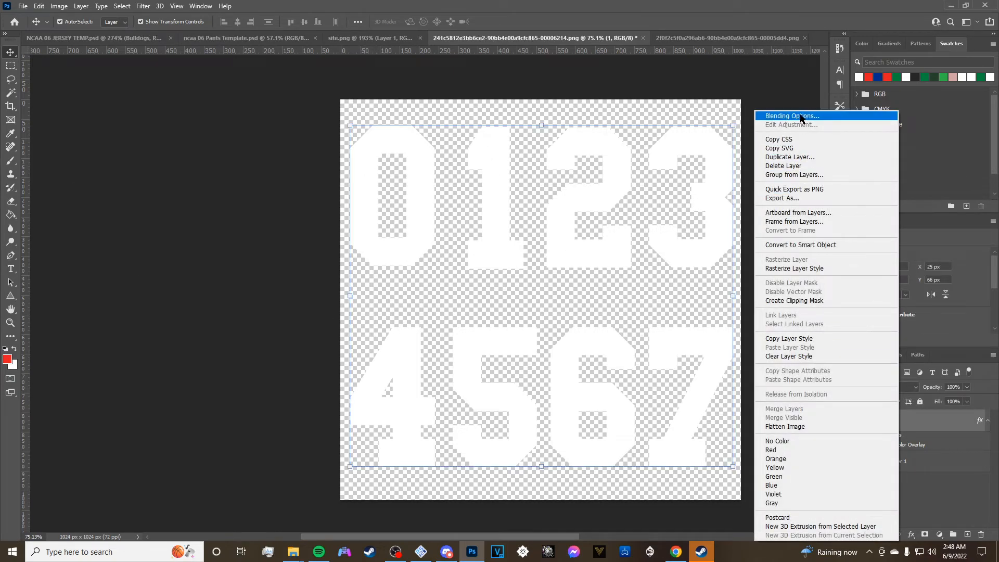
left_click(982, 165)
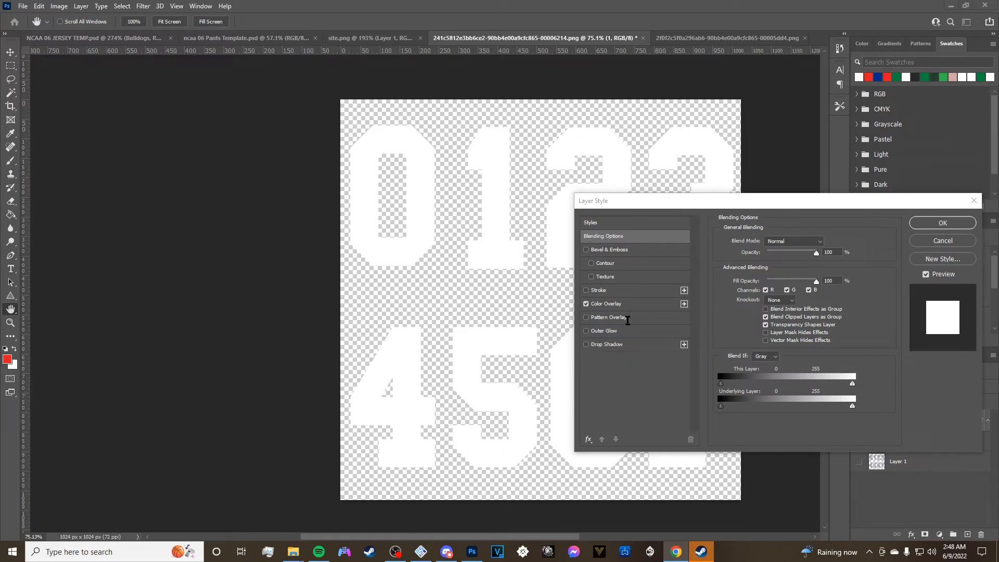
left_click(596, 292)
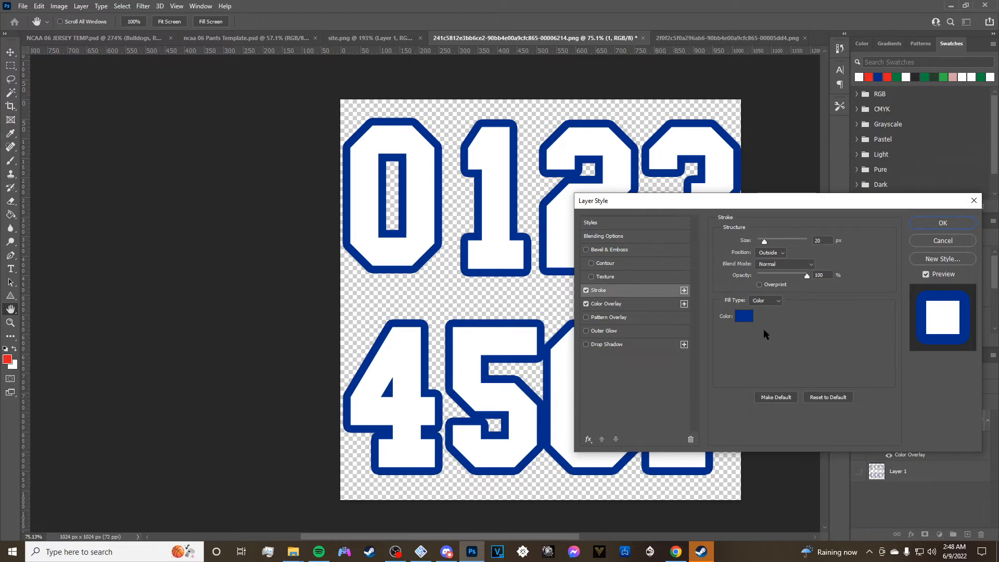
left_click_drag(797, 197, 570, 186)
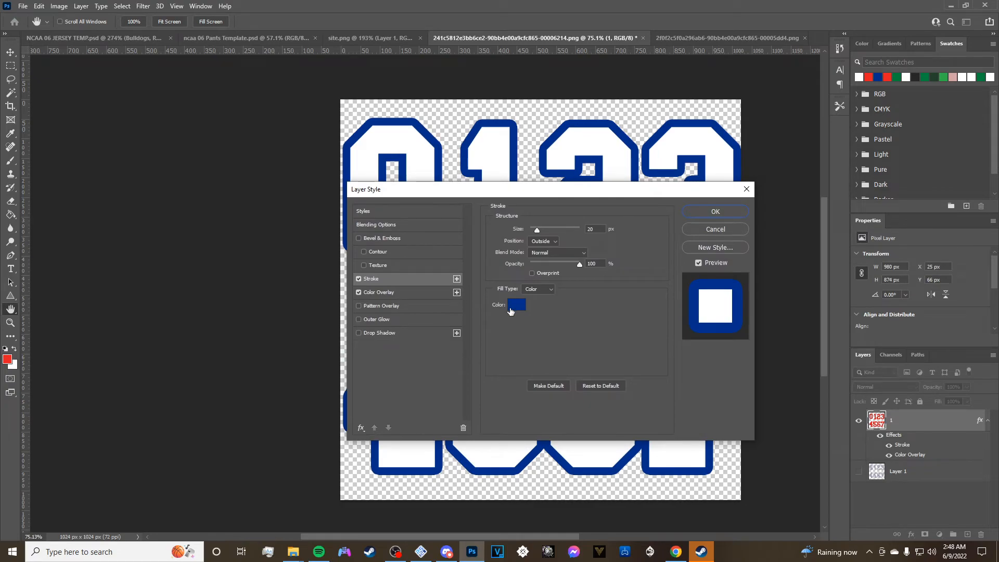
left_click(511, 310)
left_click(9, 358)
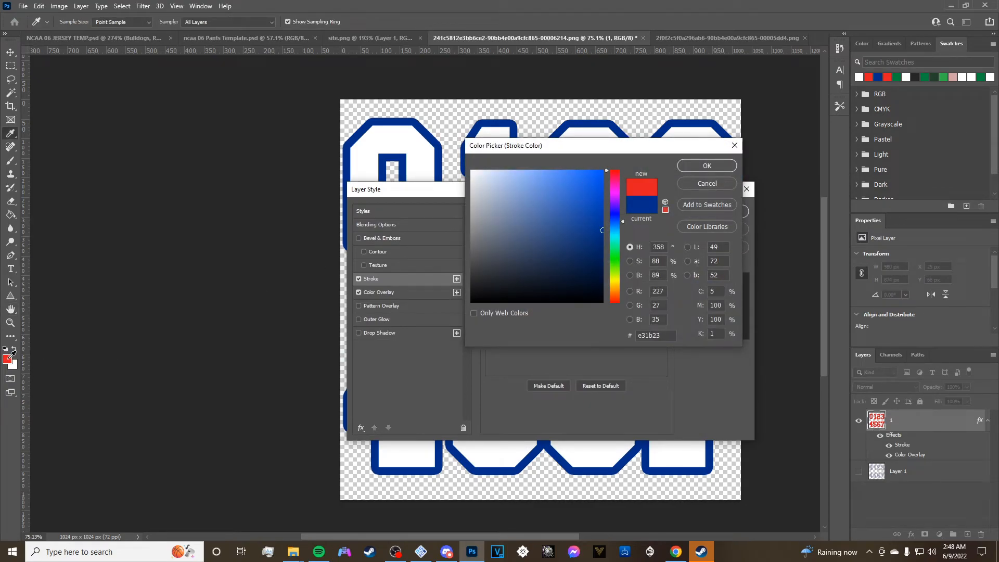
left_click(708, 166)
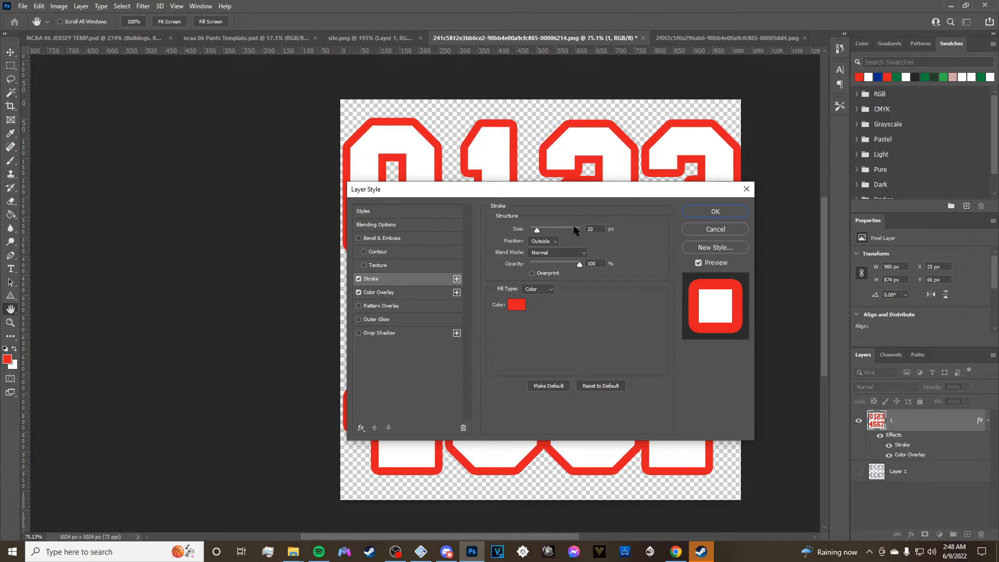
Set the 0 to 7 digit layer's red outside Stroke size to 7 px and apply the layer style.
double_click(590, 228)
type("5")
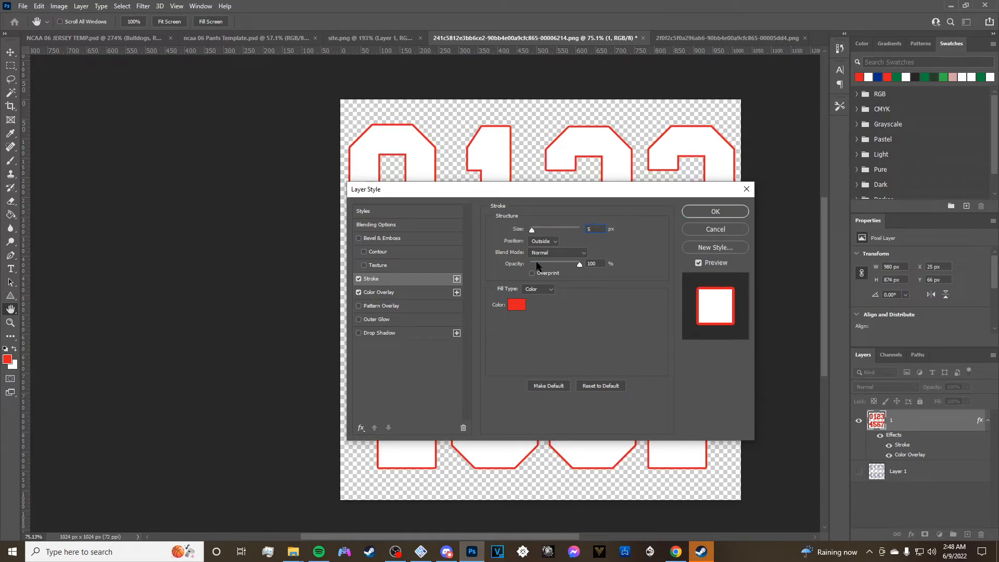
left_click(541, 238)
left_click(543, 253)
double_click(590, 230)
type("7")
left_click_drag(614, 192, 592, 143)
left_click(668, 163)
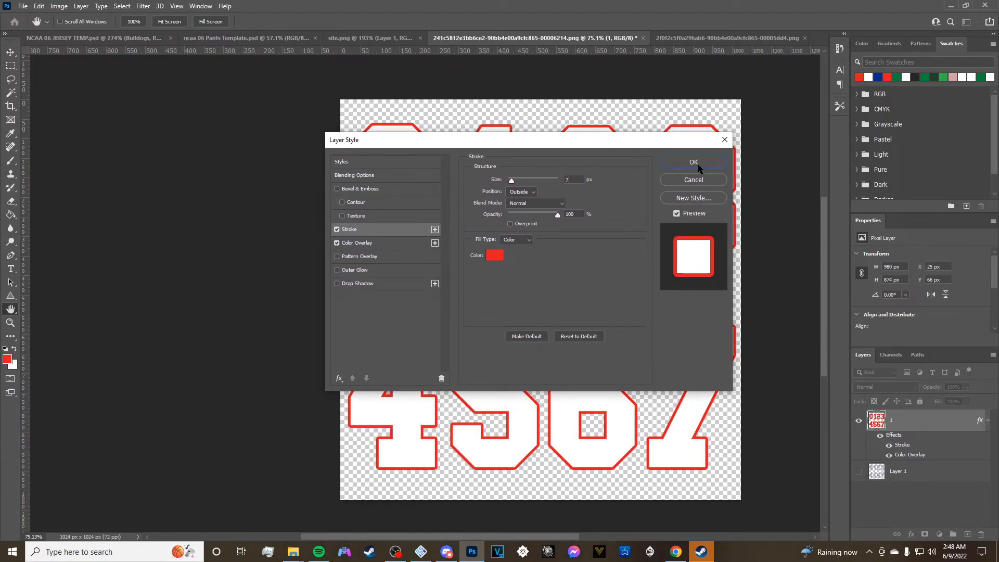
In the 8 and 9 document, add a 7 px outside Stroke in red (e31b23) to the merged digit layer.
left_click(710, 41)
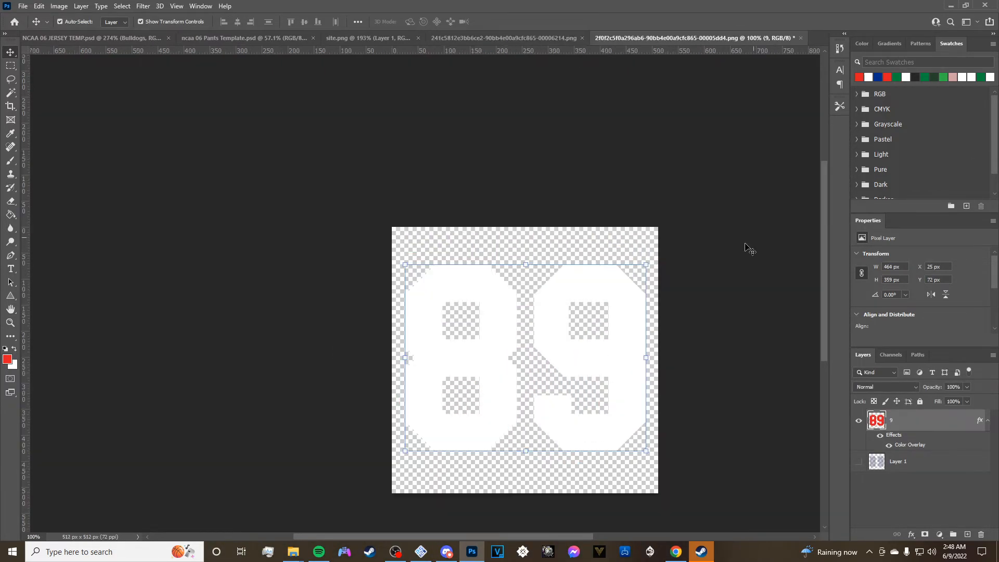
right_click(893, 426)
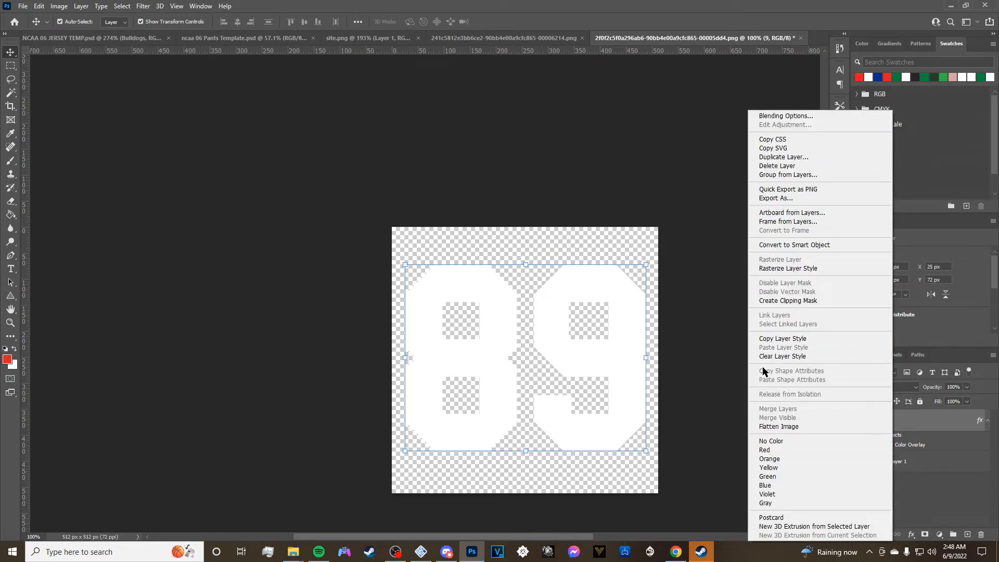
left_click(807, 119)
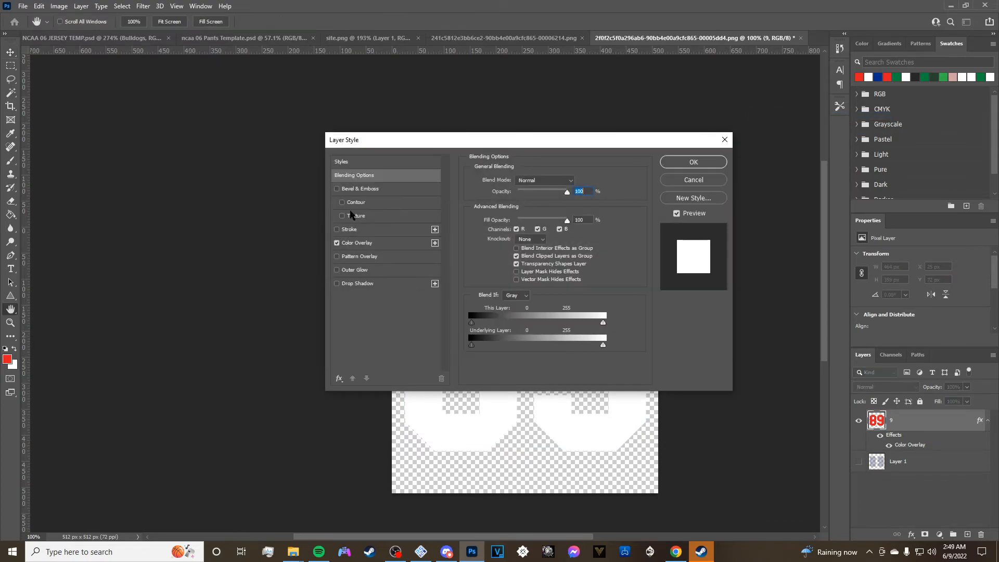
left_click(366, 230)
left_click(572, 179)
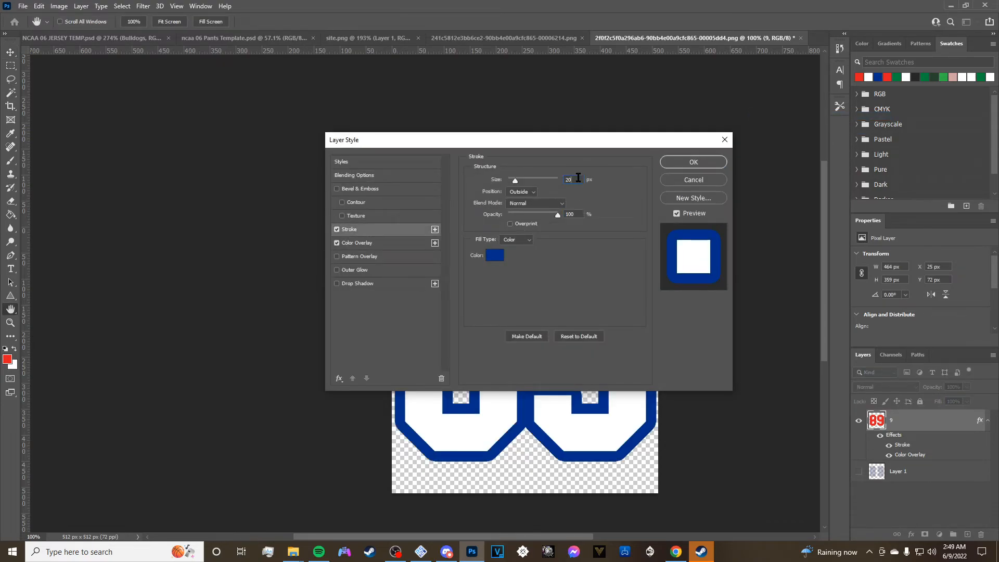
type("7")
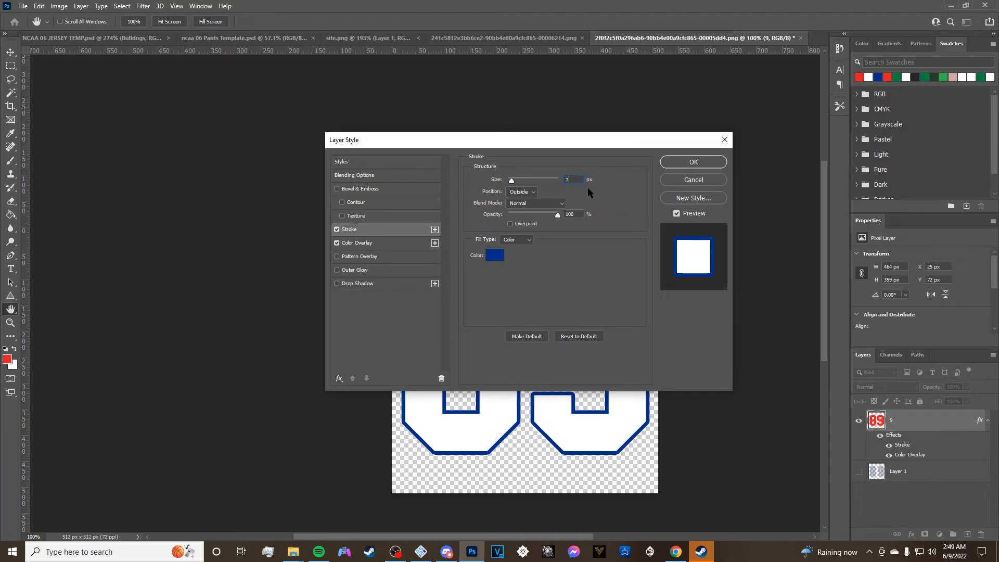
left_click(497, 254)
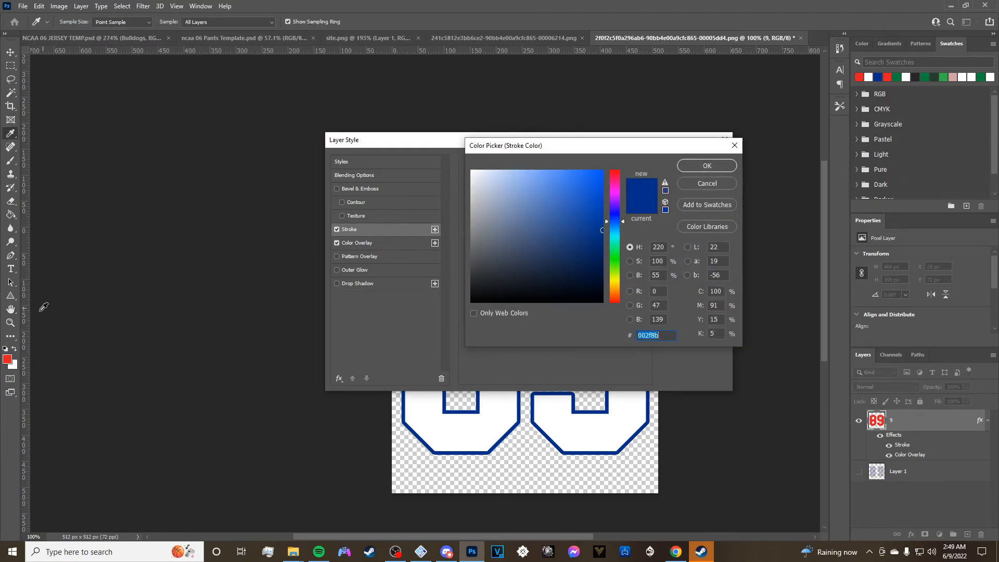
left_click(8, 359)
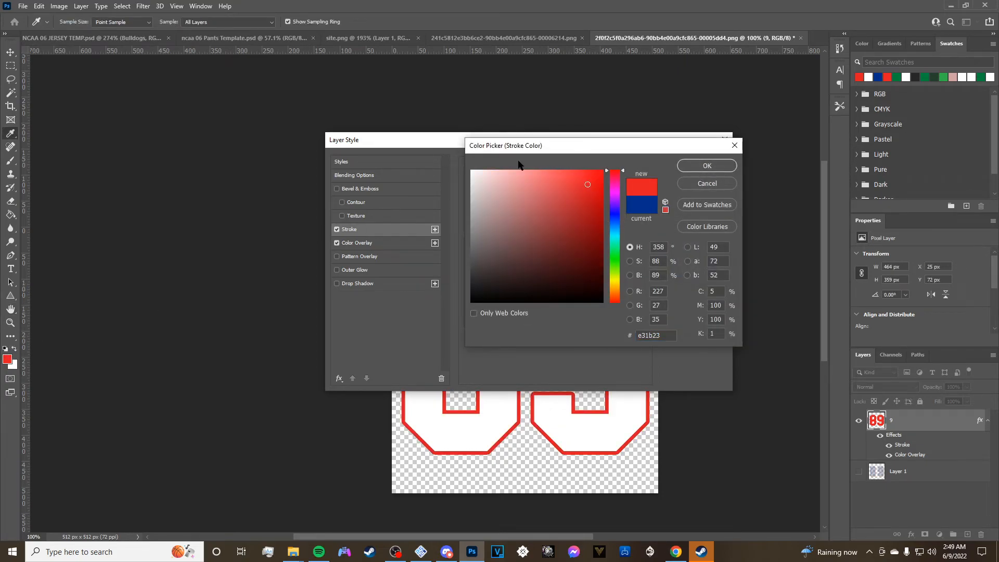
left_click(709, 165)
left_click(694, 162)
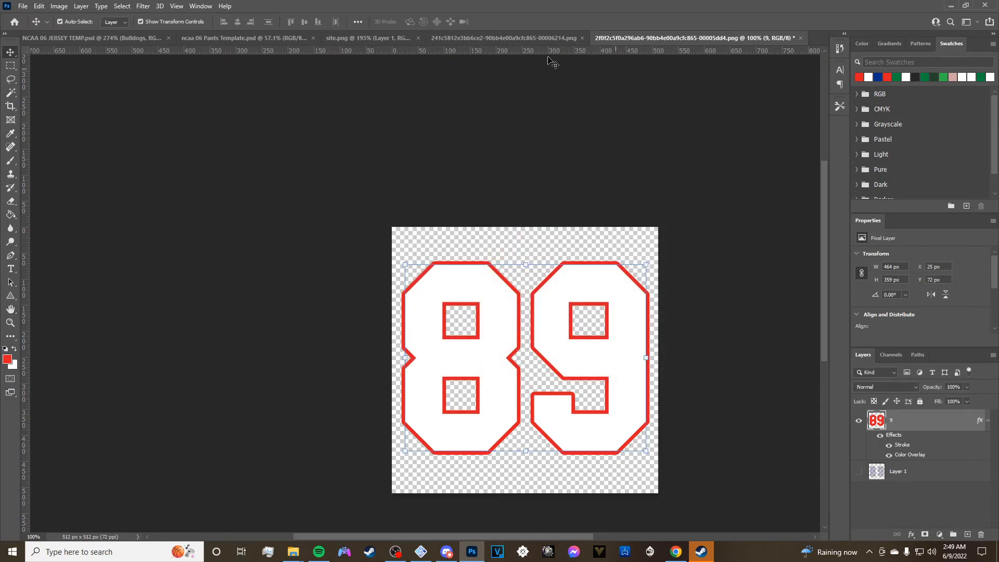
Compare the outlined digits in the 0 to 7 and the 8 and 9 texture documents.
left_click(551, 38)
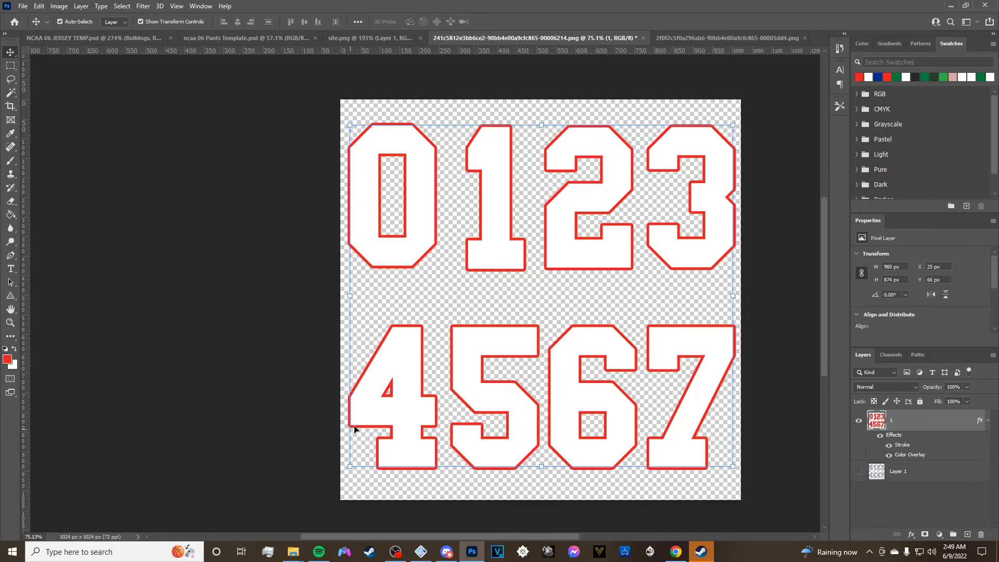
left_click(702, 37)
left_click(561, 40)
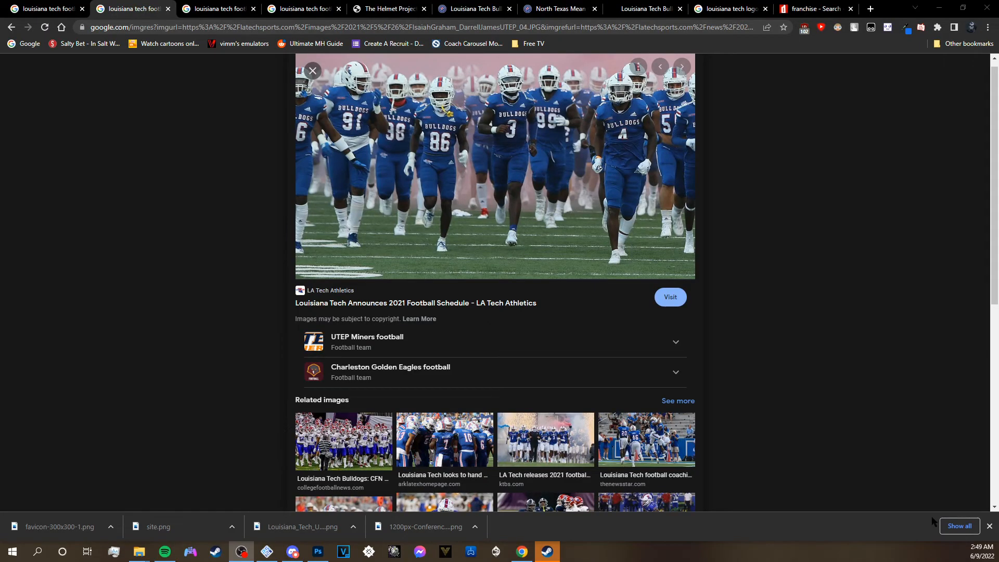
Rename 1-7.png in the Blue Jersey folder to match the dumped red-outlined 0 to 7 texture, 4144e922c2c4d713-da493adbd1106afe-00006214.
mouse_move(139, 550)
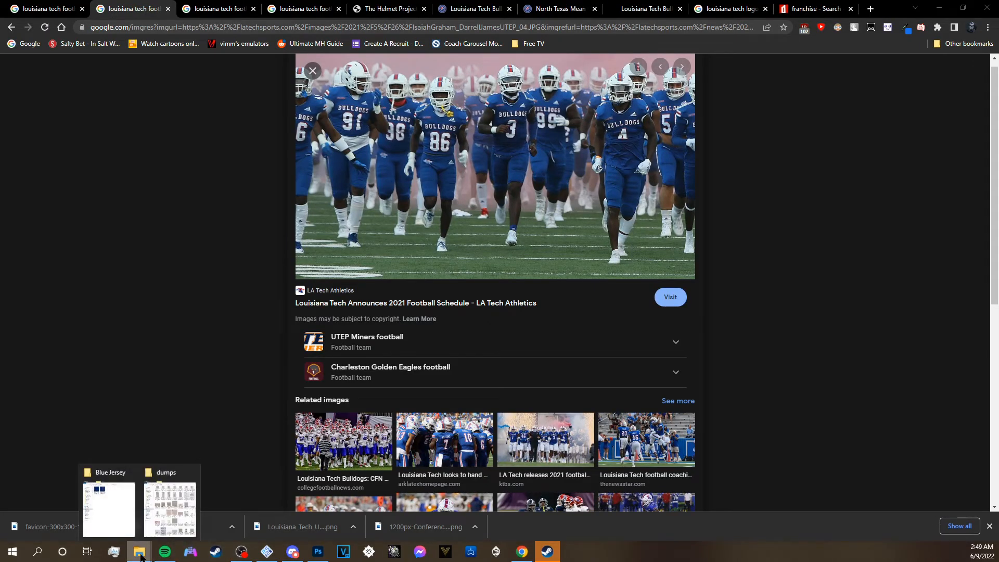
left_click(145, 532)
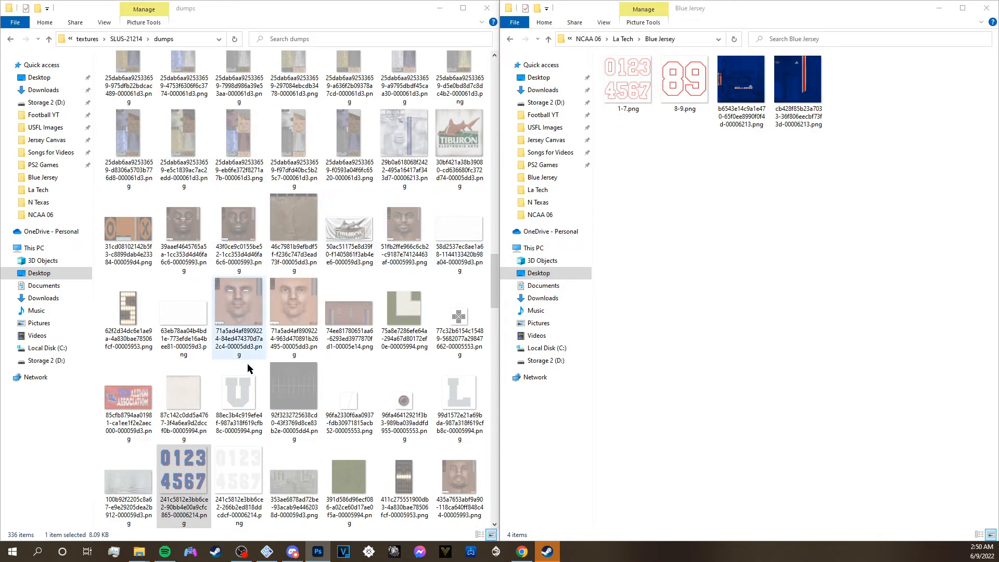
scroll(322, 310, "down", 6)
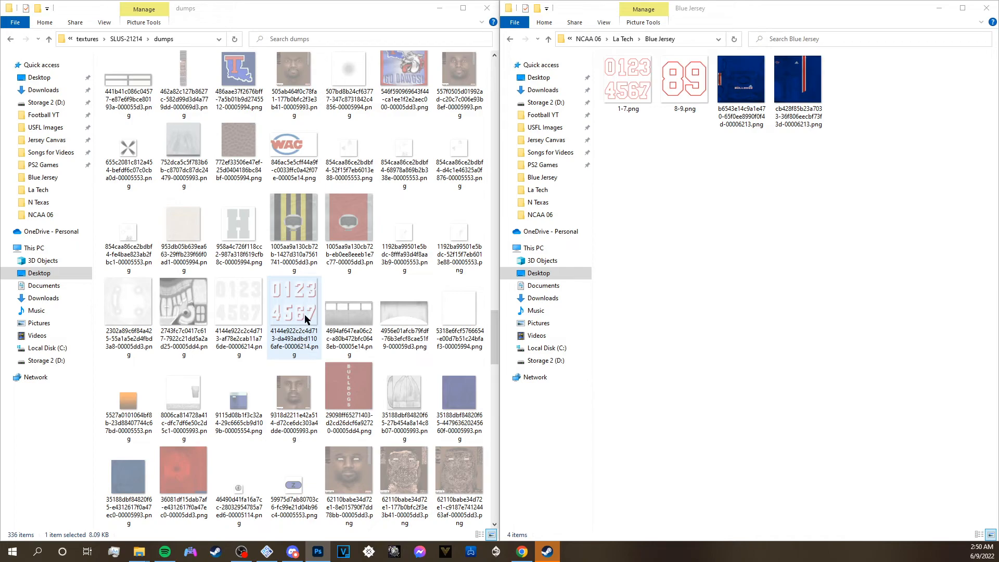
left_click(300, 340)
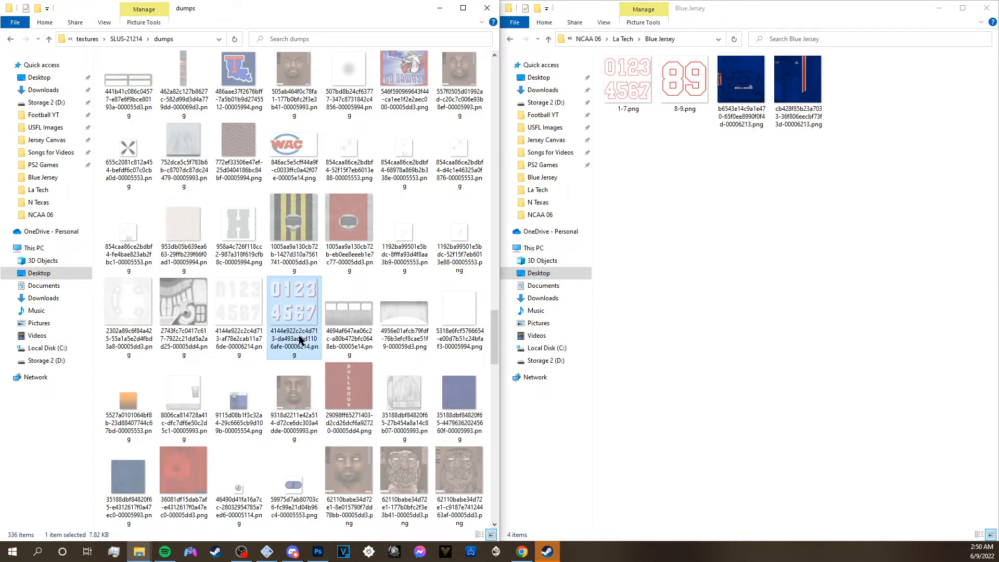
left_click(300, 339)
right_click(301, 338)
left_click(322, 372)
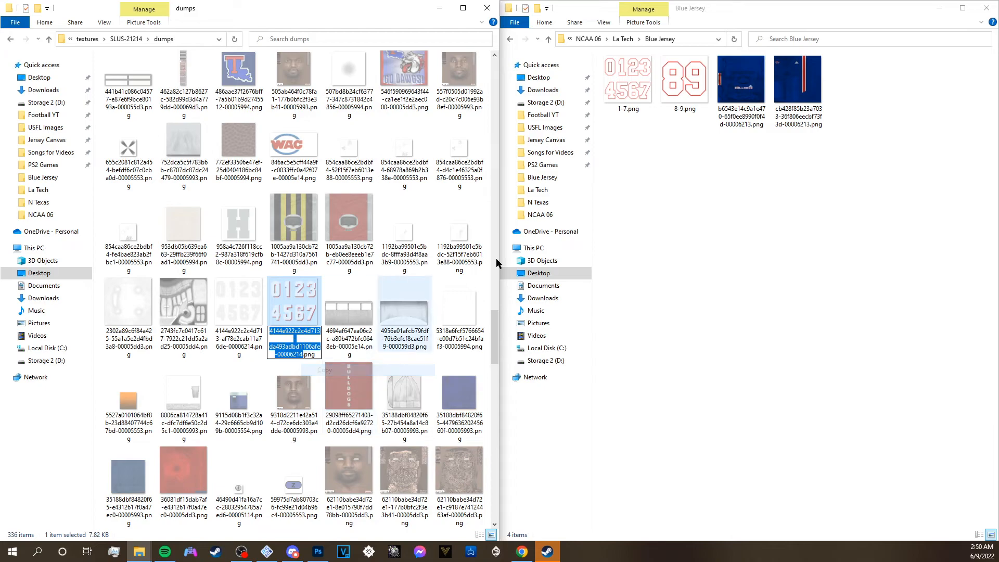
left_click(627, 104)
left_click(627, 112)
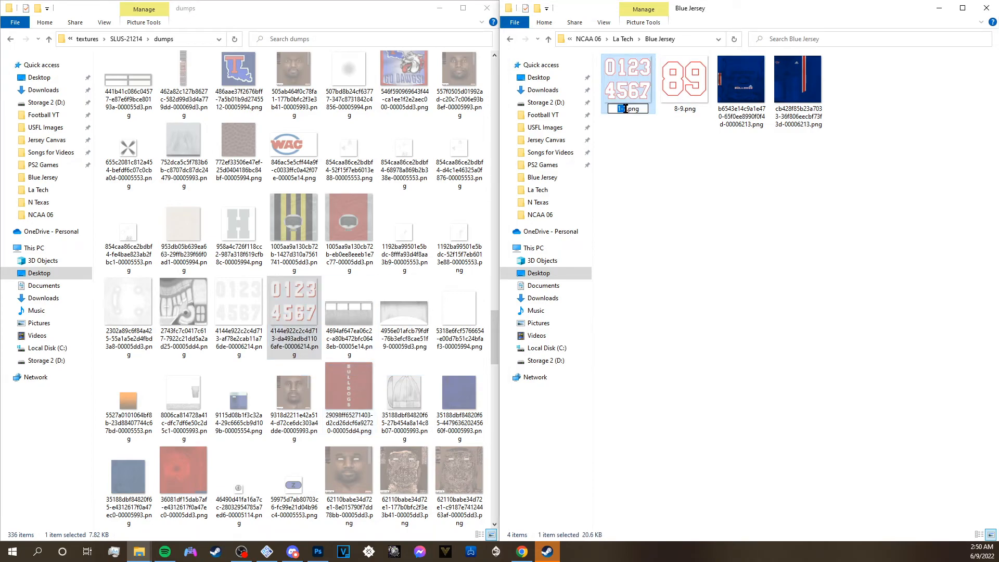
right_click(624, 105)
left_click(651, 154)
left_click(715, 186)
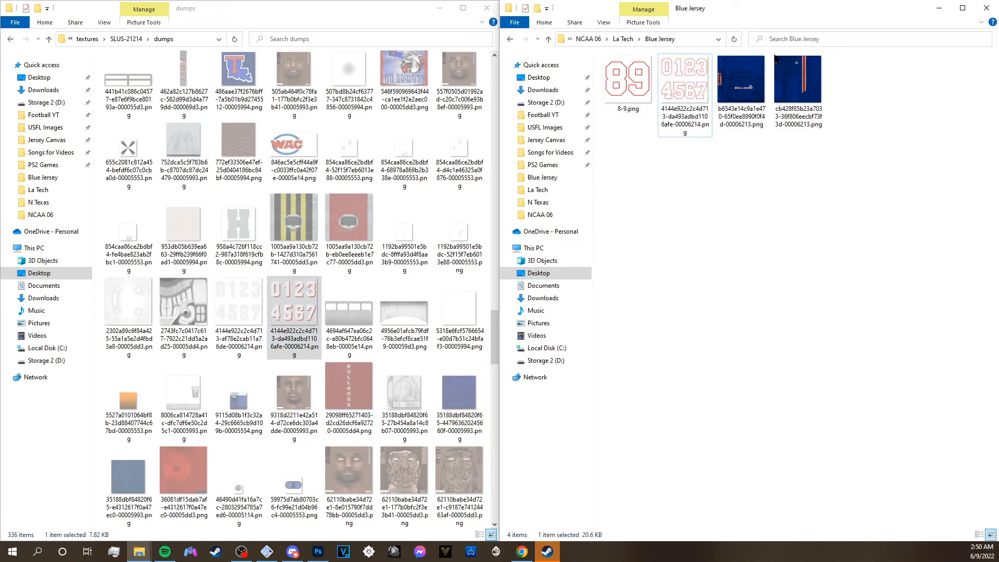
Find the dumped red-outlined 8 and 9 number texture in the dumps folder and copy its file name.
scroll(344, 317, "down", 10)
scroll(335, 317, "down", 6)
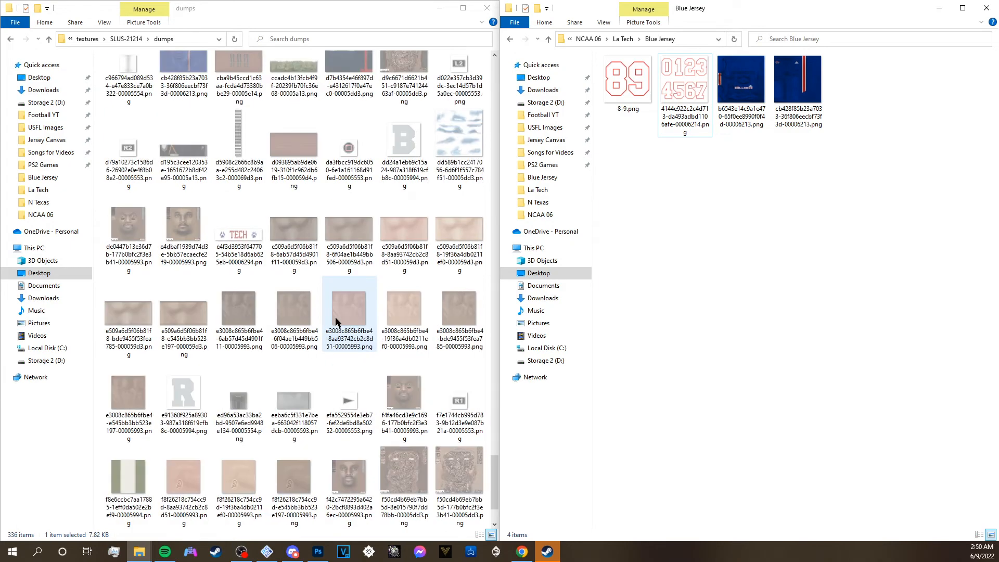
scroll(334, 317, "up", 7)
scroll(332, 318, "up", 6)
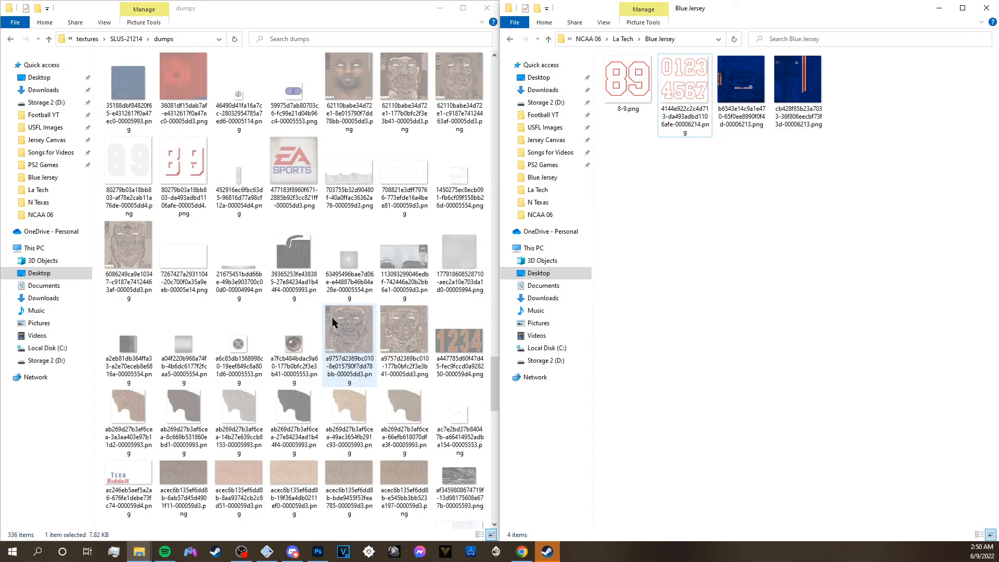
scroll(331, 320, "down", 2)
left_click(193, 276)
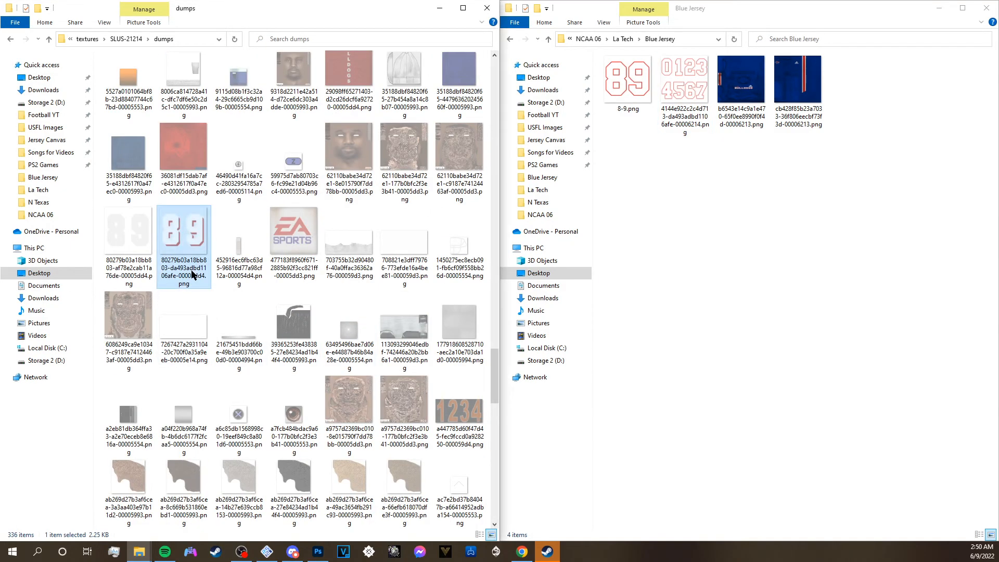
left_click(193, 275)
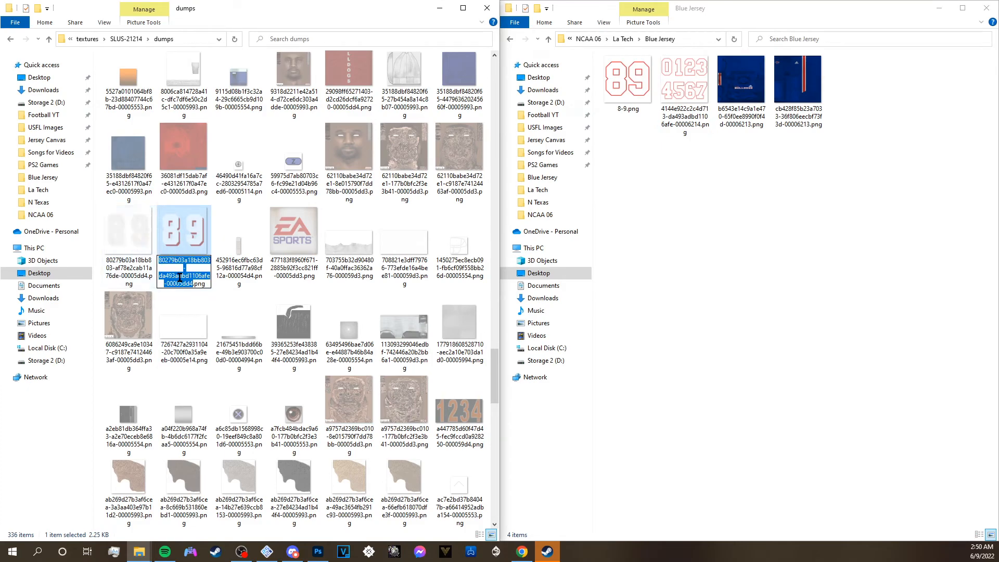
right_click(180, 279)
left_click(208, 320)
Rename the 0 to 7 texture in the Blue Jersey folder as 80279b03a18bb803-da493adbd1106afe-00005dd4.
left_click(671, 125)
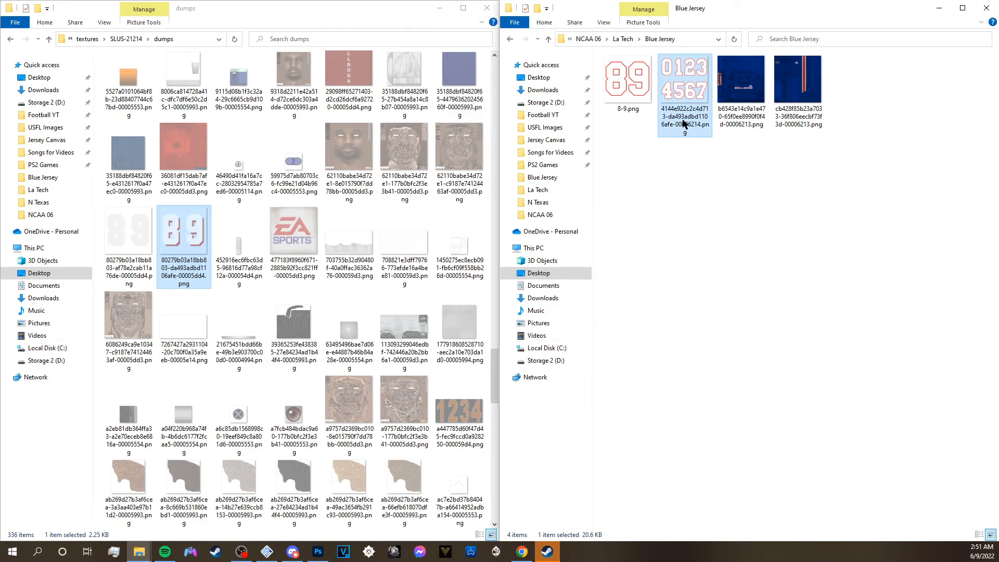
right_click(683, 120)
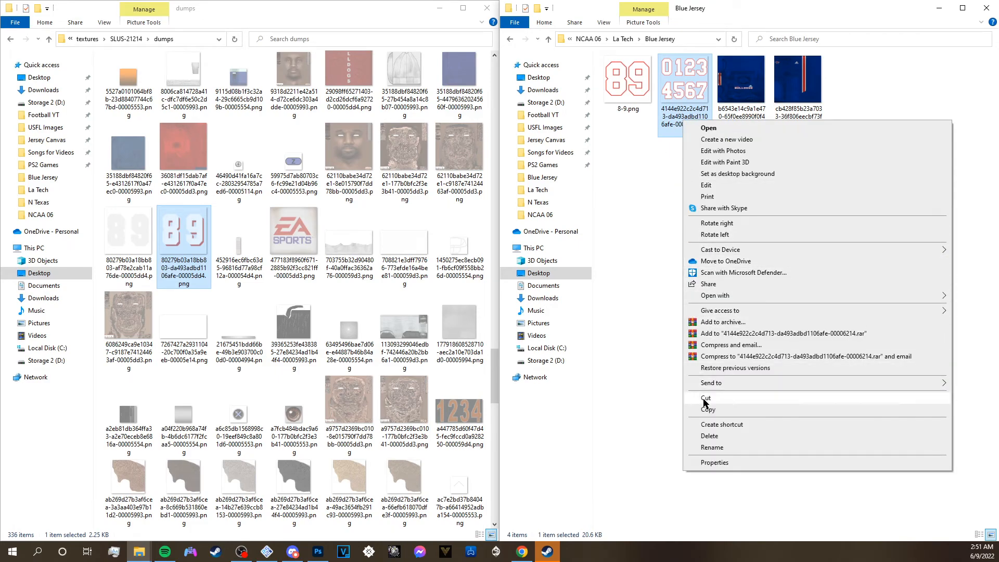
left_click(675, 117)
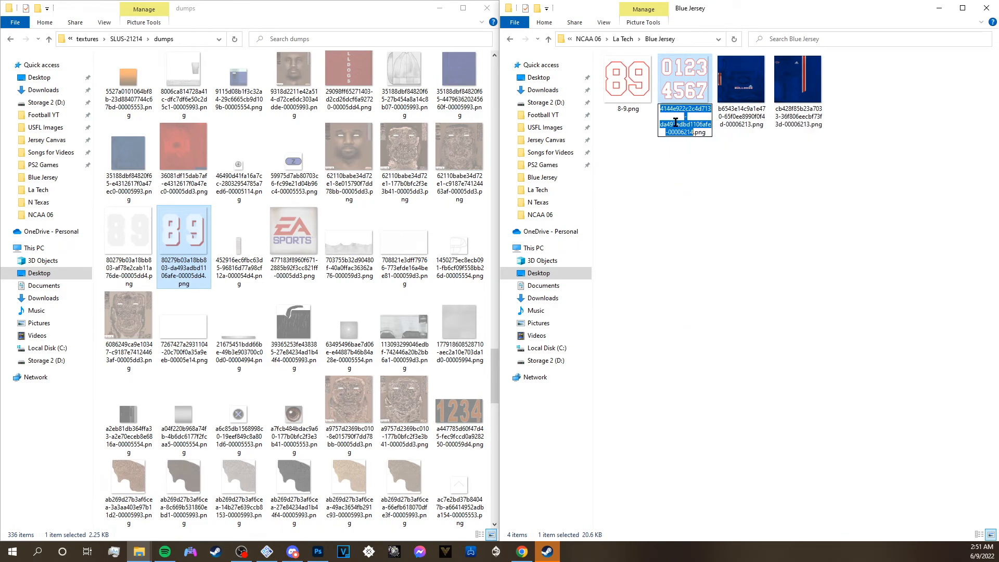
right_click(688, 122)
left_click(715, 170)
left_click(805, 205)
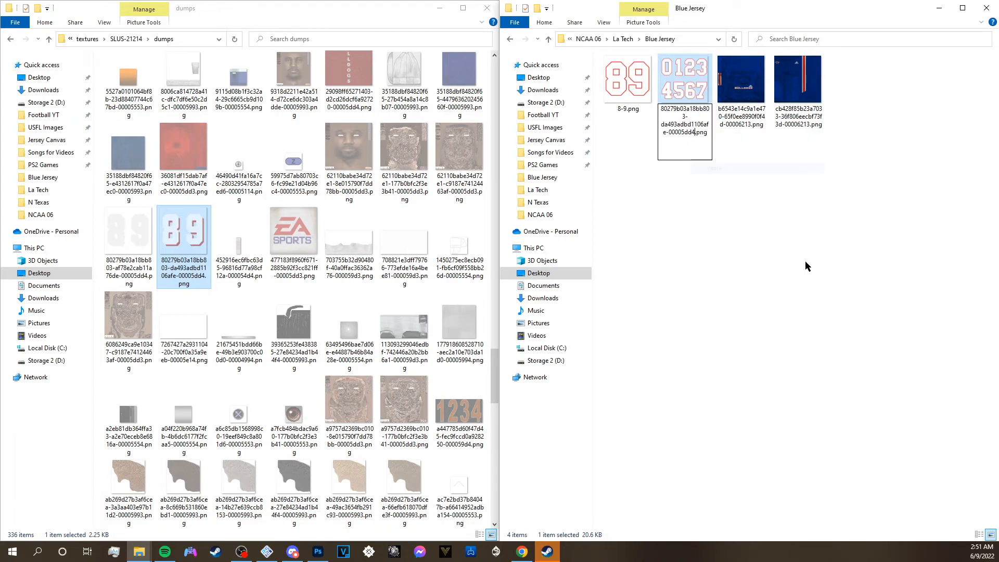
Copy the Blue Jersey folder from NCAA 06 > La Tech into the la tech folder of the SLUS-21214 replacements.
left_click(623, 39)
right_click(630, 92)
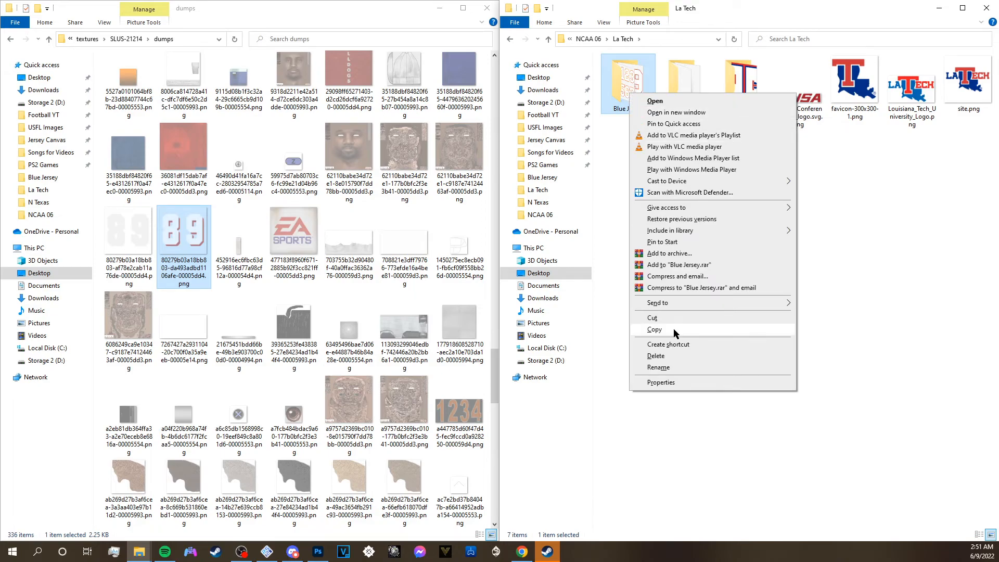
left_click(654, 333)
left_click(126, 39)
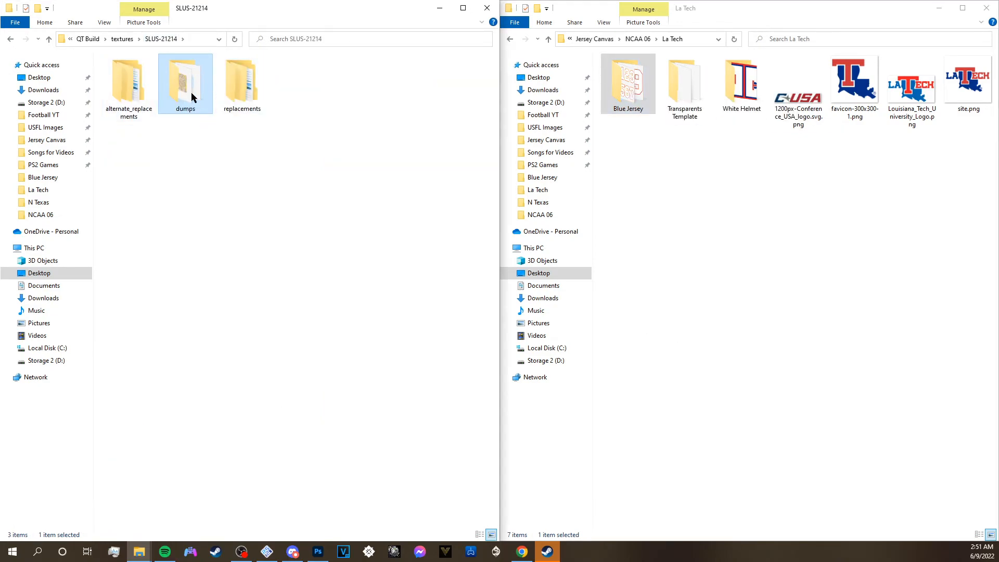
double_click(228, 83)
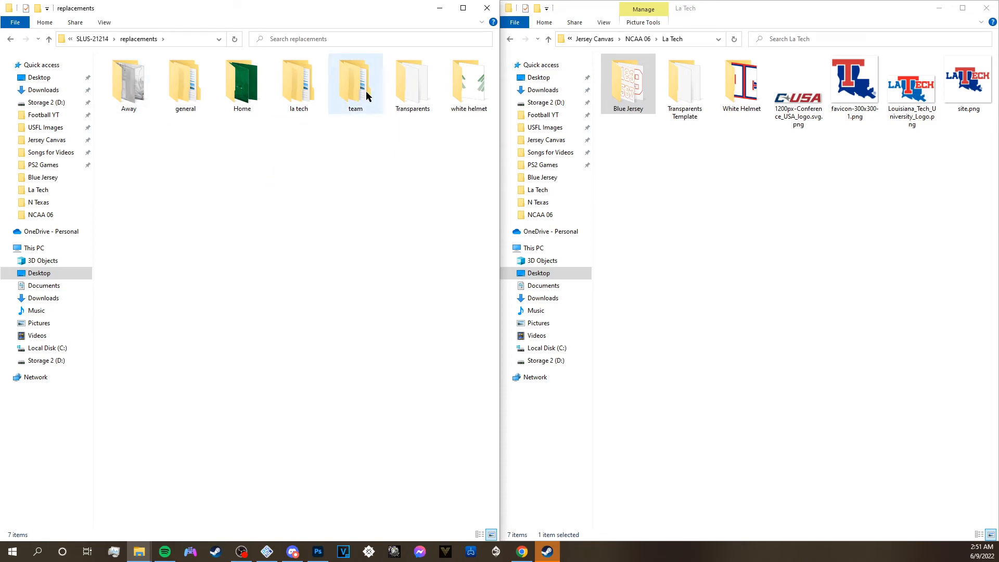
left_click(291, 90)
double_click(281, 82)
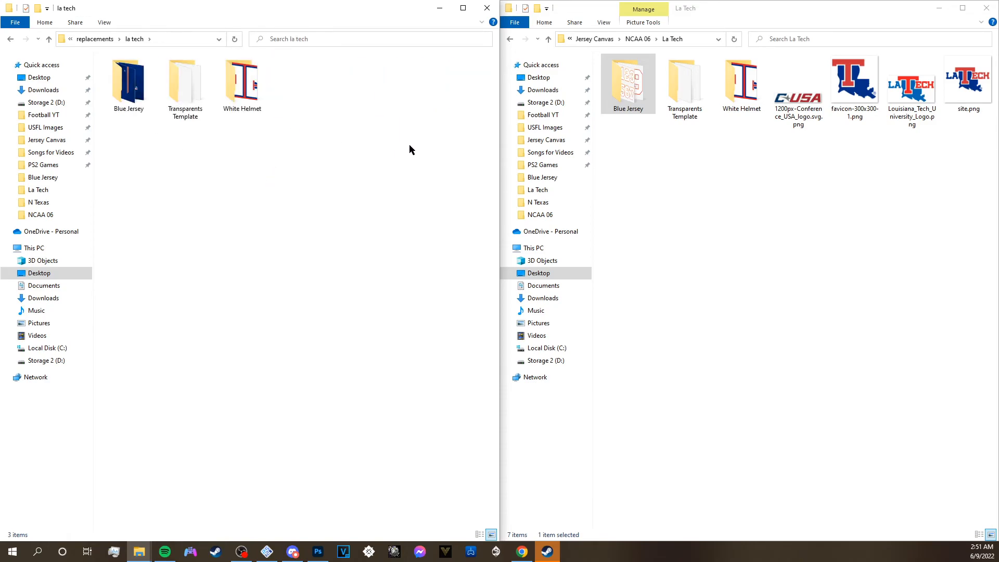
right_click(236, 204)
left_click(260, 277)
left_click(462, 201)
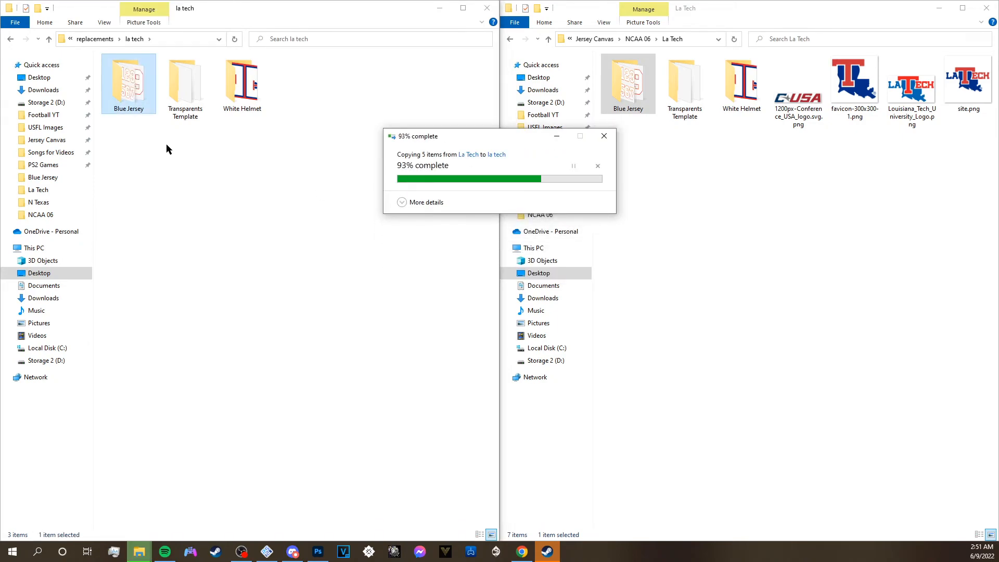
Check the contents of the Blue Jersey folder in both the la tech replacements and the La Tech source folder.
double_click(115, 82)
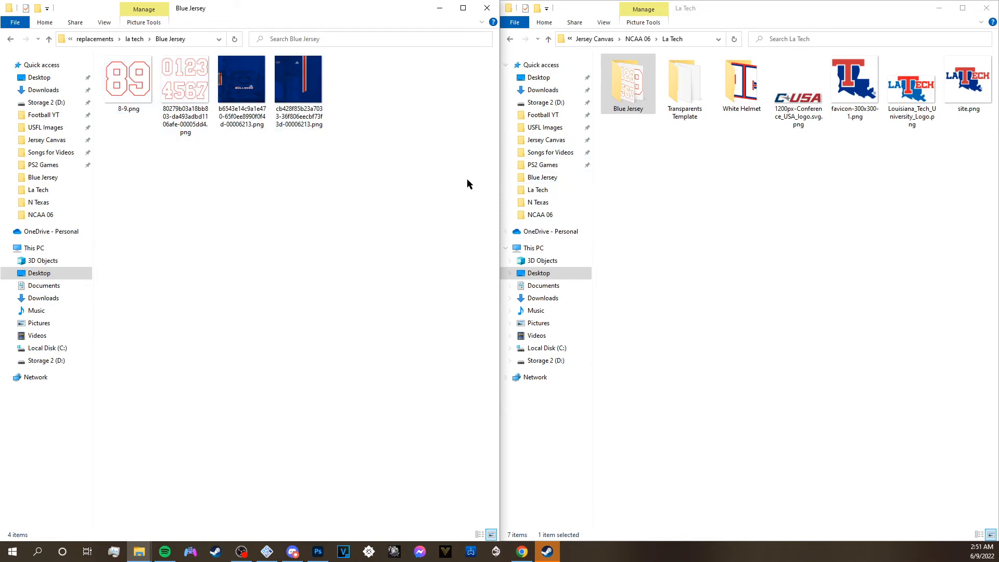
left_click(621, 84)
double_click(621, 82)
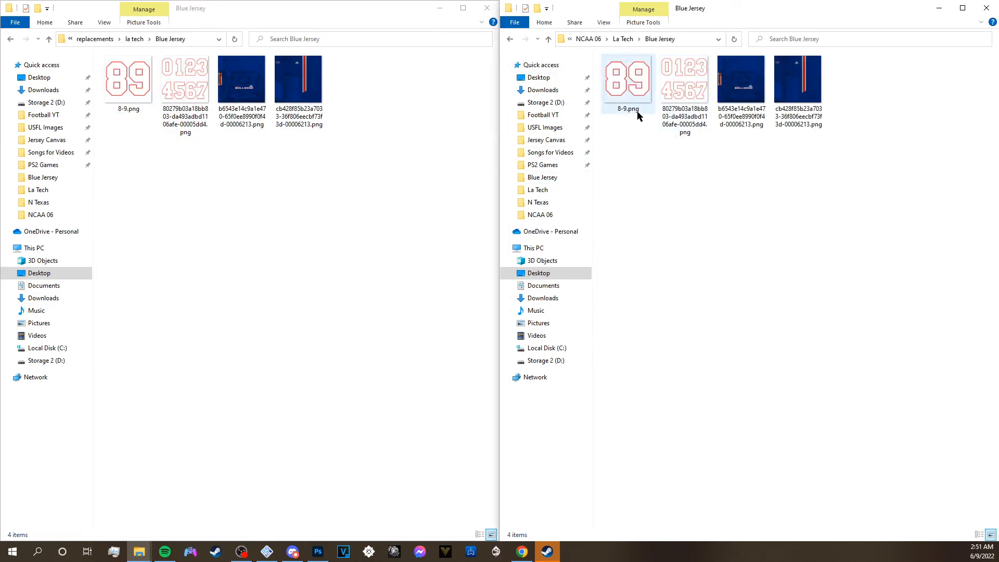
left_click(90, 40)
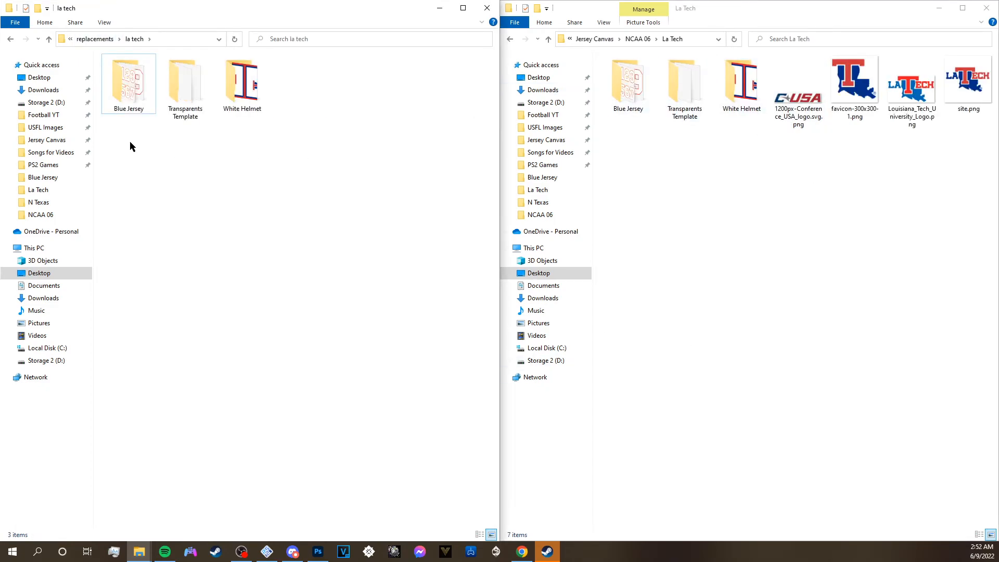
Check the number and jersey textures in the Blue Jersey folder of the la tech replacements, and return to the la tech folder.
double_click(127, 86)
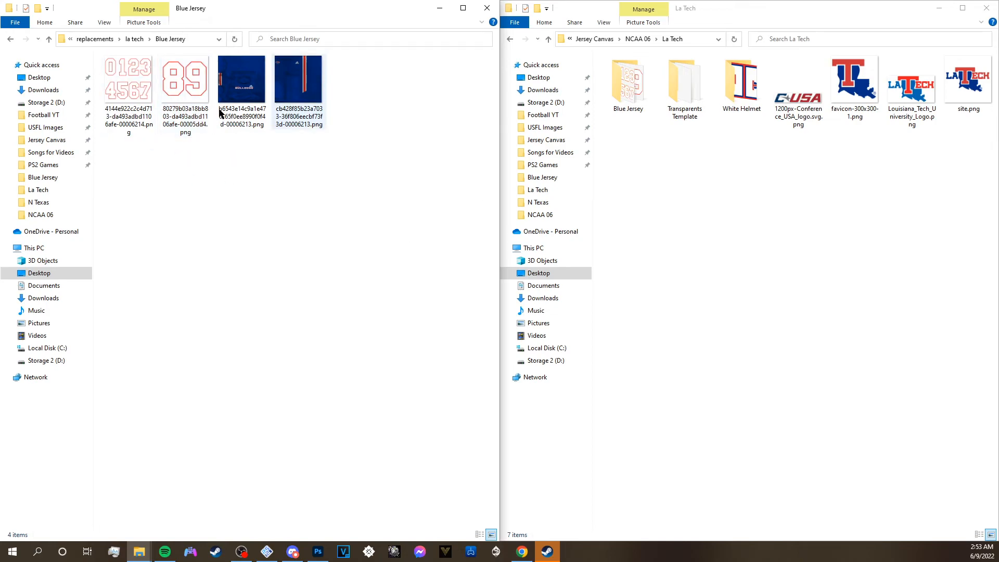
left_click(763, 147)
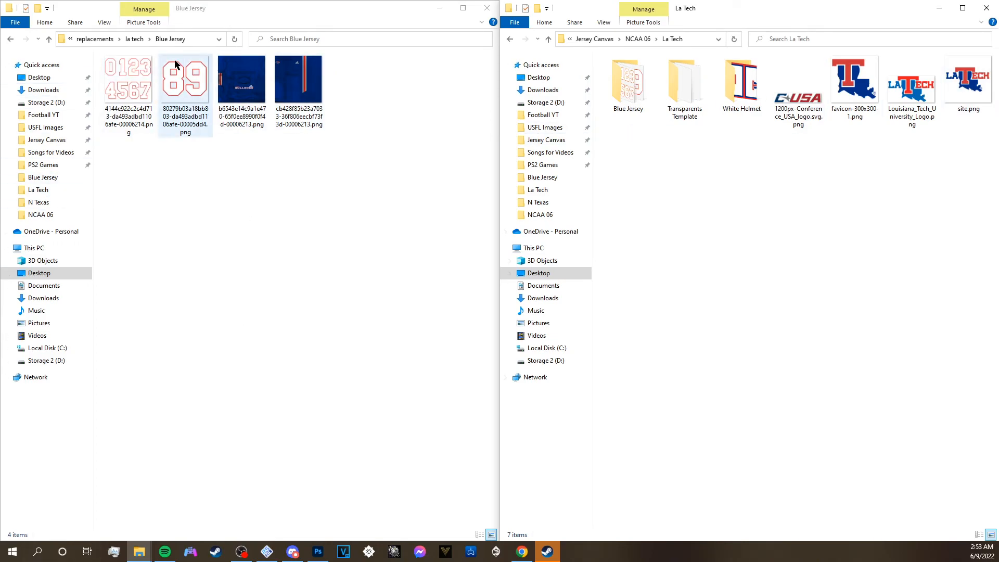
left_click(134, 39)
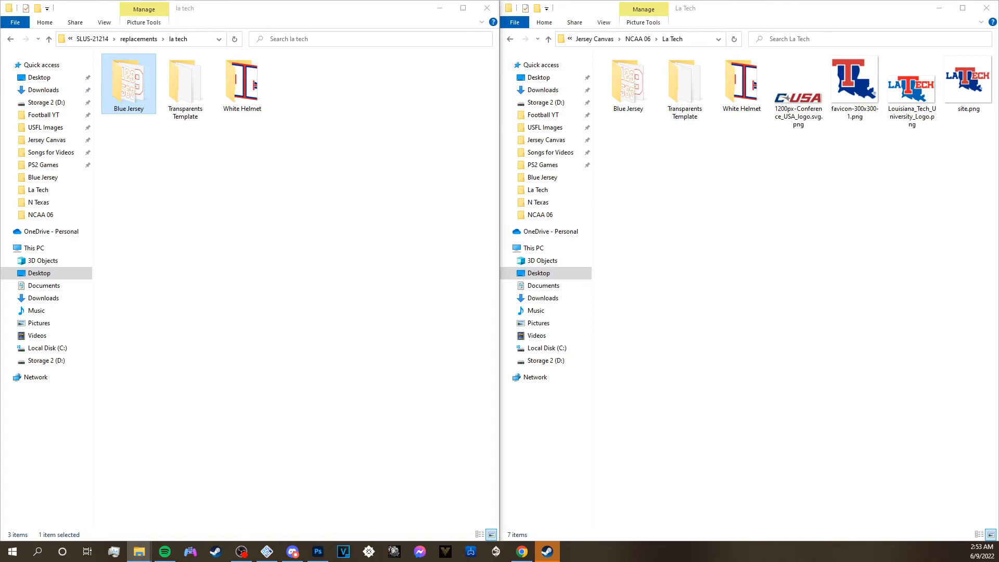
Switch to the NCAA Football 2006 emulator window and toggle to the Auto renderer to reload the replacement number textures.
key("alt+Tab")
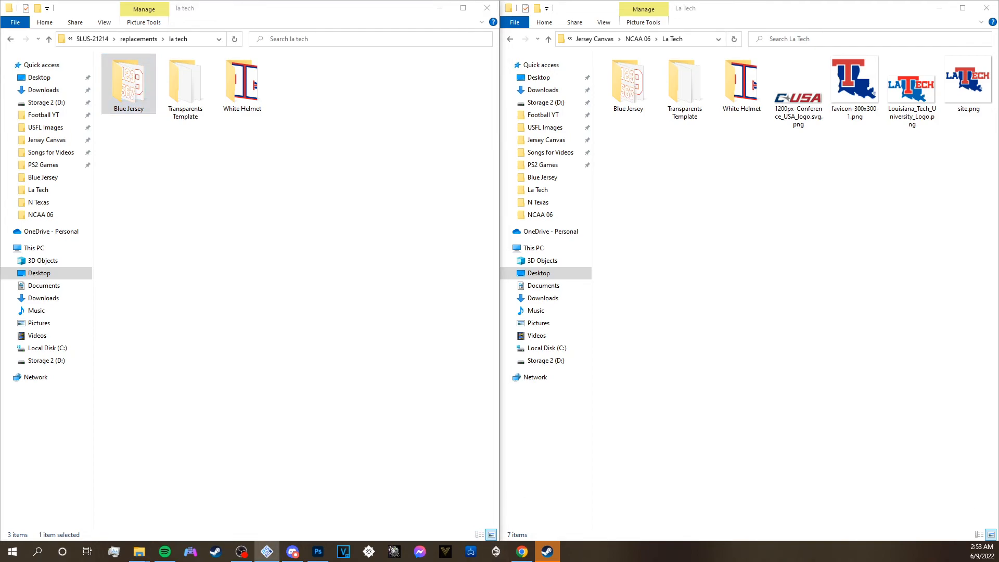
key("alt+Tab")
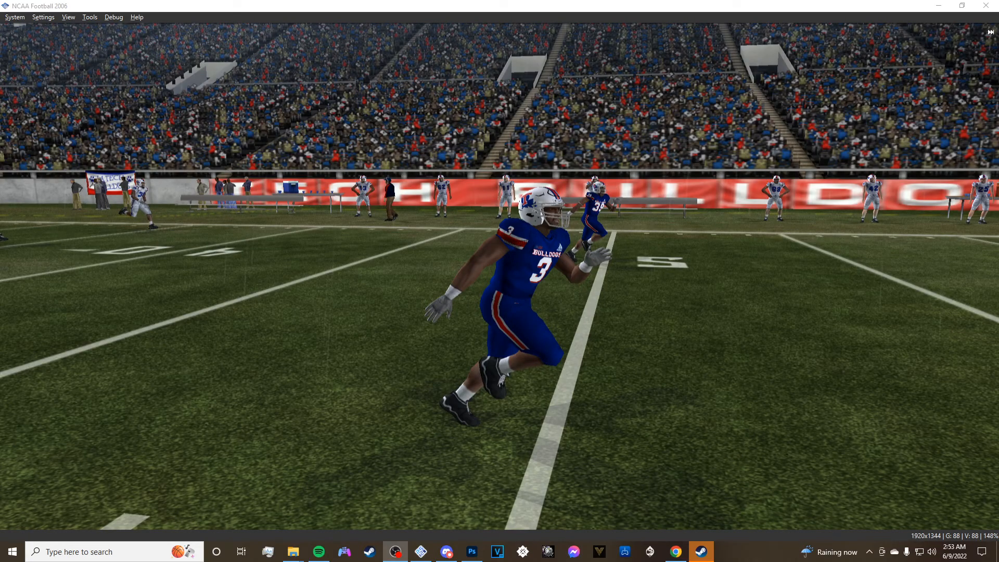
left_click(513, 379)
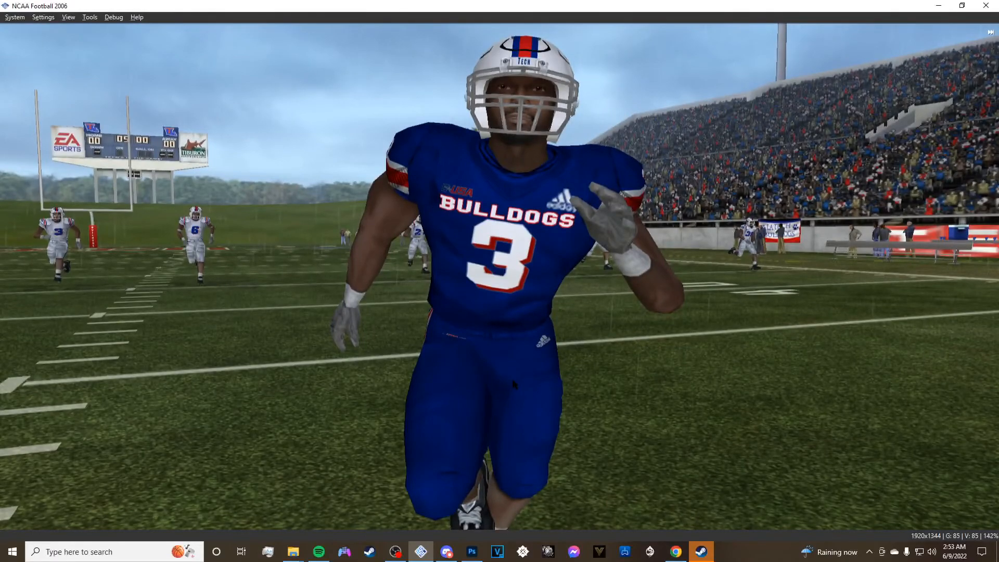
key("F9")
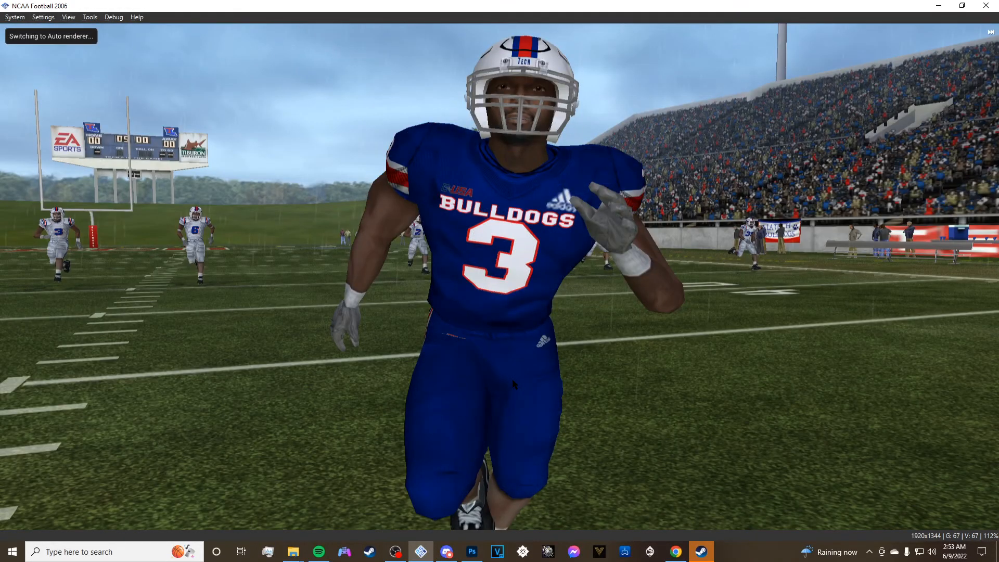